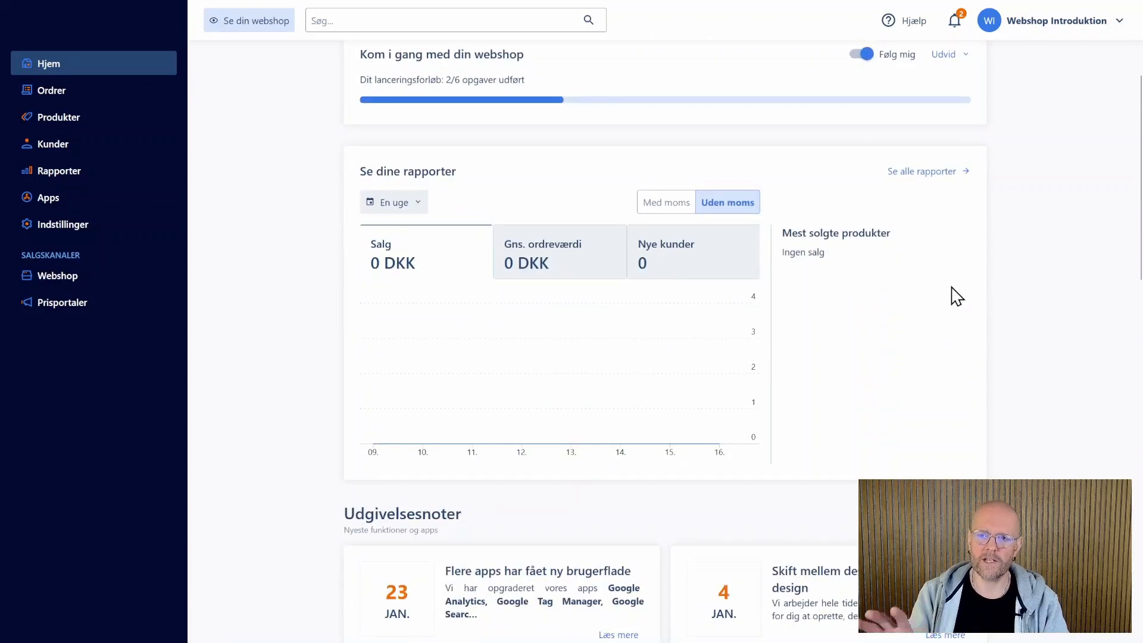
Look over the reports and release notes on the home dashboard, and preview the webshop's front page.
{"action": "scroll", "coordinate": [999, 327], "scroll_direction": "down", "scroll_amount": 5}
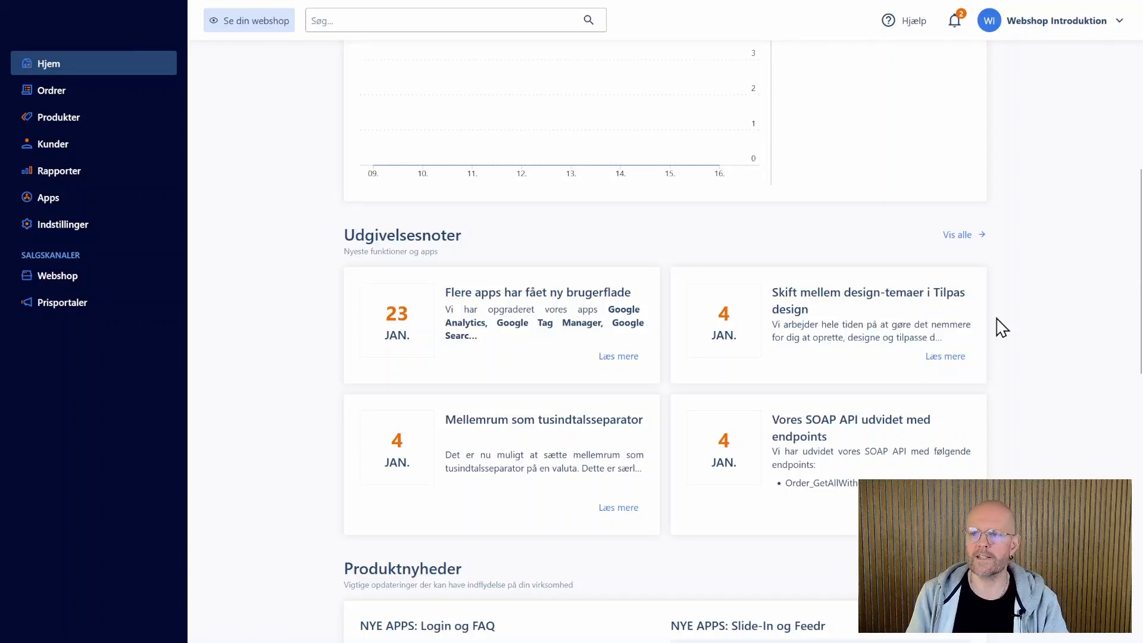
{"action": "scroll", "coordinate": [1002, 333], "scroll_direction": "up", "scroll_amount": 8}
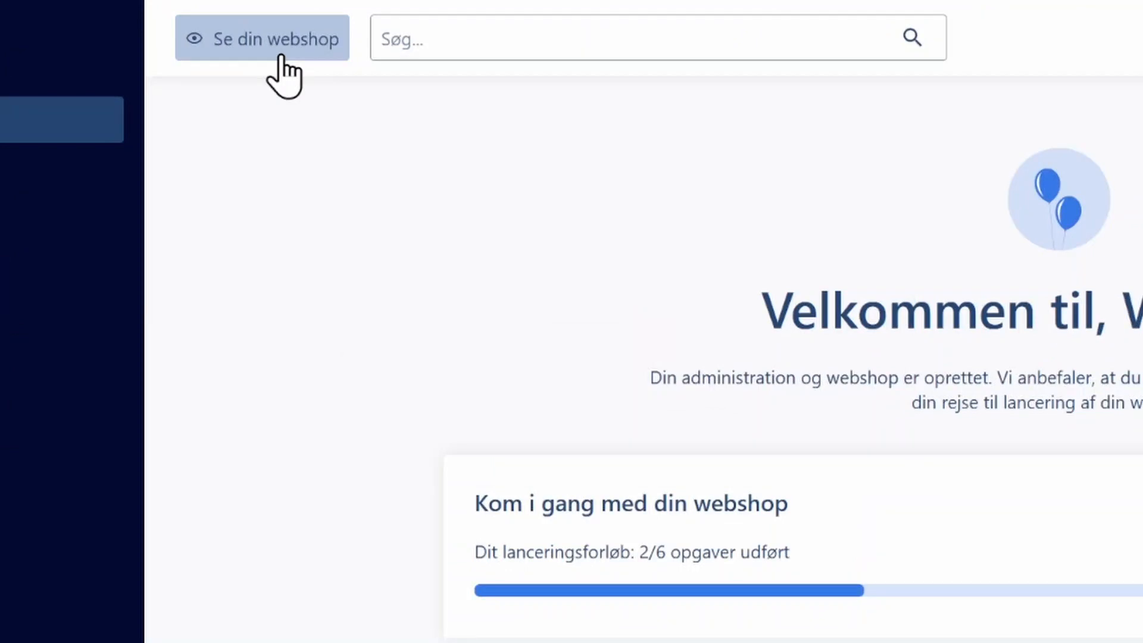
{"action": "left_click", "coordinate": [281, 55]}
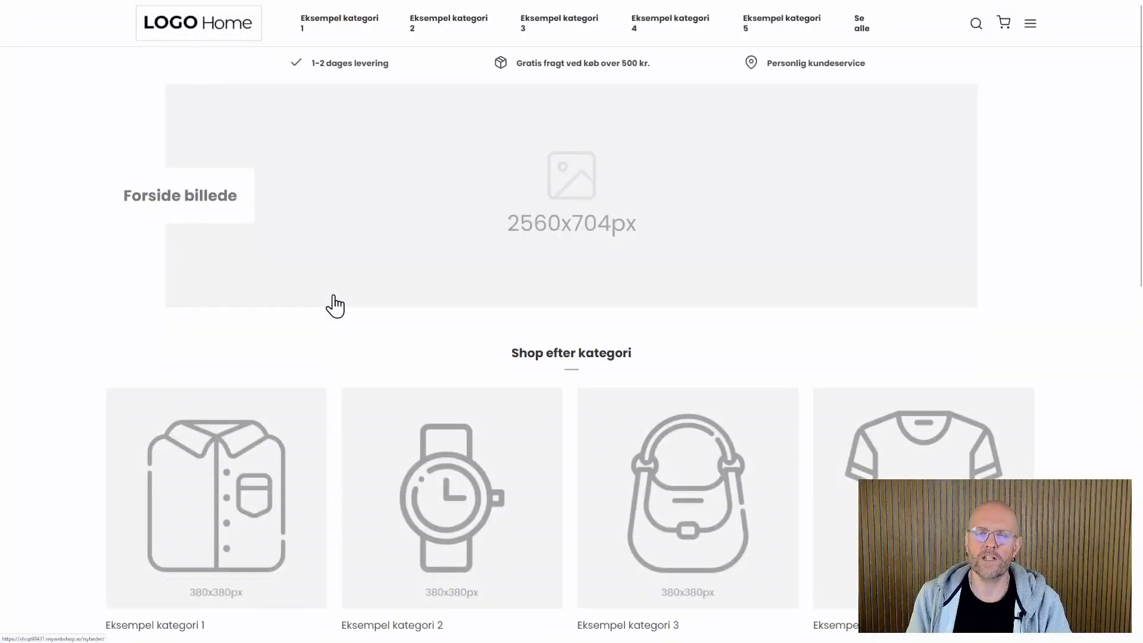
{"action": "key", "text": "ctrl+w"}
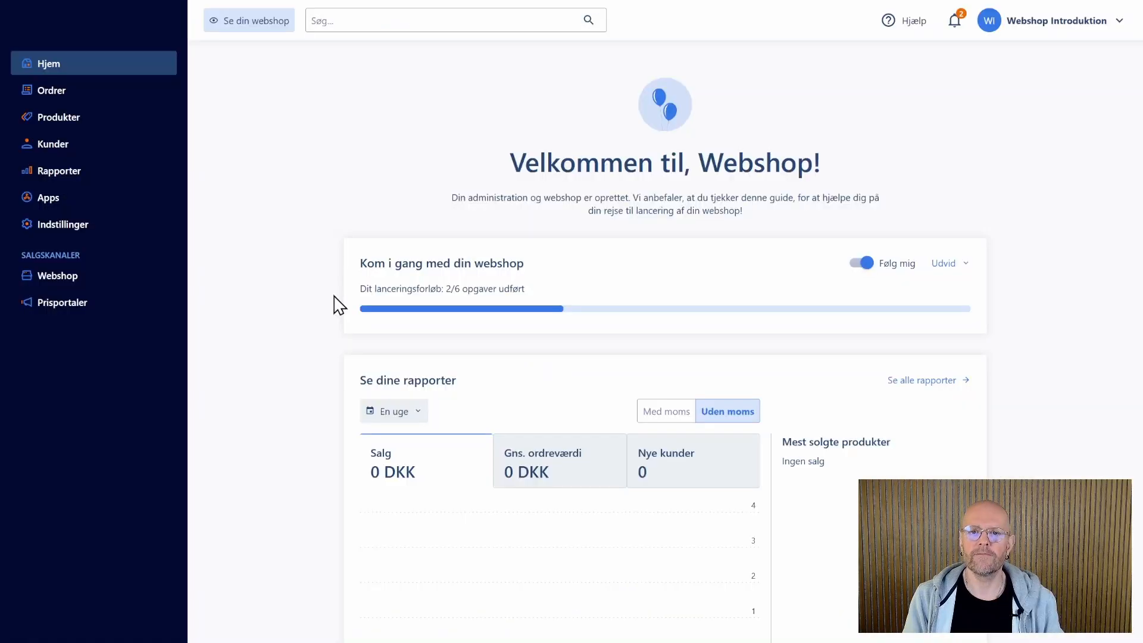
Search the administration for "leveringslande" and dismiss the suggestions.
{"action": "left_click", "coordinate": [427, 18]}
{"action": "type", "text": "leveringslande"}
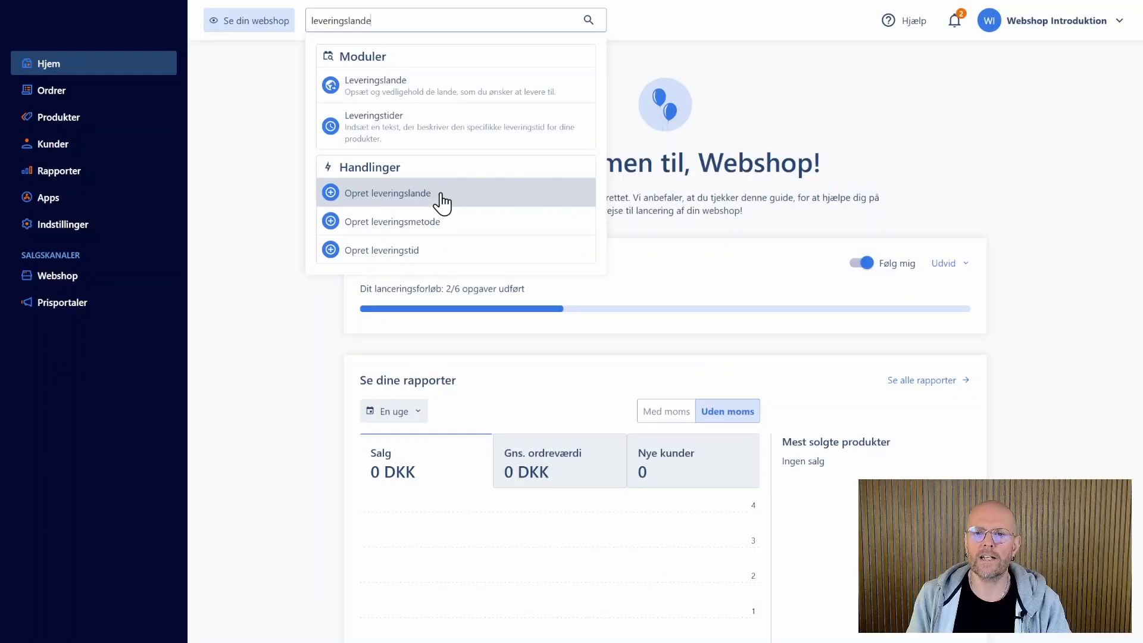
{"action": "left_click", "coordinate": [107, 238]}
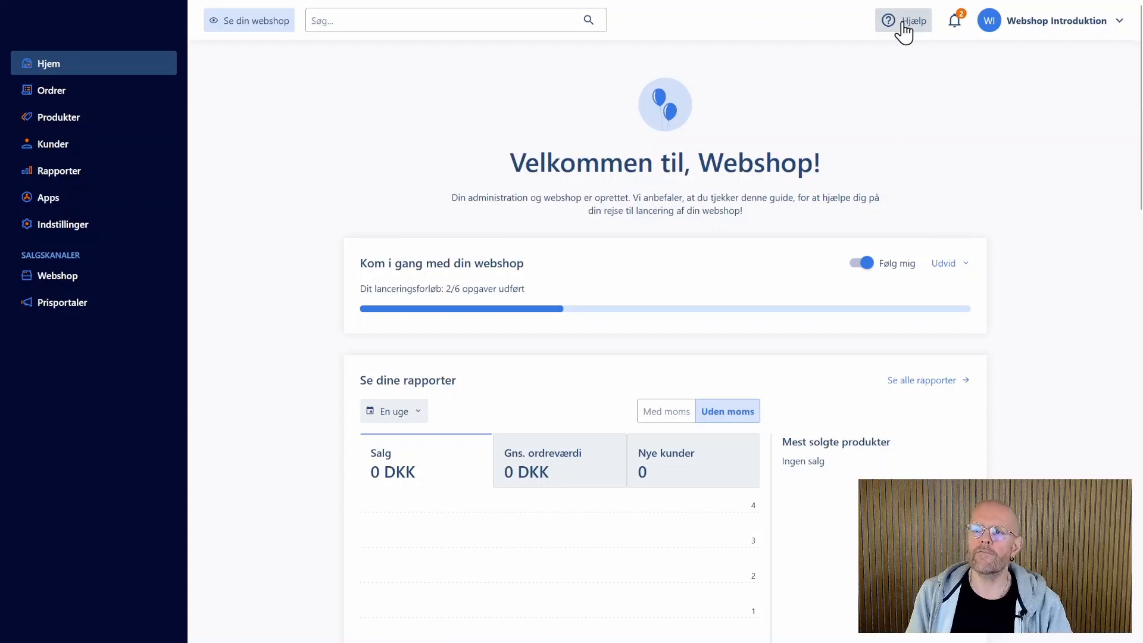
Open the help site and read through its Design article.
{"action": "left_click", "coordinate": [904, 22]}
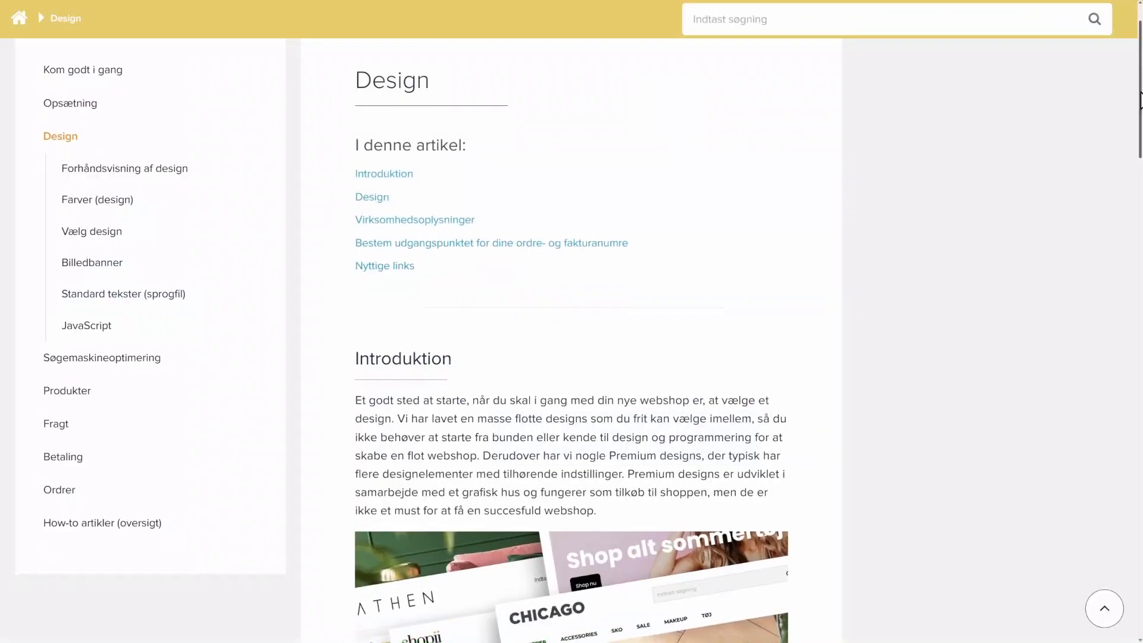
{"action": "scroll", "coordinate": [1141, 119], "scroll_direction": "down", "scroll_amount": 5}
{"action": "scroll", "coordinate": [1140, 119], "scroll_direction": "down", "scroll_amount": 6}
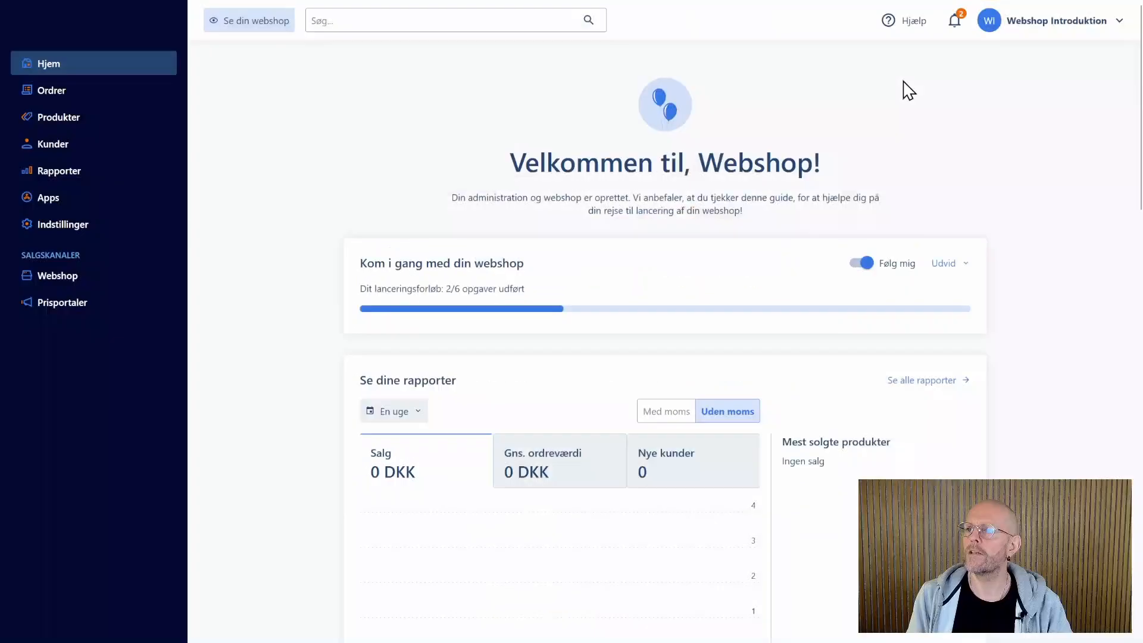
{"action": "left_click", "coordinate": [1113, 23]}
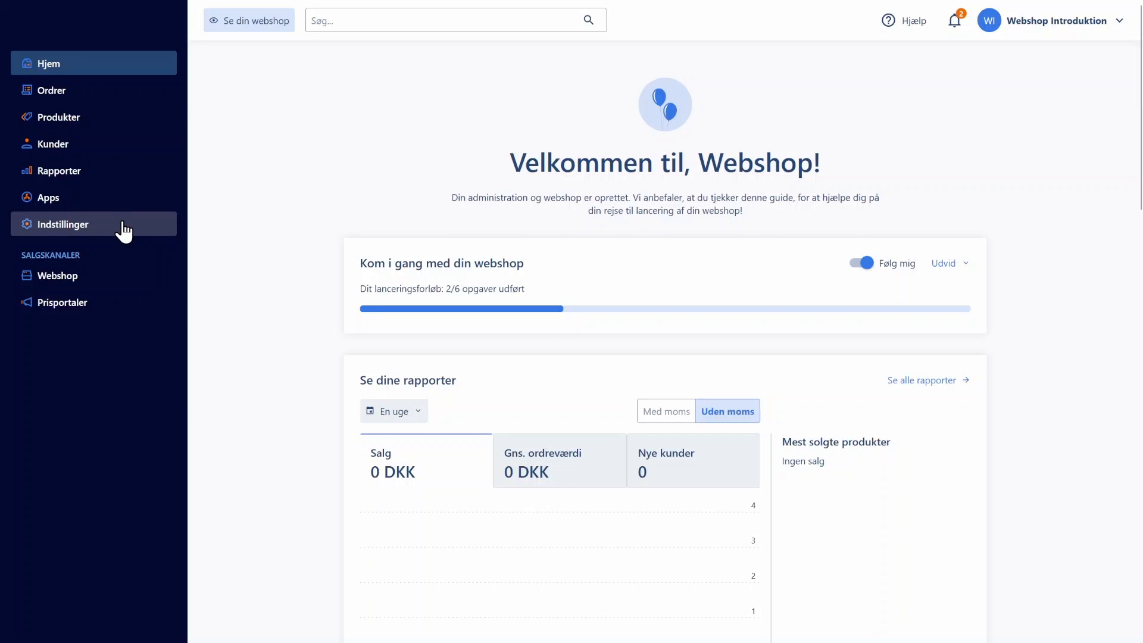
{"action": "left_click", "coordinate": [128, 281]}
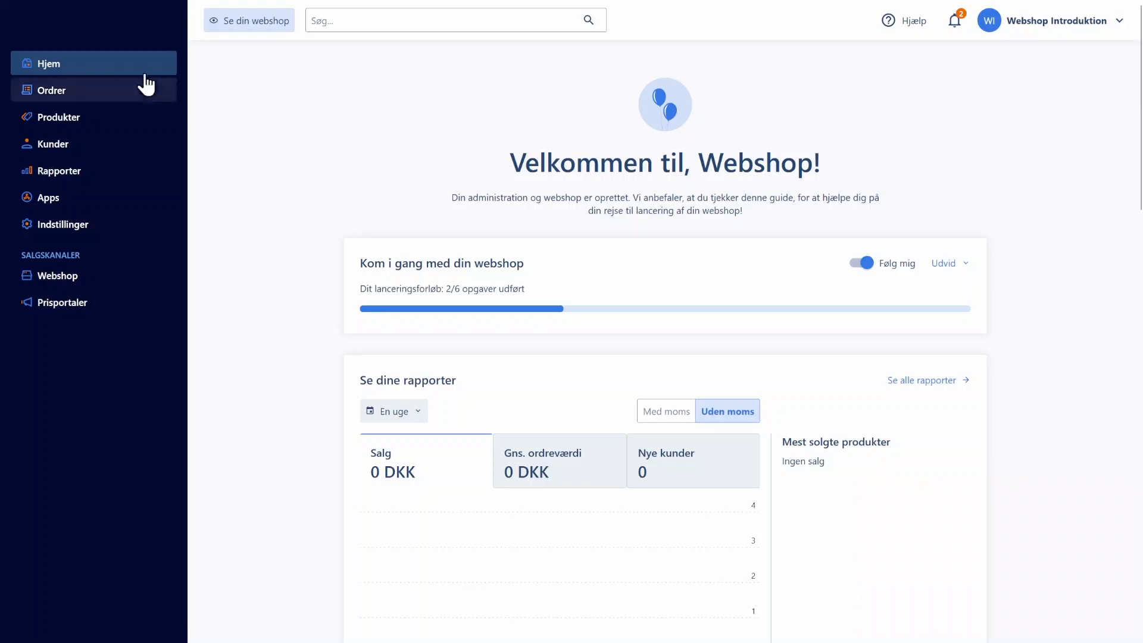
In the account information settings (Kontooplysninger), set the website name to "Min webshop".
{"action": "left_click", "coordinate": [136, 226]}
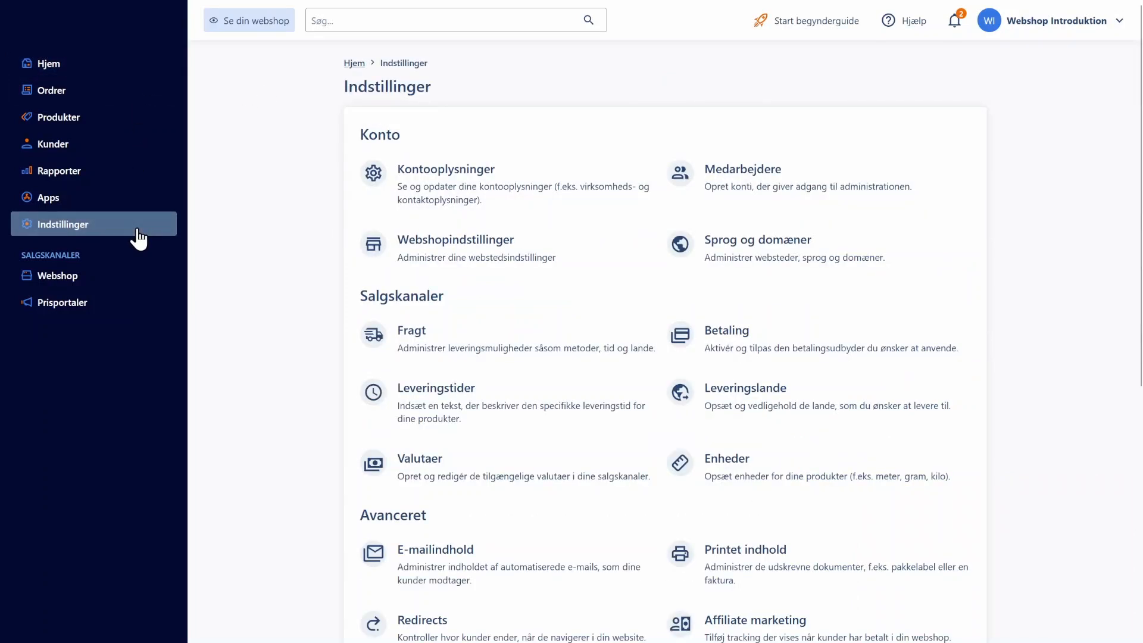
{"action": "left_click", "coordinate": [465, 174]}
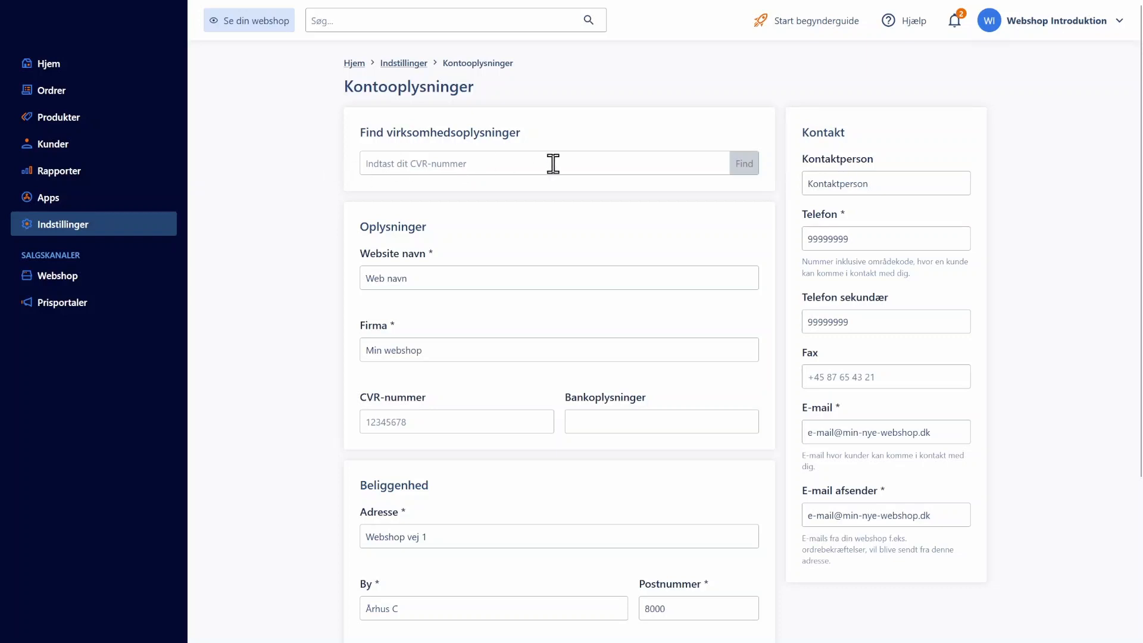
{"action": "scroll", "coordinate": [304, 215], "scroll_direction": "down", "scroll_amount": 3}
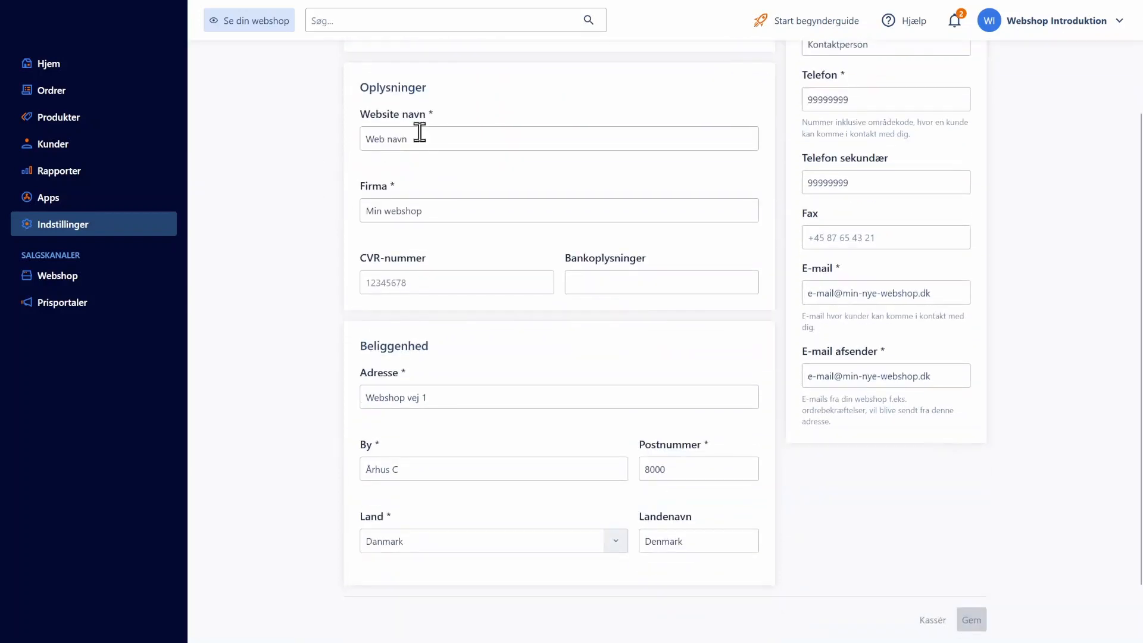
{"action": "scroll", "coordinate": [328, 530], "scroll_direction": "up", "scroll_amount": 3}
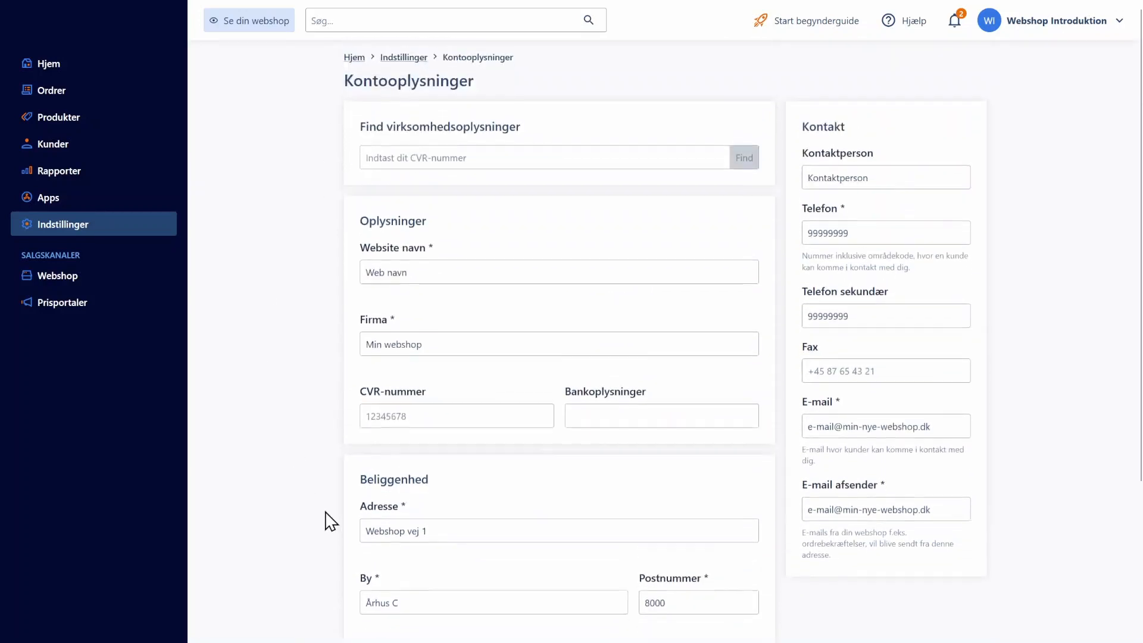
{"action": "left_click", "coordinate": [454, 278]}
{"action": "key", "text": "ctrl+a"}
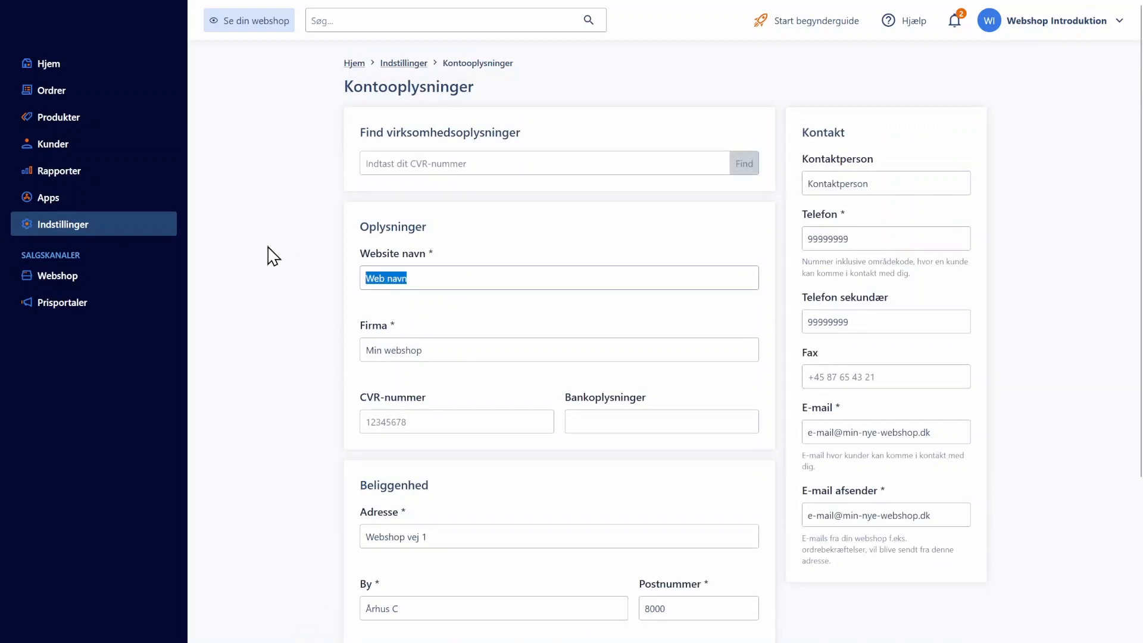
{"action": "type", "text": "Min webshop"}
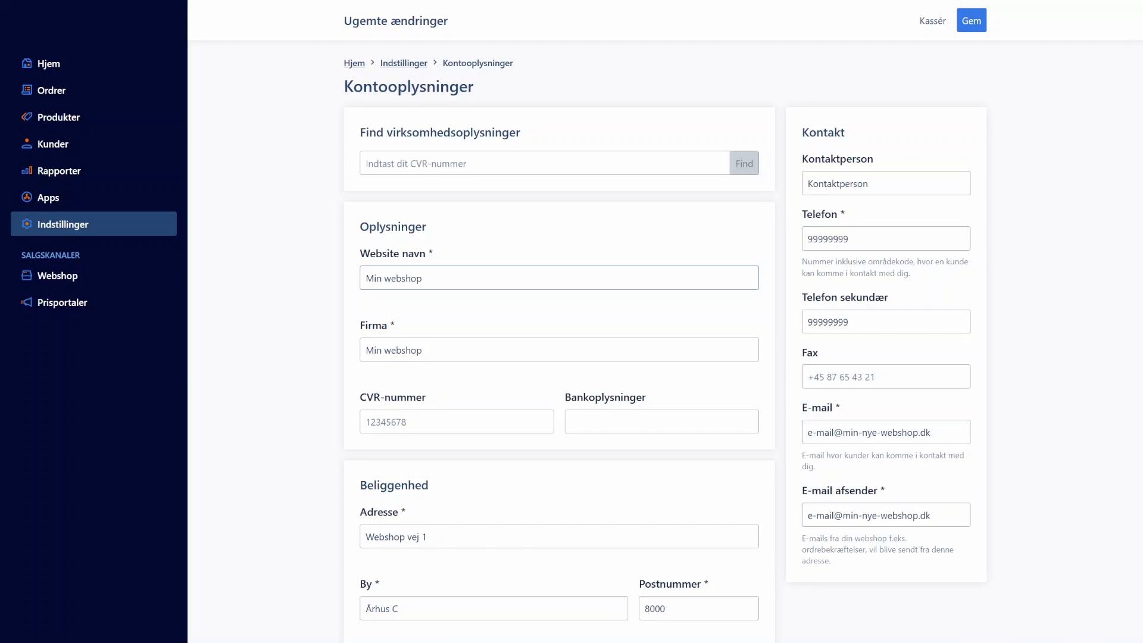
{"action": "left_click_drag", "start_coordinate": [470, 288], "coordinate": [256, 279]}
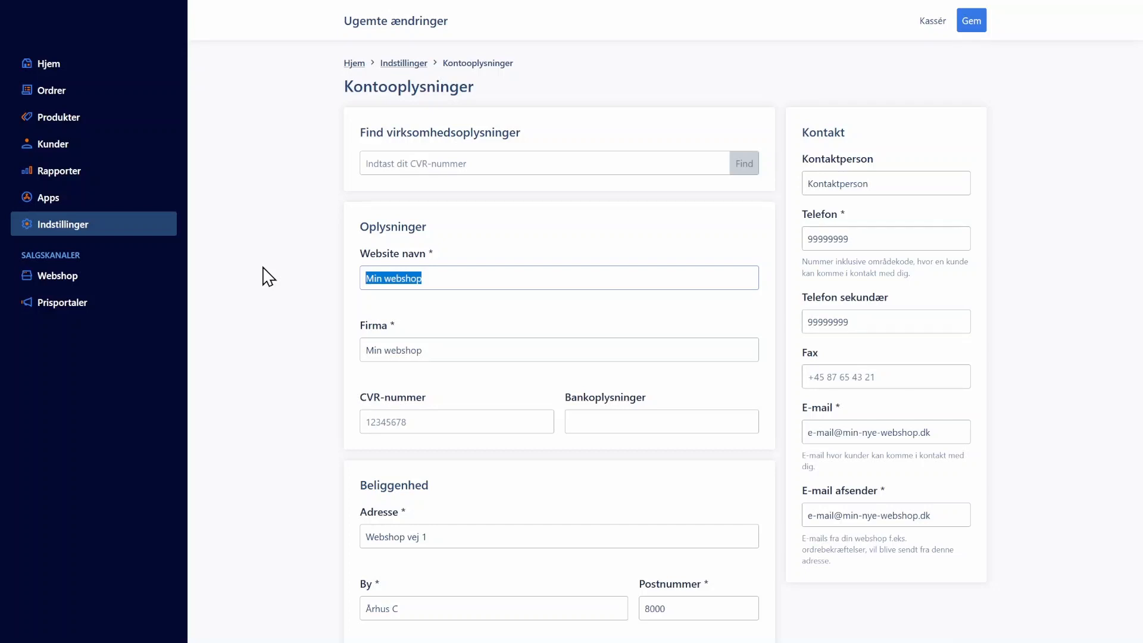
{"action": "left_click", "coordinate": [263, 269]}
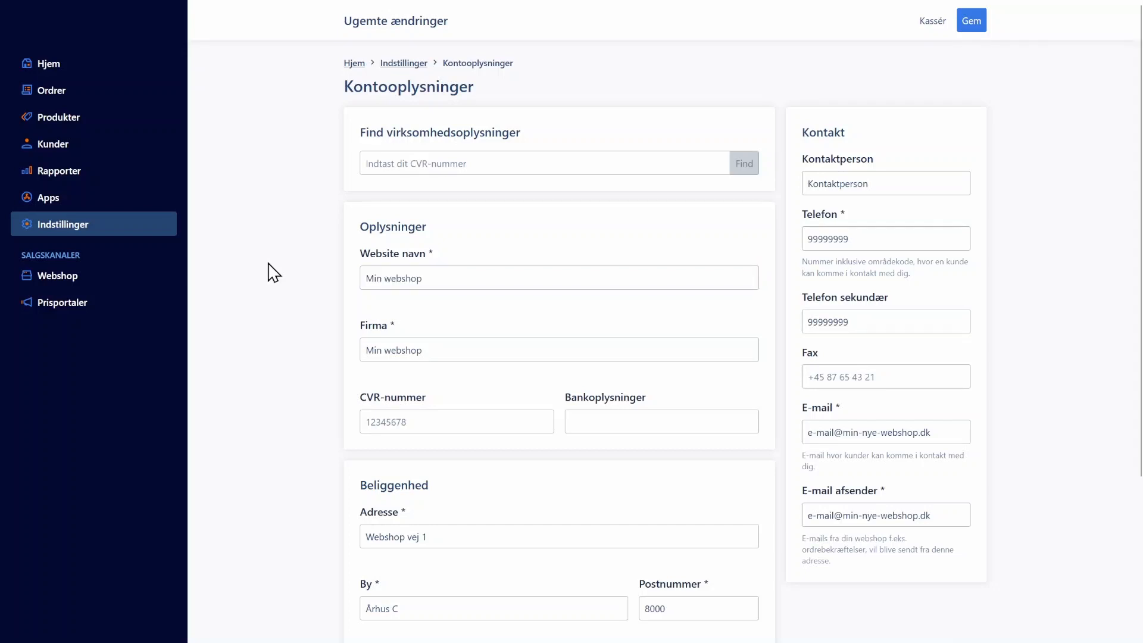
Check the location details and the contact and sender e-mail fields, and save the account information.
{"action": "scroll", "coordinate": [322, 268], "scroll_direction": "down", "scroll_amount": 3}
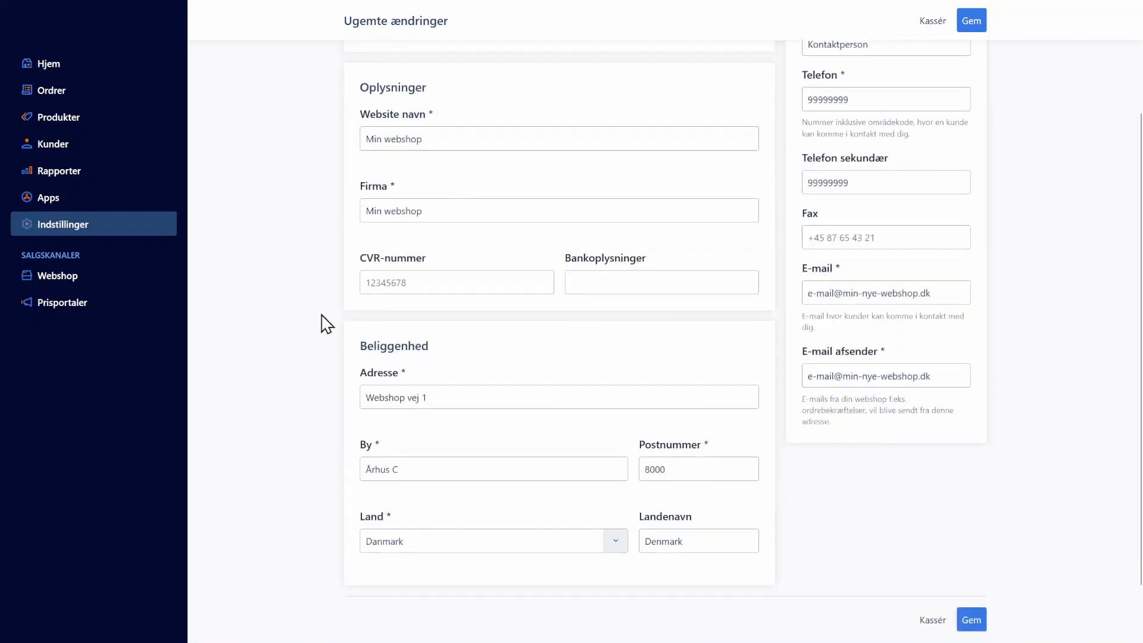
{"action": "scroll", "coordinate": [340, 480], "scroll_direction": "up", "scroll_amount": 3}
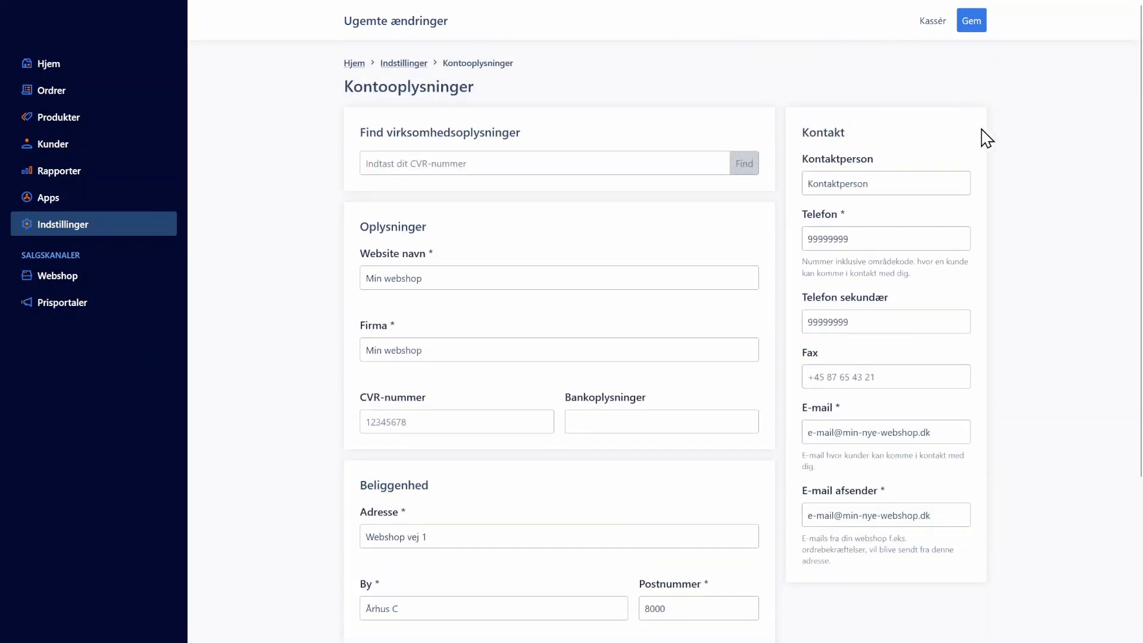
{"action": "scroll", "coordinate": [999, 159], "scroll_direction": "down", "scroll_amount": 3}
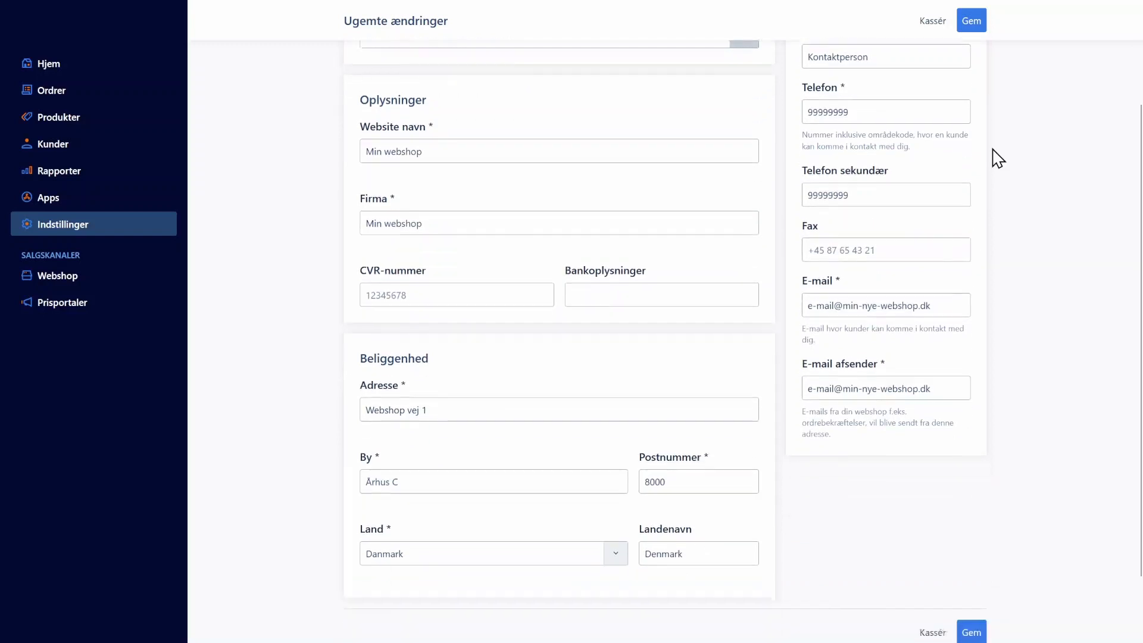
{"action": "left_click_drag", "start_coordinate": [950, 371], "coordinate": [844, 361]}
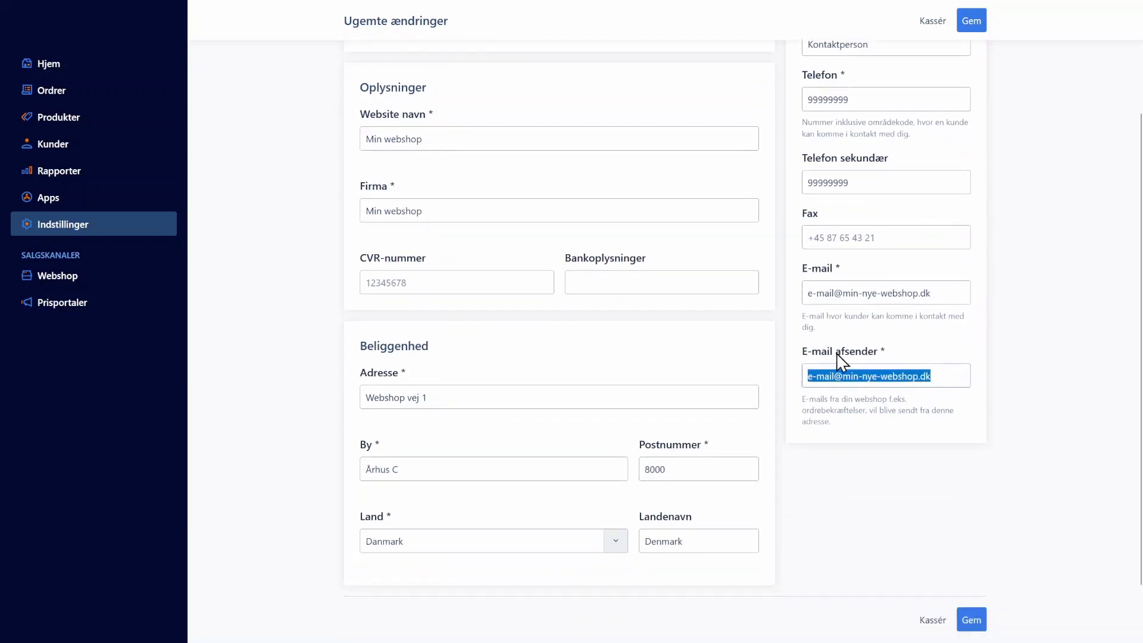
{"action": "left_click_drag", "start_coordinate": [945, 294], "coordinate": [797, 292]}
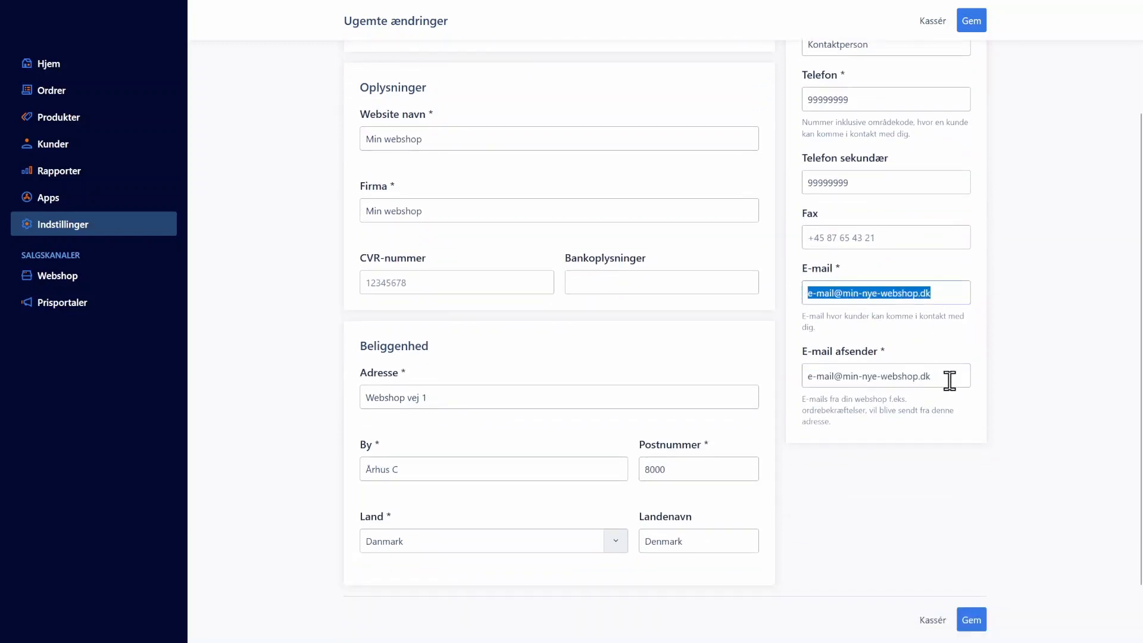
{"action": "left_click_drag", "start_coordinate": [949, 376], "coordinate": [787, 374]}
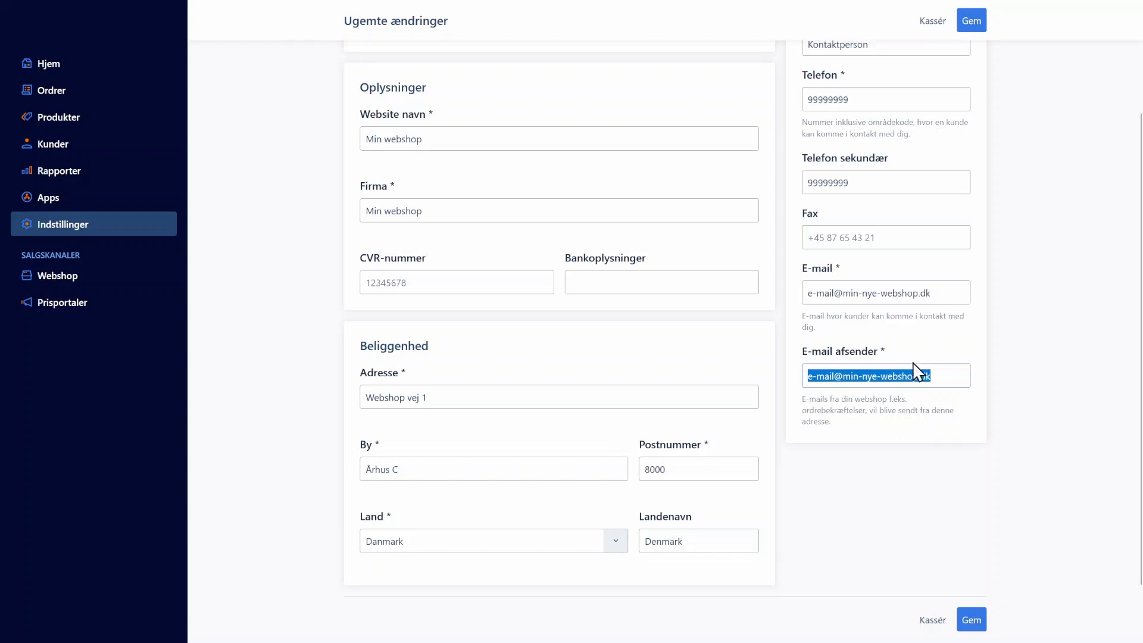
{"action": "left_click", "coordinate": [921, 375]}
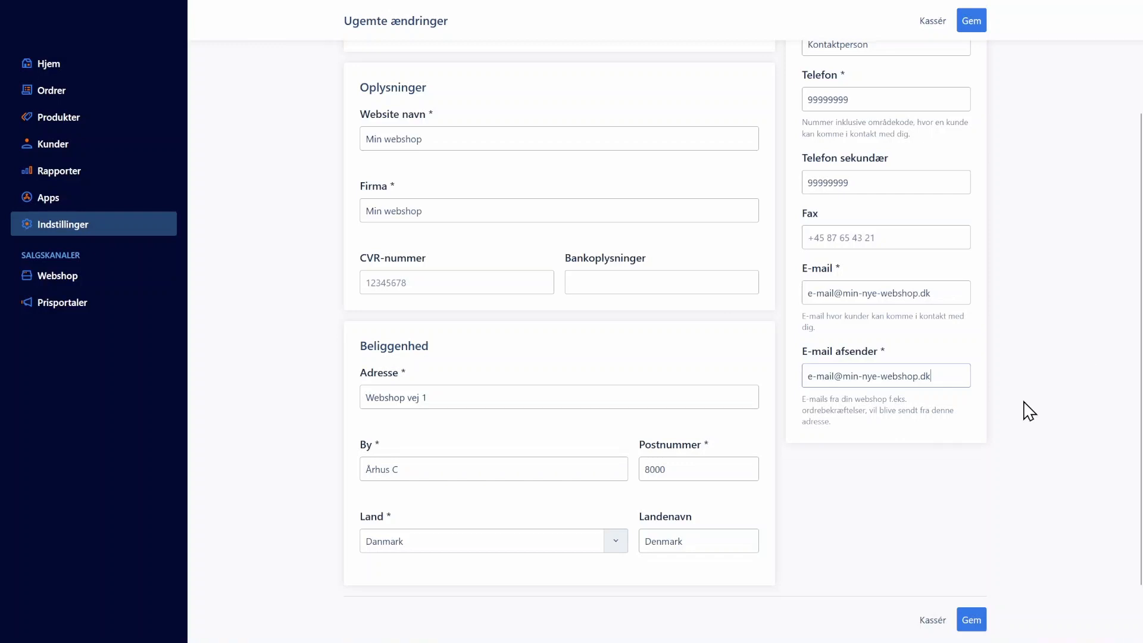
{"action": "left_click", "coordinate": [974, 622]}
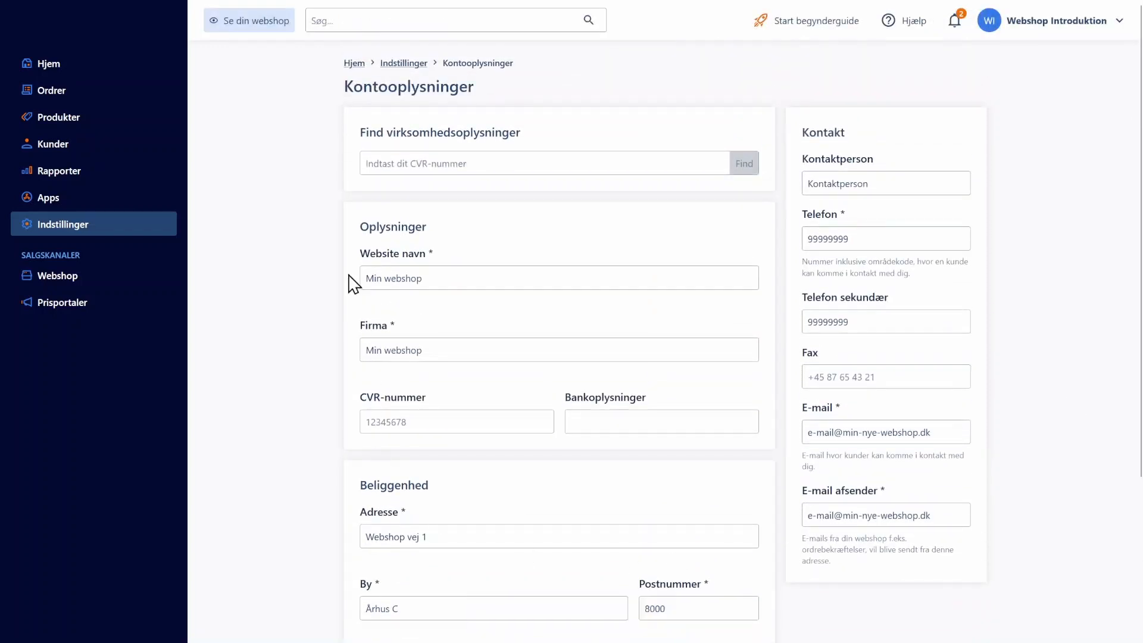
Preview the webshop to check the shop name in the header, the footer contact details and the Kontakt page.
{"action": "left_click", "coordinate": [265, 24]}
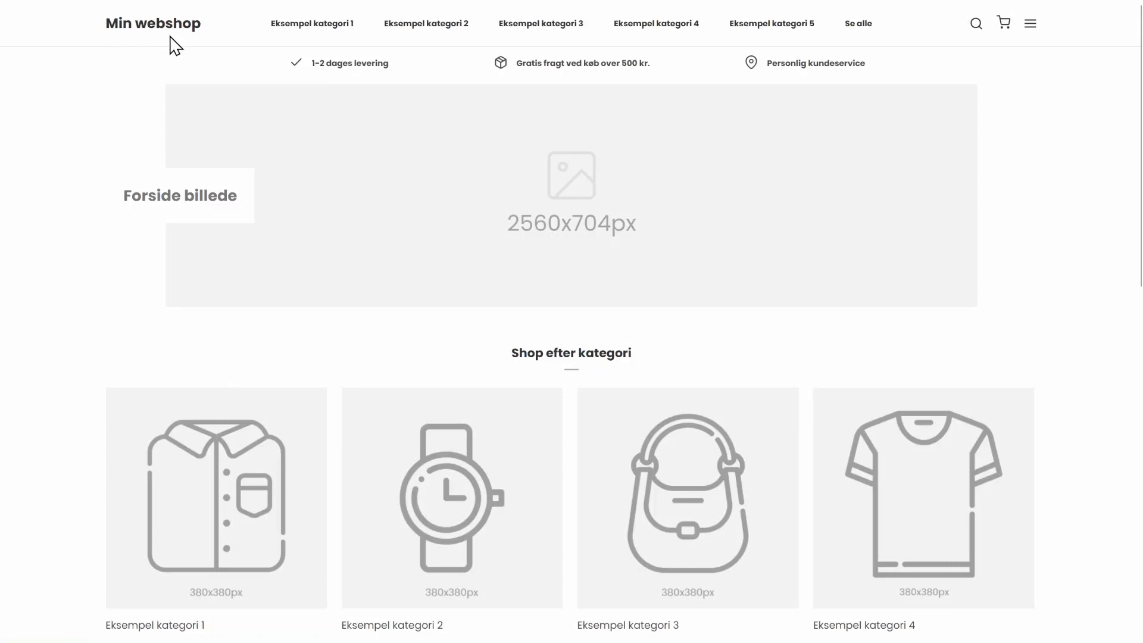
{"action": "scroll", "coordinate": [1024, 235], "scroll_direction": "down", "scroll_amount": 10}
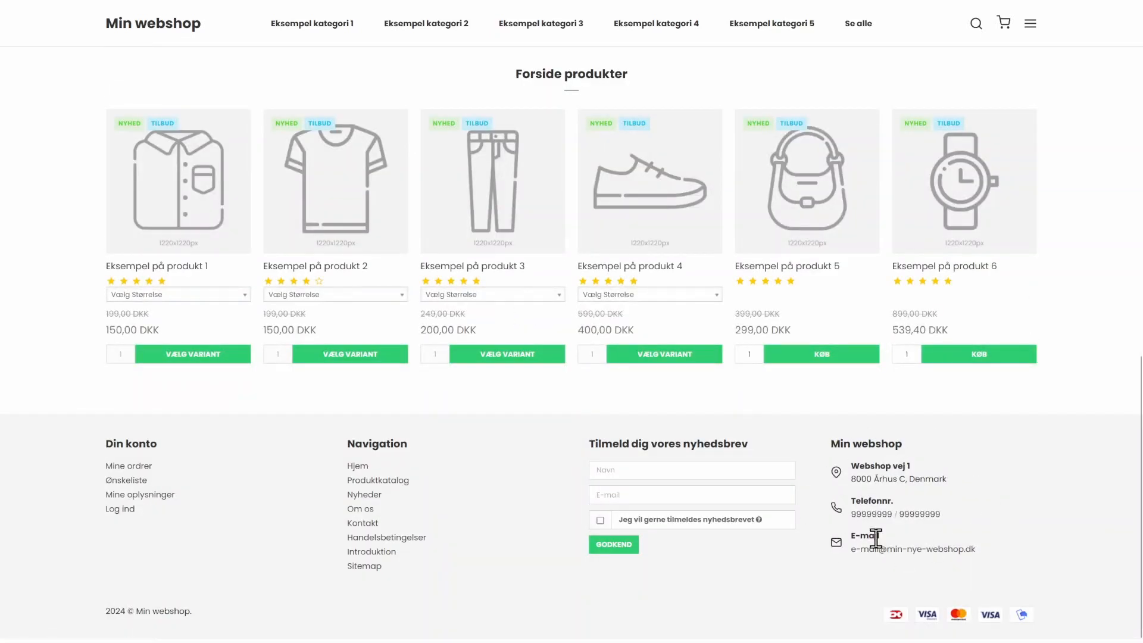
{"action": "scroll", "coordinate": [917, 494], "scroll_direction": "up", "scroll_amount": 10}
{"action": "left_click", "coordinate": [1031, 25]}
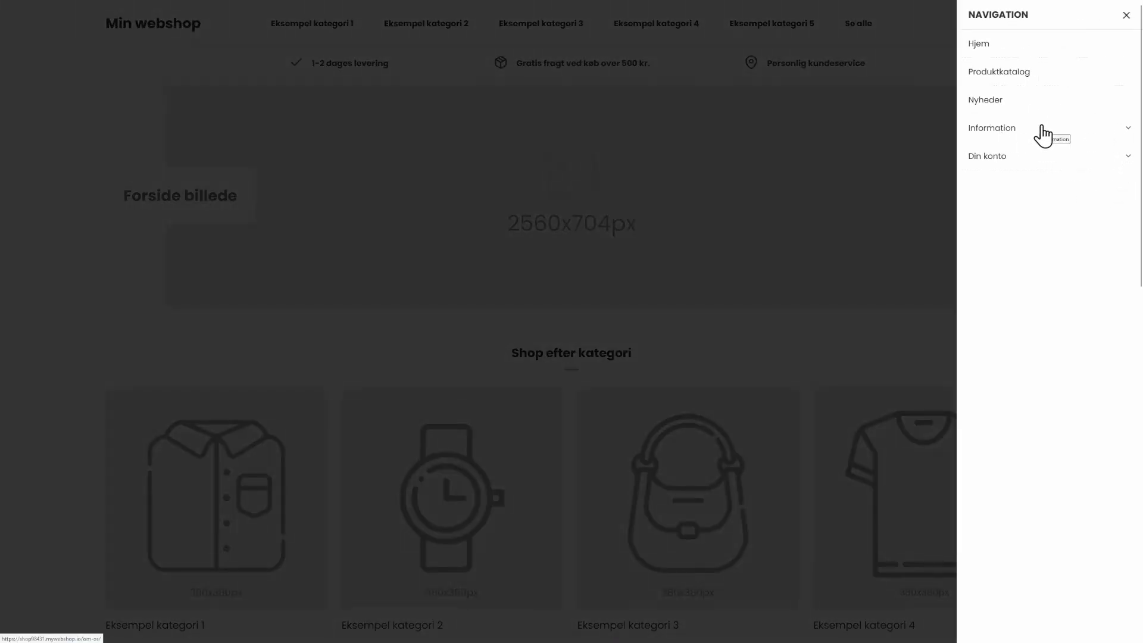
{"action": "left_click", "coordinate": [1127, 130]}
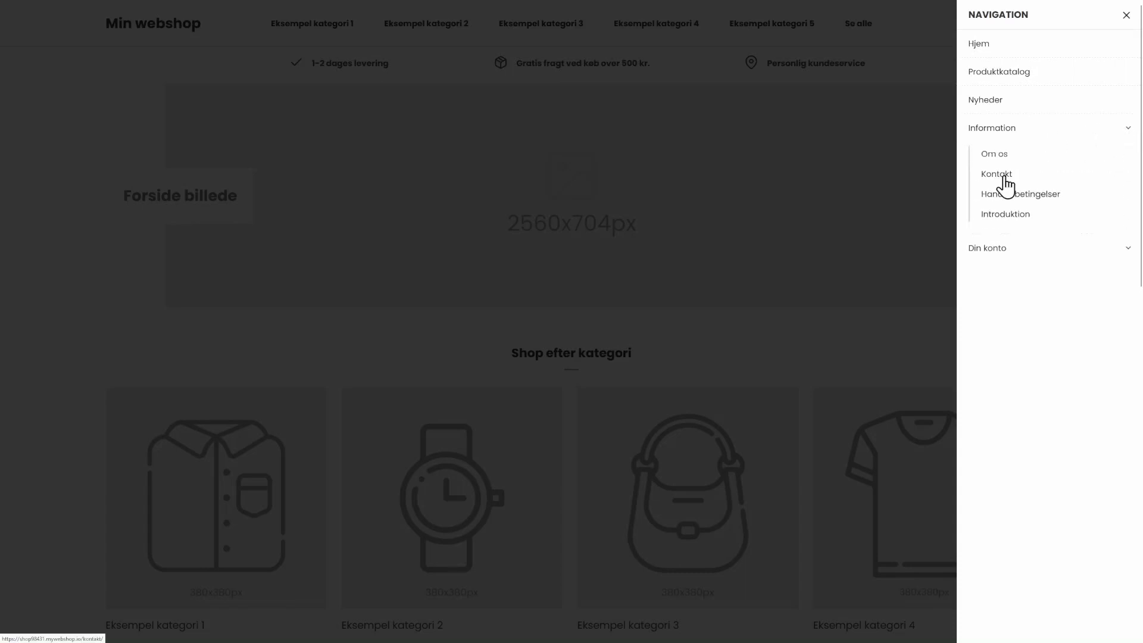
{"action": "left_click", "coordinate": [1005, 185]}
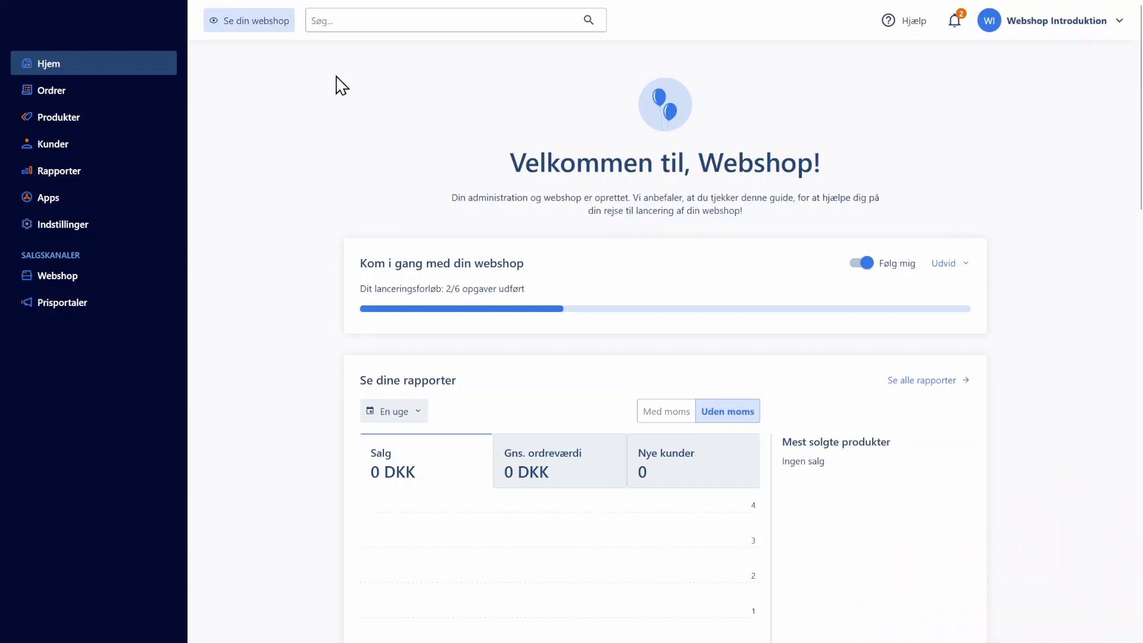
Open the Design Manager and look over the active Simpl design and the newest available designs.
{"action": "left_click", "coordinate": [129, 285]}
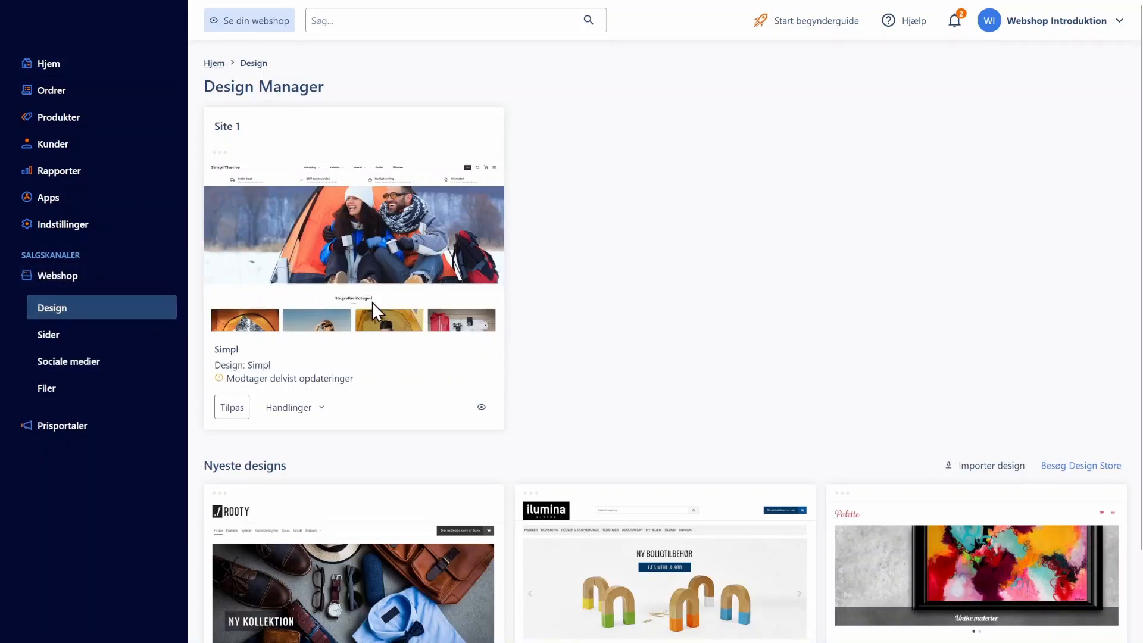
{"action": "scroll", "coordinate": [588, 285], "scroll_direction": "down", "scroll_amount": 2}
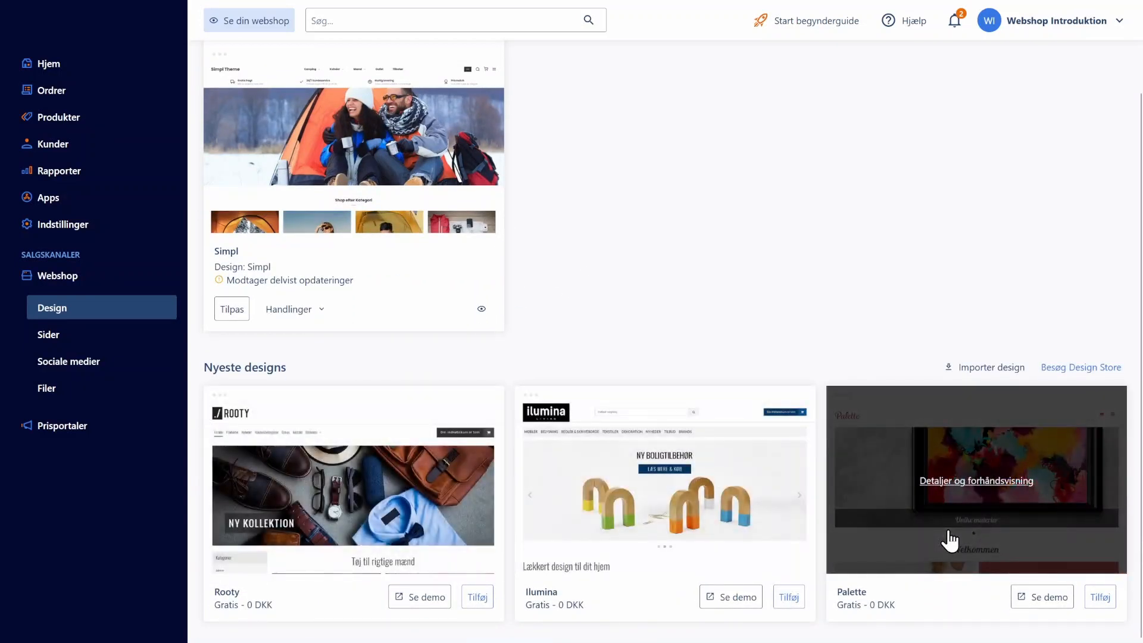
{"action": "scroll", "coordinate": [625, 250], "scroll_direction": "up", "scroll_amount": 2}
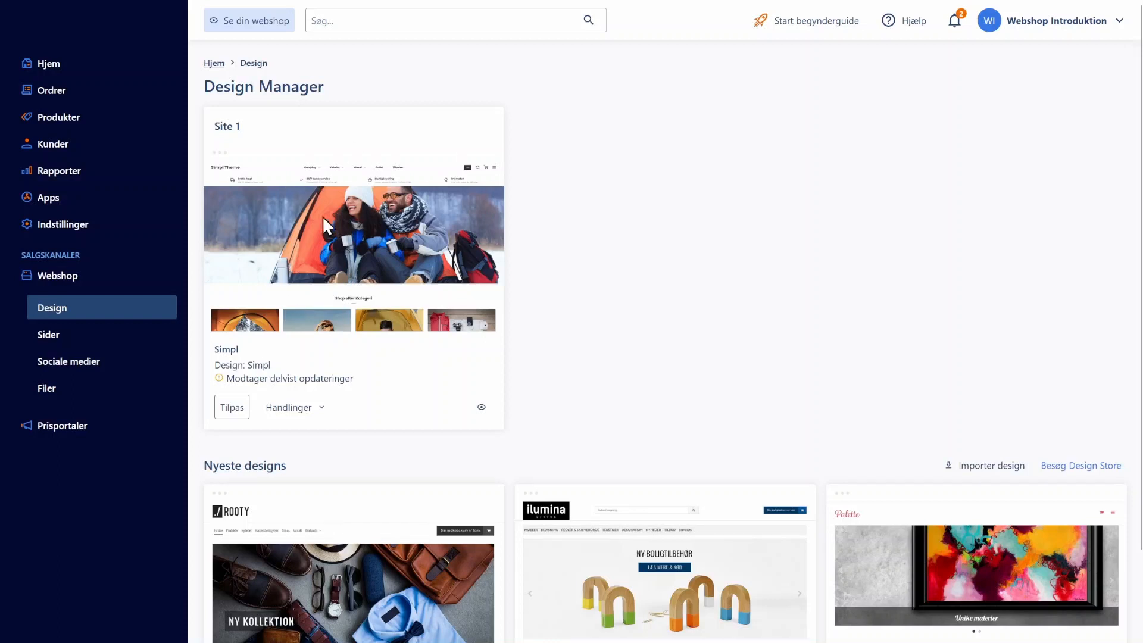
{"action": "scroll", "coordinate": [572, 260], "scroll_direction": "down", "scroll_amount": 2}
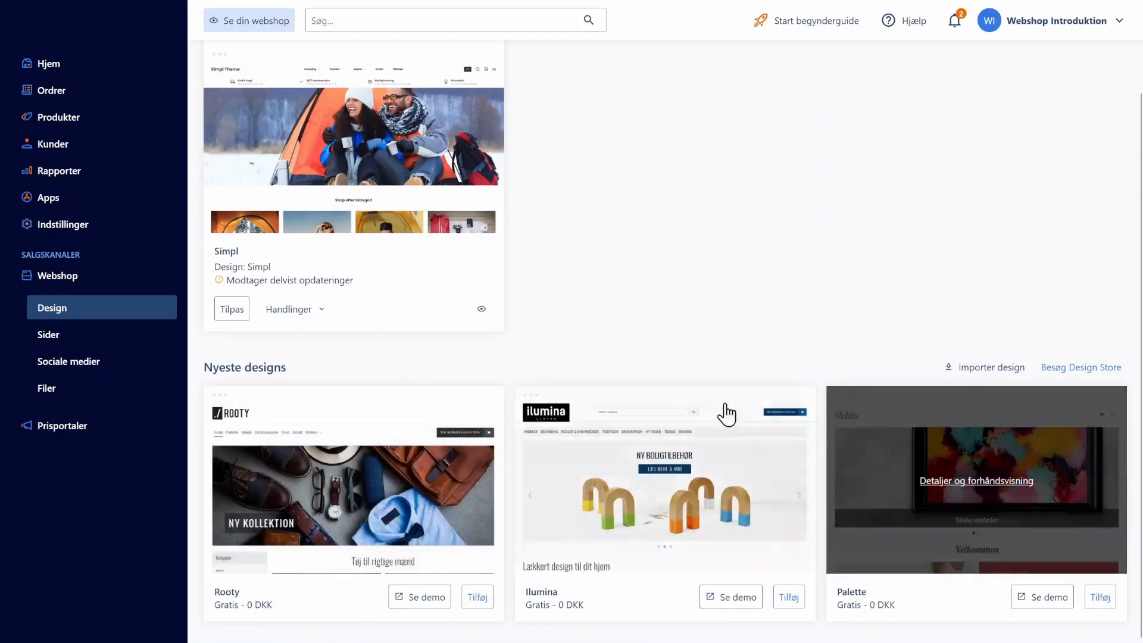
Open the Design Store and browse the free and paid designs on offer.
{"action": "scroll", "coordinate": [765, 327], "scroll_direction": "up", "scroll_amount": 2}
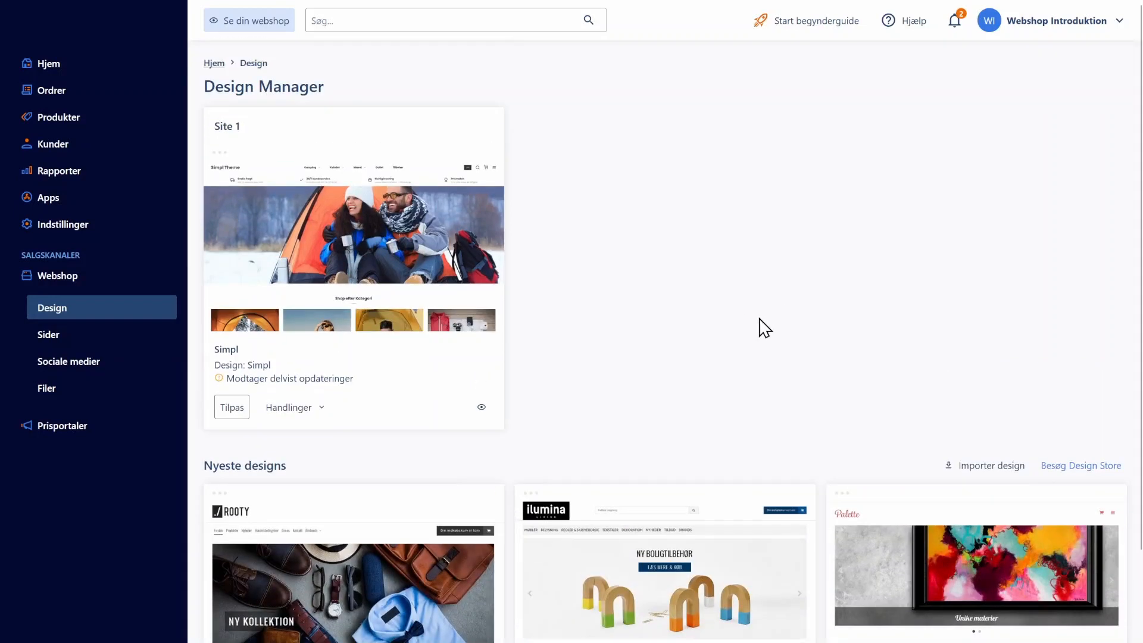
{"action": "left_click", "coordinate": [1083, 460]}
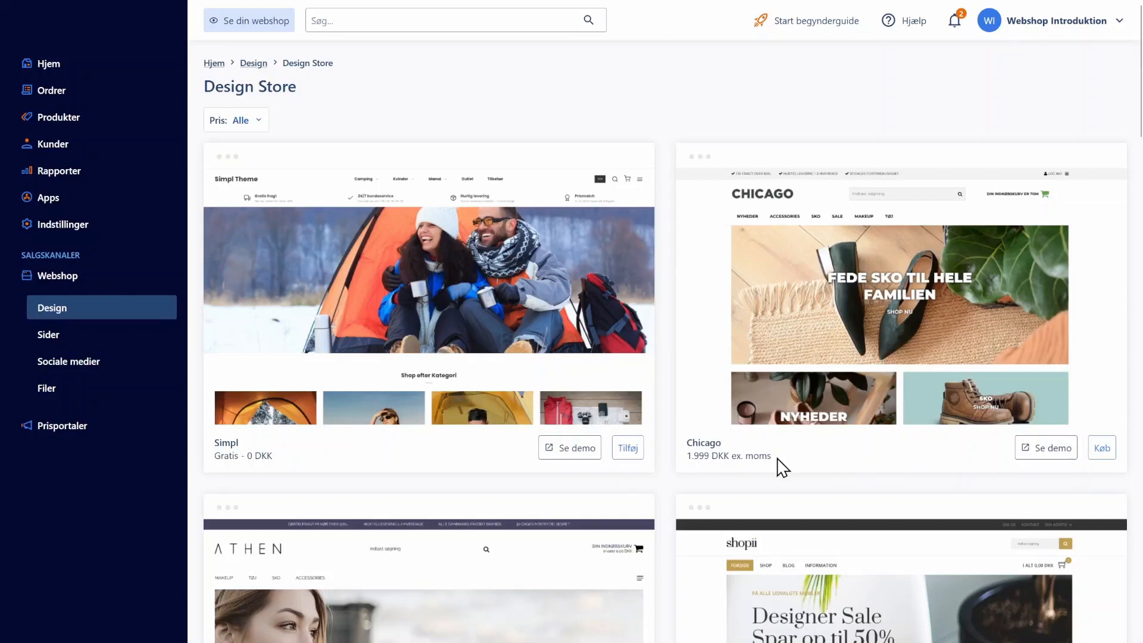
{"action": "scroll", "coordinate": [803, 399], "scroll_direction": "down", "scroll_amount": 1}
{"action": "scroll", "coordinate": [803, 405], "scroll_direction": "down", "scroll_amount": 5}
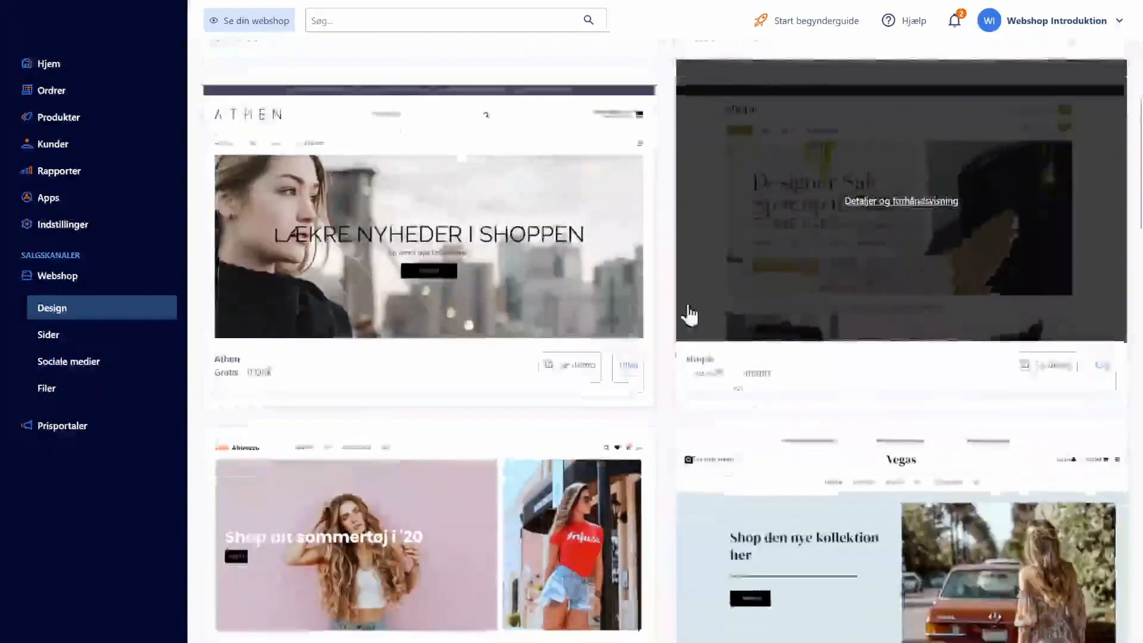
{"action": "scroll", "coordinate": [659, 347], "scroll_direction": "down", "scroll_amount": 1}
{"action": "scroll", "coordinate": [659, 347], "scroll_direction": "down", "scroll_amount": 4}
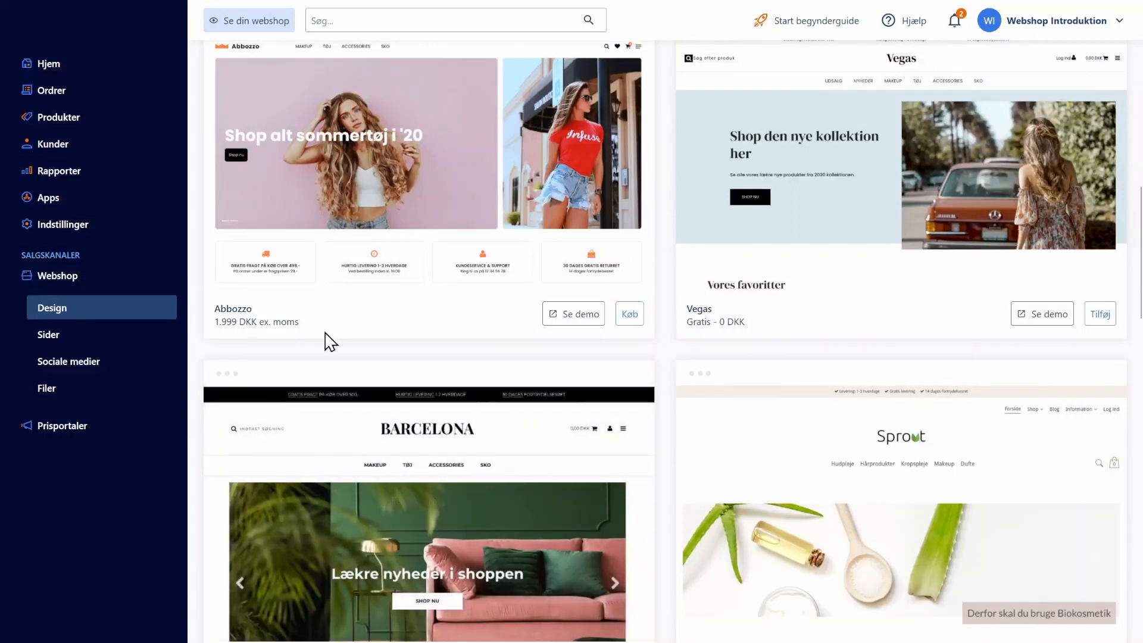
{"action": "scroll", "coordinate": [702, 384], "scroll_direction": "up", "scroll_amount": 11}
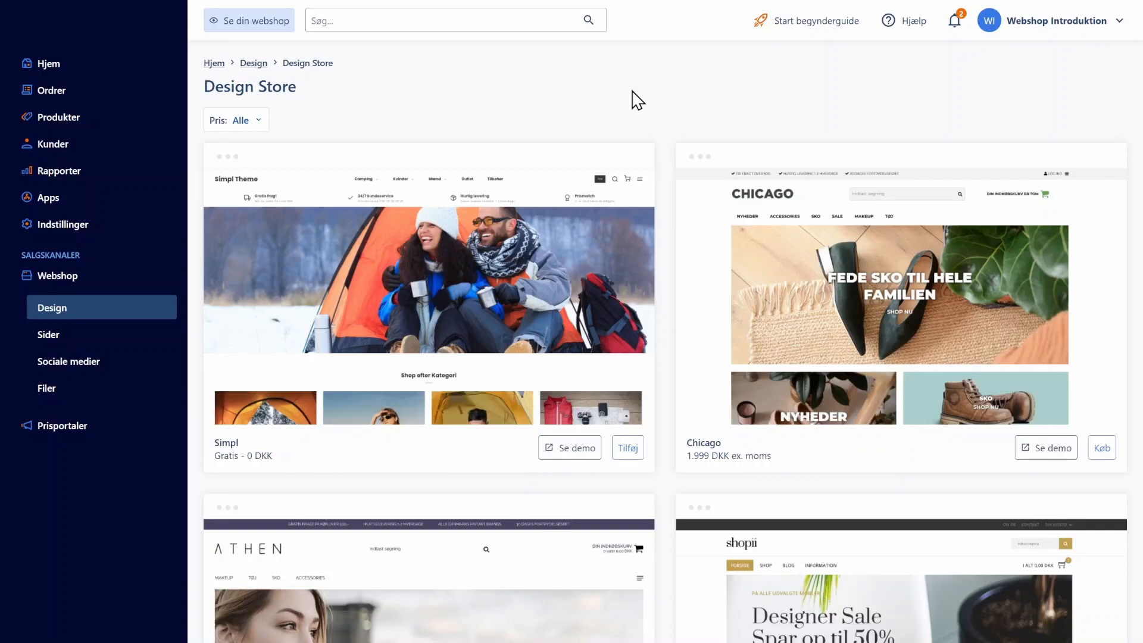
View the demo shop of the Chicago design, examine its front page, and return to the Design Store.
{"action": "left_click", "coordinate": [1042, 454]}
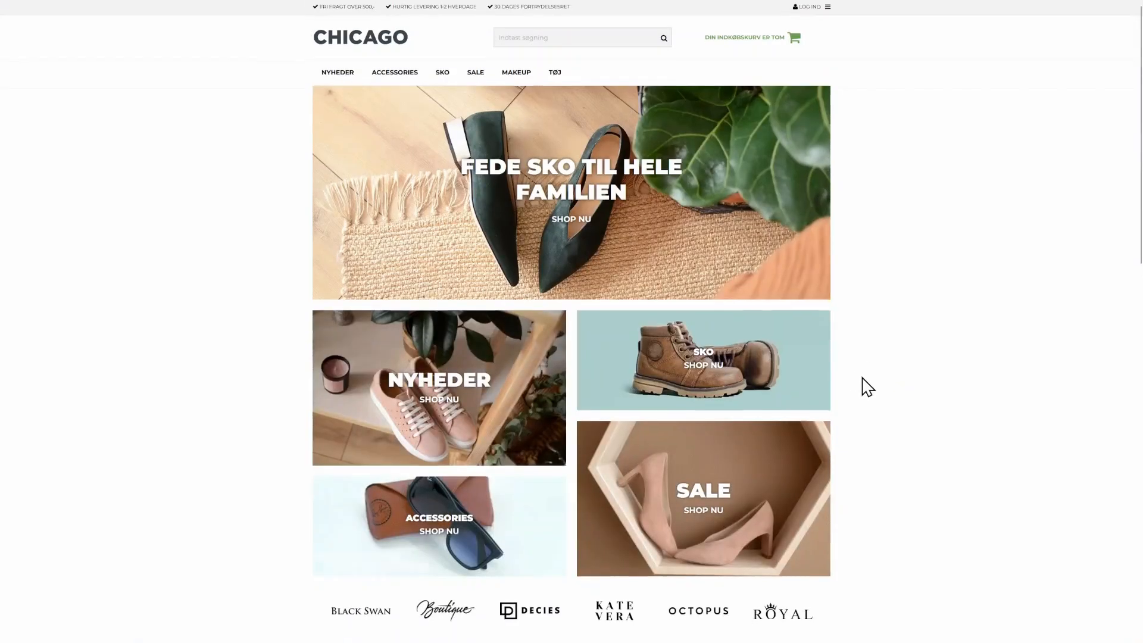
{"action": "scroll", "coordinate": [863, 385], "scroll_direction": "down", "scroll_amount": 3}
{"action": "scroll", "coordinate": [863, 441], "scroll_direction": "down", "scroll_amount": 10}
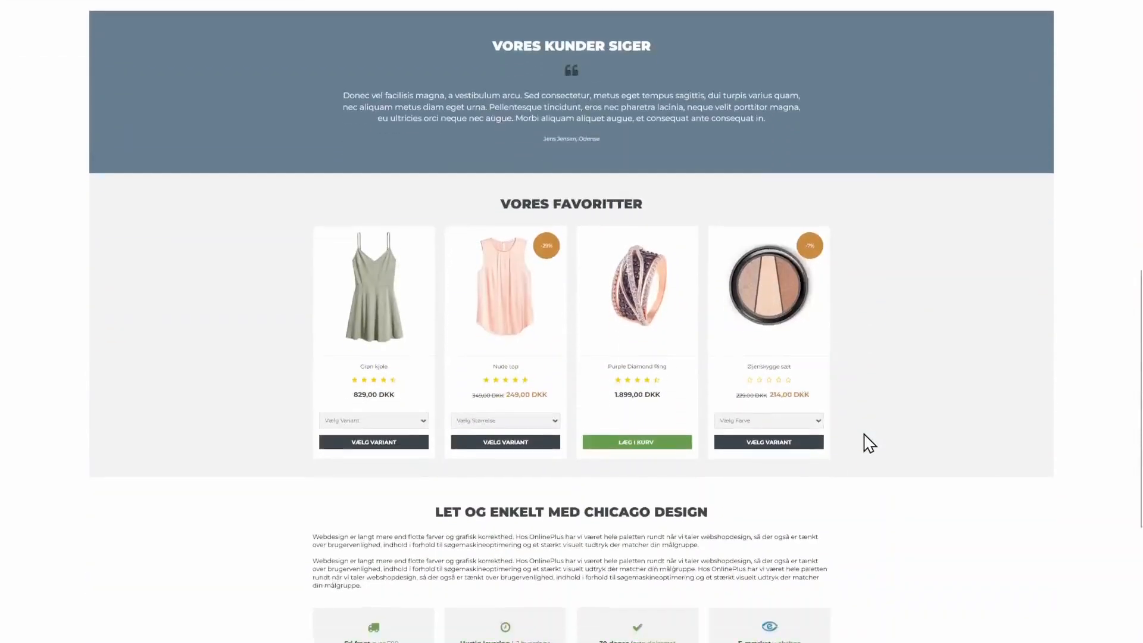
{"action": "scroll", "coordinate": [865, 458], "scroll_direction": "up", "scroll_amount": 15}
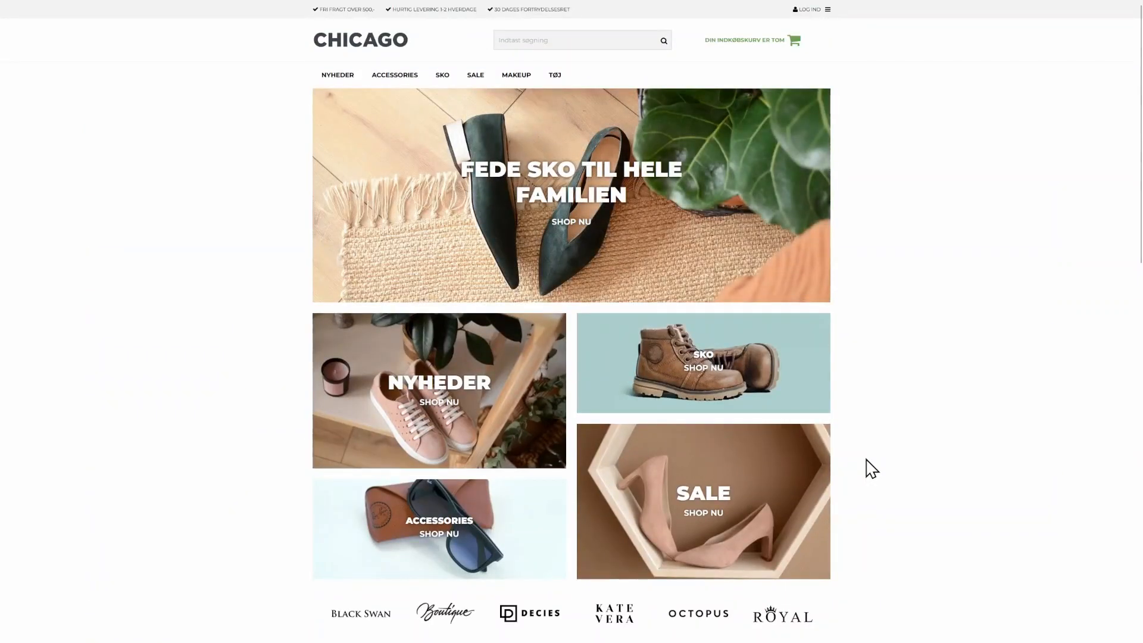
{"action": "key", "text": "ctrl+w"}
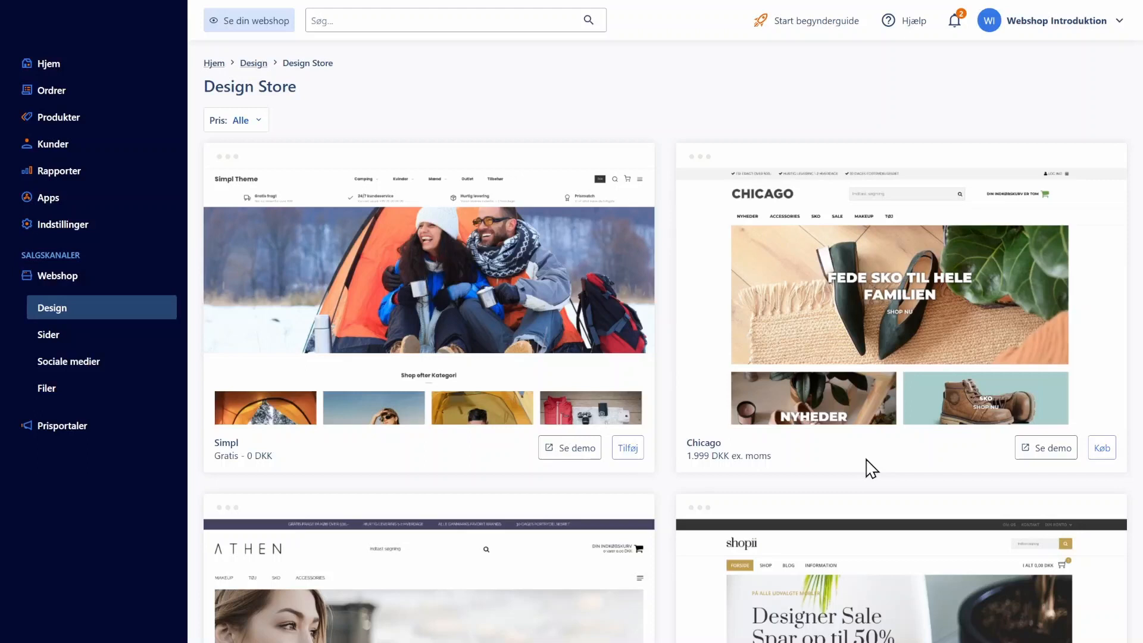
Examine the Chicago design's description and its front page preview with the shop's own content, and close the preview.
{"action": "scroll", "coordinate": [871, 469], "scroll_direction": "down", "scroll_amount": 7}
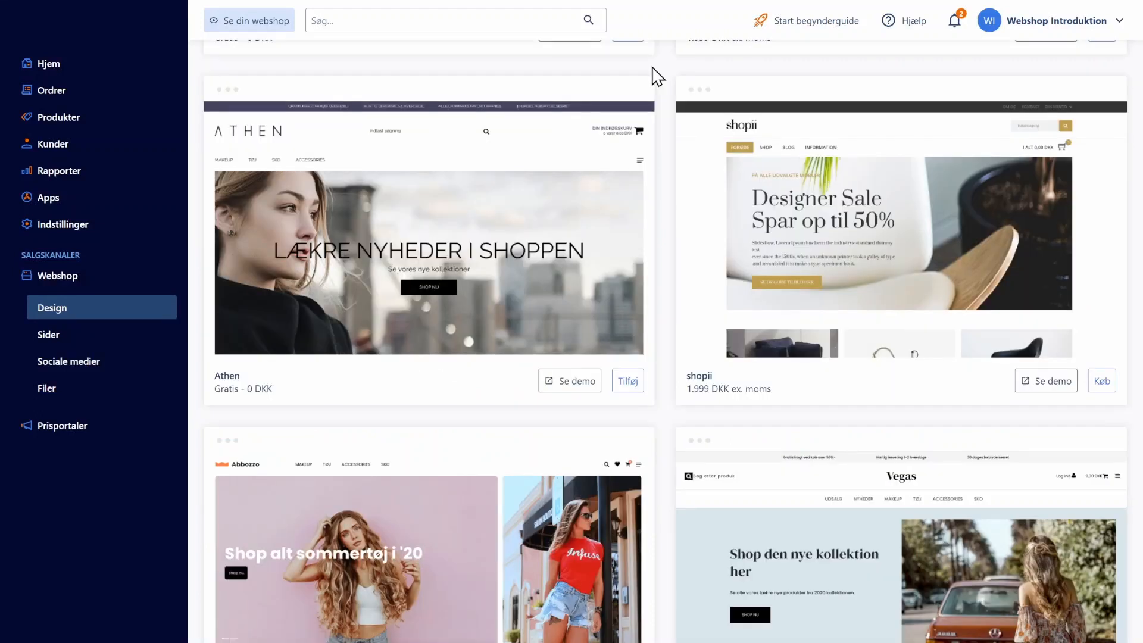
{"action": "scroll", "coordinate": [665, 189], "scroll_direction": "up", "scroll_amount": 1}
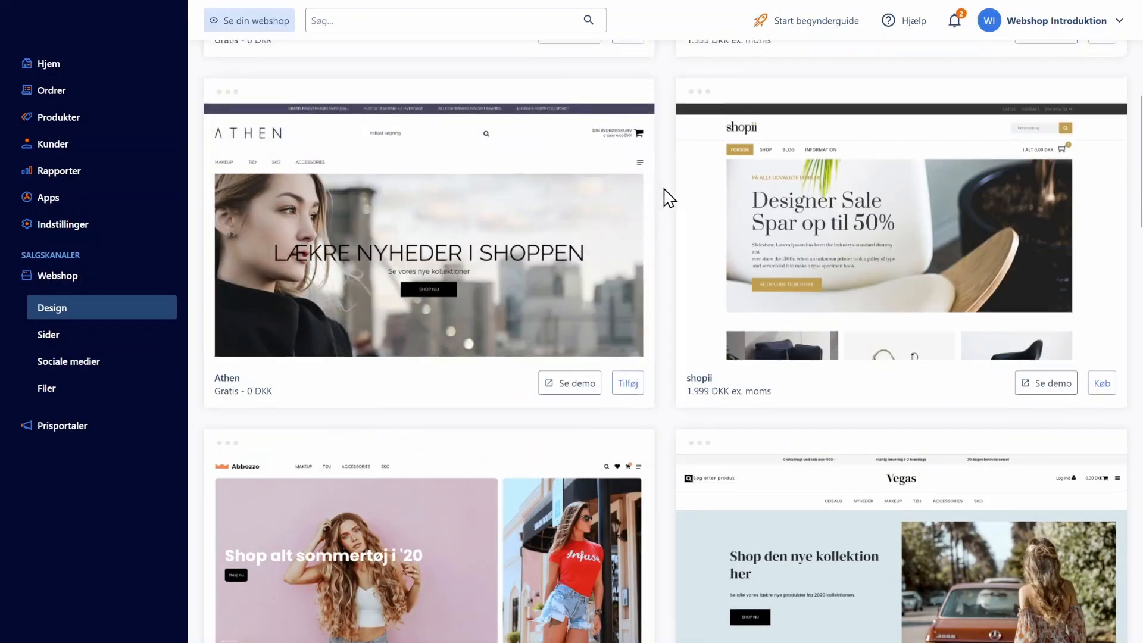
{"action": "scroll", "coordinate": [665, 189], "scroll_direction": "up", "scroll_amount": 6}
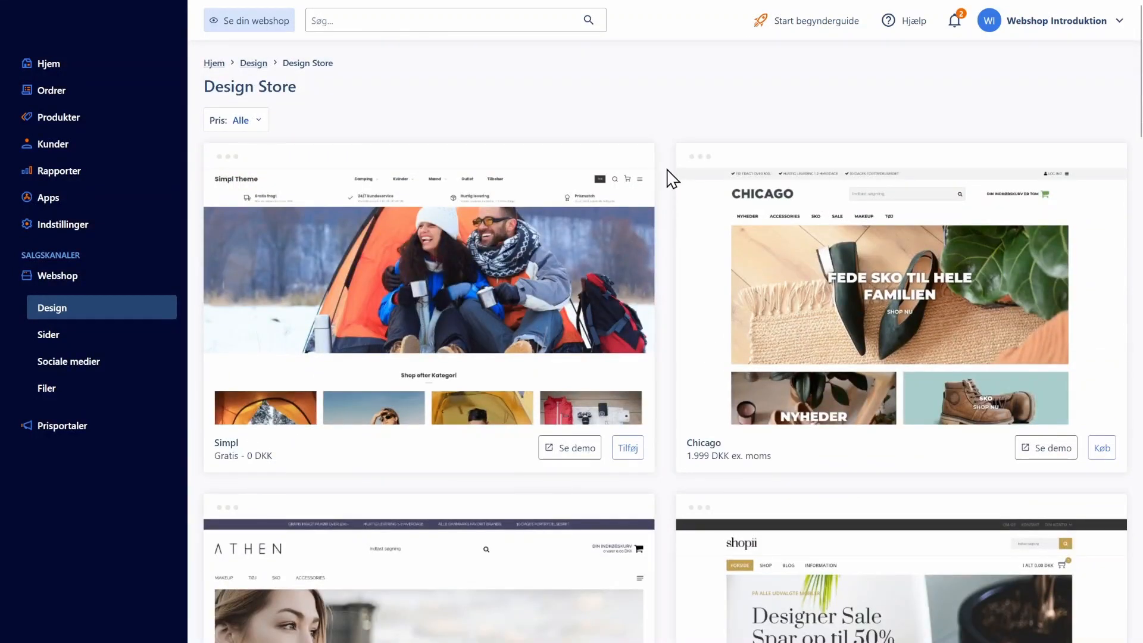
{"action": "left_click", "coordinate": [1047, 454]}
{"action": "mouse_move", "coordinate": [912, 324]}
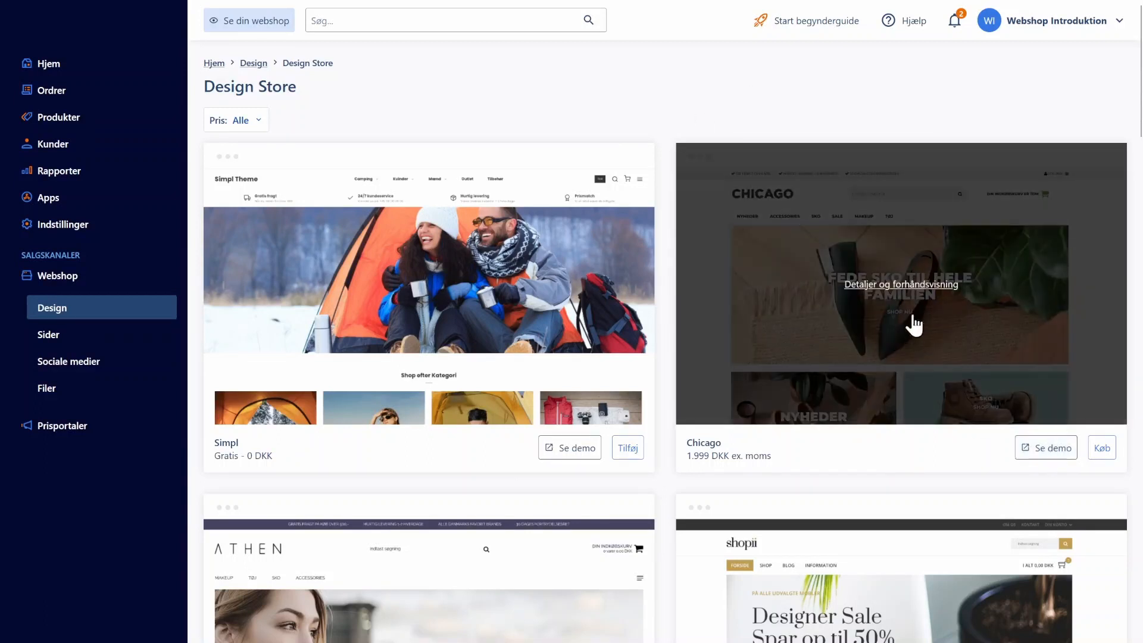
{"action": "left_click", "coordinate": [896, 279]}
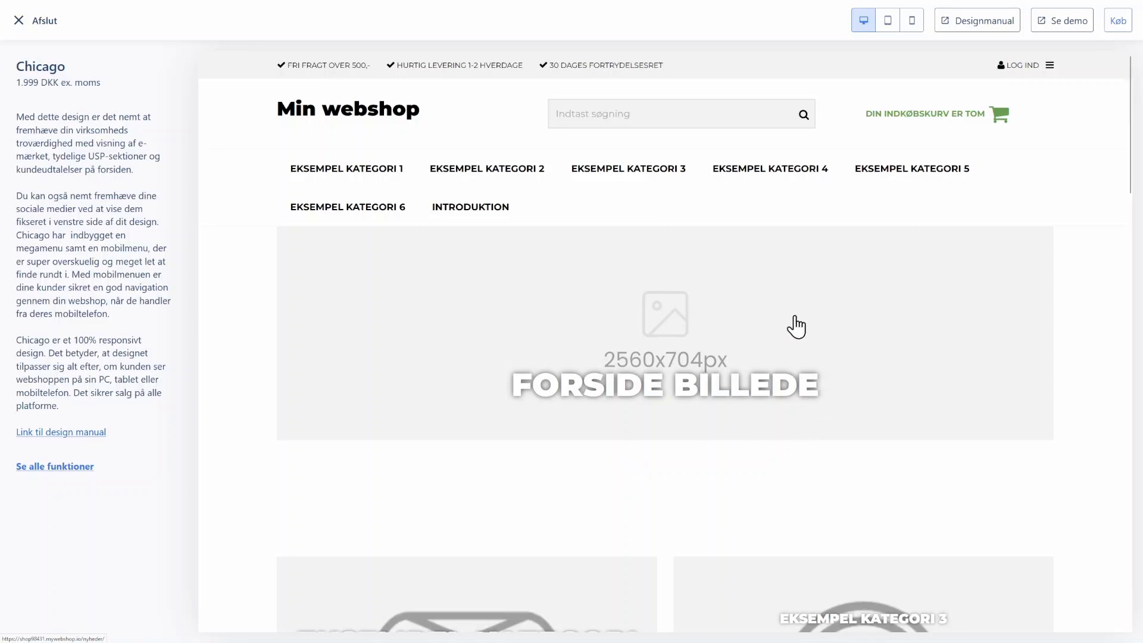
{"action": "scroll", "coordinate": [679, 440], "scroll_direction": "down", "scroll_amount": 8}
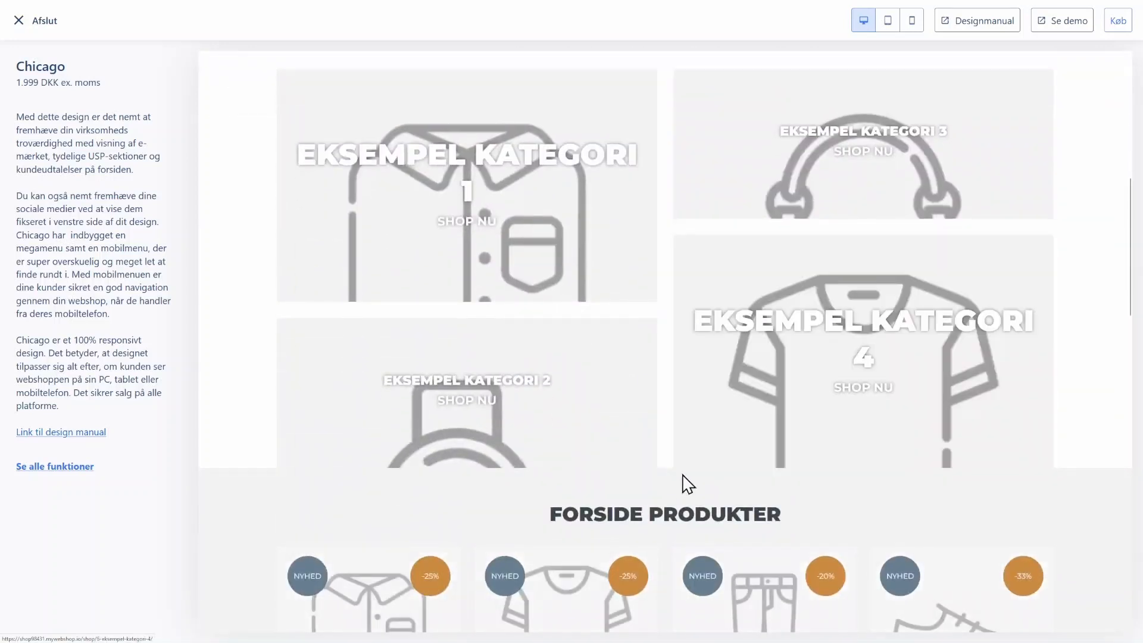
{"action": "scroll", "coordinate": [684, 485], "scroll_direction": "up", "scroll_amount": 8}
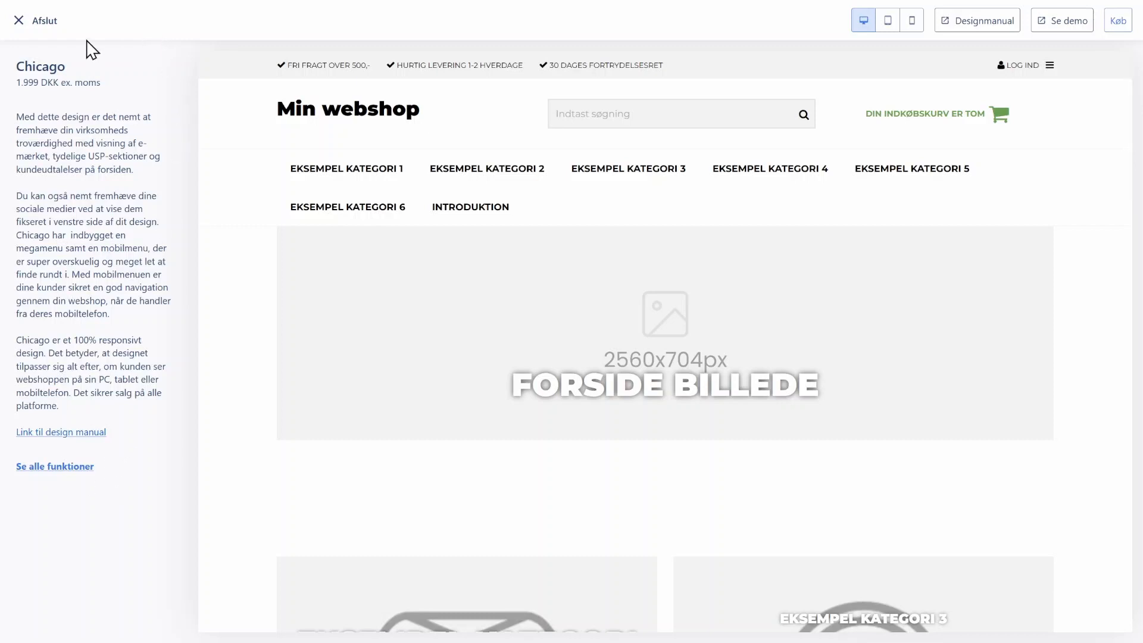
{"action": "left_click", "coordinate": [20, 22]}
Add the free Athen design to the shop and go to the design overview.
{"action": "scroll", "coordinate": [679, 408], "scroll_direction": "down", "scroll_amount": 5}
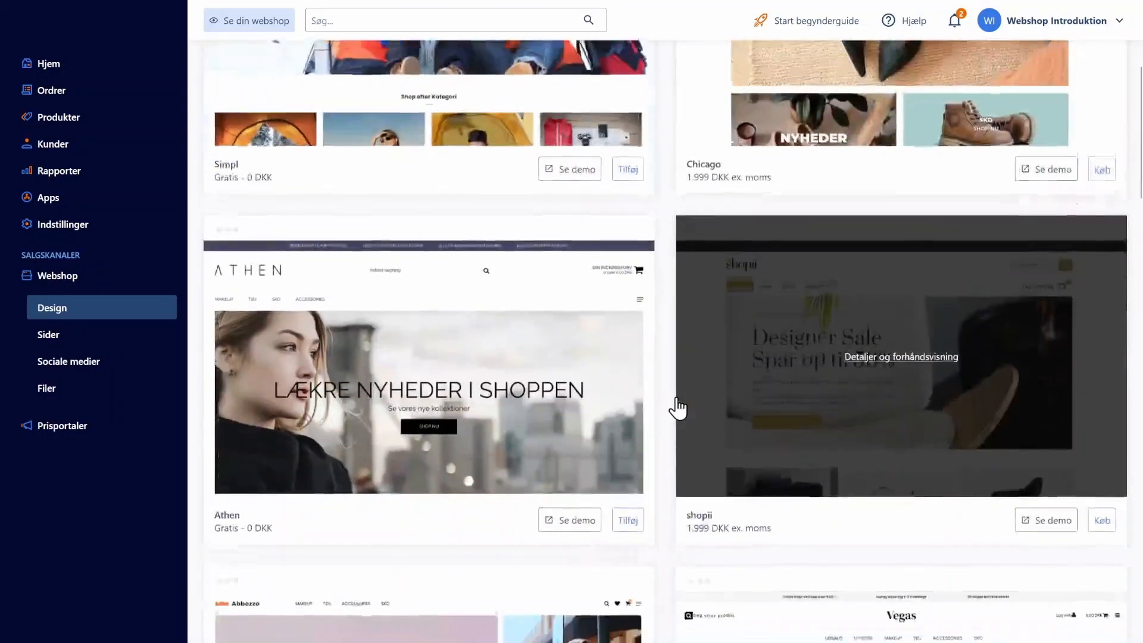
{"action": "scroll", "coordinate": [677, 408], "scroll_direction": "down", "scroll_amount": 2}
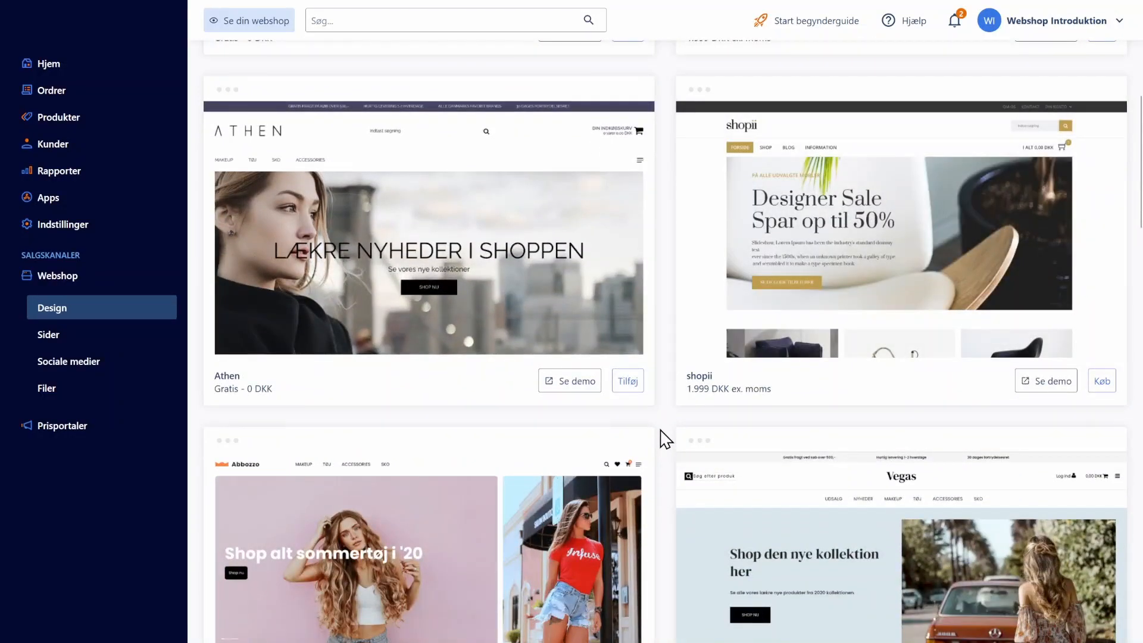
{"action": "left_click", "coordinate": [627, 381]}
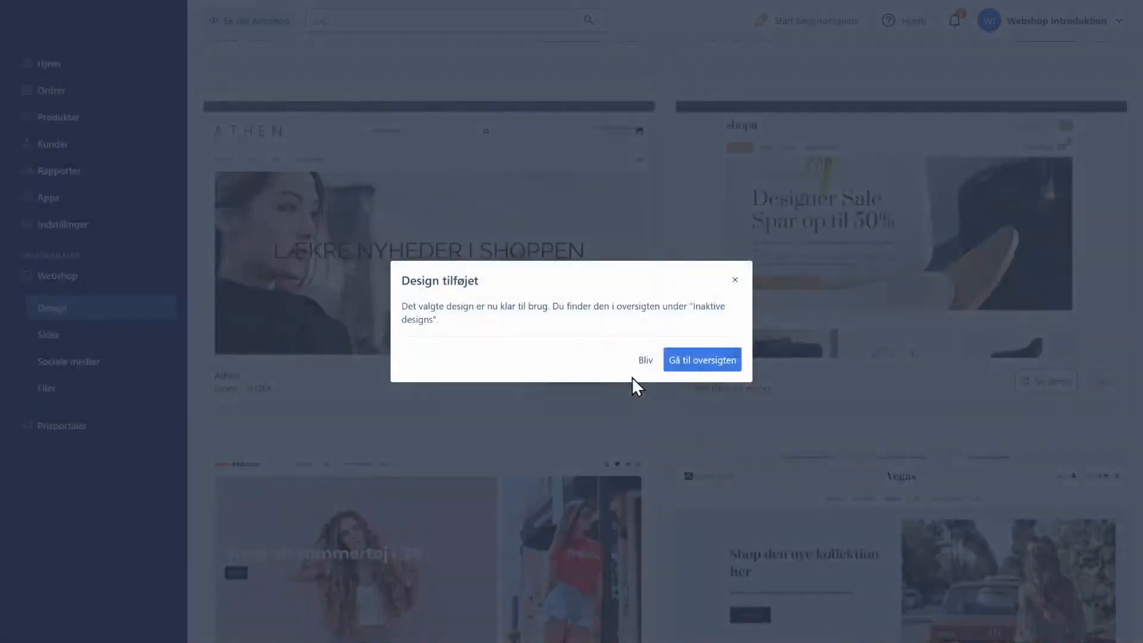
{"action": "left_click", "coordinate": [703, 360]}
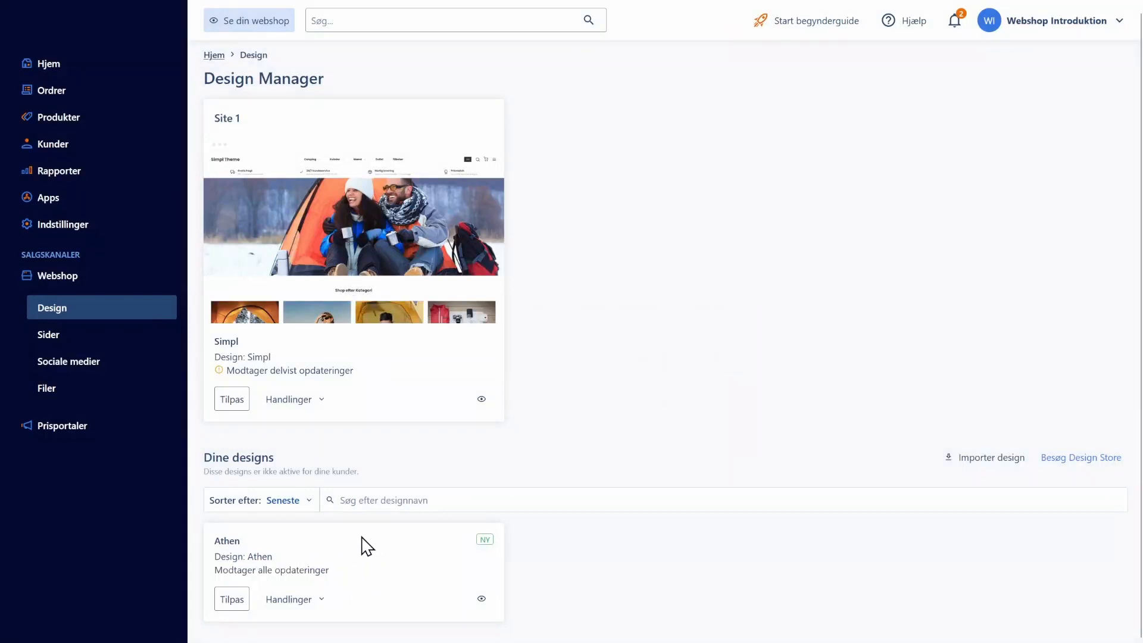
Compare the live webshop's current design with a preview of the inactive Athen design, and end the preview.
{"action": "left_click", "coordinate": [253, 24]}
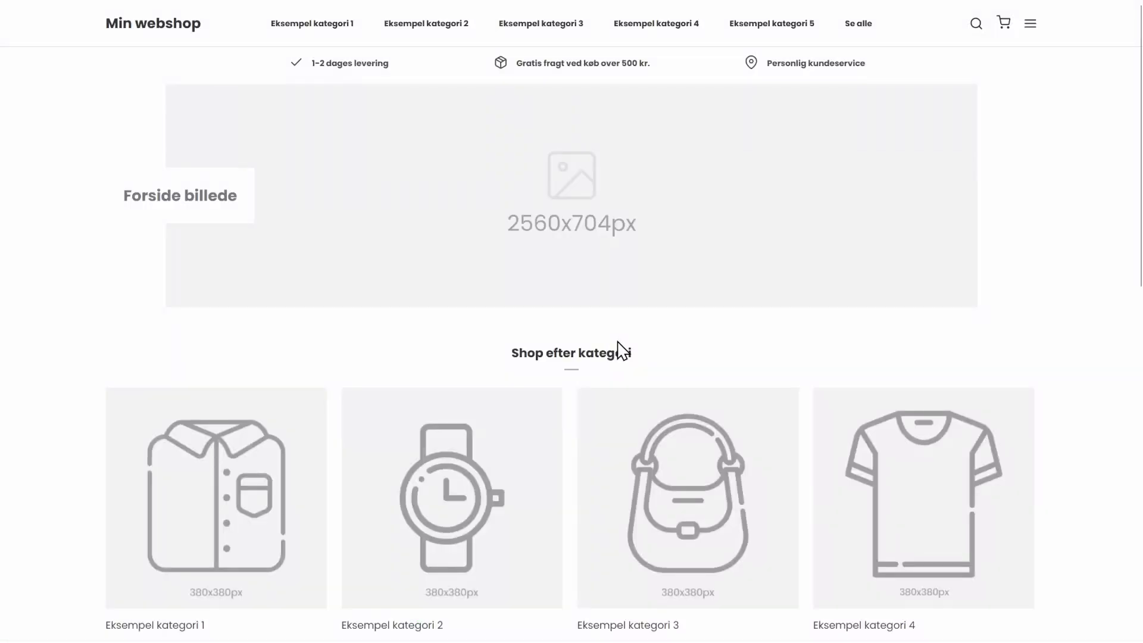
{"action": "key", "text": "ctrl+w"}
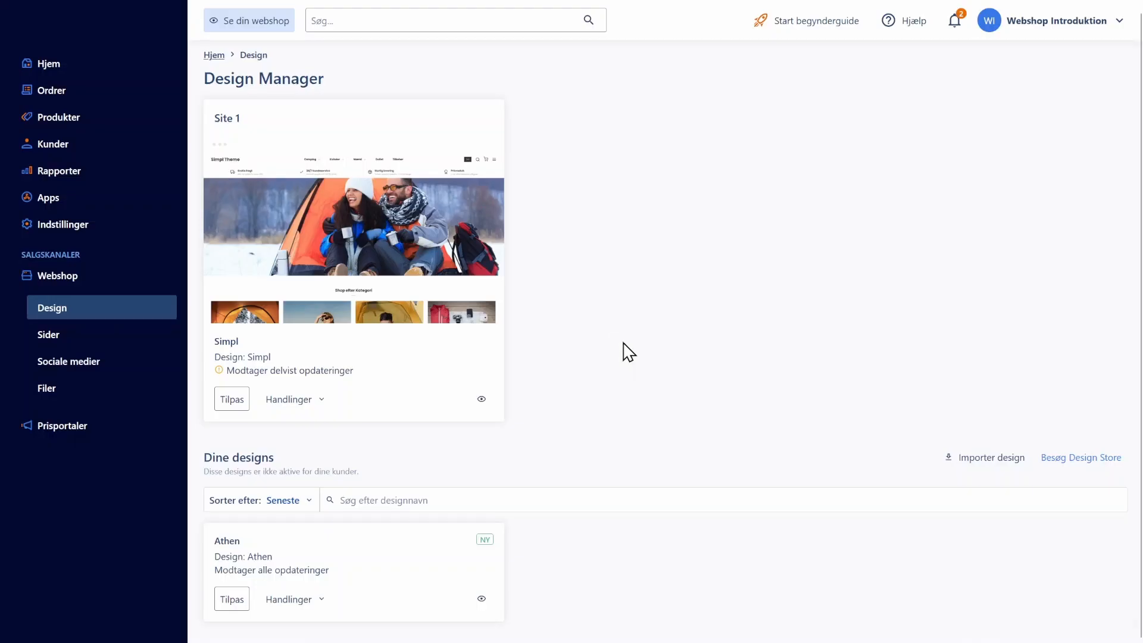
{"action": "left_click", "coordinate": [481, 599]}
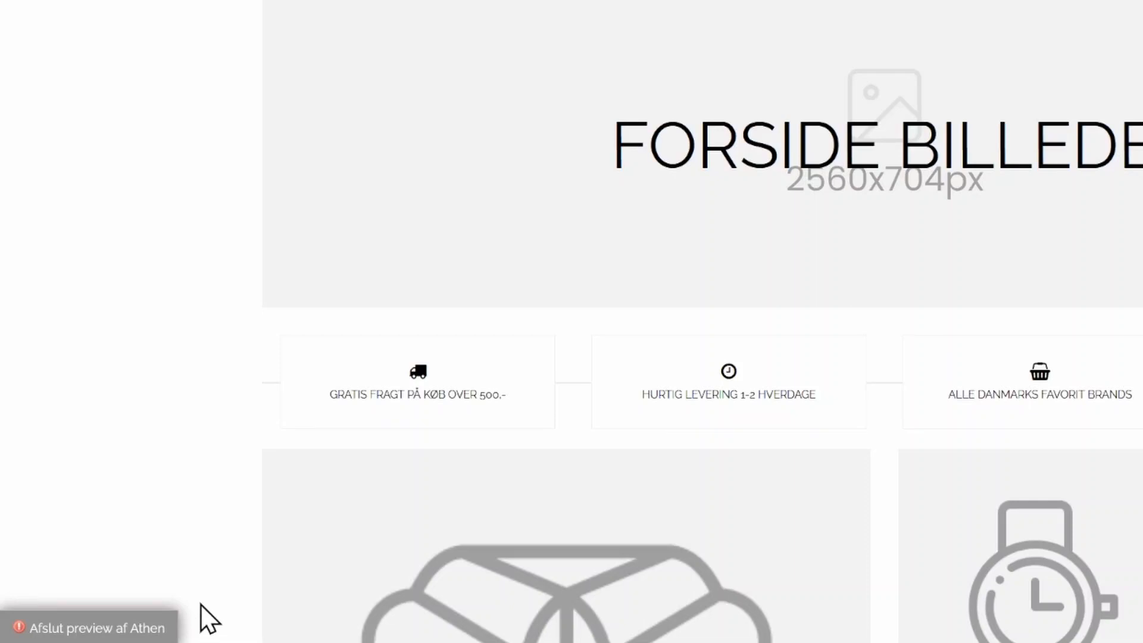
{"action": "left_click", "coordinate": [95, 620]}
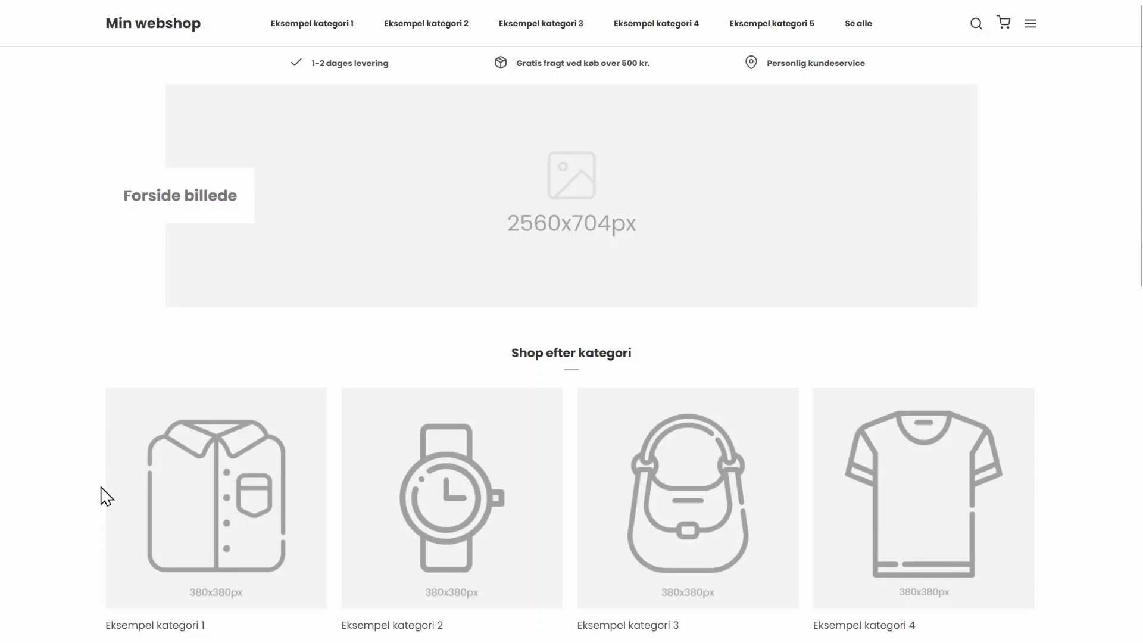
{"action": "key", "text": "ctrl+w"}
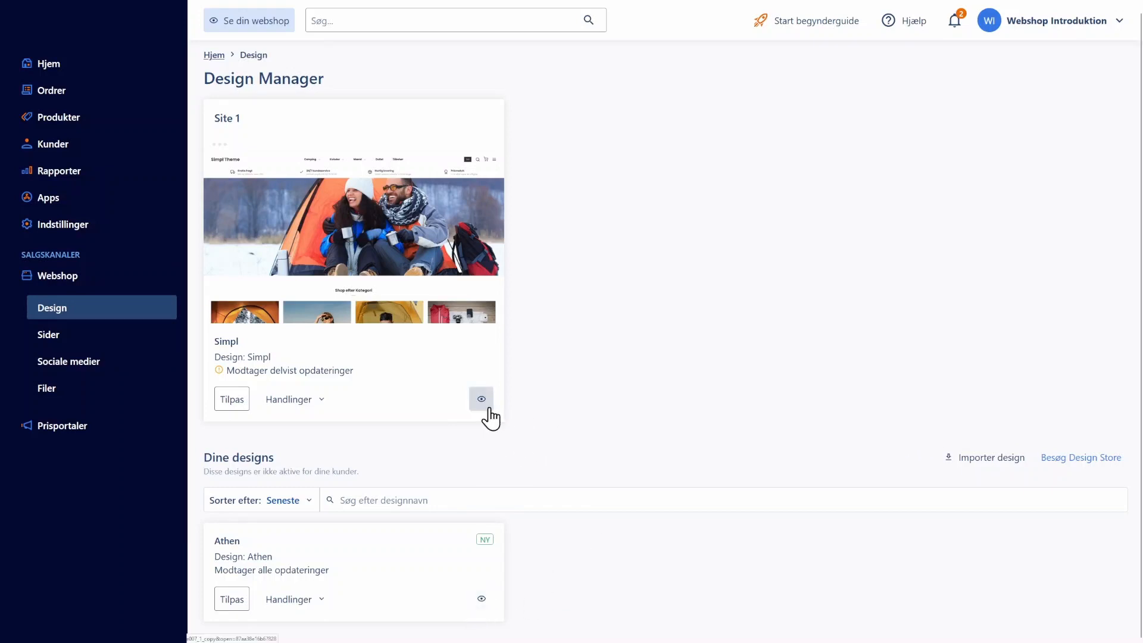
{"action": "left_click", "coordinate": [483, 603]}
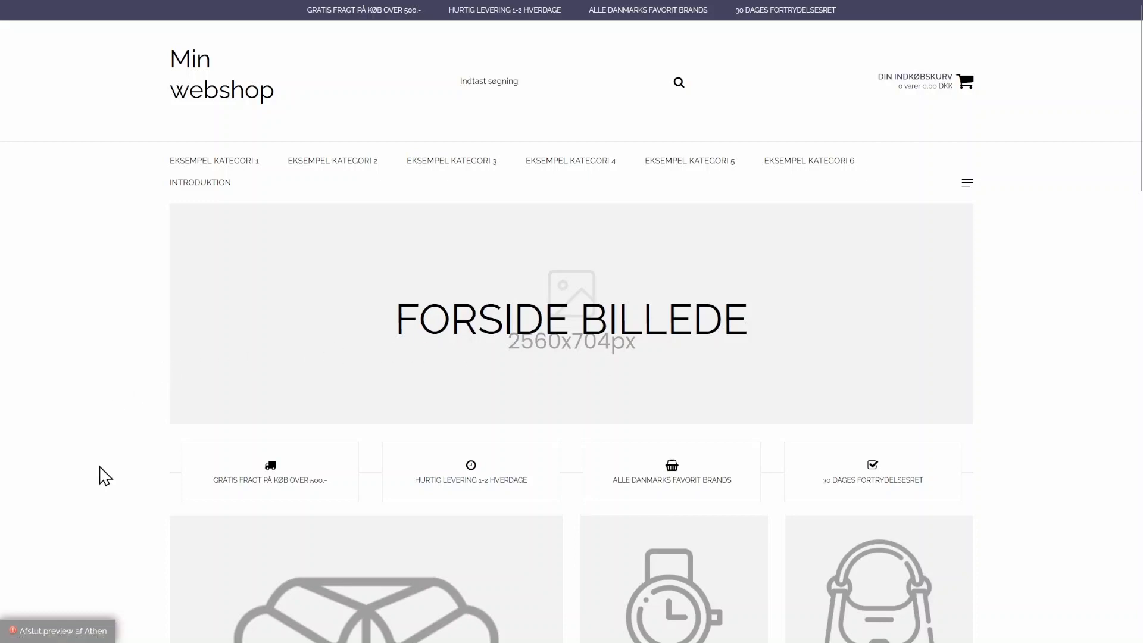
{"action": "left_click", "coordinate": [95, 631]}
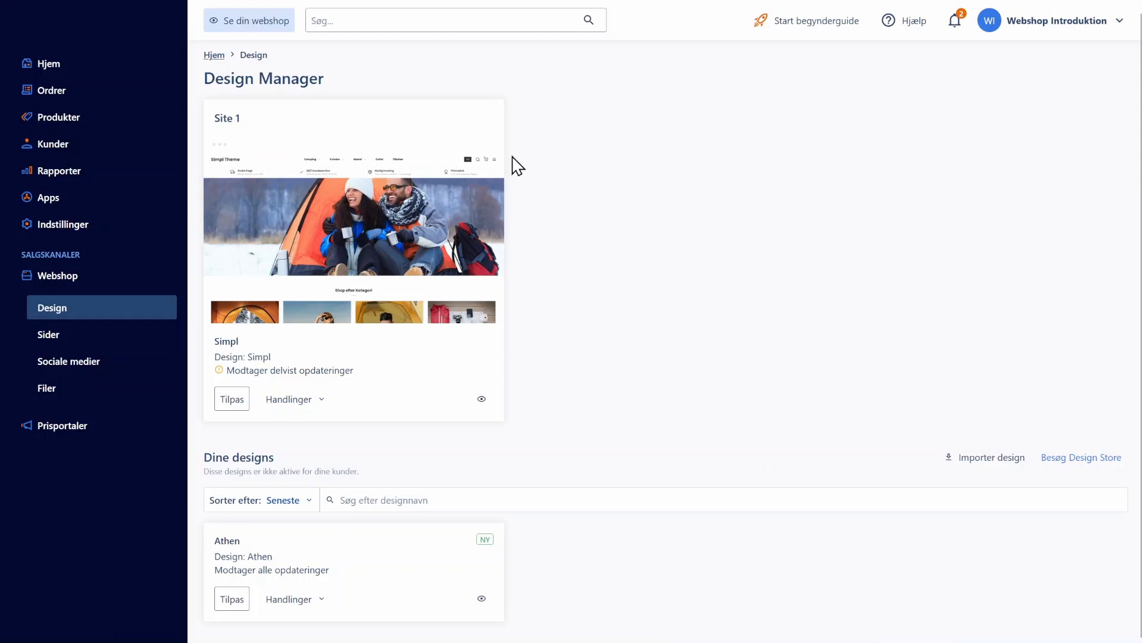
Switch the active design of Site 1 to Athen and view the live webshop with it.
{"action": "left_click", "coordinate": [307, 400]}
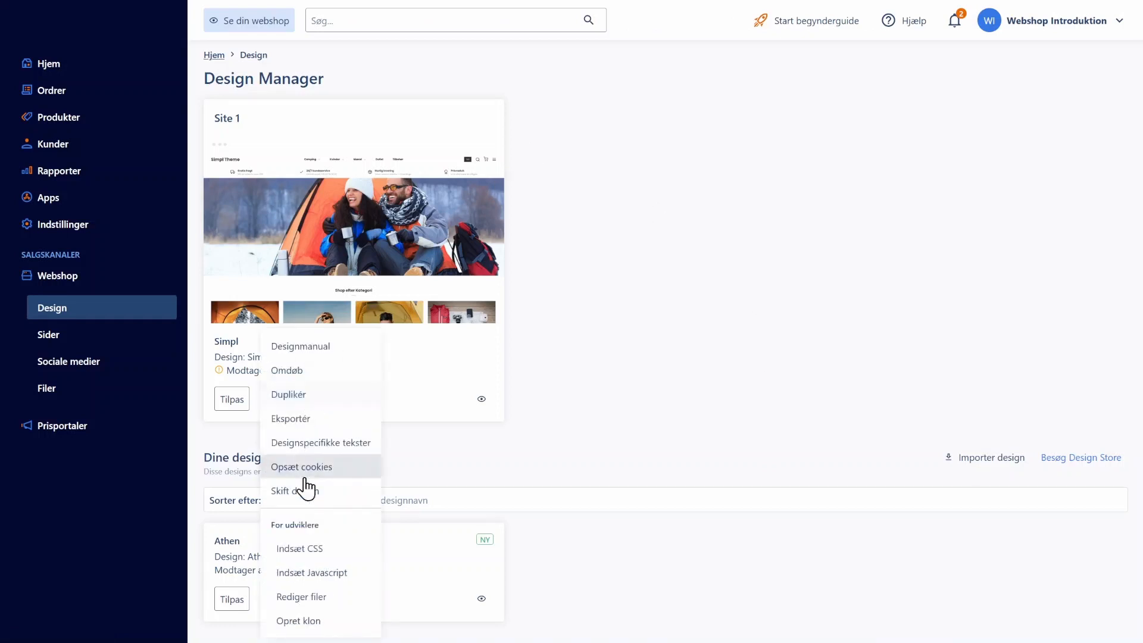
{"action": "left_click", "coordinate": [376, 485]}
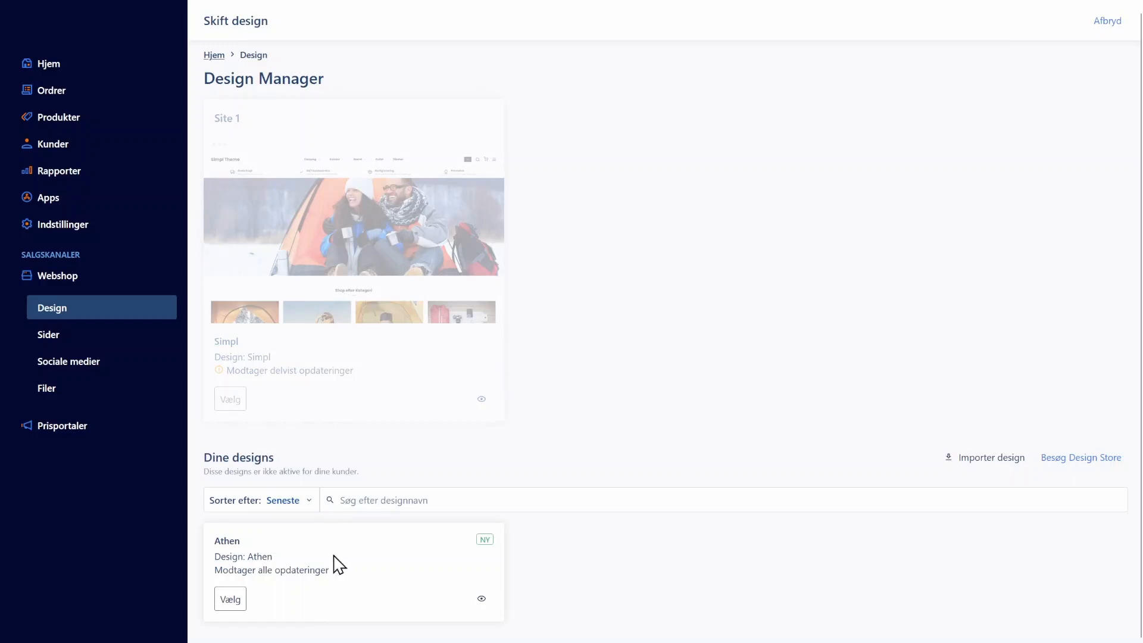
{"action": "left_click", "coordinate": [231, 599]}
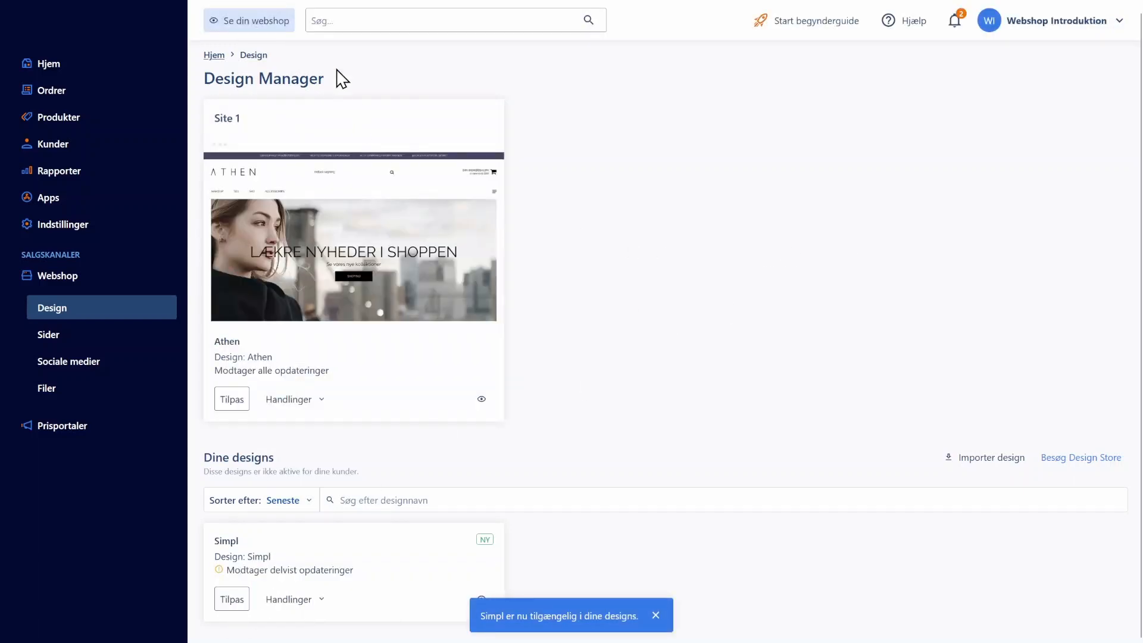
{"action": "left_click", "coordinate": [266, 24]}
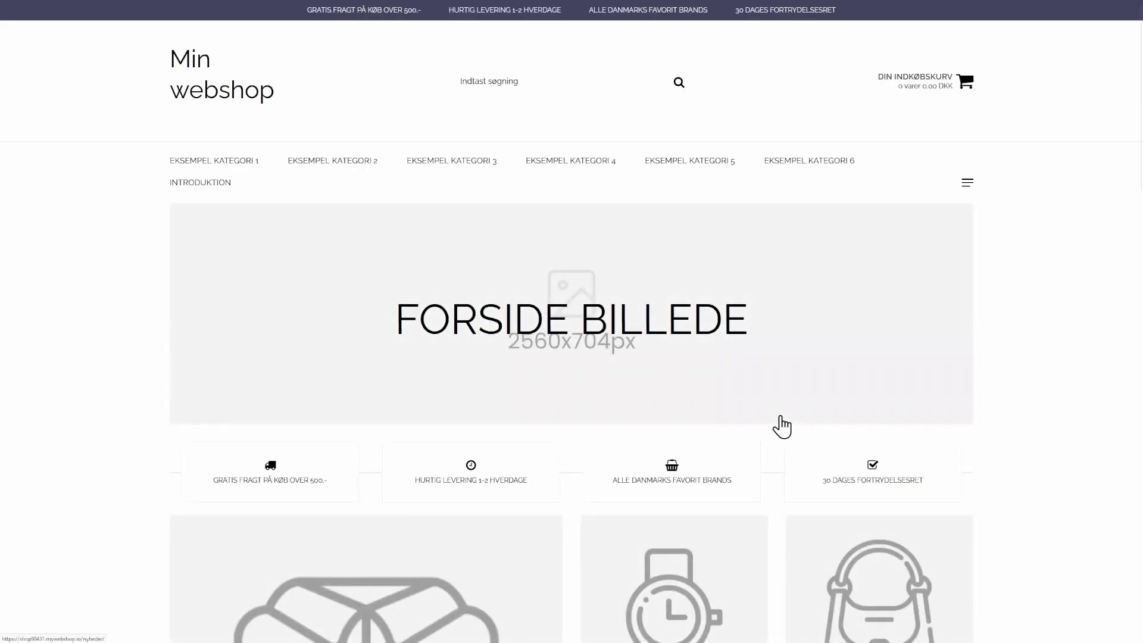
{"action": "key", "text": "ctrl+w"}
Switch the active design of Site 1 back to Simpl.
{"action": "left_click", "coordinate": [319, 400]}
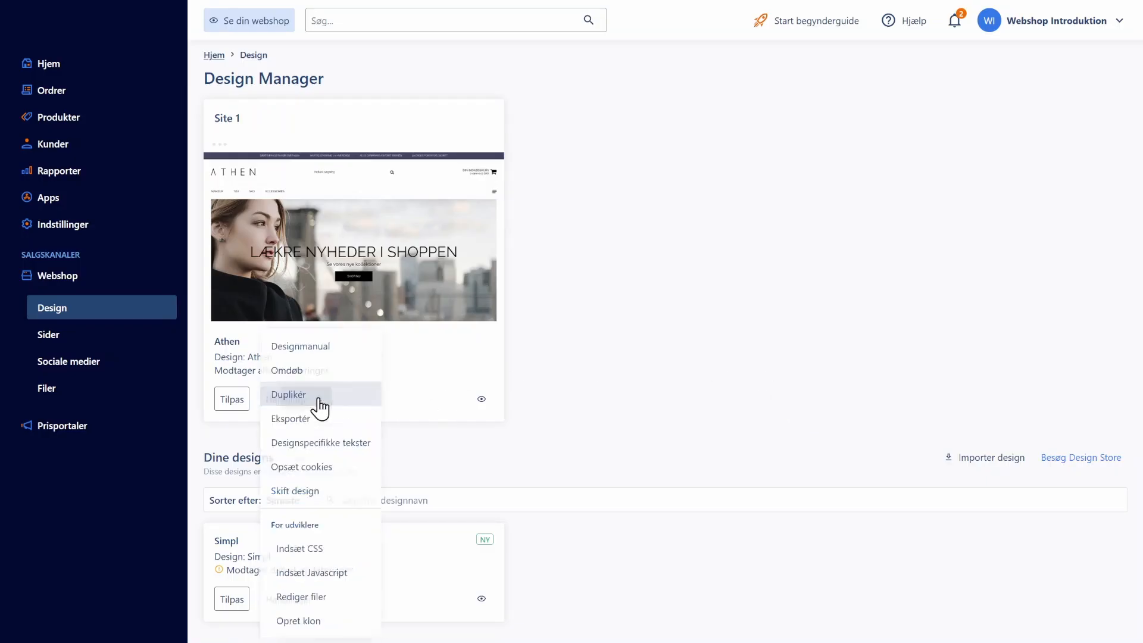
{"action": "left_click", "coordinate": [311, 492]}
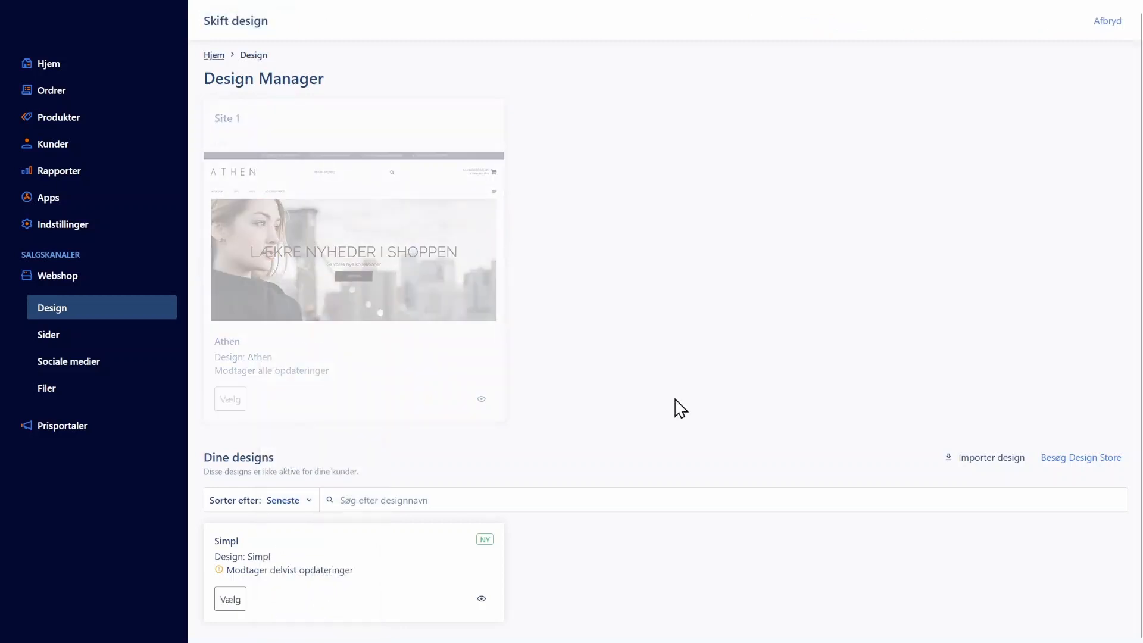
{"action": "left_click", "coordinate": [238, 599]}
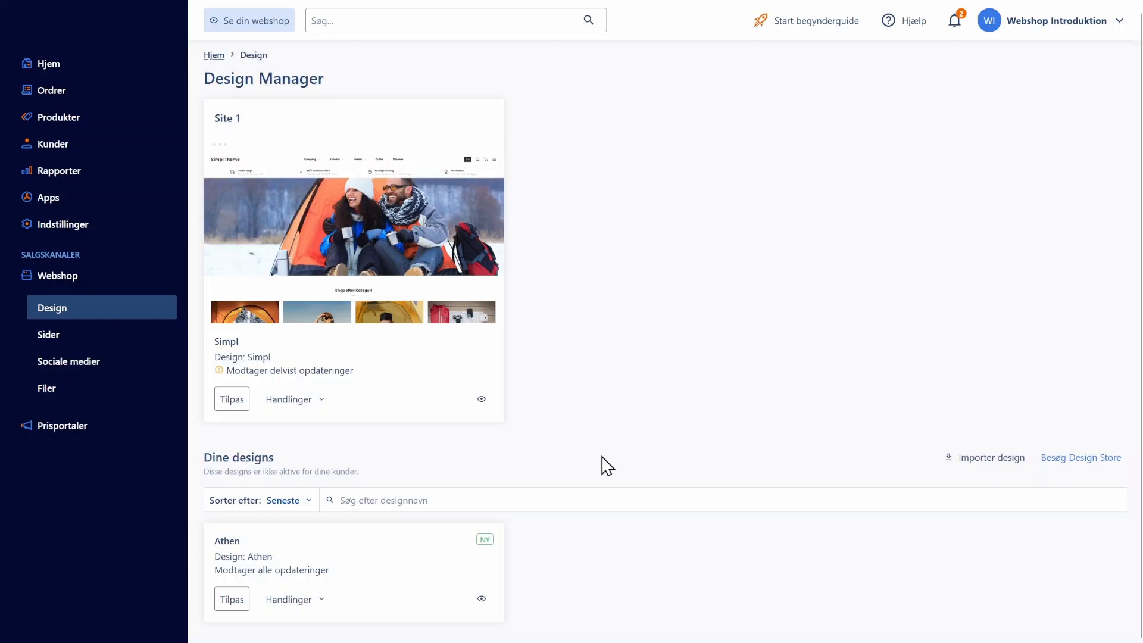
Remove the inactive Athen design from the shop's own designs, confirming the removal with DELETE.
{"action": "left_click", "coordinate": [320, 601]}
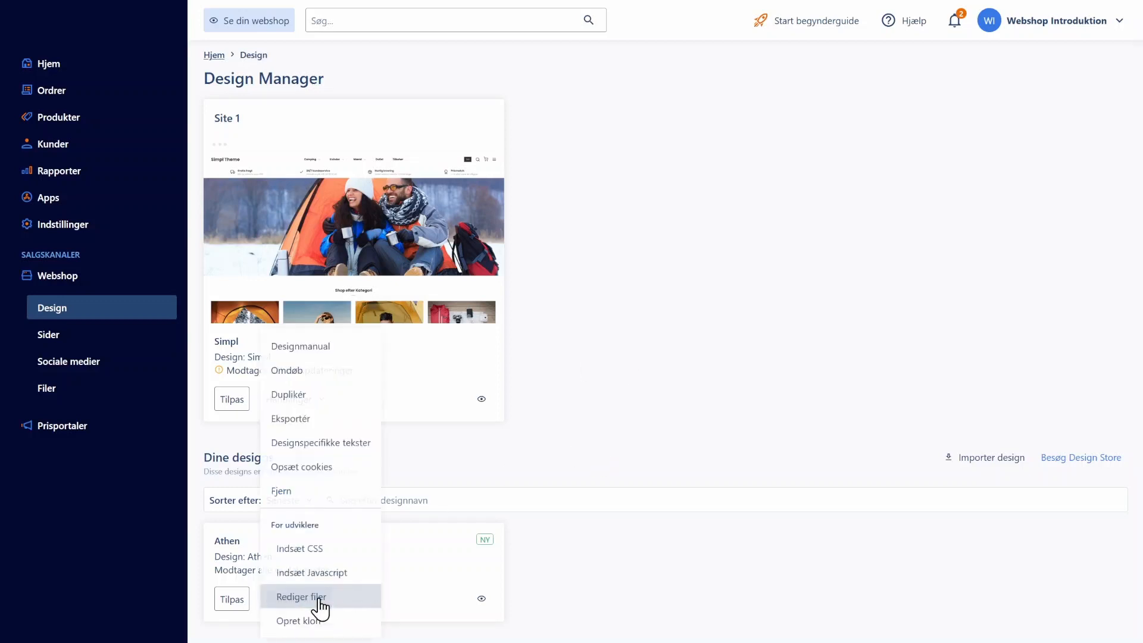
{"action": "left_click", "coordinate": [315, 492]}
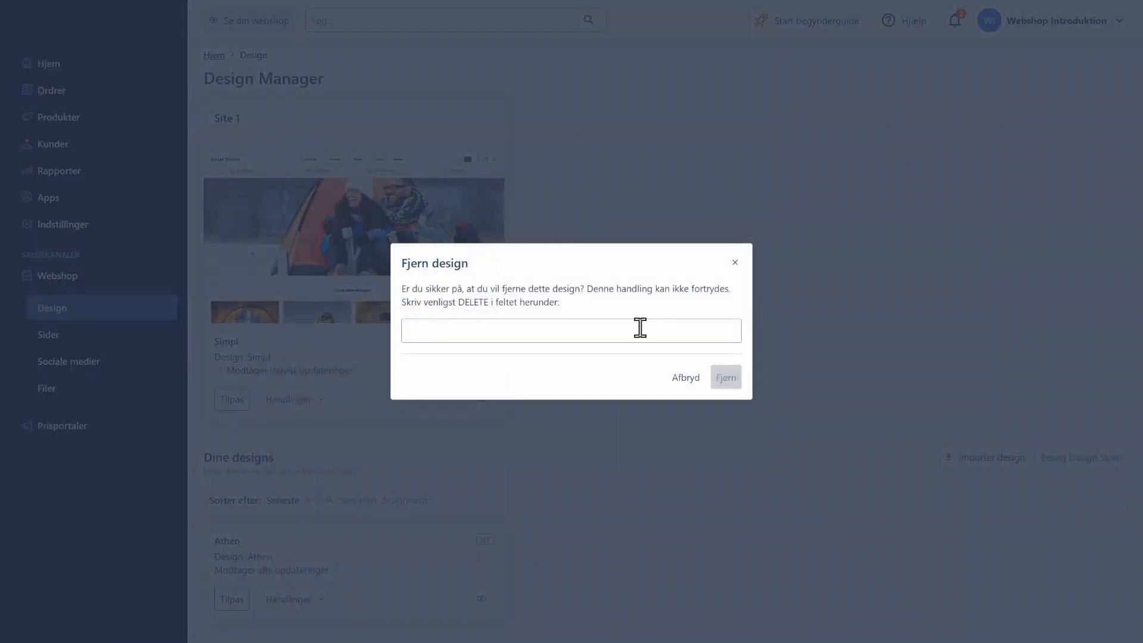
{"action": "type", "text": "DELETE"}
{"action": "left_click", "coordinate": [732, 381]}
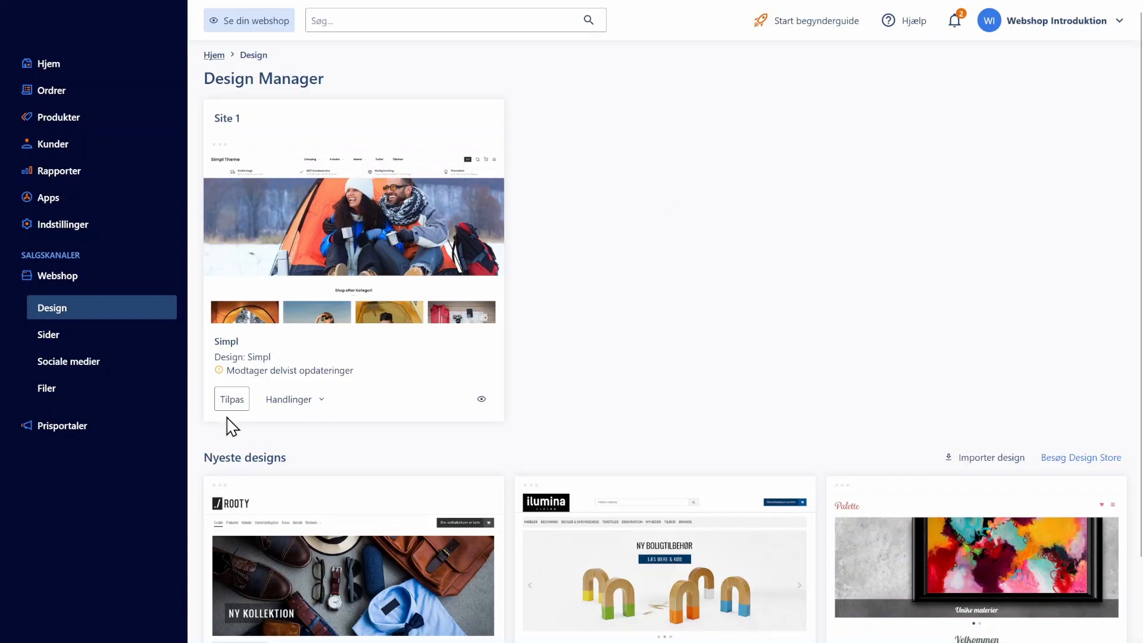
Open the active Simpl design for customization and bring up its available colour themes.
{"action": "left_click", "coordinate": [233, 400]}
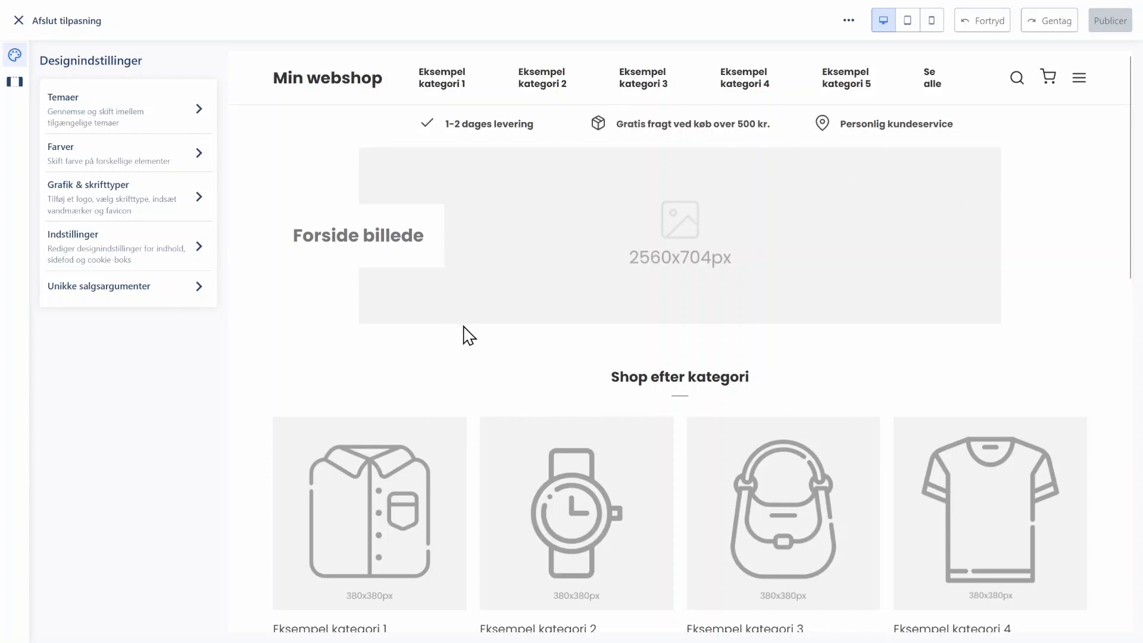
{"action": "left_click", "coordinate": [182, 122]}
Try the Concrete, Harenae and Nightshade colour themes on the shop and return to the Paper theme.
{"action": "left_click", "coordinate": [146, 192]}
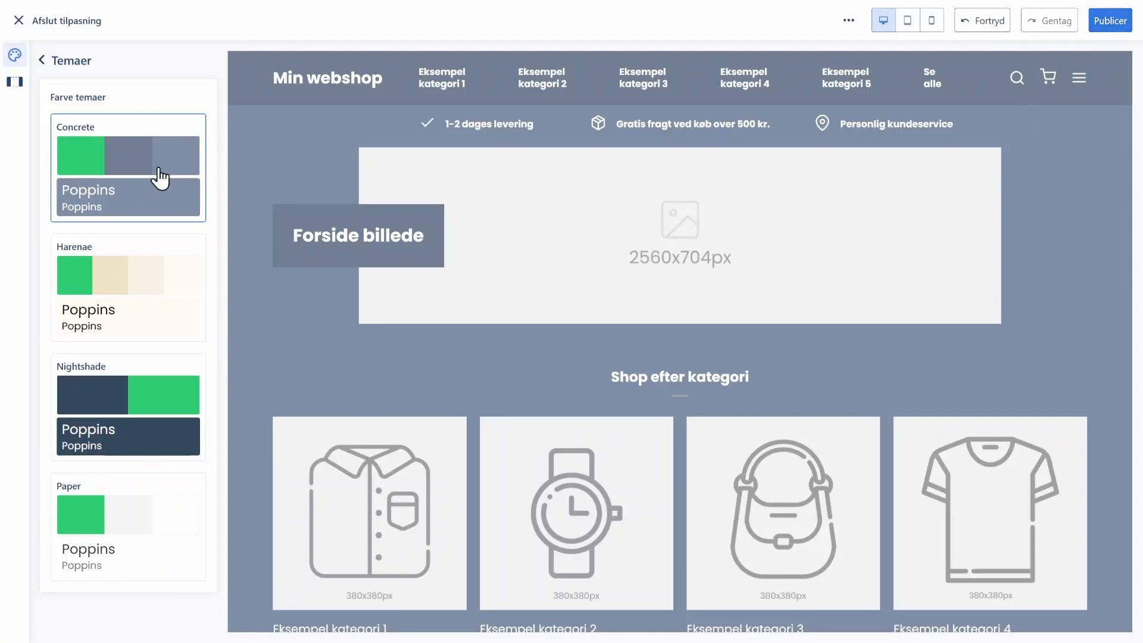
{"action": "left_click", "coordinate": [149, 313]}
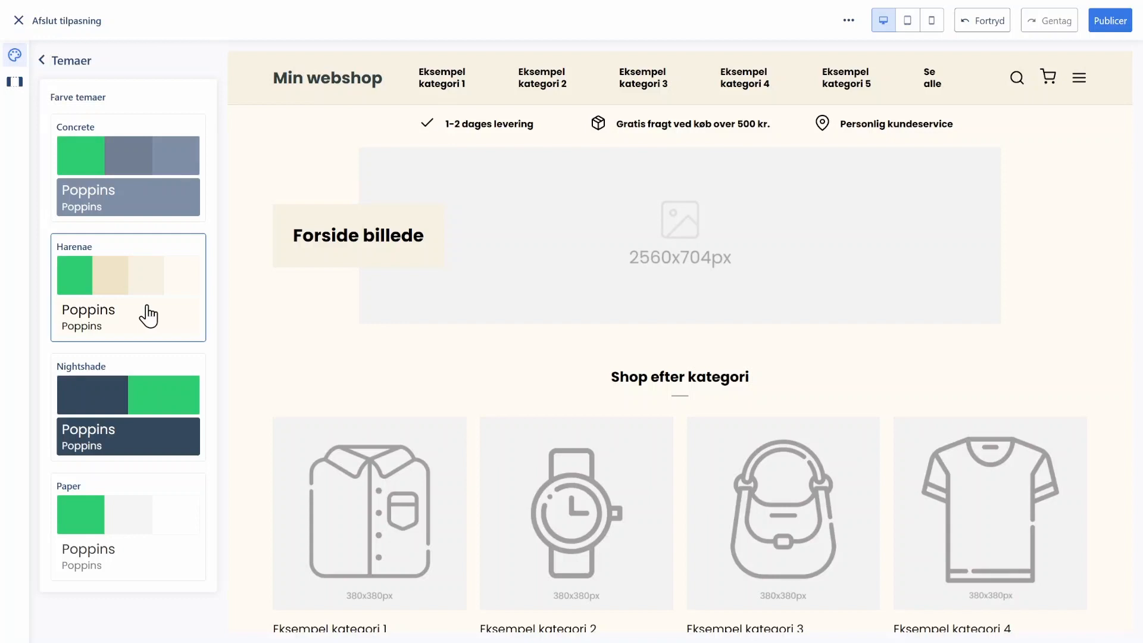
{"action": "left_click", "coordinate": [142, 435]}
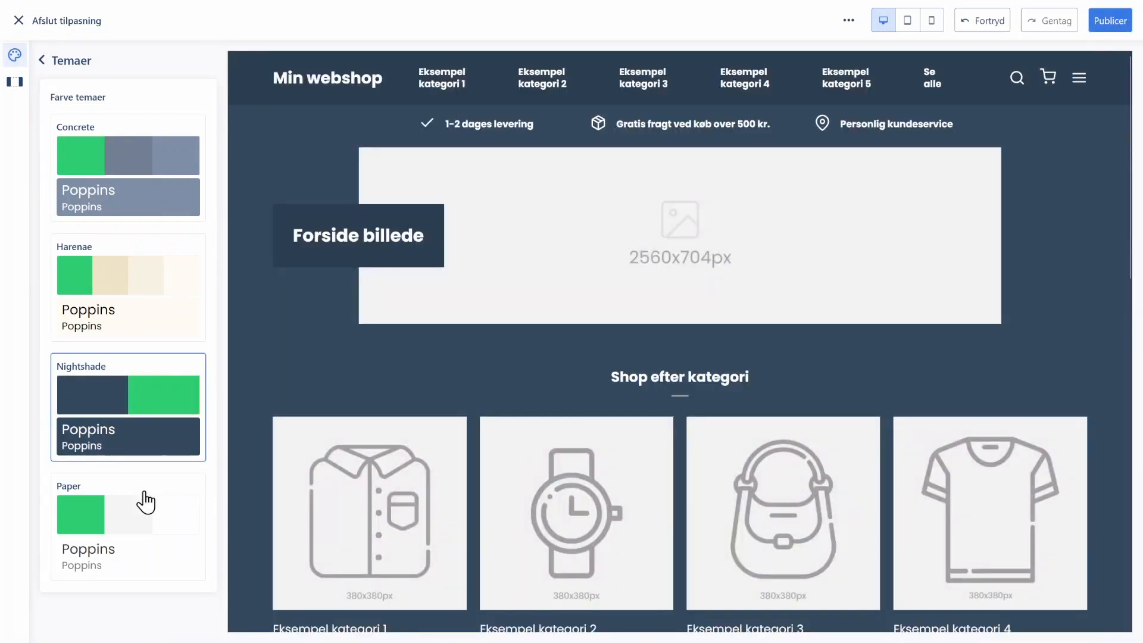
{"action": "left_click", "coordinate": [141, 542]}
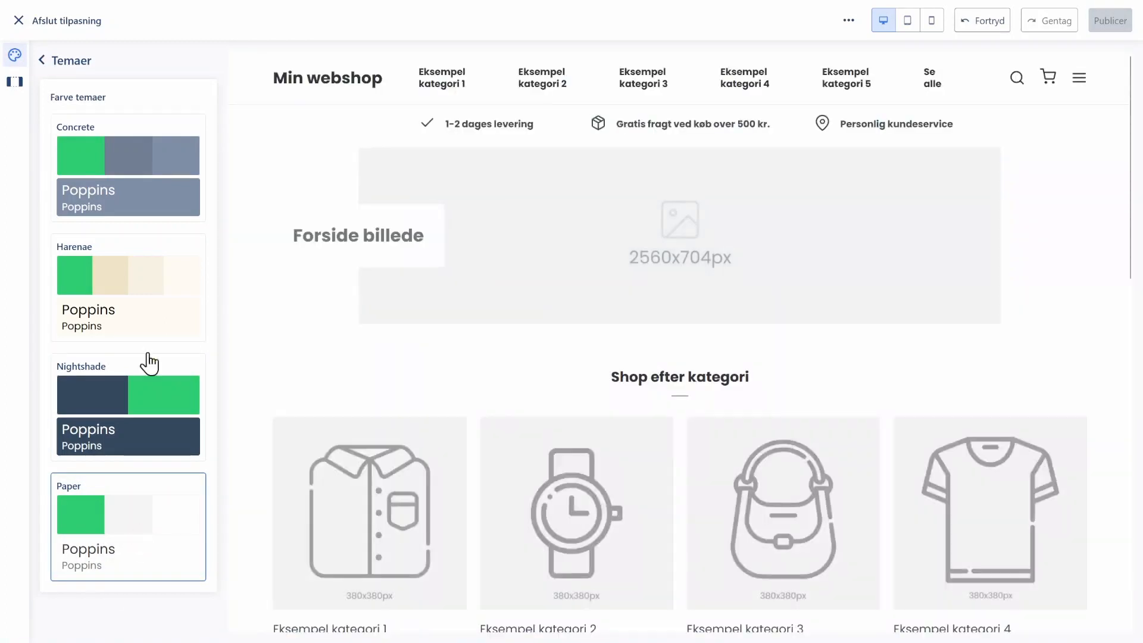
In the design's colour settings, copy the page background's colour code and change that background to the red #ce6f6f.
{"action": "left_click", "coordinate": [71, 61]}
{"action": "left_click", "coordinate": [133, 153]}
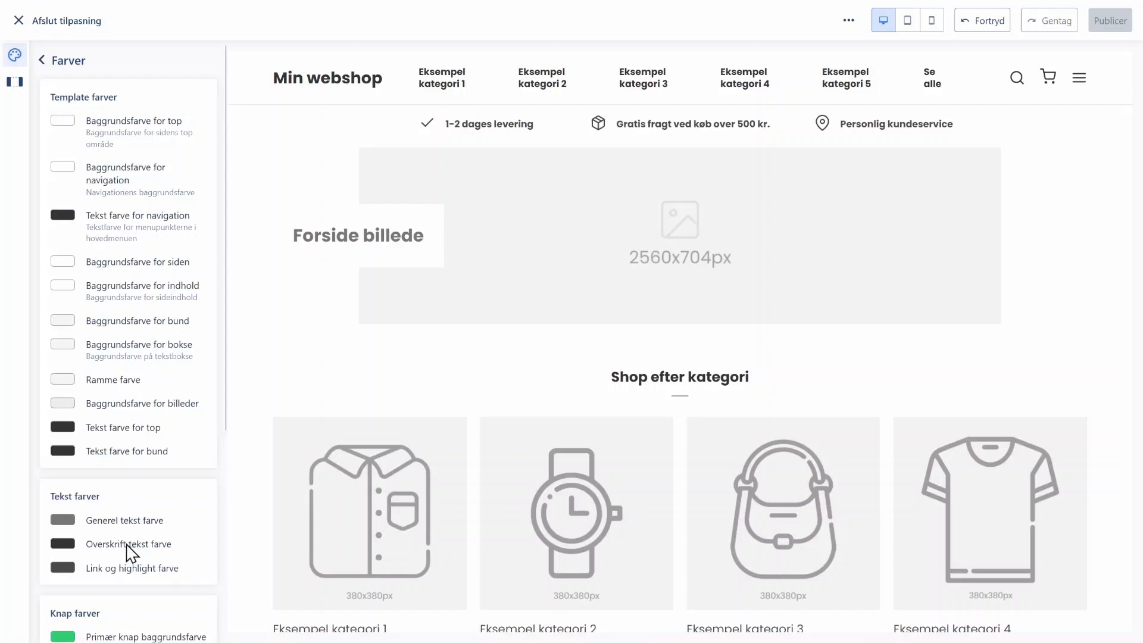
{"action": "scroll", "coordinate": [138, 446], "scroll_direction": "down", "scroll_amount": 5}
{"action": "scroll", "coordinate": [136, 461], "scroll_direction": "up", "scroll_amount": 5}
{"action": "left_click", "coordinate": [66, 263]}
{"action": "key", "text": "ctrl+c"}
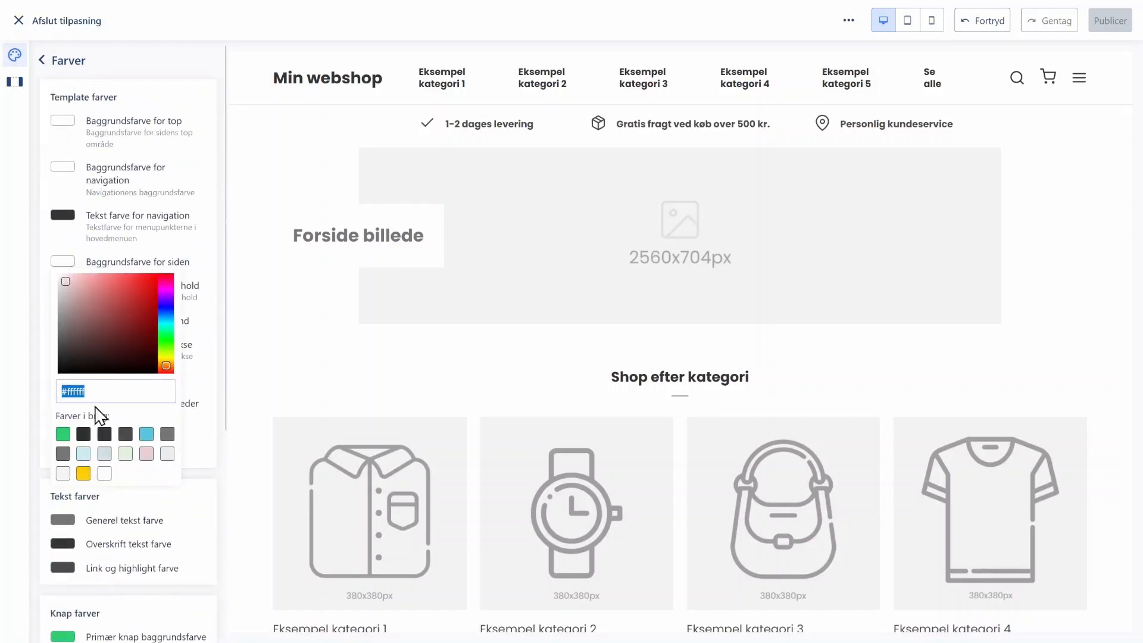
{"action": "left_click", "coordinate": [109, 278]}
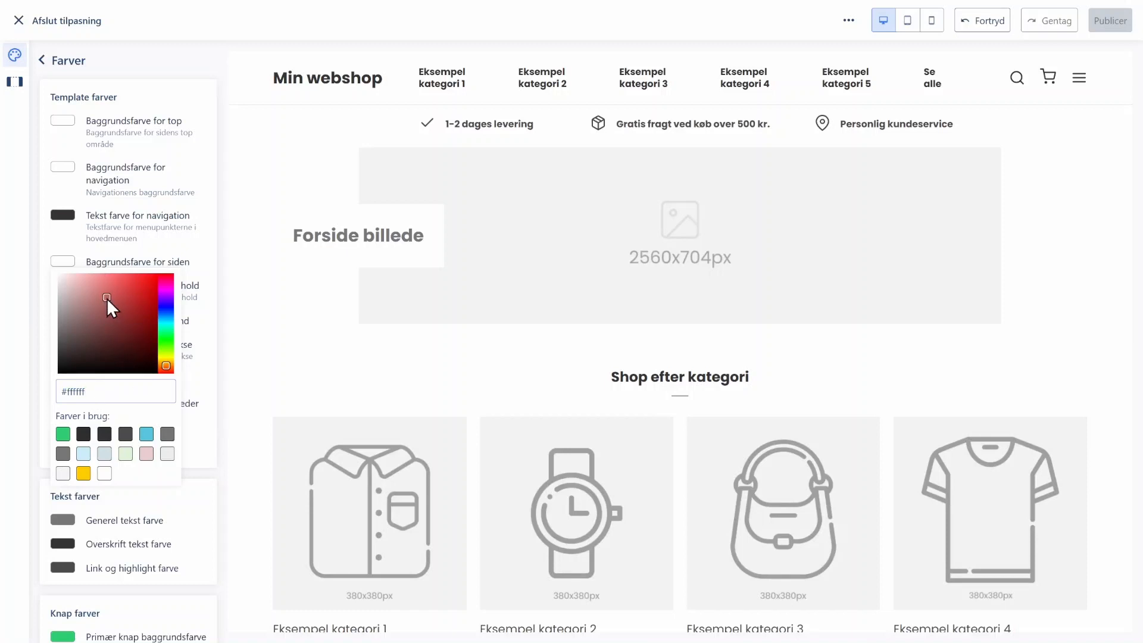
{"action": "left_click", "coordinate": [195, 216]}
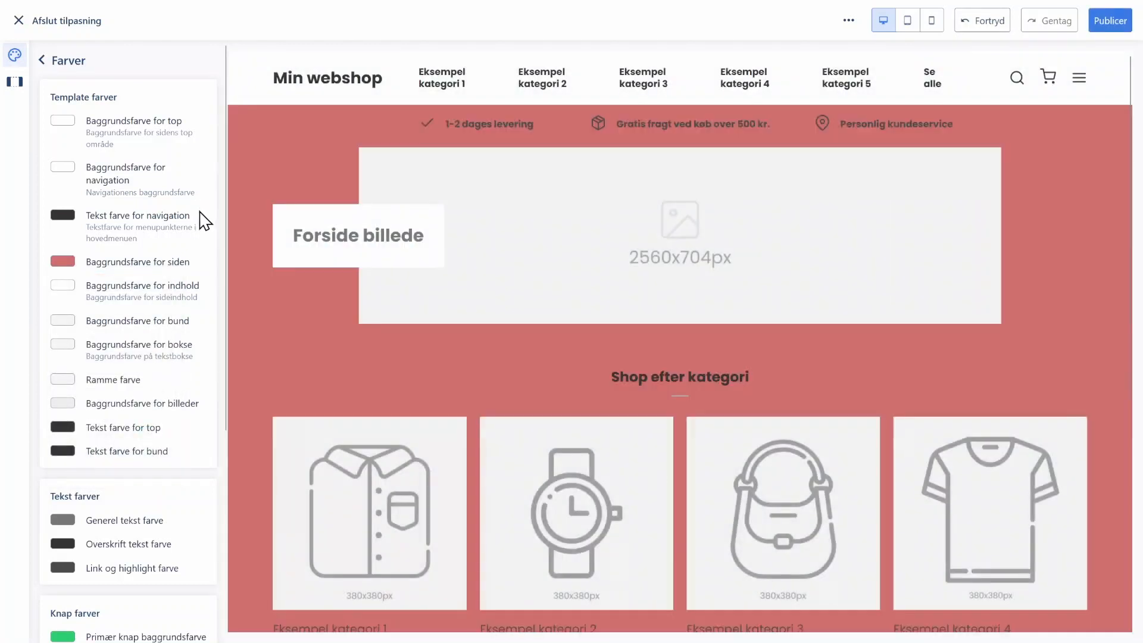
Restore the page background colour to #ffffff using the copied code.
{"action": "left_click", "coordinate": [65, 263]}
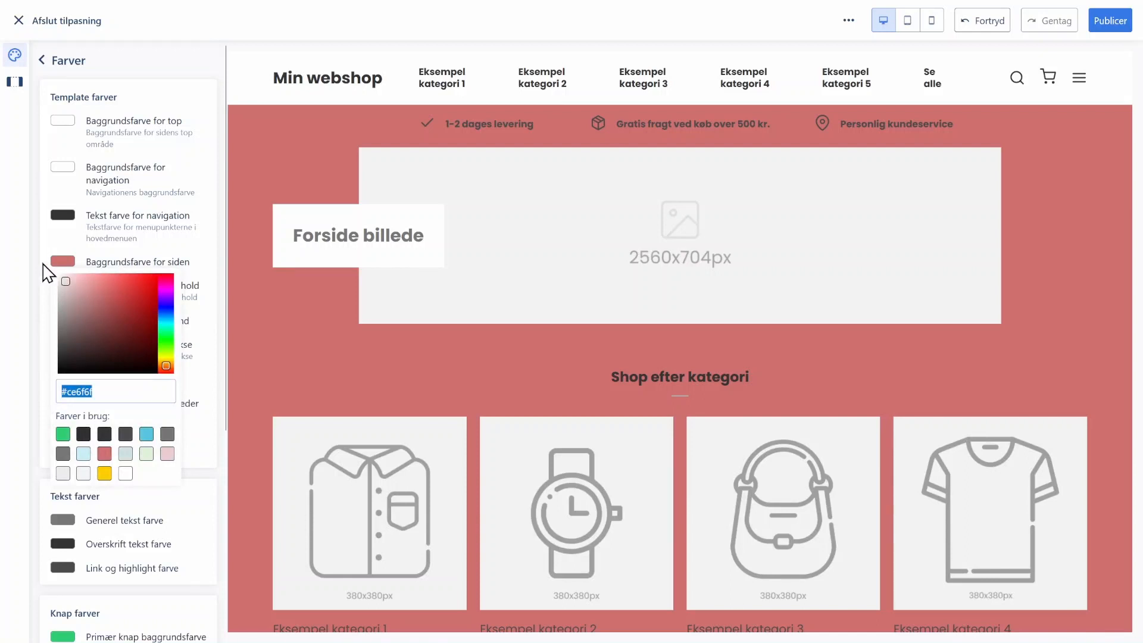
{"action": "key", "text": "ctrl+v"}
{"action": "left_click", "coordinate": [184, 251]}
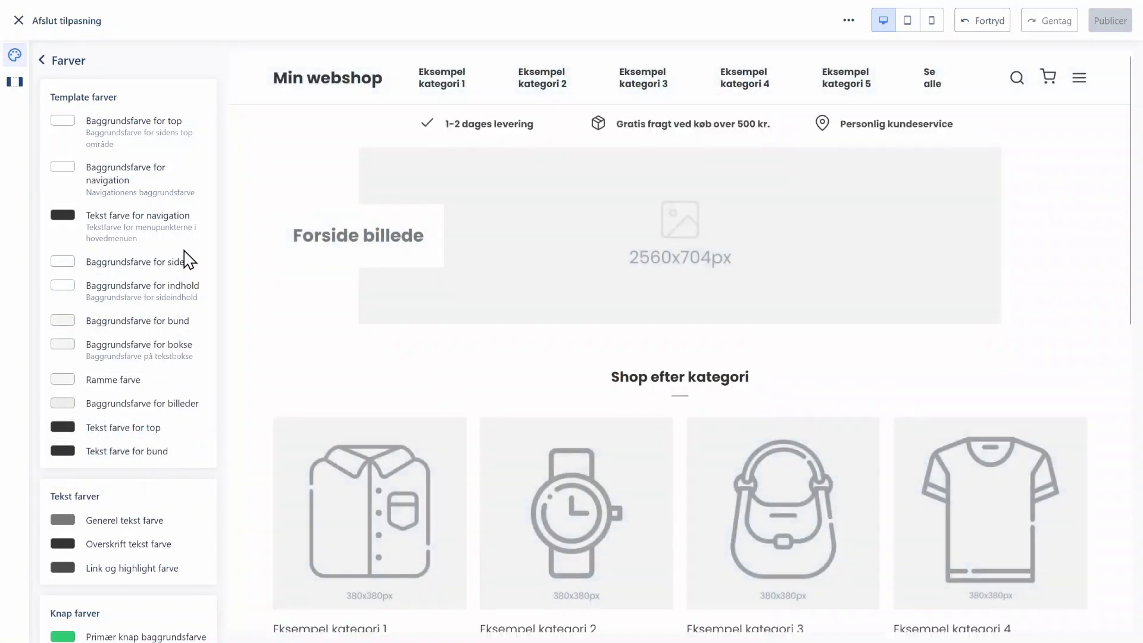
Set the logo type to Grafik and use Logo-Home-400px.png from the shop's image files as the website logo.
{"action": "left_click", "coordinate": [58, 60]}
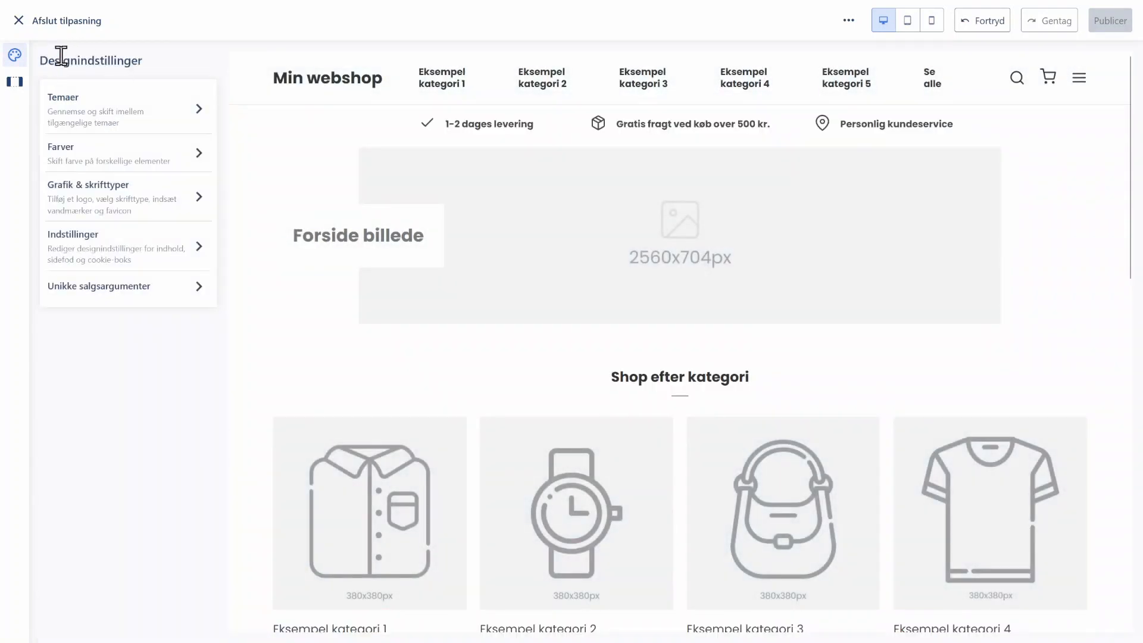
{"action": "left_click", "coordinate": [153, 200]}
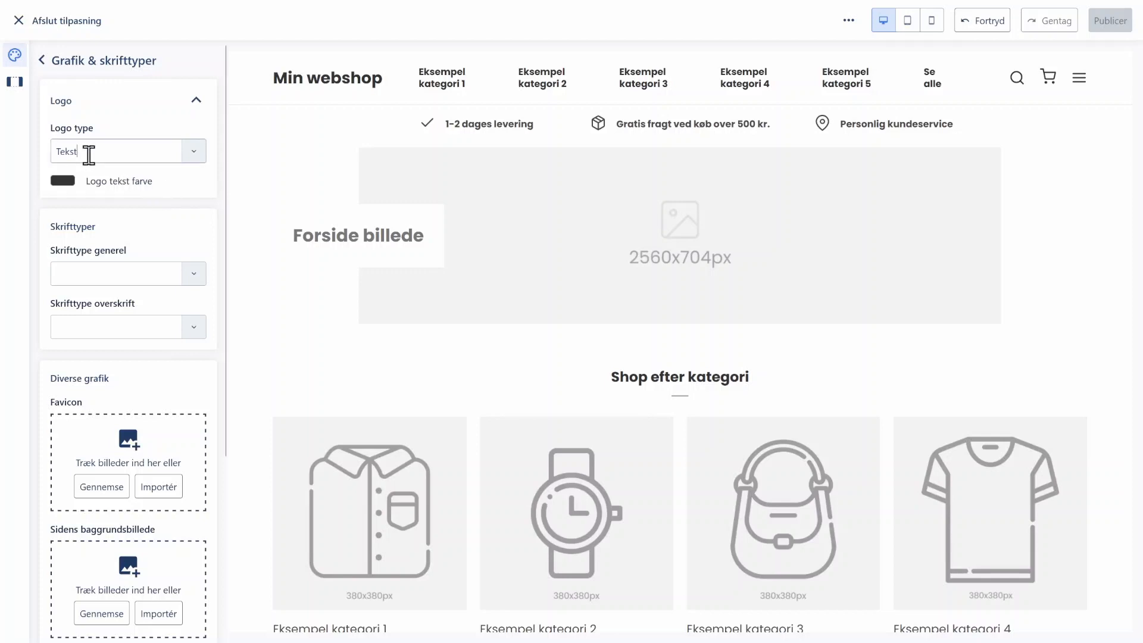
{"action": "left_click", "coordinate": [89, 154]}
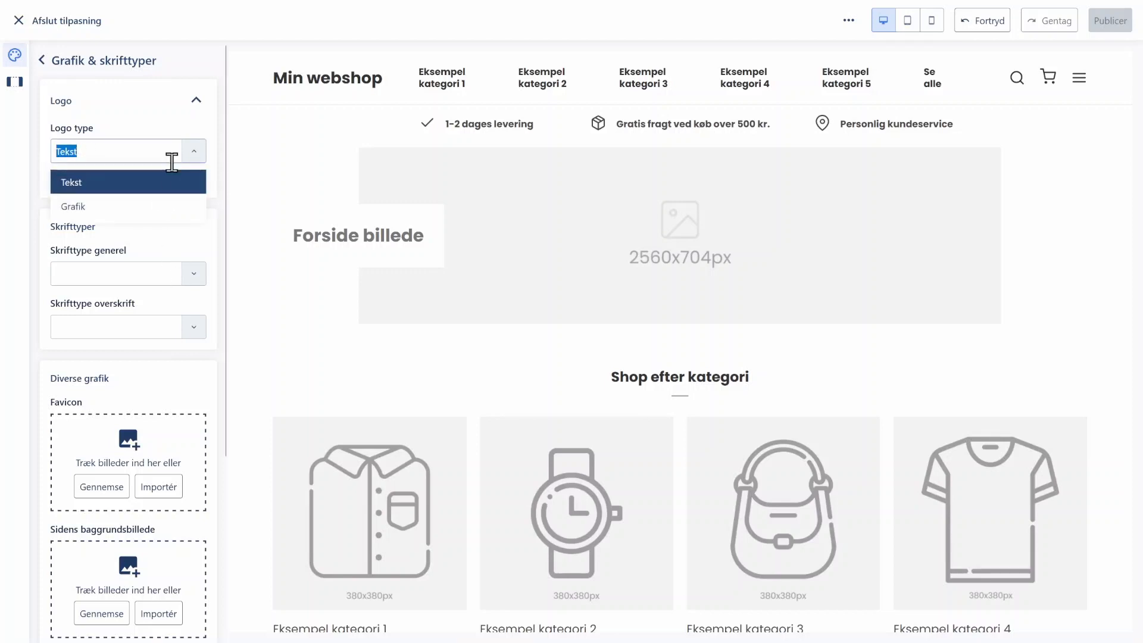
{"action": "left_click", "coordinate": [117, 209]}
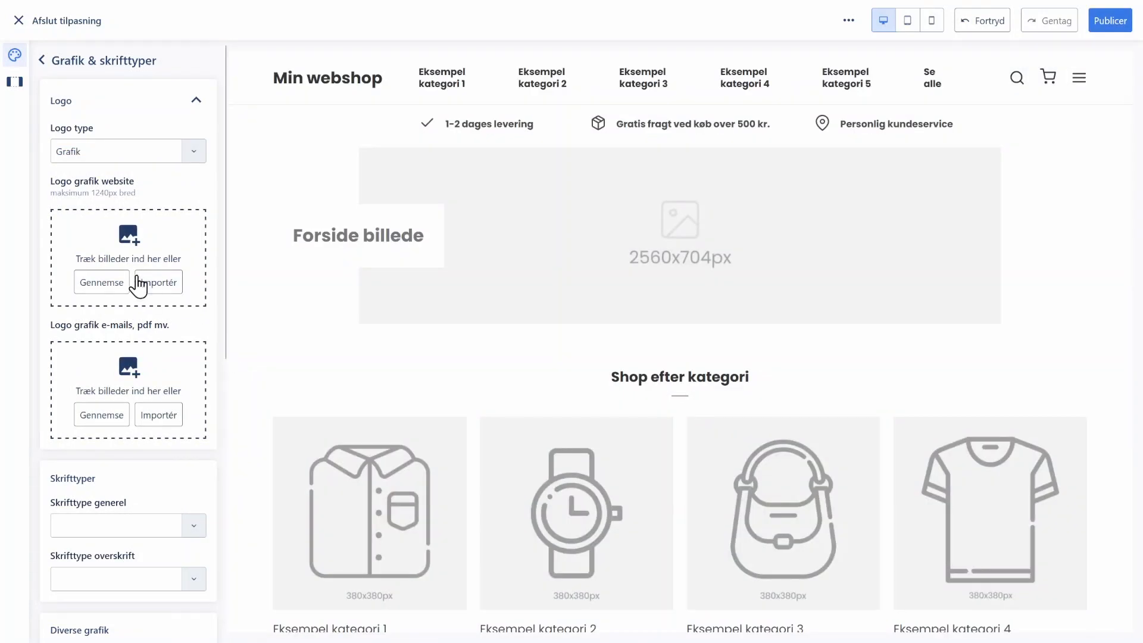
{"action": "left_click", "coordinate": [114, 276]}
{"action": "left_click", "coordinate": [399, 304]}
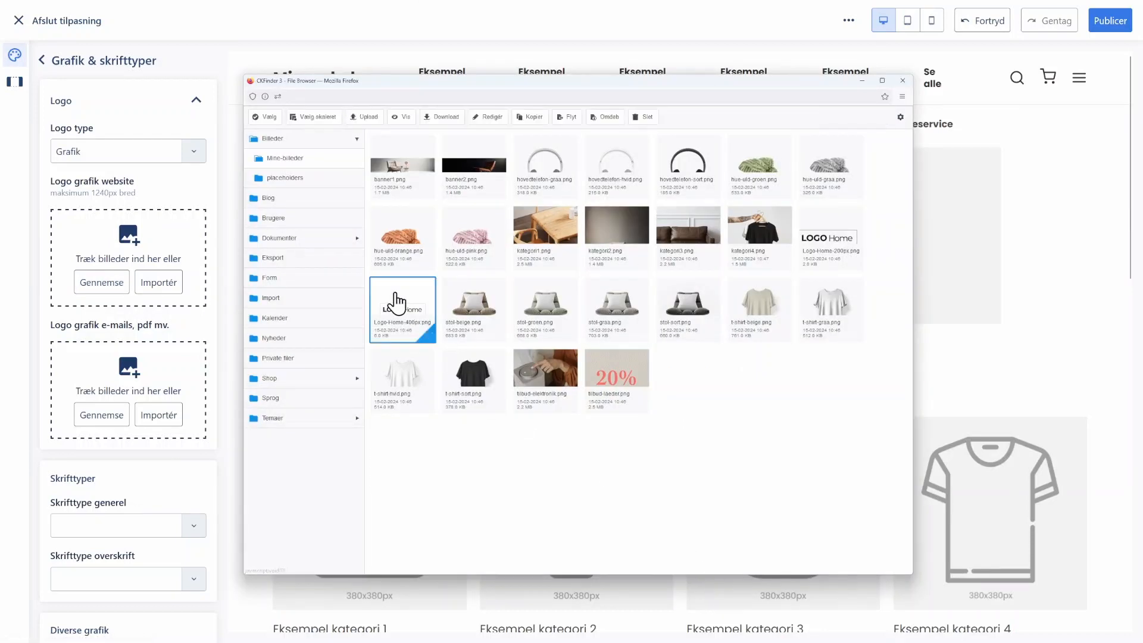
{"action": "left_click", "coordinate": [266, 118]}
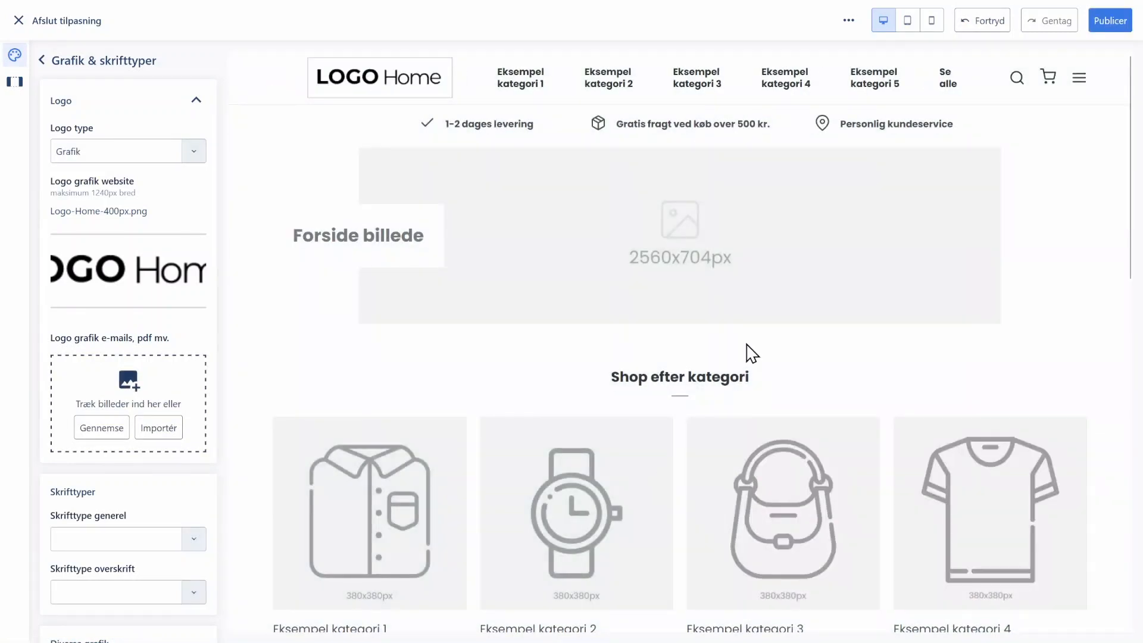
Publish the design changes, end the customization and check the logo on the live webshop.
{"action": "left_click", "coordinate": [1104, 27]}
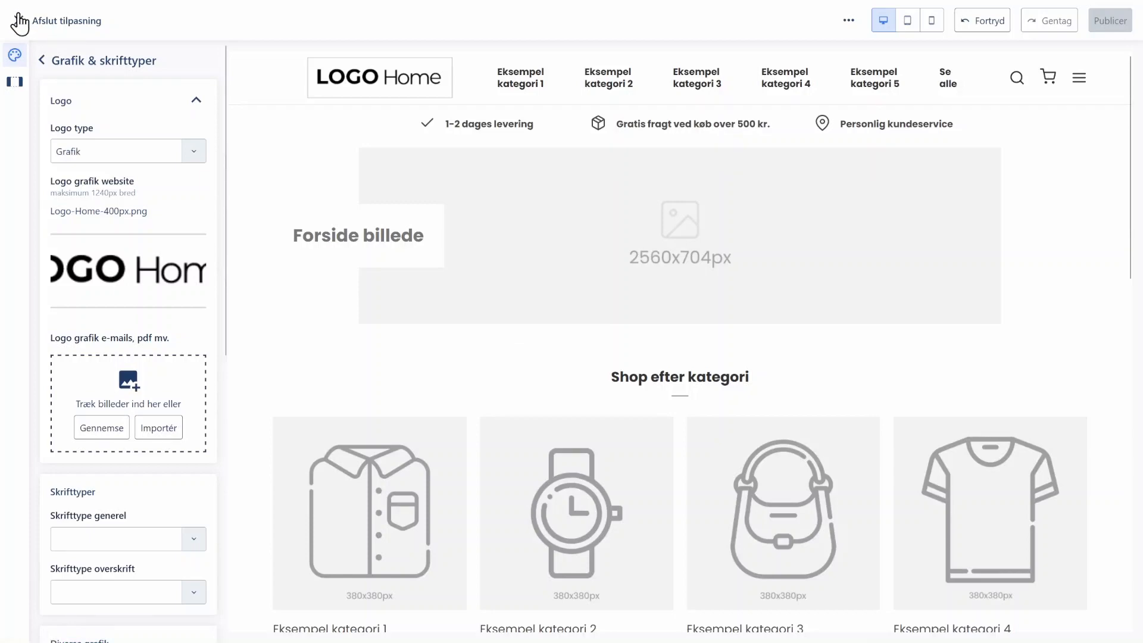
{"action": "left_click", "coordinate": [19, 20]}
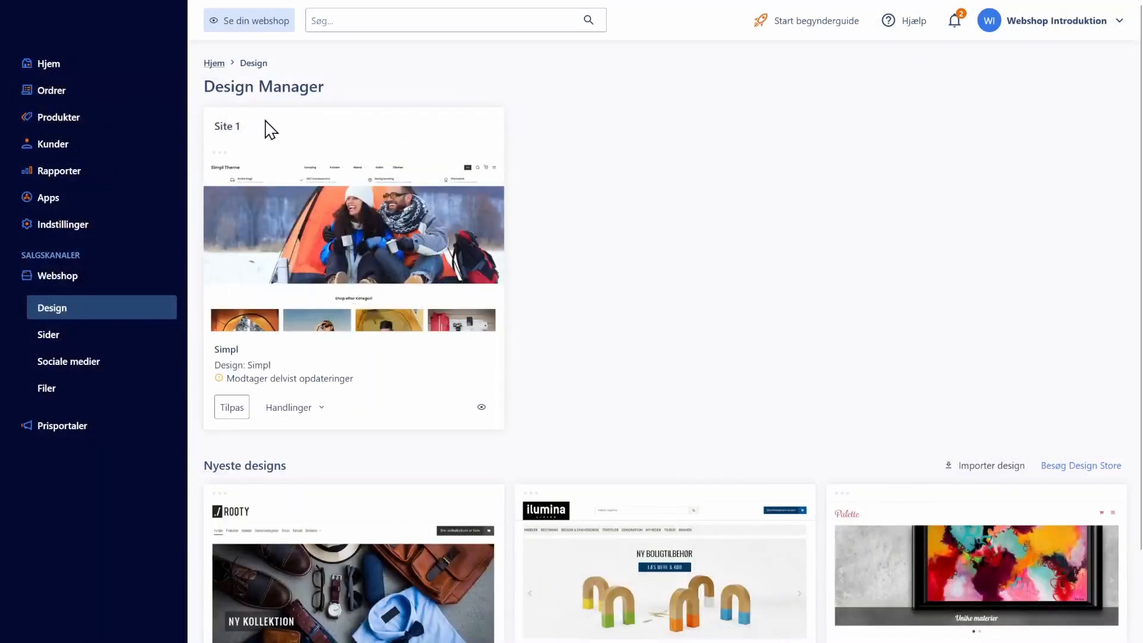
{"action": "left_click", "coordinate": [257, 25]}
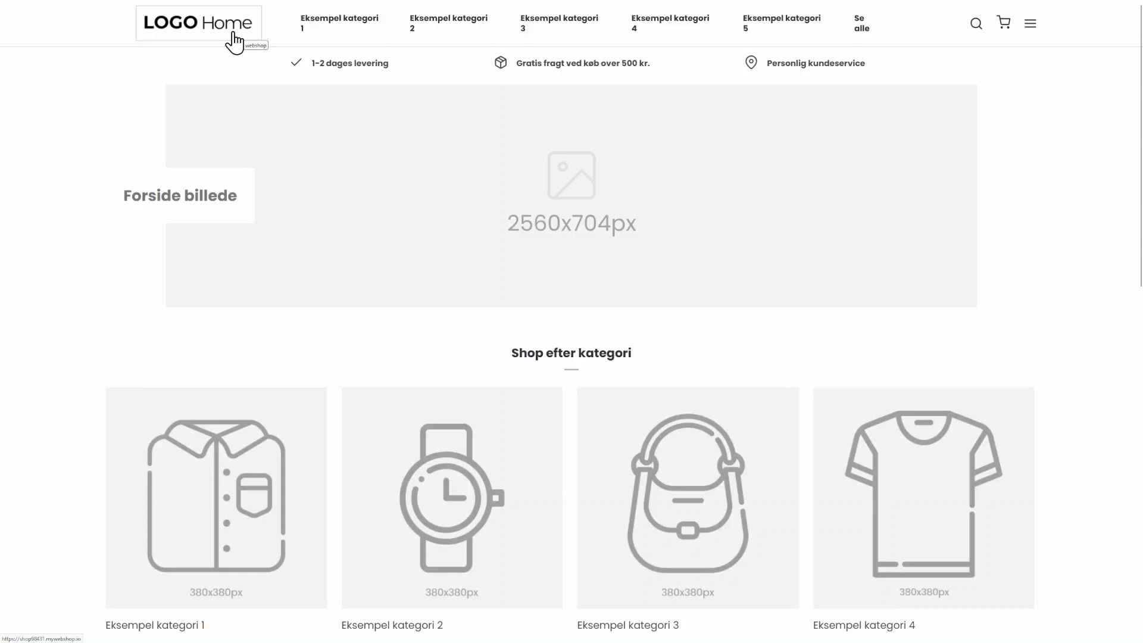
{"action": "key", "text": "ctrl+w"}
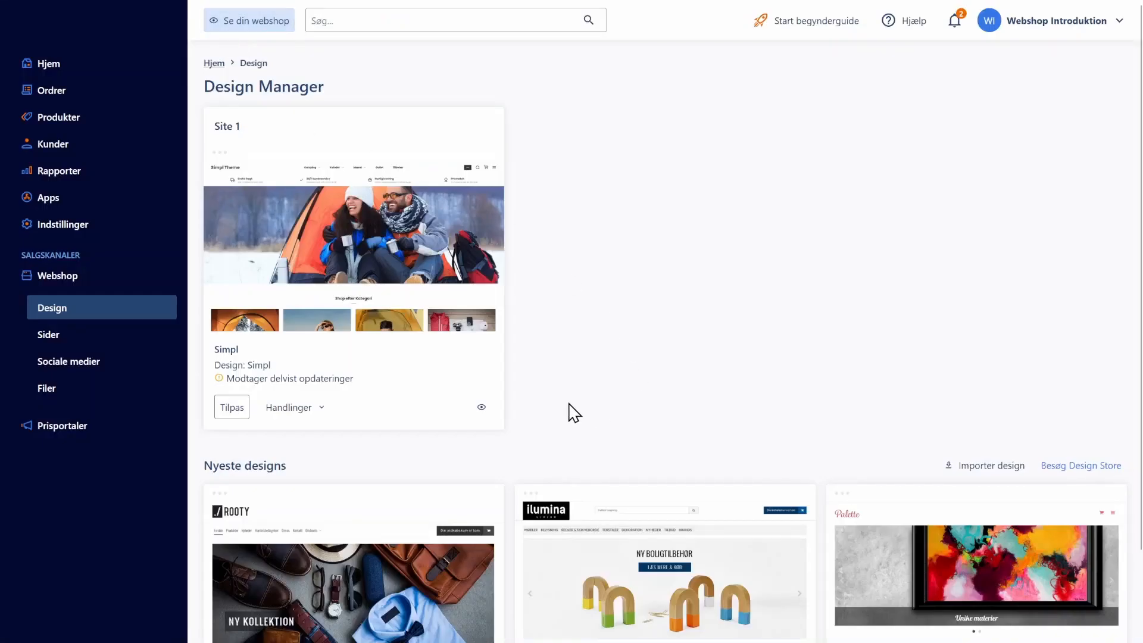
Customize the Simpl design again, using Logo-Home-200px.png as the logo for e-mails and PDFs, and publish the change.
{"action": "left_click", "coordinate": [232, 409]}
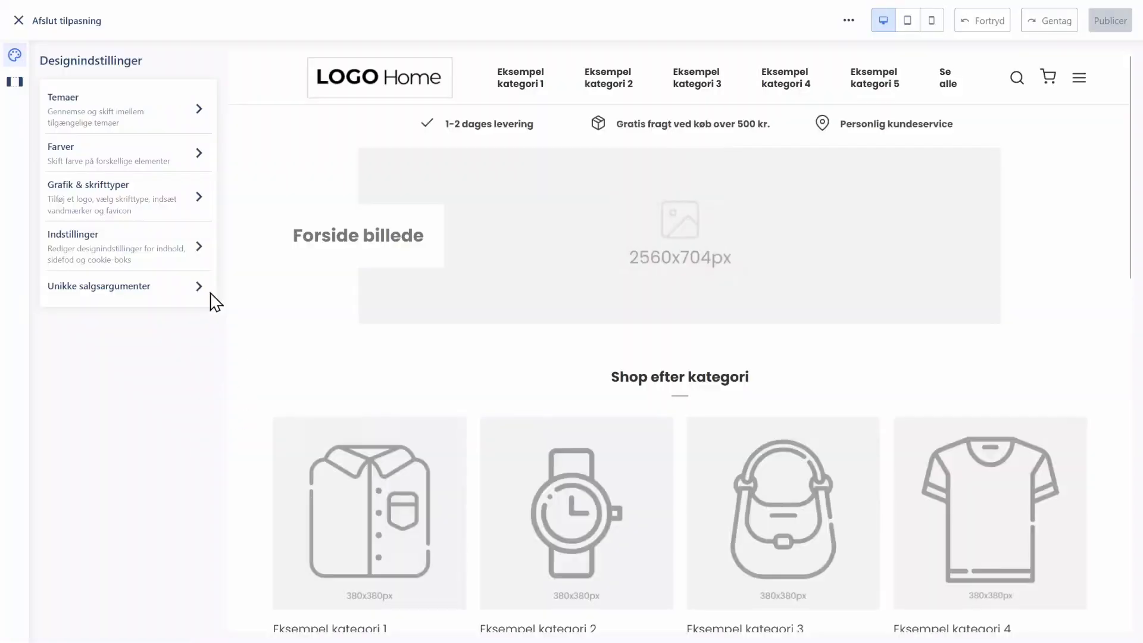
{"action": "left_click", "coordinate": [122, 186]}
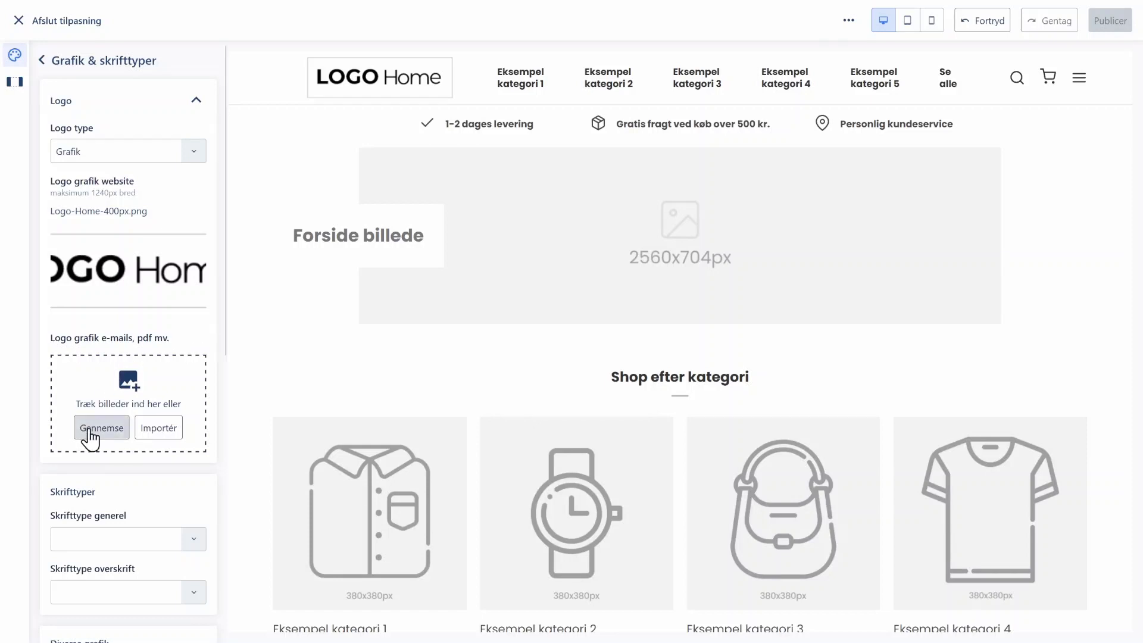
{"action": "left_click", "coordinate": [93, 433]}
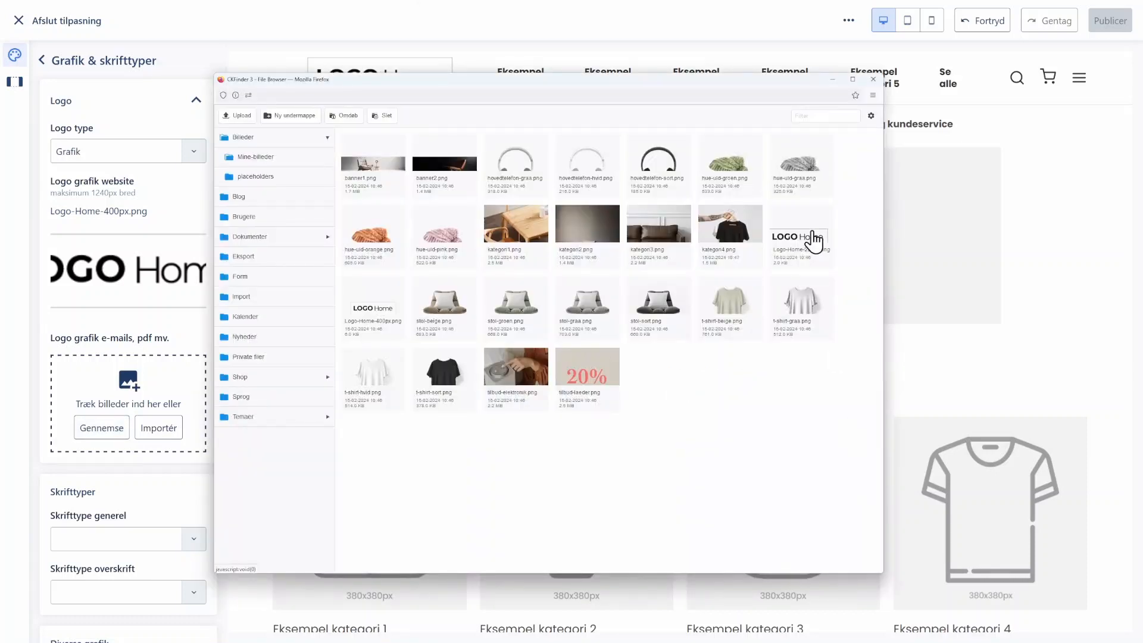
{"action": "left_click", "coordinate": [810, 238]}
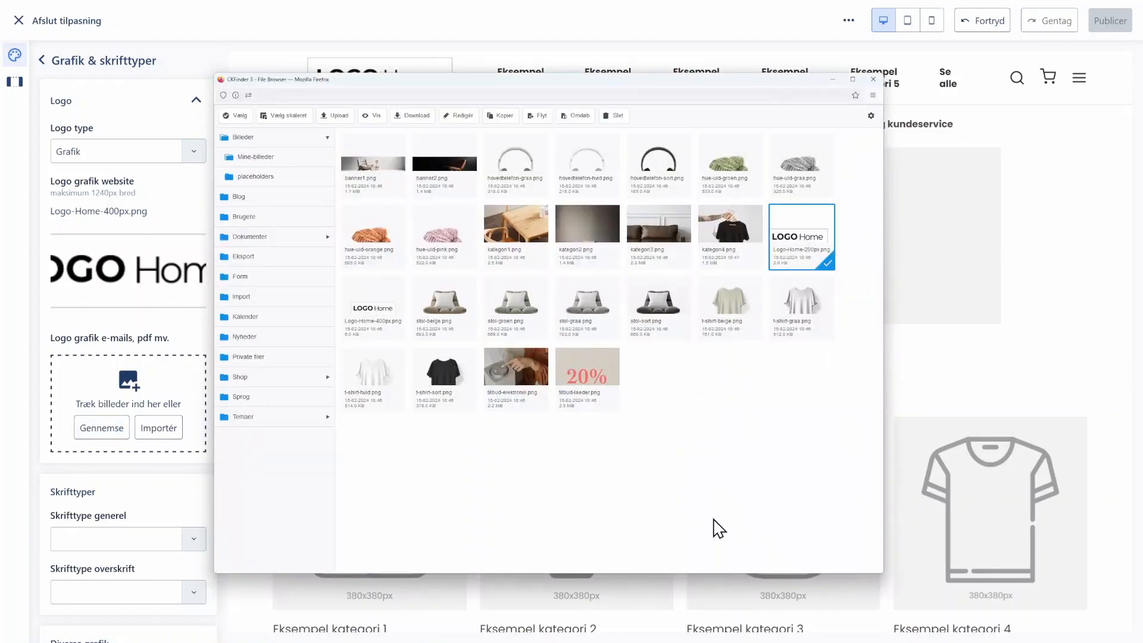
{"action": "left_click", "coordinate": [237, 115]}
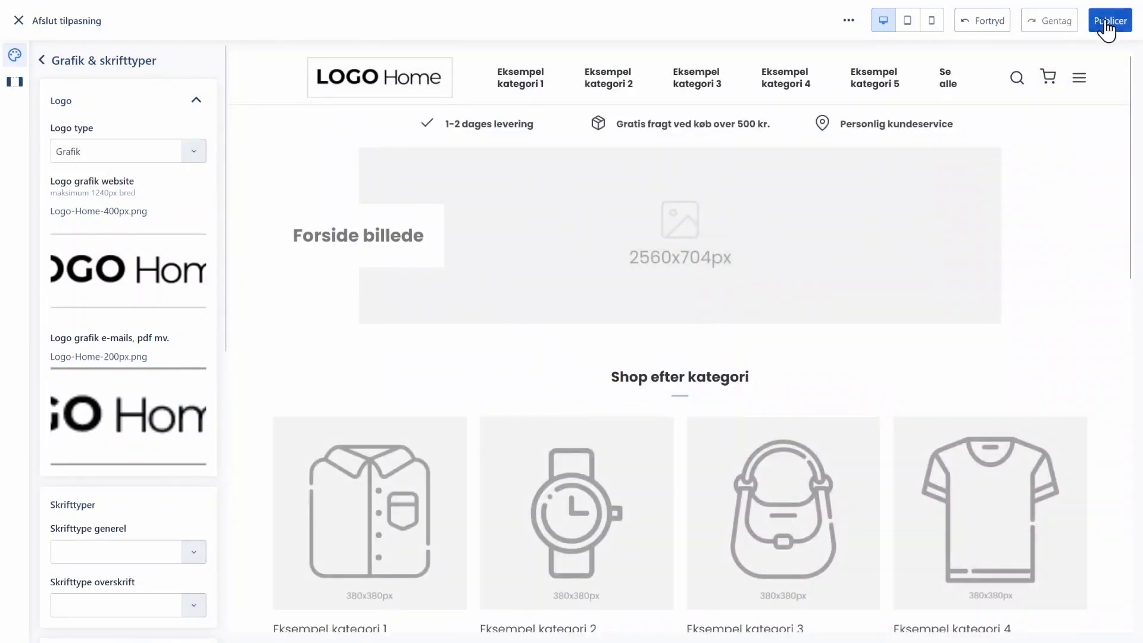
{"action": "left_click", "coordinate": [1109, 21]}
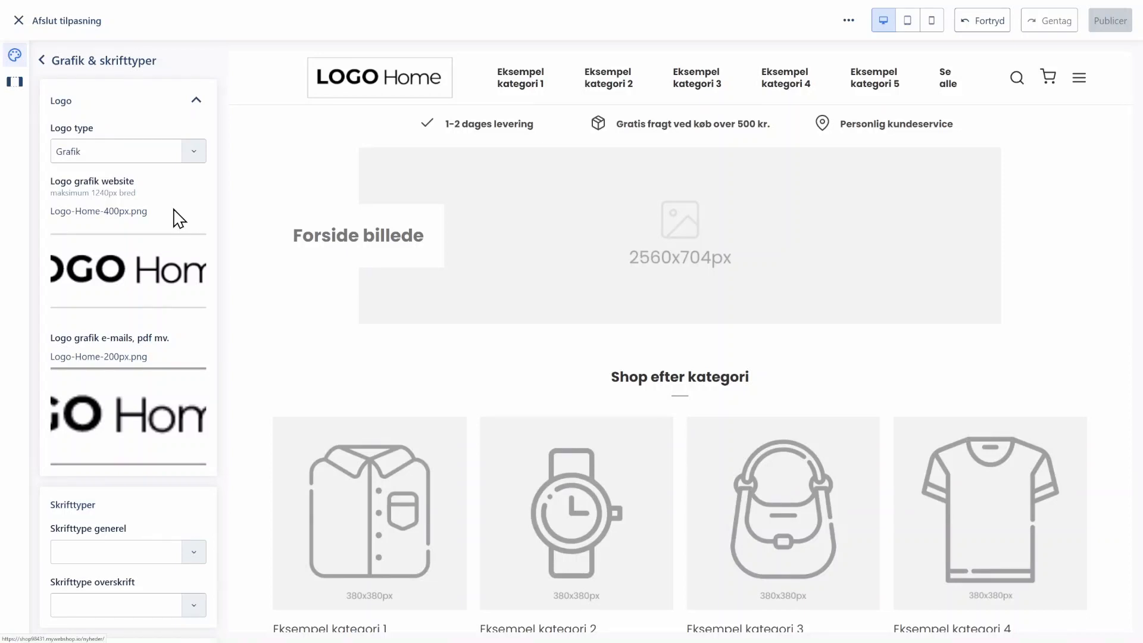
Examine the general and heading font options, and the template, cookie box, footer and e-mail options in the design's Indstillinger.
{"action": "scroll", "coordinate": [179, 223], "scroll_direction": "down", "scroll_amount": 4}
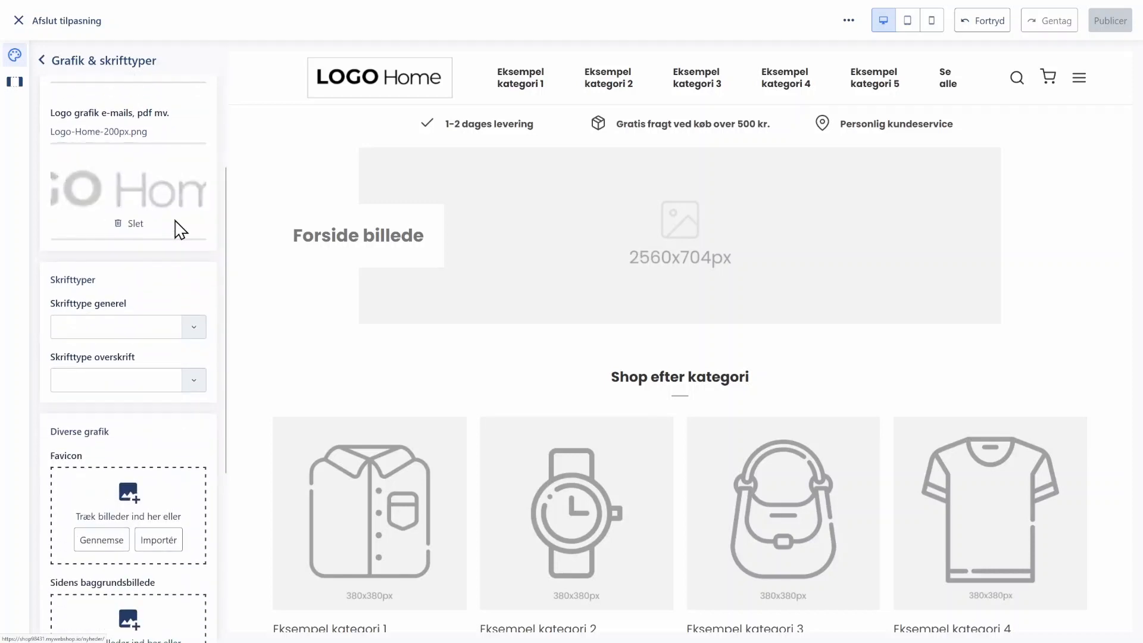
{"action": "left_click", "coordinate": [193, 329]}
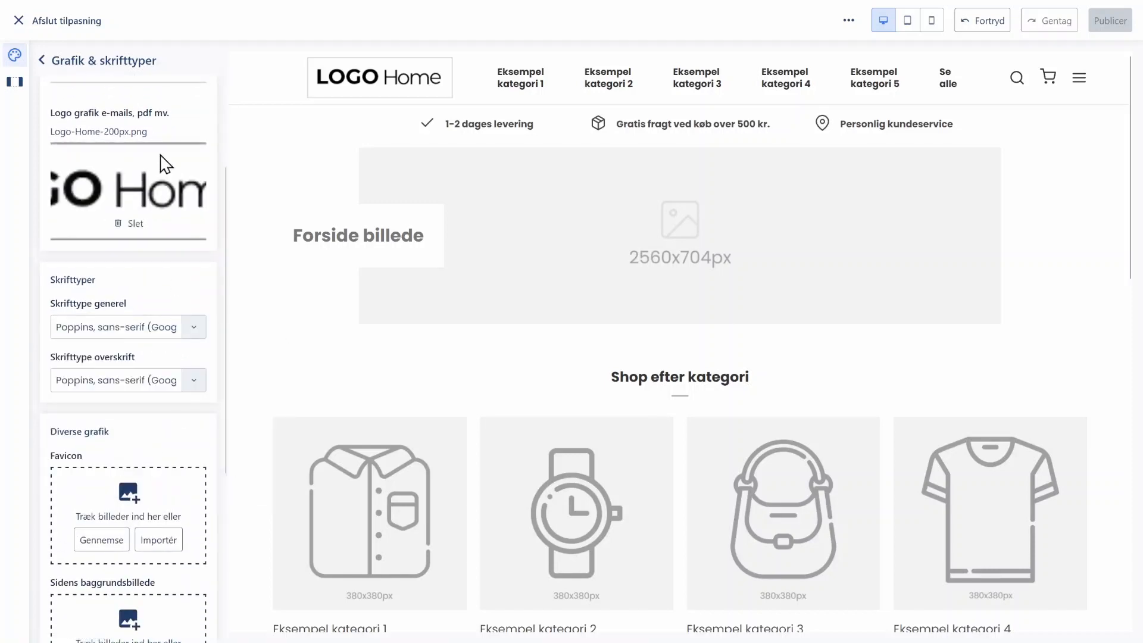
{"action": "left_click", "coordinate": [90, 60]}
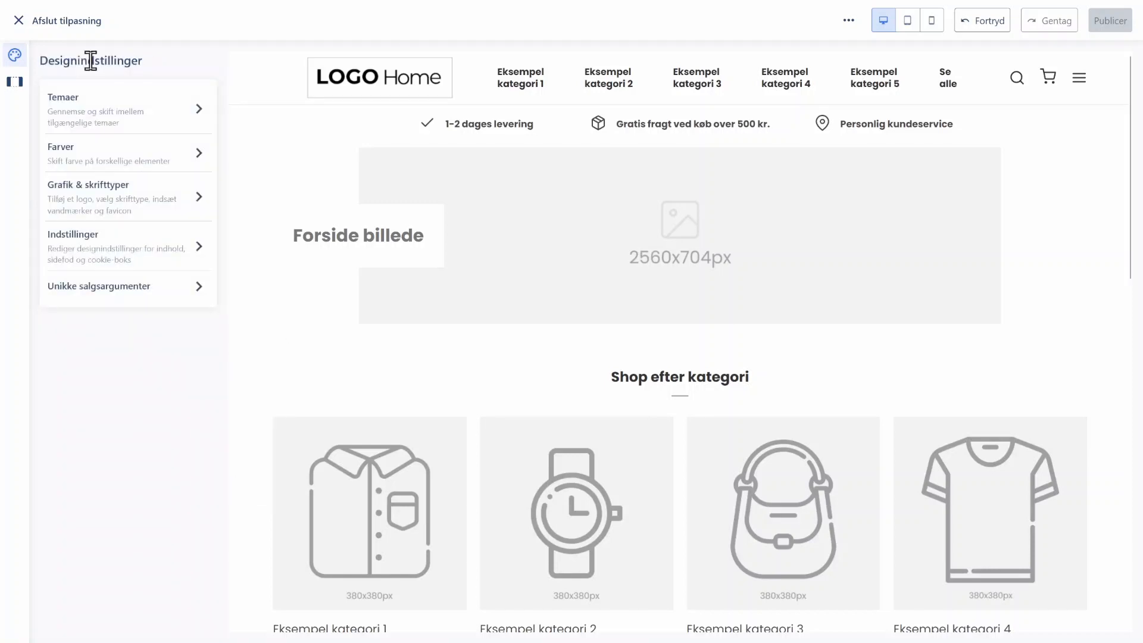
{"action": "left_click", "coordinate": [168, 256]}
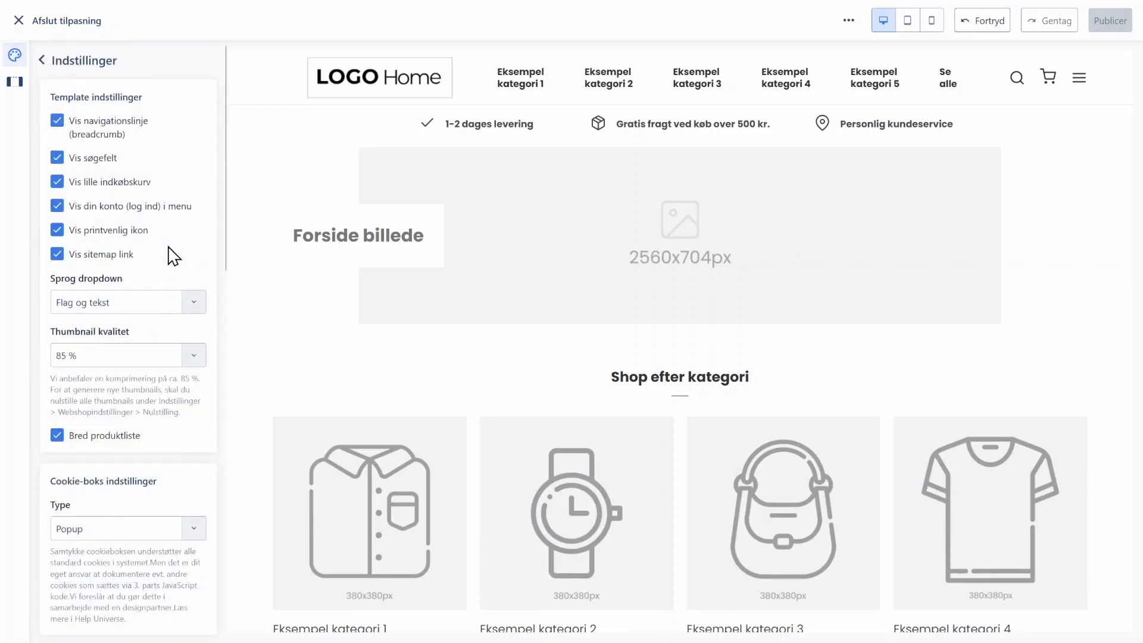
{"action": "scroll", "coordinate": [140, 433], "scroll_direction": "down", "scroll_amount": 12}
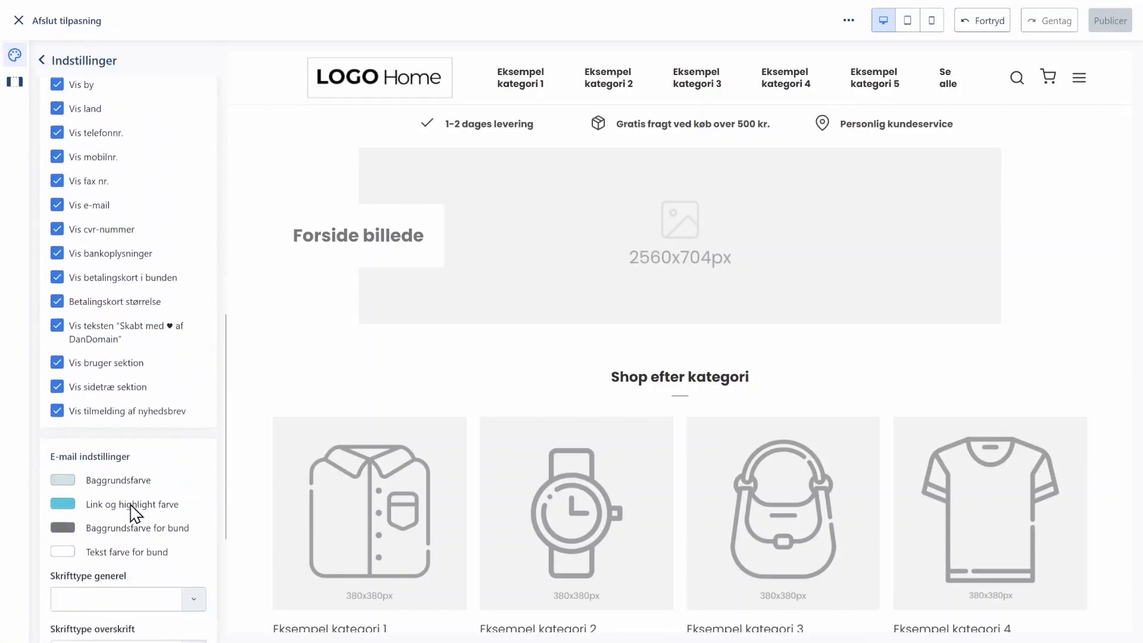
Return to the design settings overview, end the customization and view the live webshop.
{"action": "scroll", "coordinate": [136, 511], "scroll_direction": "up", "scroll_amount": 12}
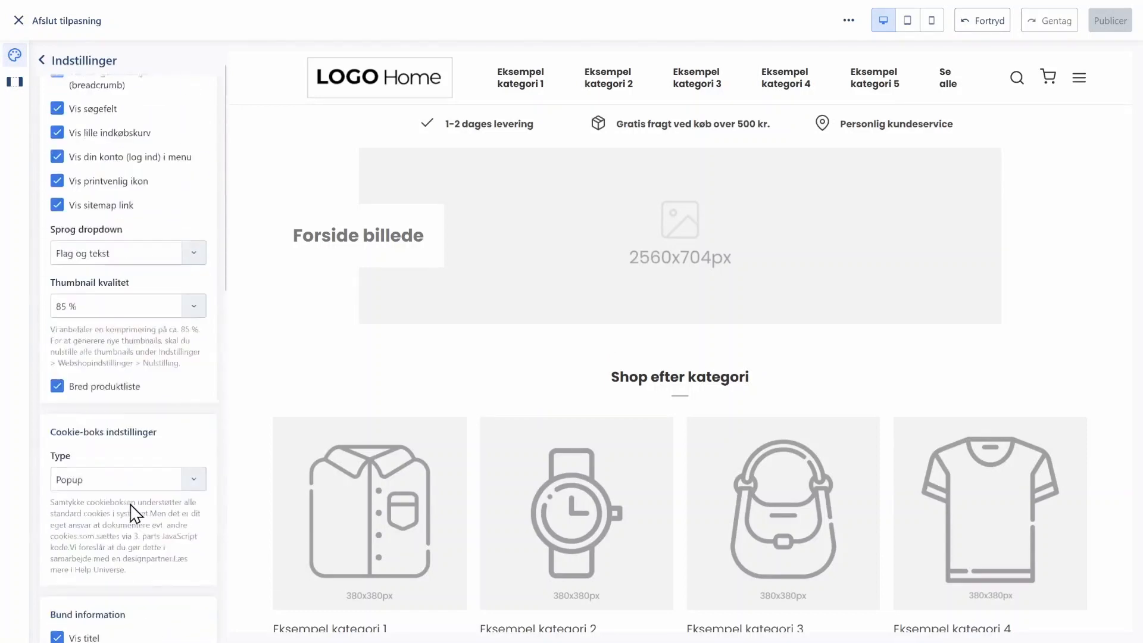
{"action": "left_click", "coordinate": [86, 62]}
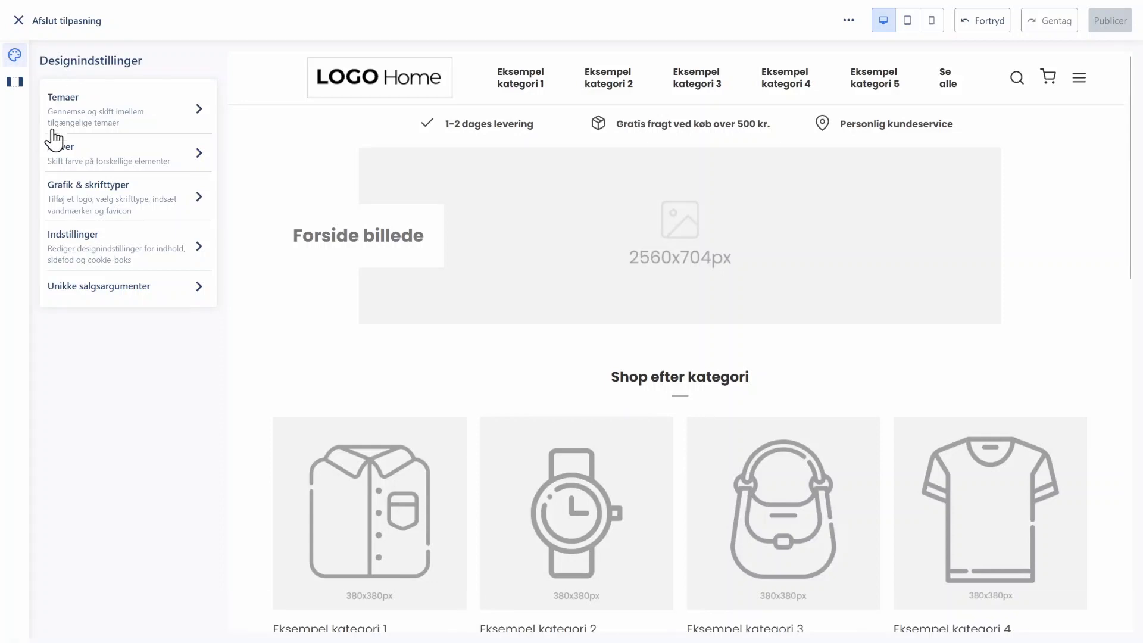
{"action": "left_click", "coordinate": [18, 20]}
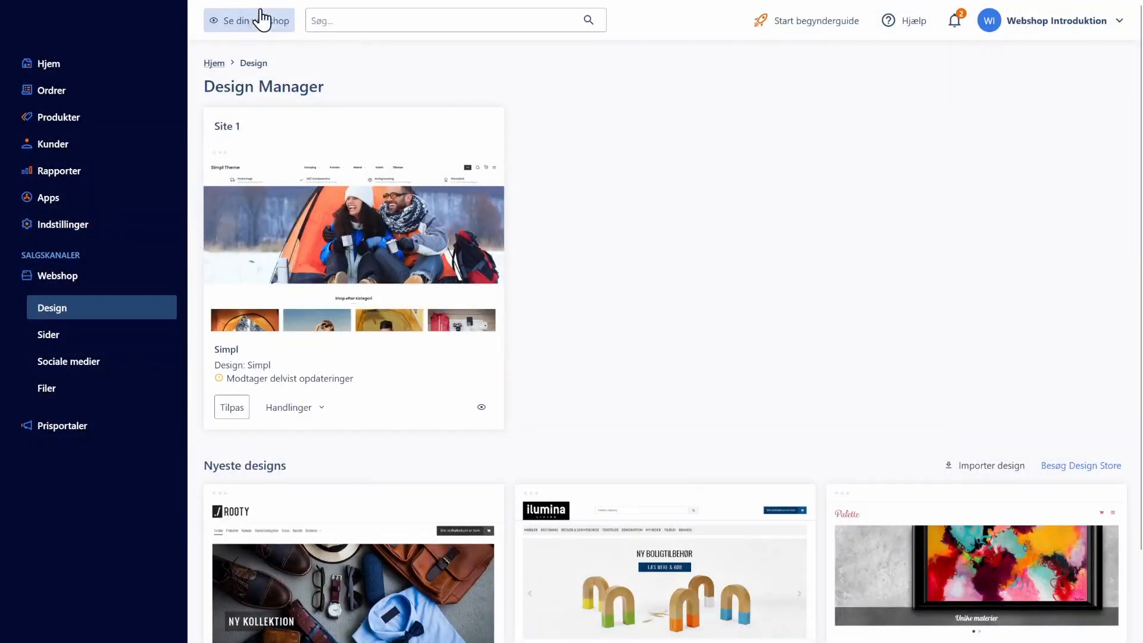
{"action": "left_click", "coordinate": [262, 20]}
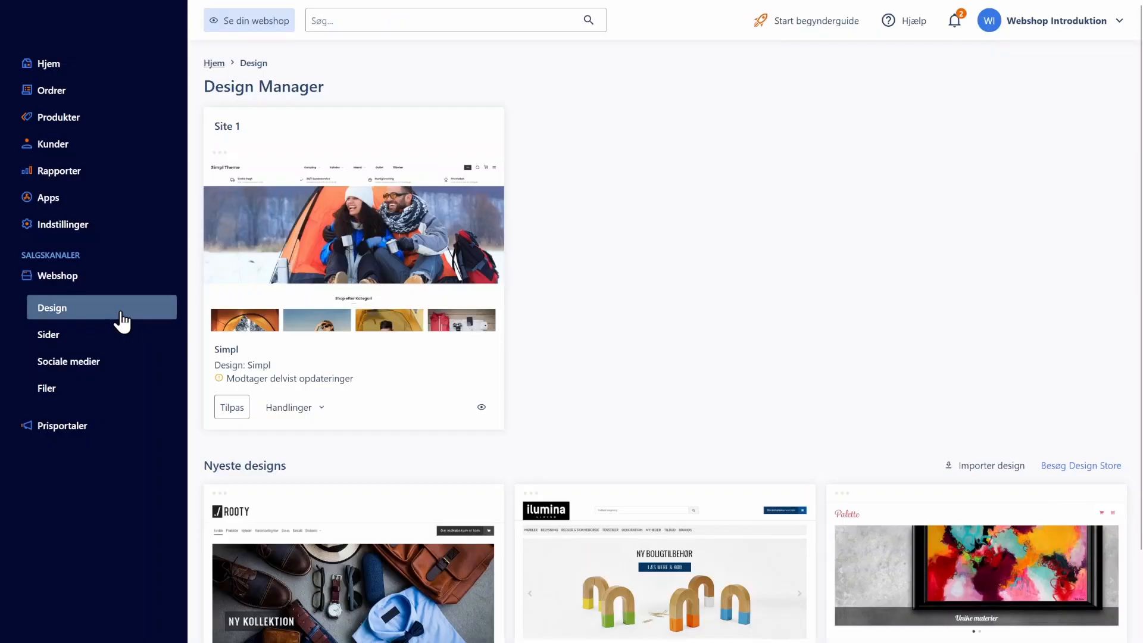
Customize the Simpl design again and examine the icon options for Unikt salgsargument 1 under Unikke salgsargumenter.
{"action": "left_click", "coordinate": [231, 410]}
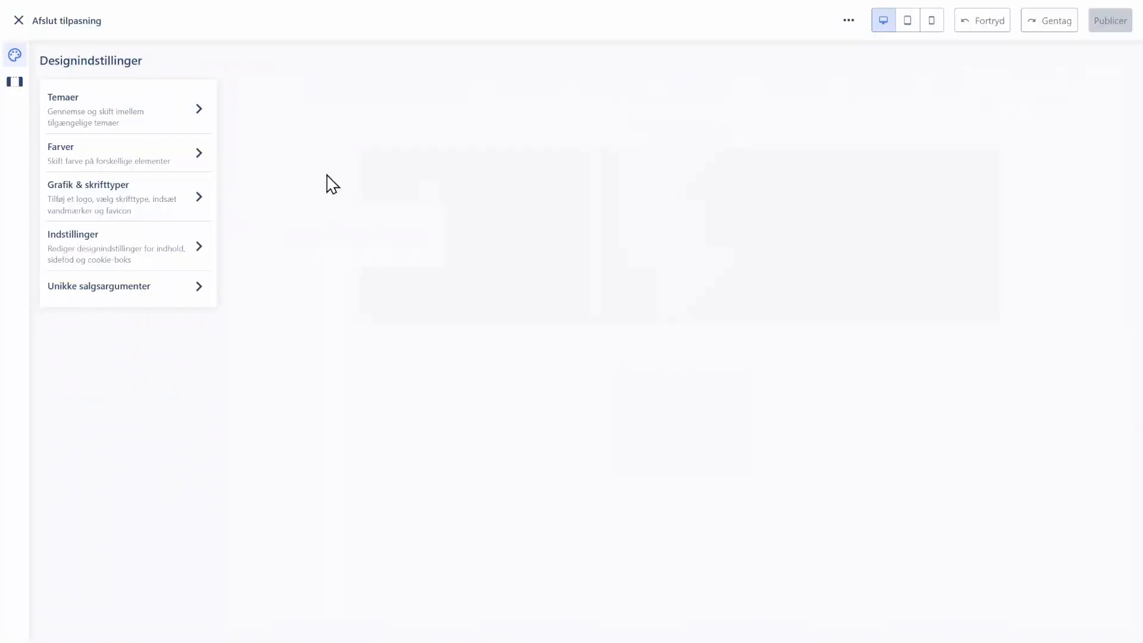
{"action": "left_click", "coordinate": [153, 292]}
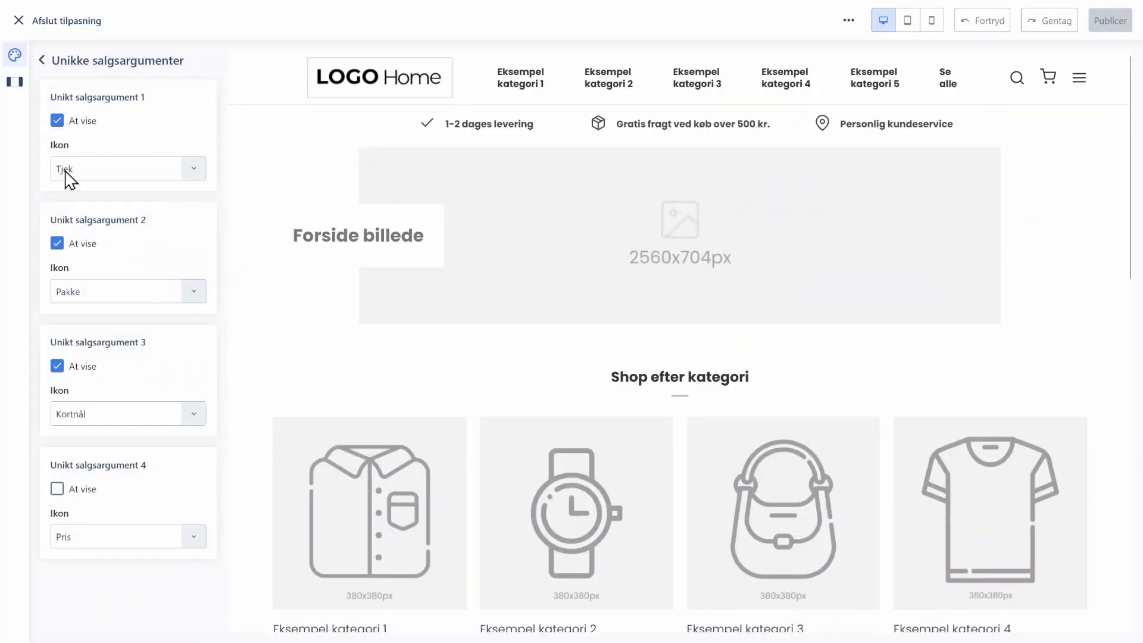
{"action": "left_click", "coordinate": [193, 171]}
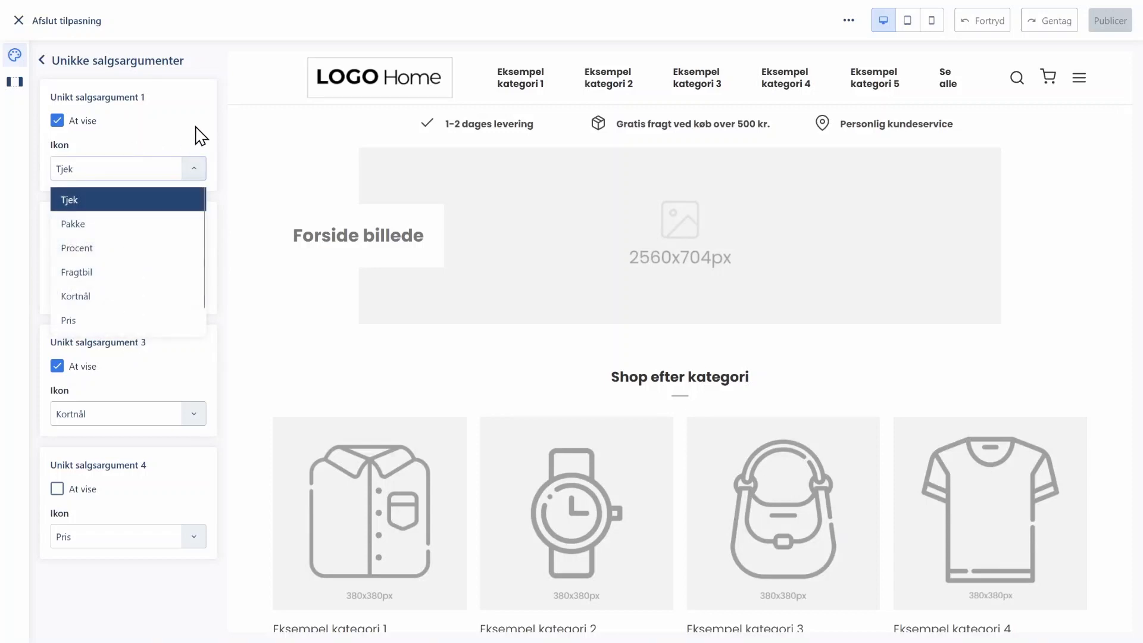
{"action": "left_click", "coordinate": [203, 134]}
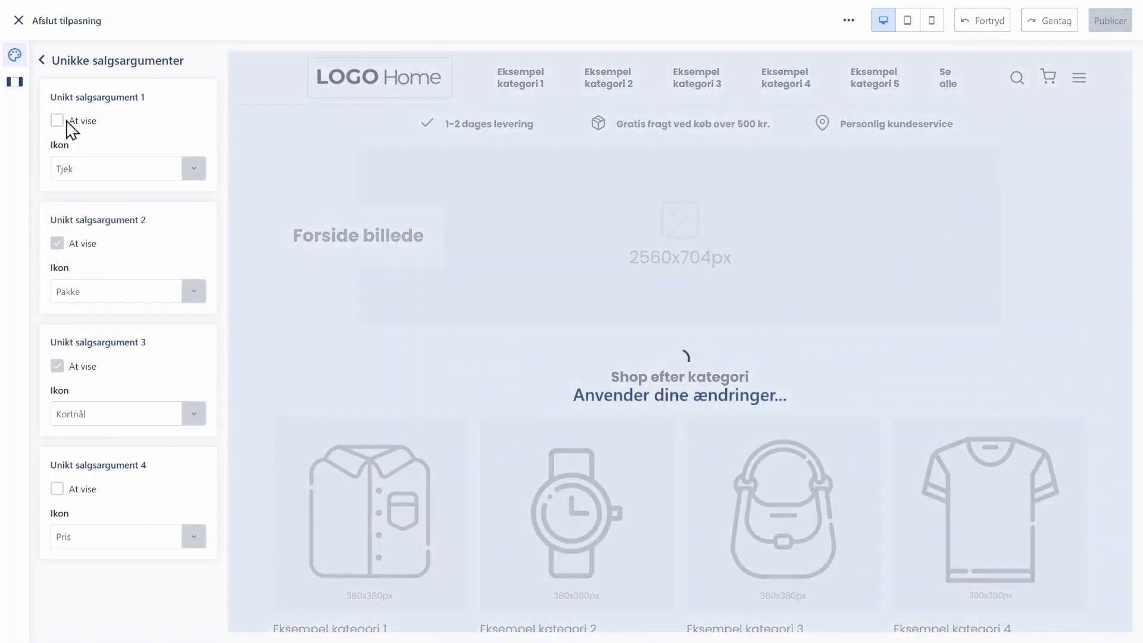
Switch the display of Unikt salgsargument 1 back on and end the design customization.
{"action": "left_click", "coordinate": [57, 121]}
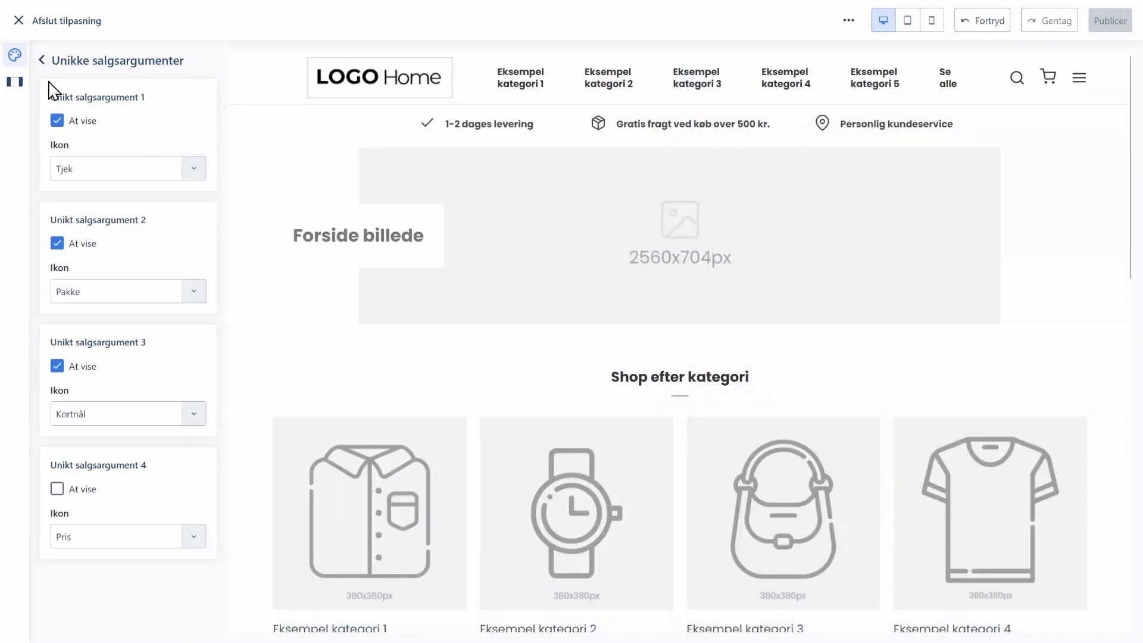
{"action": "left_click", "coordinate": [43, 58]}
{"action": "left_click", "coordinate": [19, 20]}
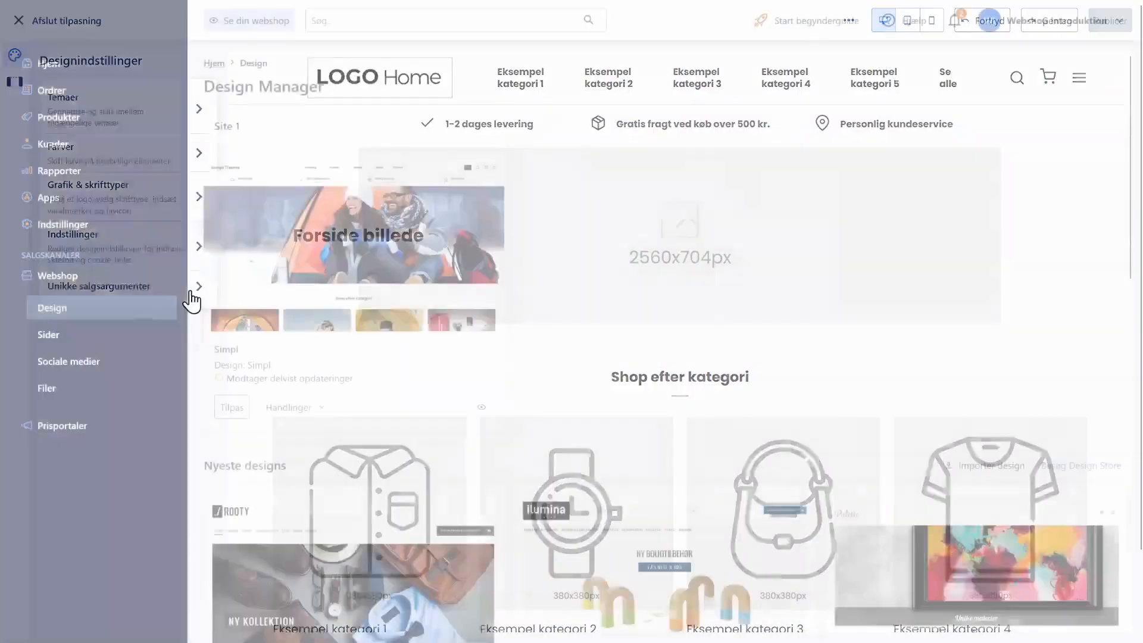
Examine the text, subtext and link fields in the Simpl design's Designspecifikke tekster and return to the Design Manager.
{"action": "left_click", "coordinate": [314, 415]}
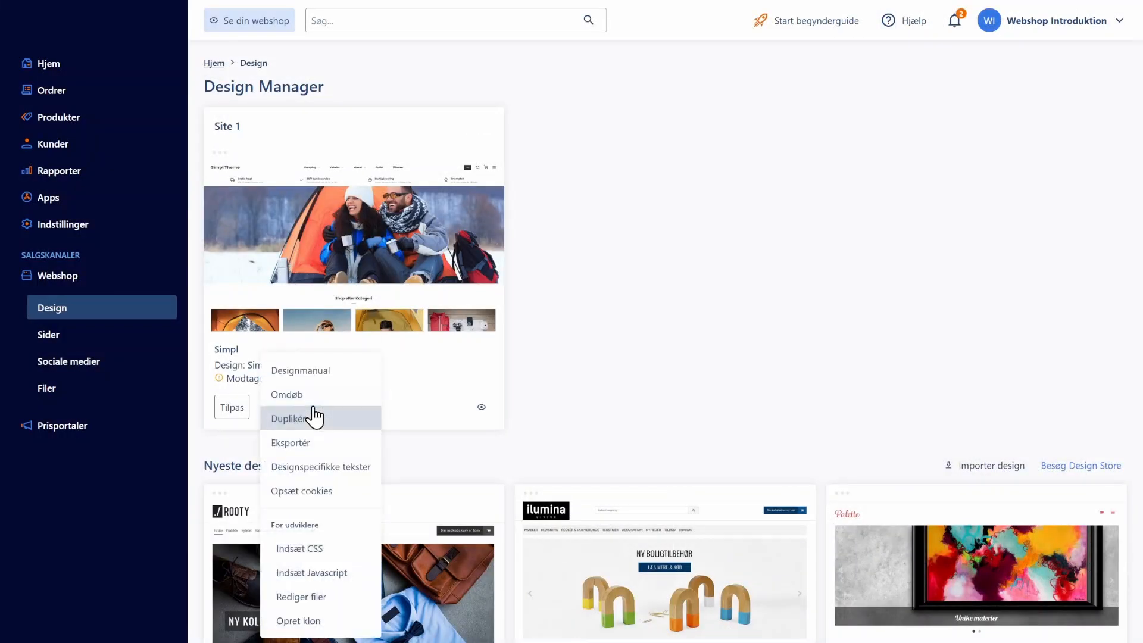
{"action": "left_click", "coordinate": [318, 468]}
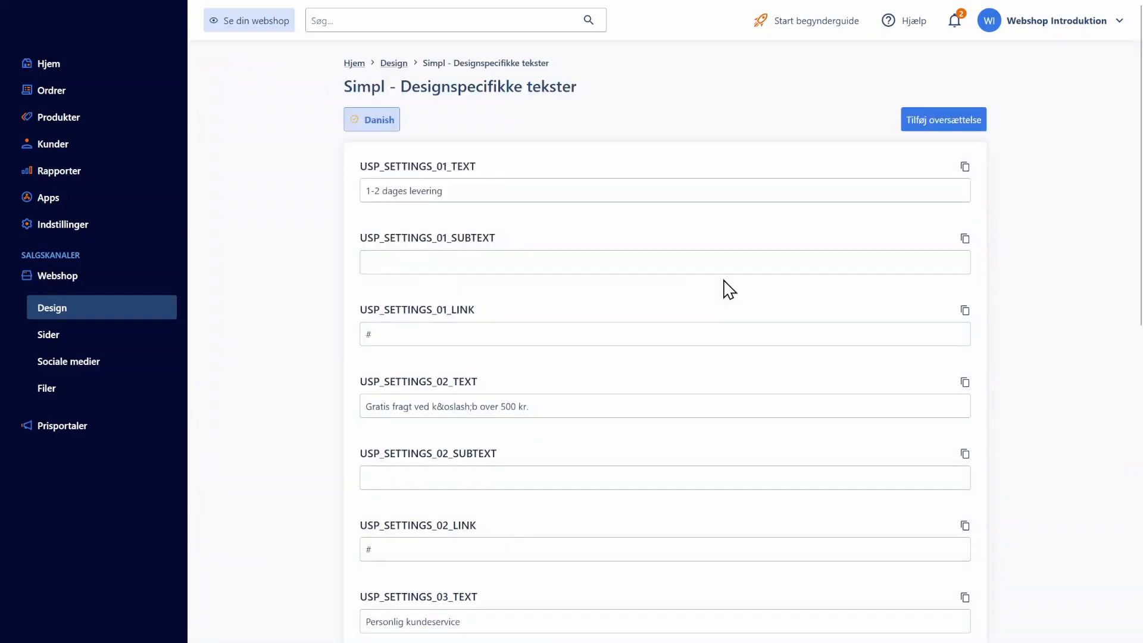
{"action": "left_click", "coordinate": [546, 407]}
{"action": "left_click", "coordinate": [464, 264]}
{"action": "left_click", "coordinate": [444, 334]}
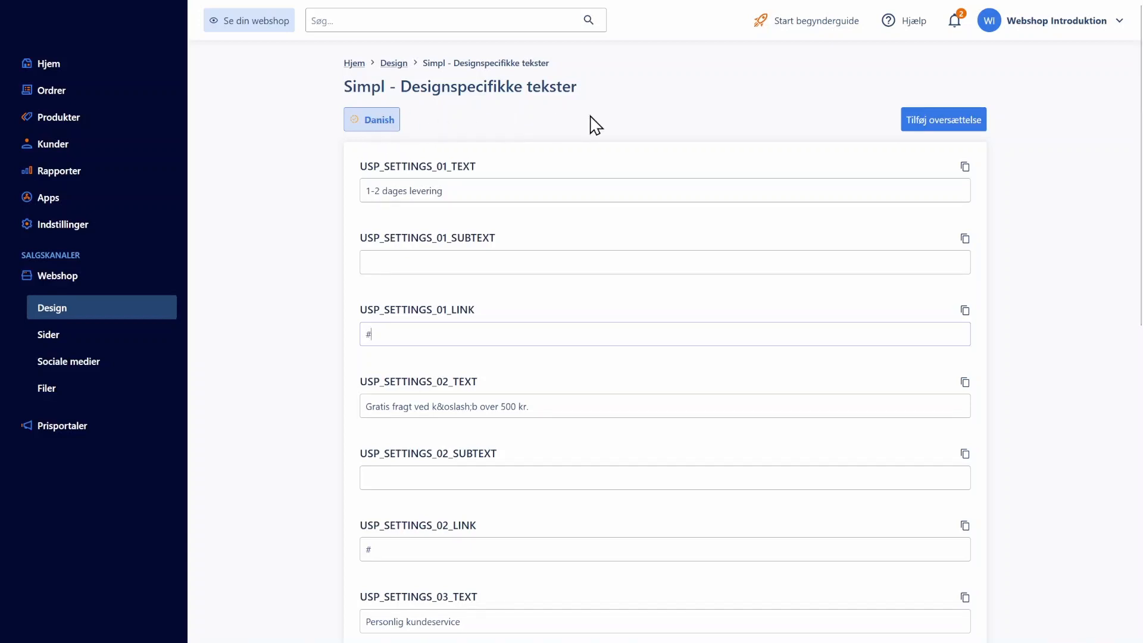
{"action": "left_click", "coordinate": [394, 63]}
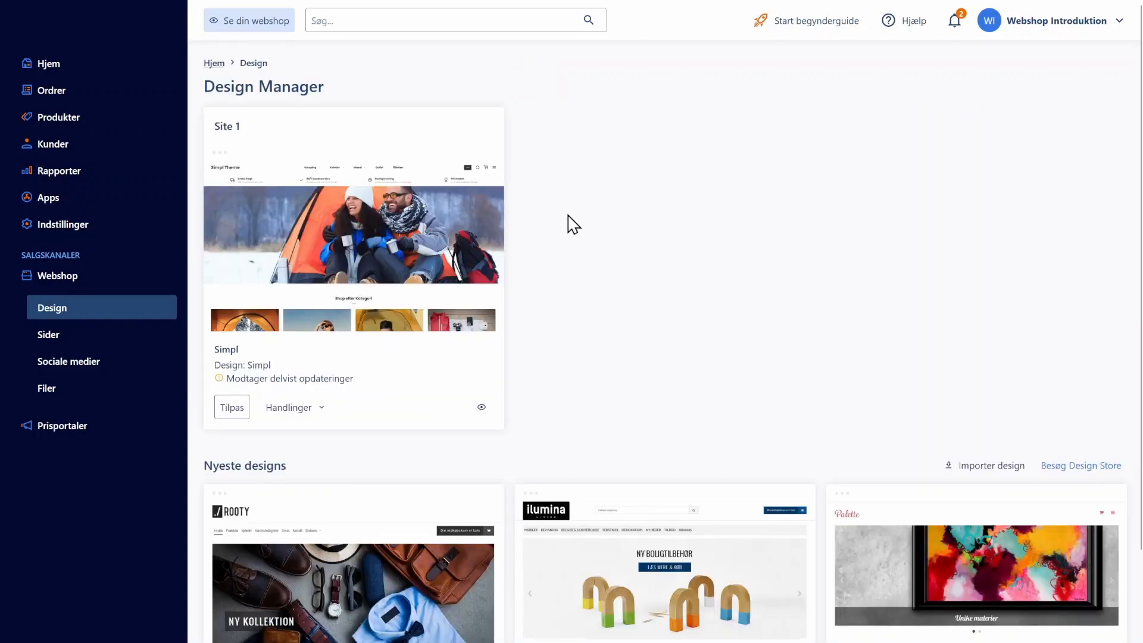
Open the webshop's Sider overview and compare its menu items with the navigation menu on the live webshop.
{"action": "left_click", "coordinate": [322, 410]}
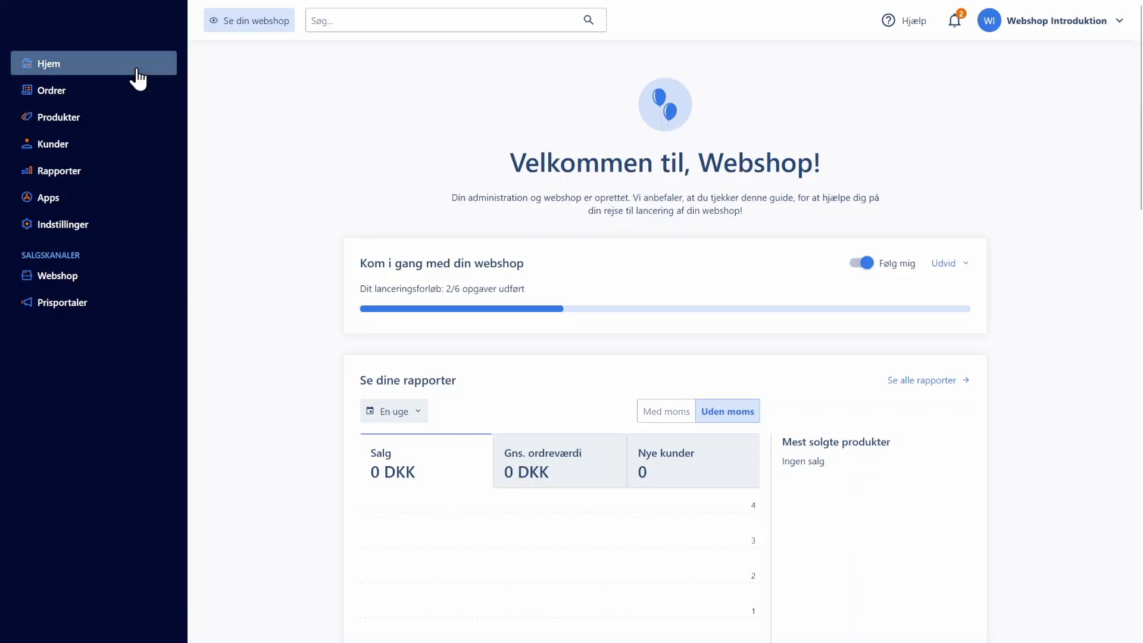
{"action": "left_click", "coordinate": [133, 277]}
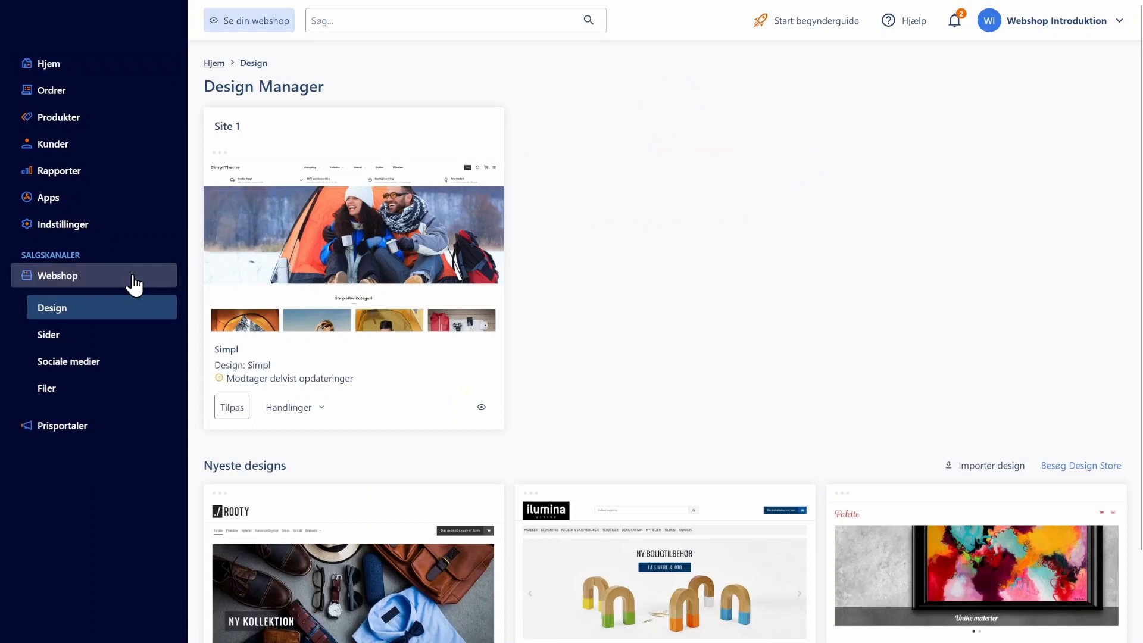
{"action": "left_click", "coordinate": [127, 343]}
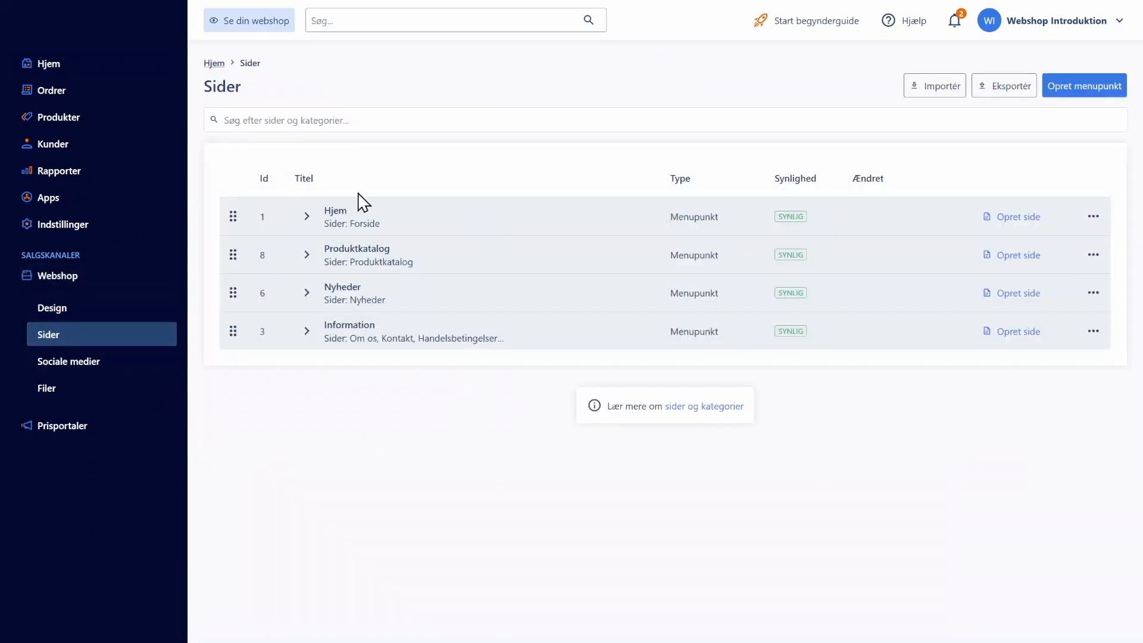
{"action": "left_click", "coordinate": [249, 23]}
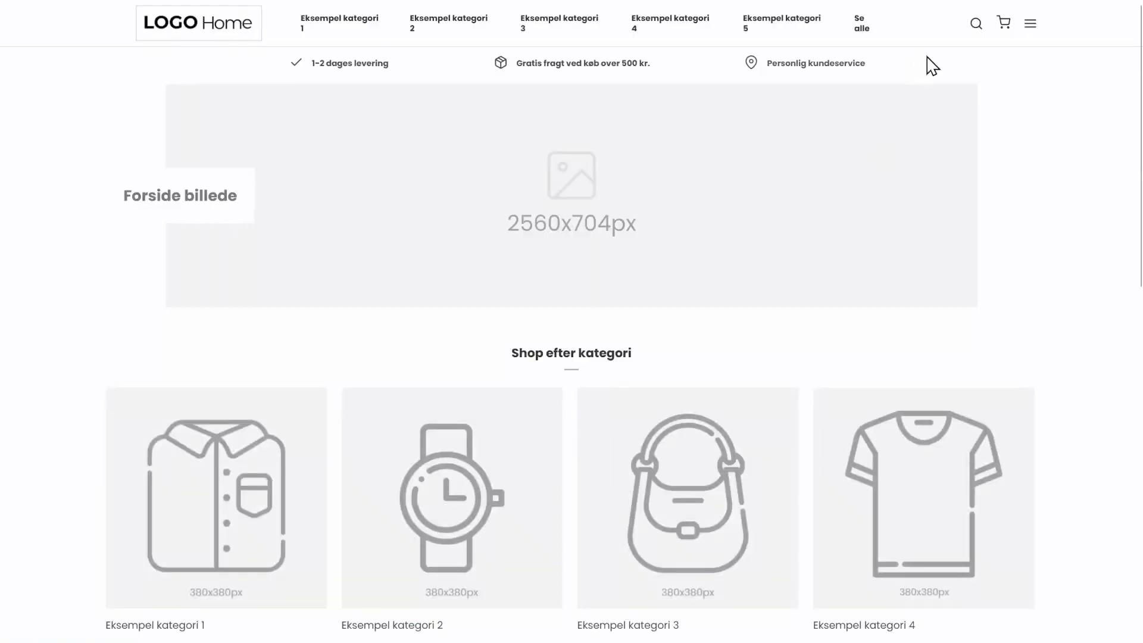
{"action": "left_click", "coordinate": [1030, 24]}
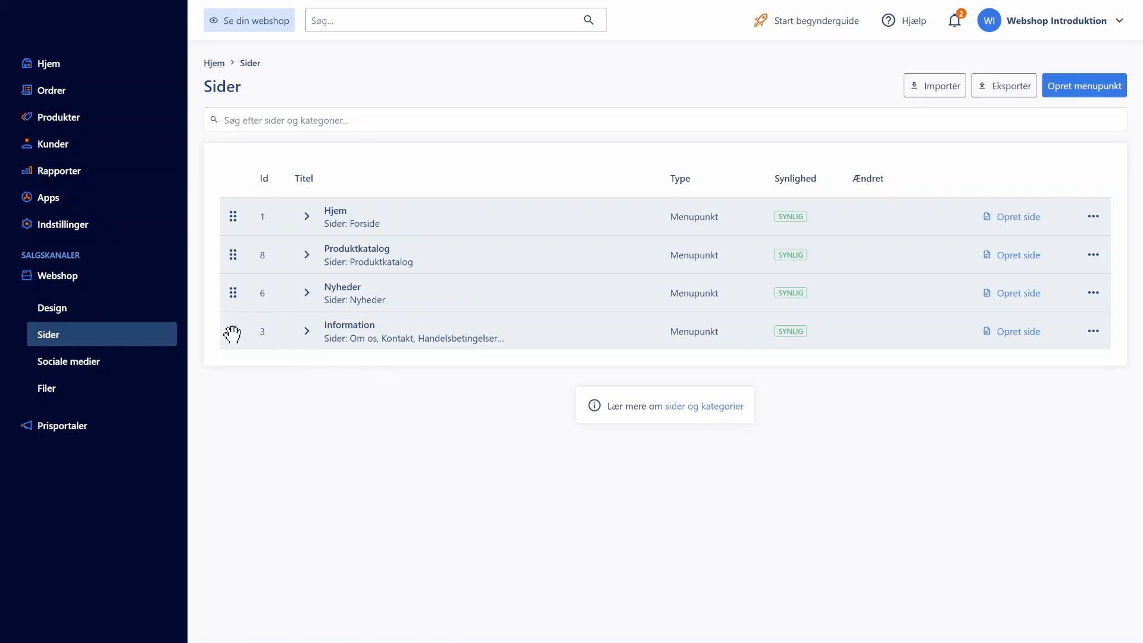
Move the Information menu item above Nyheder, check the order in the live webshop's navigation, and move it back below Nyheder.
{"action": "left_click_drag", "start_coordinate": [233, 334], "coordinate": [238, 307]}
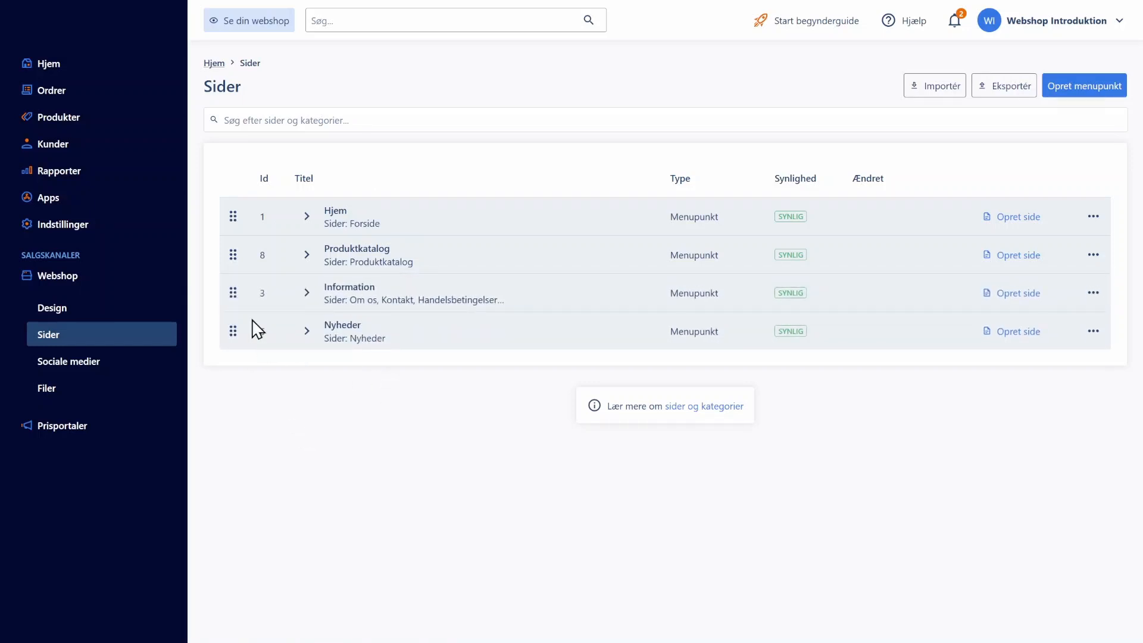
{"action": "left_click", "coordinate": [249, 22]}
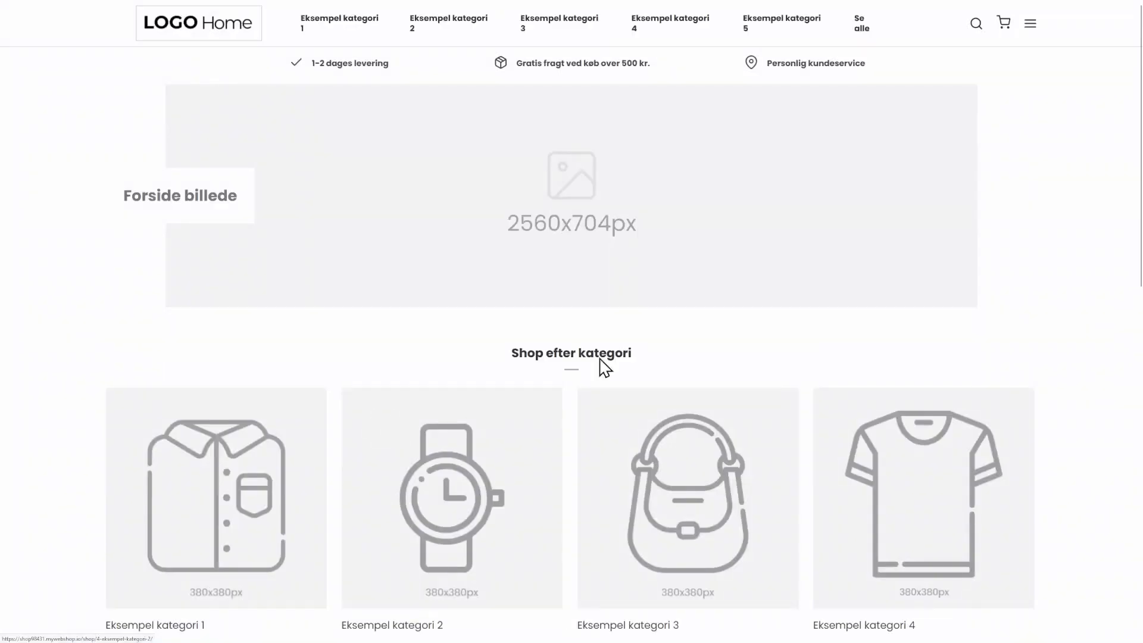
{"action": "left_click", "coordinate": [1031, 25]}
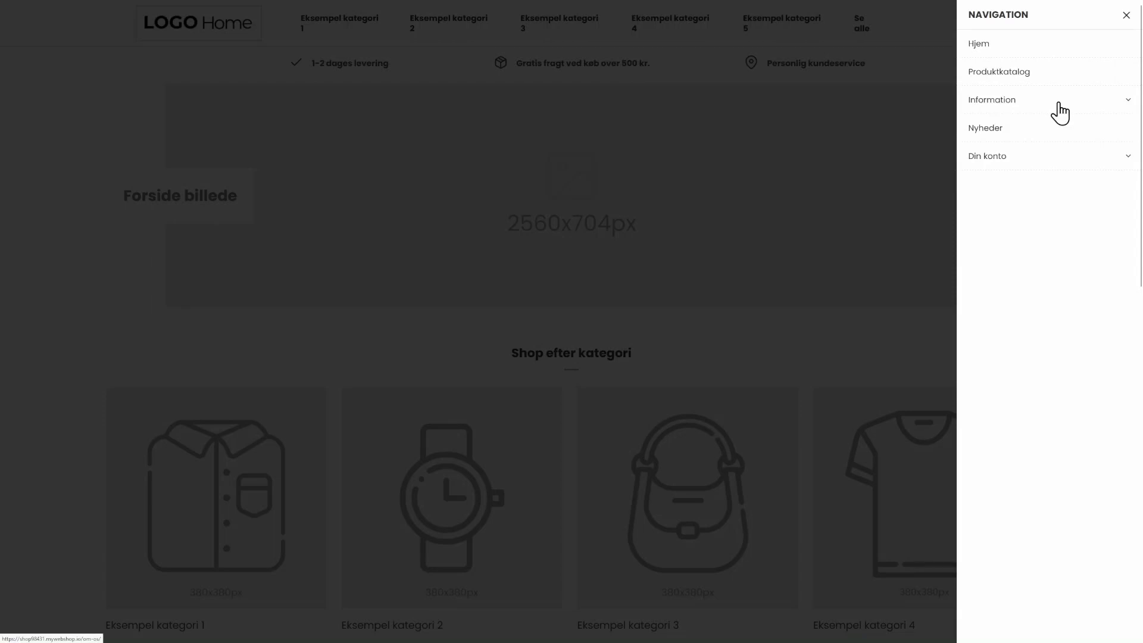
{"action": "key", "text": "ctrl+w"}
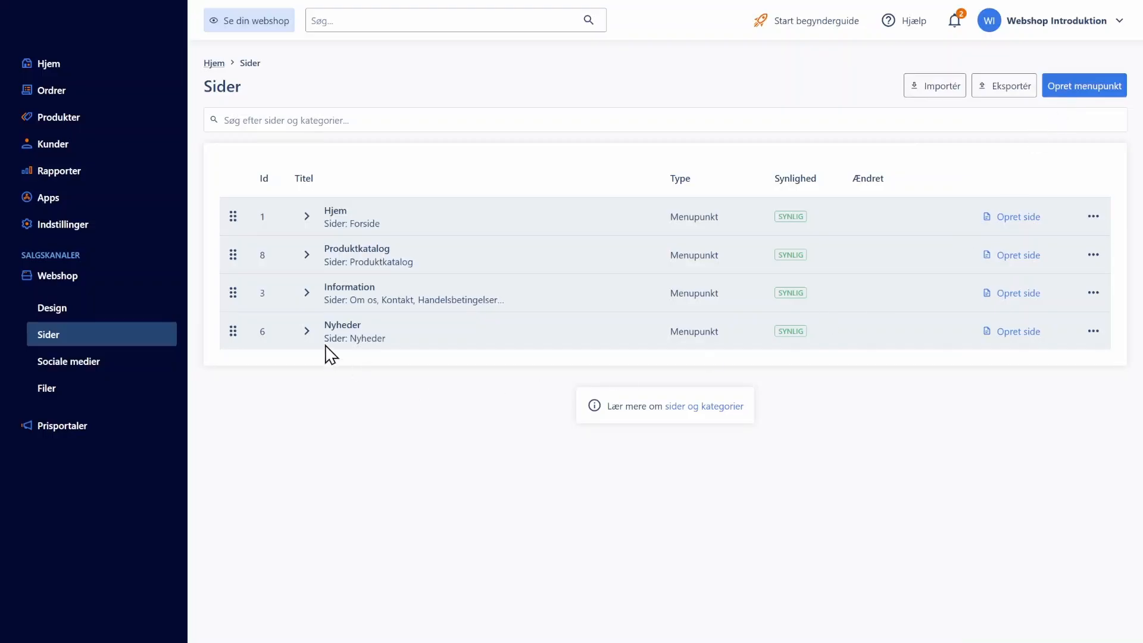
{"action": "left_click_drag", "start_coordinate": [233, 288], "coordinate": [238, 333]}
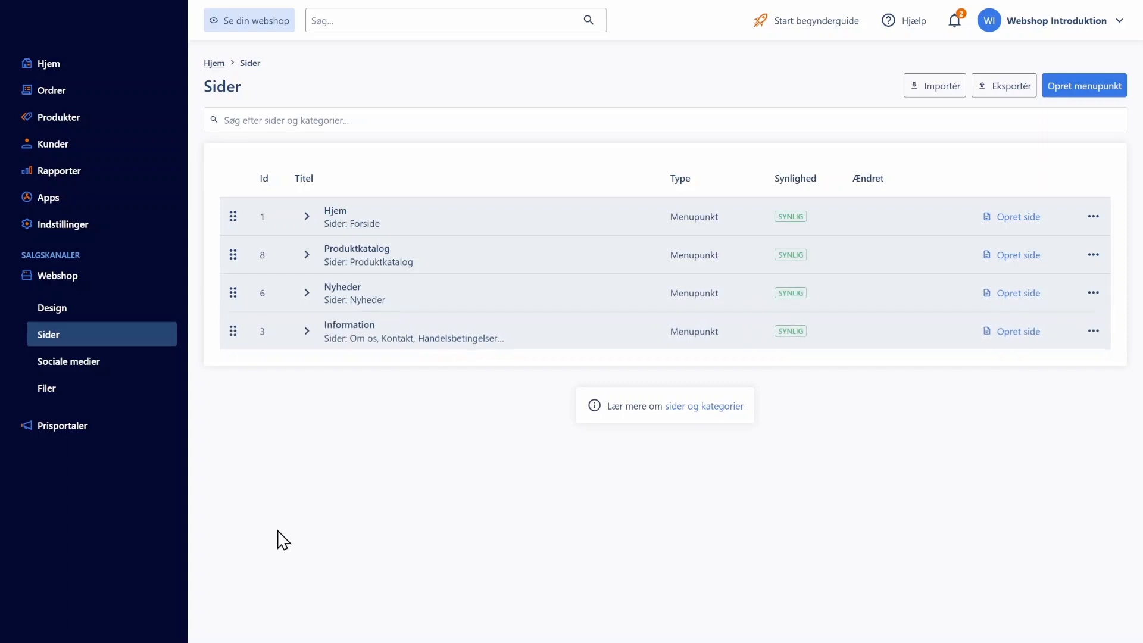
Expand the pages under Information, find them in the live webshop's navigation and view the Om os page.
{"action": "left_click", "coordinate": [307, 332]}
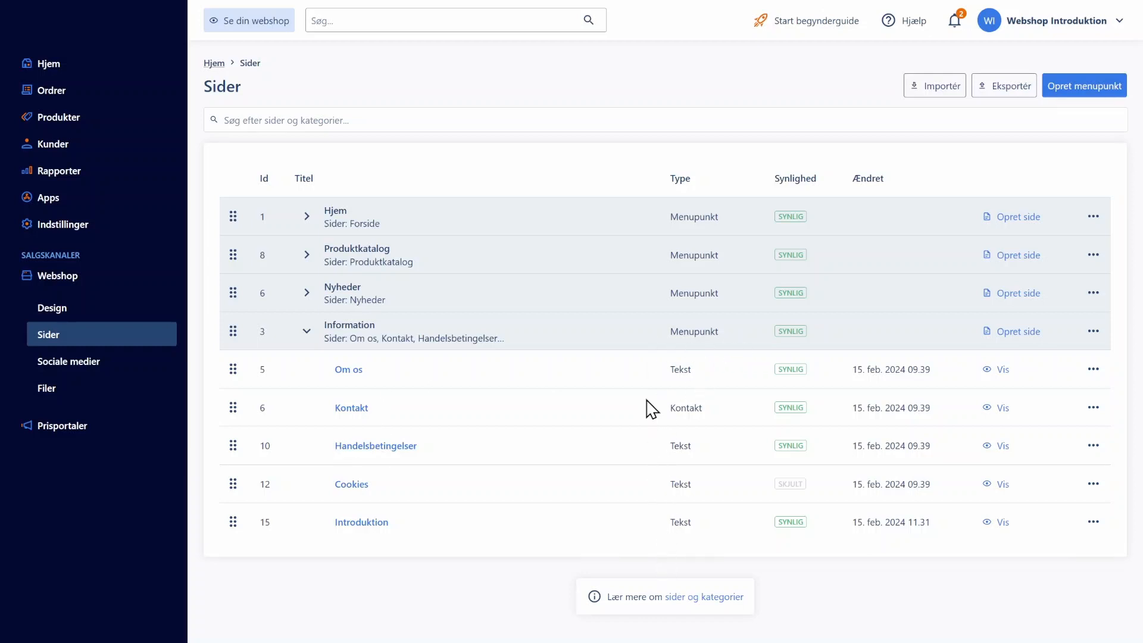
{"action": "left_click", "coordinate": [272, 27]}
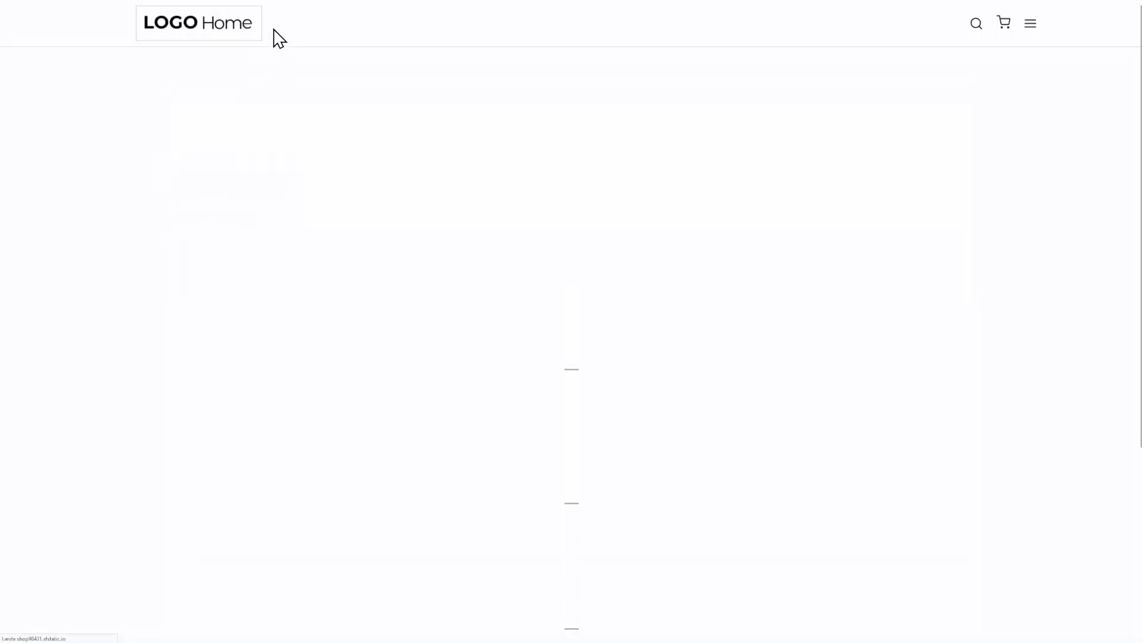
{"action": "left_click", "coordinate": [1030, 24]}
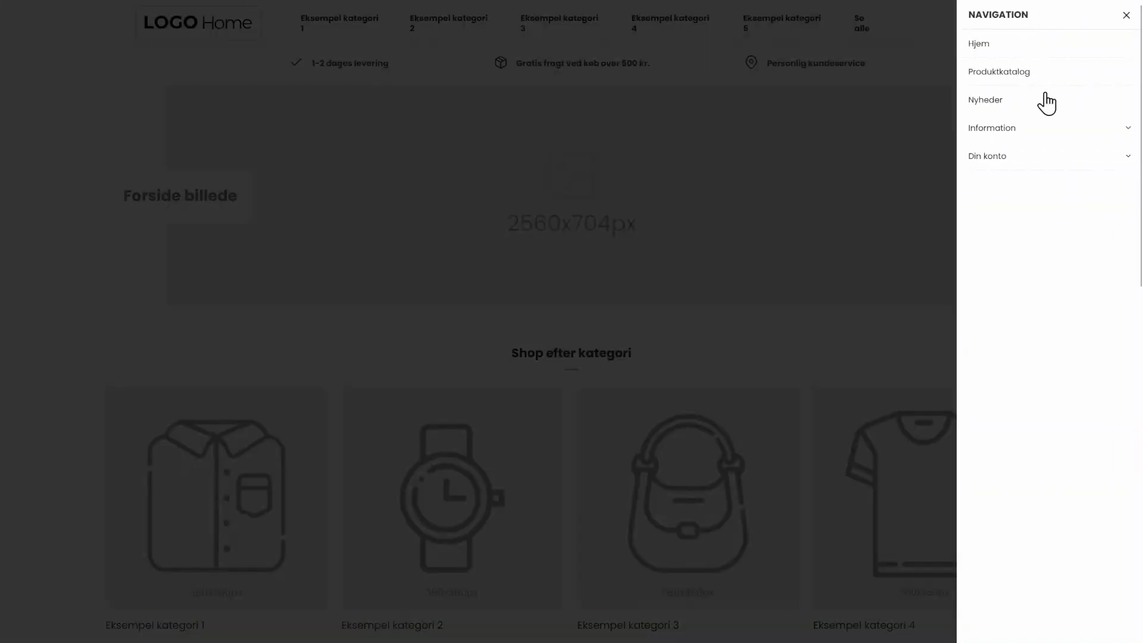
{"action": "left_click", "coordinate": [1129, 131]}
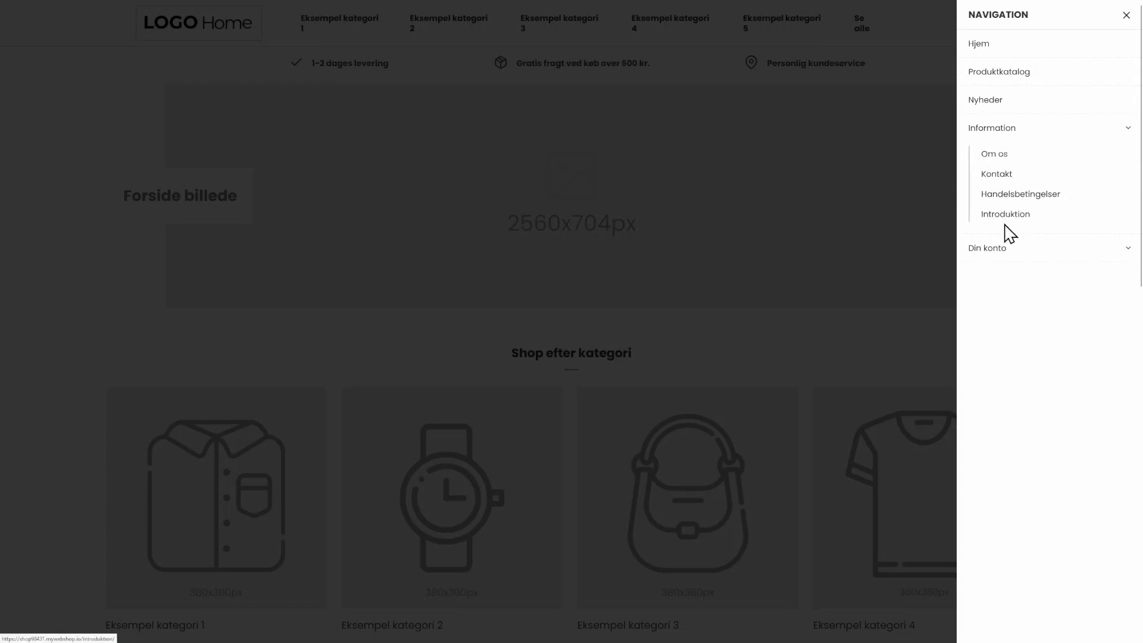
{"action": "left_click", "coordinate": [994, 154]}
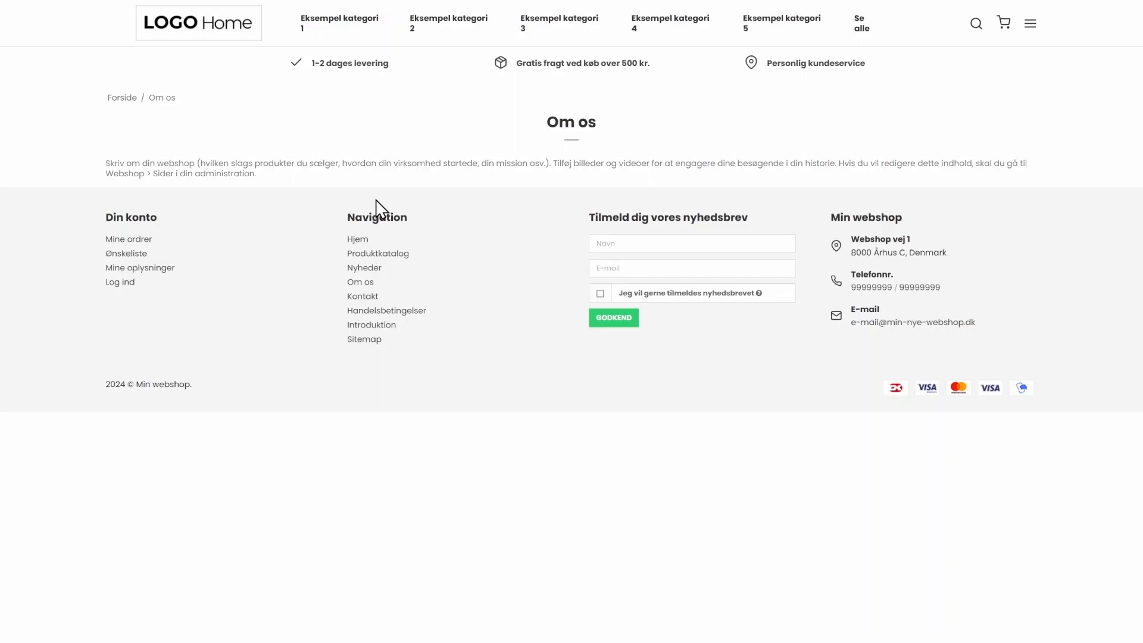
View the Handelsbetingelser page on the live webshop through the Information submenu.
{"action": "left_click", "coordinate": [1031, 25]}
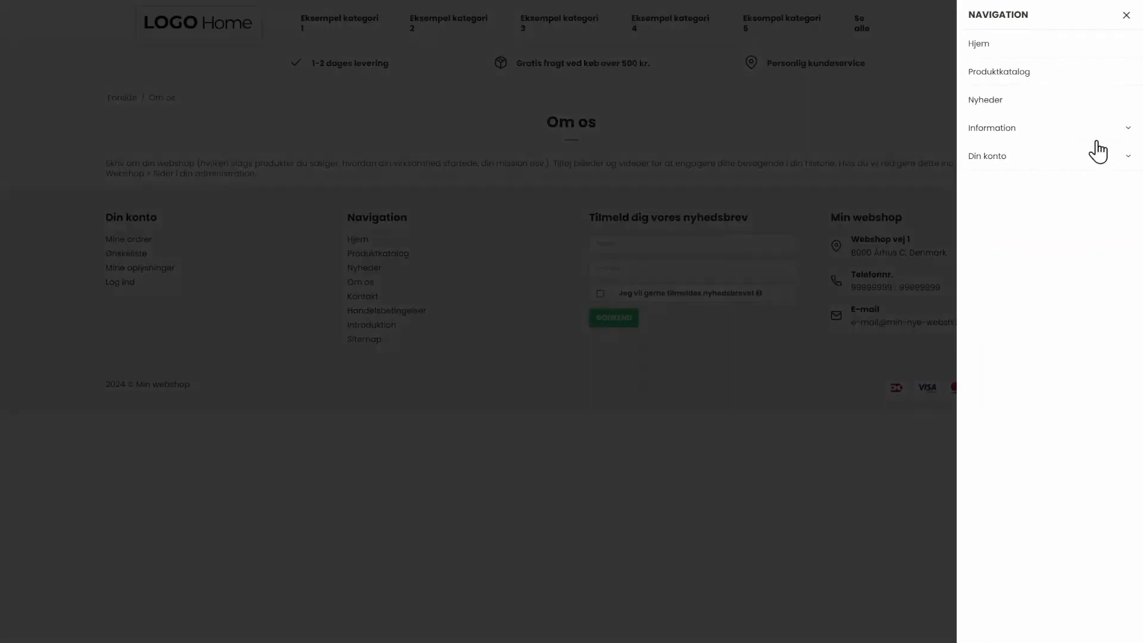
{"action": "left_click", "coordinate": [1128, 134]}
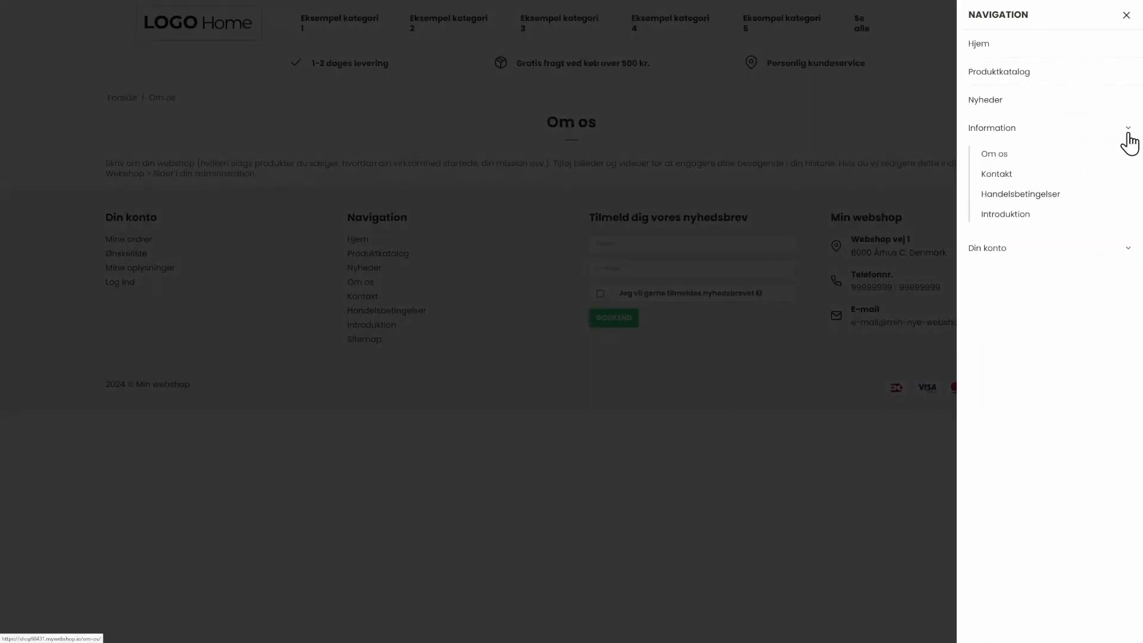
{"action": "left_click", "coordinate": [1033, 195]}
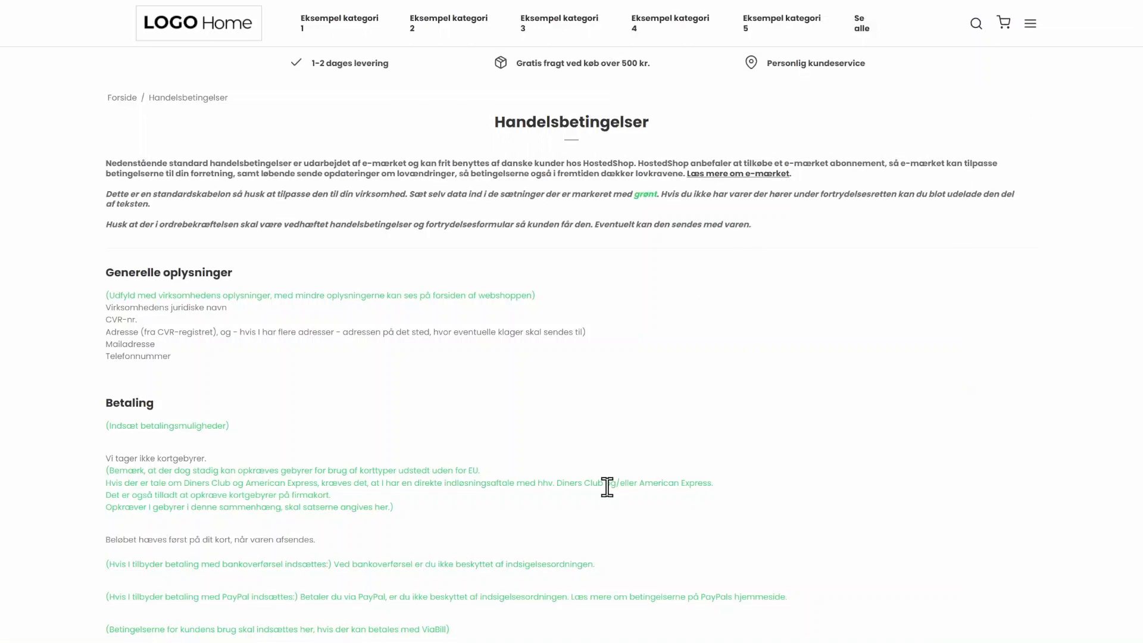
Switch back to the administration, open the Handelsbetingelser page's content for editing and return to the Sider overview.
{"action": "key", "text": "ctrl+Tab"}
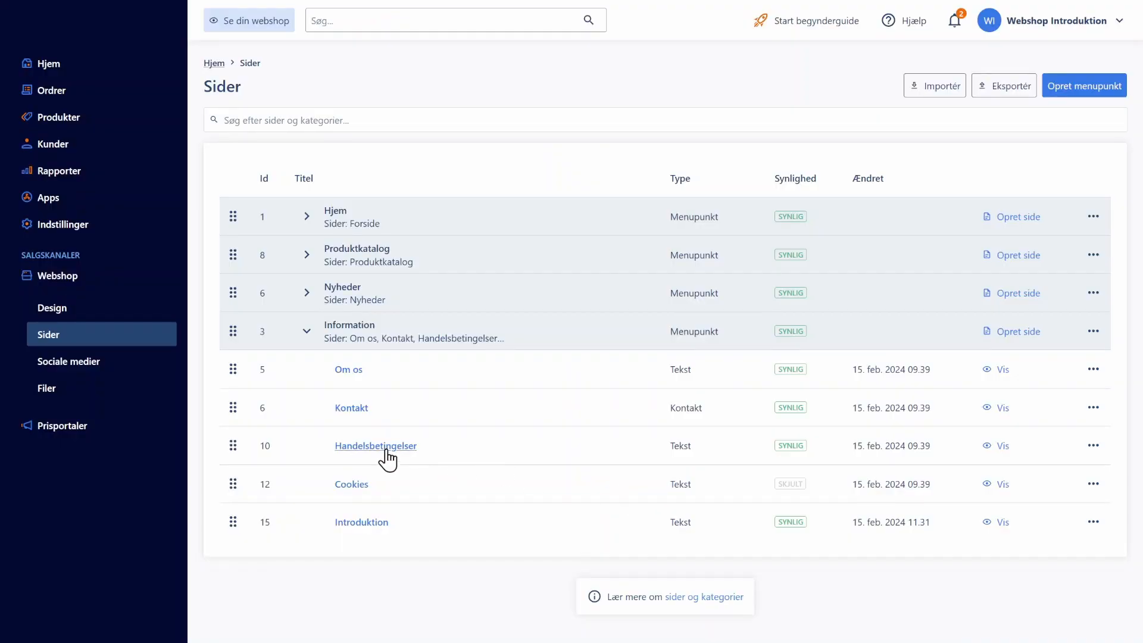
{"action": "left_click", "coordinate": [388, 457]}
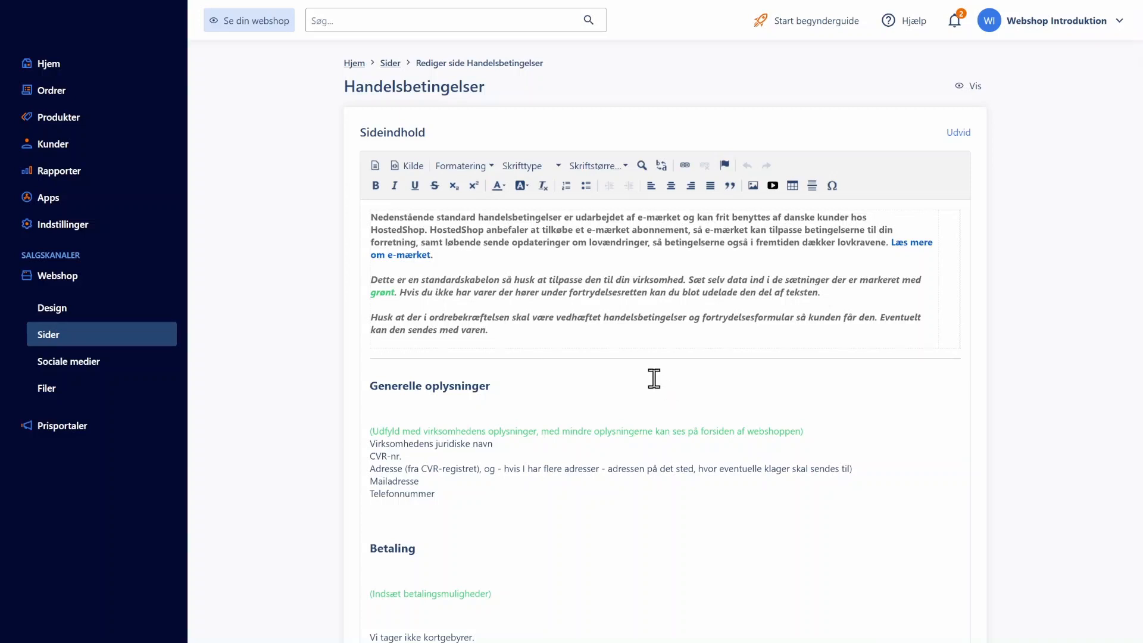
{"action": "left_click", "coordinate": [389, 64]}
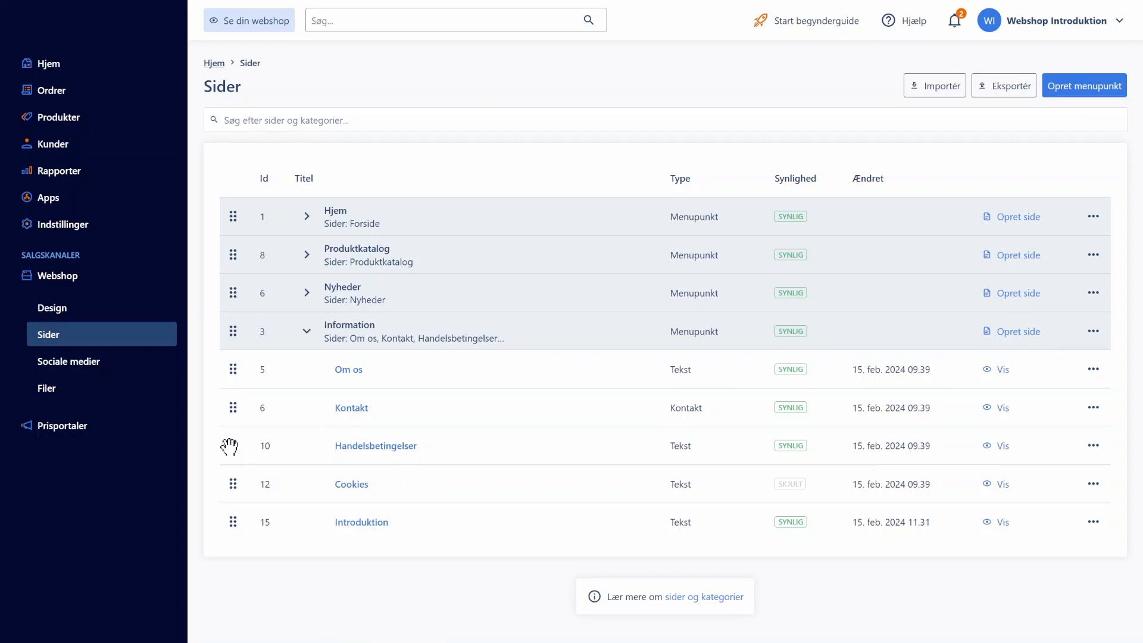
Move the Handelsbetingelser page above Kontakt in the Information menu item and move it back below Kontakt.
{"action": "left_click_drag", "start_coordinate": [231, 445], "coordinate": [231, 405]}
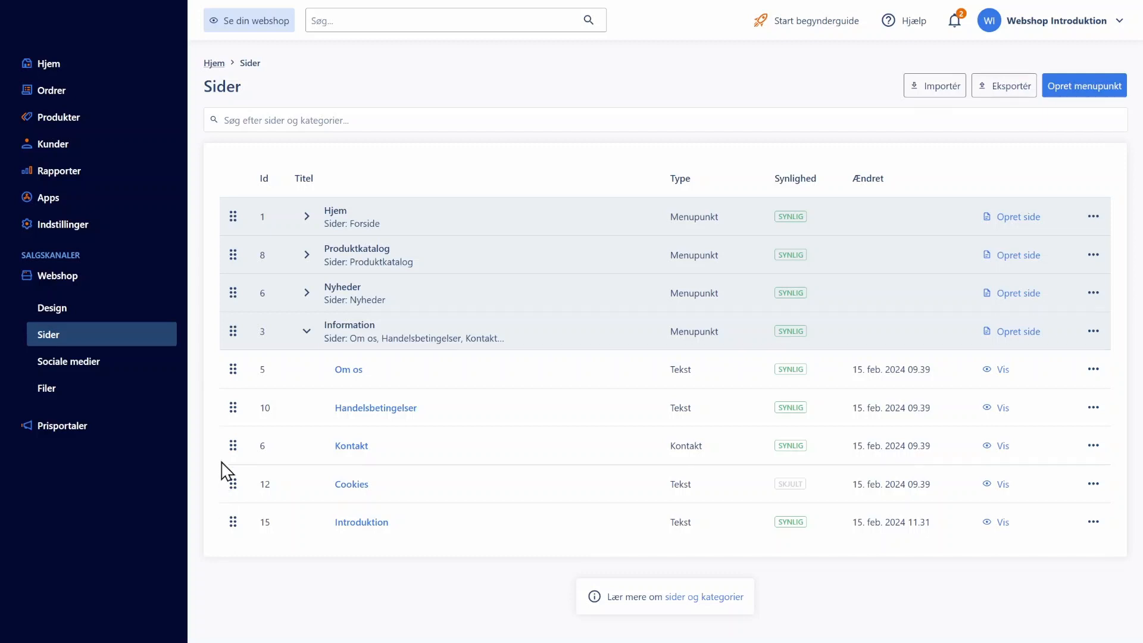
{"action": "left_click_drag", "start_coordinate": [232, 405], "coordinate": [232, 453]}
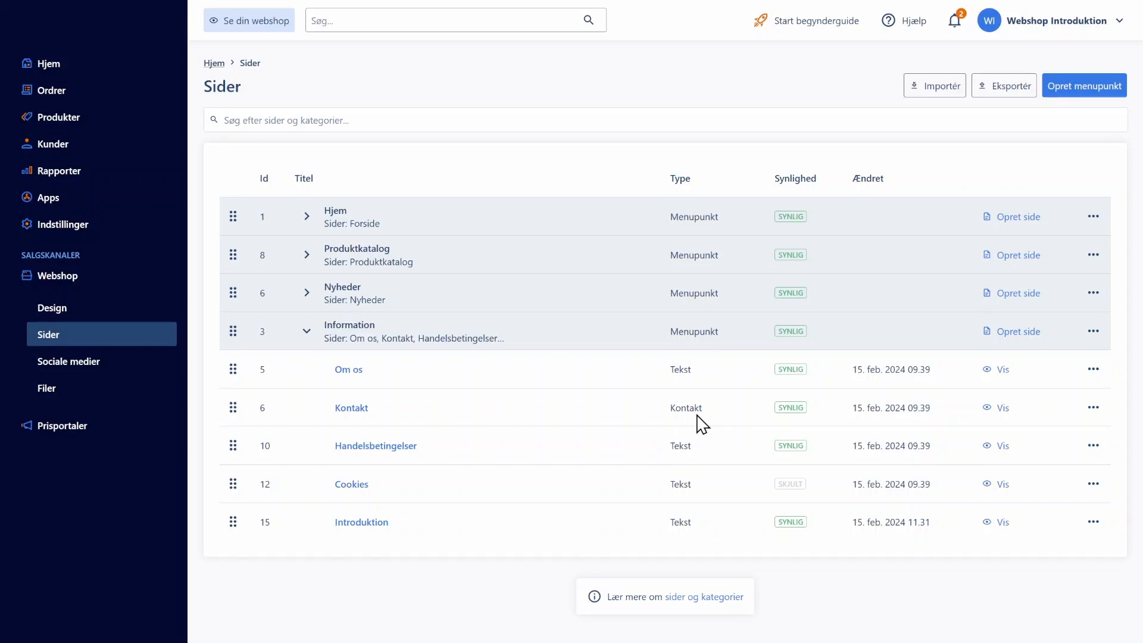
Expand the Hjem menu item to find its Forside page, and look through the pages under Information before collapsing it.
{"action": "left_click", "coordinate": [306, 331]}
{"action": "left_click", "coordinate": [306, 216]}
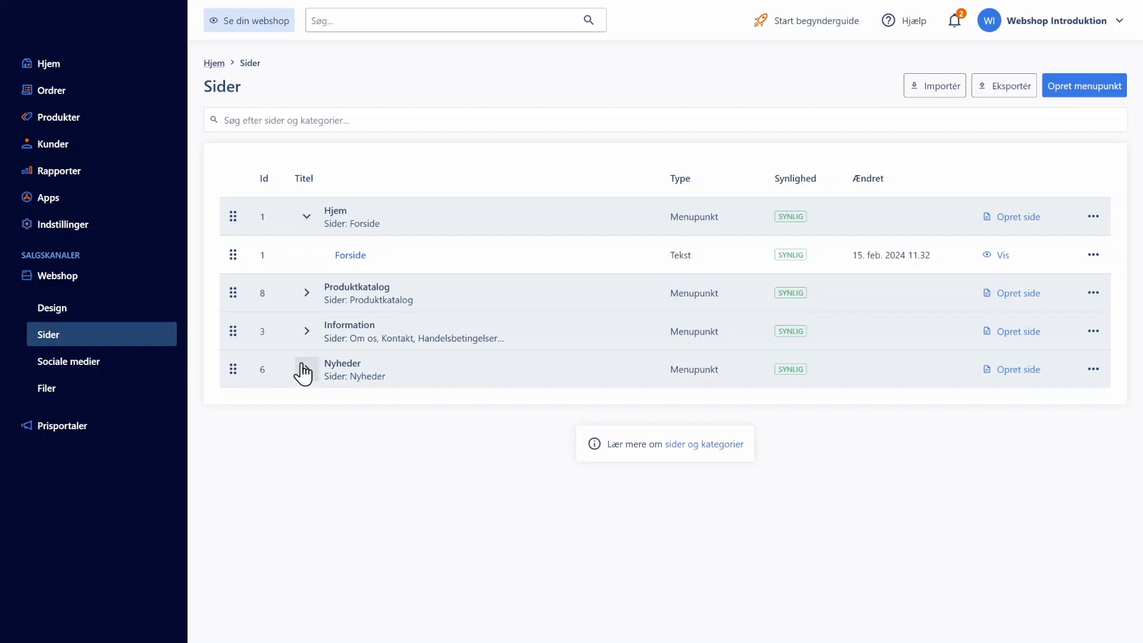
{"action": "left_click", "coordinate": [306, 332]}
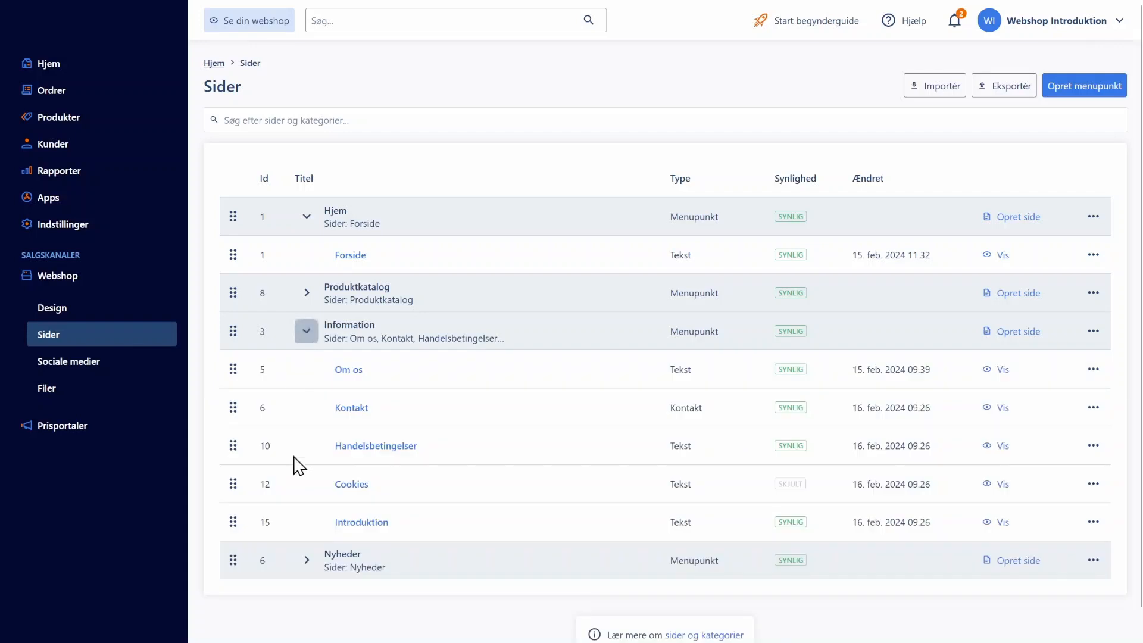
{"action": "left_click", "coordinate": [306, 331]}
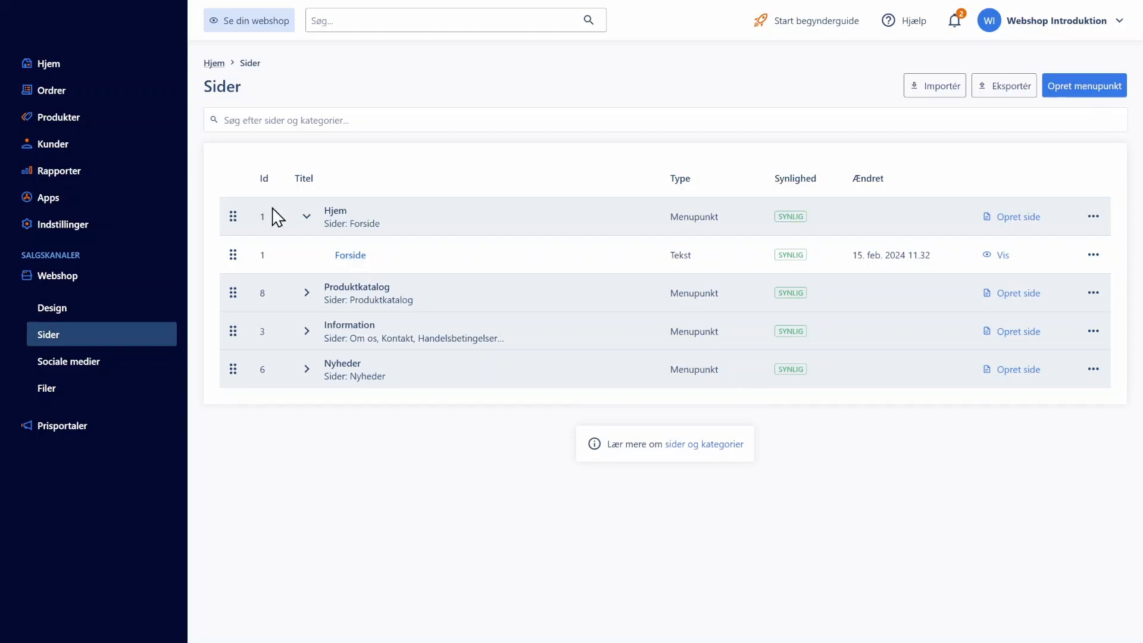
Examine the live webshop's front page, including the category section, the Forside text and the front page products.
{"action": "left_click", "coordinate": [255, 27]}
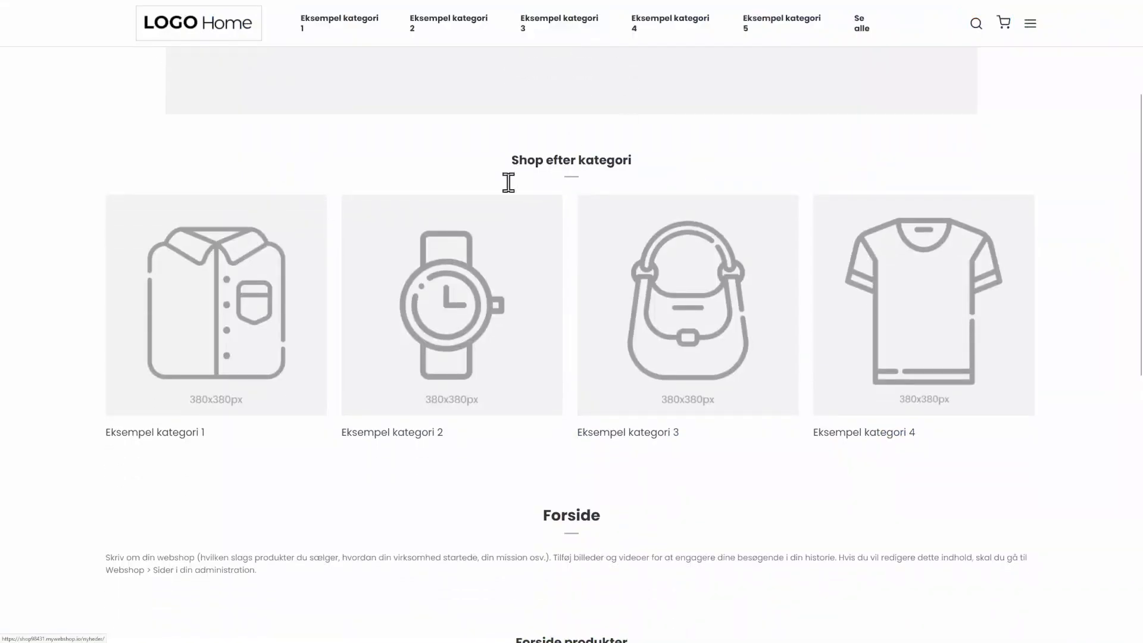
{"action": "scroll", "coordinate": [631, 334], "scroll_direction": "down", "scroll_amount": 4}
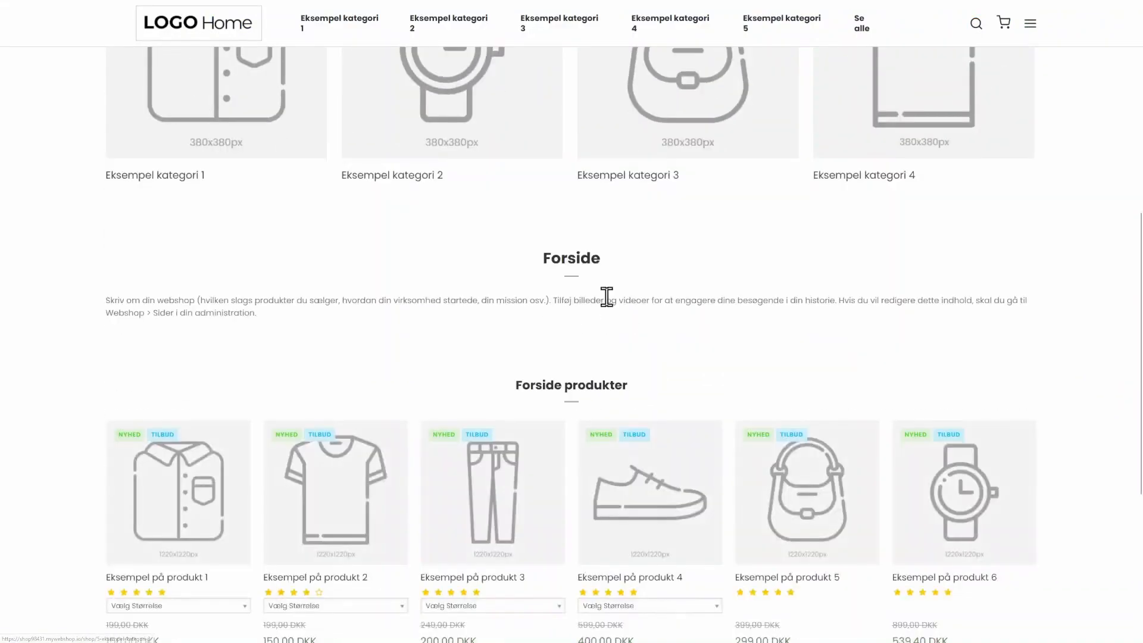
{"action": "scroll", "coordinate": [672, 339], "scroll_direction": "down", "scroll_amount": 3}
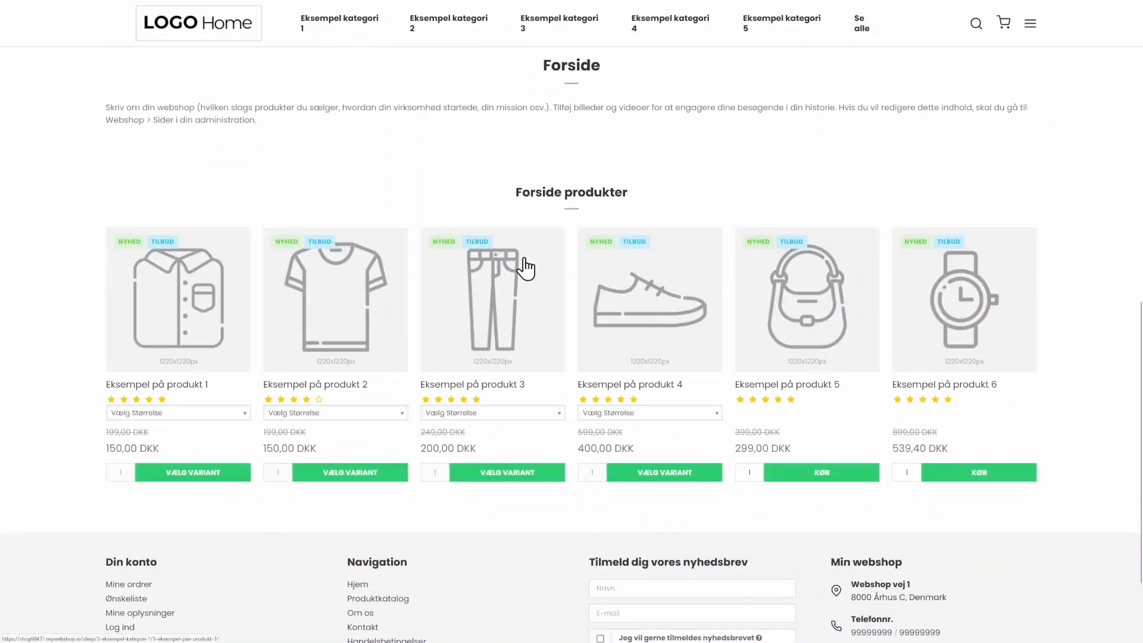
{"action": "scroll", "coordinate": [512, 332], "scroll_direction": "up", "scroll_amount": 5}
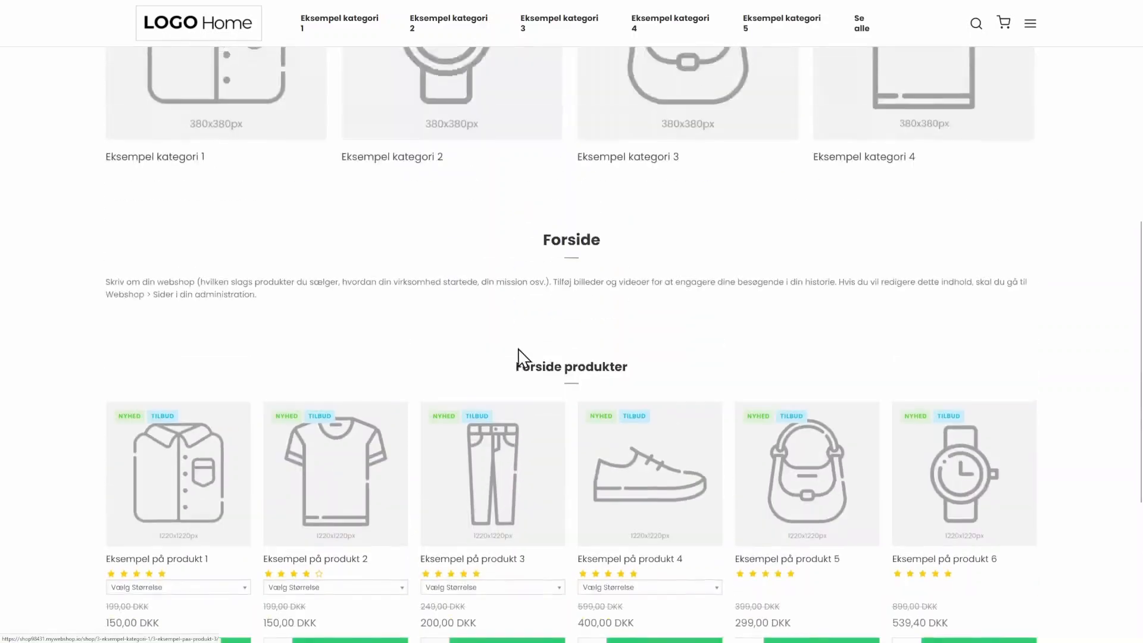
{"action": "scroll", "coordinate": [355, 372], "scroll_direction": "up", "scroll_amount": 3}
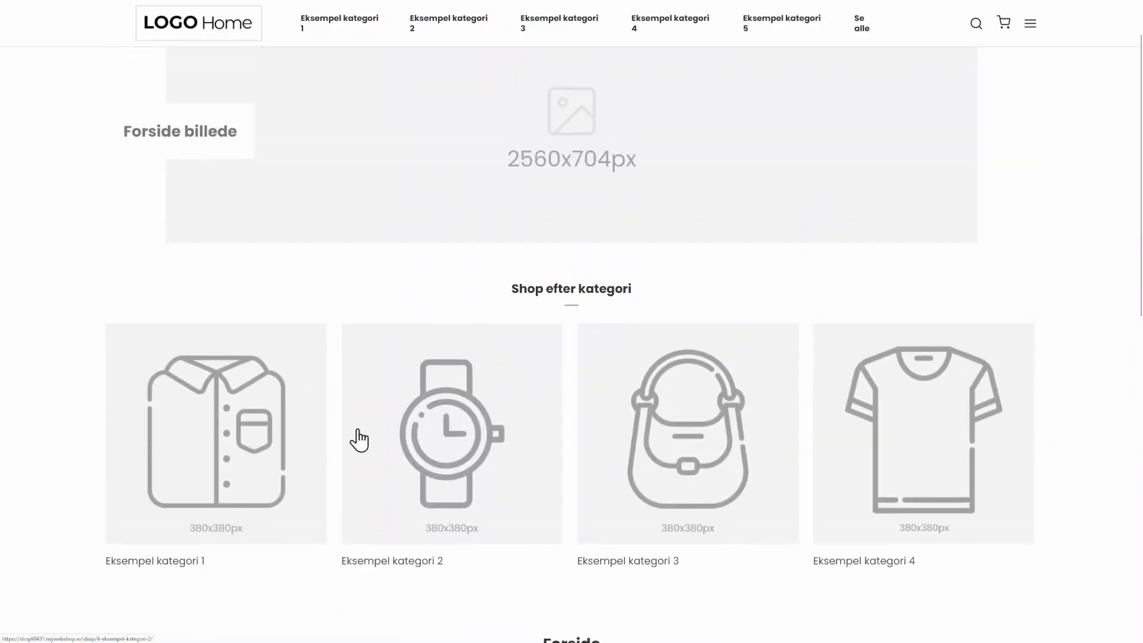
{"action": "scroll", "coordinate": [382, 446], "scroll_direction": "up", "scroll_amount": 1}
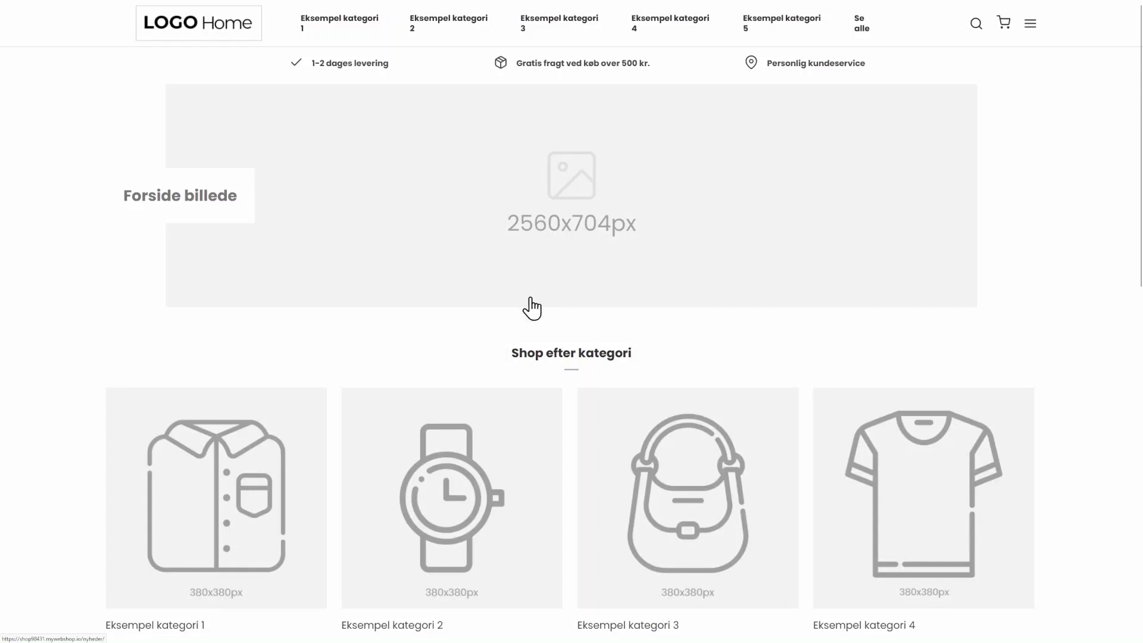
{"action": "scroll", "coordinate": [531, 306], "scroll_direction": "down", "scroll_amount": 4}
{"action": "scroll", "coordinate": [595, 331], "scroll_direction": "down", "scroll_amount": 5}
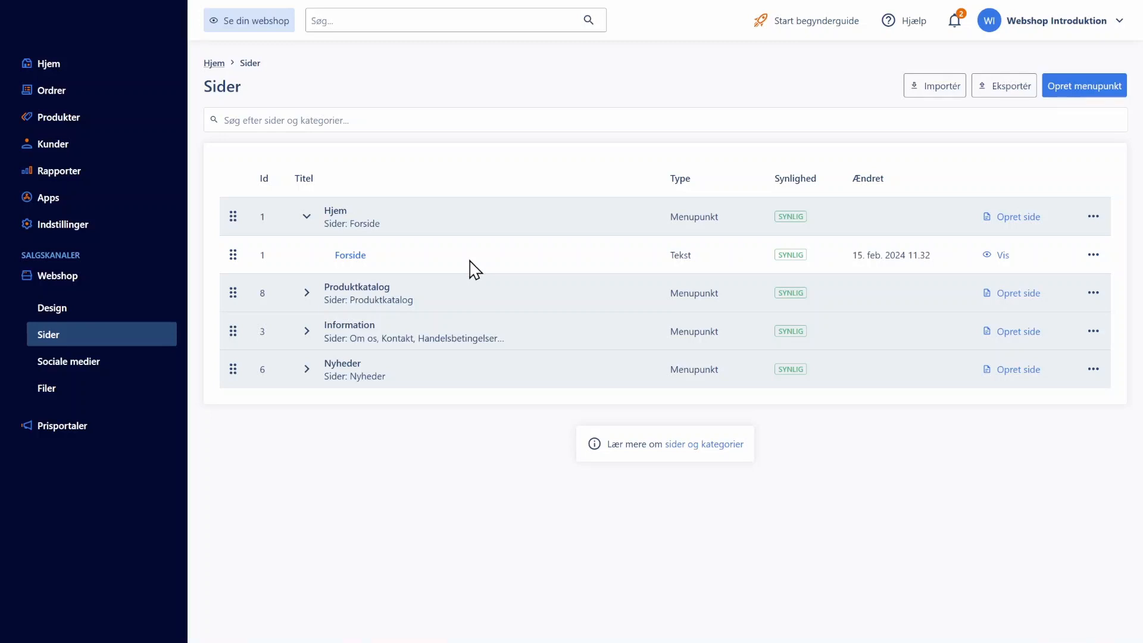
Collapse Hjem, expand the Information menu item and check the page type of Om os.
{"action": "left_click", "coordinate": [307, 216]}
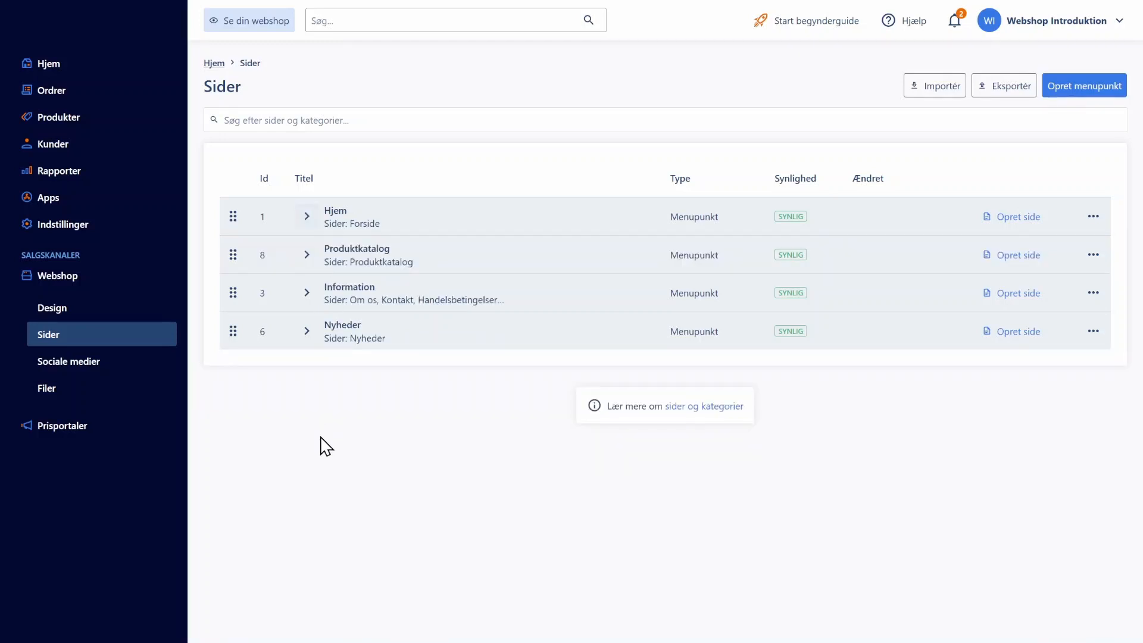
{"action": "left_click", "coordinate": [307, 295]}
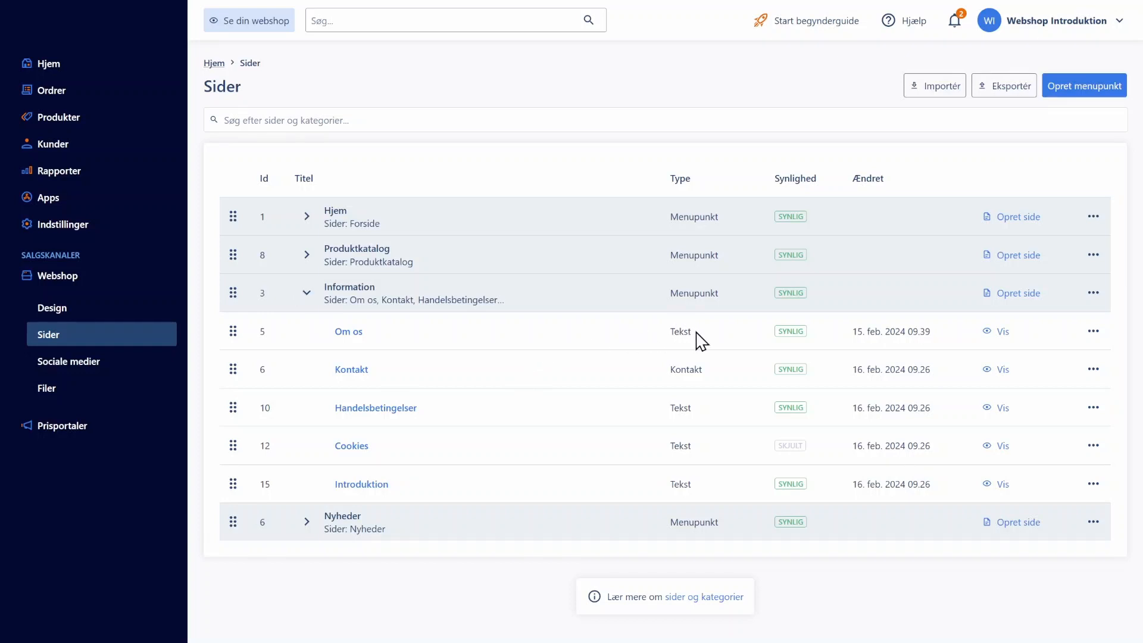
{"action": "left_click_drag", "start_coordinate": [697, 333], "coordinate": [665, 331]}
{"action": "left_click", "coordinate": [722, 344]}
{"action": "double_click", "coordinate": [684, 331]}
Open the Om os page, review its content text and settings, and return to the Sider overview.
{"action": "left_click", "coordinate": [350, 332]}
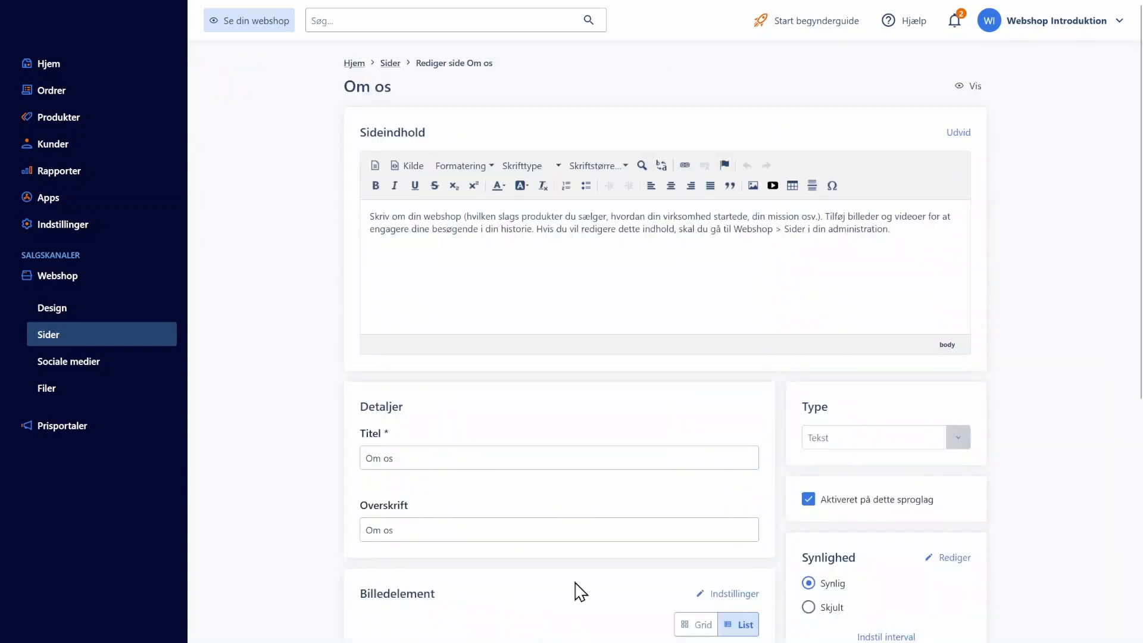
{"action": "left_click_drag", "start_coordinate": [899, 245], "coordinate": [368, 222]}
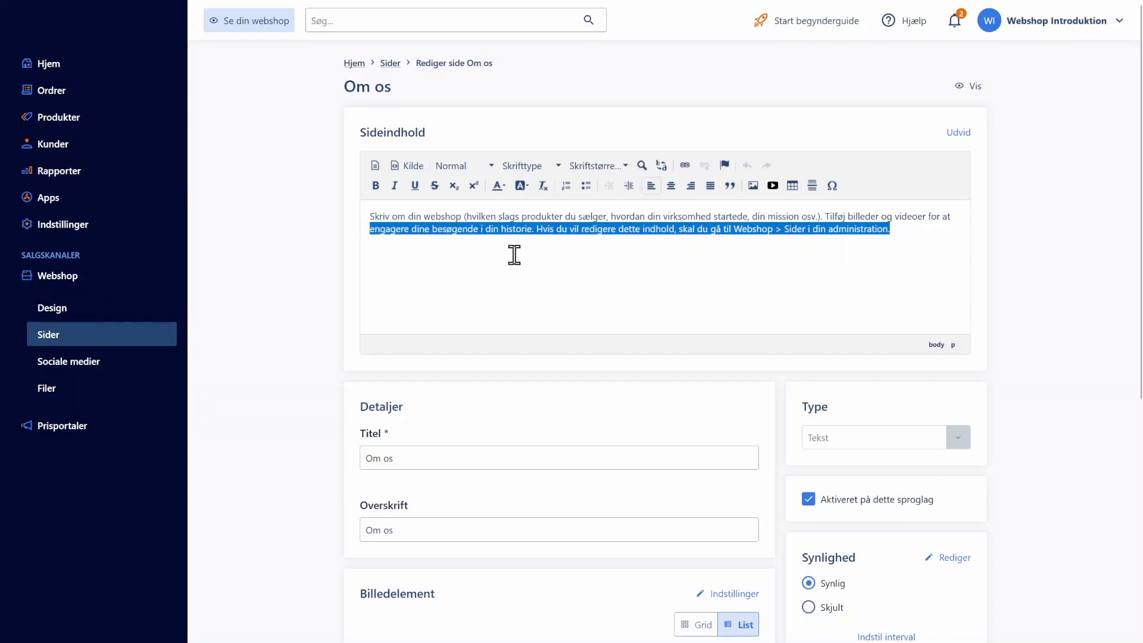
{"action": "scroll", "coordinate": [602, 286], "scroll_direction": "down", "scroll_amount": 5}
{"action": "scroll", "coordinate": [610, 345], "scroll_direction": "up", "scroll_amount": 5}
{"action": "left_click", "coordinate": [392, 64]}
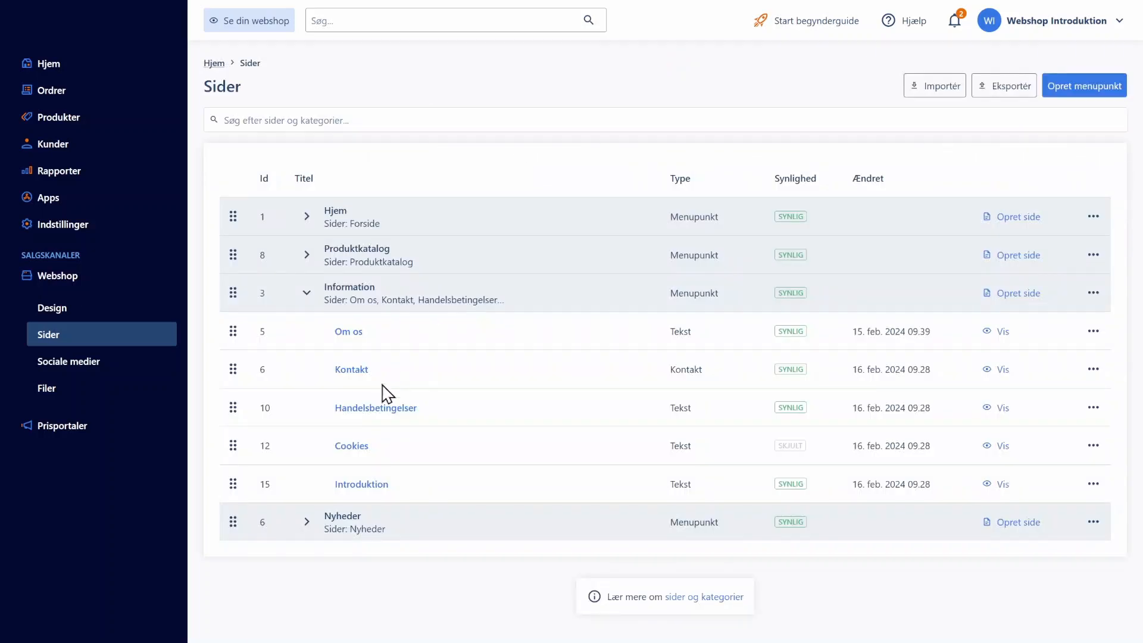
Check the Kontakt page's type, open the page and review its contact information and dropdown options.
{"action": "double_click", "coordinate": [688, 370]}
{"action": "left_click", "coordinate": [351, 370]}
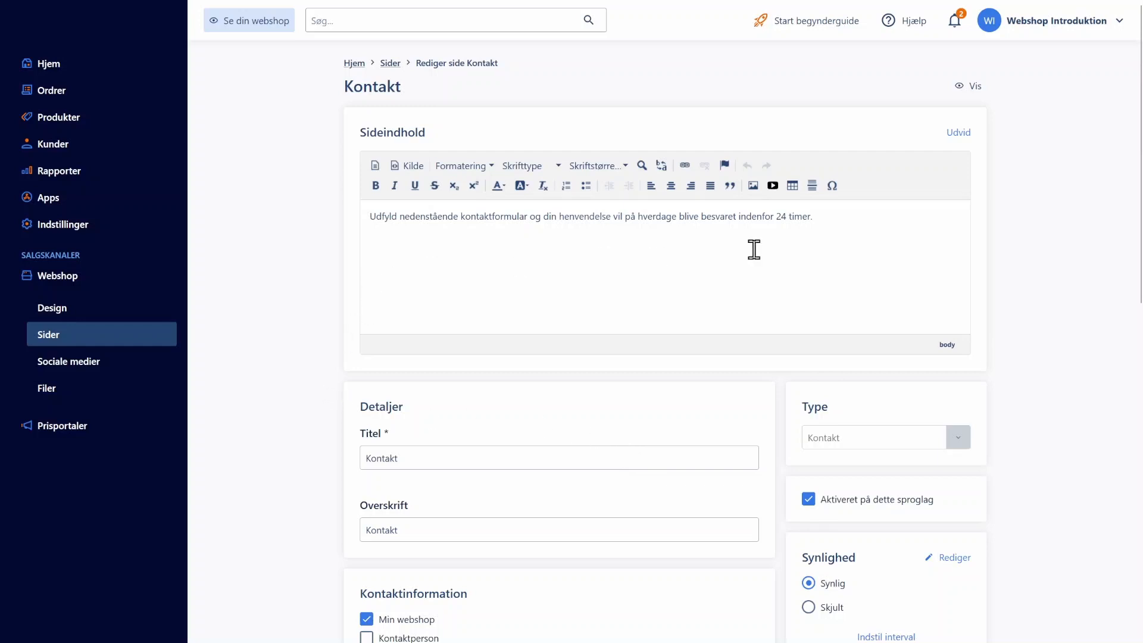
{"action": "scroll", "coordinate": [490, 292], "scroll_direction": "down", "scroll_amount": 3}
{"action": "scroll", "coordinate": [511, 357], "scroll_direction": "down", "scroll_amount": 3}
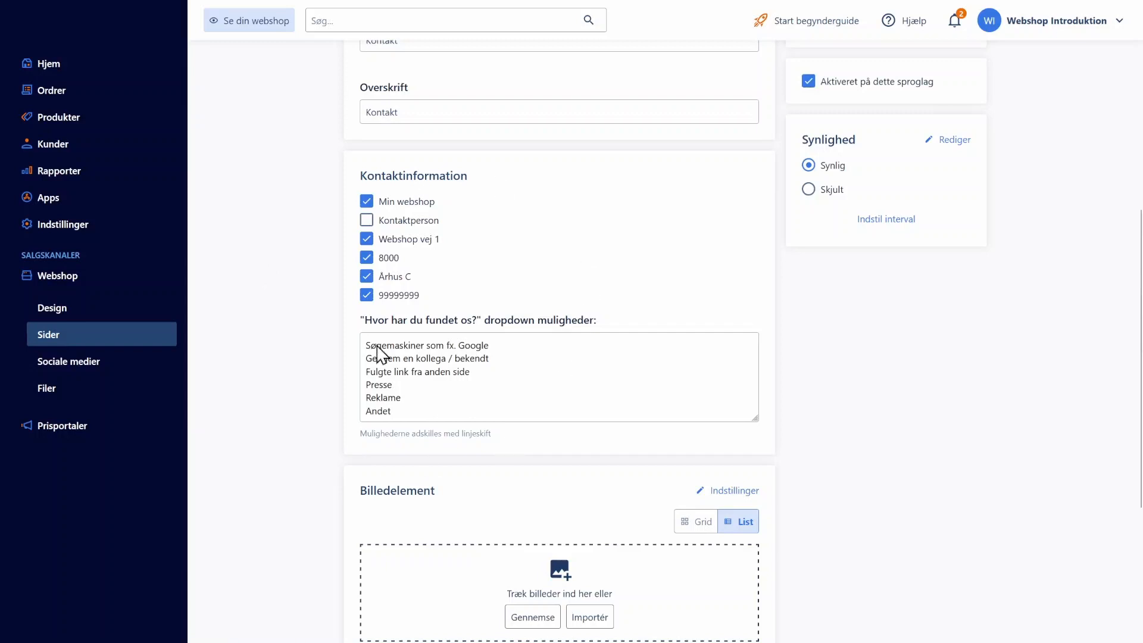
{"action": "scroll", "coordinate": [832, 426], "scroll_direction": "up", "scroll_amount": 6}
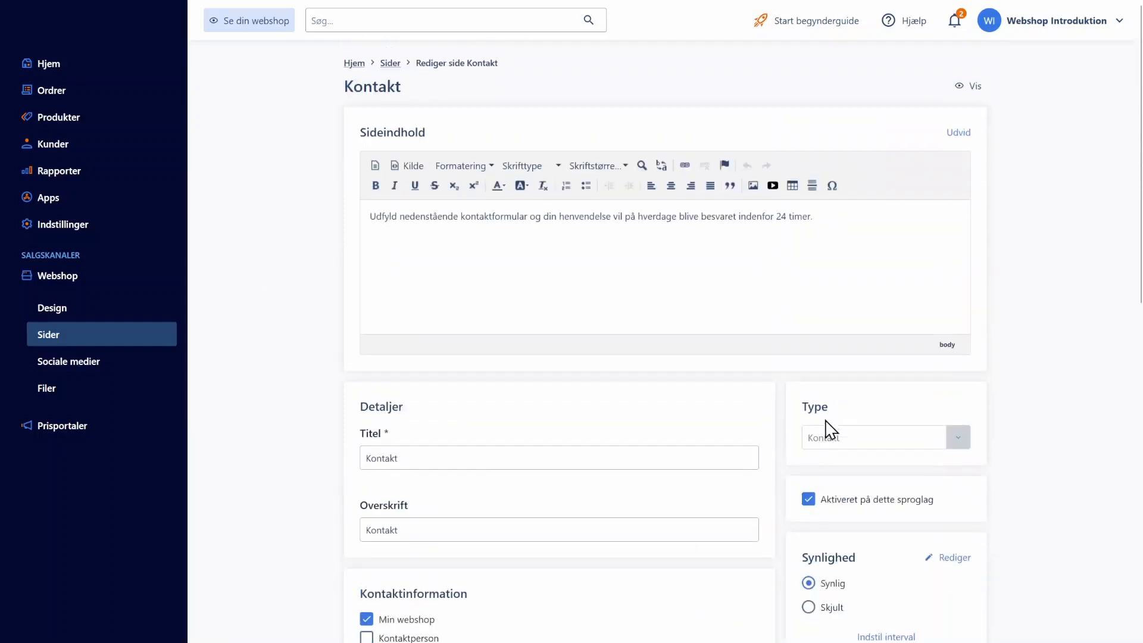
View the Kontakt page on the live webshop, close it and return to the Sider overview.
{"action": "left_click", "coordinate": [977, 88]}
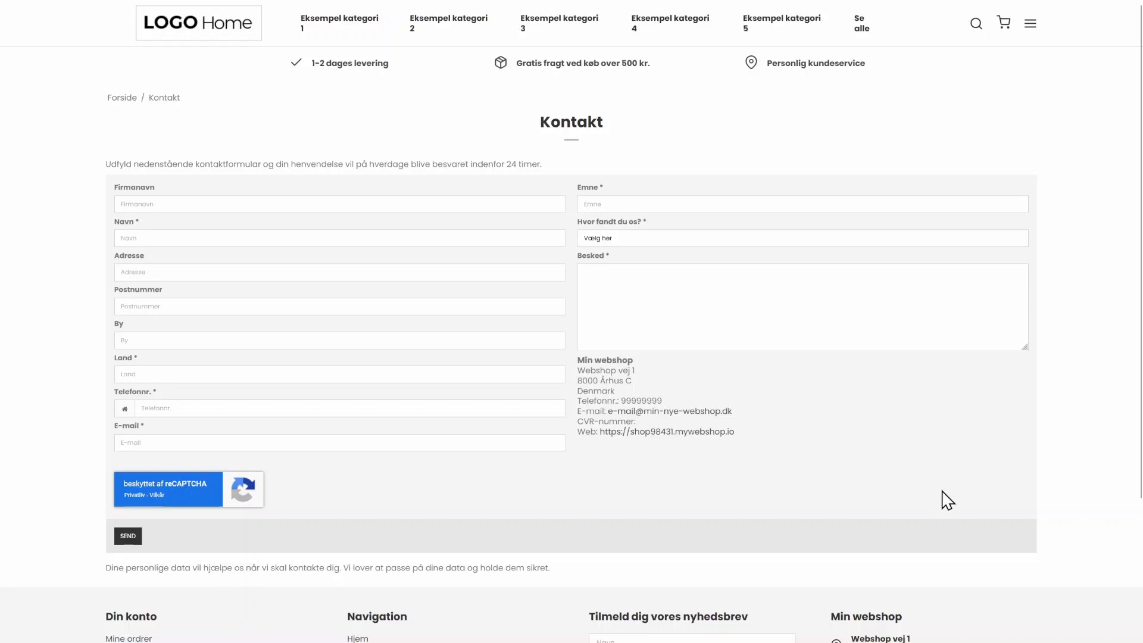
{"action": "key", "text": "ctrl+w"}
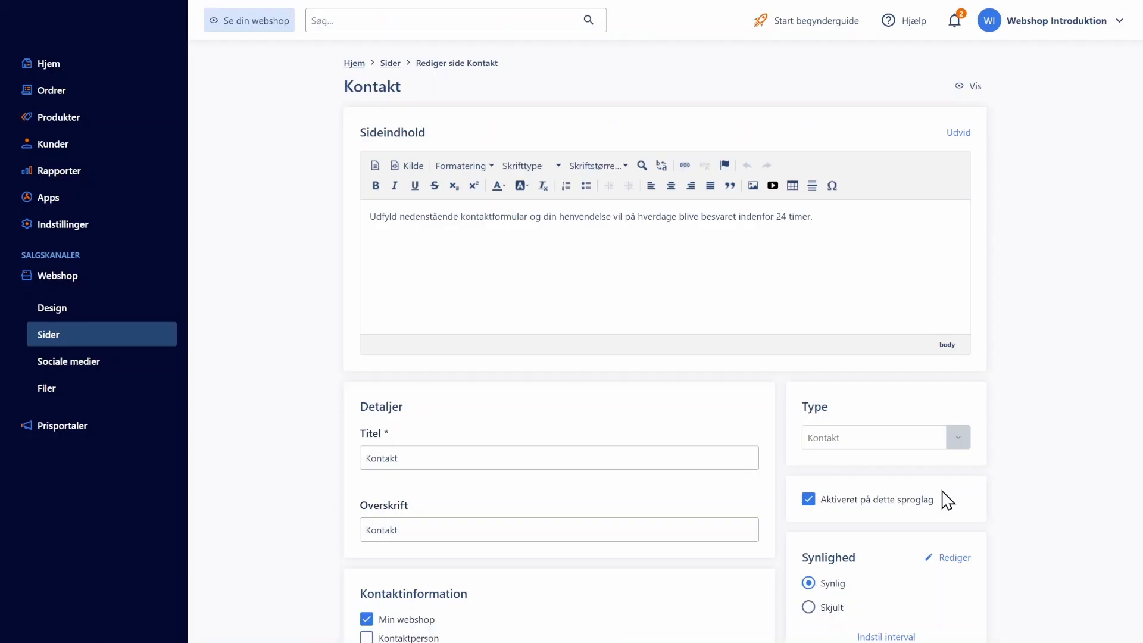
{"action": "left_click", "coordinate": [390, 64]}
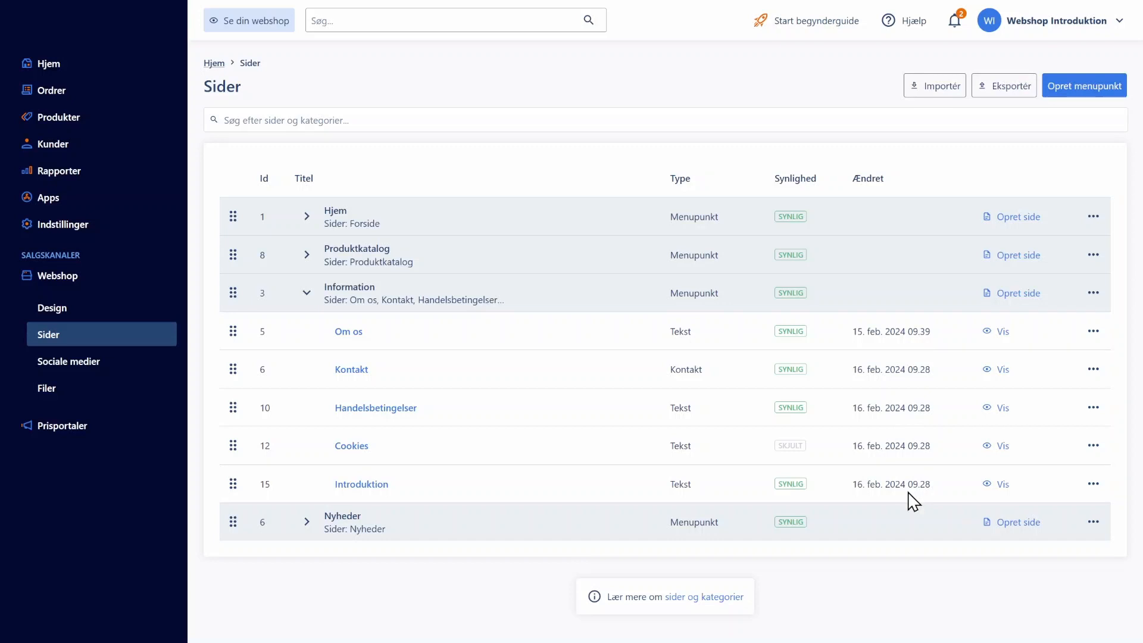
View the Om os page on the live webshop, close it and show the available actions for that page.
{"action": "left_click", "coordinate": [993, 338]}
{"action": "left_click", "coordinate": [997, 333]}
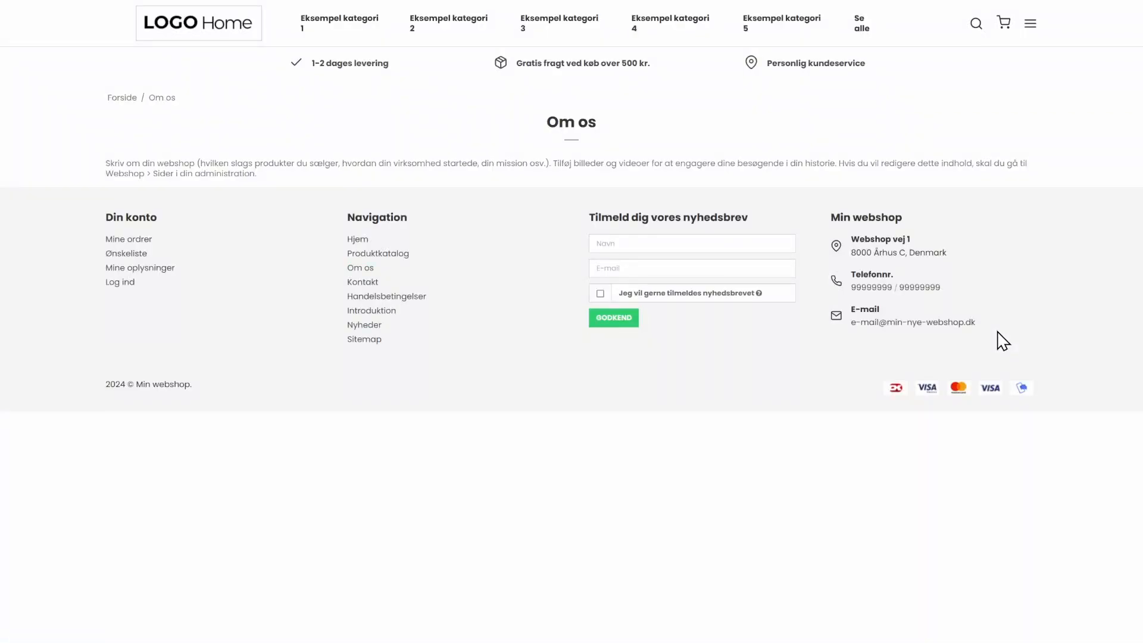
{"action": "key", "text": "ctrl+w"}
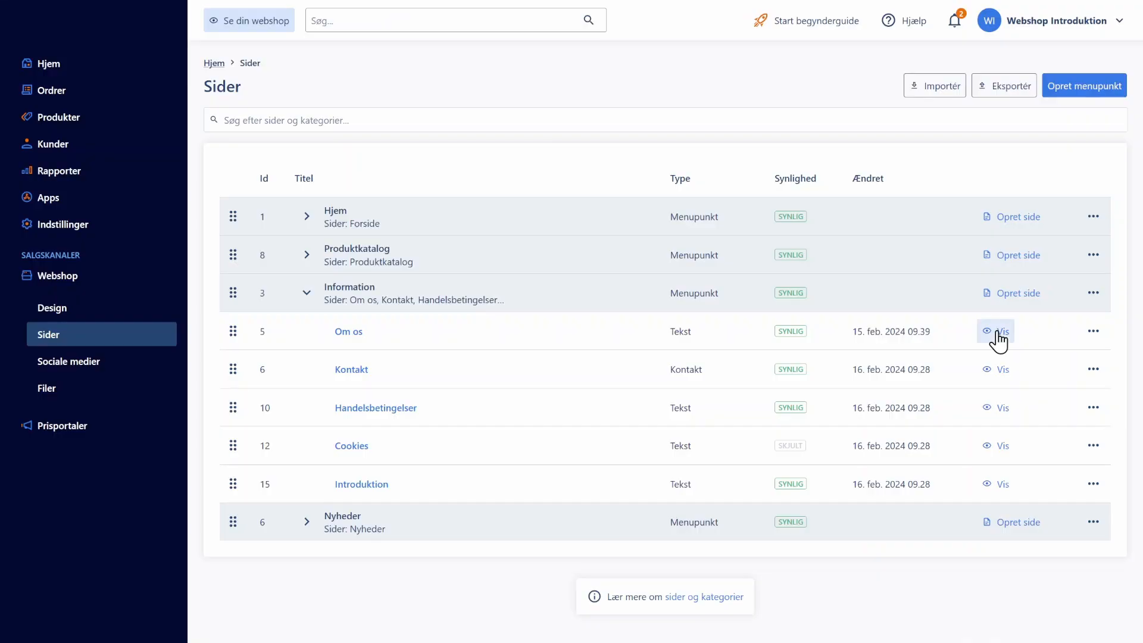
{"action": "left_click", "coordinate": [1091, 332]}
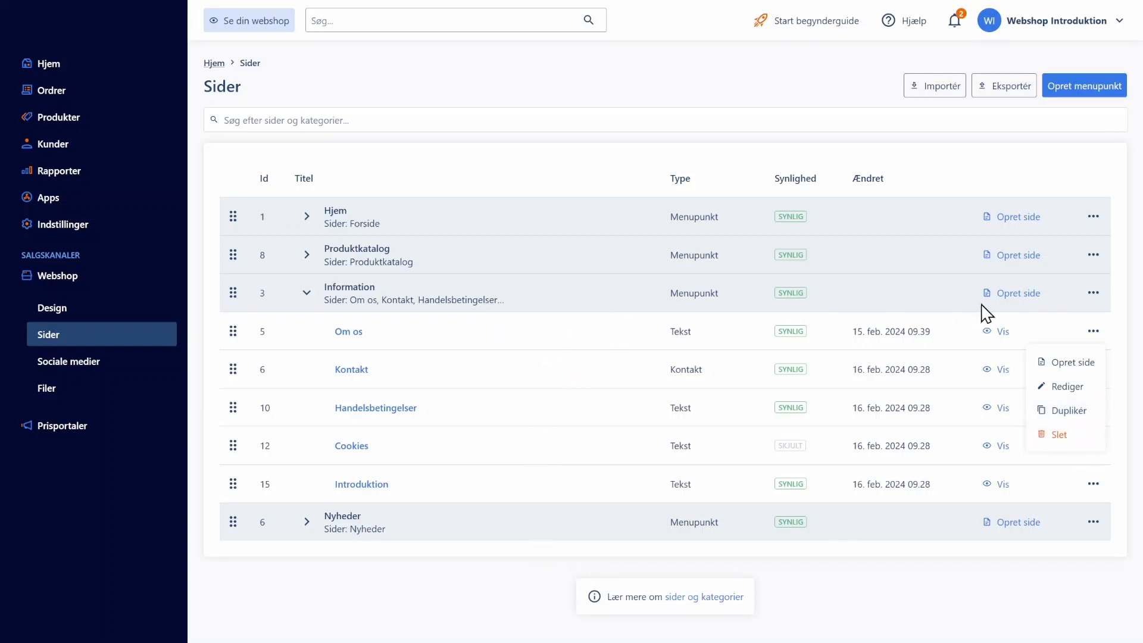
Start a new page under the Information menu item, look through the page types and choose Tekst.
{"action": "left_click", "coordinate": [1014, 300]}
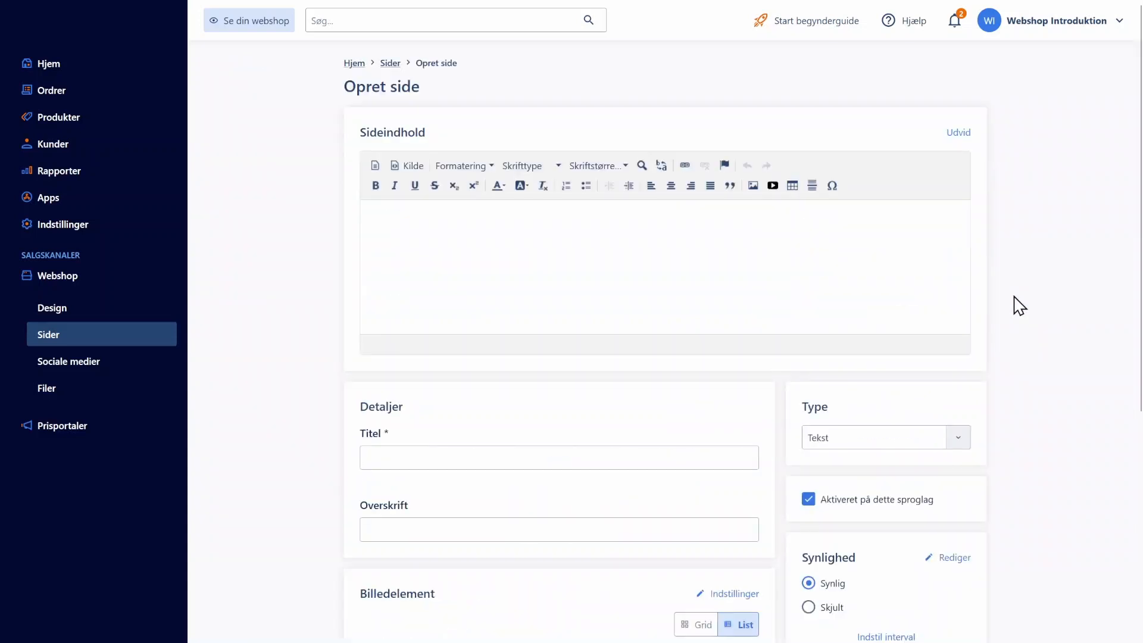
{"action": "left_click", "coordinate": [955, 440]}
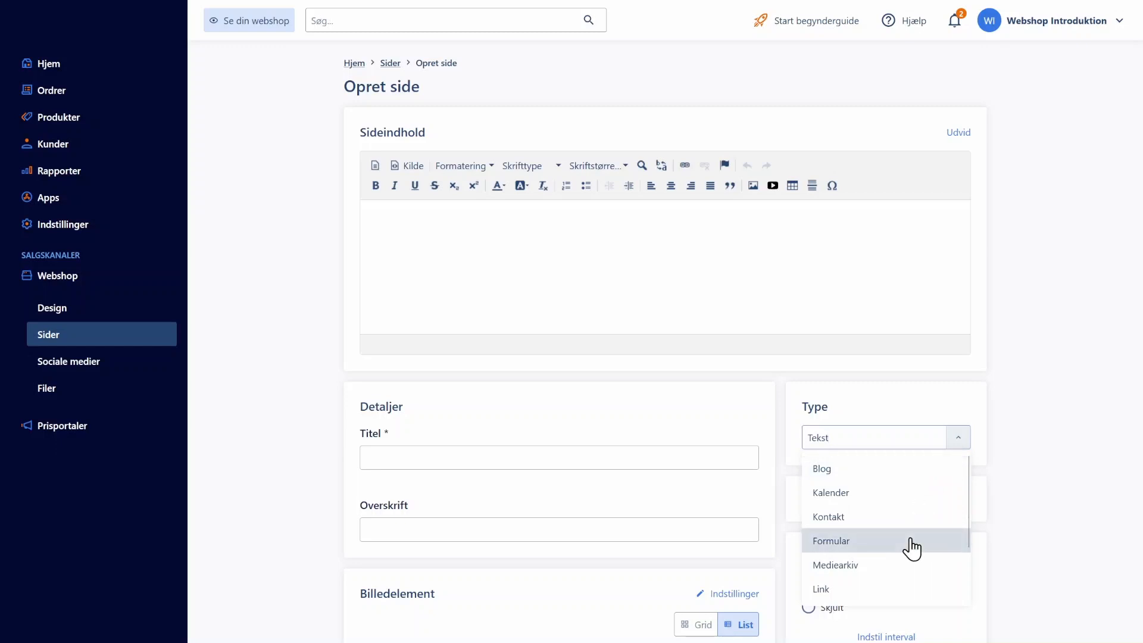
{"action": "scroll", "coordinate": [910, 545], "scroll_direction": "down", "scroll_amount": 2}
{"action": "scroll", "coordinate": [904, 581], "scroll_direction": "up", "scroll_amount": 2}
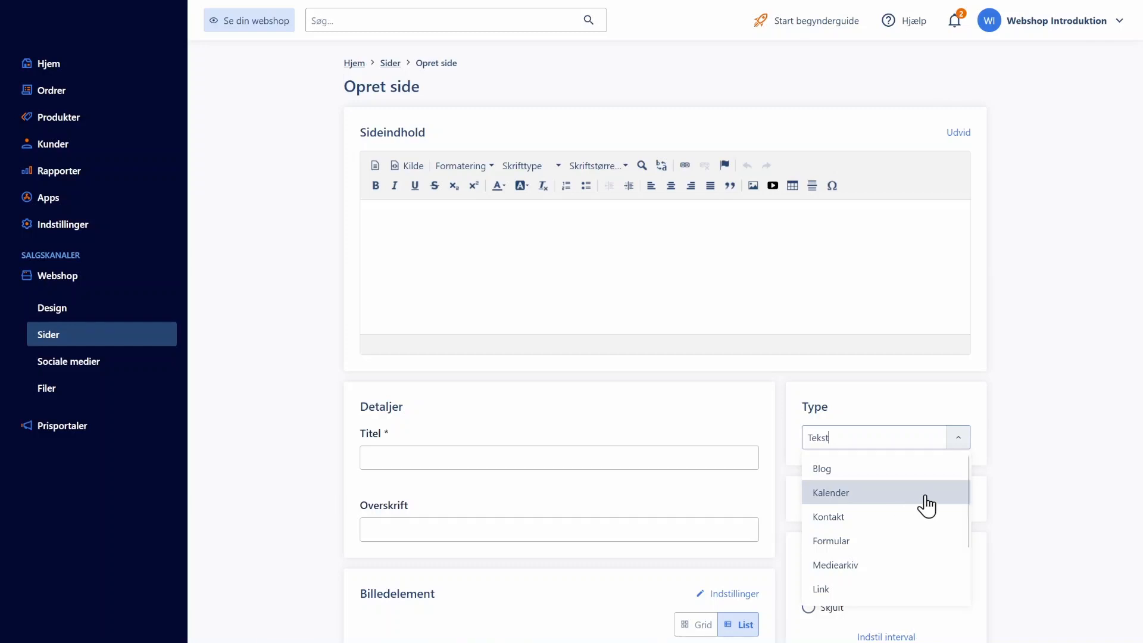
{"action": "scroll", "coordinate": [925, 509], "scroll_direction": "down", "scroll_amount": 2}
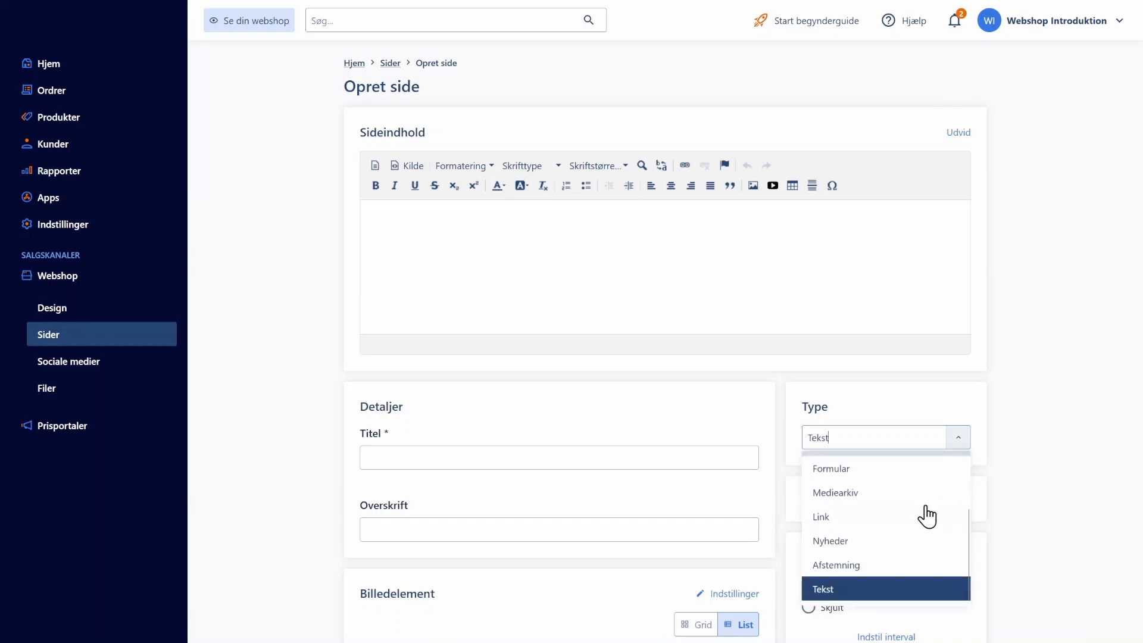
{"action": "left_click", "coordinate": [865, 593]}
Review the new page's visibility settings for each customer group and its visibility interval options.
{"action": "scroll", "coordinate": [1082, 395], "scroll_direction": "down", "scroll_amount": 5}
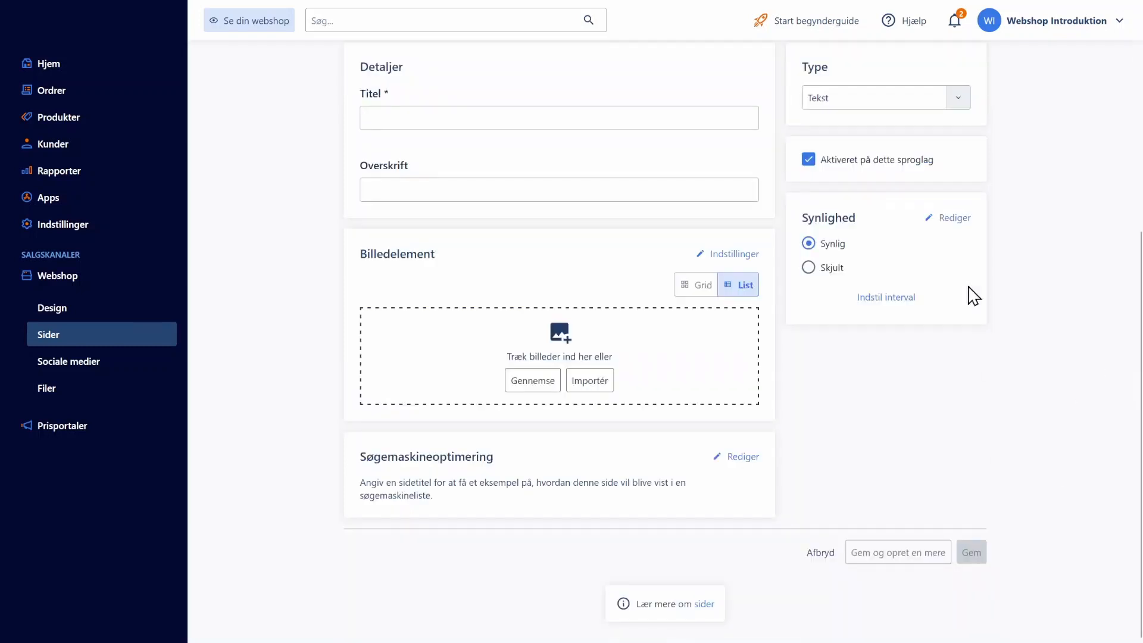
{"action": "left_click", "coordinate": [955, 217]}
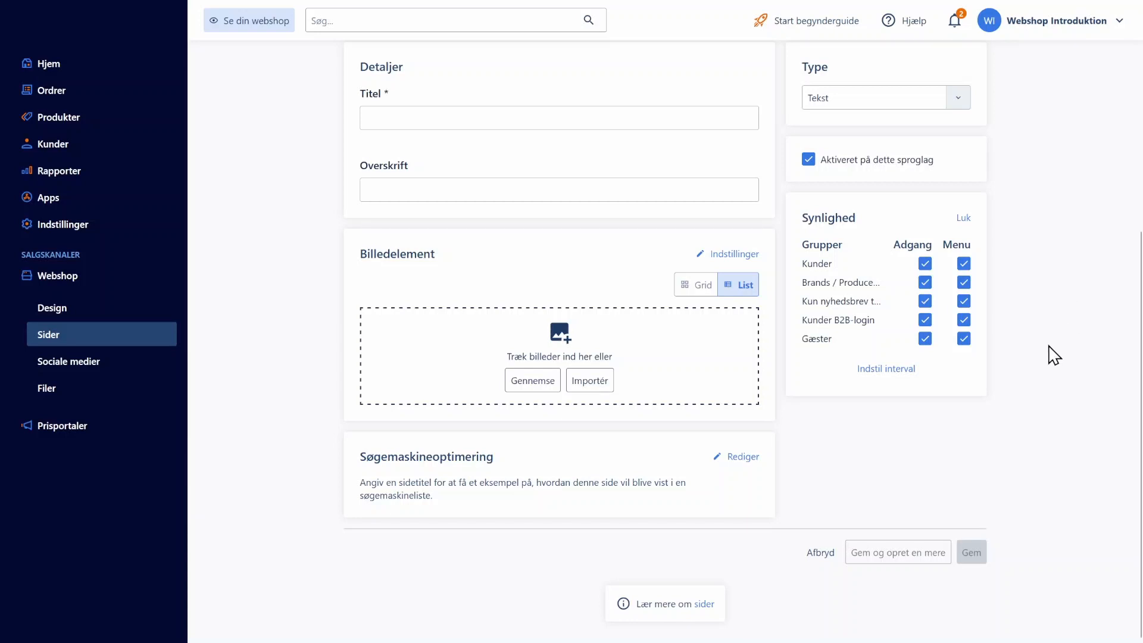
{"action": "left_click", "coordinate": [915, 369]}
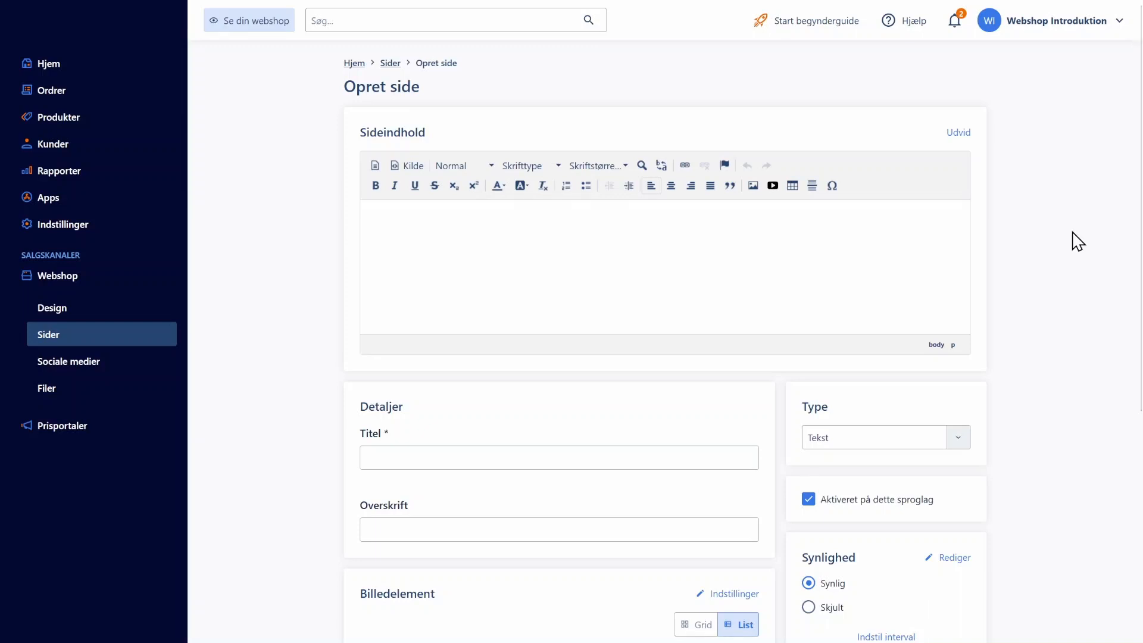
Look through the new page's content editor, title and heading fields, image element and search engine section.
{"action": "left_click", "coordinate": [542, 249]}
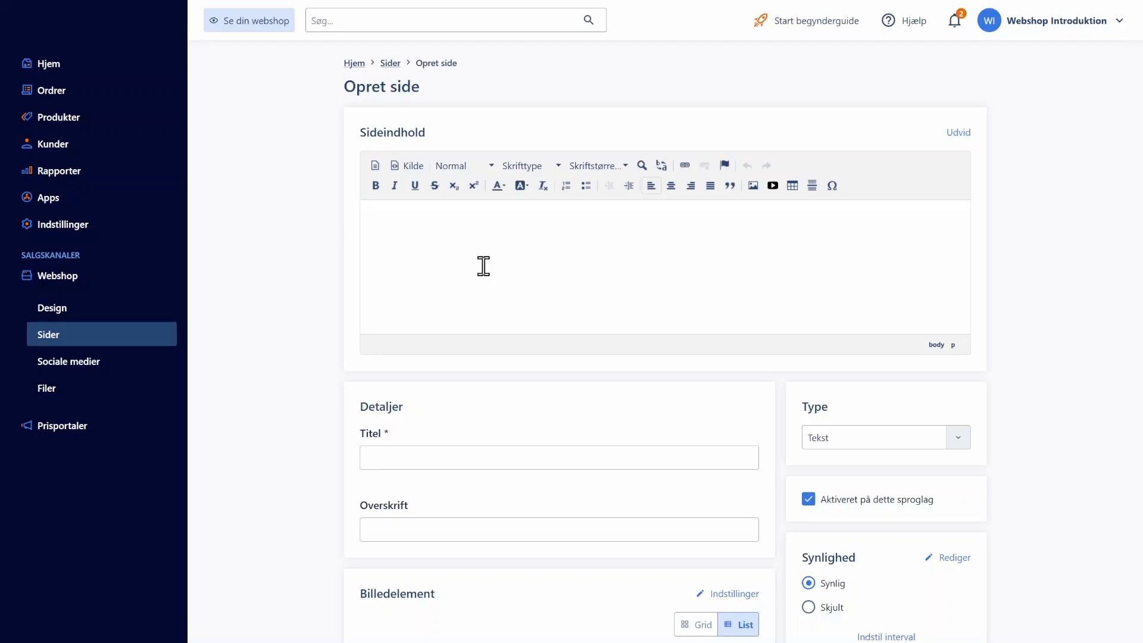
{"action": "scroll", "coordinate": [483, 266], "scroll_direction": "down", "scroll_amount": 3}
{"action": "left_click", "coordinate": [421, 248]}
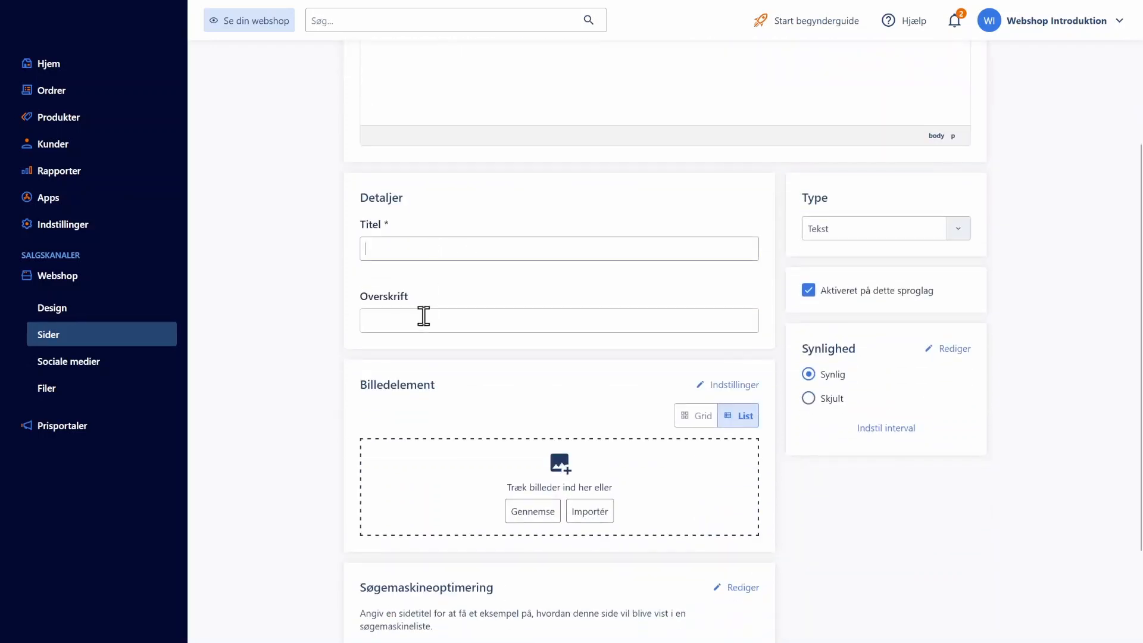
{"action": "scroll", "coordinate": [316, 333], "scroll_direction": "down", "scroll_amount": 2}
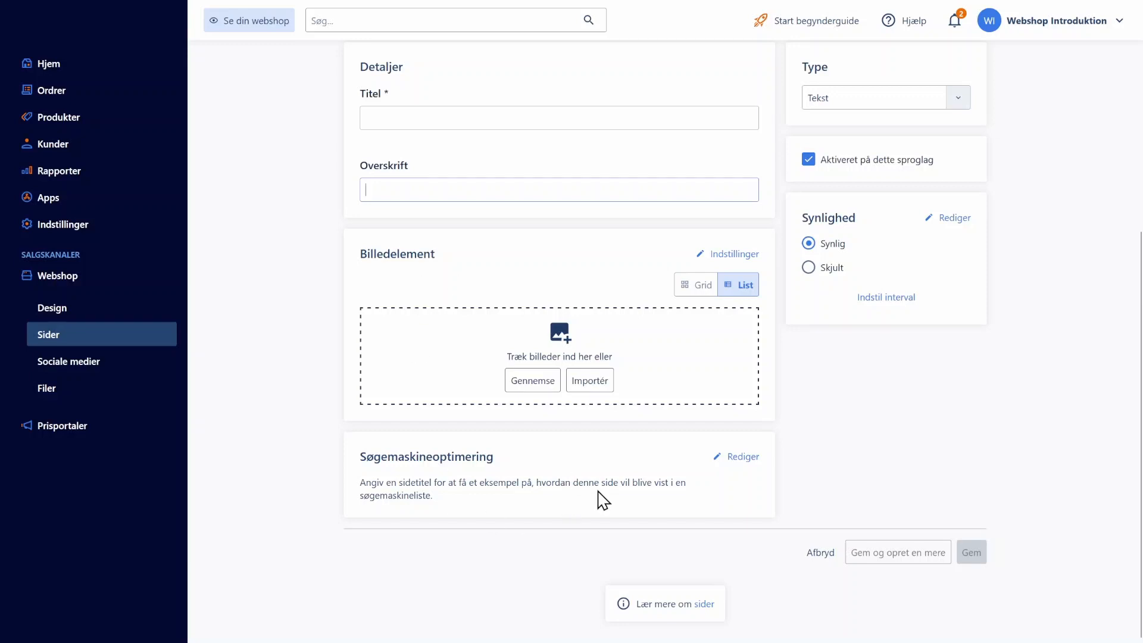
{"action": "scroll", "coordinate": [602, 498], "scroll_direction": "up", "scroll_amount": 5}
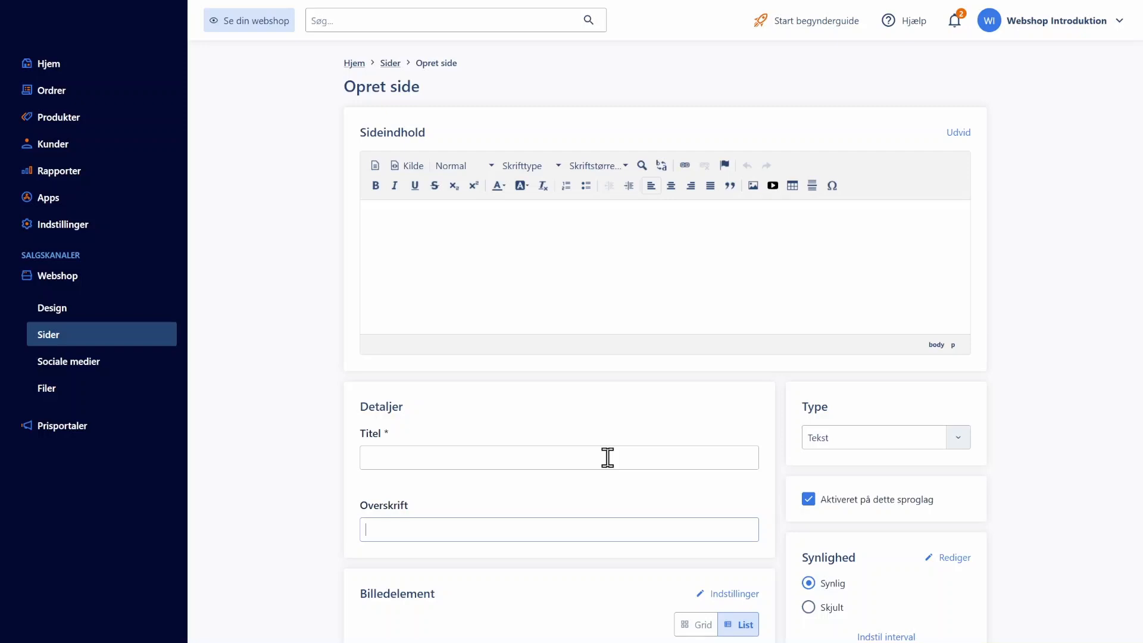
Expand the new page's search engine optimisation settings and examine the title, description, link and canonical link fields.
{"action": "left_click", "coordinate": [582, 265]}
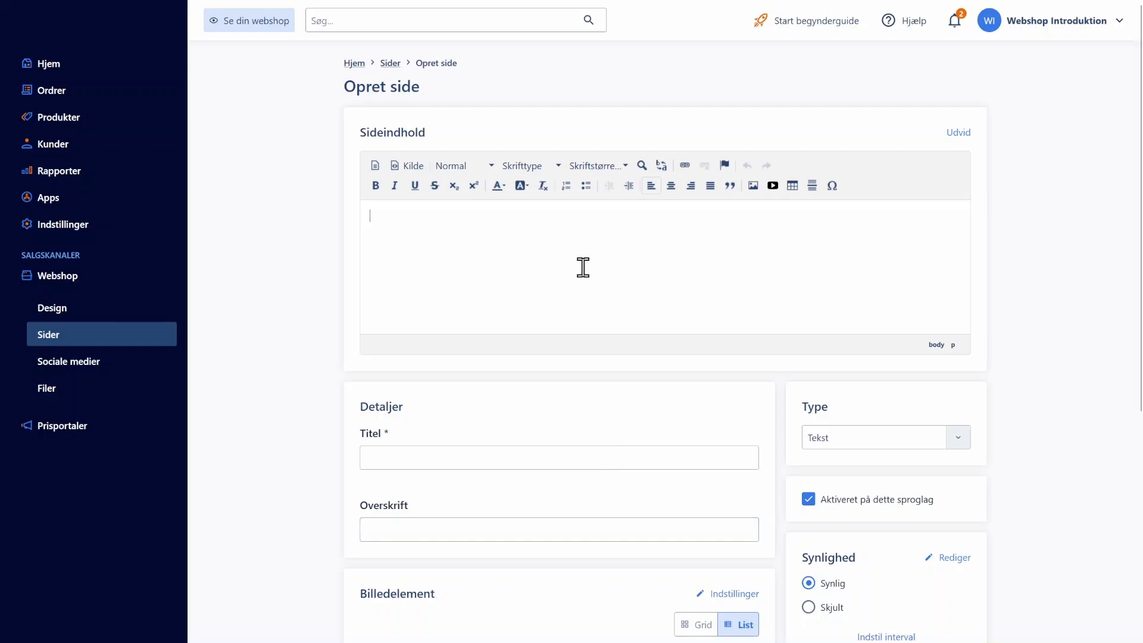
{"action": "scroll", "coordinate": [582, 274], "scroll_direction": "down", "scroll_amount": 5}
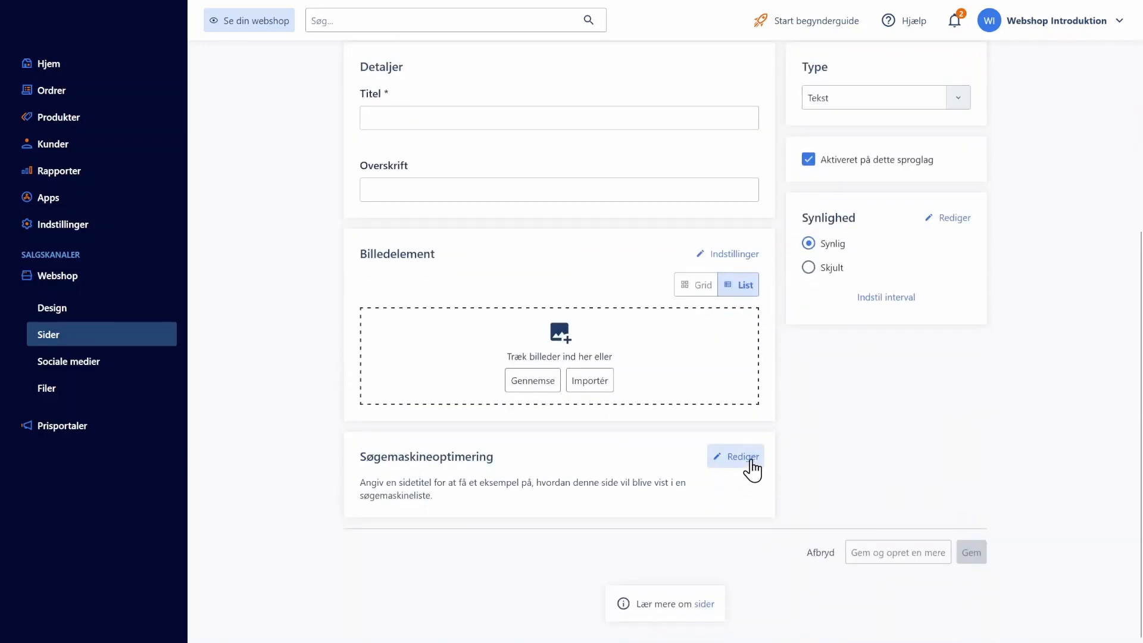
{"action": "left_click", "coordinate": [738, 456]}
{"action": "scroll", "coordinate": [798, 496], "scroll_direction": "down", "scroll_amount": 5}
{"action": "left_click", "coordinate": [410, 366]}
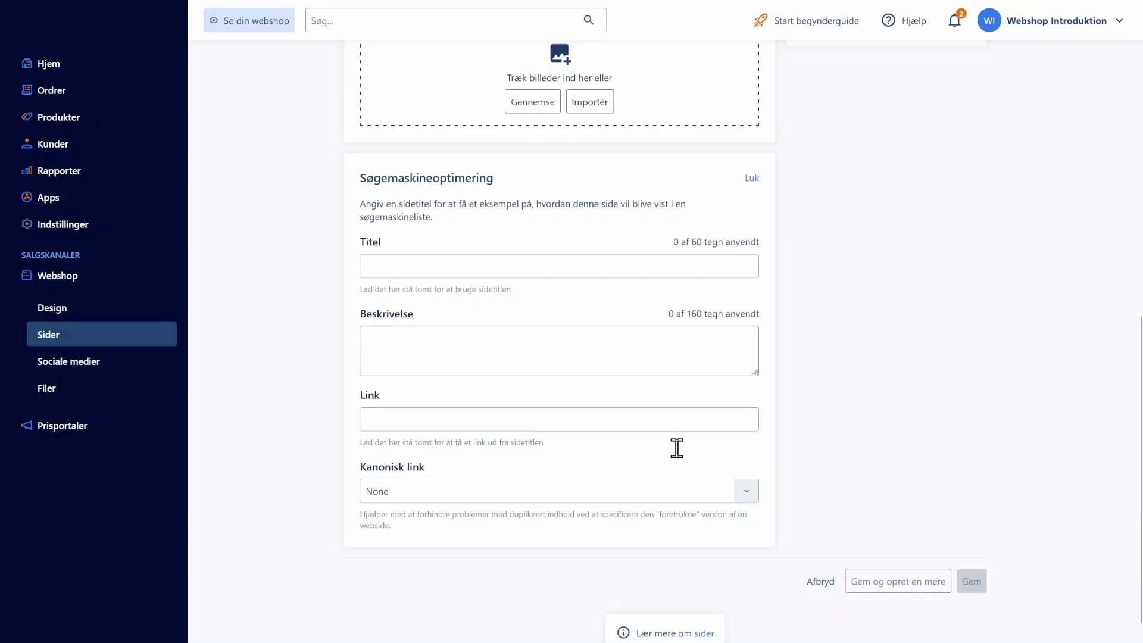
Go over the new page's heading and content fields and its search engine description once more.
{"action": "scroll", "coordinate": [771, 413], "scroll_direction": "up", "scroll_amount": 10}
{"action": "left_click", "coordinate": [612, 527]}
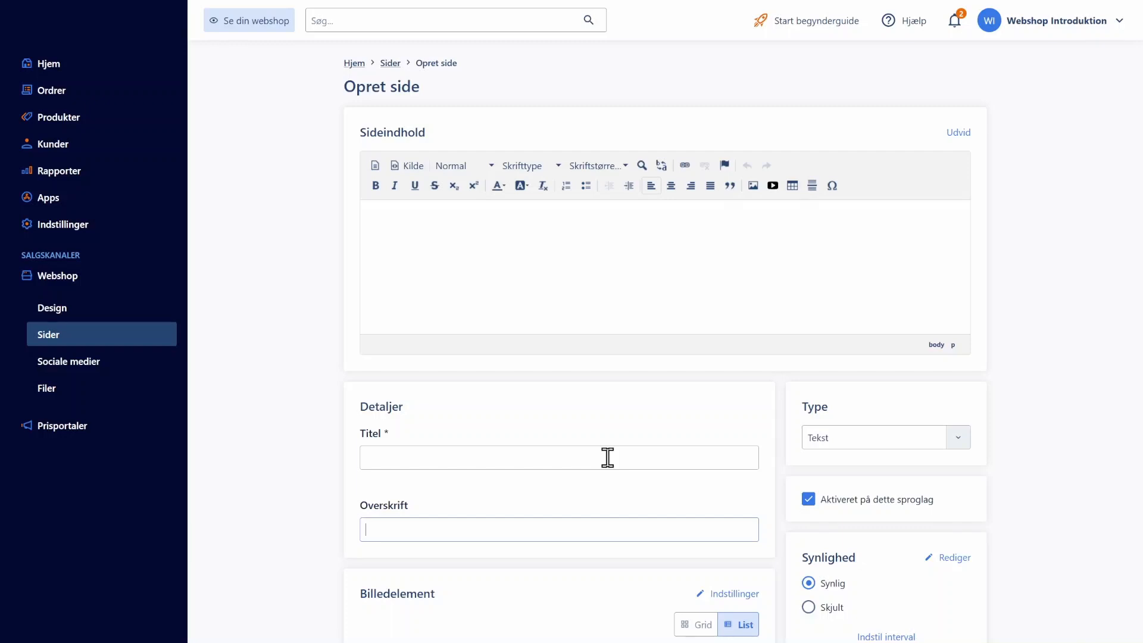
{"action": "left_click", "coordinate": [583, 267]}
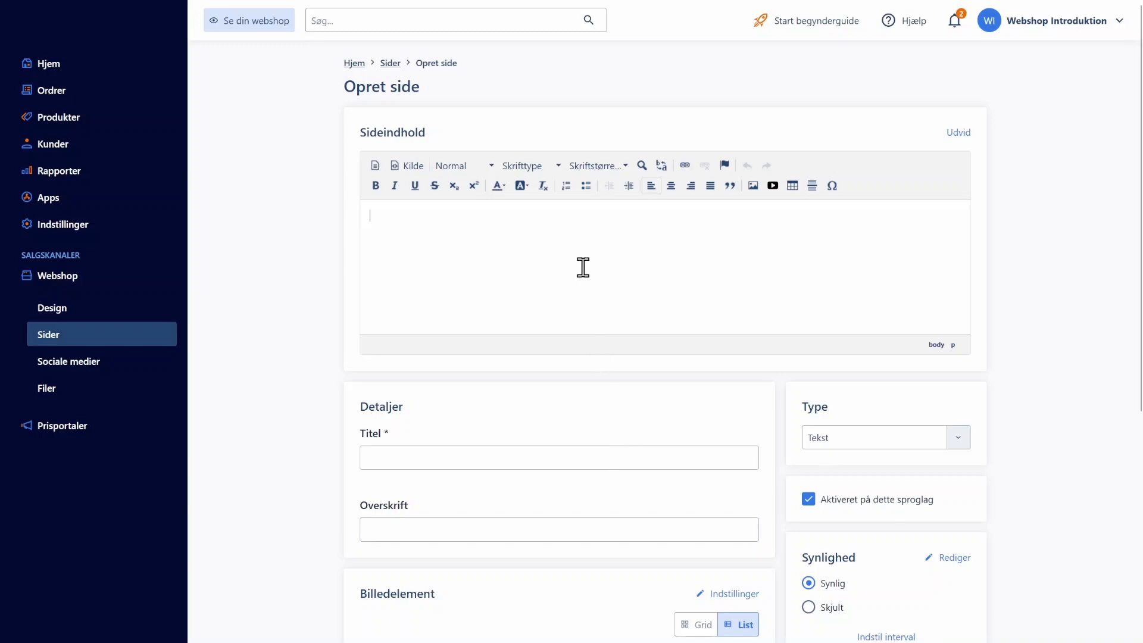
{"action": "scroll", "coordinate": [583, 271], "scroll_direction": "down", "scroll_amount": 5}
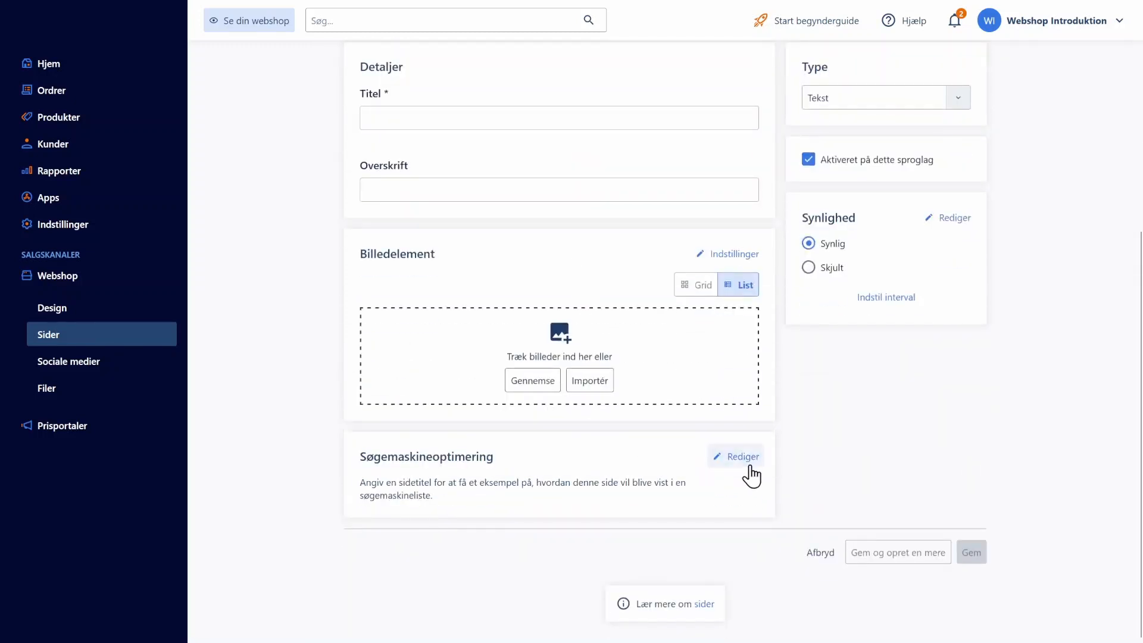
{"action": "left_click", "coordinate": [749, 457]}
{"action": "scroll", "coordinate": [801, 498], "scroll_direction": "down", "scroll_amount": 5}
{"action": "left_click", "coordinate": [410, 362]}
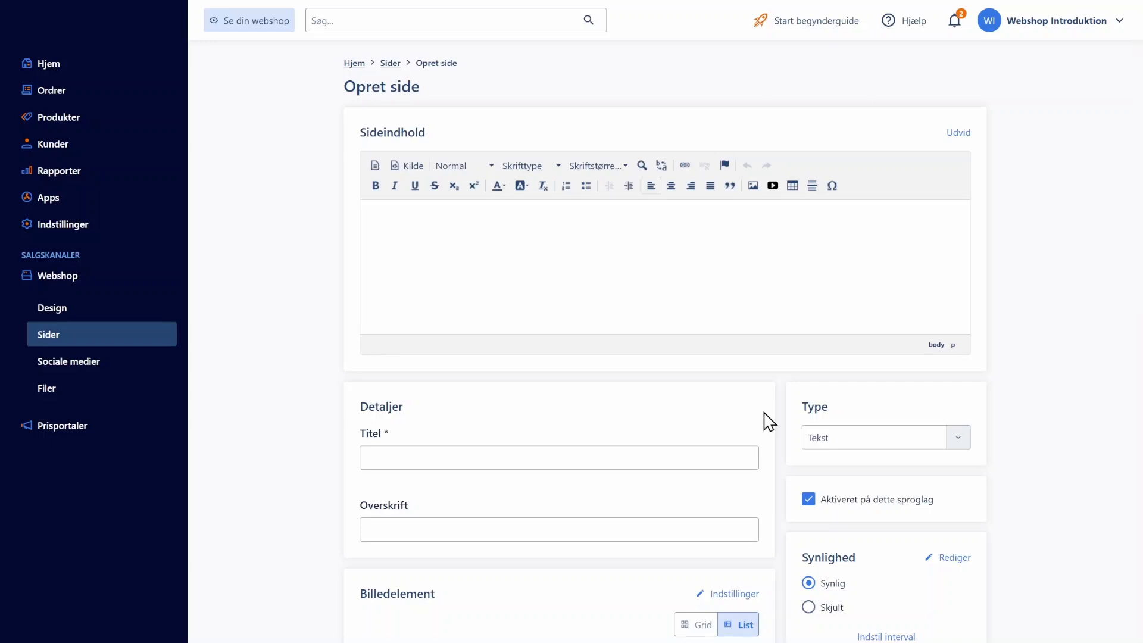
Enter "Mit indhold" as the page content, "Min side" as the title and "Min overskrift" as the heading.
{"action": "left_click", "coordinate": [640, 271]}
{"action": "type", "text": "Mit indhold"}
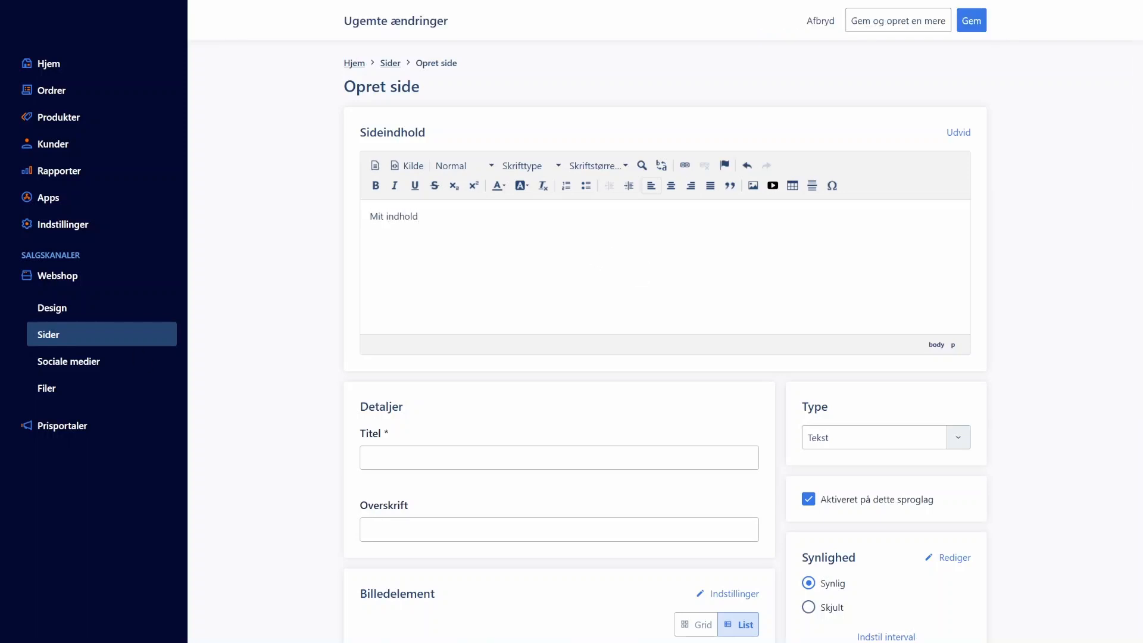
{"action": "left_click", "coordinate": [554, 463]}
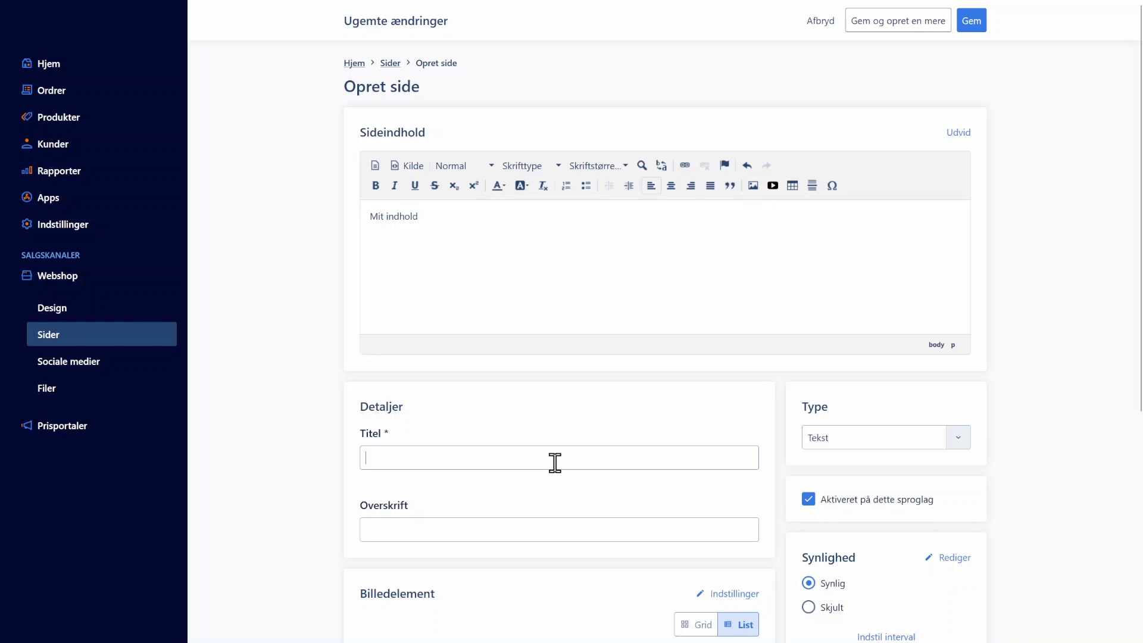
{"action": "type", "text": "Min sideMin "}
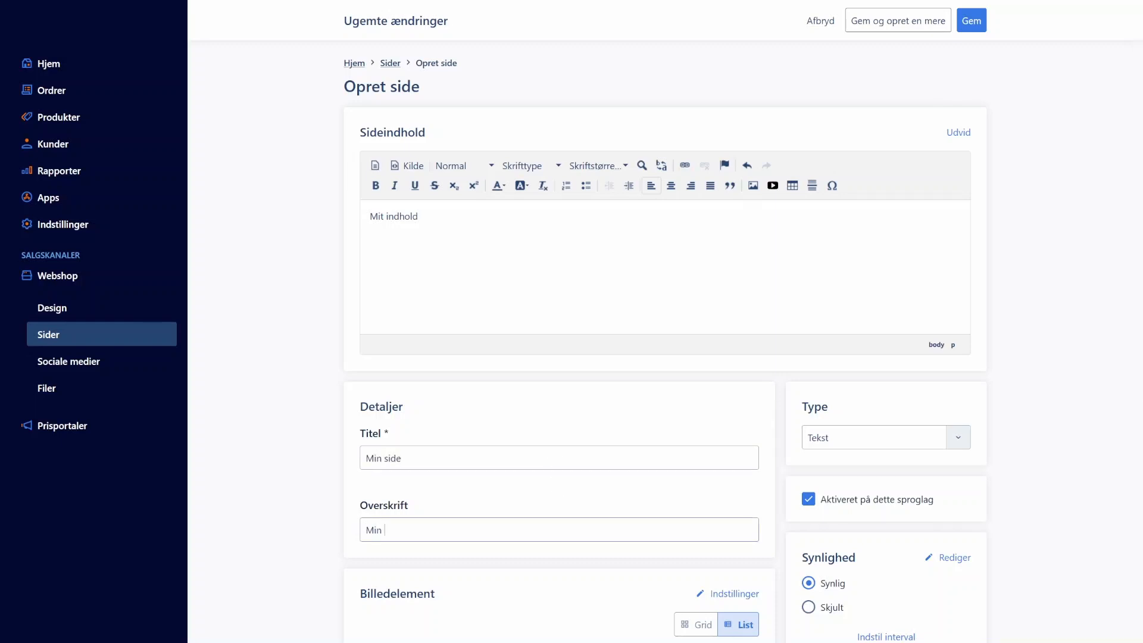
{"action": "type", "text": "overskrift"}
Add banner1.png from the file browser as the page's image element and save the new page.
{"action": "scroll", "coordinate": [1020, 278], "scroll_direction": "down", "scroll_amount": 3}
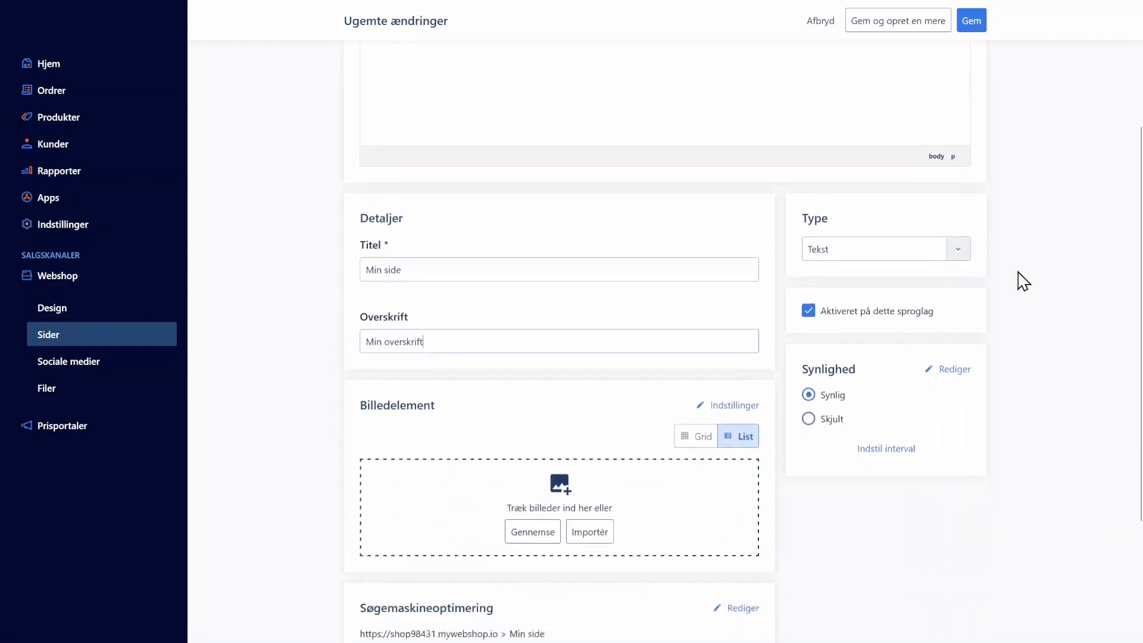
{"action": "scroll", "coordinate": [1020, 278], "scroll_direction": "down", "scroll_amount": 2}
{"action": "left_click", "coordinate": [532, 442]}
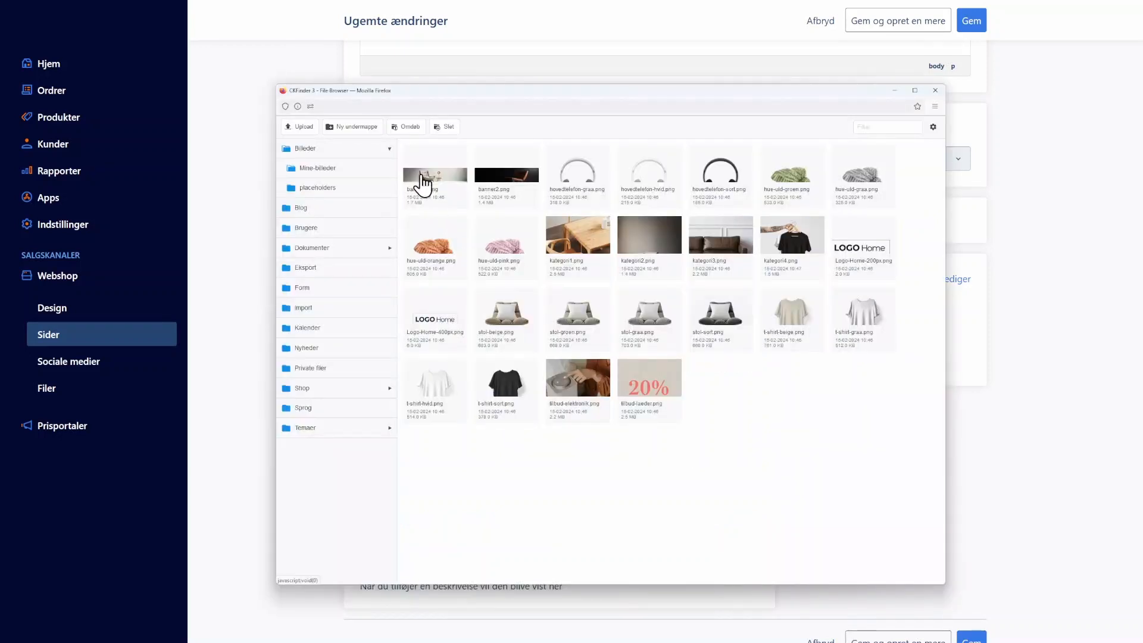
{"action": "left_click", "coordinate": [423, 184]}
{"action": "left_click", "coordinate": [295, 127]}
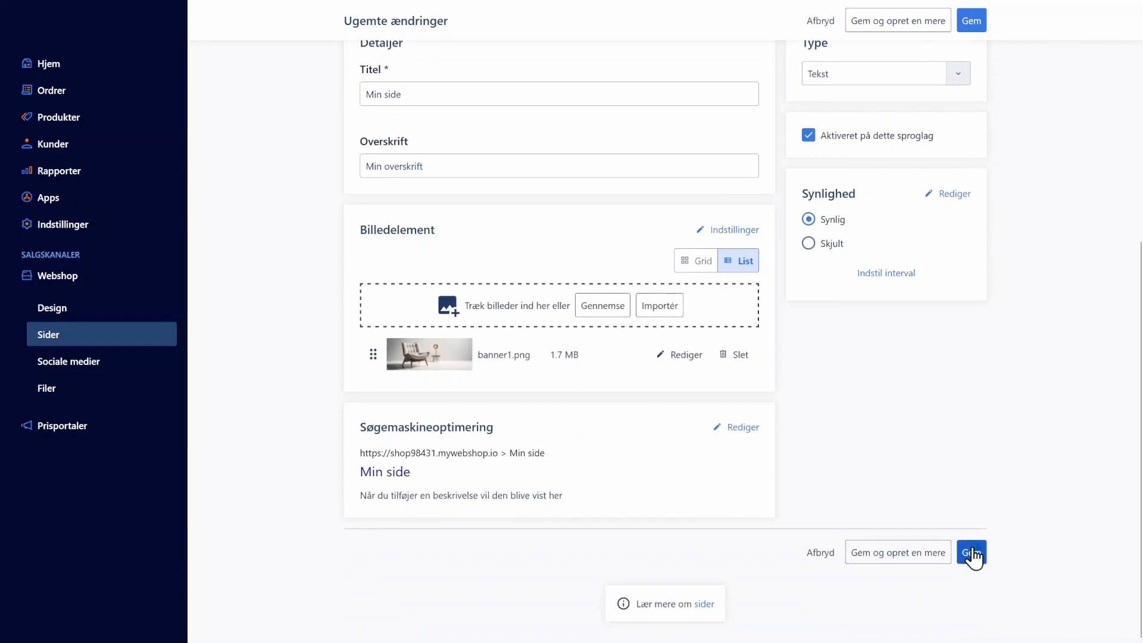
{"action": "left_click", "coordinate": [972, 554]}
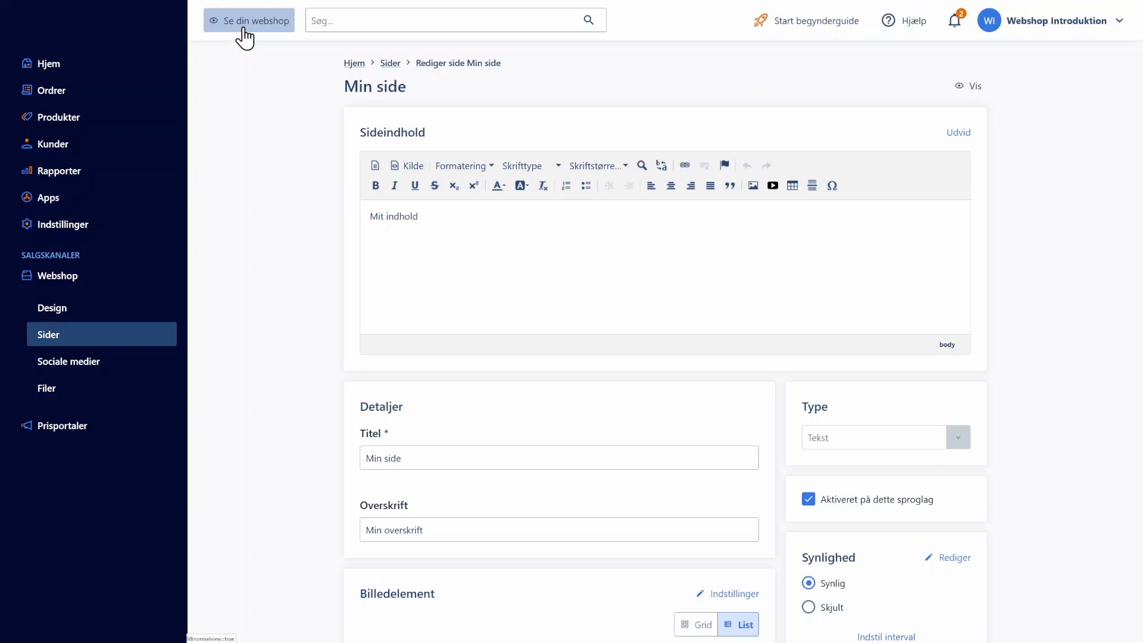
View the Min side page on the live webshop, check its heading and content text, and return to the page editor.
{"action": "left_click", "coordinate": [968, 91]}
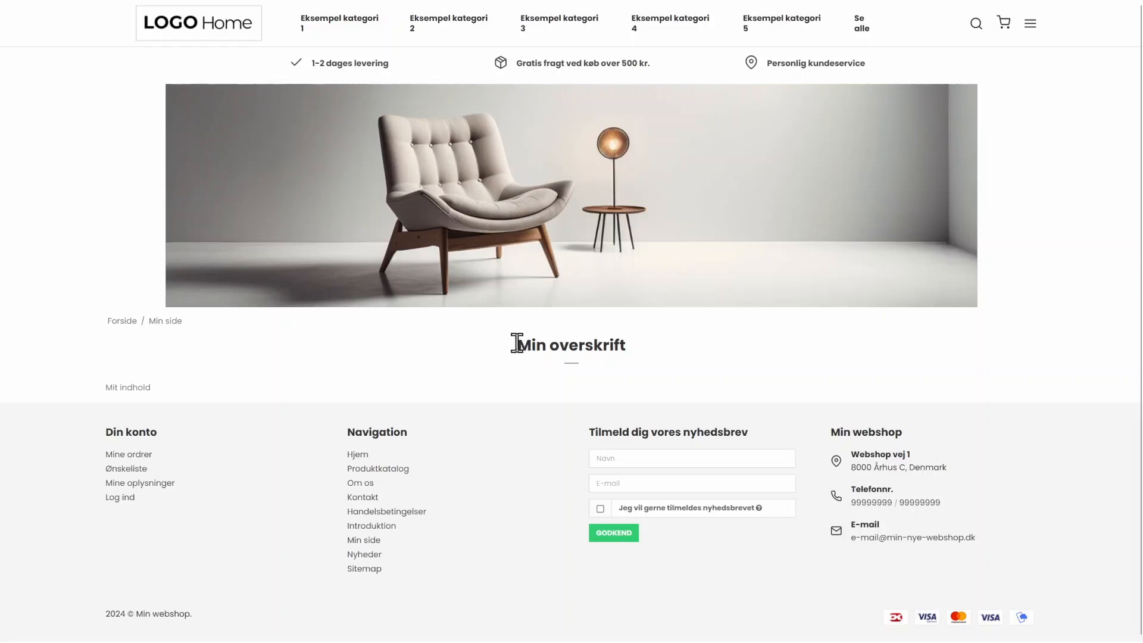
{"action": "left_click_drag", "start_coordinate": [513, 346], "coordinate": [681, 349]}
{"action": "left_click_drag", "start_coordinate": [106, 387], "coordinate": [237, 395]}
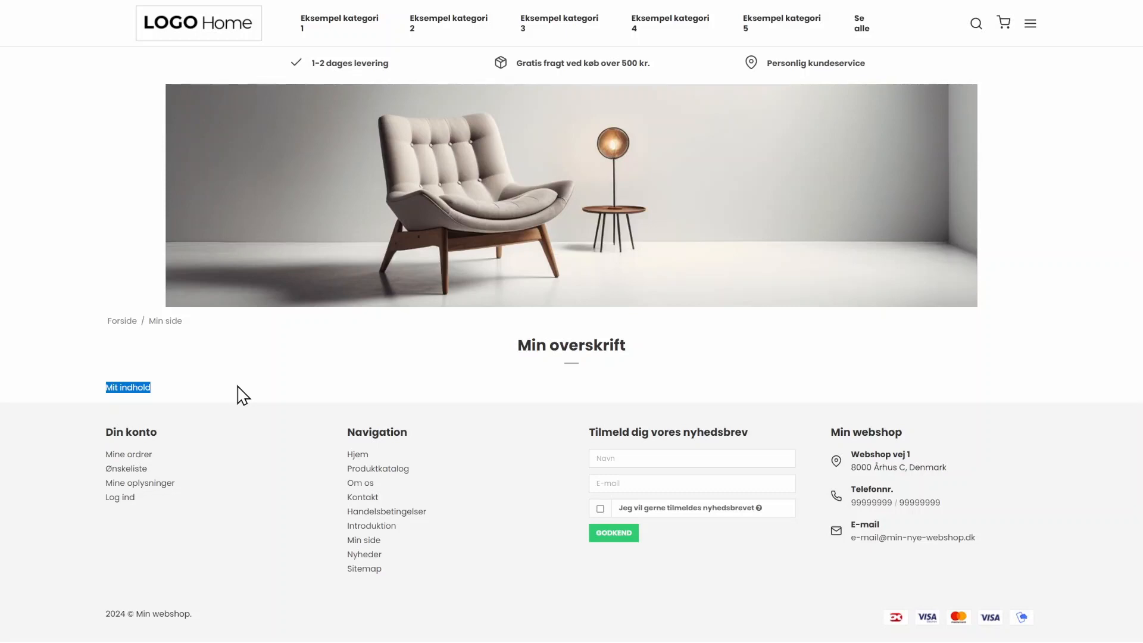
{"action": "left_click", "coordinate": [238, 393]}
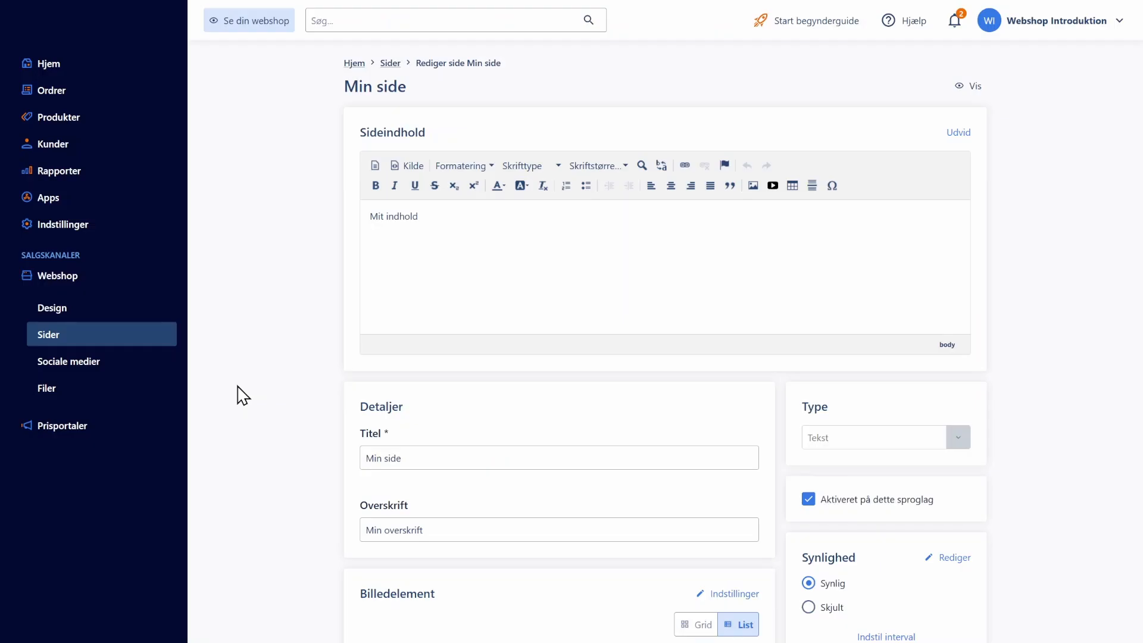
Check the Min side page's title in its details and show the page on the live webshop again.
{"action": "scroll", "coordinate": [333, 351], "scroll_direction": "down", "scroll_amount": 1}
{"action": "scroll", "coordinate": [334, 336], "scroll_direction": "down", "scroll_amount": 4}
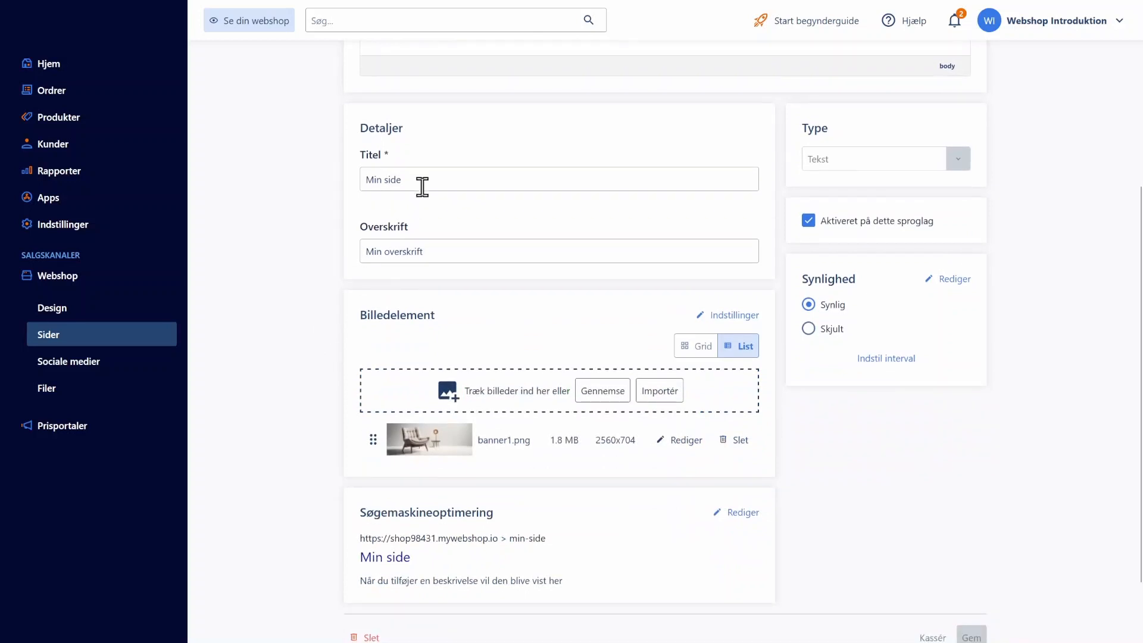
{"action": "left_click_drag", "start_coordinate": [421, 181], "coordinate": [313, 165]}
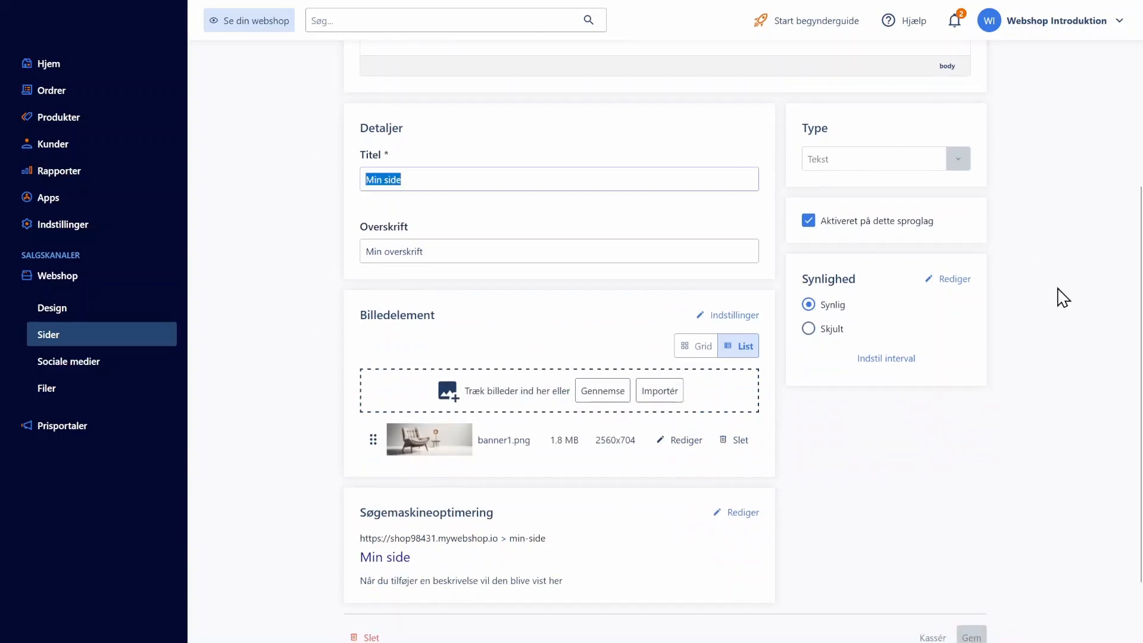
{"action": "scroll", "coordinate": [1059, 296], "scroll_direction": "up", "scroll_amount": 5}
{"action": "left_click", "coordinate": [969, 87]}
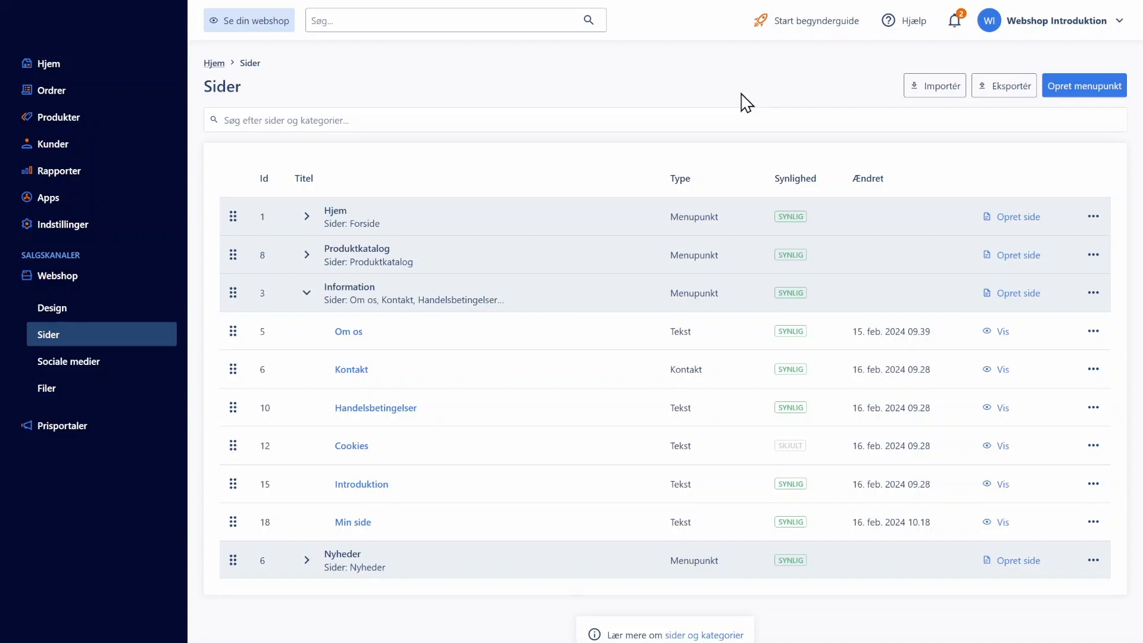
Collapse the Information menu item in the Sider overview, open the Forside page under Hjem and look at its existing text.
{"action": "left_click", "coordinate": [307, 293]}
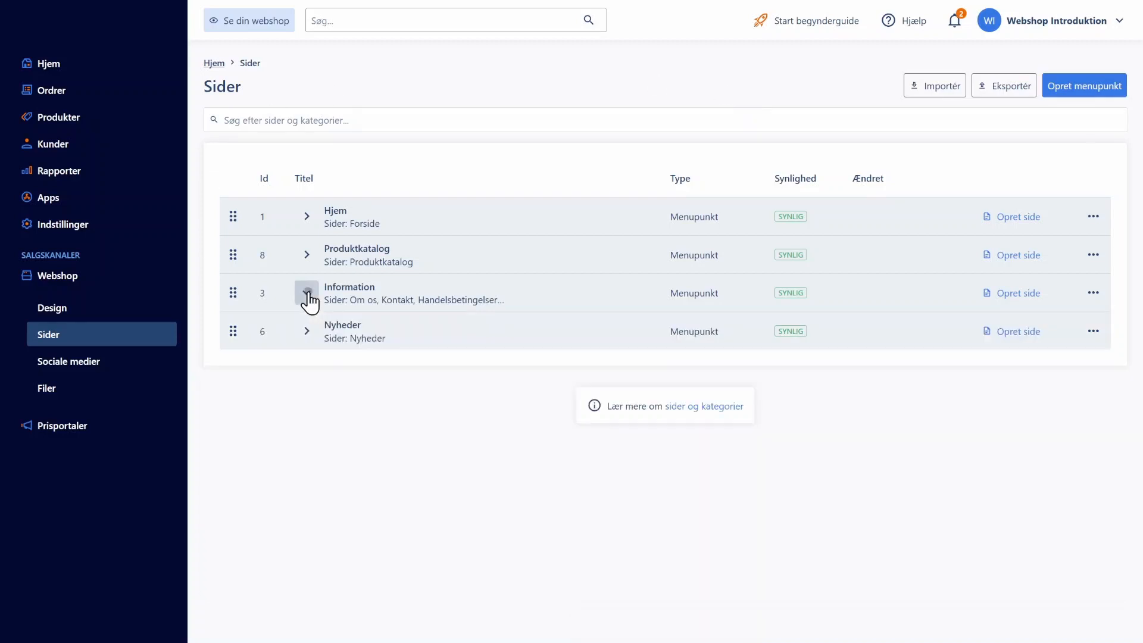
{"action": "left_click", "coordinate": [306, 218]}
{"action": "left_click", "coordinate": [355, 256]}
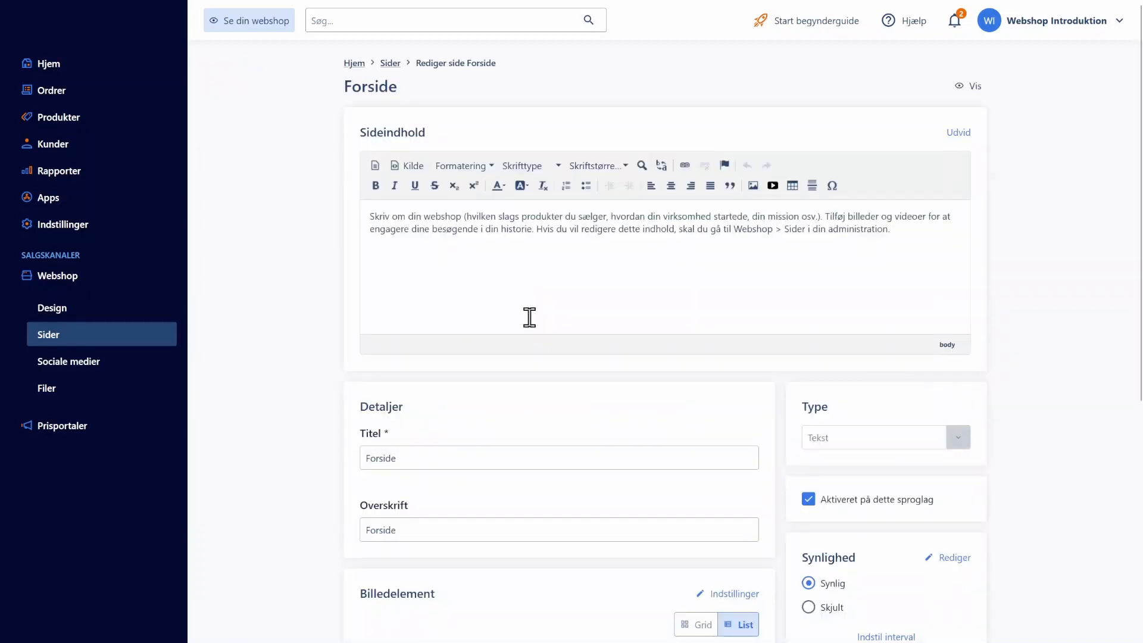
{"action": "left_click_drag", "start_coordinate": [943, 232], "coordinate": [375, 217]}
Insert the image kategori1.png on a new line below the Forside page's text and save the page.
{"action": "left_click", "coordinate": [921, 233]}
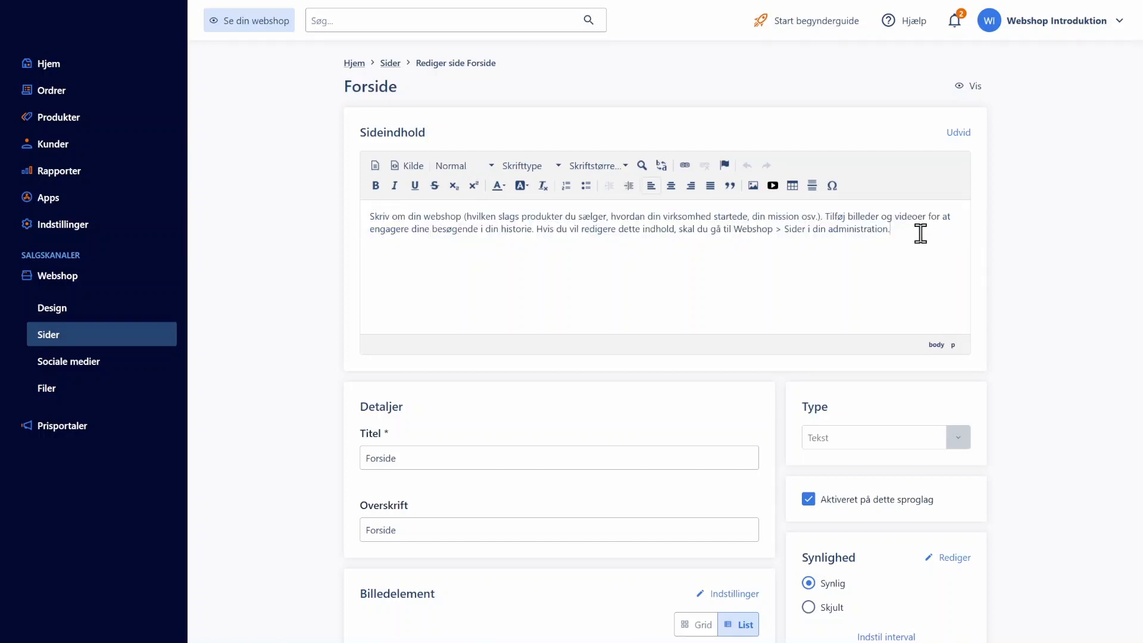
{"action": "key", "text": "Return"}
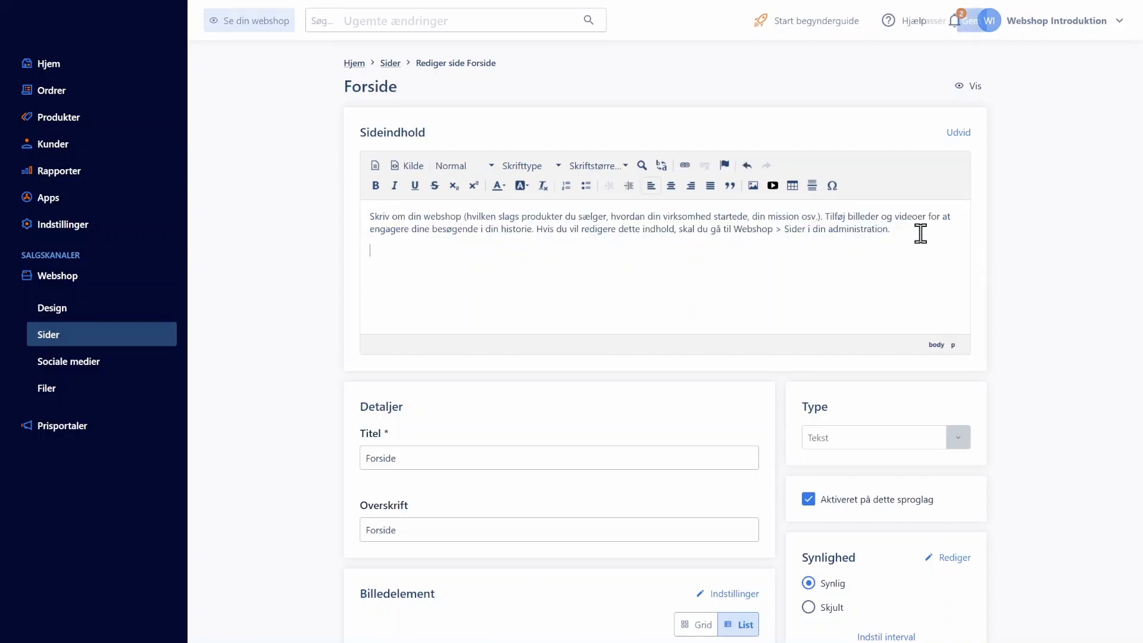
{"action": "left_click", "coordinate": [754, 187]}
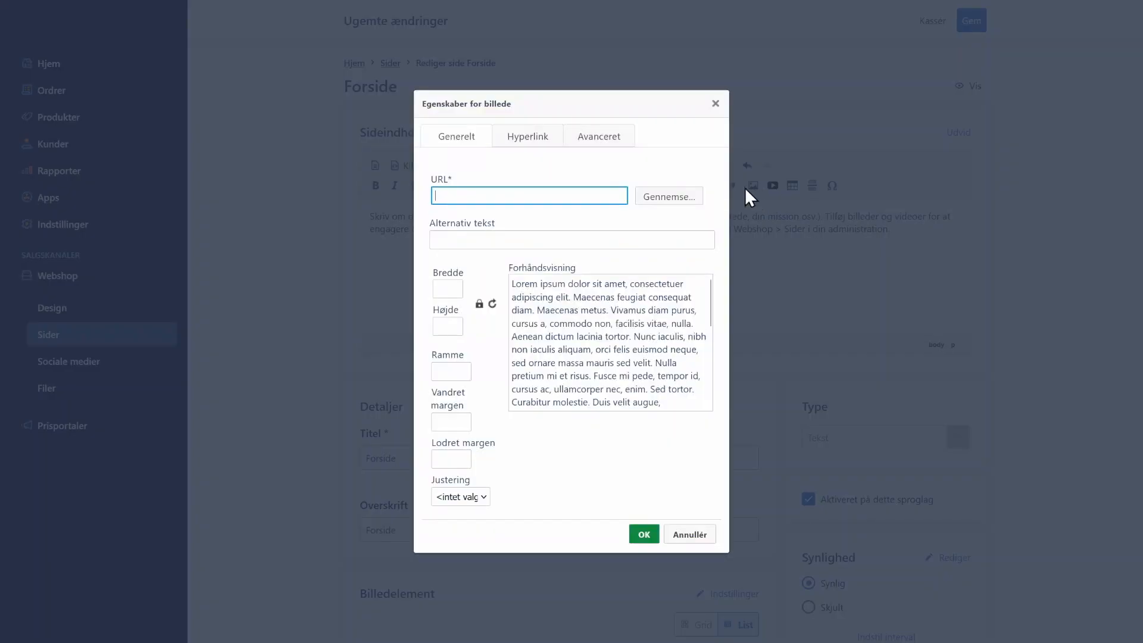
{"action": "left_click", "coordinate": [665, 195]}
{"action": "scroll", "coordinate": [817, 307], "scroll_direction": "down", "scroll_amount": 3}
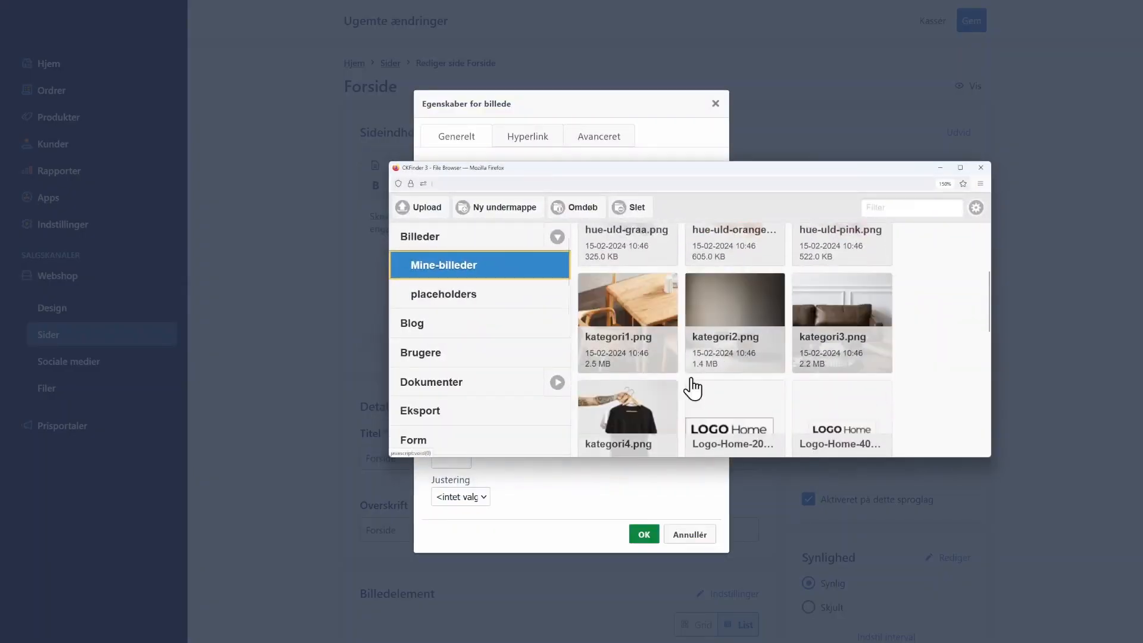
{"action": "left_click", "coordinate": [628, 262]}
{"action": "left_click", "coordinate": [418, 207]}
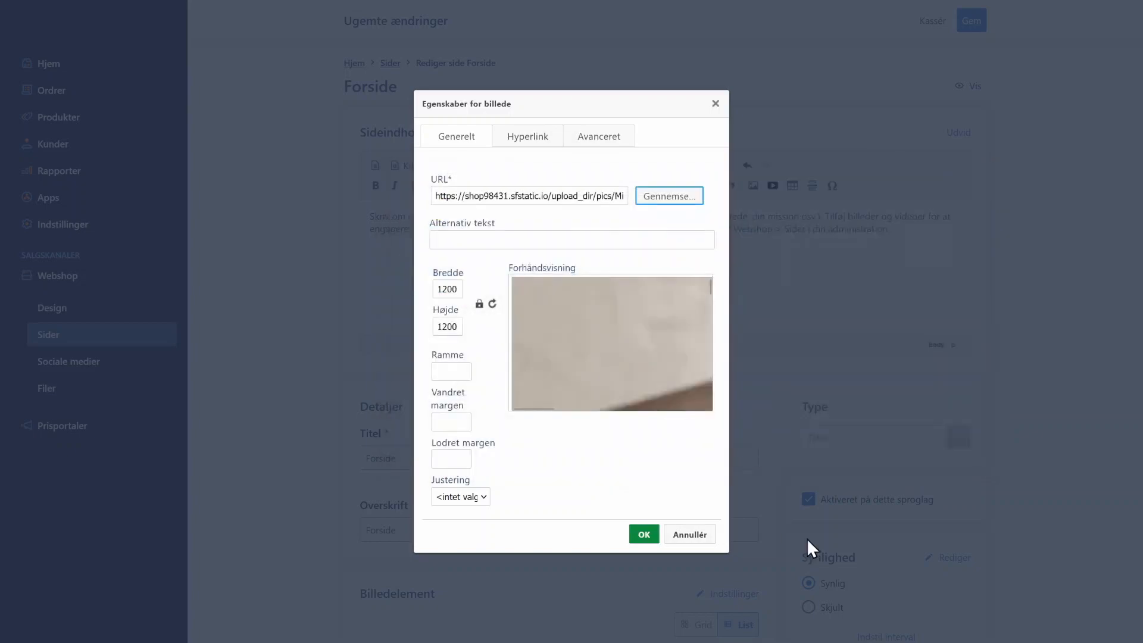
{"action": "left_click", "coordinate": [645, 534]}
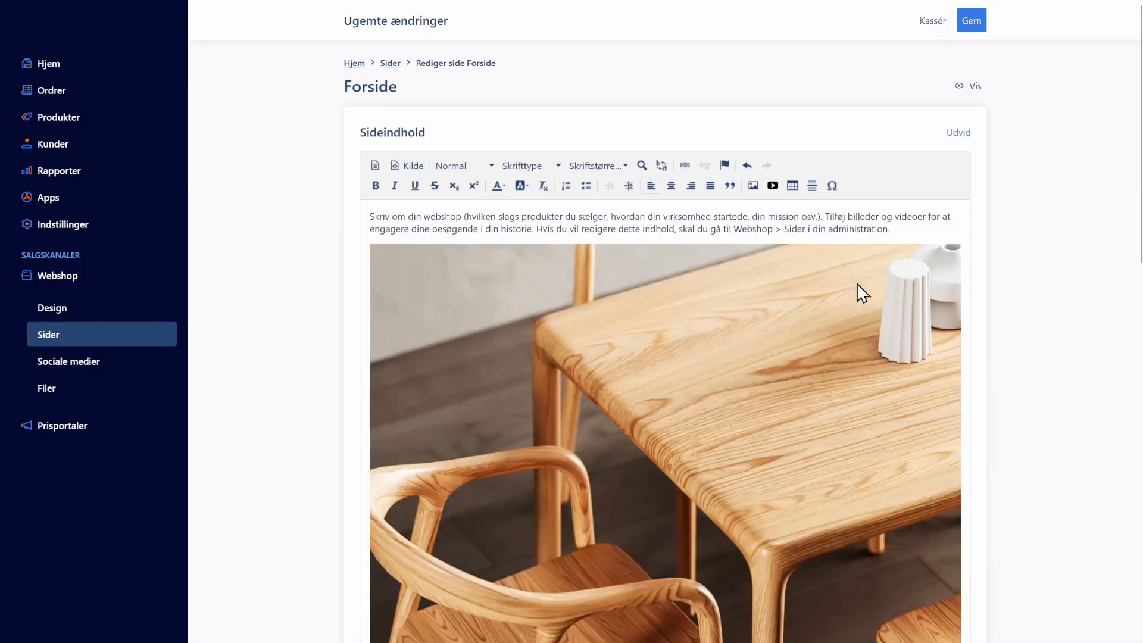
{"action": "left_click", "coordinate": [975, 26]}
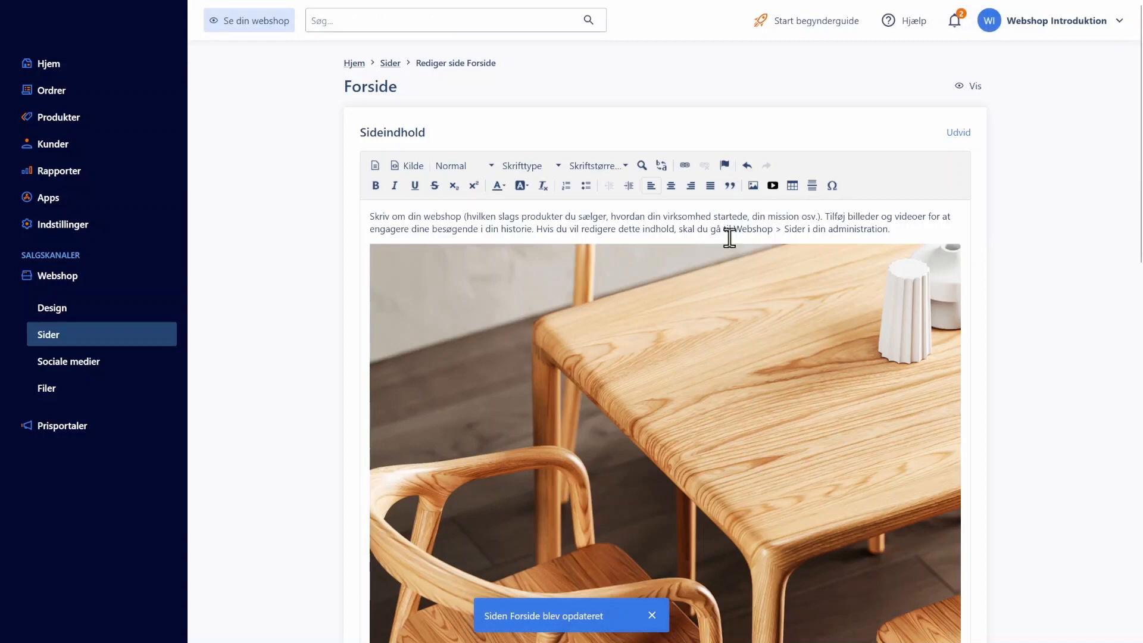
View the live webshop's front page and check the Forside text and the image below it.
{"action": "left_click", "coordinate": [257, 24]}
{"action": "scroll", "coordinate": [218, 340], "scroll_direction": "down", "scroll_amount": 9}
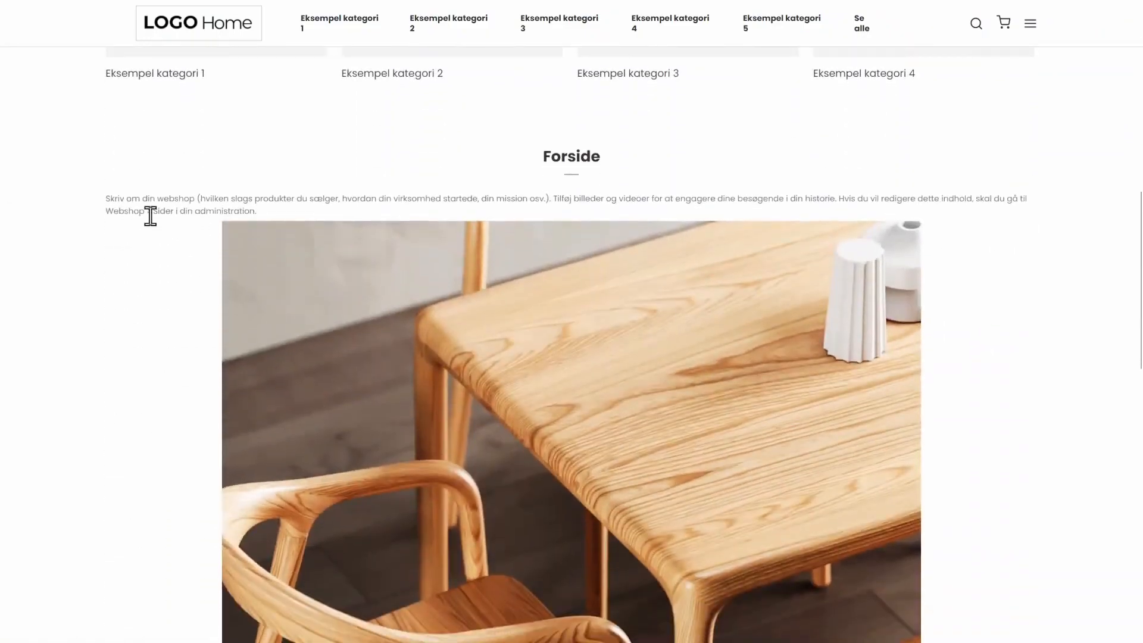
{"action": "left_click_drag", "start_coordinate": [111, 202], "coordinate": [199, 199]}
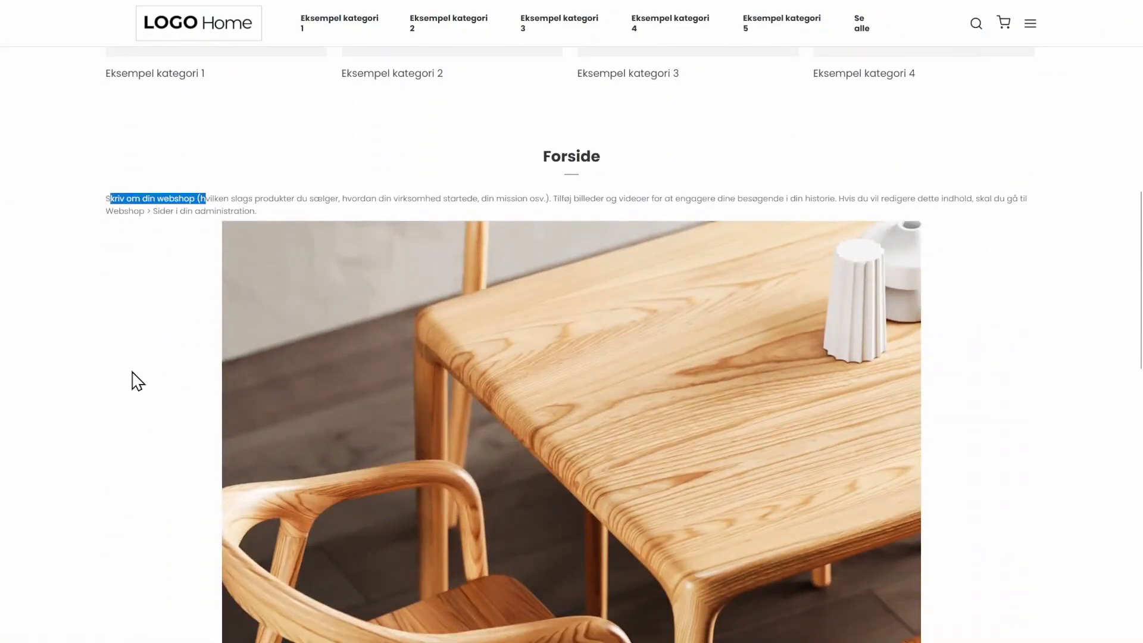
Examine how the large image sits below the Forside text on the live front page and clear the text selection.
{"action": "scroll", "coordinate": [133, 380], "scroll_direction": "down", "scroll_amount": 4}
{"action": "scroll", "coordinate": [133, 395], "scroll_direction": "up", "scroll_amount": 7}
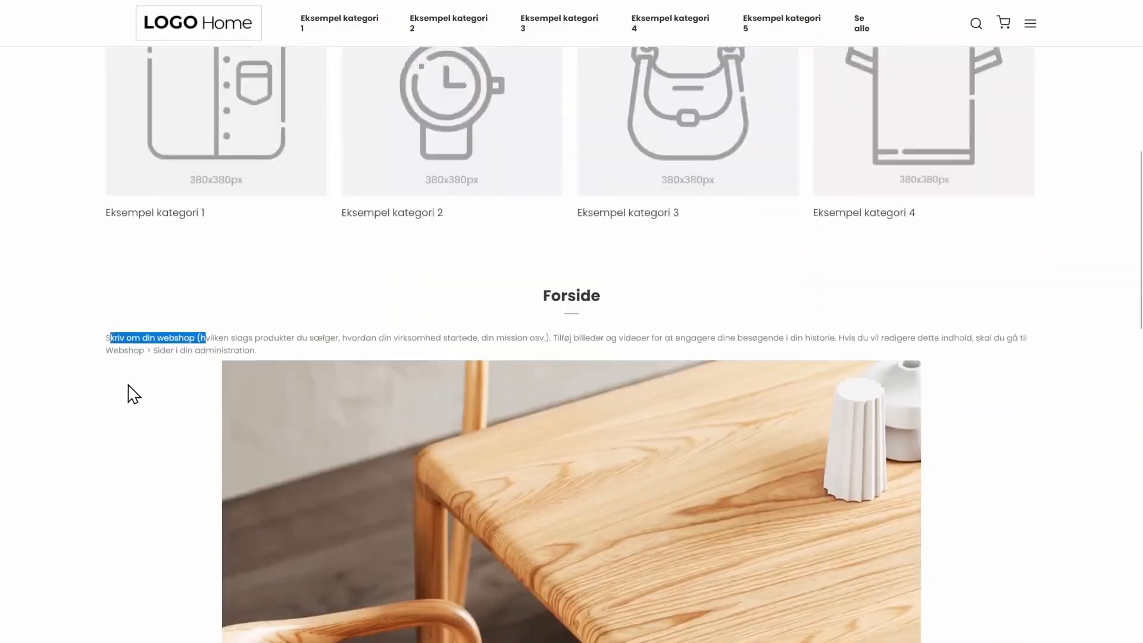
{"action": "scroll", "coordinate": [85, 383], "scroll_direction": "down", "scroll_amount": 2}
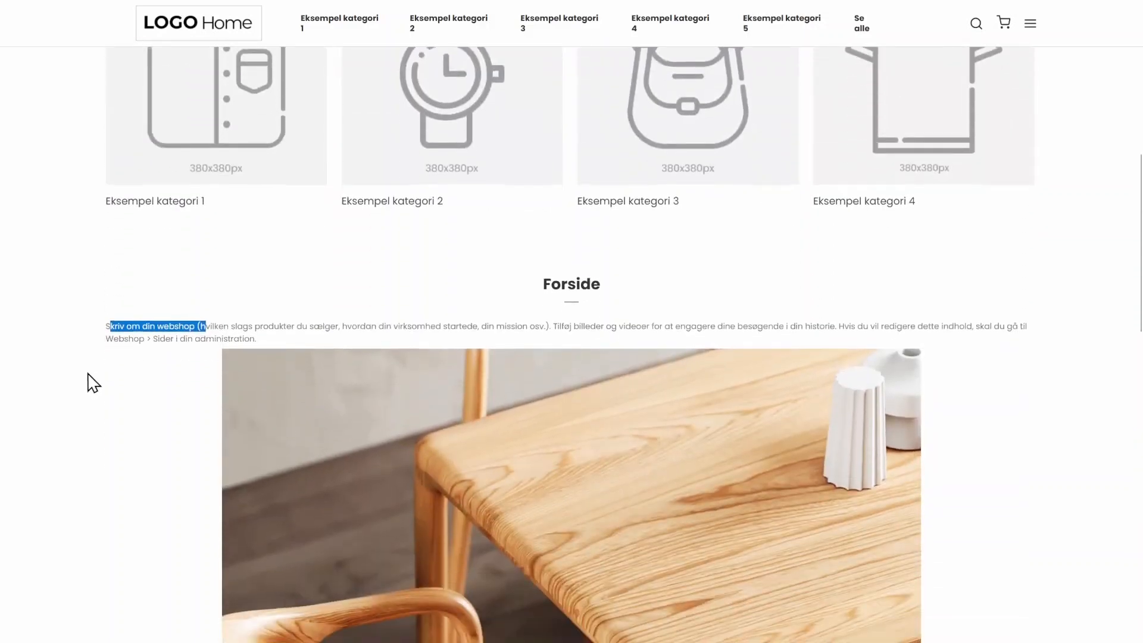
{"action": "scroll", "coordinate": [86, 383], "scroll_direction": "down", "scroll_amount": 3}
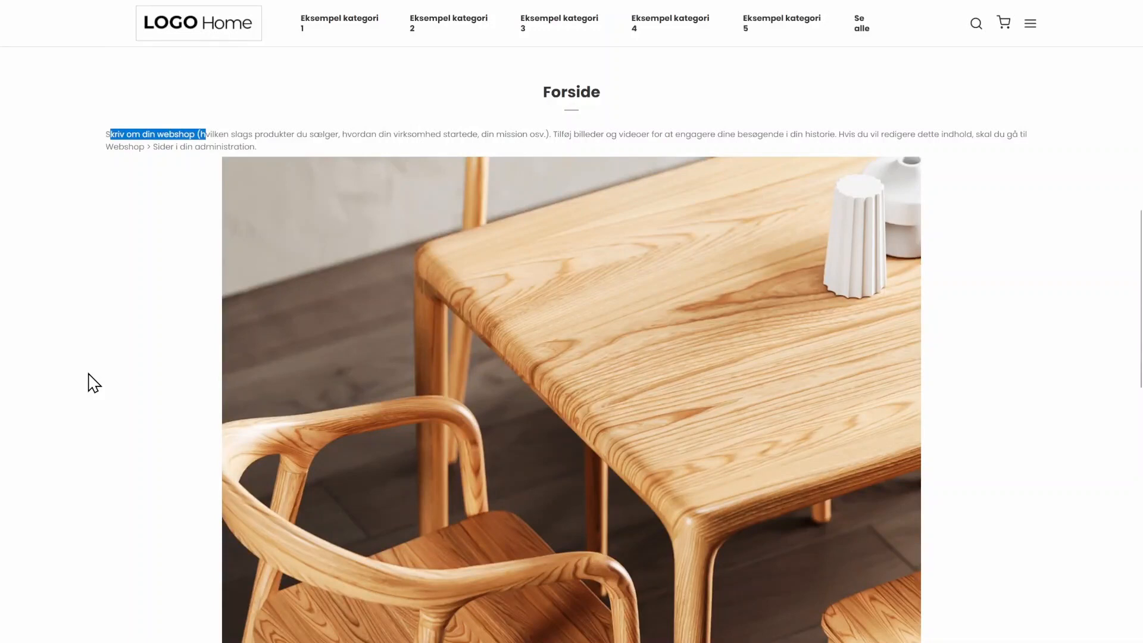
{"action": "left_click", "coordinate": [94, 383]}
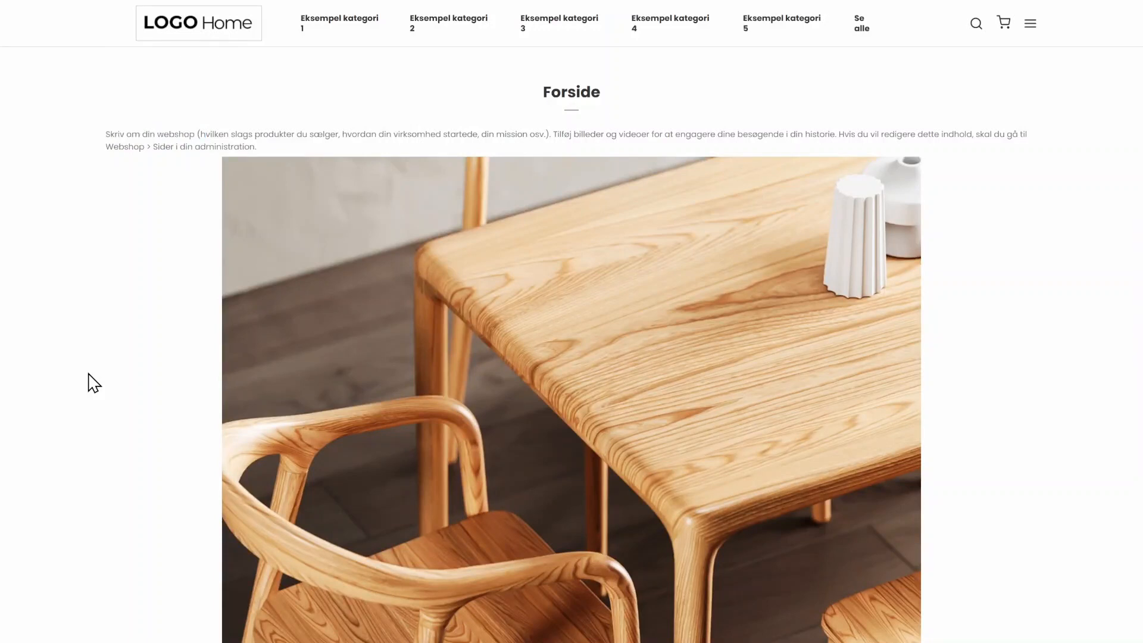
{"action": "scroll", "coordinate": [102, 373], "scroll_direction": "up", "scroll_amount": 3}
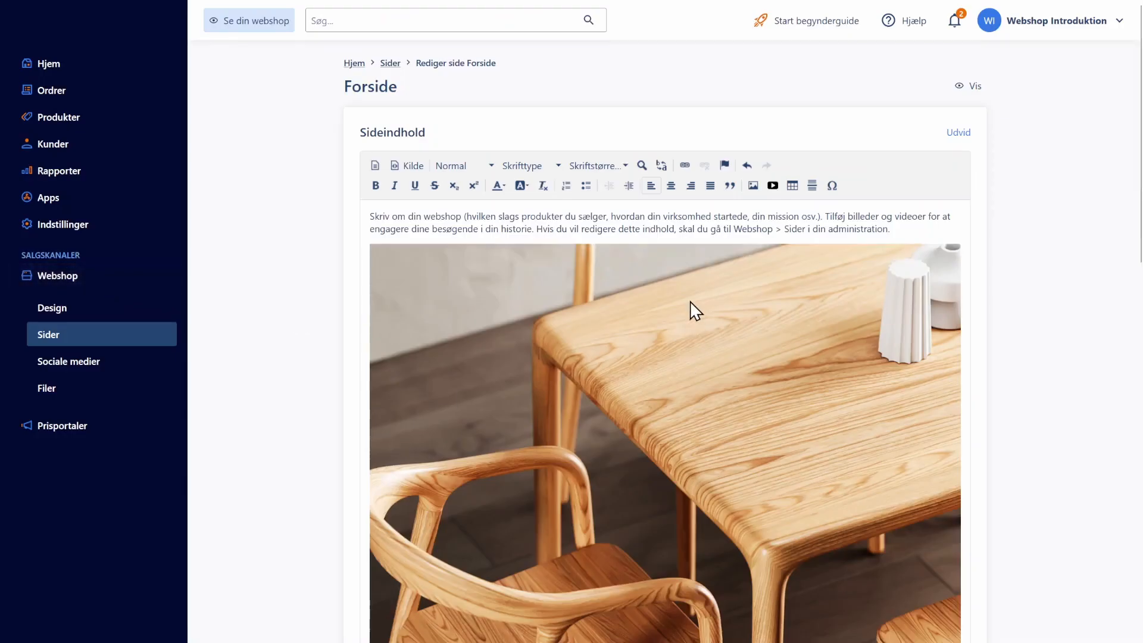
Remove the image from the Forside page content, copy the remaining text and empty the editor.
{"action": "left_click", "coordinate": [695, 310]}
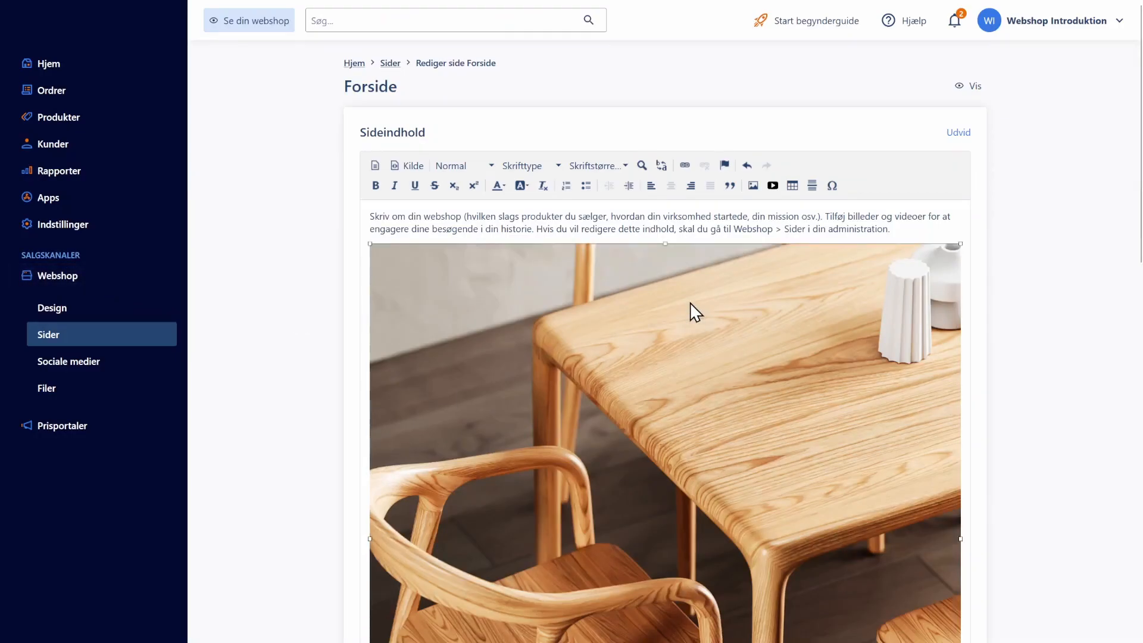
{"action": "scroll", "coordinate": [691, 303], "scroll_direction": "down", "scroll_amount": 3}
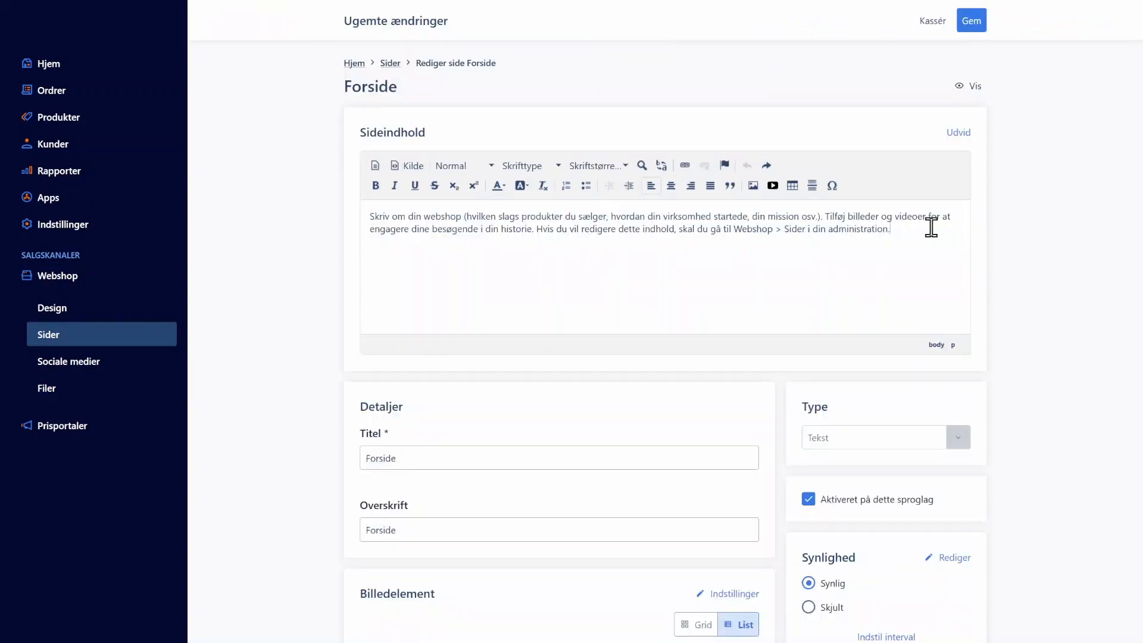
{"action": "left_click_drag", "start_coordinate": [894, 231], "coordinate": [364, 211]}
{"action": "key", "text": "ctrl+c"}
{"action": "key", "text": "Delete"}
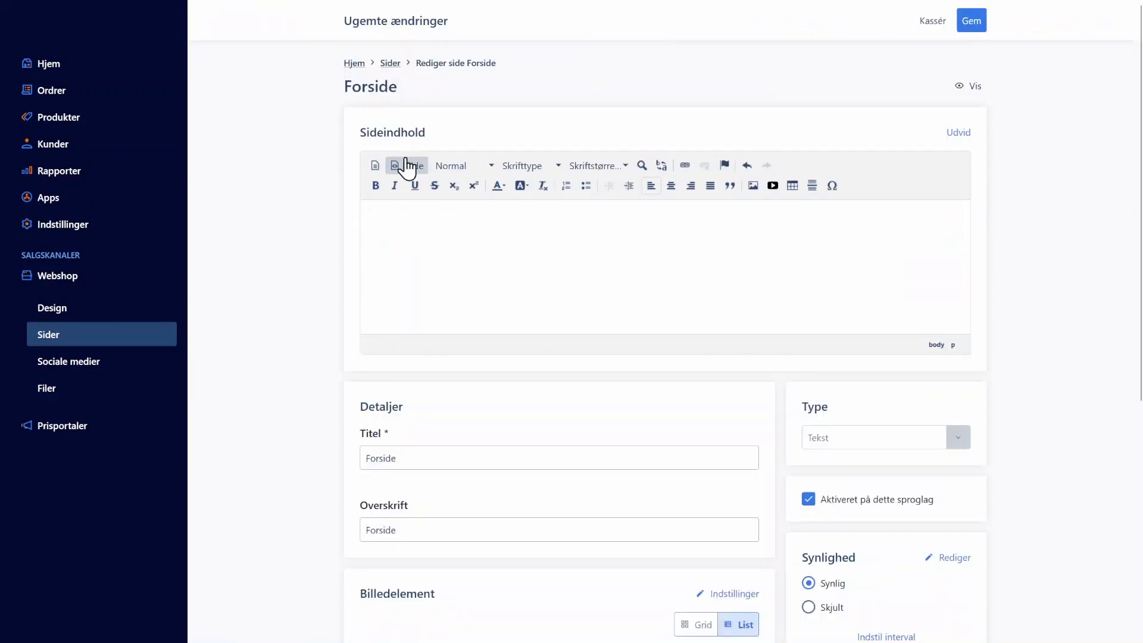
Insert the To kolonner content template and paste the copied text into the first column.
{"action": "left_click", "coordinate": [375, 168]}
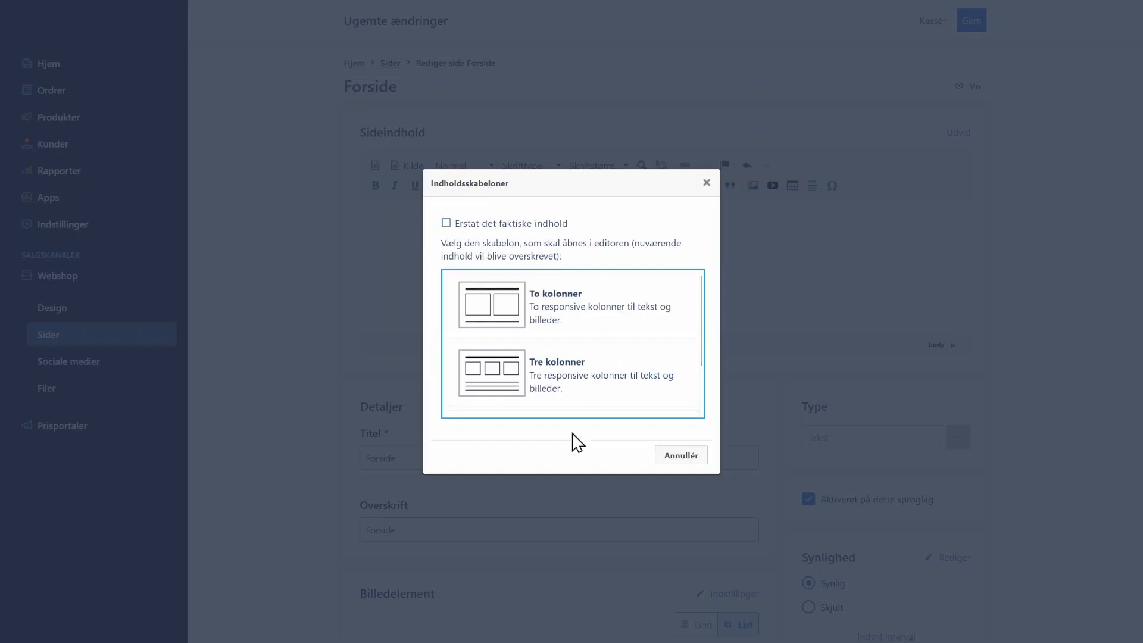
{"action": "left_click", "coordinate": [504, 310]}
{"action": "left_click", "coordinate": [500, 224]}
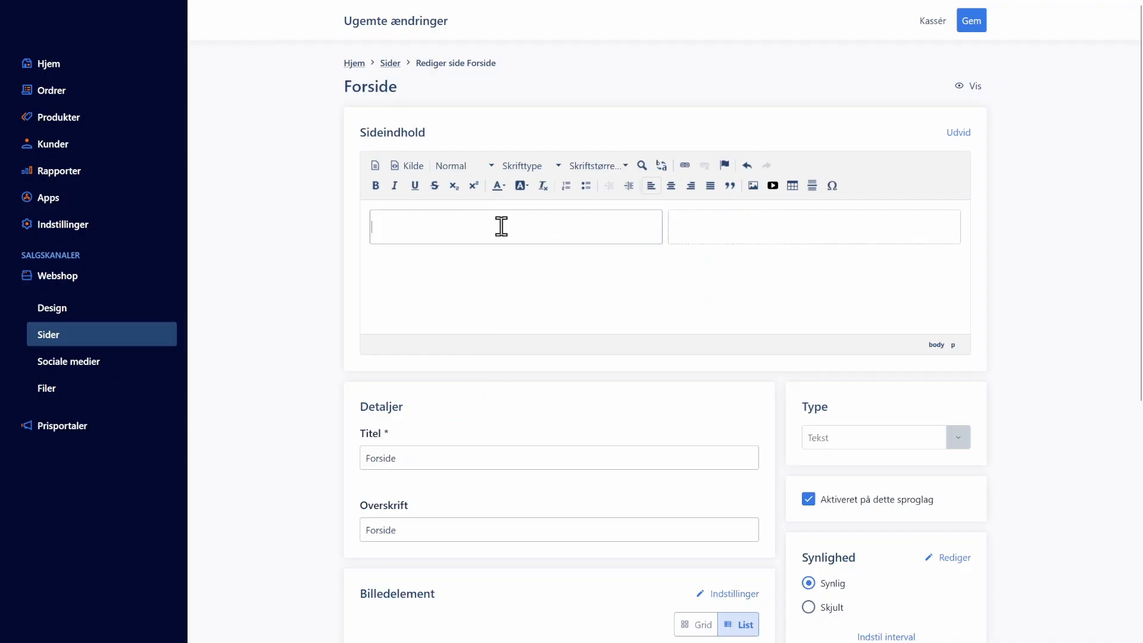
{"action": "key", "text": "ctrl+v"}
Insert the image kategori1.png into the second column and save the Forside page.
{"action": "left_click", "coordinate": [705, 235]}
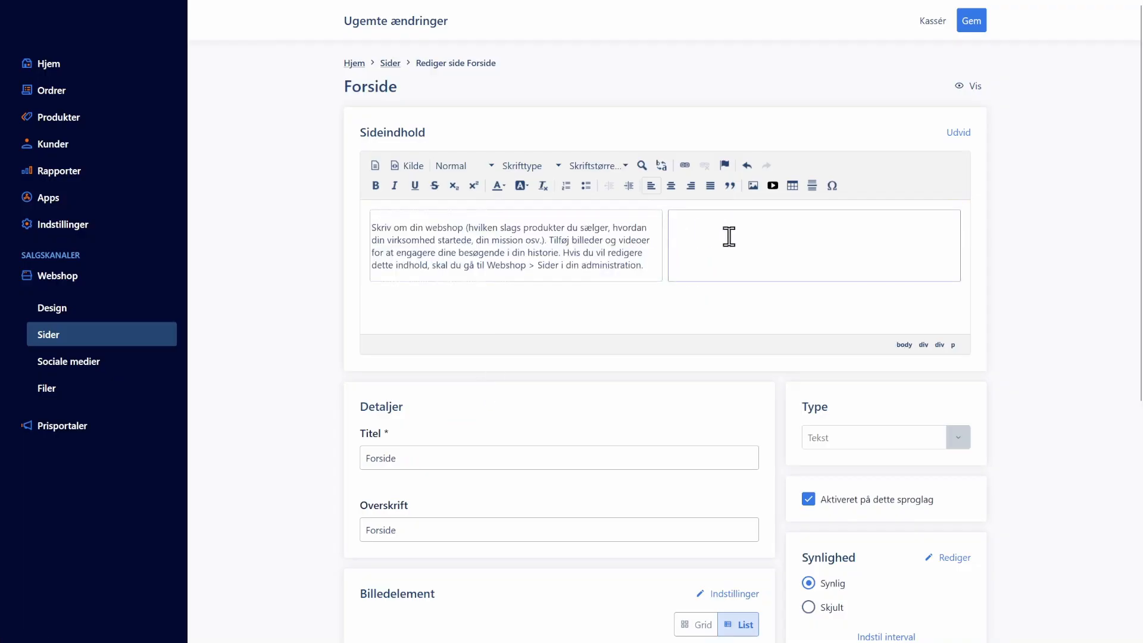
{"action": "left_click", "coordinate": [753, 185]}
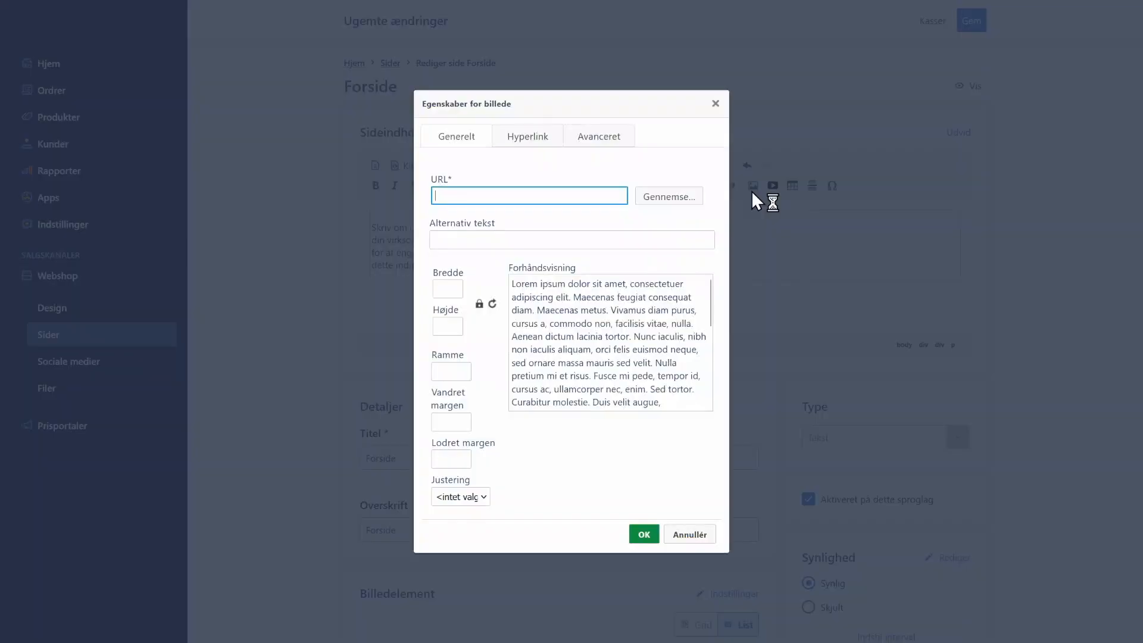
{"action": "left_click", "coordinate": [654, 206]}
{"action": "scroll", "coordinate": [742, 254], "scroll_direction": "down", "scroll_amount": 4}
{"action": "scroll", "coordinate": [551, 300], "scroll_direction": "up", "scroll_amount": 5}
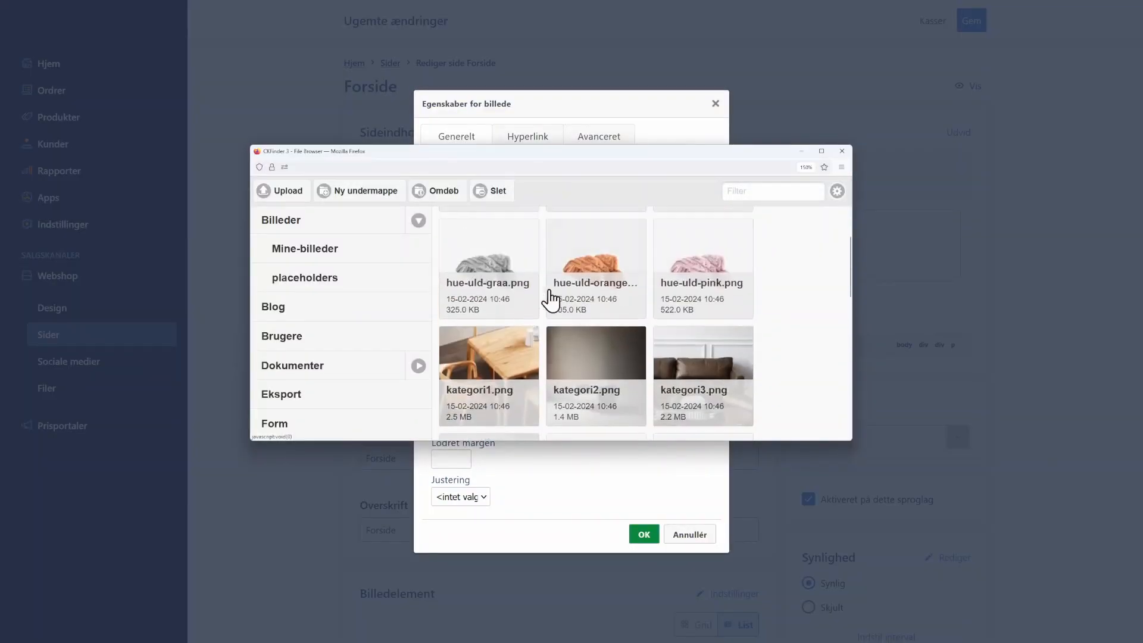
{"action": "left_click", "coordinate": [469, 356]}
{"action": "left_click", "coordinate": [281, 191]}
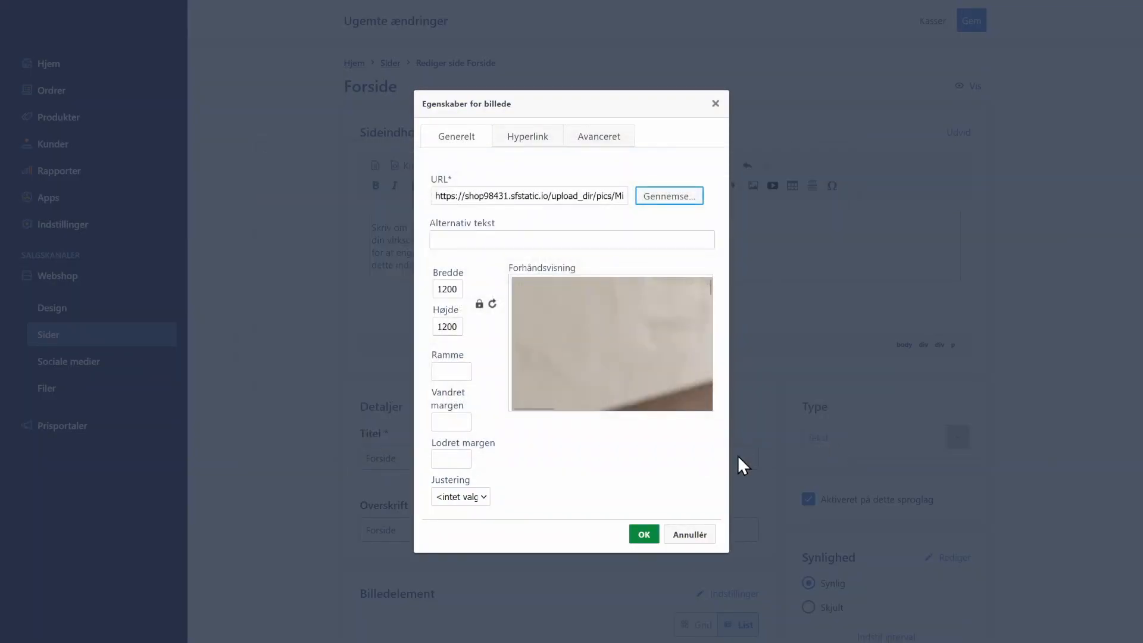
{"action": "left_click", "coordinate": [645, 535]}
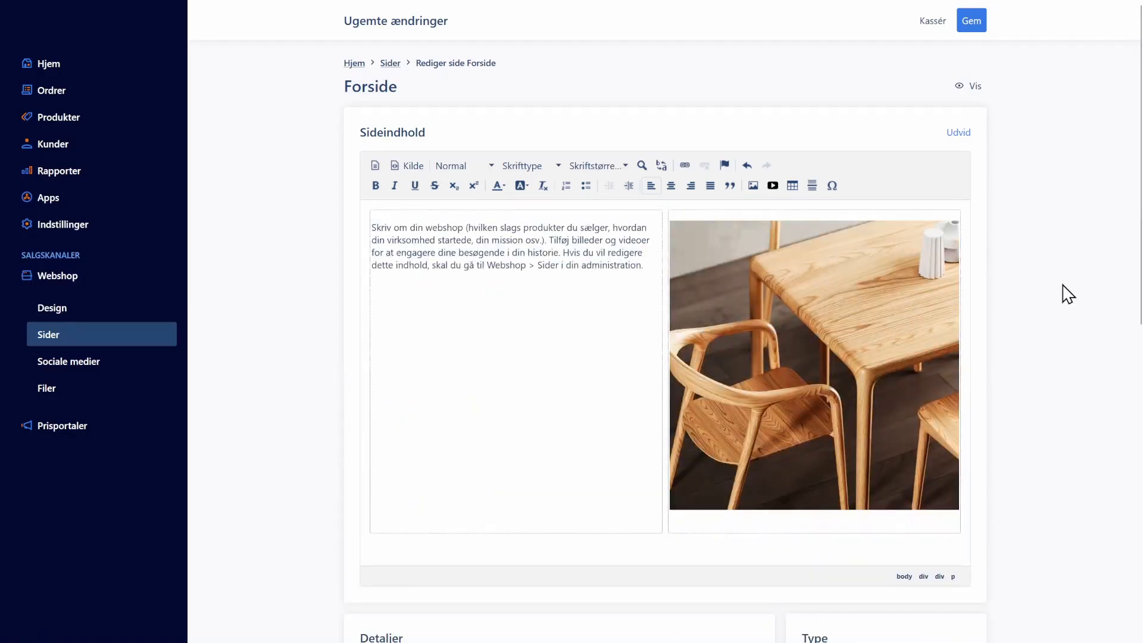
{"action": "left_click", "coordinate": [971, 21]}
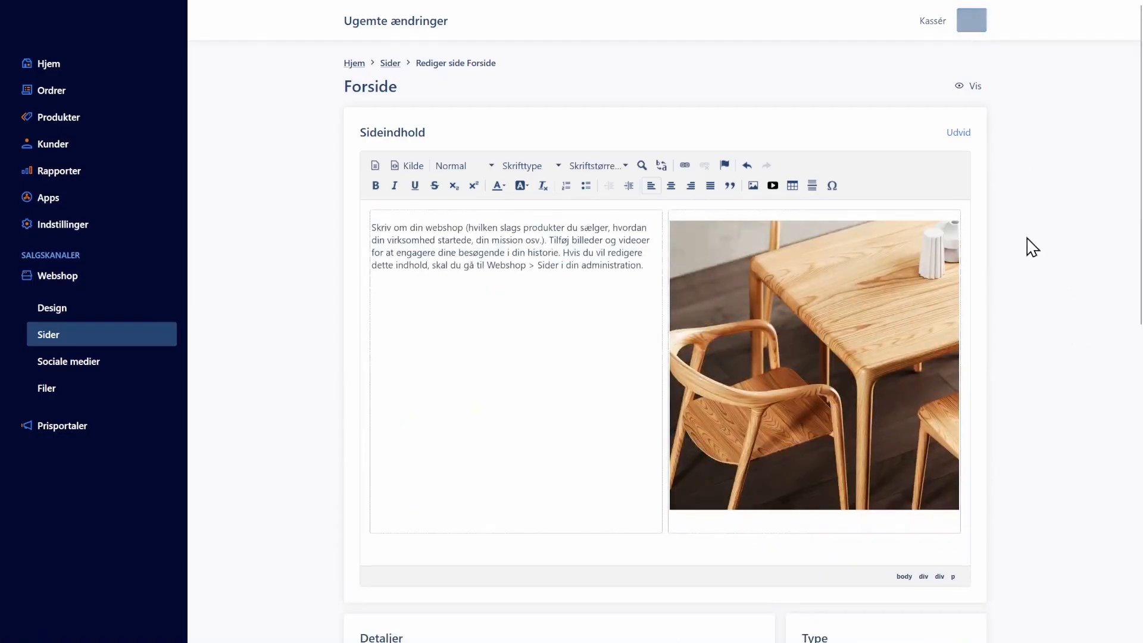
View the live front page and check the two-column layout of the Forside text and image.
{"action": "left_click", "coordinate": [263, 24]}
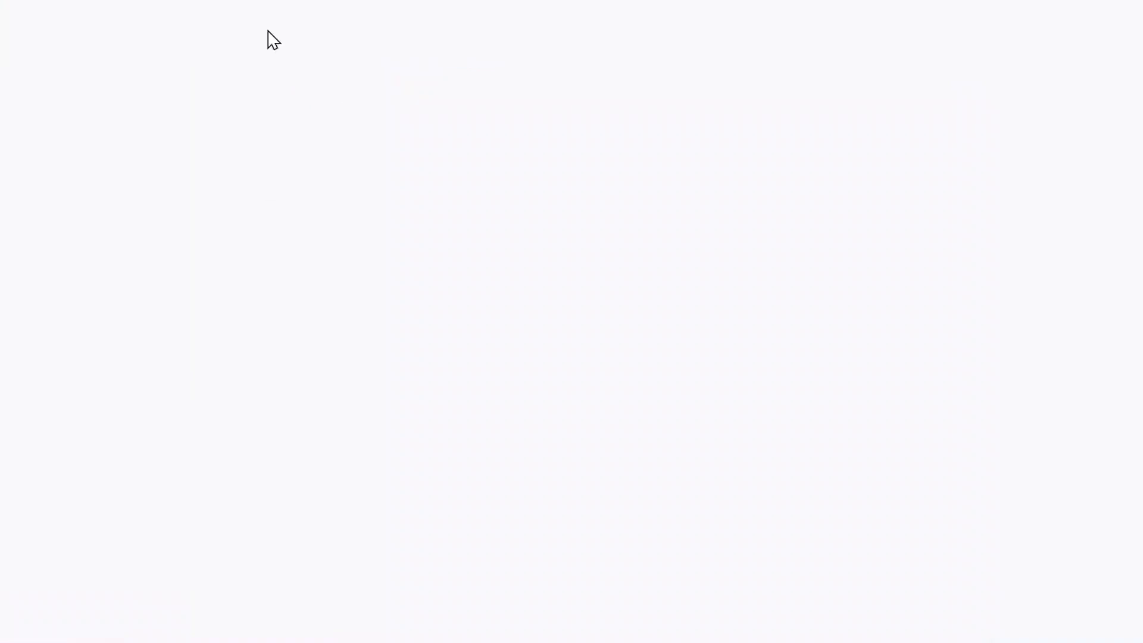
{"action": "scroll", "coordinate": [687, 404], "scroll_direction": "down", "scroll_amount": 10}
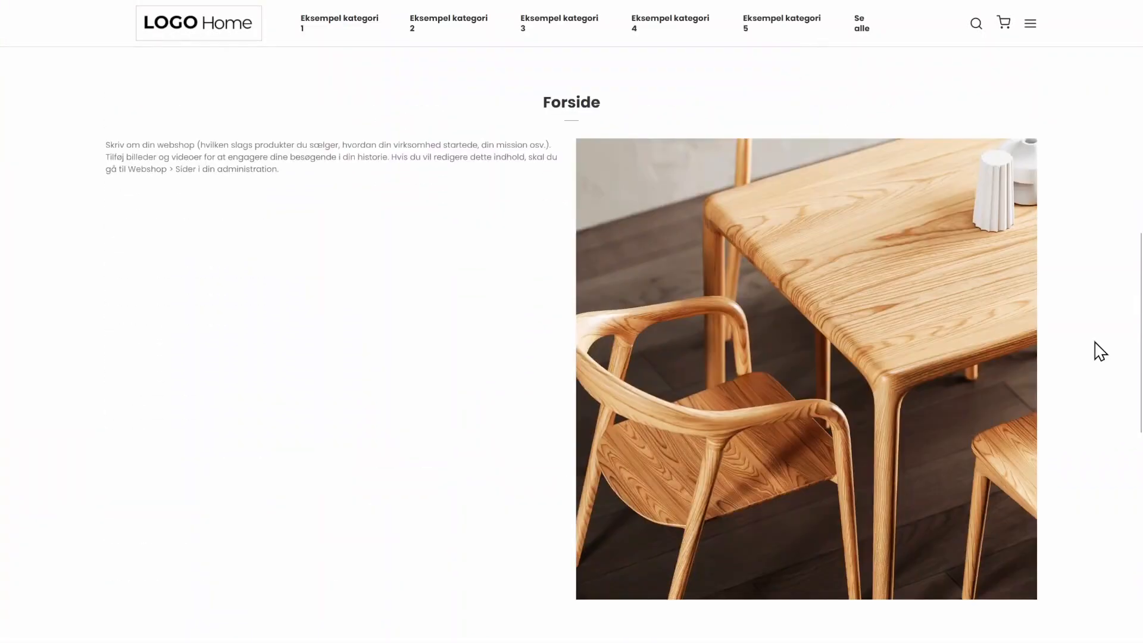
{"action": "scroll", "coordinate": [287, 407], "scroll_direction": "up", "scroll_amount": 10}
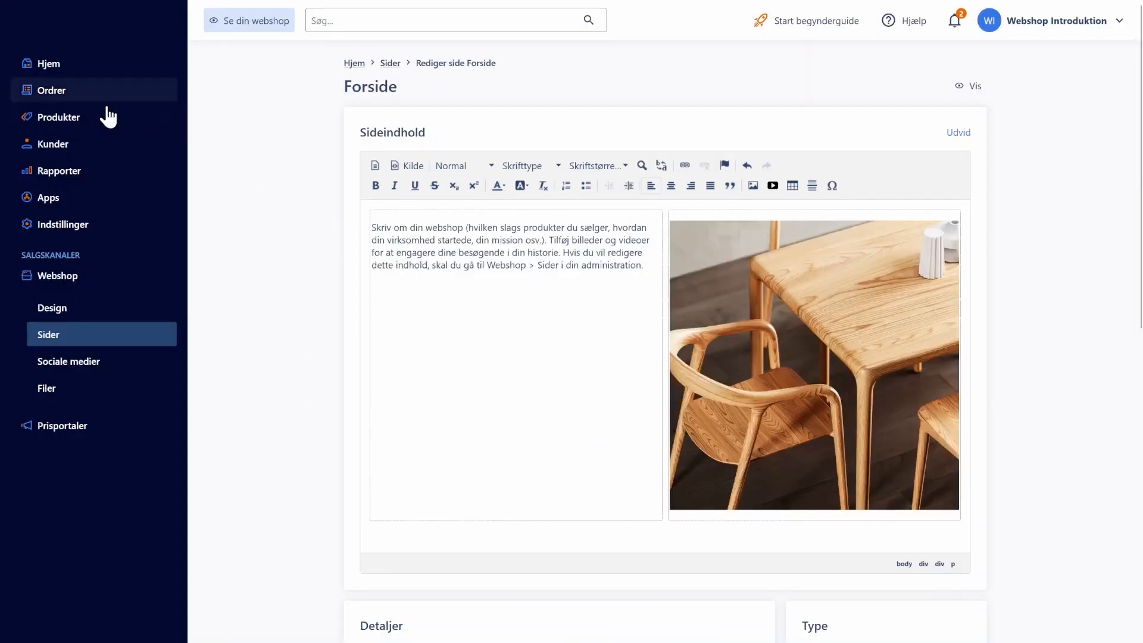
Open the Simpl design for customization and preview the Forside section in the mobile view.
{"action": "left_click", "coordinate": [52, 315]}
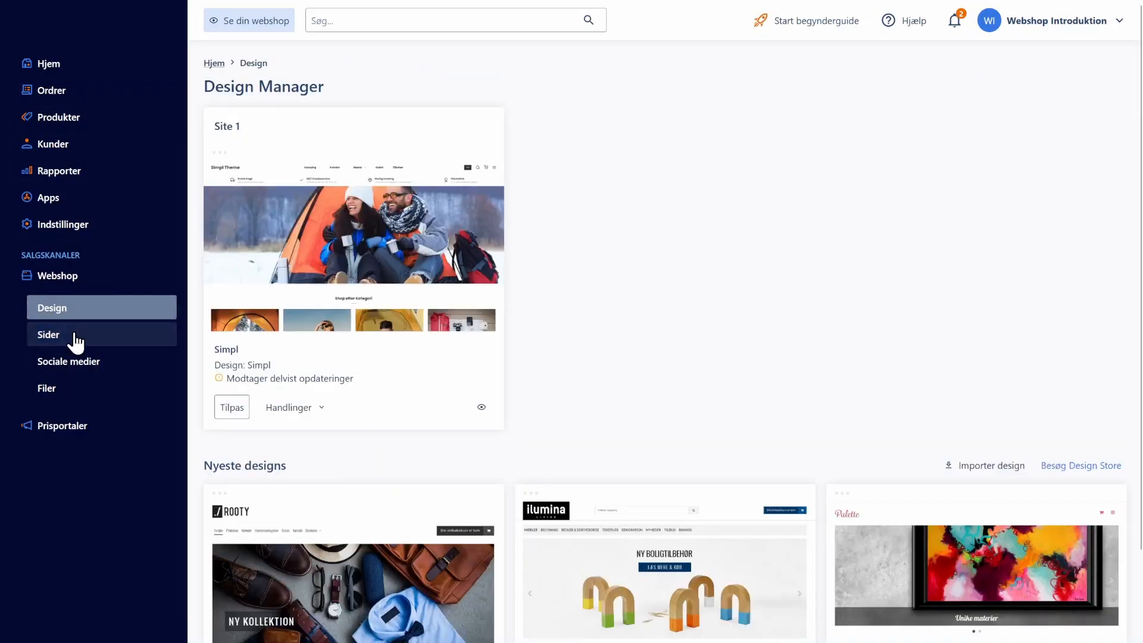
{"action": "left_click", "coordinate": [234, 413]}
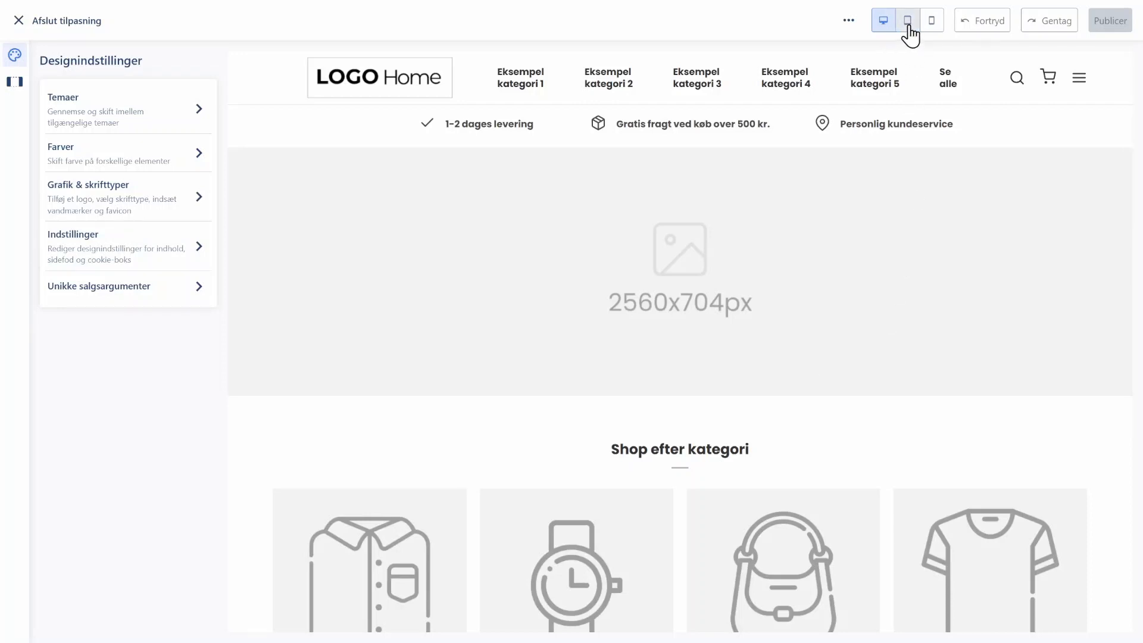
{"action": "left_click", "coordinate": [931, 24]}
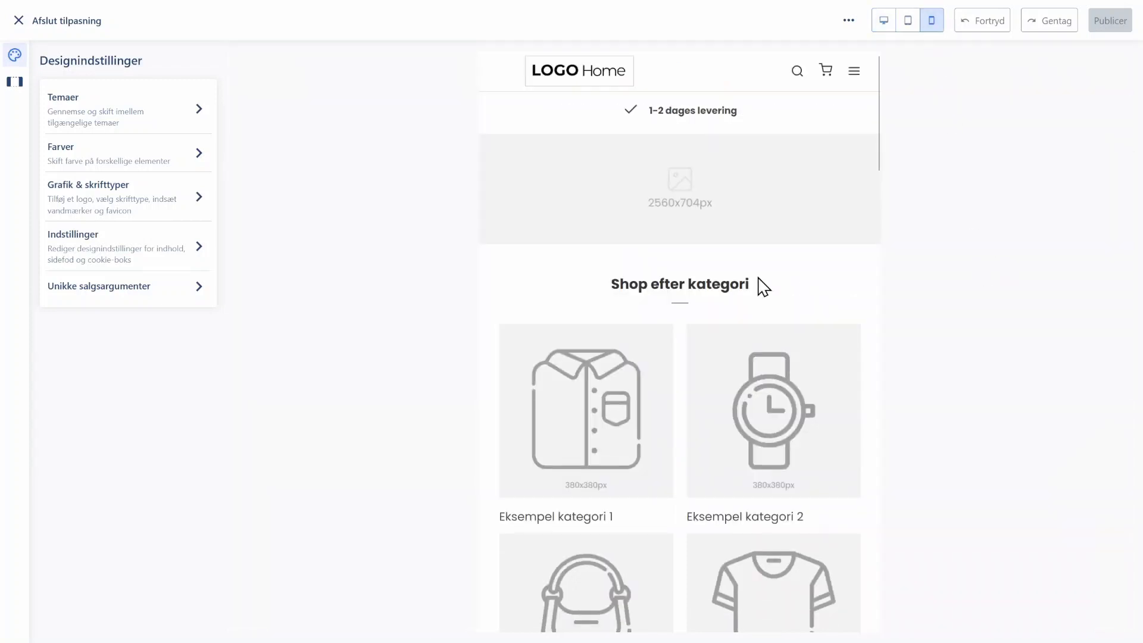
{"action": "scroll", "coordinate": [761, 287], "scroll_direction": "down", "scroll_amount": 8}
{"action": "scroll", "coordinate": [759, 291], "scroll_direction": "down", "scroll_amount": 3}
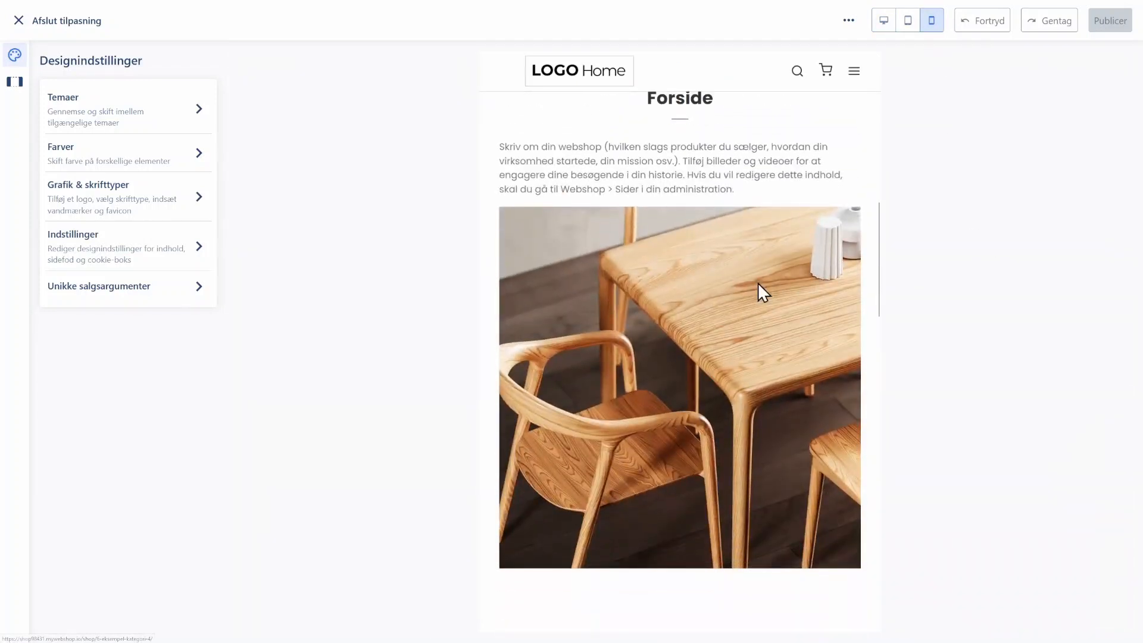
{"action": "scroll", "coordinate": [655, 220], "scroll_direction": "up", "scroll_amount": 1}
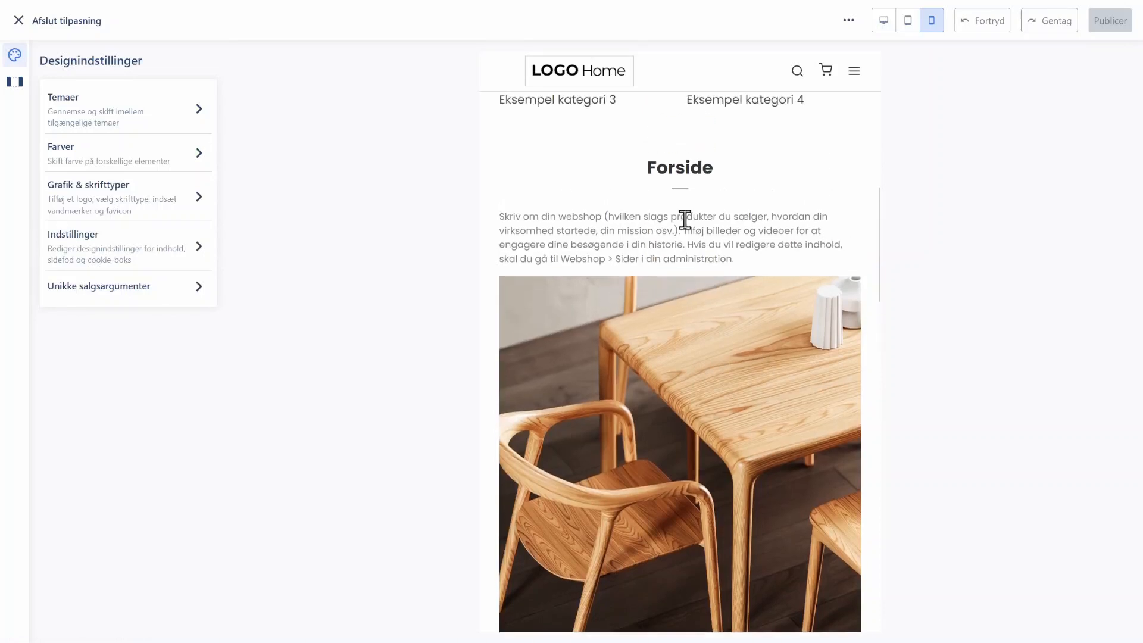
Preview the Forside section in the tablet and desktop views, and switch back to the mobile view.
{"action": "left_click", "coordinate": [906, 25]}
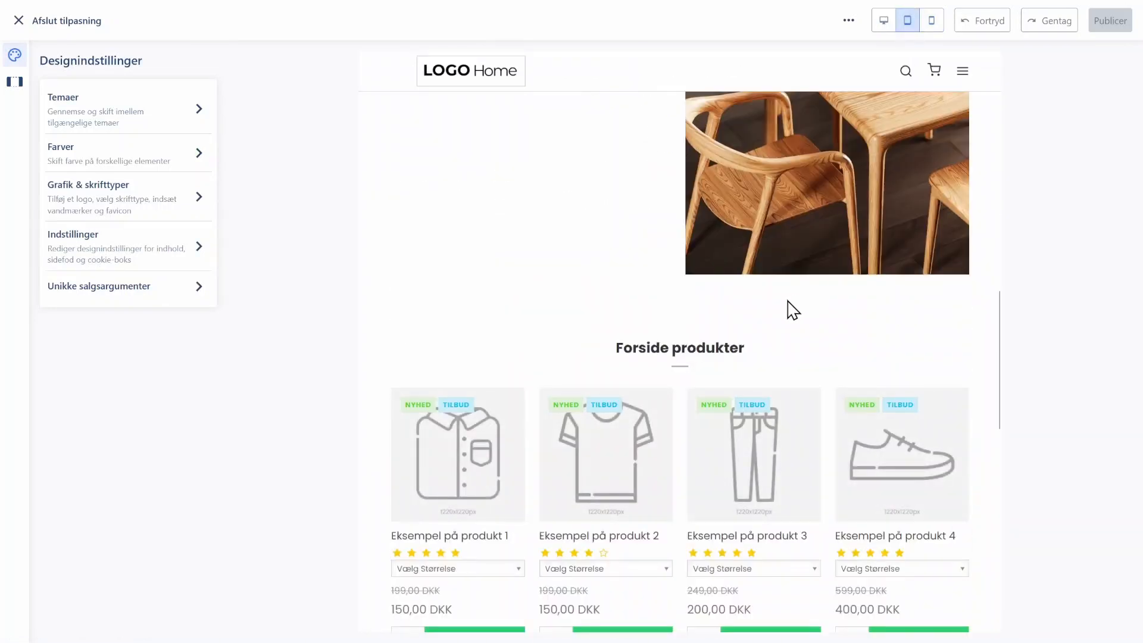
{"action": "scroll", "coordinate": [784, 302], "scroll_direction": "up", "scroll_amount": 4}
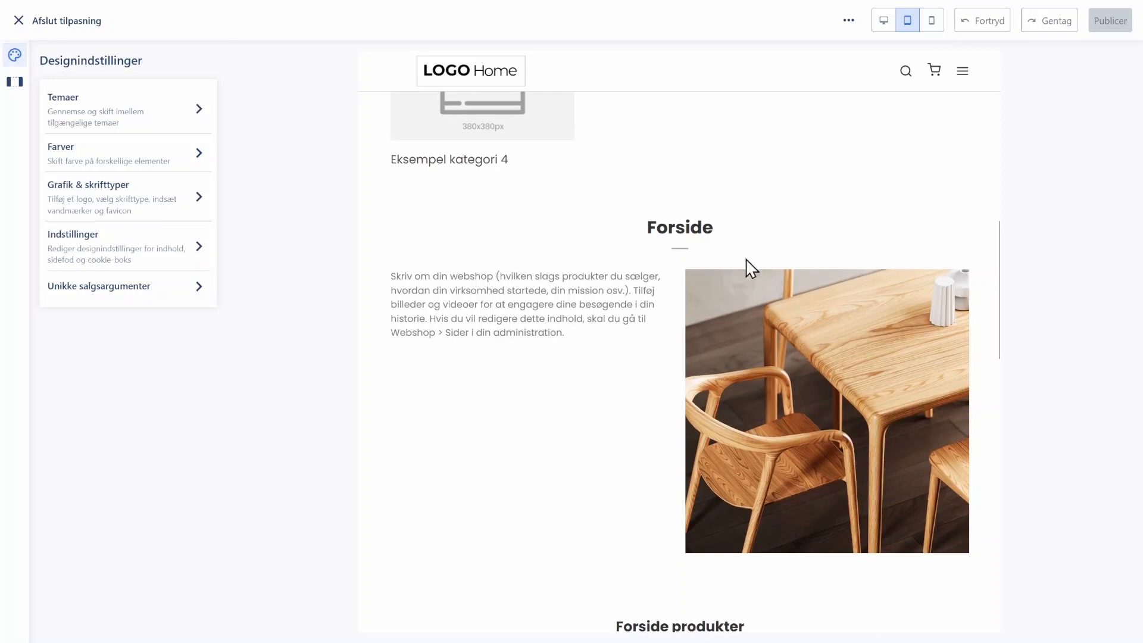
{"action": "left_click", "coordinate": [884, 20]}
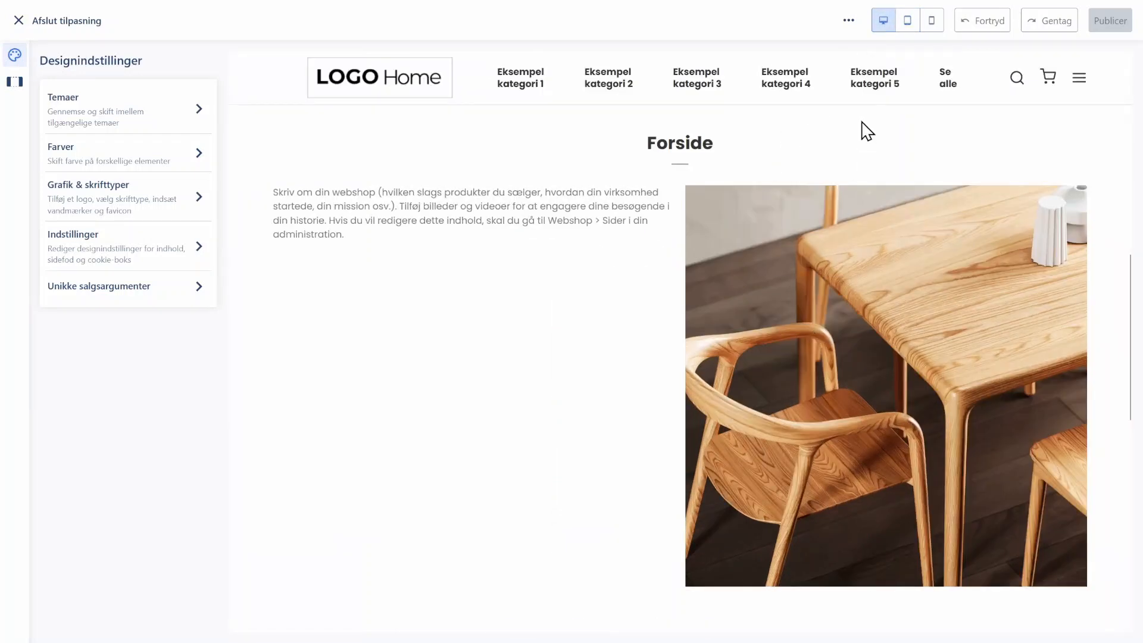
{"action": "left_click", "coordinate": [931, 21]}
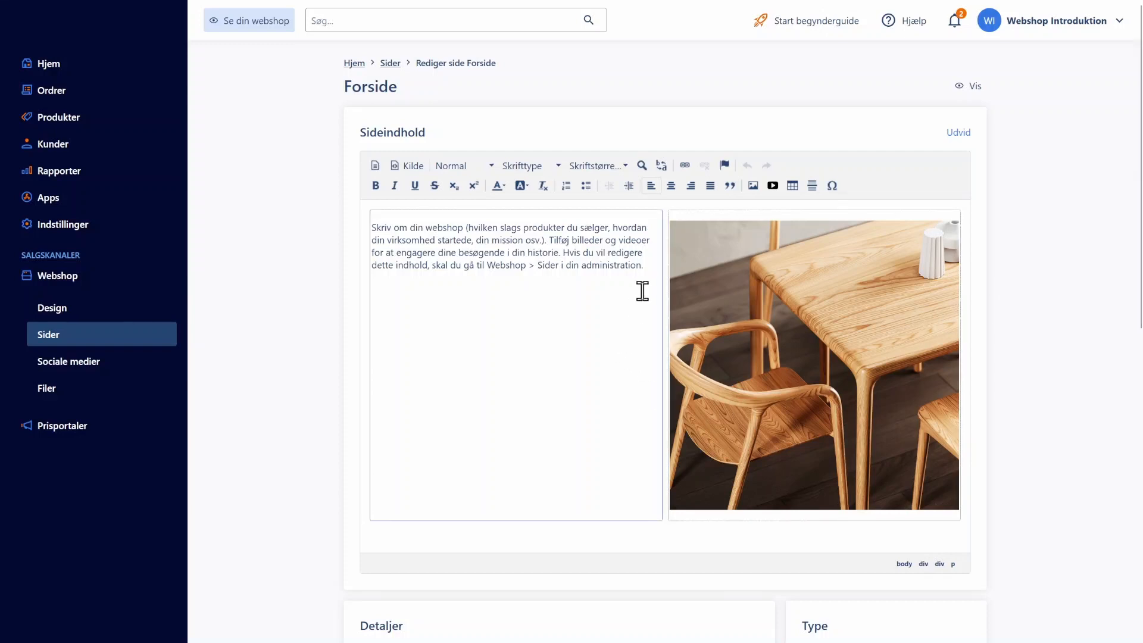
Add two new lines below the first column's text, view the Media Helper video dialog and cancel it.
{"action": "left_click", "coordinate": [651, 273]}
{"action": "key", "text": "Return"}
{"action": "key", "text": "Return"}
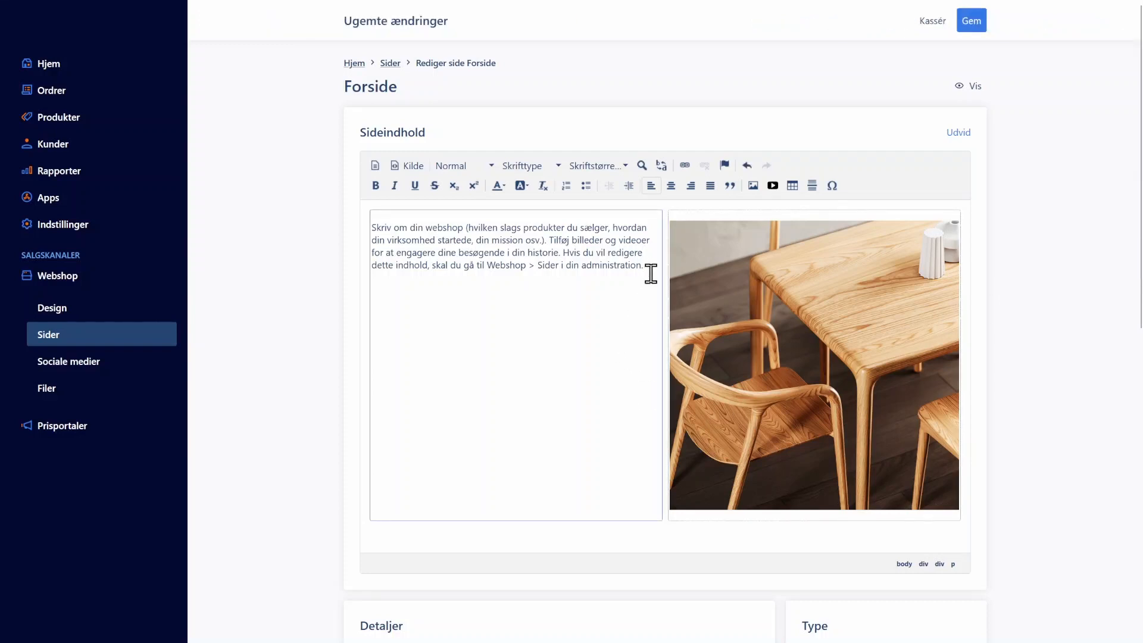
{"action": "left_click", "coordinate": [772, 187]}
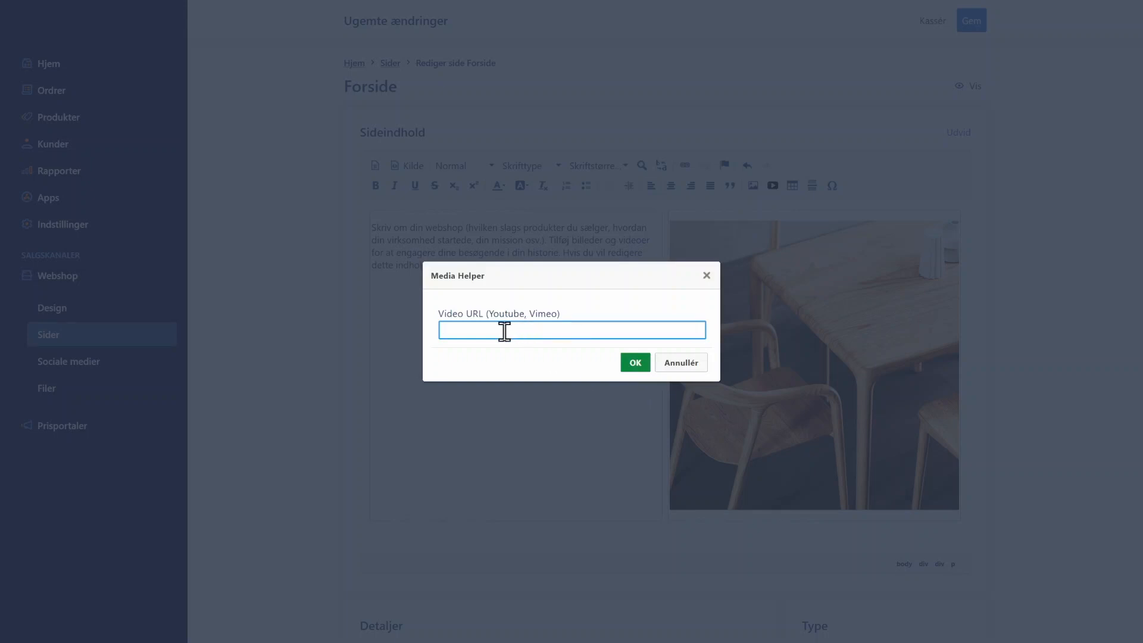
{"action": "left_click", "coordinate": [679, 363]}
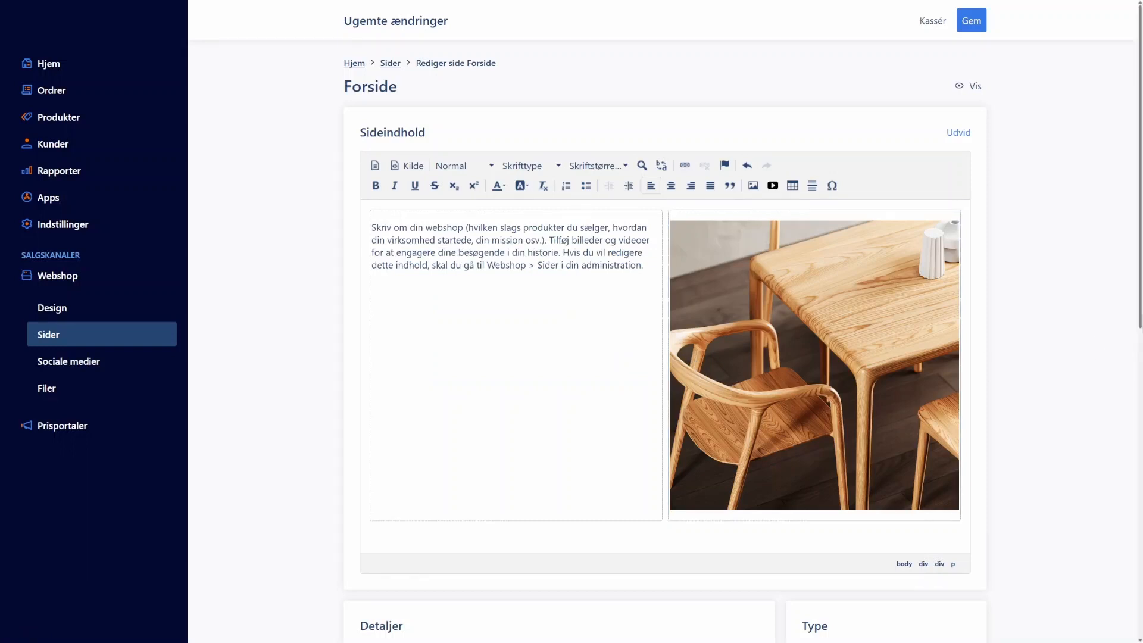
Add the text "Mit dokument" below the first column's text and link it to the mit-dokument.pdf file.
{"action": "left_click", "coordinate": [489, 311]}
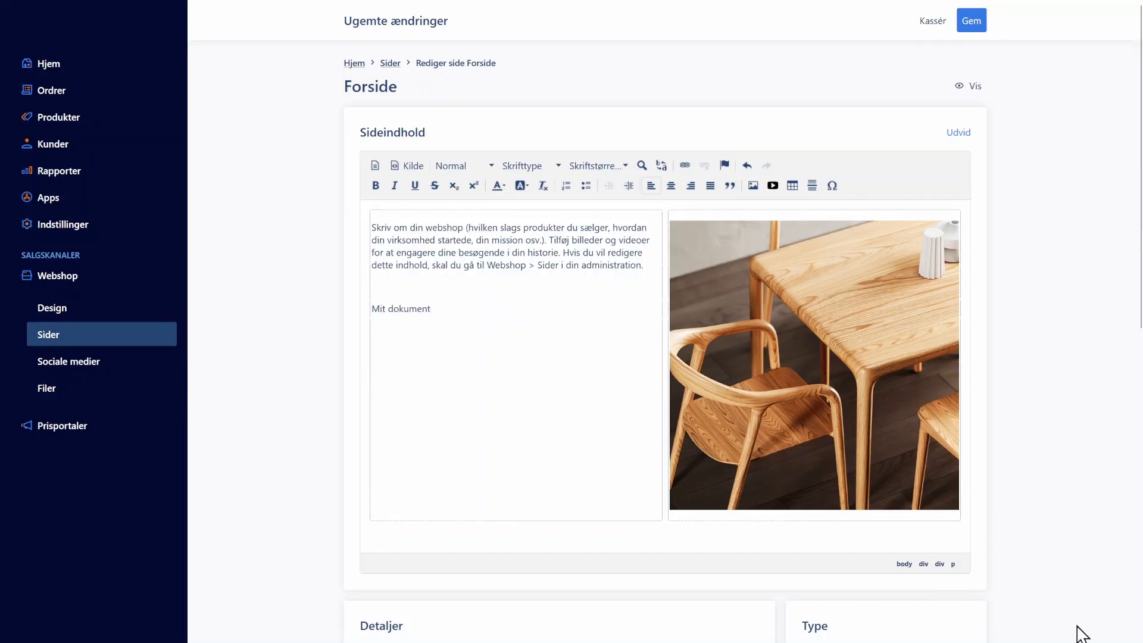
{"action": "left_click_drag", "start_coordinate": [457, 312], "coordinate": [369, 312]}
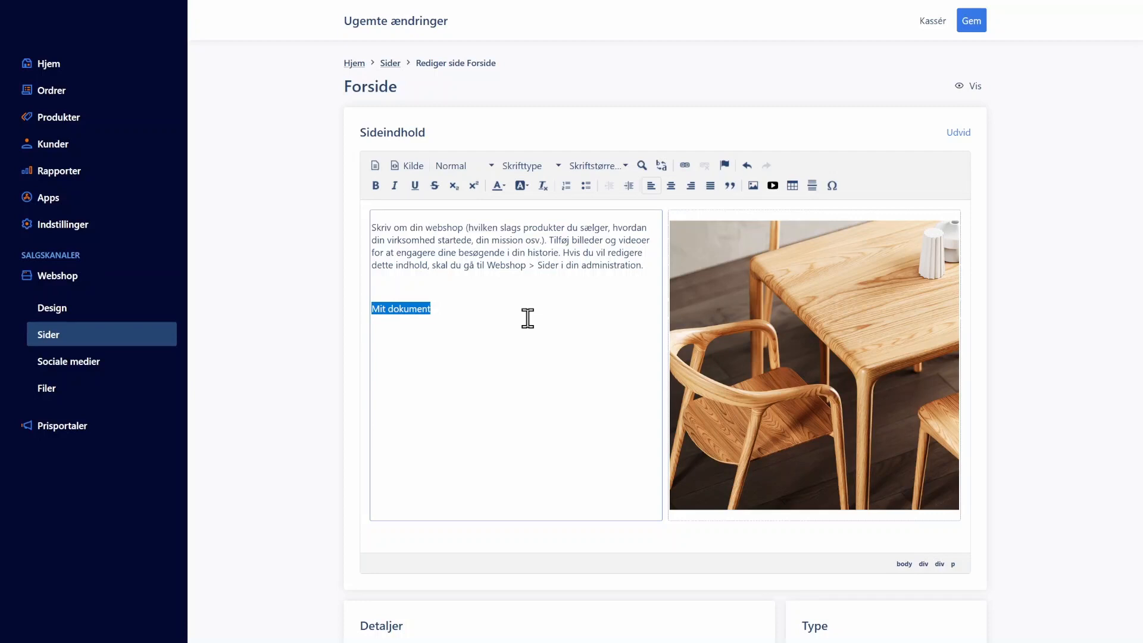
{"action": "left_click", "coordinate": [684, 166]}
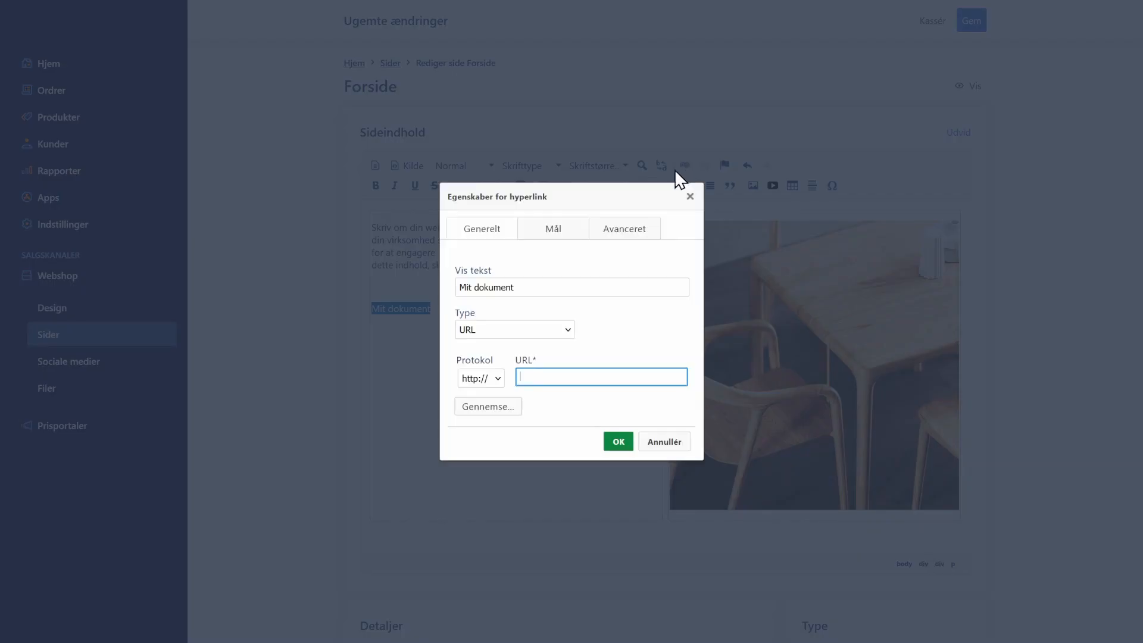
{"action": "left_click", "coordinate": [497, 409]}
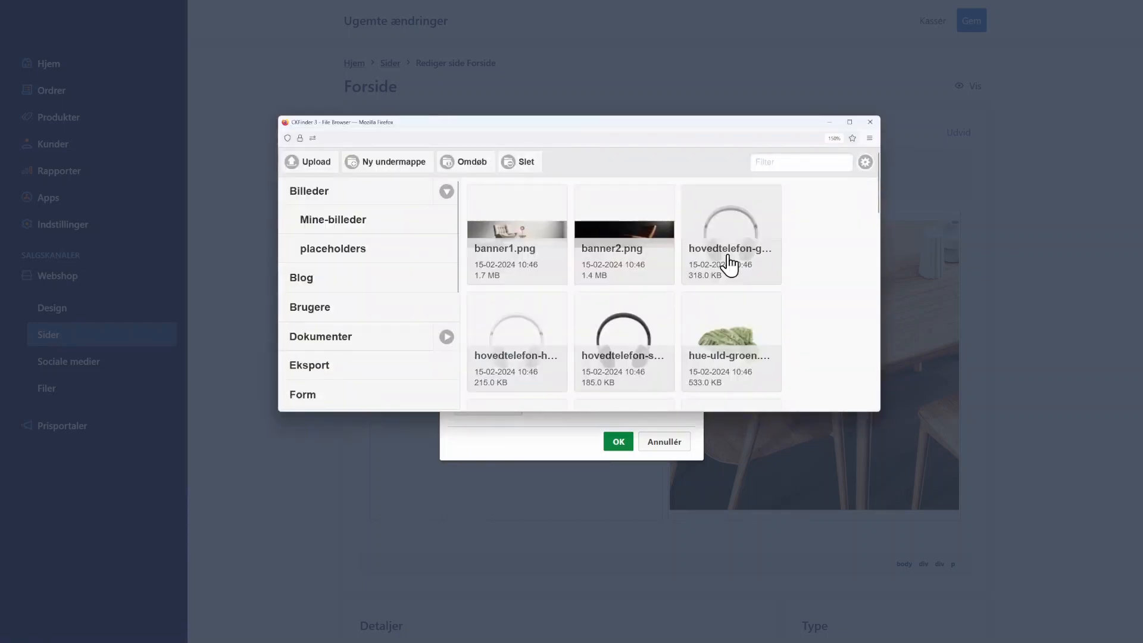
{"action": "scroll", "coordinate": [730, 266], "scroll_direction": "down", "scroll_amount": 10}
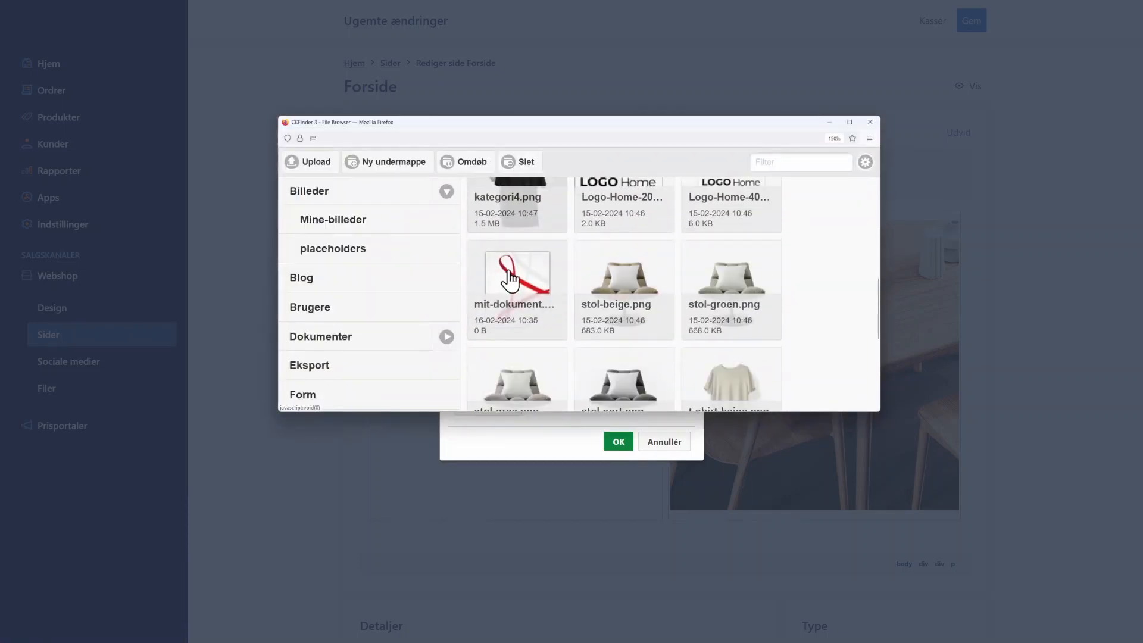
{"action": "left_click", "coordinate": [510, 278]}
{"action": "left_click", "coordinate": [307, 162]}
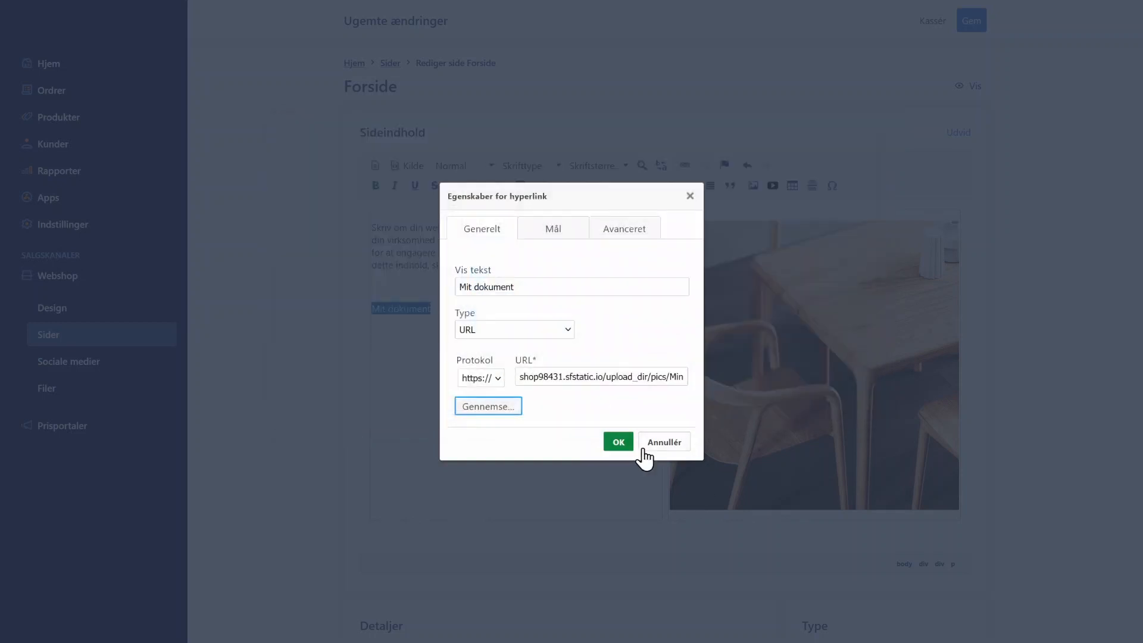
{"action": "left_click", "coordinate": [618, 441]}
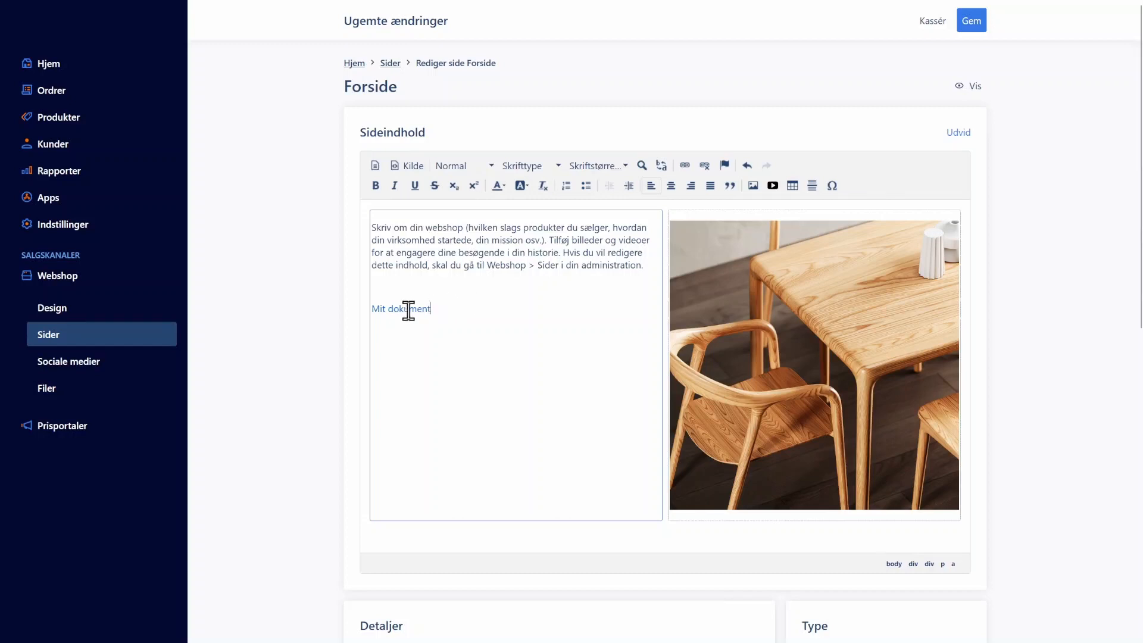
Save the Forside page and view it in the webshop to check the document link.
{"action": "left_click", "coordinate": [975, 23]}
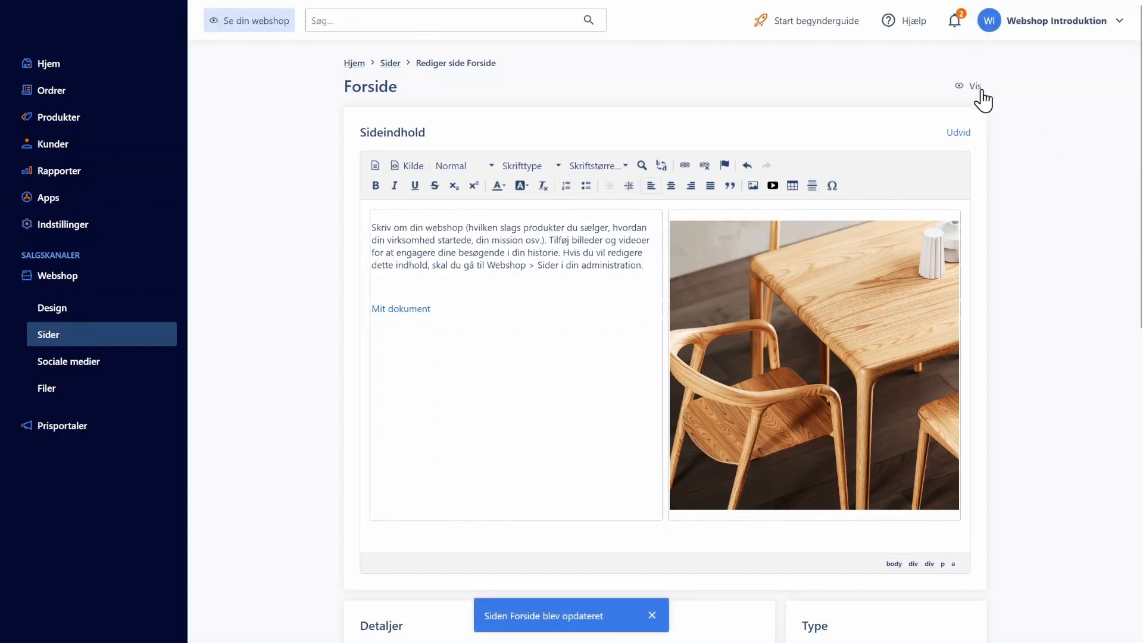
{"action": "left_click", "coordinate": [976, 87]}
{"action": "scroll", "coordinate": [911, 194], "scroll_direction": "down", "scroll_amount": 4}
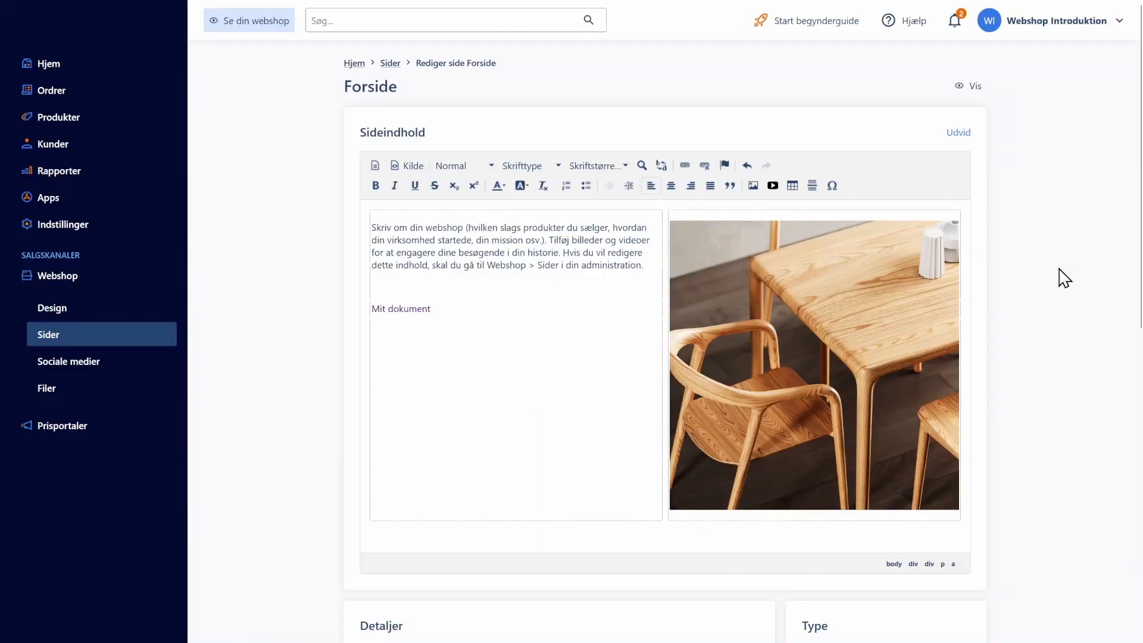
View the image settings for slide.png, cancel them, and look through the Black Week article on sales and discounts.
{"action": "scroll", "coordinate": [1086, 301], "scroll_direction": "down", "scroll_amount": 5}
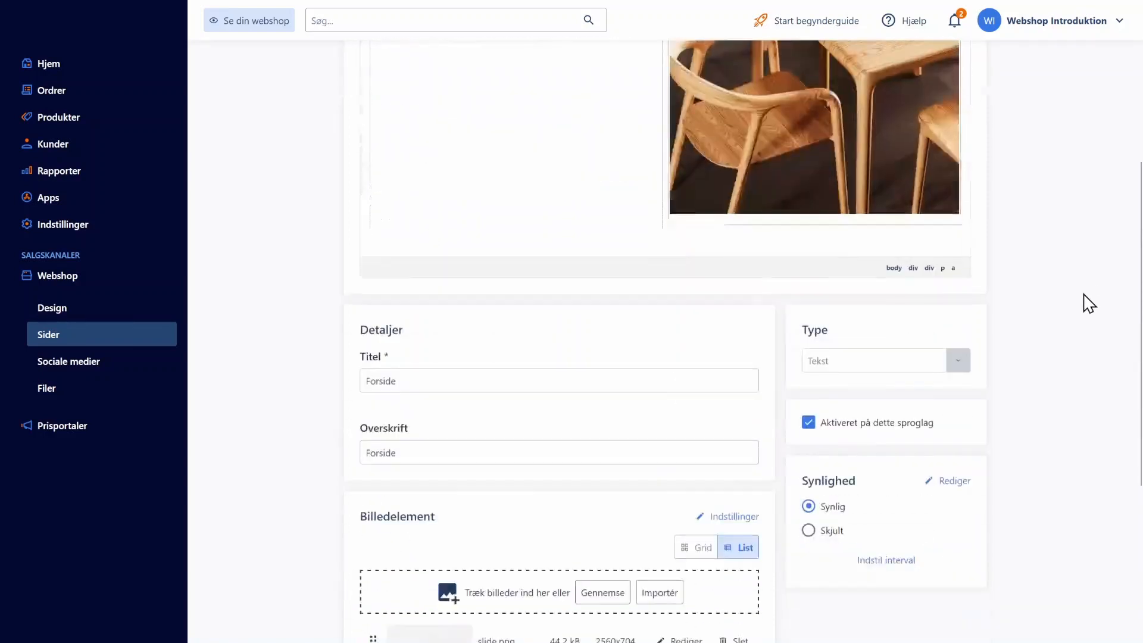
{"action": "scroll", "coordinate": [1090, 303], "scroll_direction": "down", "scroll_amount": 5}
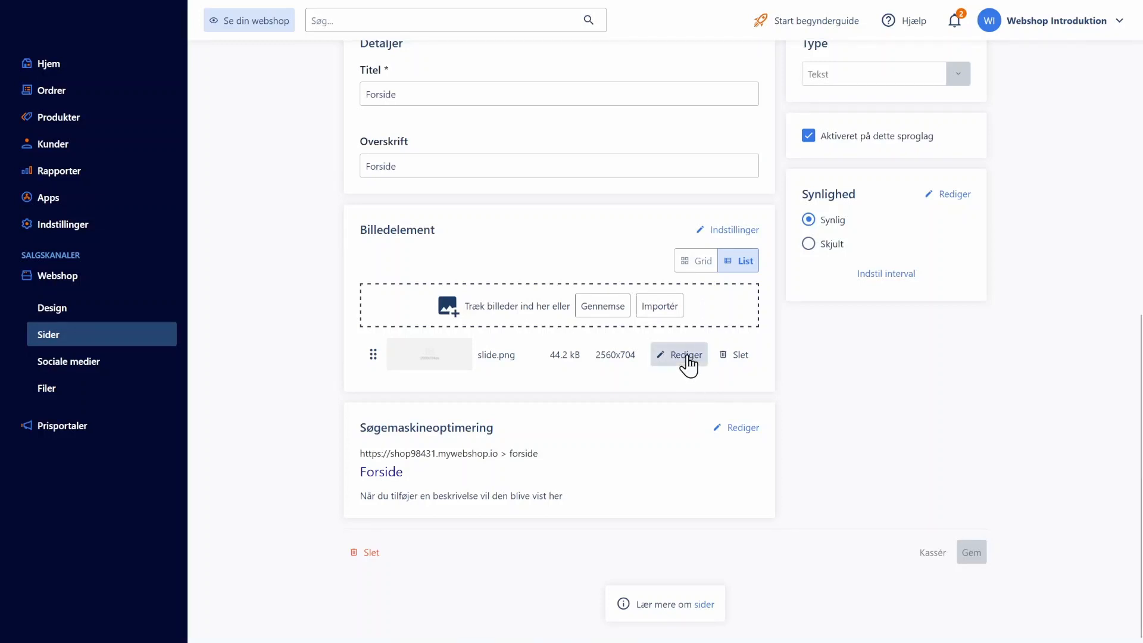
{"action": "left_click", "coordinate": [684, 359]}
{"action": "left_click", "coordinate": [459, 357]}
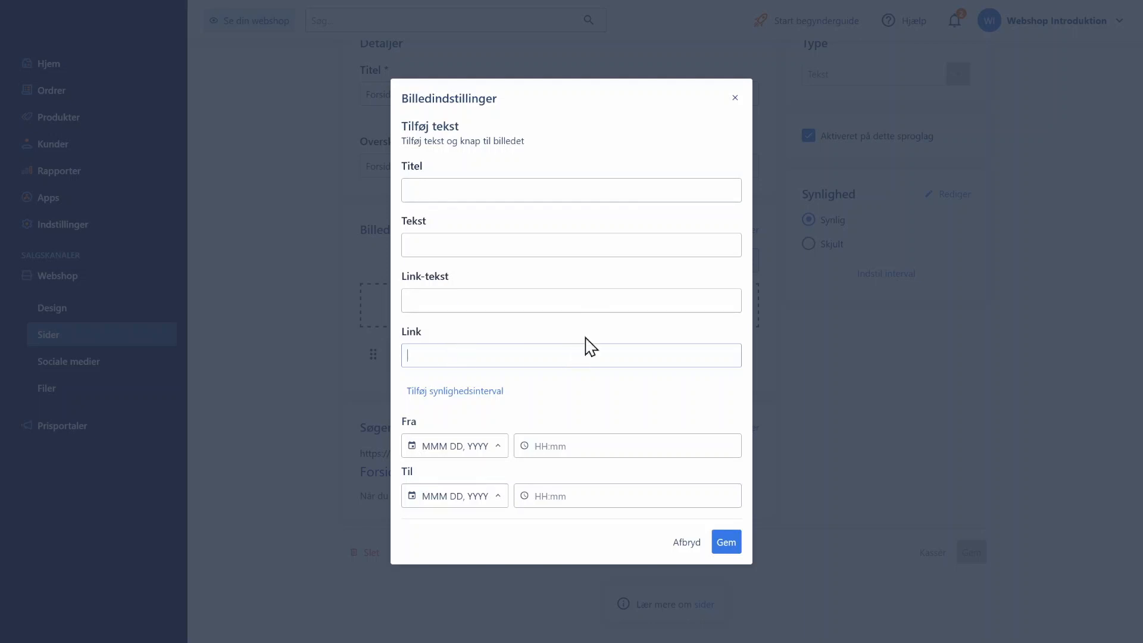
{"action": "left_click", "coordinate": [686, 542]}
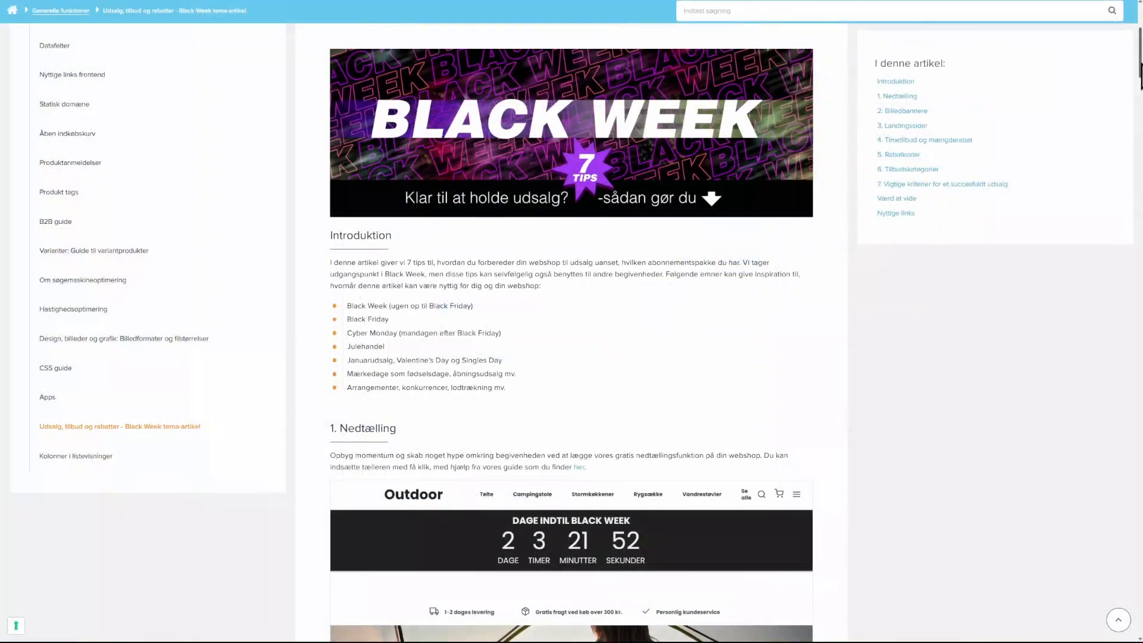
{"action": "scroll", "coordinate": [1141, 88], "scroll_direction": "down", "scroll_amount": 3}
{"action": "left_click_drag", "start_coordinate": [1140, 88], "coordinate": [1140, 159]}
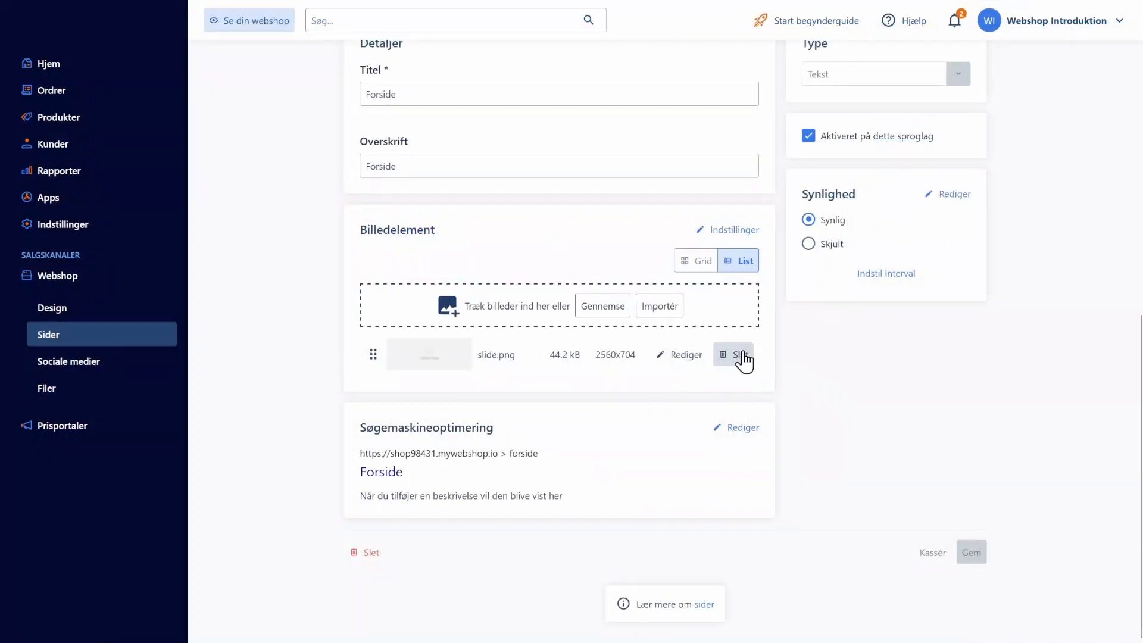
Replace slide.png in Forside's image element with banner1.png and banner2.png from the Mine-billeder folder, and save the page.
{"action": "left_click", "coordinate": [740, 355]}
{"action": "left_click", "coordinate": [533, 360]}
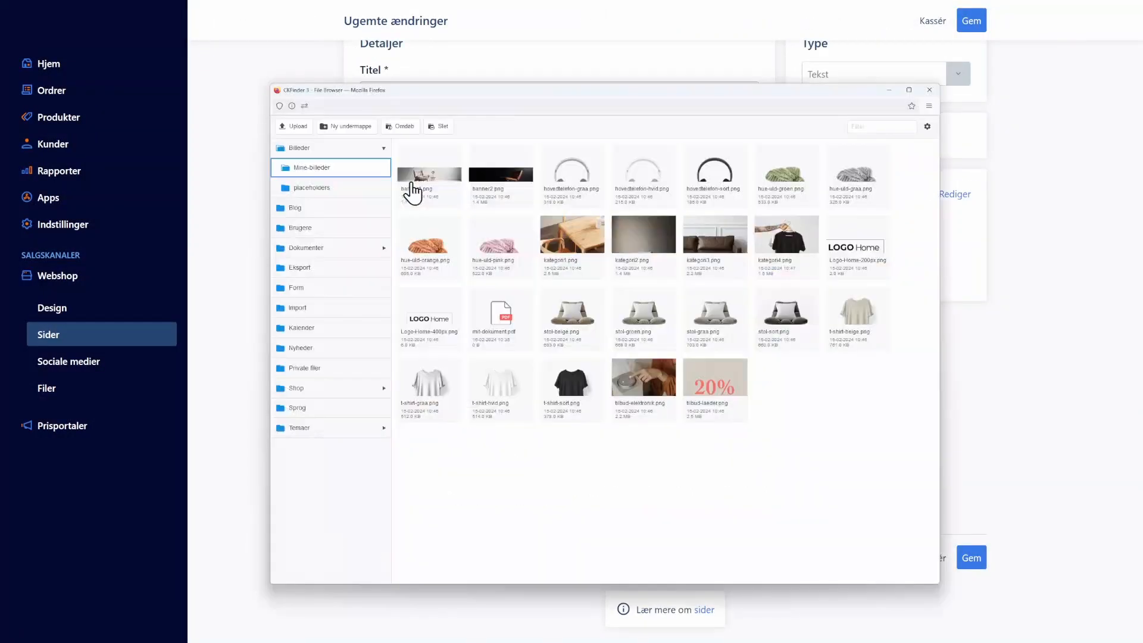
{"action": "left_click", "coordinate": [411, 184]}
{"action": "left_click", "coordinate": [295, 127]}
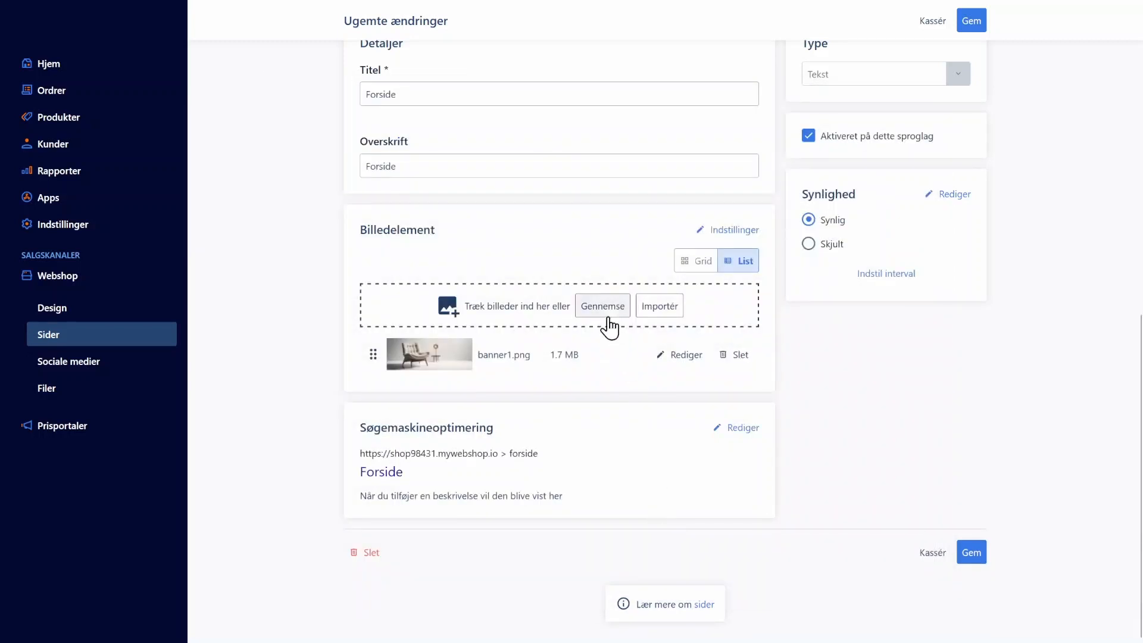
{"action": "left_click", "coordinate": [602, 310]}
{"action": "left_click", "coordinate": [480, 176]}
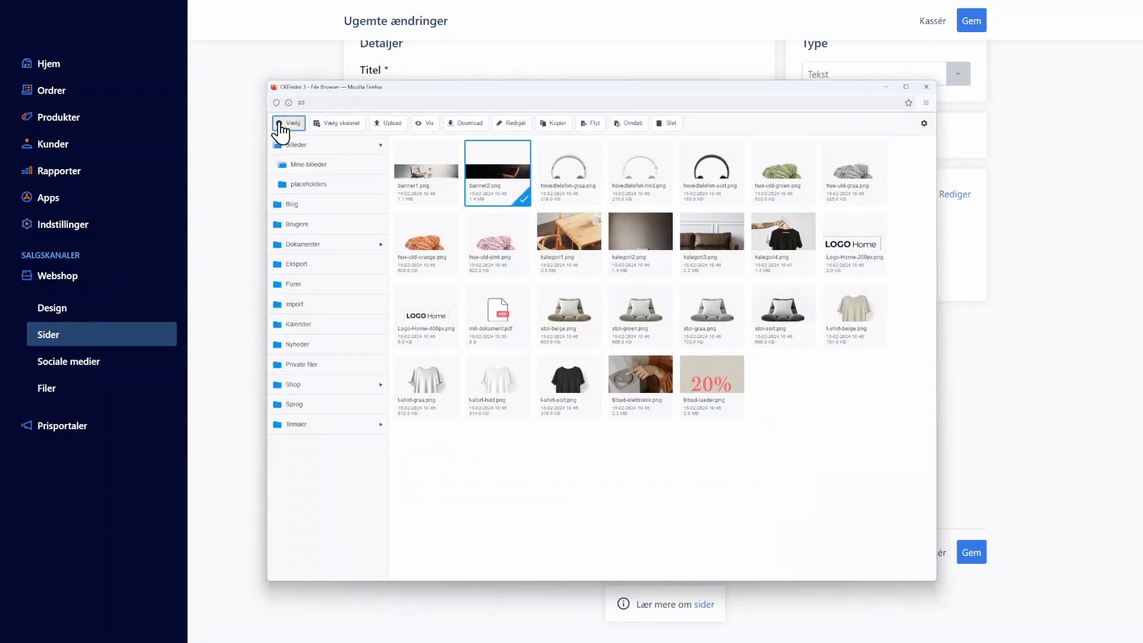
{"action": "left_click", "coordinate": [284, 127]}
{"action": "left_click", "coordinate": [971, 597]}
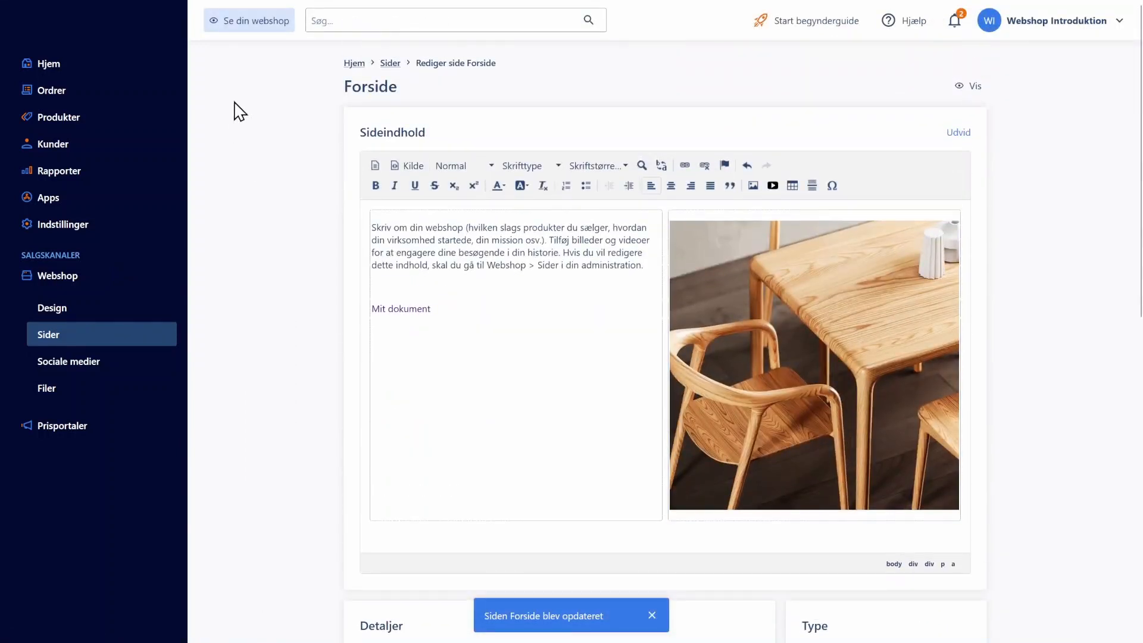
View the webshop, inspect the image element's height, timeout and display order settings, and cancel them.
{"action": "left_click", "coordinate": [247, 23]}
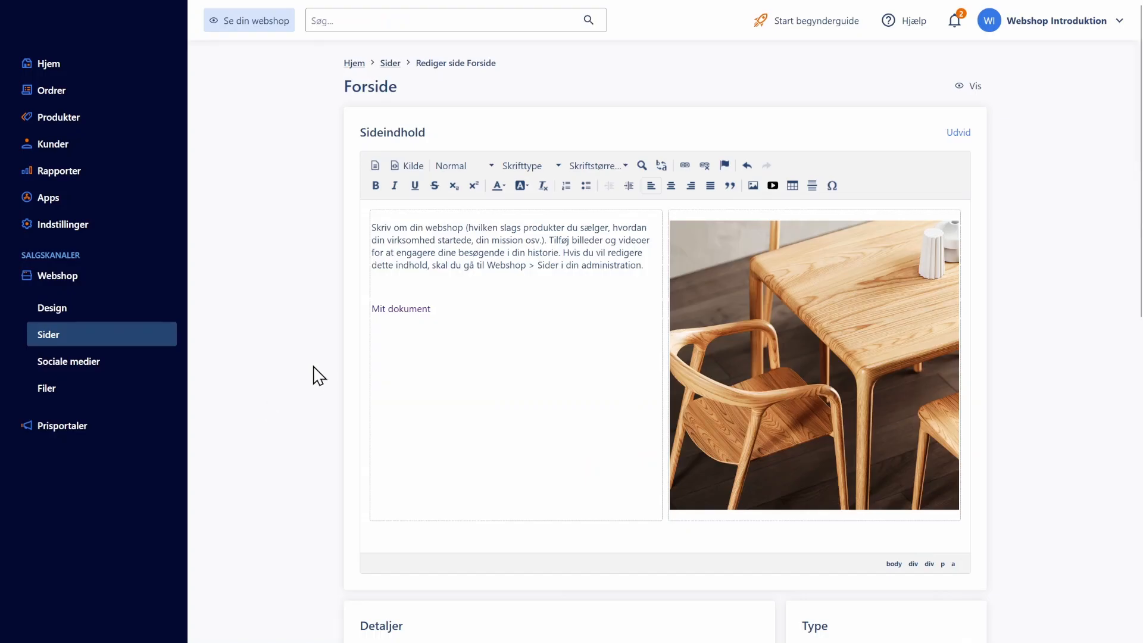
{"action": "scroll", "coordinate": [315, 372], "scroll_direction": "down", "scroll_amount": 10}
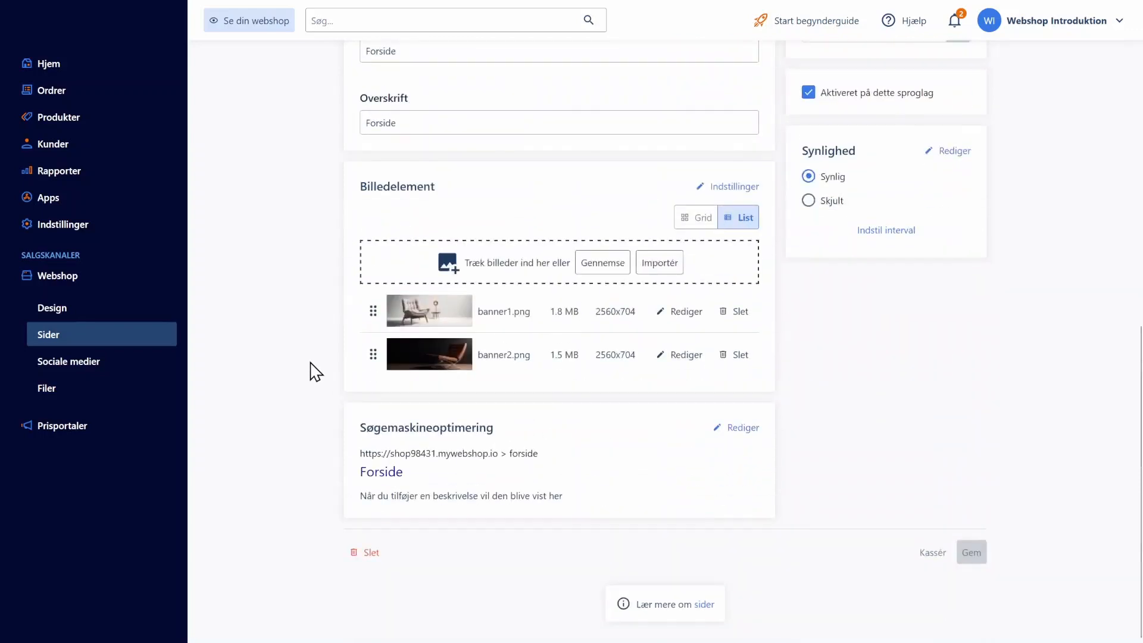
{"action": "left_click", "coordinate": [722, 186]}
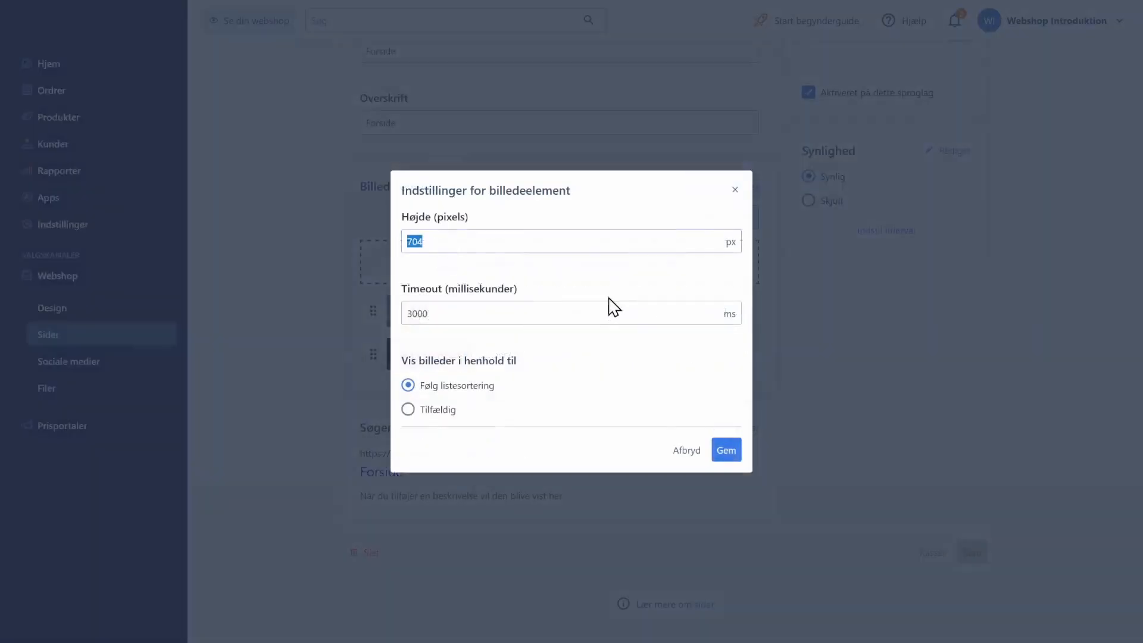
{"action": "left_click", "coordinate": [446, 321]}
{"action": "double_click", "coordinate": [462, 316]}
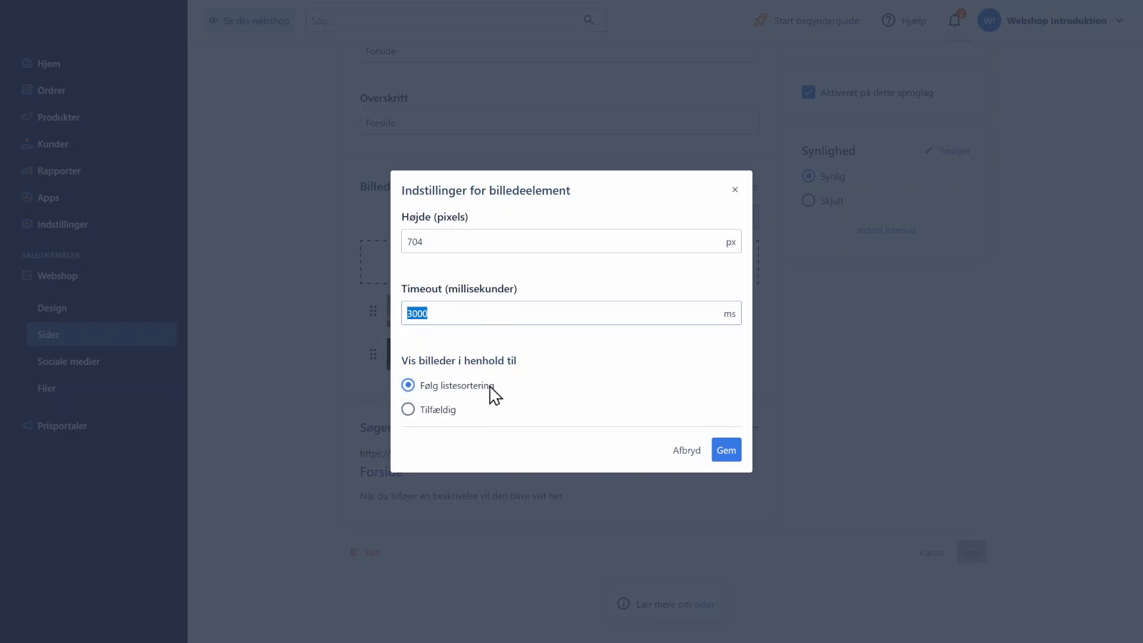
{"action": "left_click", "coordinate": [684, 454]}
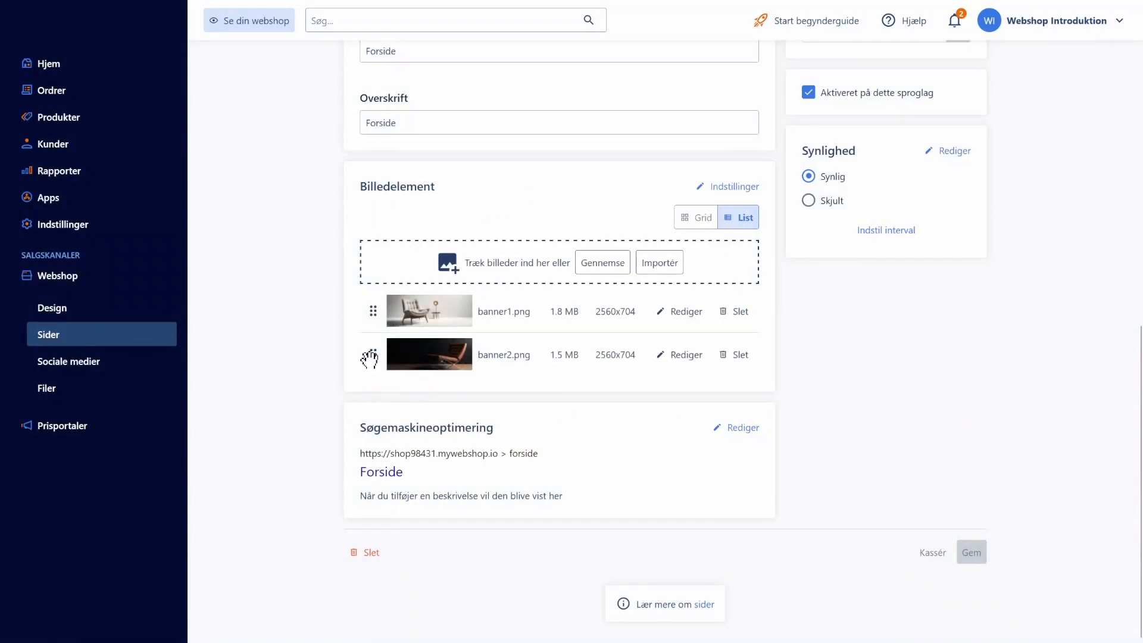
Move banner2.png above banner1.png in the image element, and restore banner1.png to first place.
{"action": "left_click_drag", "start_coordinate": [369, 358], "coordinate": [367, 311]}
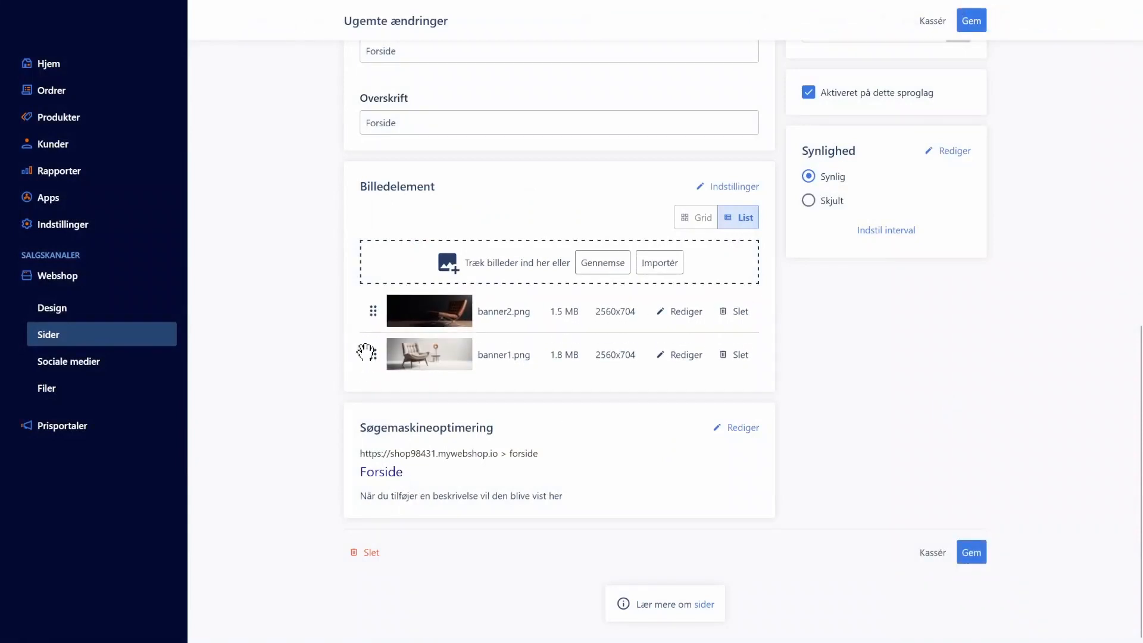
{"action": "left_click_drag", "start_coordinate": [367, 352], "coordinate": [374, 307]}
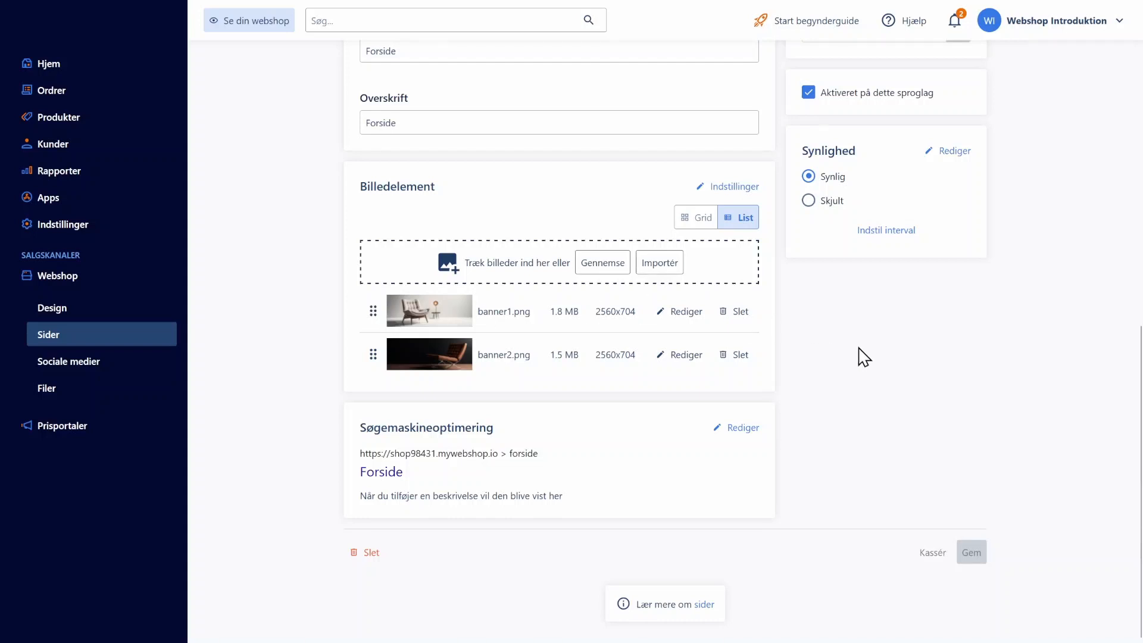
Open the help guides and look through the introduction to search engine optimization (SEO).
{"action": "scroll", "coordinate": [877, 444], "scroll_direction": "up", "scroll_amount": 10}
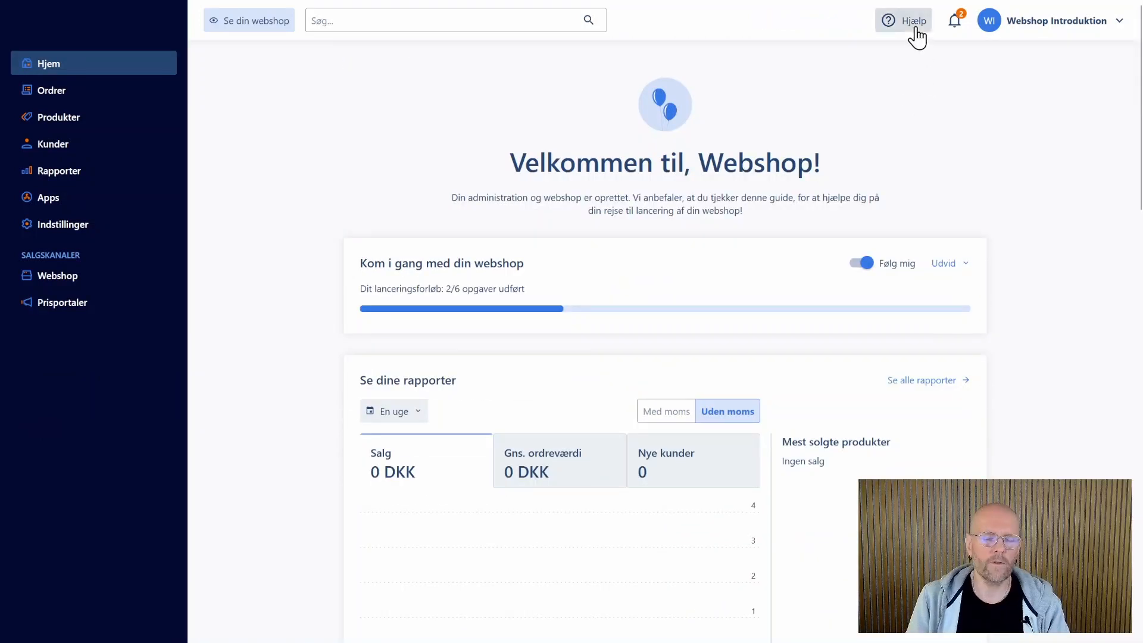
{"action": "left_click", "coordinate": [900, 21]}
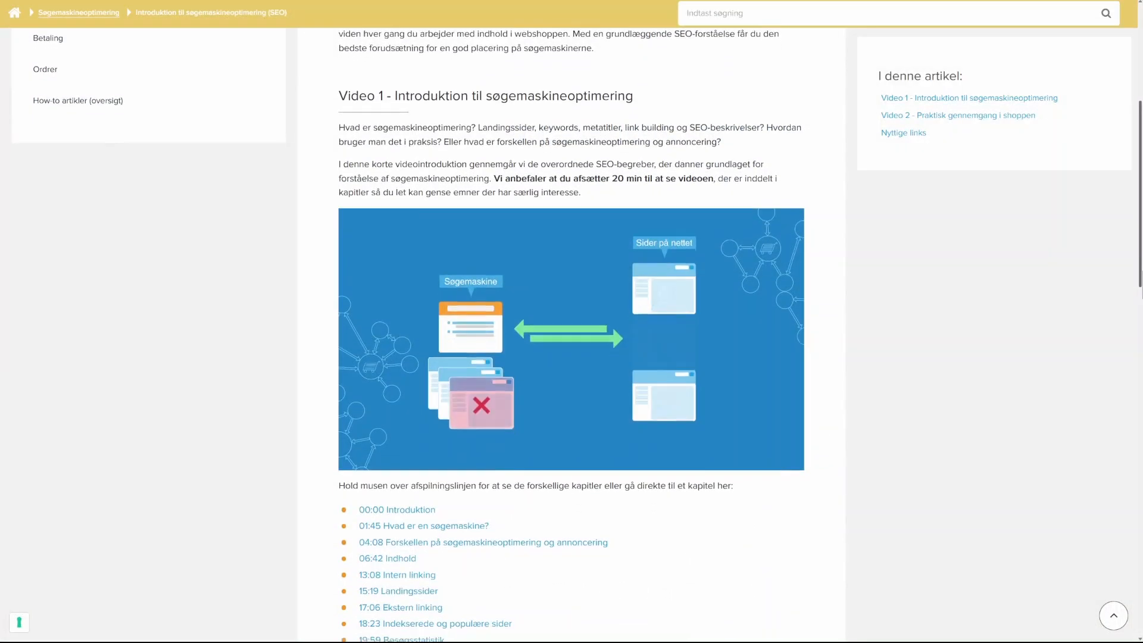
{"action": "left_click_drag", "start_coordinate": [1142, 271], "coordinate": [1142, 311]}
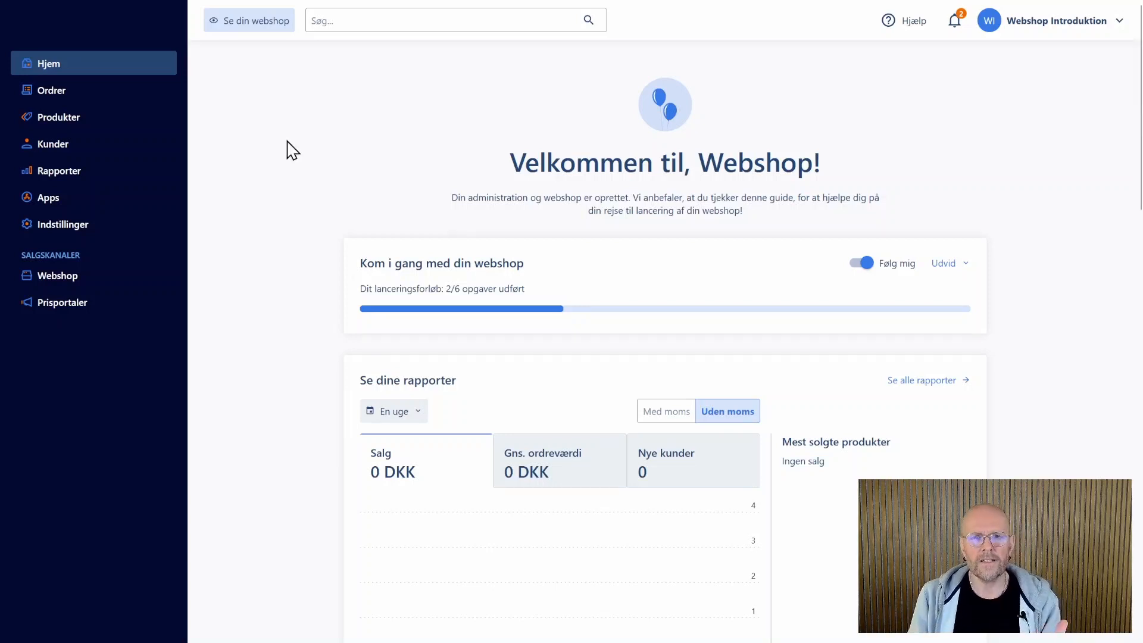
Open the Introduktion product category and examine the headings in its description.
{"action": "left_click", "coordinate": [113, 119]}
{"action": "left_click", "coordinate": [89, 179]}
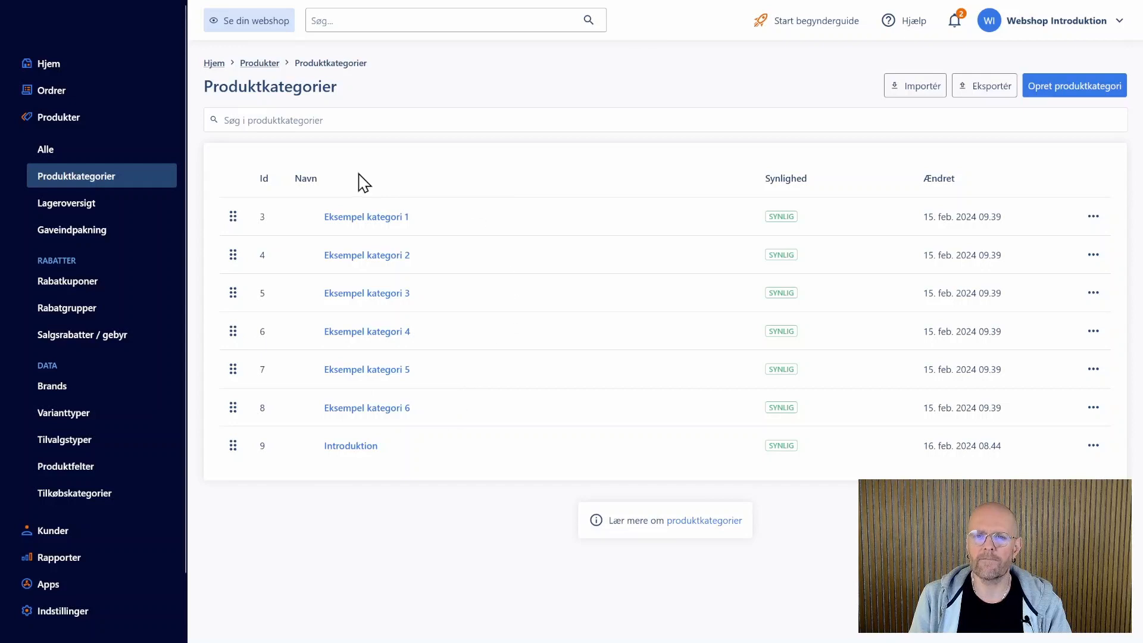
{"action": "left_click", "coordinate": [347, 448]}
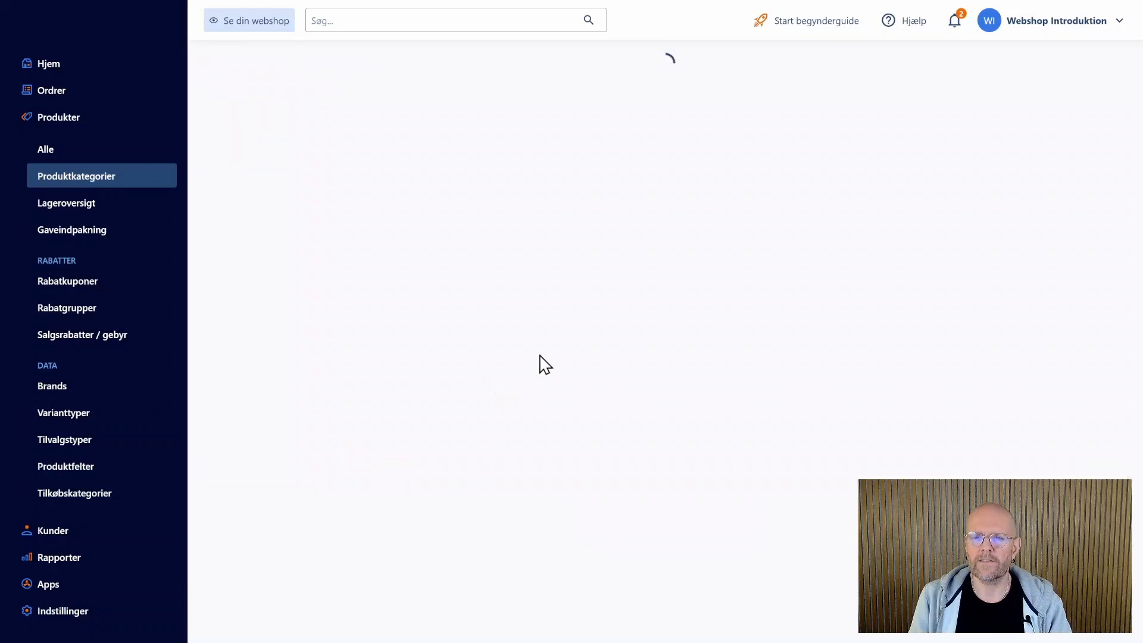
{"action": "scroll", "coordinate": [812, 321], "scroll_direction": "down", "scroll_amount": 10}
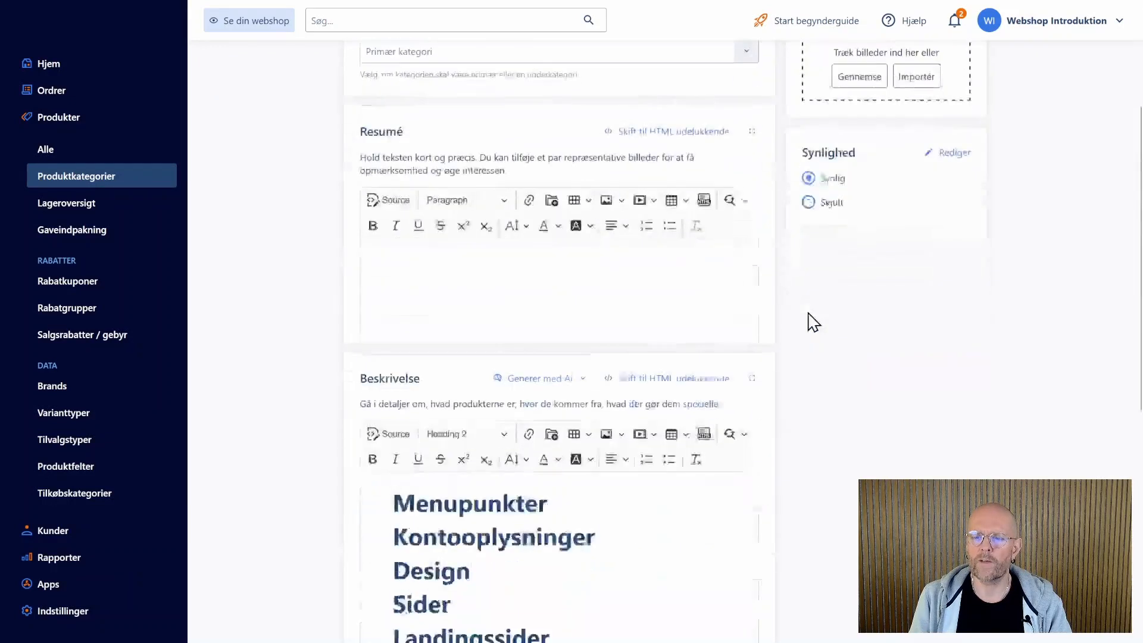
{"action": "scroll", "coordinate": [813, 322], "scroll_direction": "up", "scroll_amount": 2}
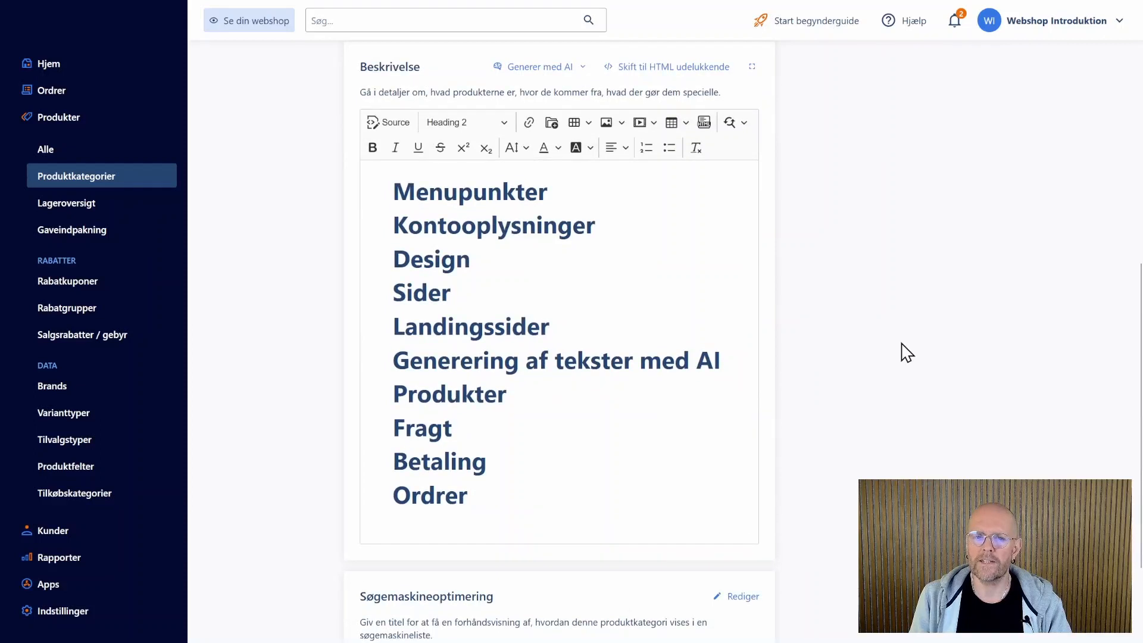
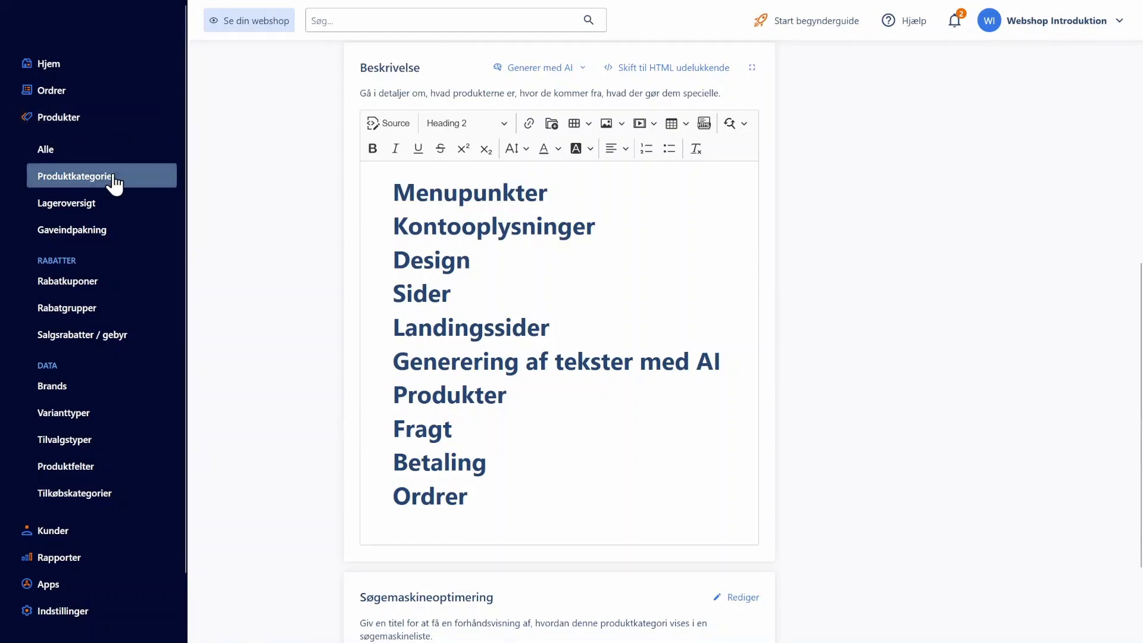
Start creating a new product category and look over its summary and description fields.
{"action": "left_click", "coordinate": [115, 179]}
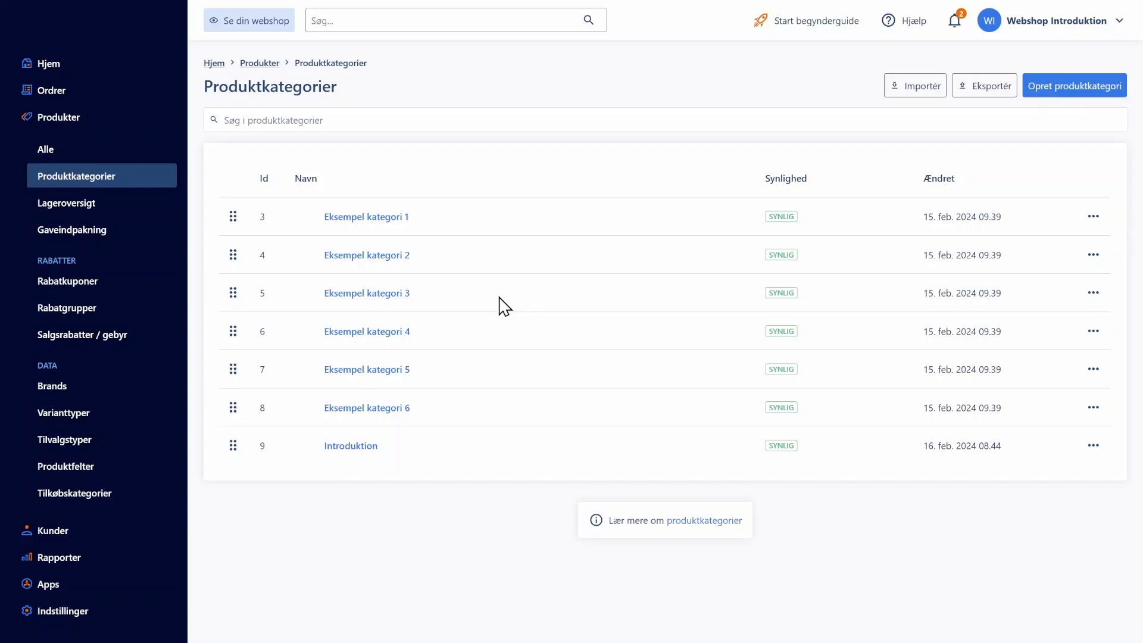
{"action": "left_click", "coordinate": [1063, 89]}
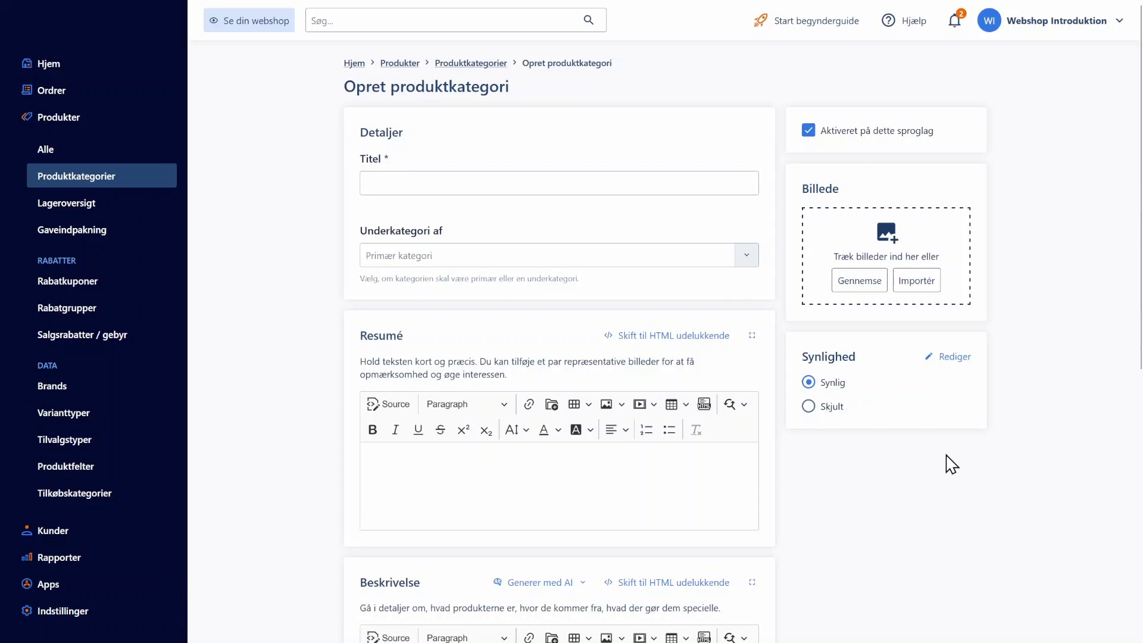
{"action": "scroll", "coordinate": [935, 464], "scroll_direction": "down", "scroll_amount": 5}
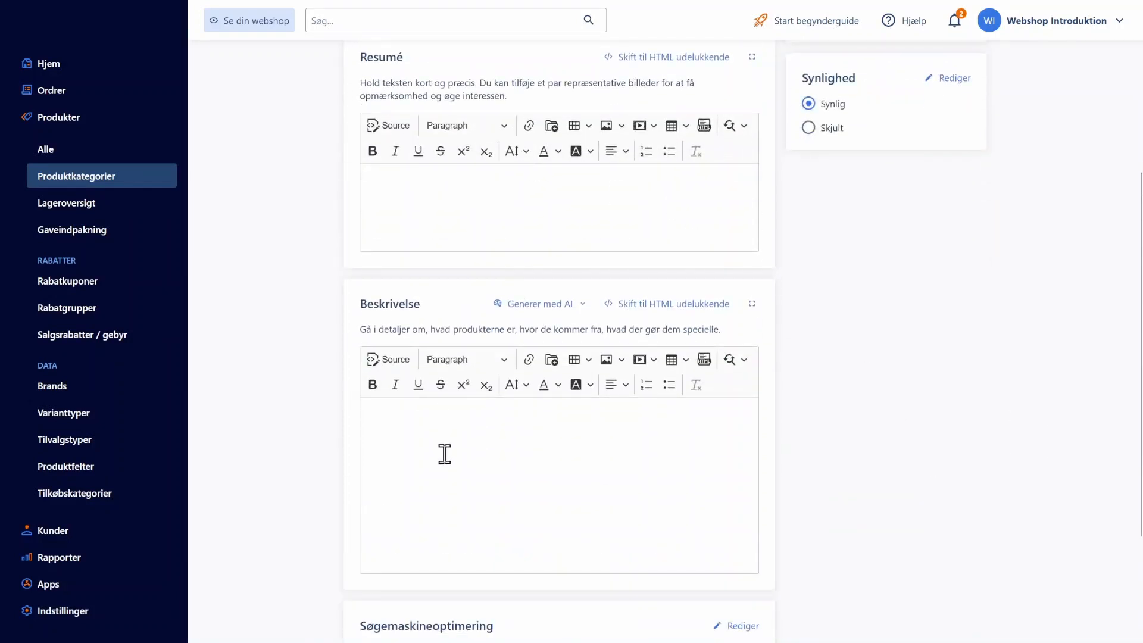
{"action": "scroll", "coordinate": [881, 503], "scroll_direction": "up", "scroll_amount": 1}
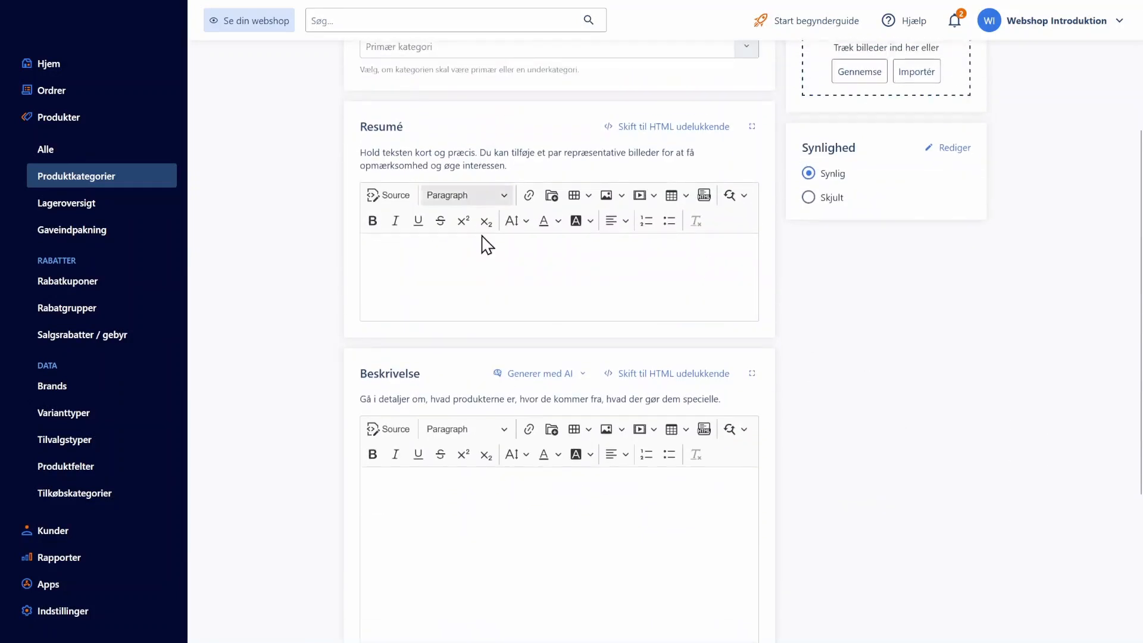
{"action": "scroll", "coordinate": [711, 521], "scroll_direction": "up", "scroll_amount": 3}
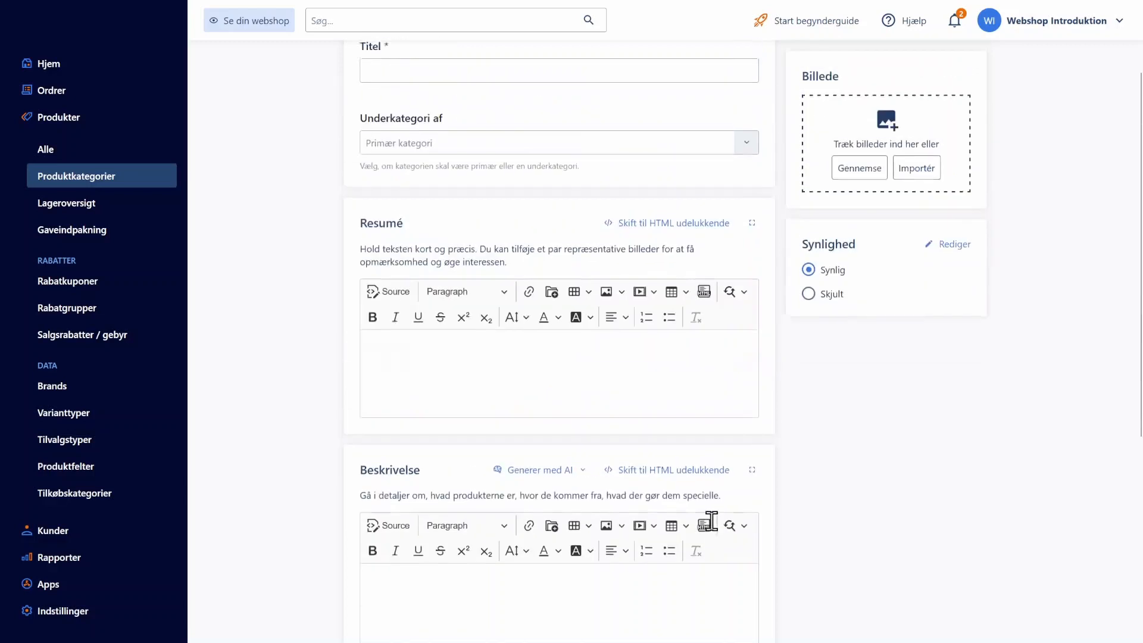
Examine the parent category choices under Underkategori af and the remaining sections of the new category form.
{"action": "left_click", "coordinate": [443, 183]}
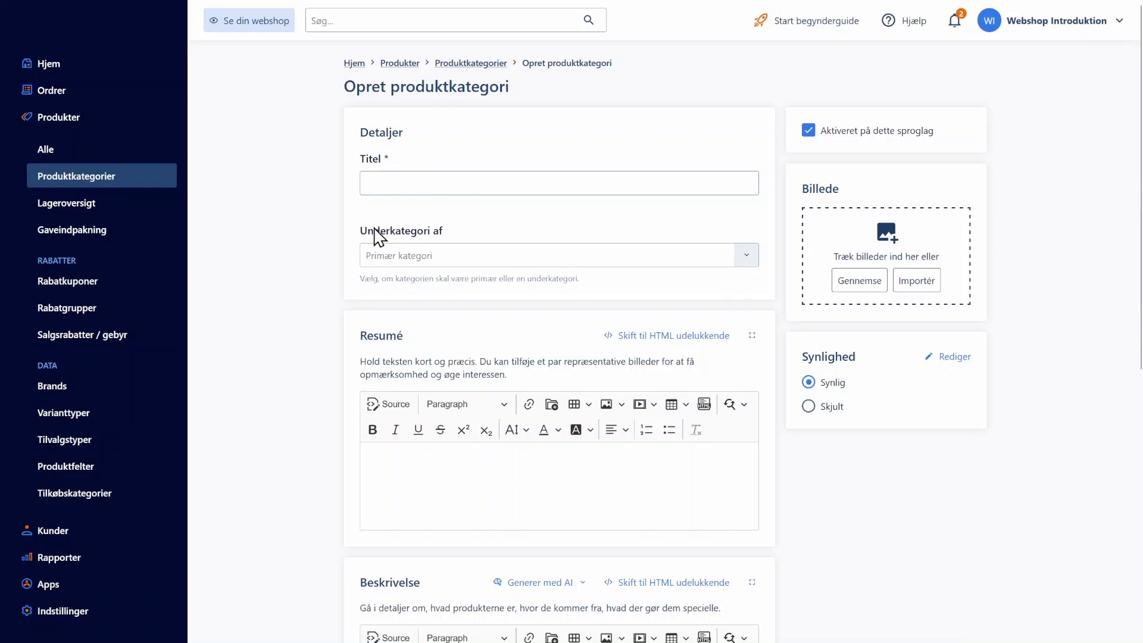
{"action": "left_click_drag", "start_coordinate": [361, 233], "coordinate": [467, 232]}
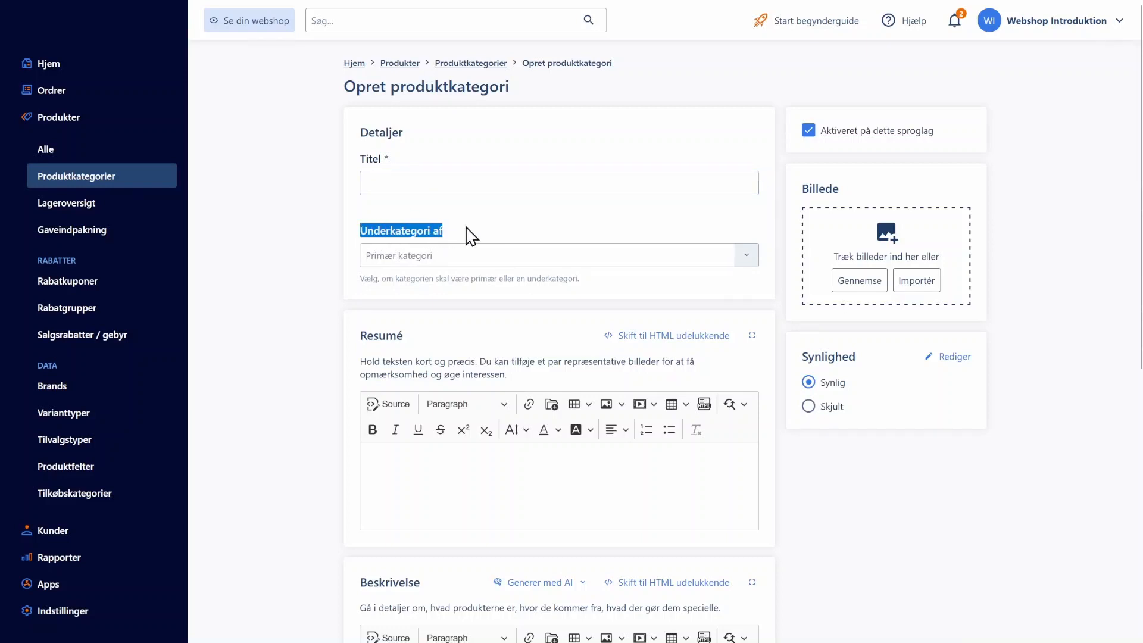
{"action": "left_click", "coordinate": [746, 262]}
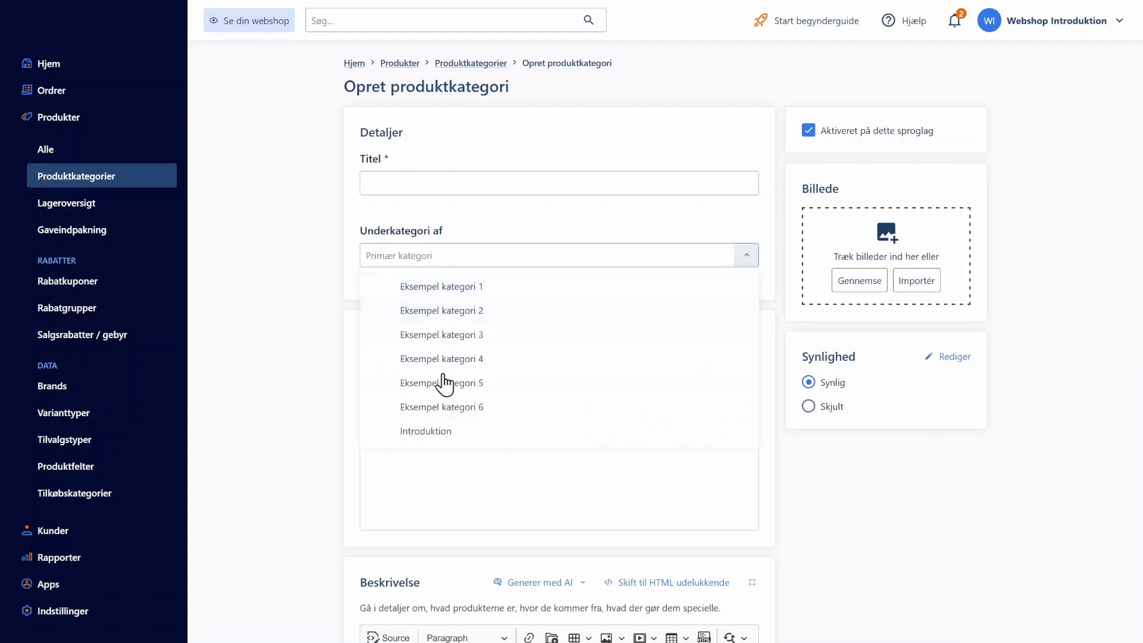
{"action": "left_click", "coordinate": [524, 217]}
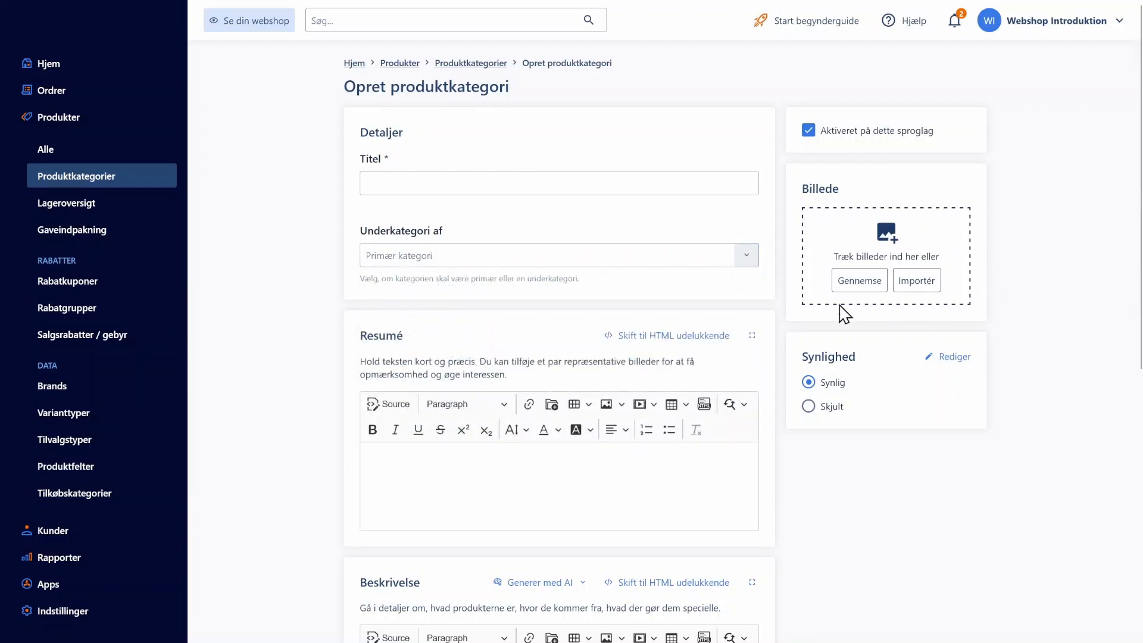
{"action": "scroll", "coordinate": [846, 437], "scroll_direction": "down", "scroll_amount": 2}
{"action": "scroll", "coordinate": [845, 435], "scroll_direction": "down", "scroll_amount": 5}
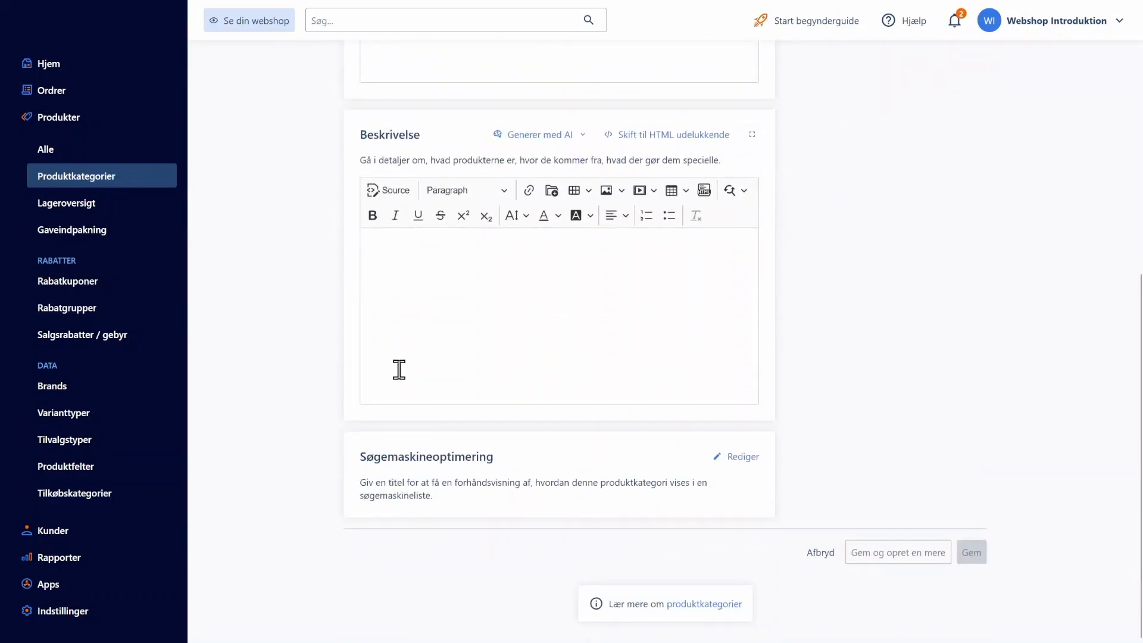
{"action": "scroll", "coordinate": [855, 462], "scroll_direction": "up", "scroll_amount": 8}
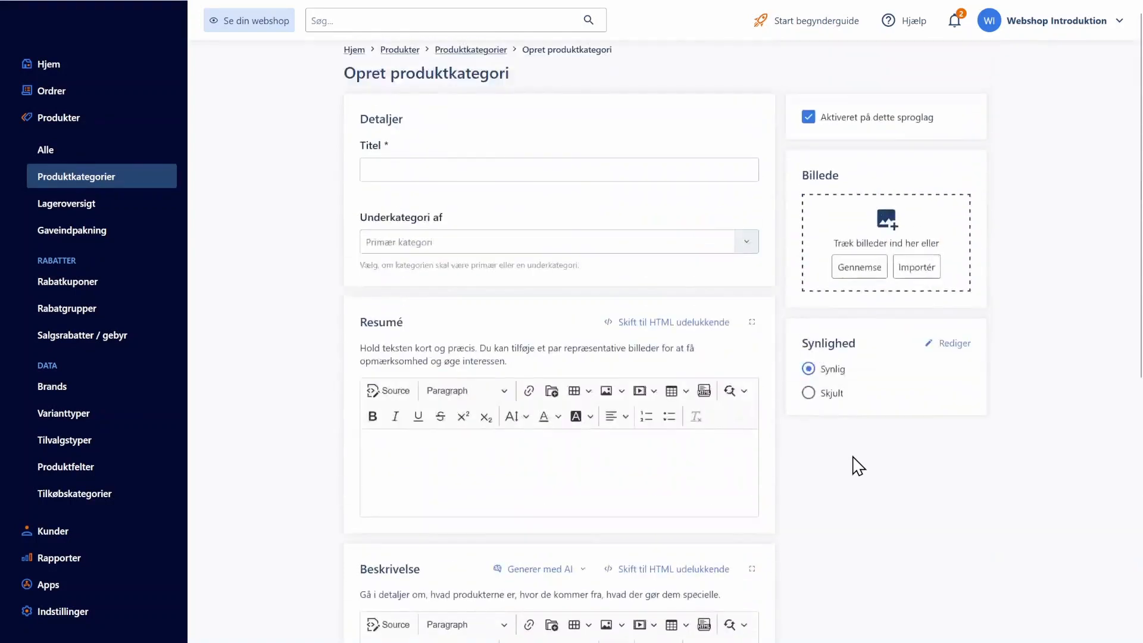
Title the new category Beklædning and assign kategori4.png as its image.
{"action": "type", "text": "Beklædning"}
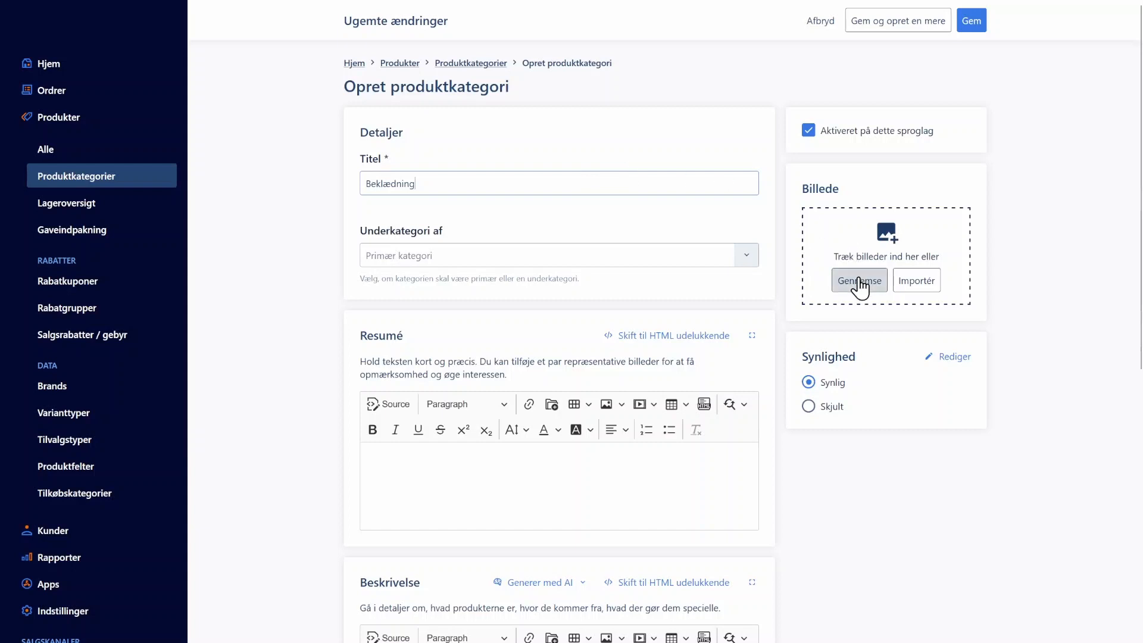
{"action": "left_click", "coordinate": [859, 285]}
{"action": "left_click", "coordinate": [819, 265]}
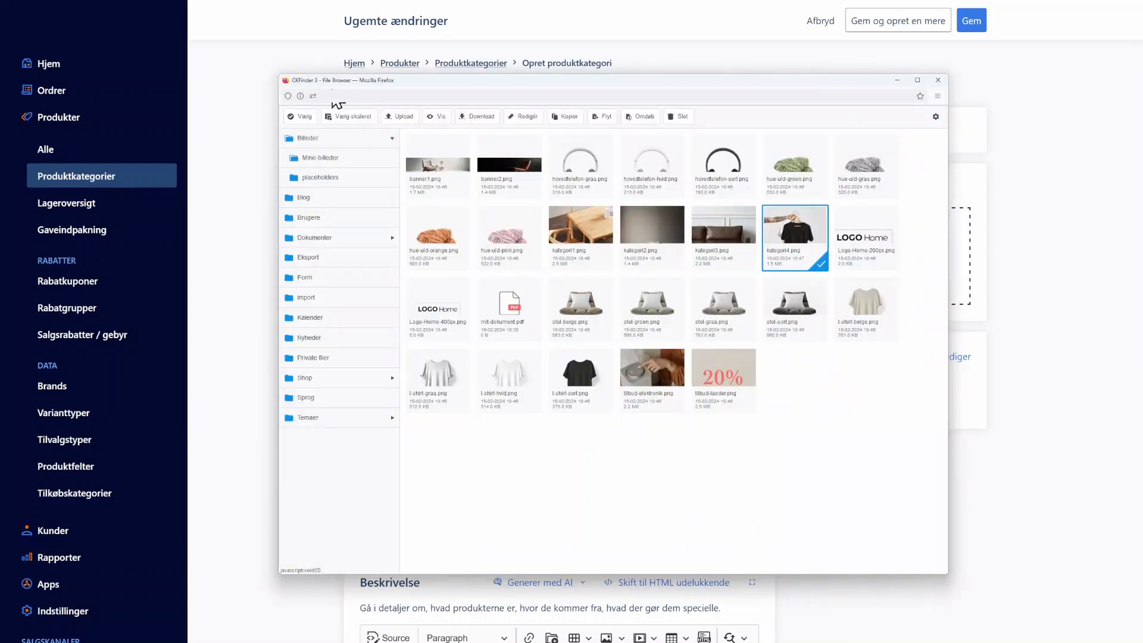
{"action": "left_click", "coordinate": [307, 117]}
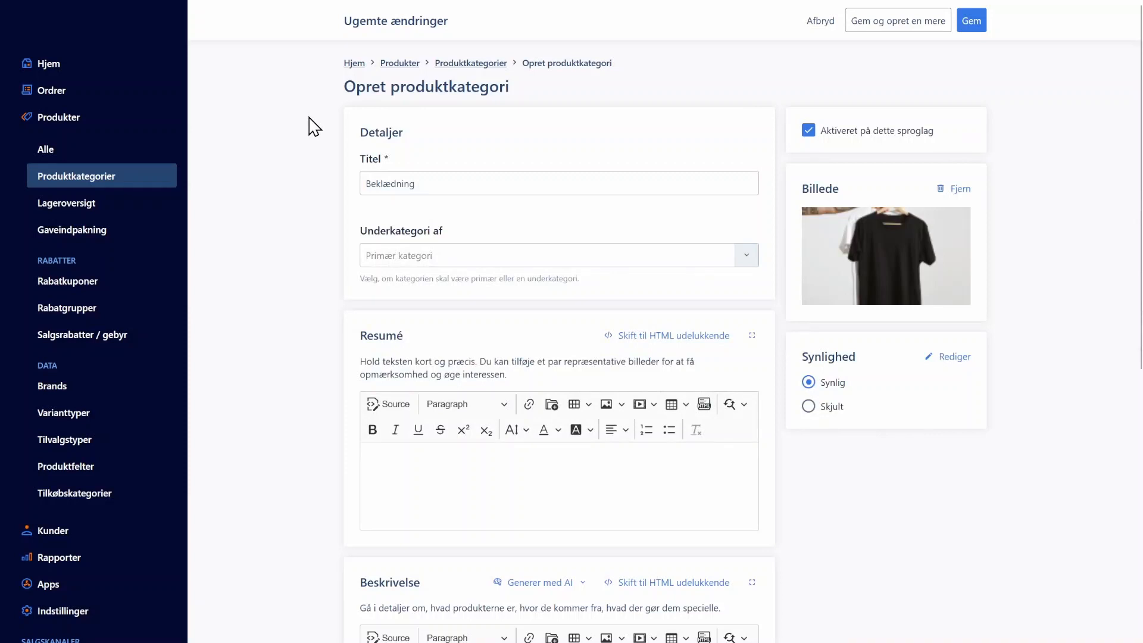
Copy the Resumé help text, starting "Hold teksten kort og præcis", into the category's summary field.
{"action": "scroll", "coordinate": [914, 434], "scroll_direction": "down", "scroll_amount": 2}
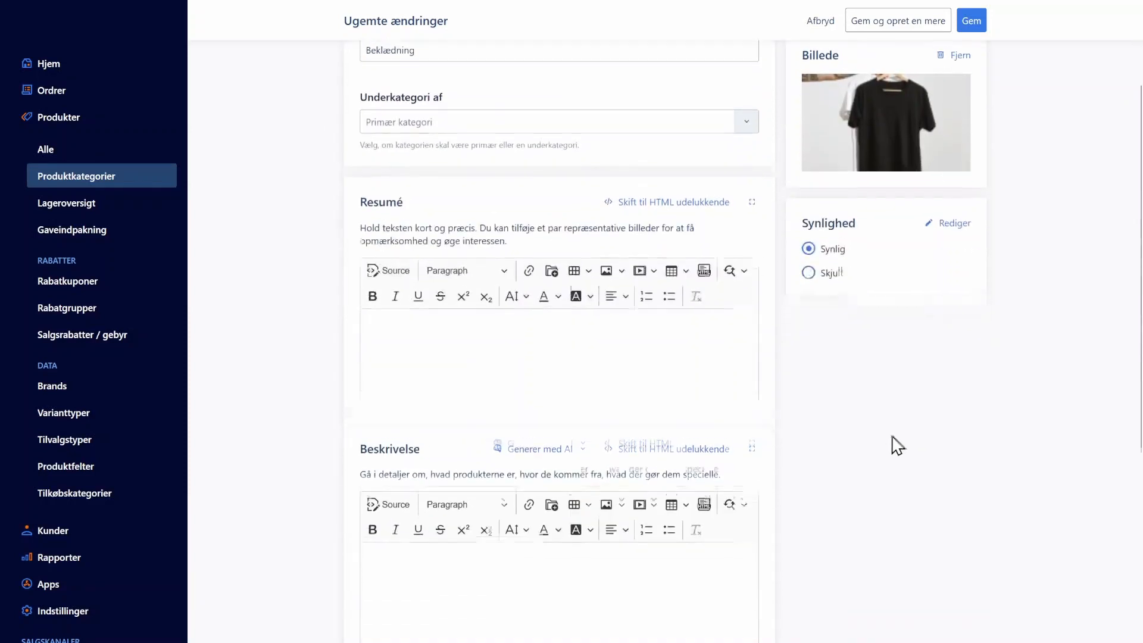
{"action": "left_click_drag", "start_coordinate": [510, 236], "coordinate": [354, 231]}
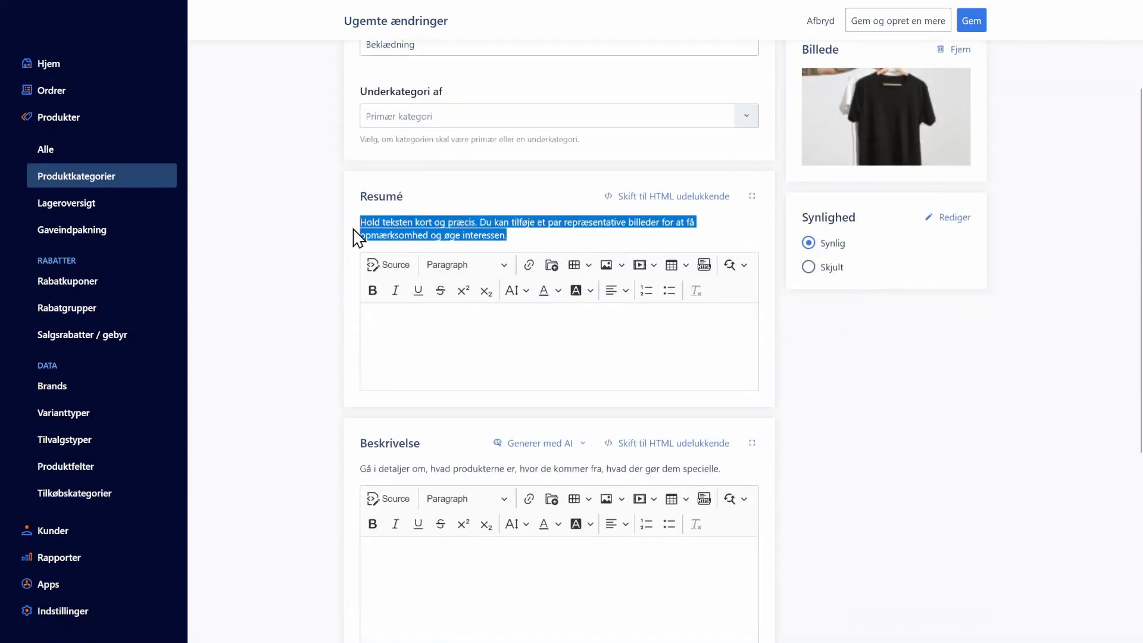
{"action": "key", "text": "ctrl+c"}
{"action": "left_click", "coordinate": [447, 336]}
{"action": "key", "text": "ctrl+v"}
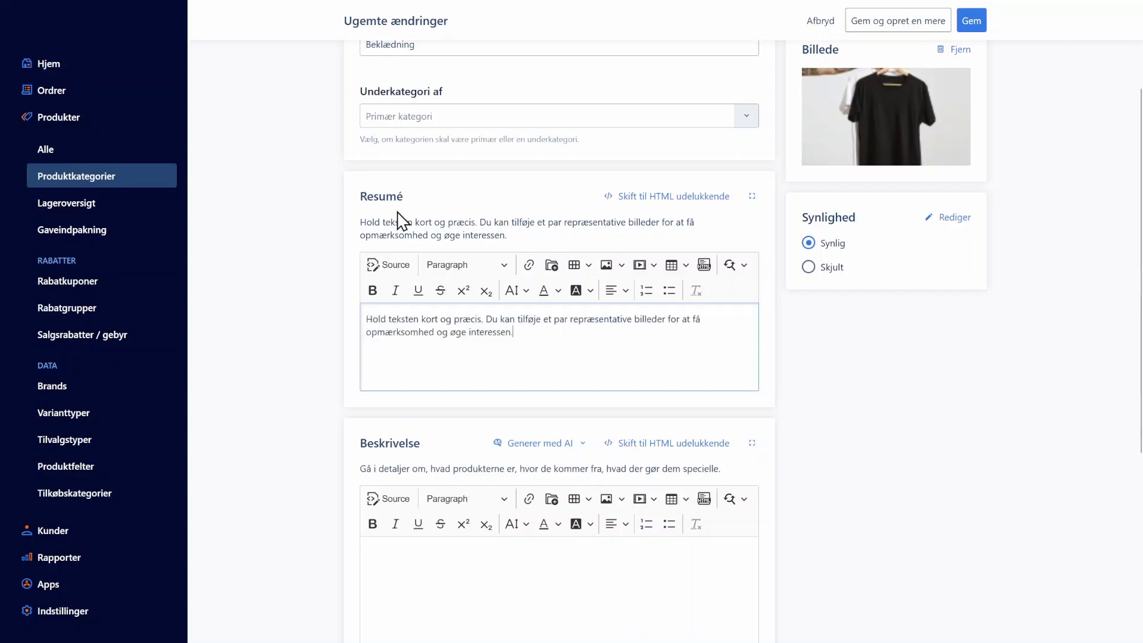
Copy the Beskrivelse help sentence, starting "Gå i detaljer om", into the description field and save the category.
{"action": "scroll", "coordinate": [452, 350], "scroll_direction": "down", "scroll_amount": 2}
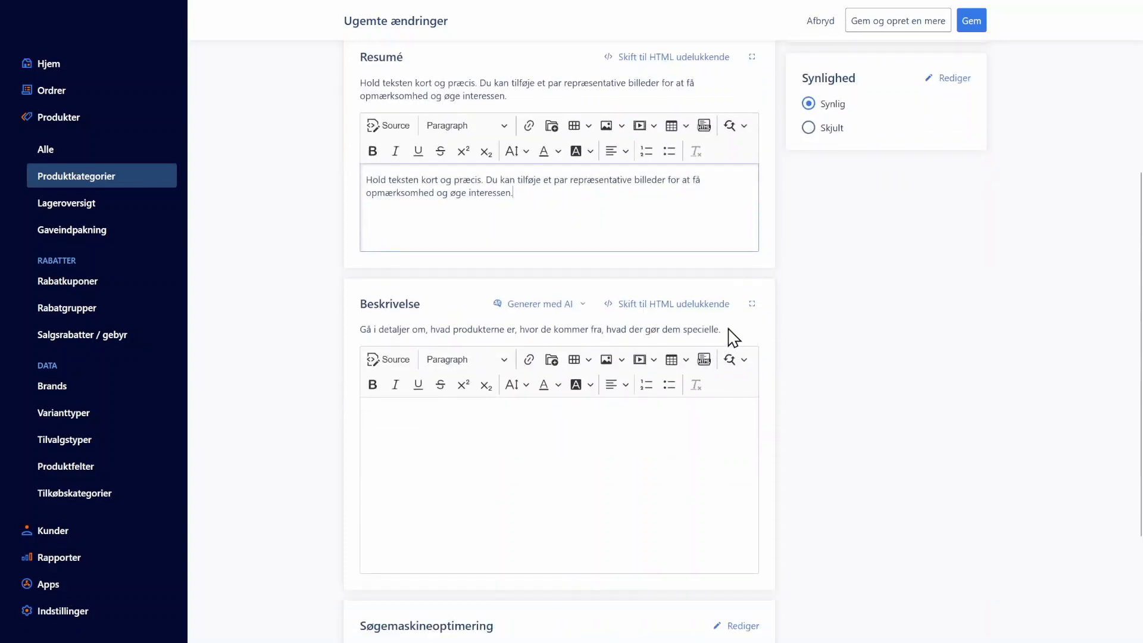
{"action": "left_click_drag", "start_coordinate": [728, 329], "coordinate": [365, 326]}
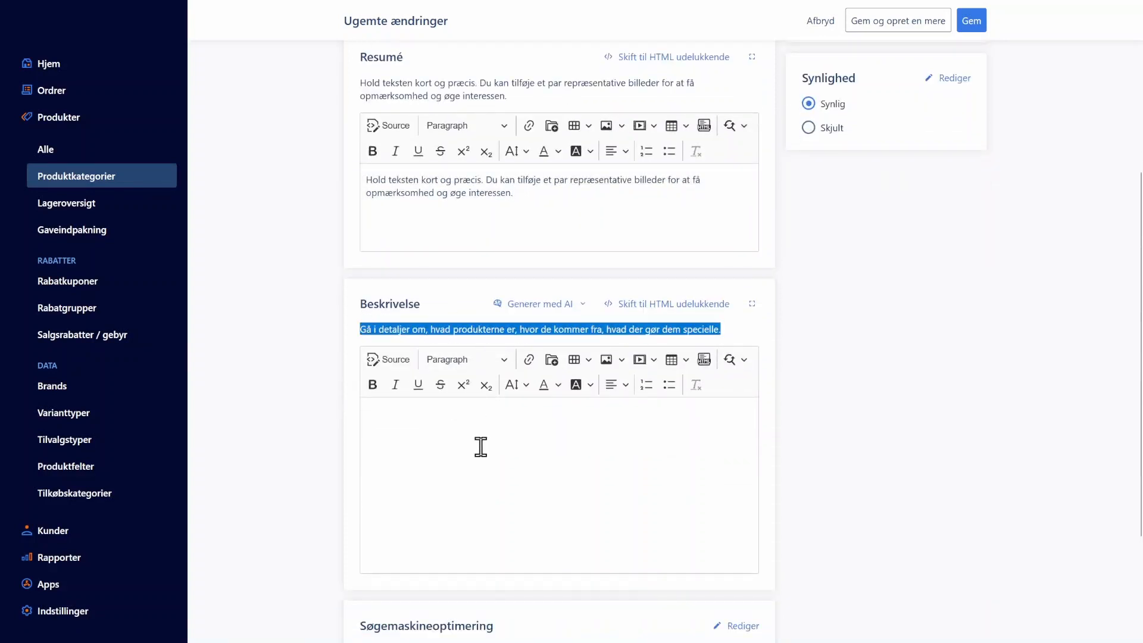
{"action": "key", "text": "ctrl+c"}
{"action": "left_click", "coordinate": [479, 422]}
{"action": "key", "text": "ctrl+v"}
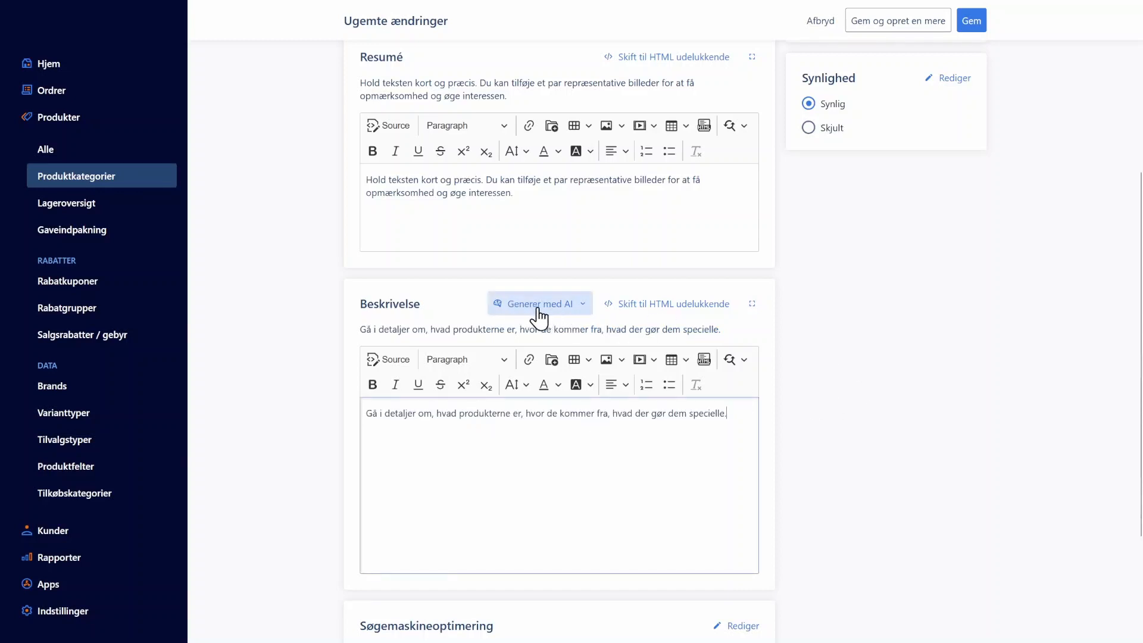
{"action": "scroll", "coordinate": [991, 413], "scroll_direction": "up", "scroll_amount": 5}
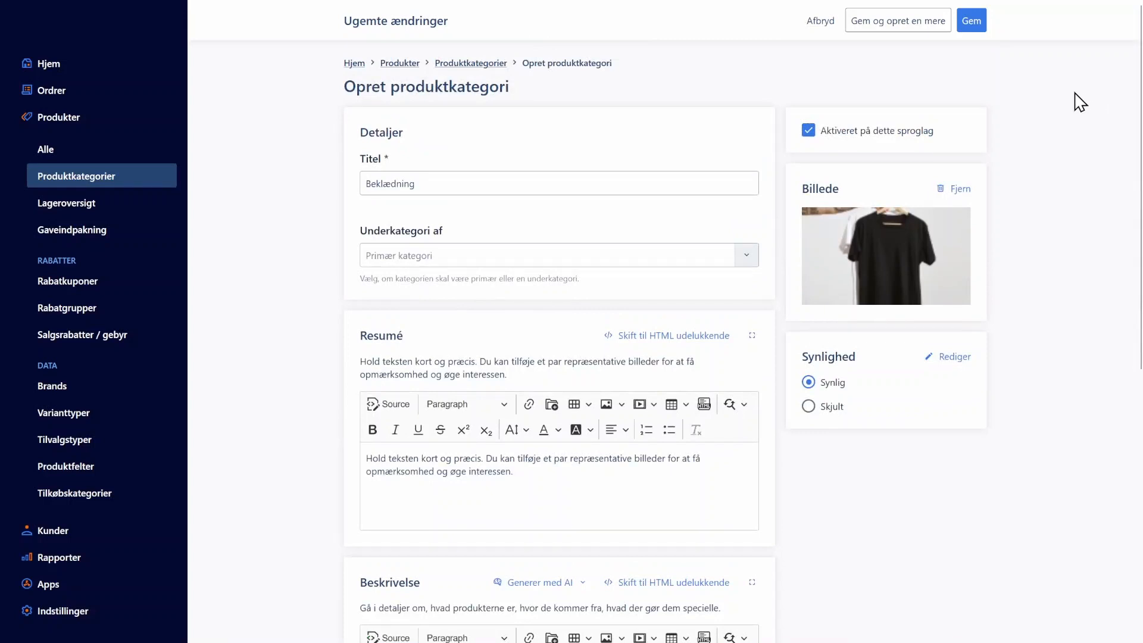
{"action": "left_click", "coordinate": [971, 23]}
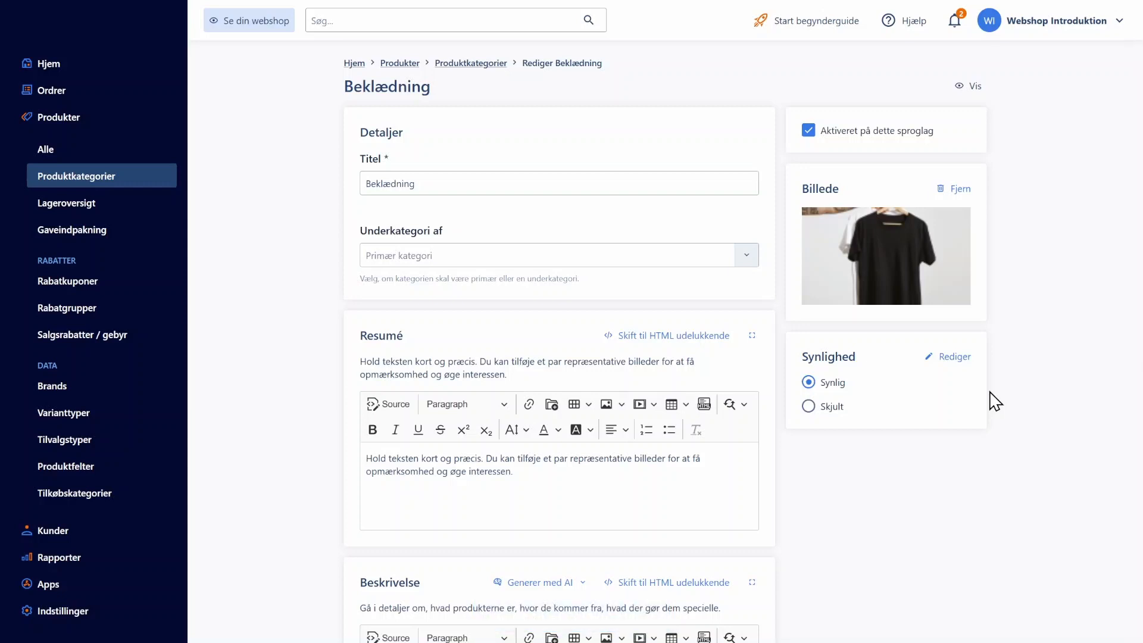
View the Beklædning category in the webshop, check where its summary and description appear, and close the page.
{"action": "left_click", "coordinate": [970, 90]}
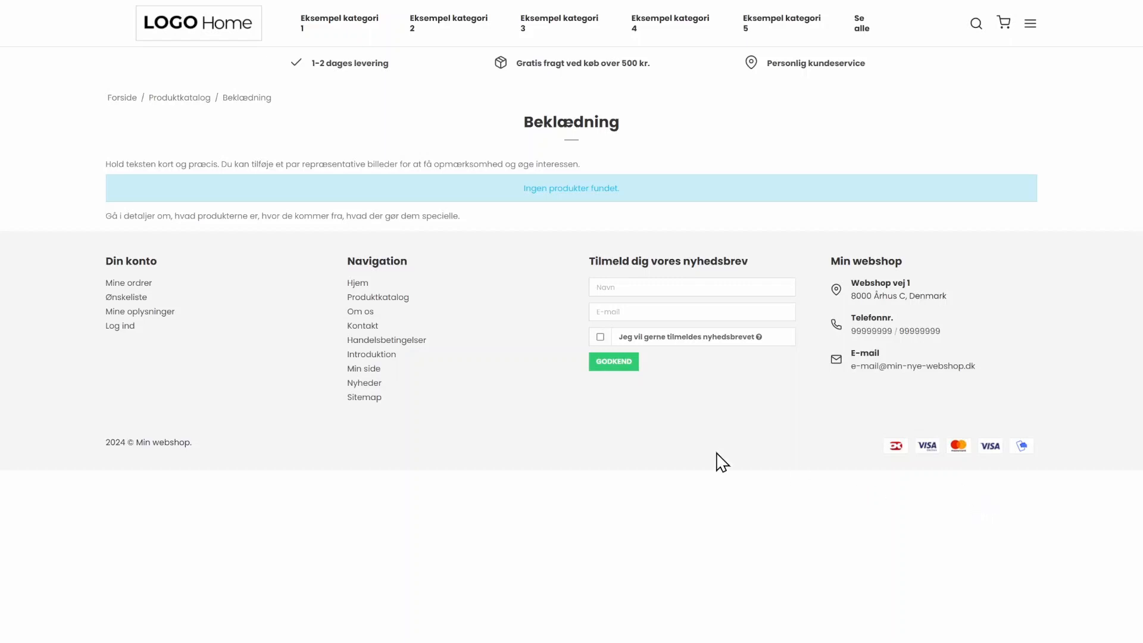
{"action": "left_click_drag", "start_coordinate": [111, 164], "coordinate": [584, 174]}
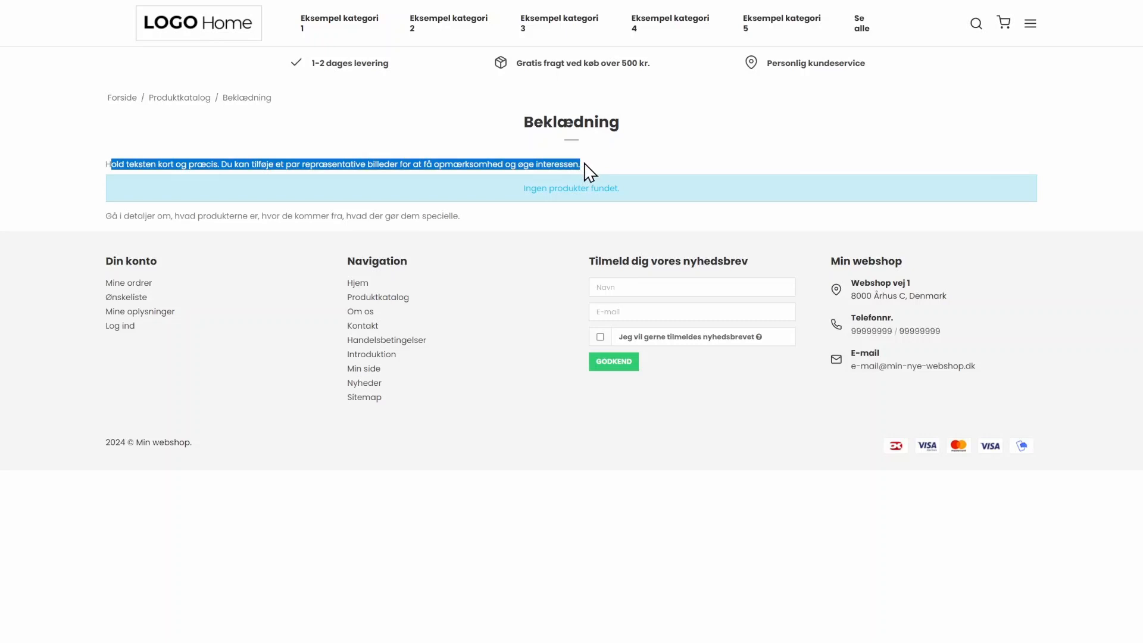
{"action": "left_click", "coordinate": [125, 215]}
{"action": "left_click_drag", "start_coordinate": [135, 212], "coordinate": [285, 216]}
{"action": "left_click", "coordinate": [327, 197]}
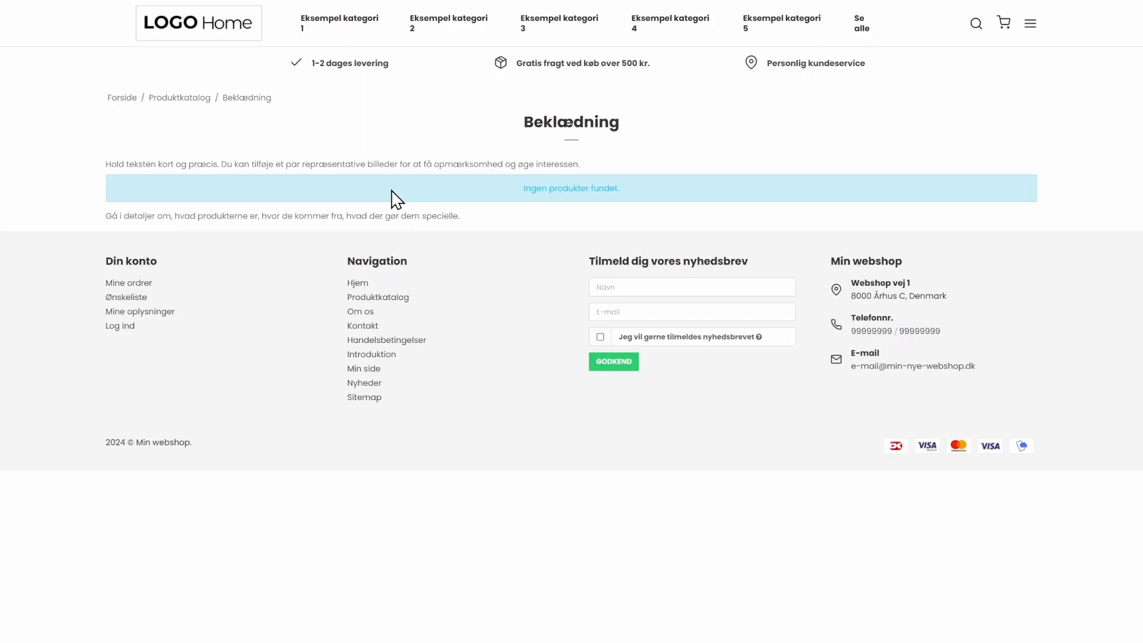
{"action": "key", "text": "ctrl+w"}
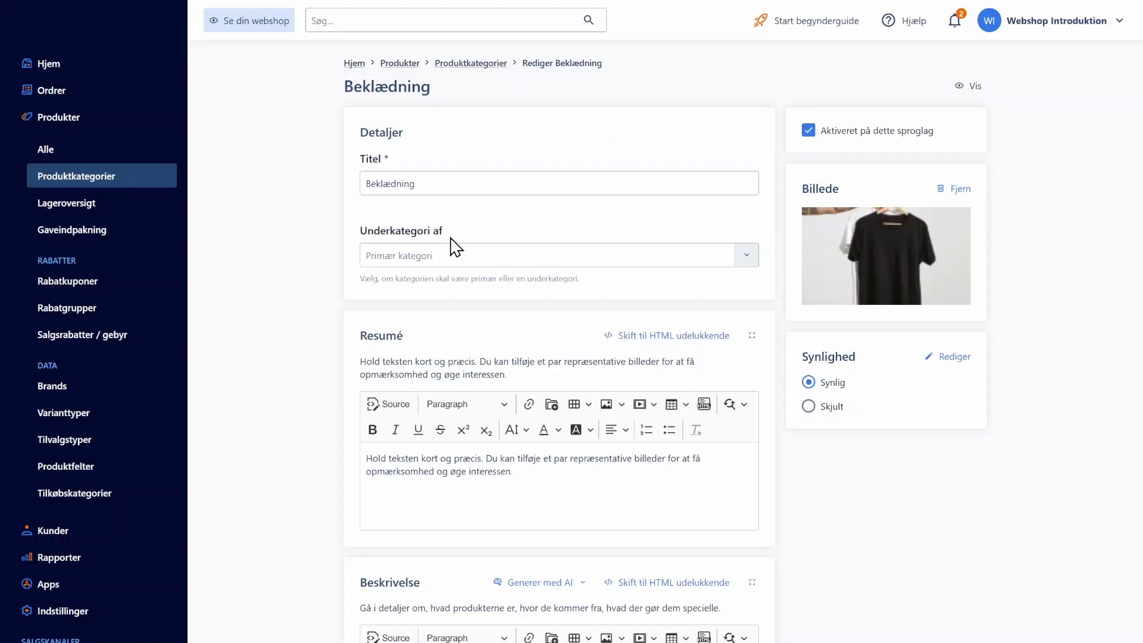
{"action": "scroll", "coordinate": [357, 272], "scroll_direction": "down", "scroll_amount": 3}
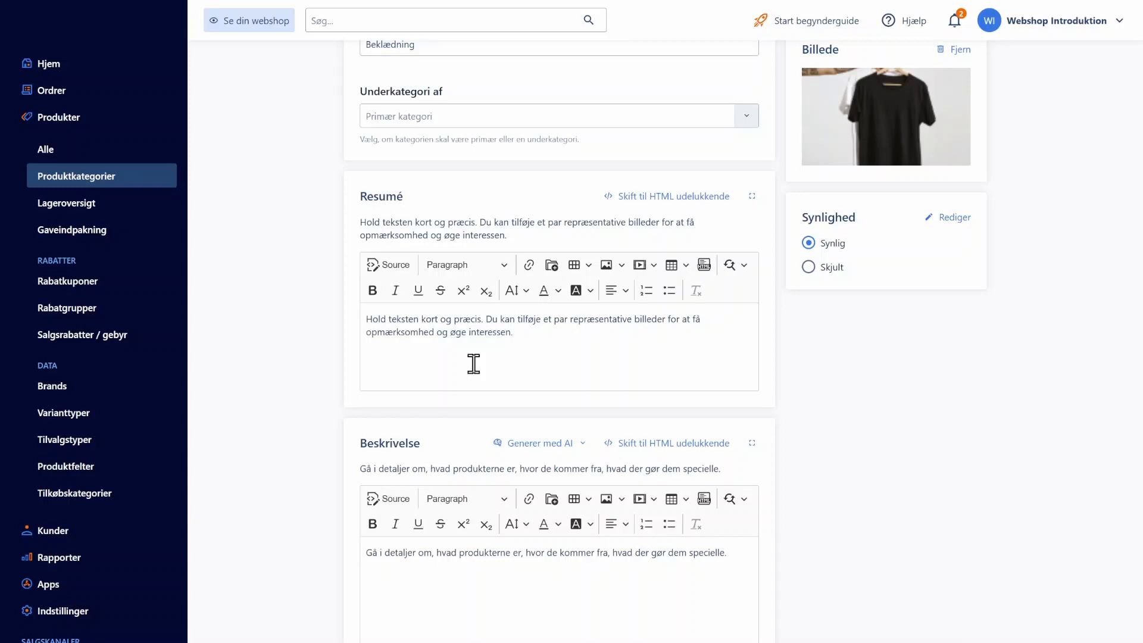
{"action": "scroll", "coordinate": [840, 488], "scroll_direction": "up", "scroll_amount": 2}
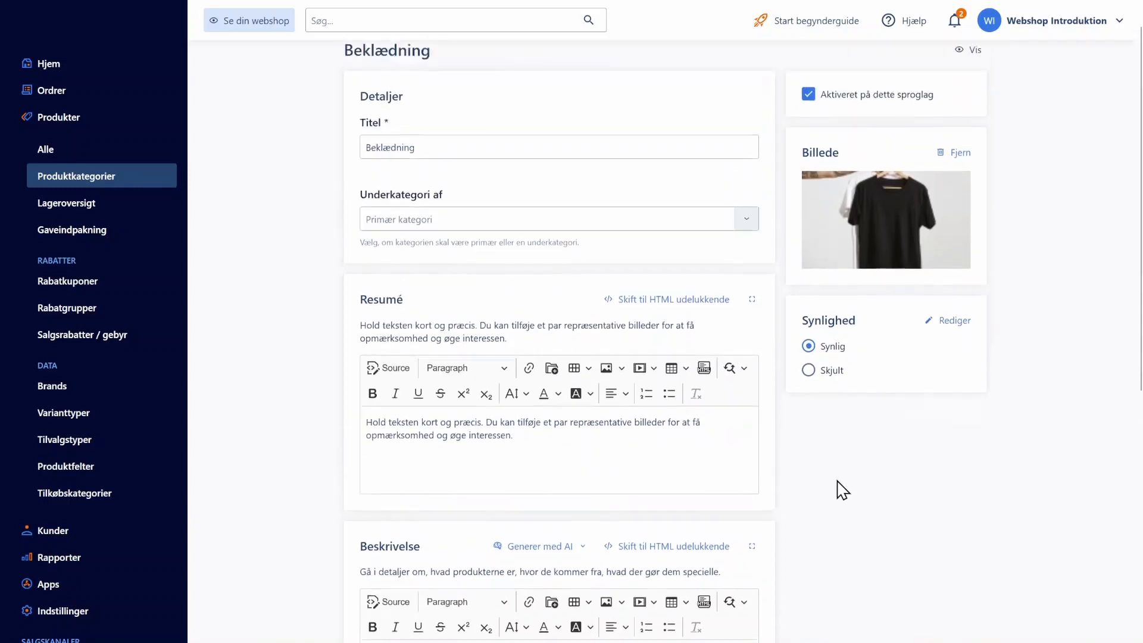
{"action": "scroll", "coordinate": [839, 492], "scroll_direction": "up", "scroll_amount": 1}
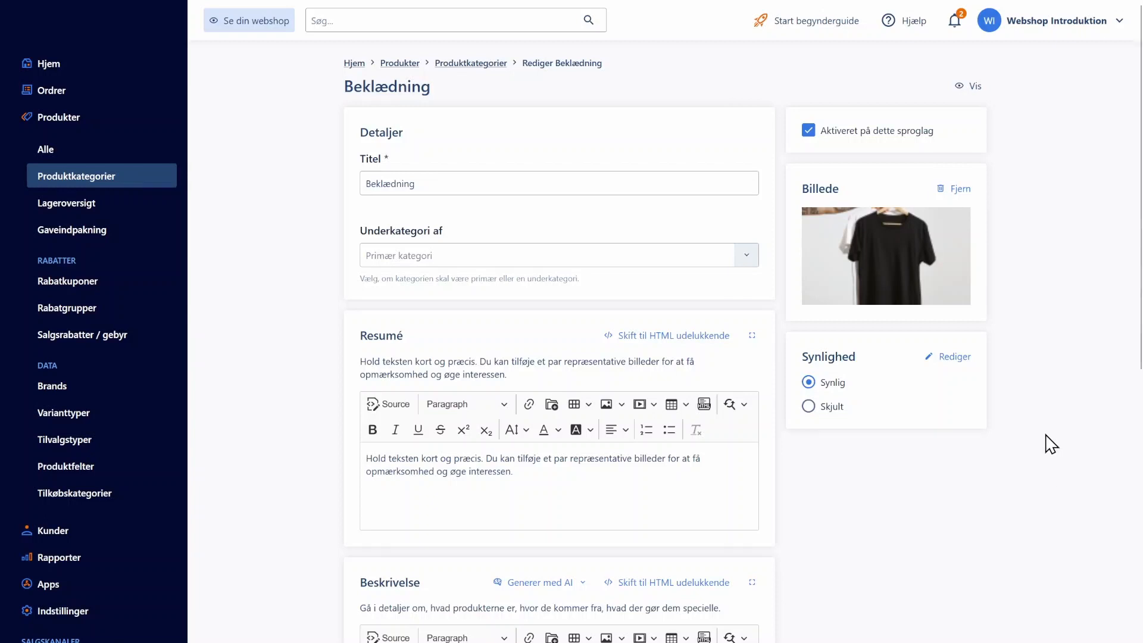
{"action": "scroll", "coordinate": [1006, 460], "scroll_direction": "down", "scroll_amount": 1}
{"action": "scroll", "coordinate": [1003, 457], "scroll_direction": "down", "scroll_amount": 5}
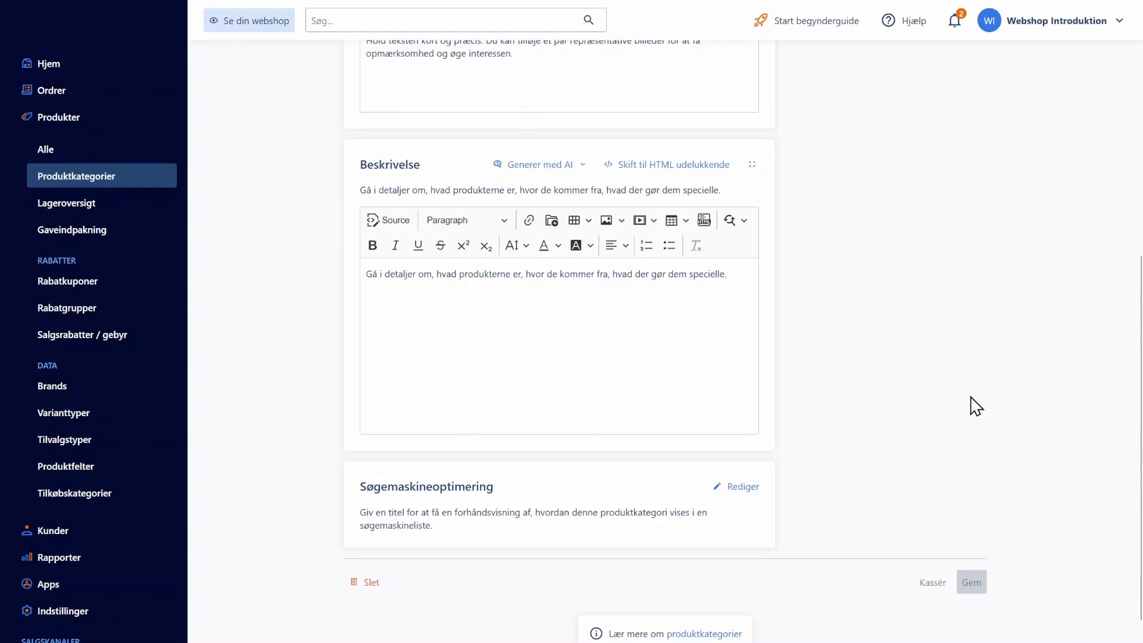
Delete the text in the Beklædning category's description field.
{"action": "scroll", "coordinate": [972, 403], "scroll_direction": "up", "scroll_amount": 3}
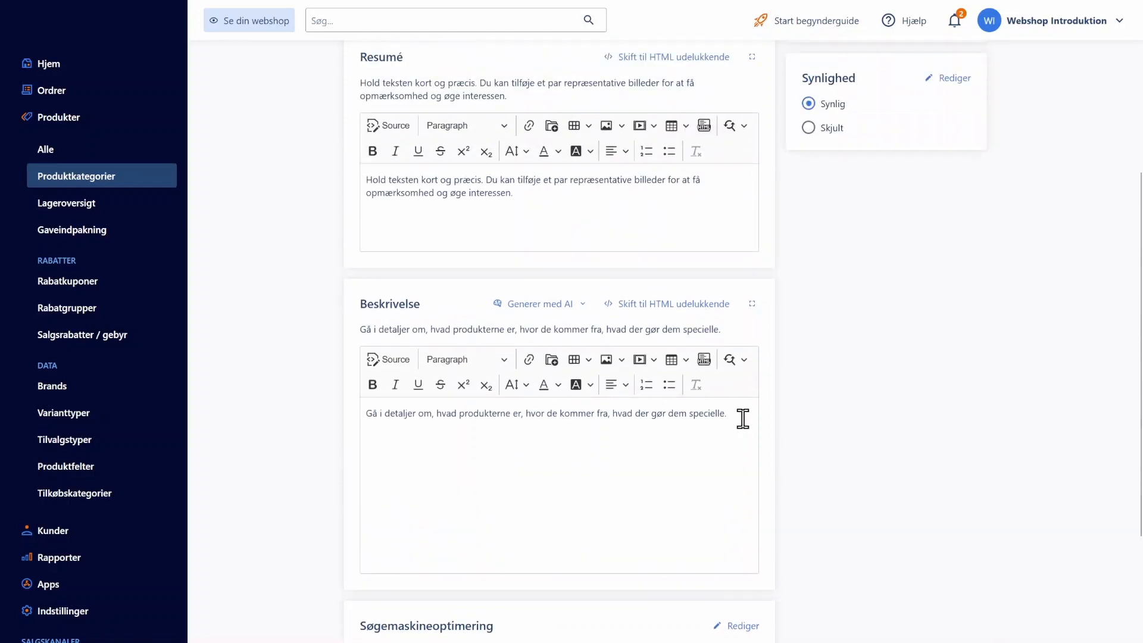
{"action": "left_click_drag", "start_coordinate": [742, 416], "coordinate": [320, 413]}
{"action": "key", "text": "BackSpace"}
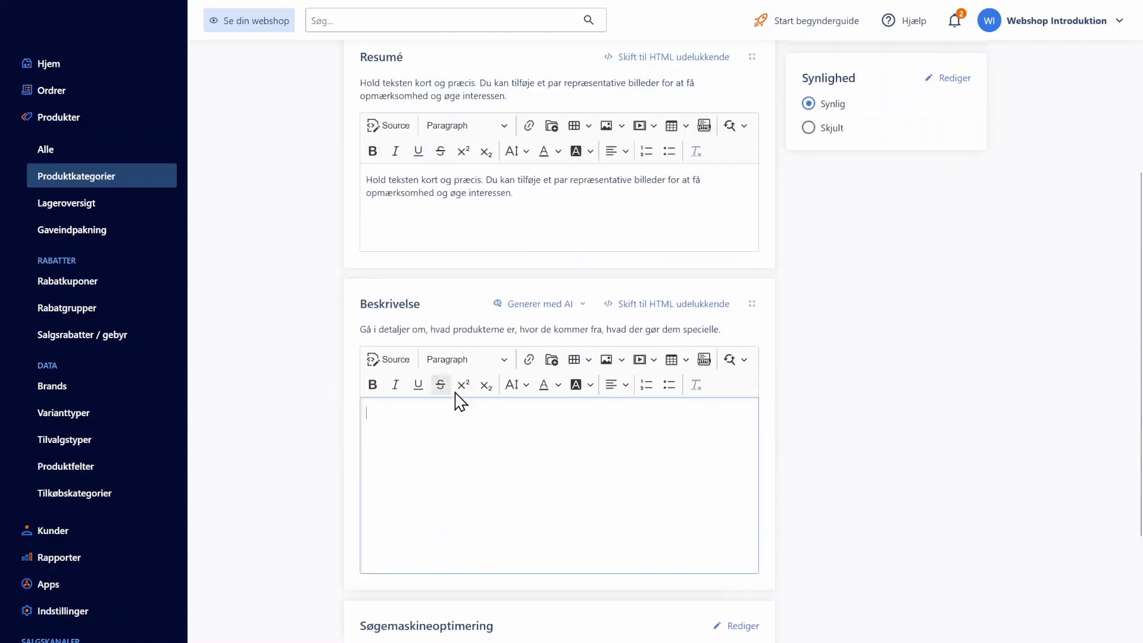
Accept the terms for AI text generation and bring up the AI generator form for the category description.
{"action": "left_click", "coordinate": [534, 305]}
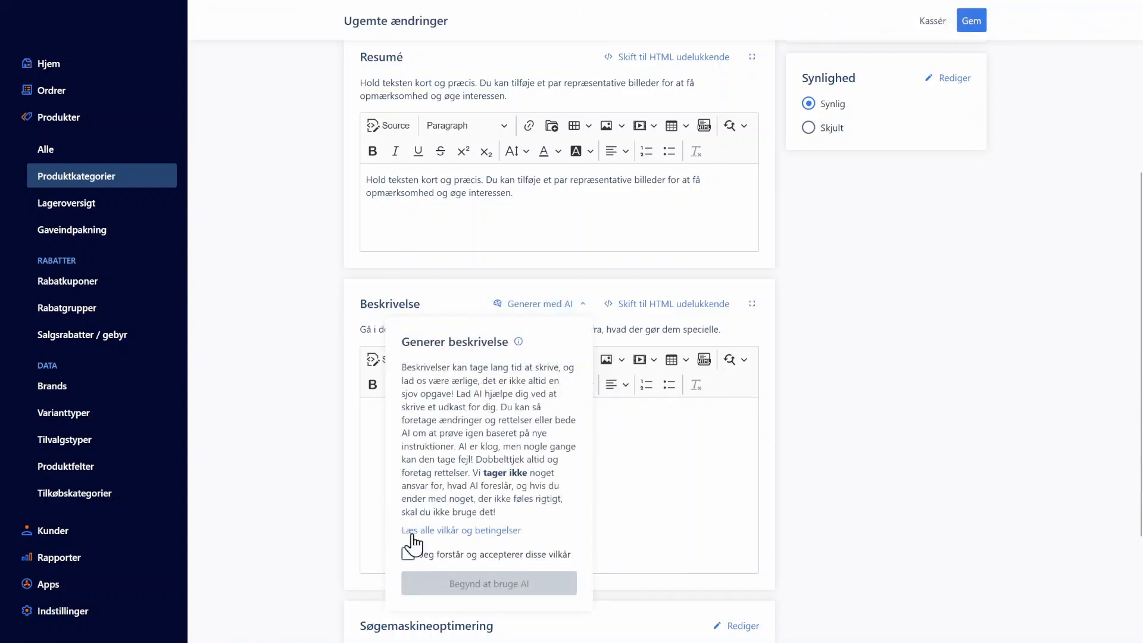
{"action": "left_click", "coordinate": [408, 554]}
{"action": "left_click", "coordinate": [528, 588]}
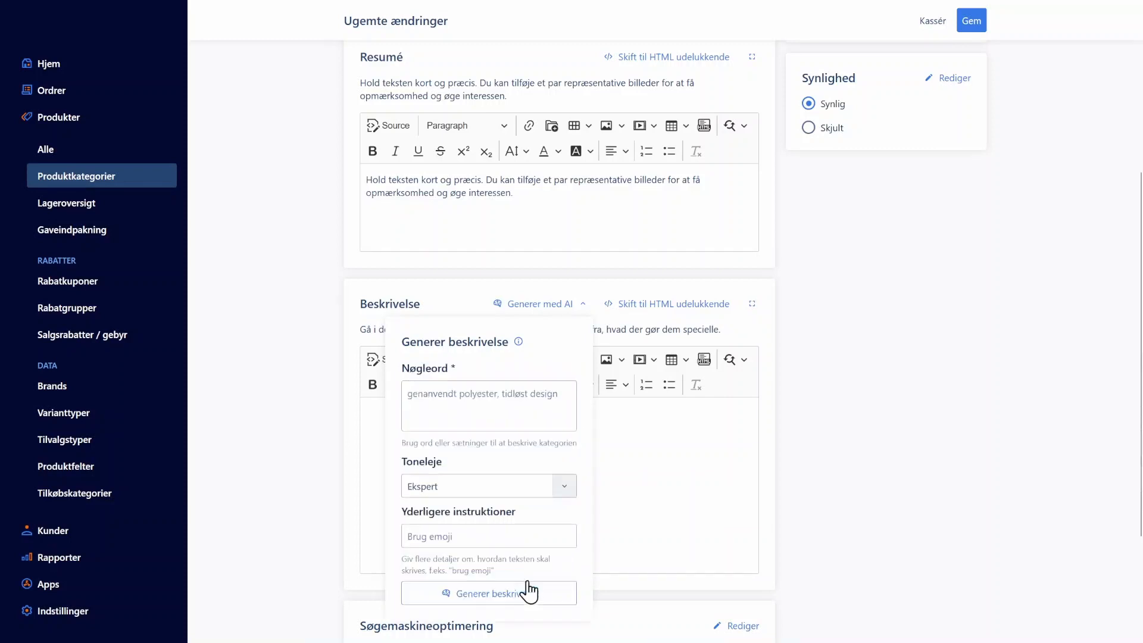
{"action": "scroll", "coordinate": [626, 390], "scroll_direction": "down", "scroll_amount": 3}
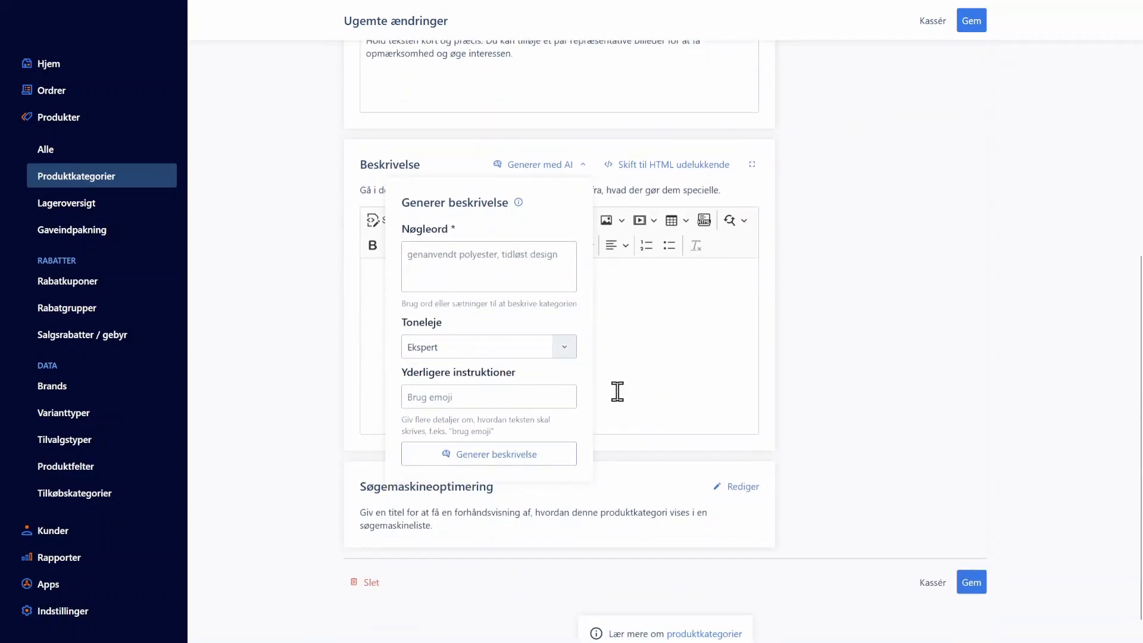
Enter the keywords "lækre t-shirts i mange farver, bomuld, smart, på tilbud" for the category's AI description.
{"action": "left_click", "coordinate": [502, 267]}
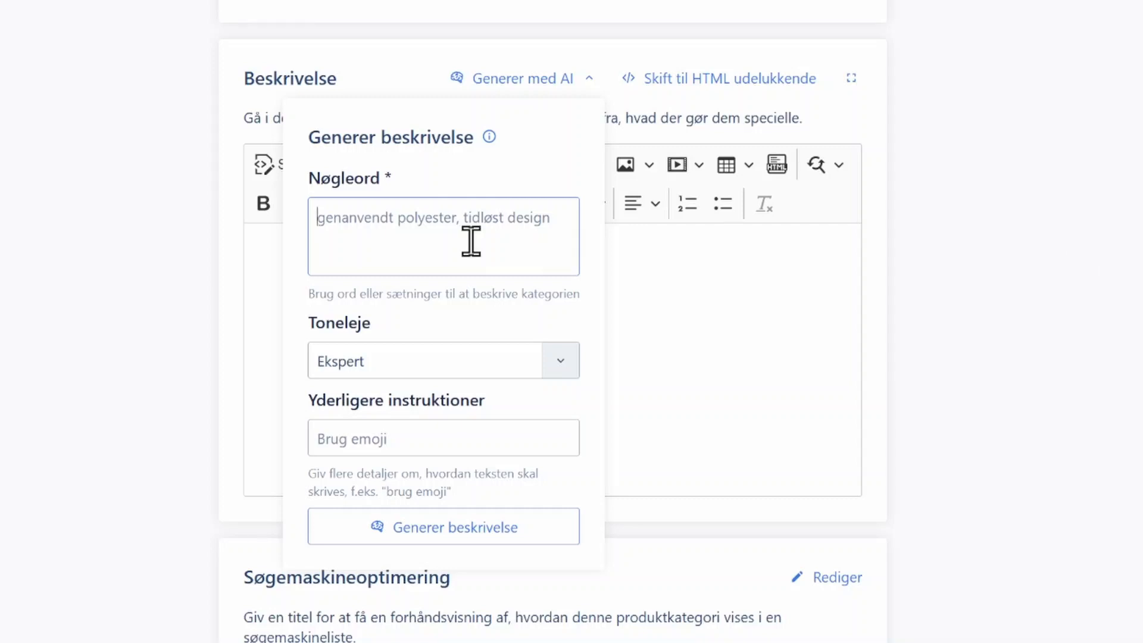
{"action": "type", "text": "lækre t-shirts i mange farver, bomuld, "}
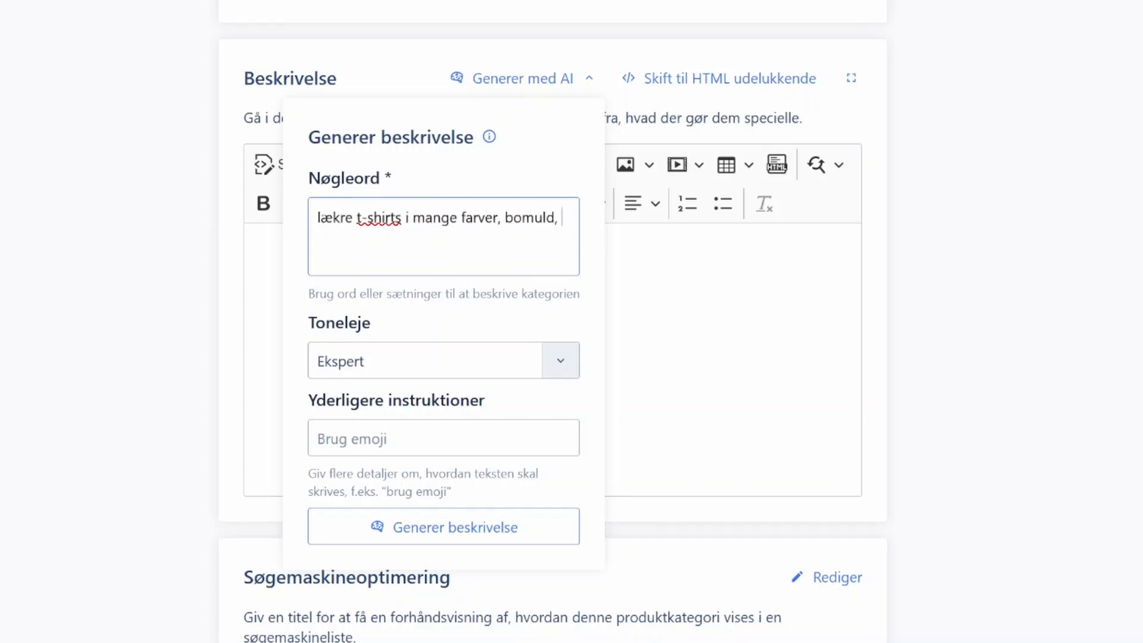
{"action": "type", "text": "smart, på tilbud"}
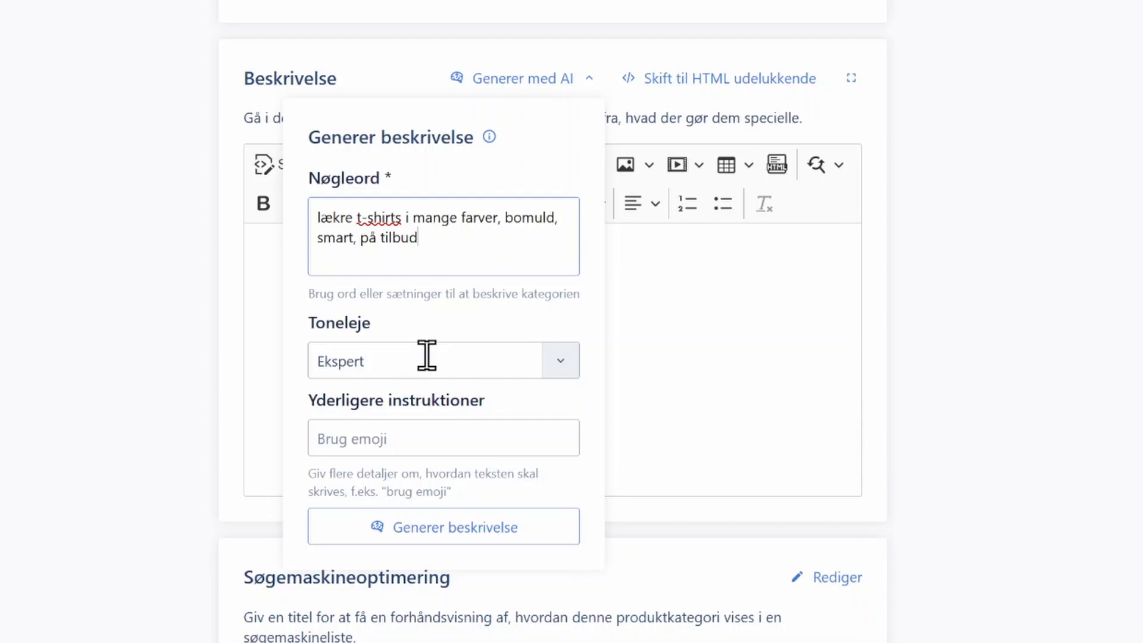
Use the Ekspert tone with the additional instruction "brug emoji" and generate the description.
{"action": "left_click", "coordinate": [553, 357]}
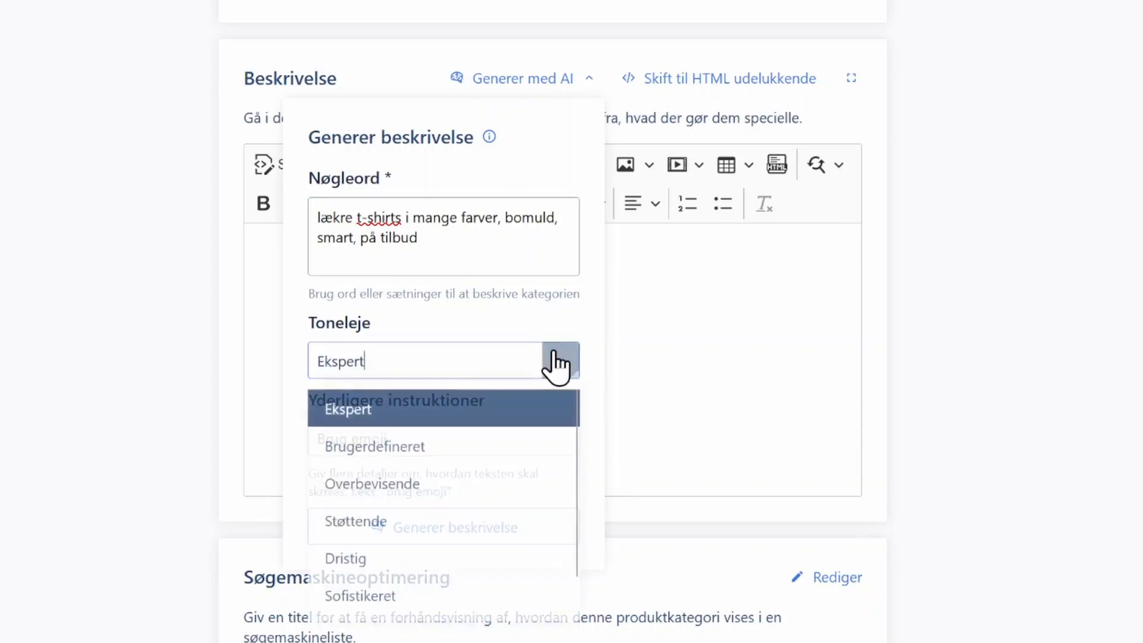
{"action": "left_click", "coordinate": [438, 442]}
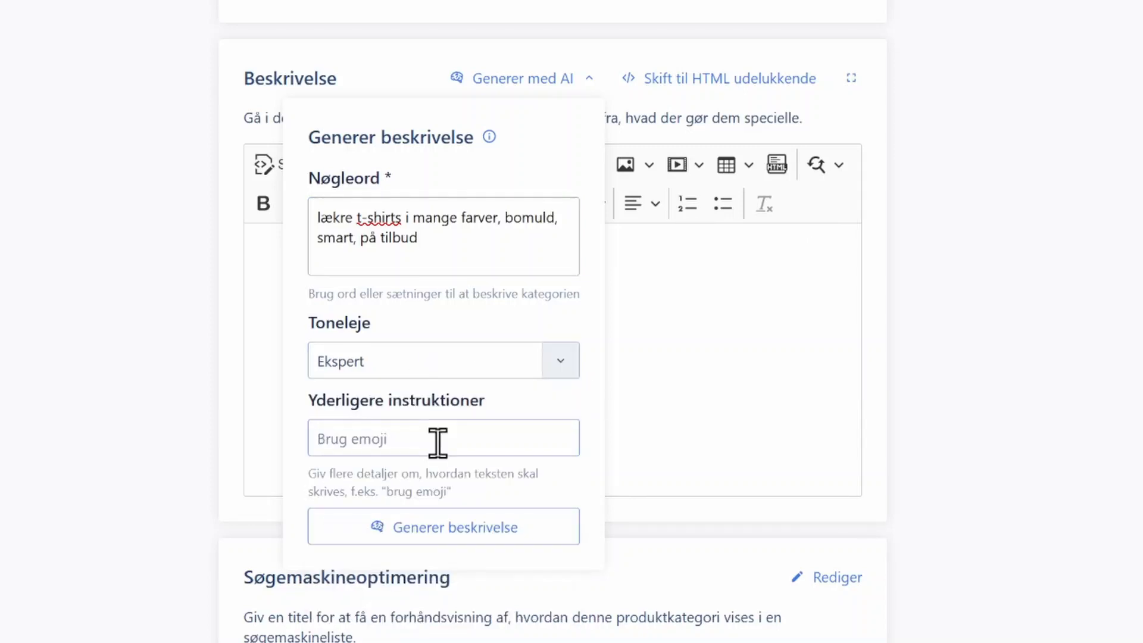
{"action": "type", "text": "b"}
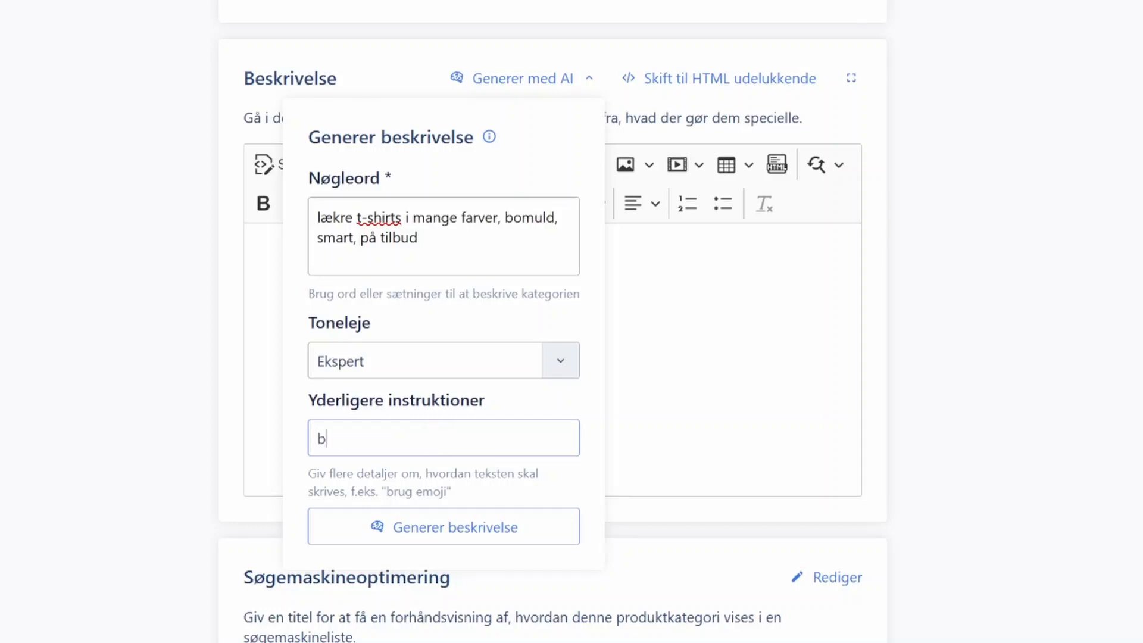
{"action": "type", "text": "rug emoji"}
{"action": "left_click", "coordinate": [480, 538]}
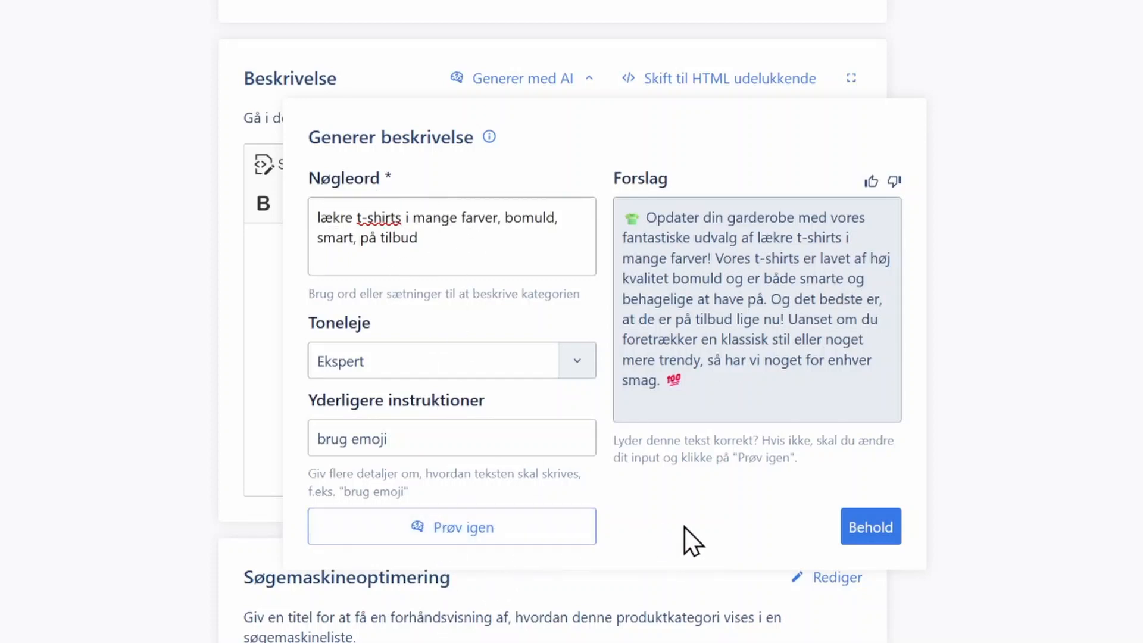
Accept the suggested text as the category description and save the product category.
{"action": "left_click", "coordinate": [871, 527]}
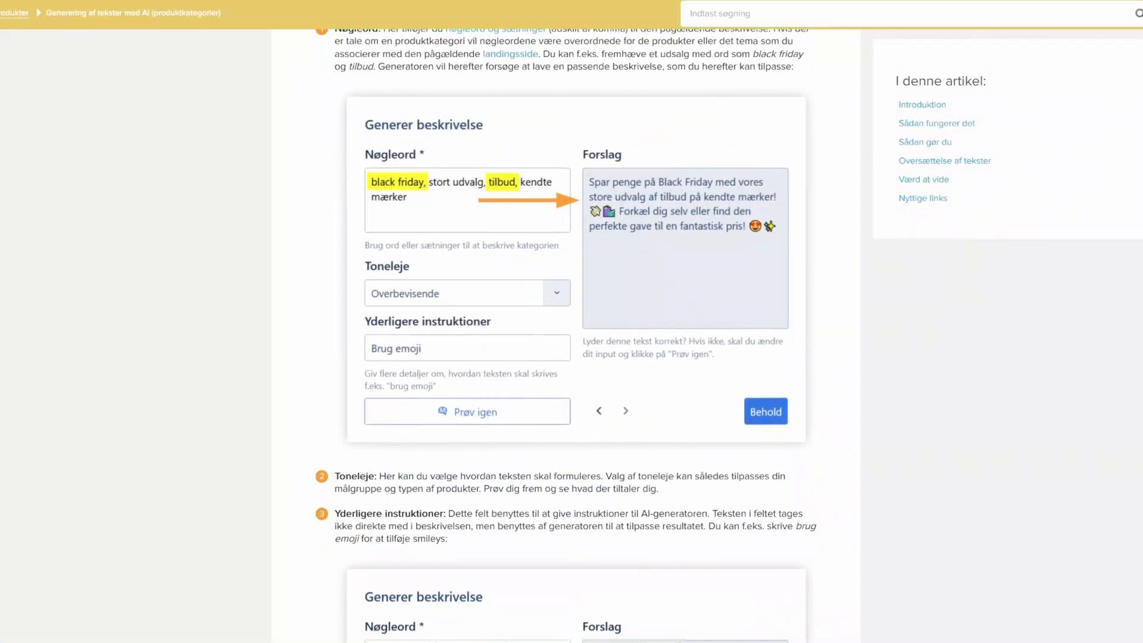
{"action": "scroll", "coordinate": [566, 334], "scroll_direction": "down", "scroll_amount": 4}
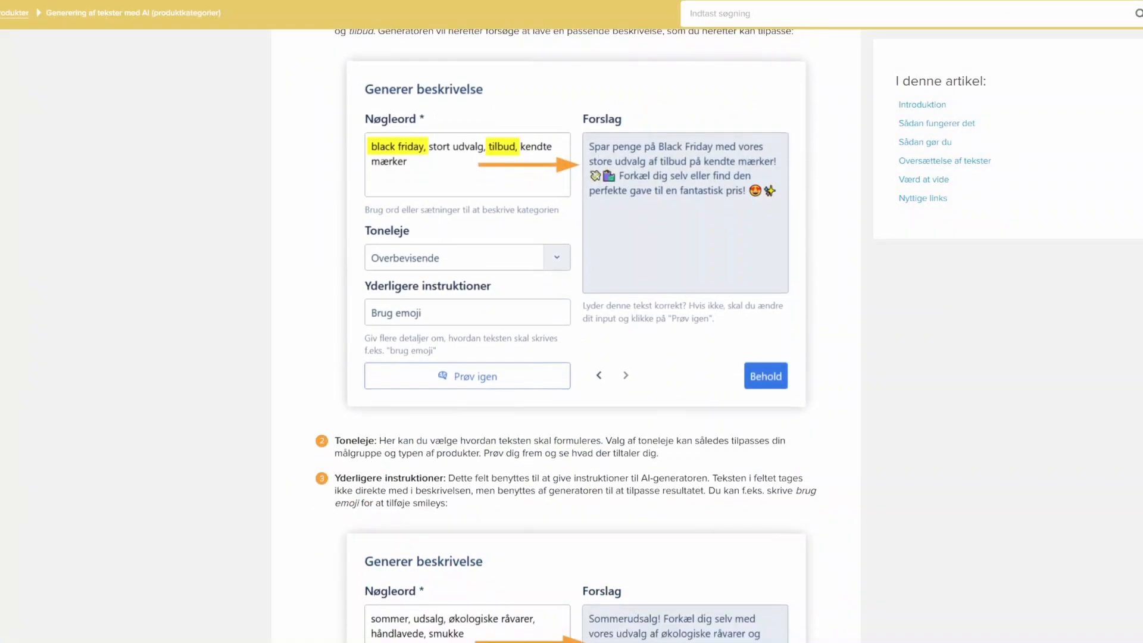
{"action": "scroll", "coordinate": [566, 333], "scroll_direction": "down", "scroll_amount": 2}
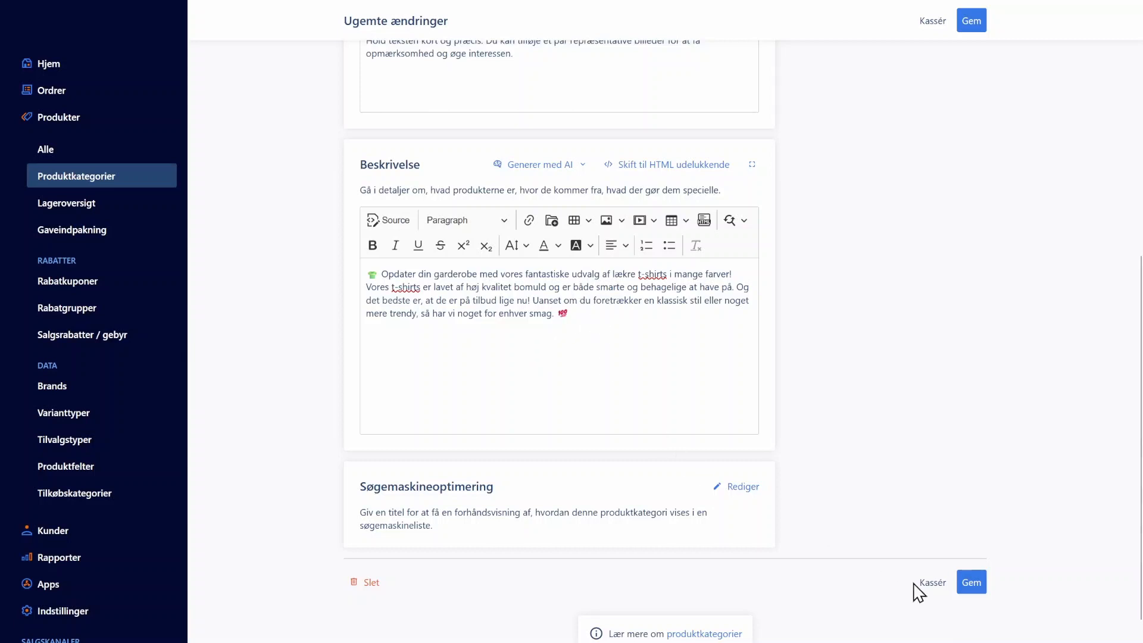
{"action": "left_click", "coordinate": [971, 582]}
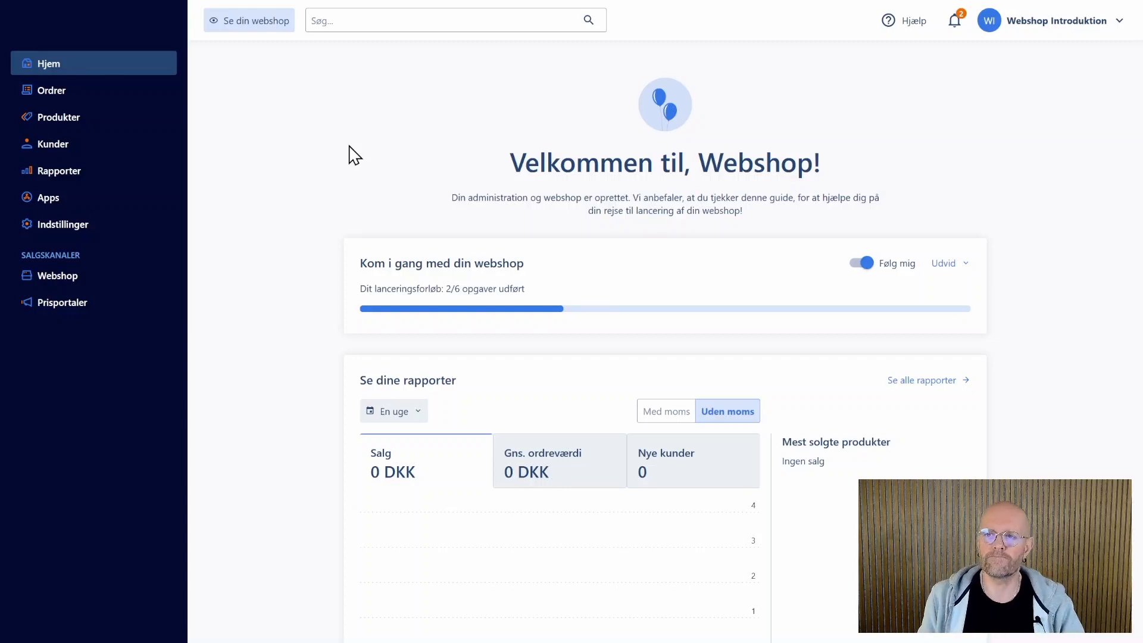
Start a new product and give it the Danish title "T-shirt i økologisk bomuld".
{"action": "left_click", "coordinate": [57, 118]}
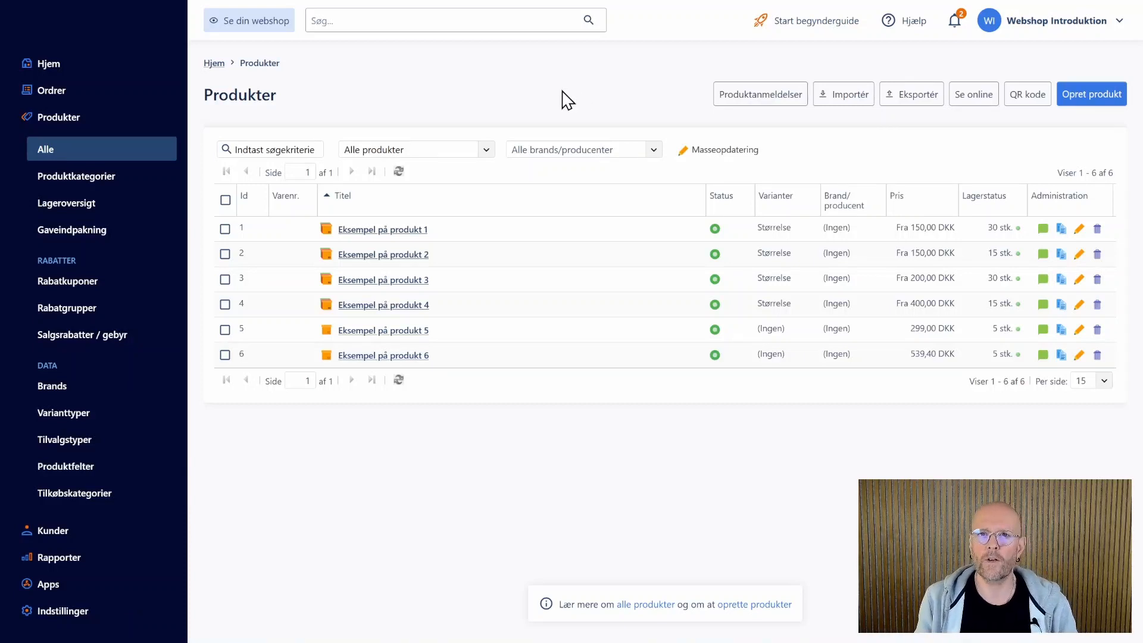
{"action": "left_click", "coordinate": [1089, 95]}
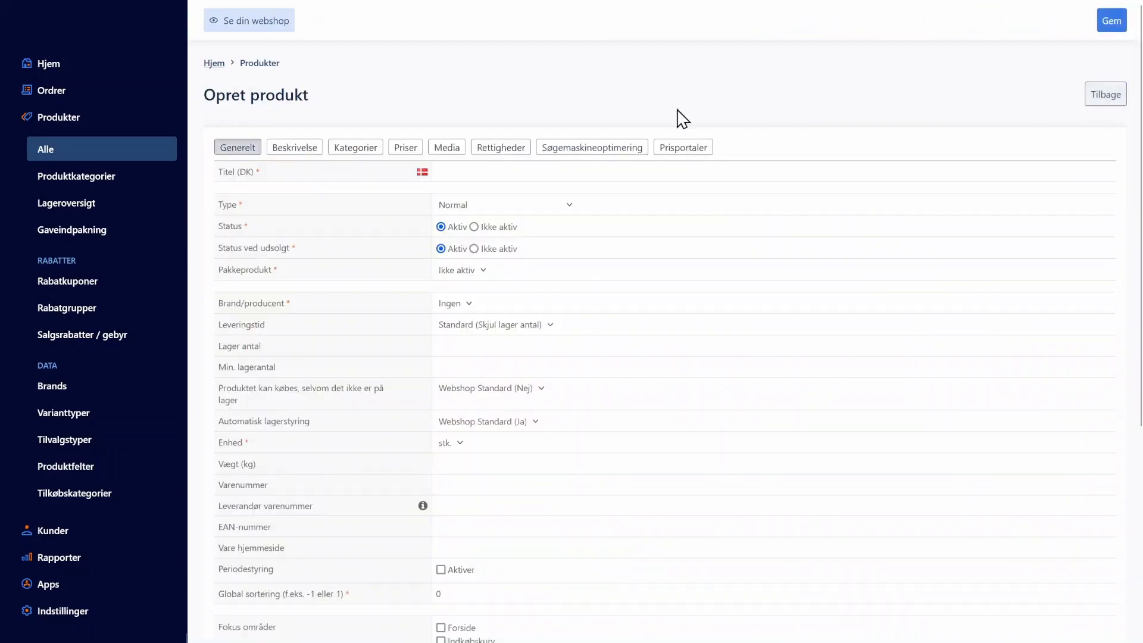
{"action": "left_click", "coordinate": [511, 171]}
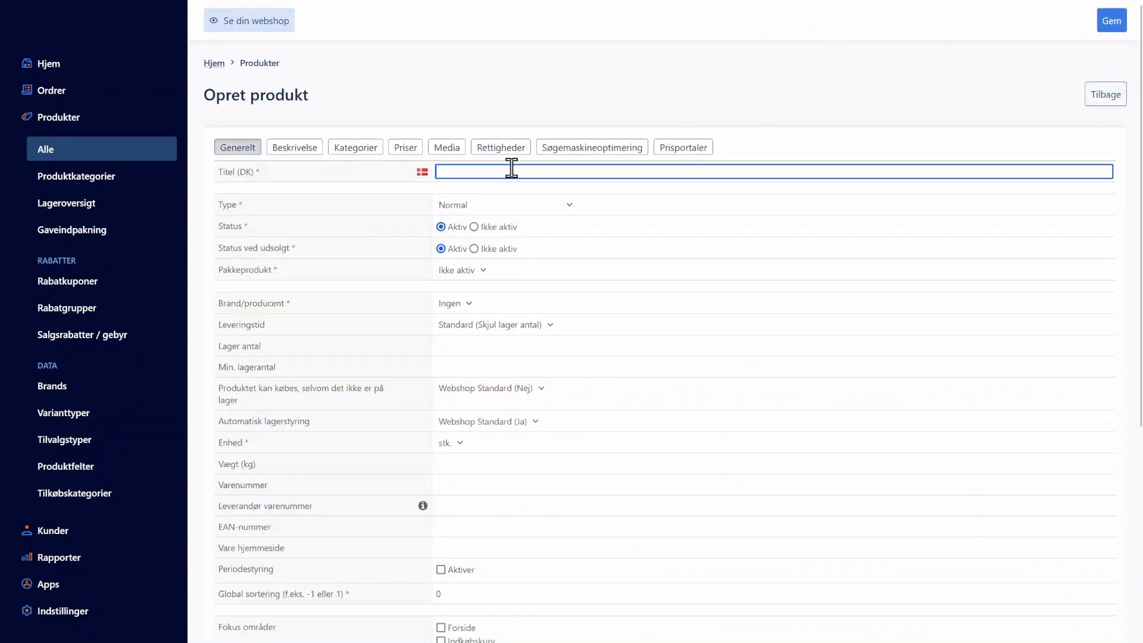
{"action": "type", "text": "T-shirt i"}
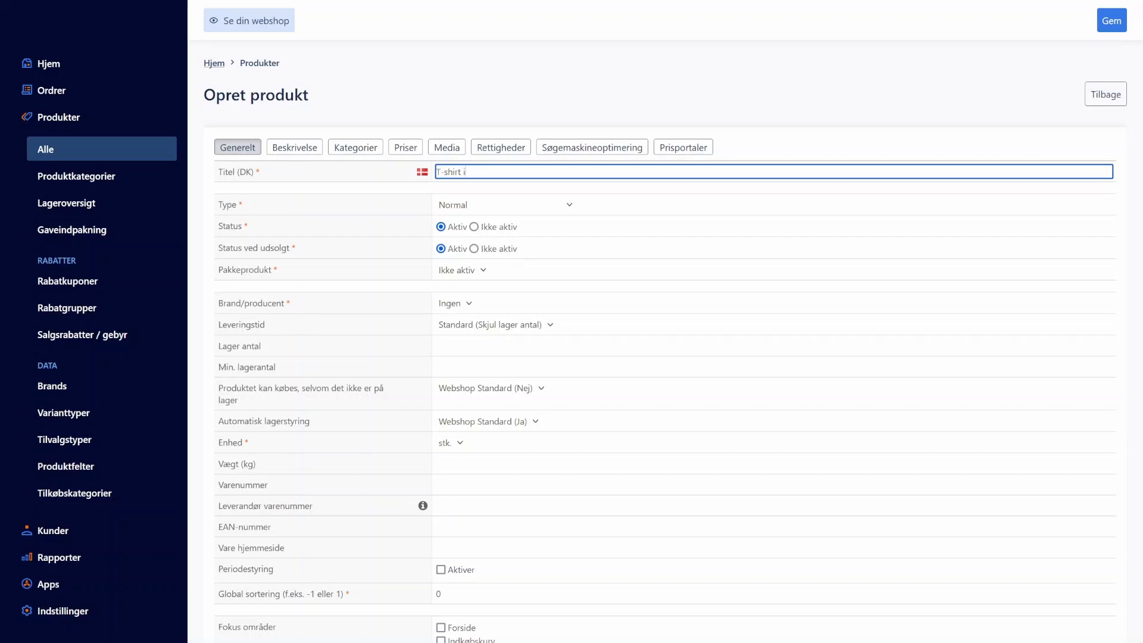
{"action": "type", "text": " økologisk bomuld"}
{"action": "key", "text": "ctrl+a"}
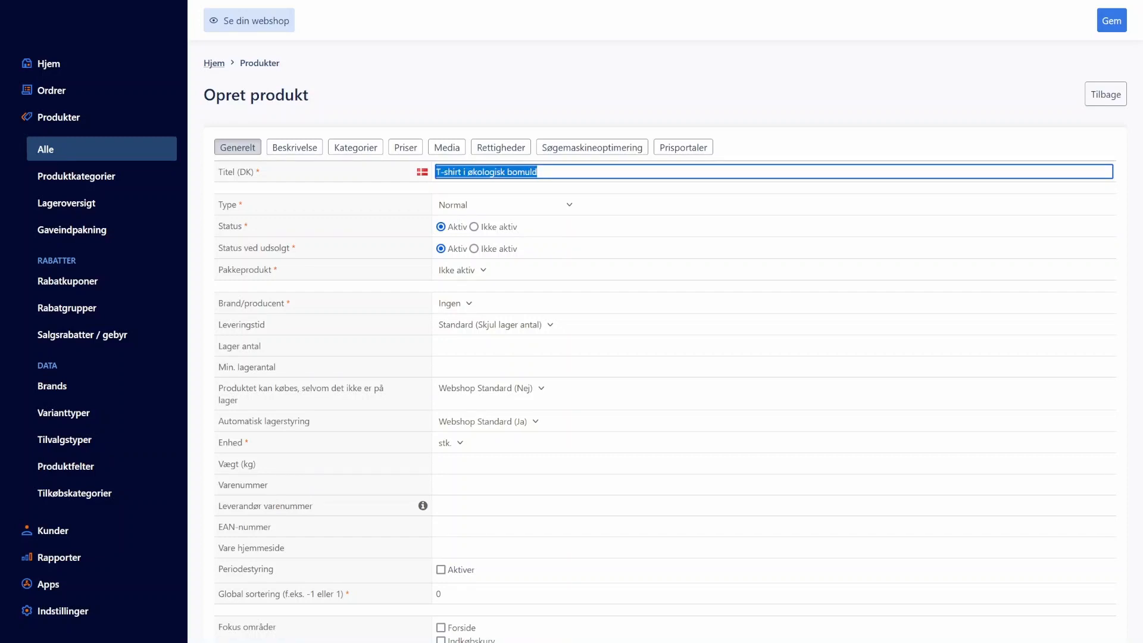
{"action": "left_click", "coordinate": [437, 172]}
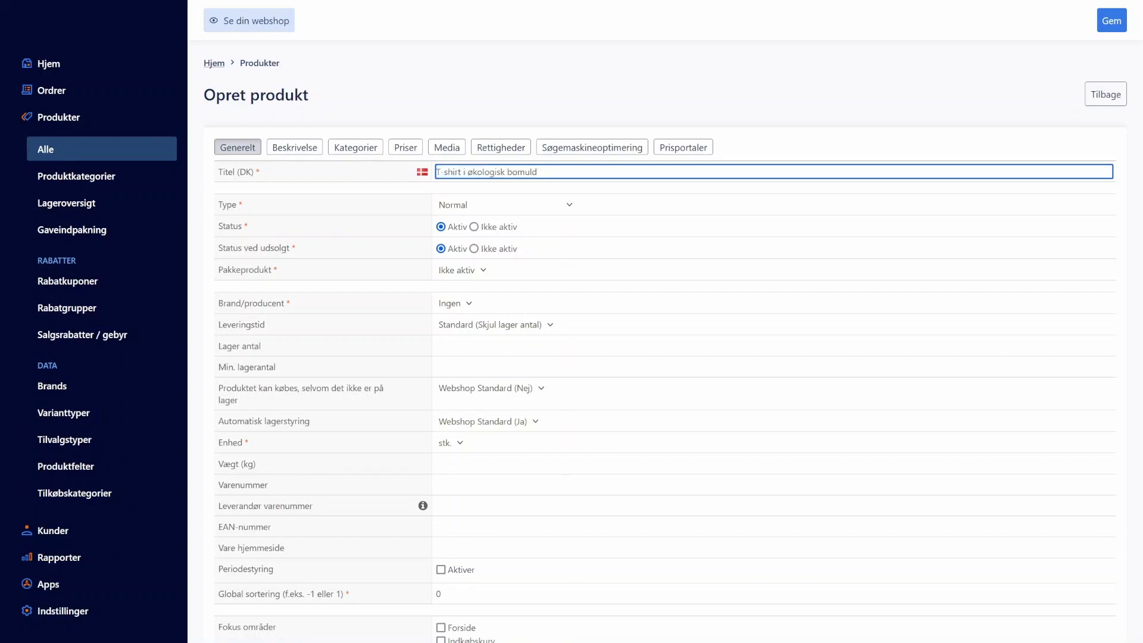
{"action": "key", "text": "ctrl+a"}
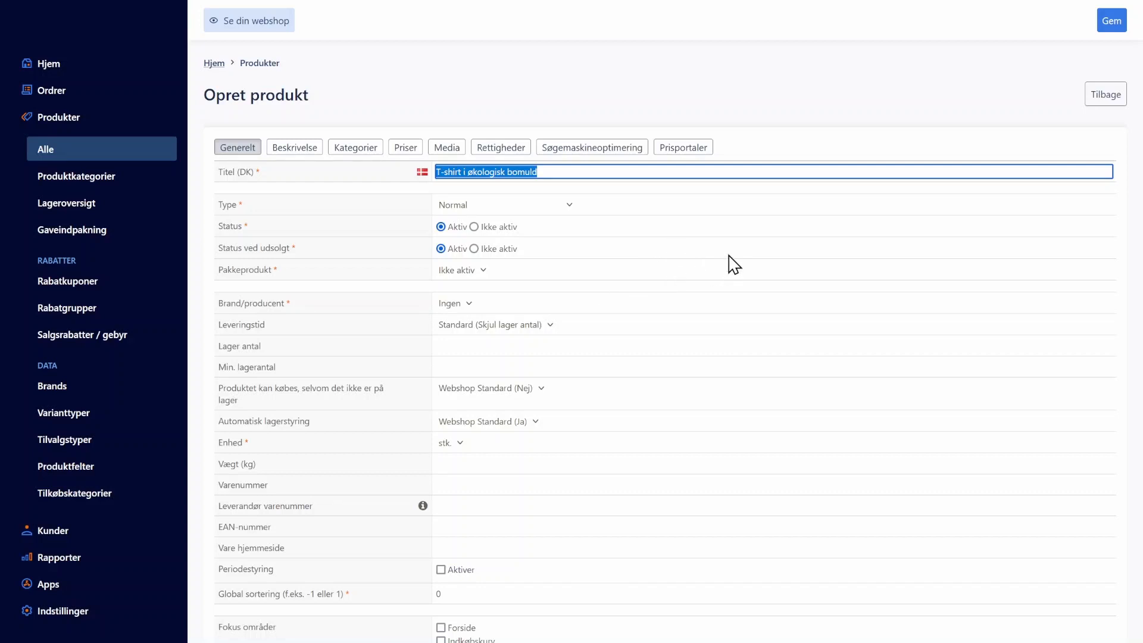
{"action": "left_click", "coordinate": [376, 176]}
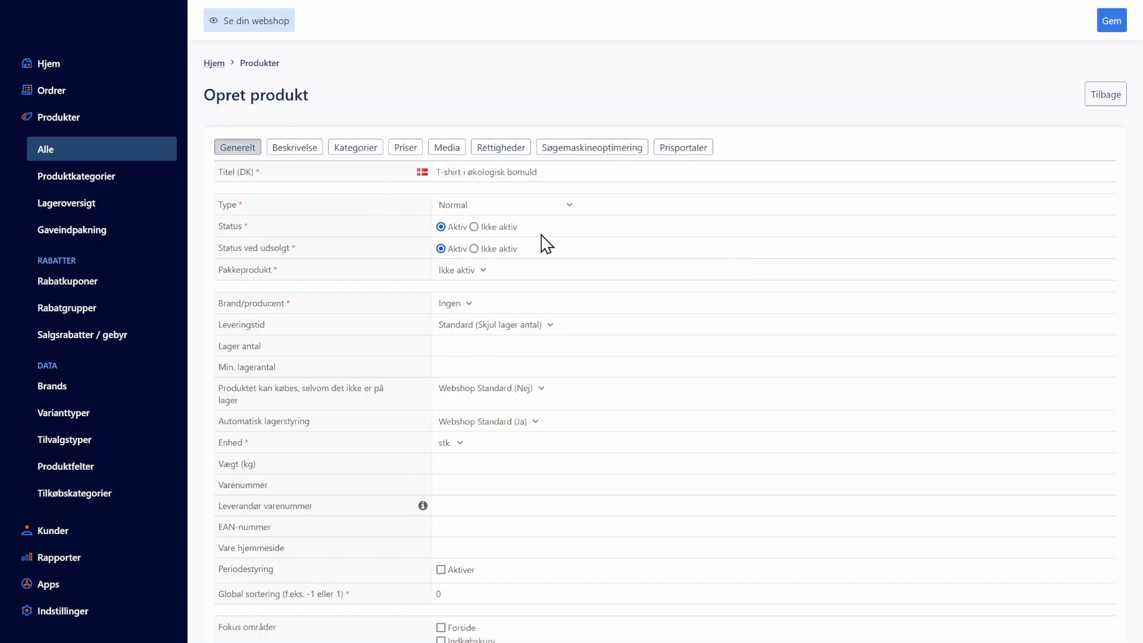
Choose Normal as the product type, and try the status Ikke aktiv before returning it to Aktiv.
{"action": "left_click", "coordinate": [512, 206]}
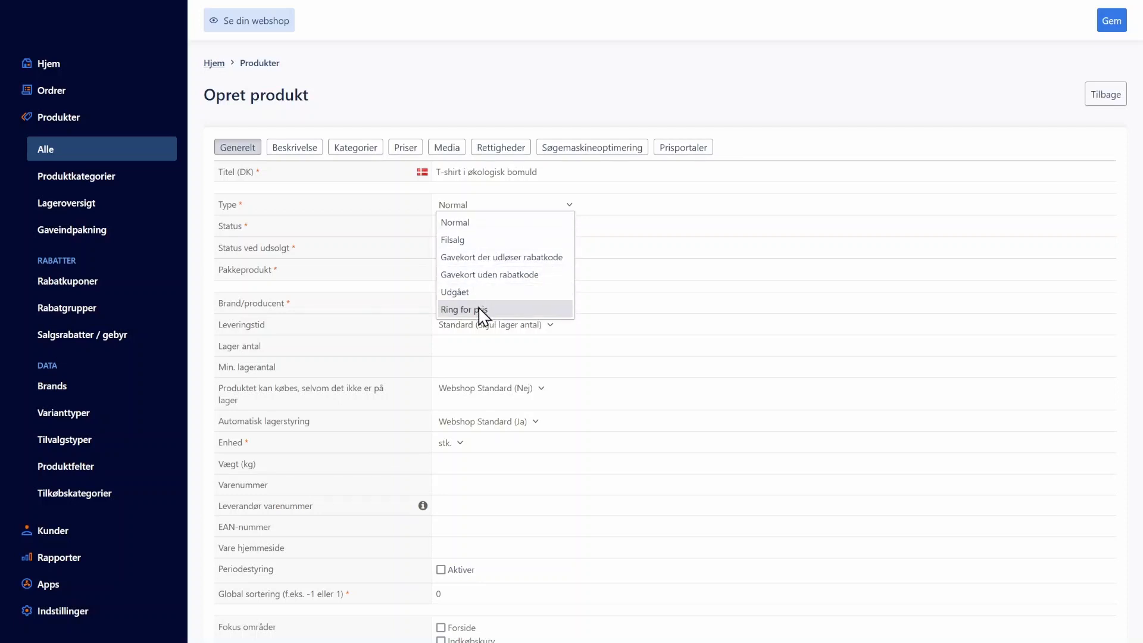
{"action": "left_click", "coordinate": [477, 222]}
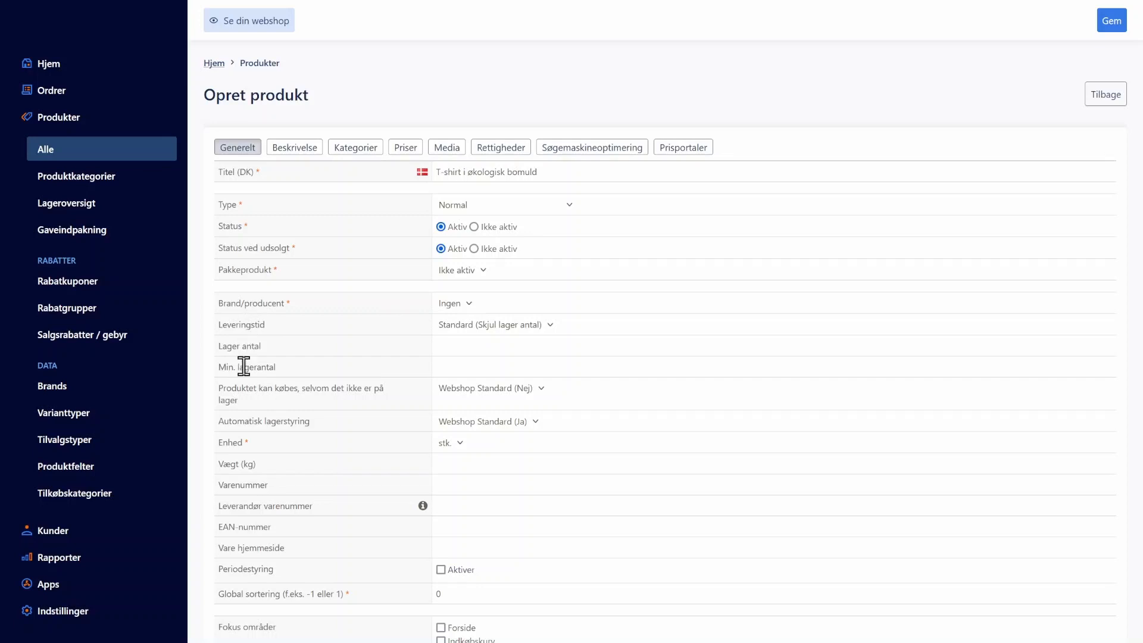
{"action": "left_click_drag", "start_coordinate": [246, 387], "coordinate": [443, 417]}
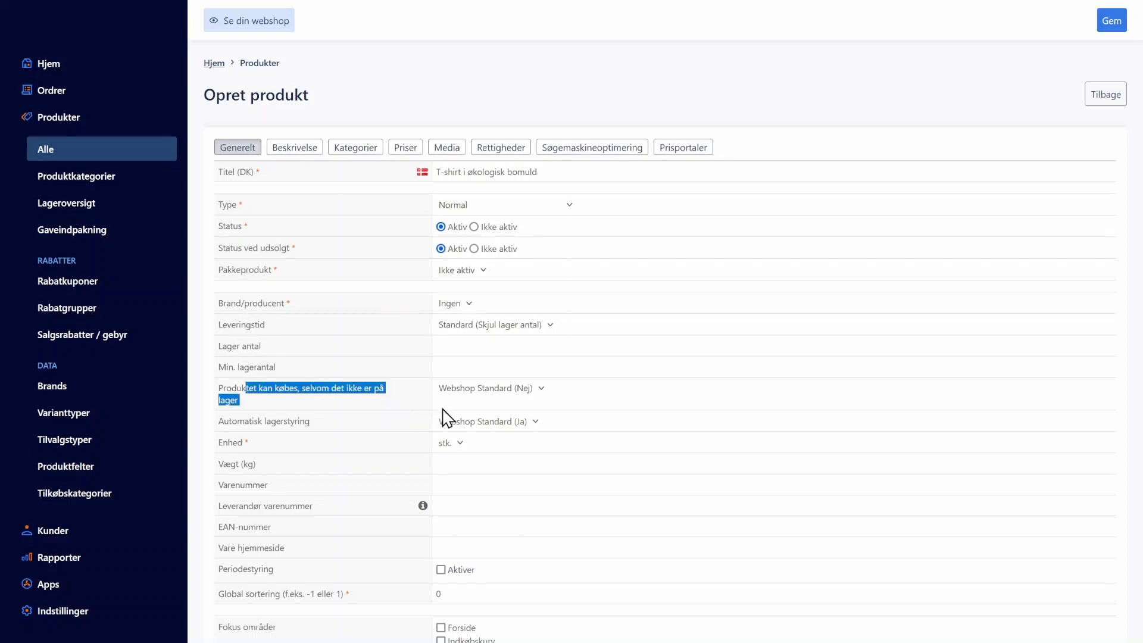
{"action": "left_click", "coordinate": [380, 377]}
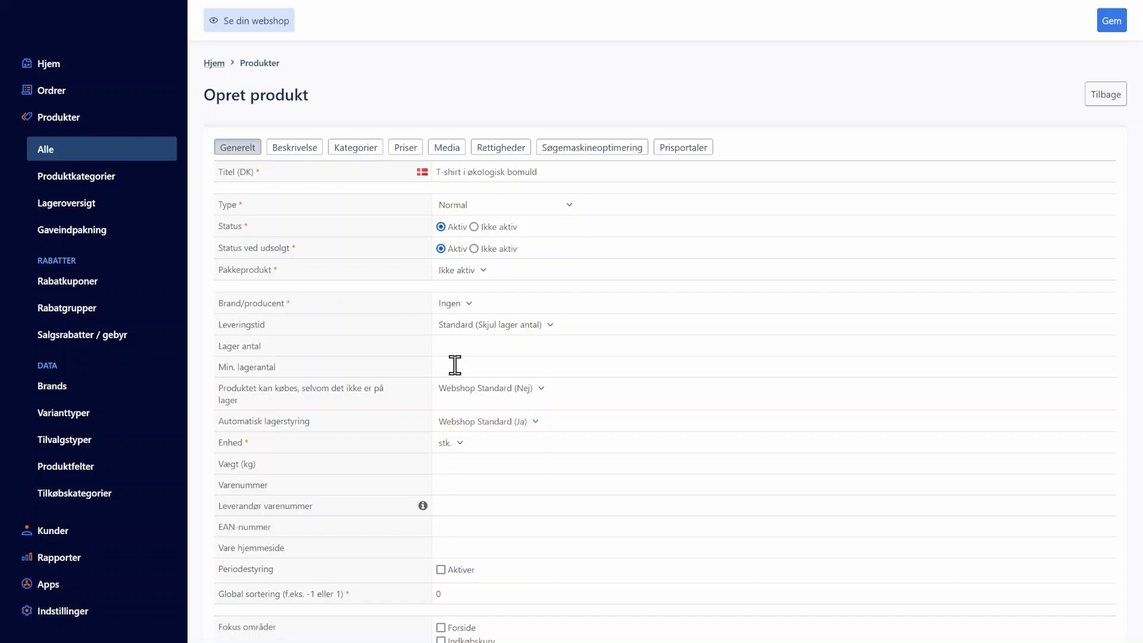
{"action": "left_click", "coordinate": [474, 227]}
{"action": "left_click", "coordinate": [441, 227]}
Set the product's stock quantity to 0 and allow purchases when out of stock by choosing Ja.
{"action": "left_click", "coordinate": [492, 344]}
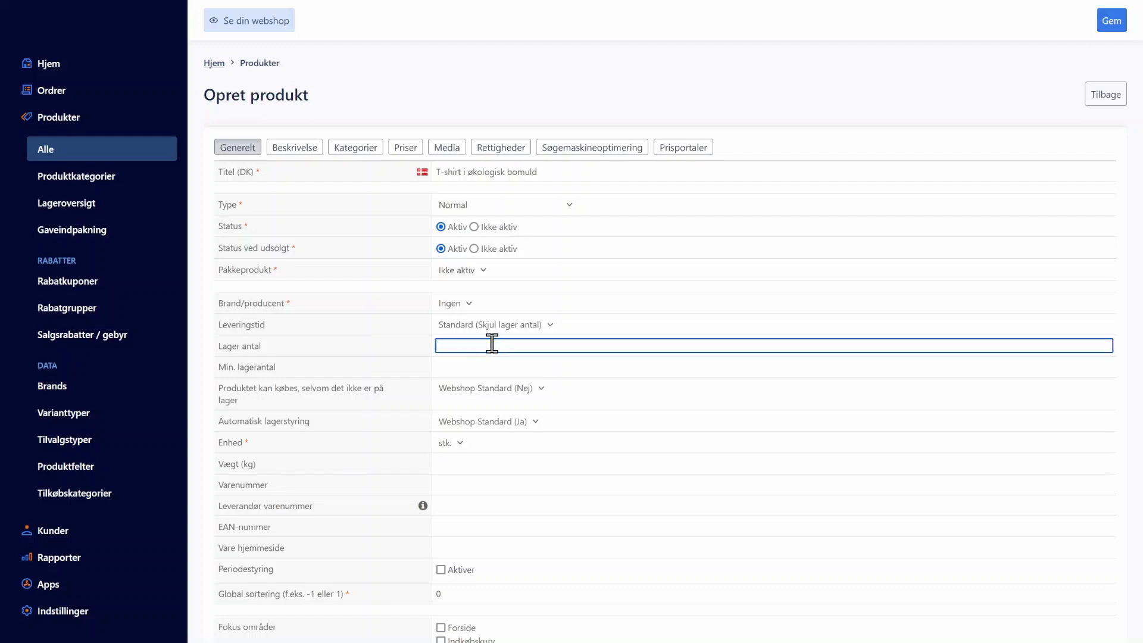
{"action": "type", "text": "0"}
{"action": "left_click", "coordinate": [396, 360]}
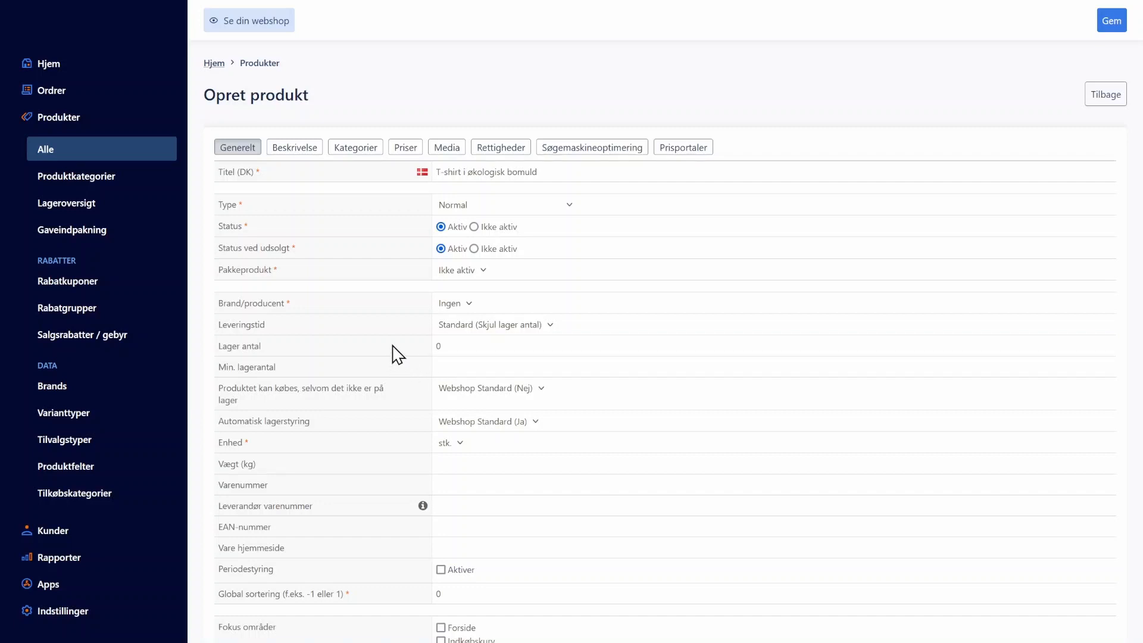
{"action": "double_click", "coordinate": [477, 348]}
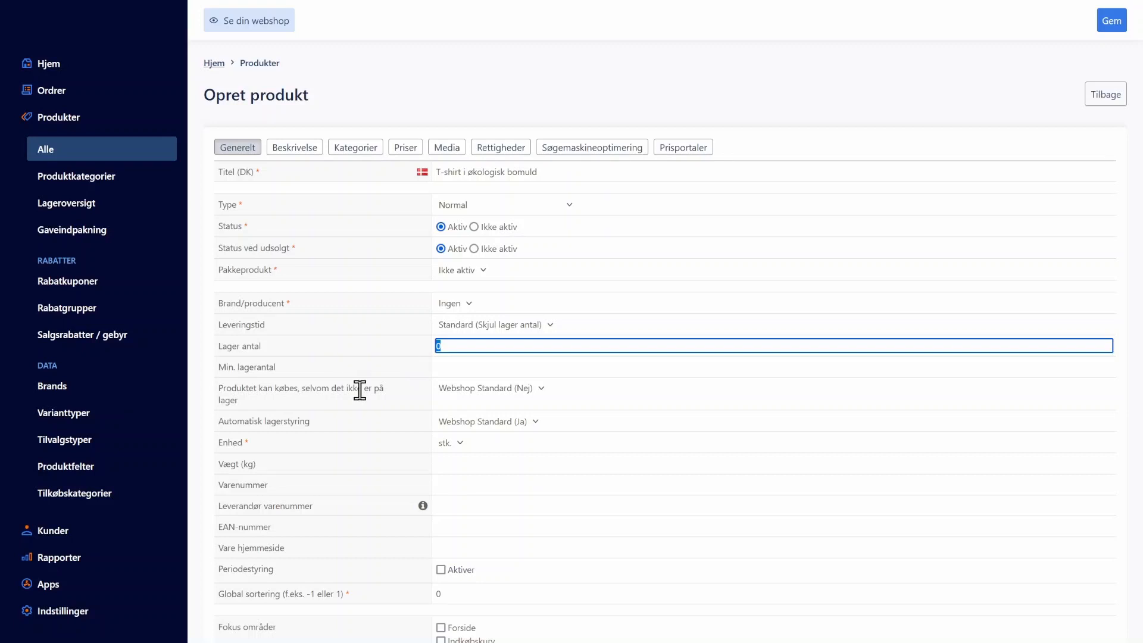
{"action": "left_click", "coordinate": [530, 390]}
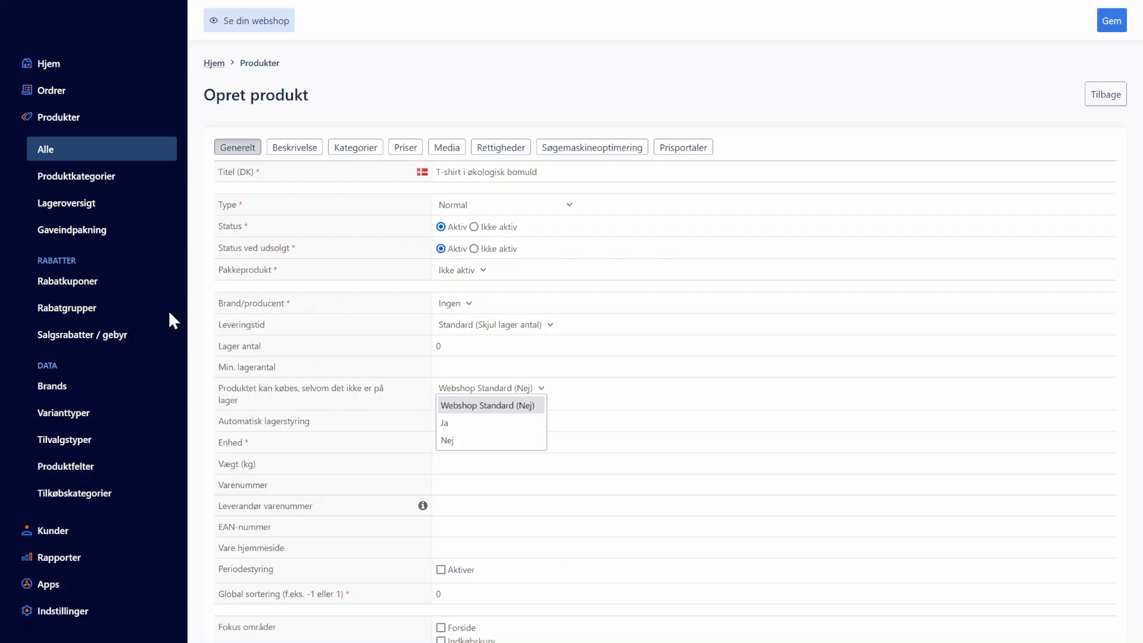
{"action": "left_click", "coordinate": [488, 424]}
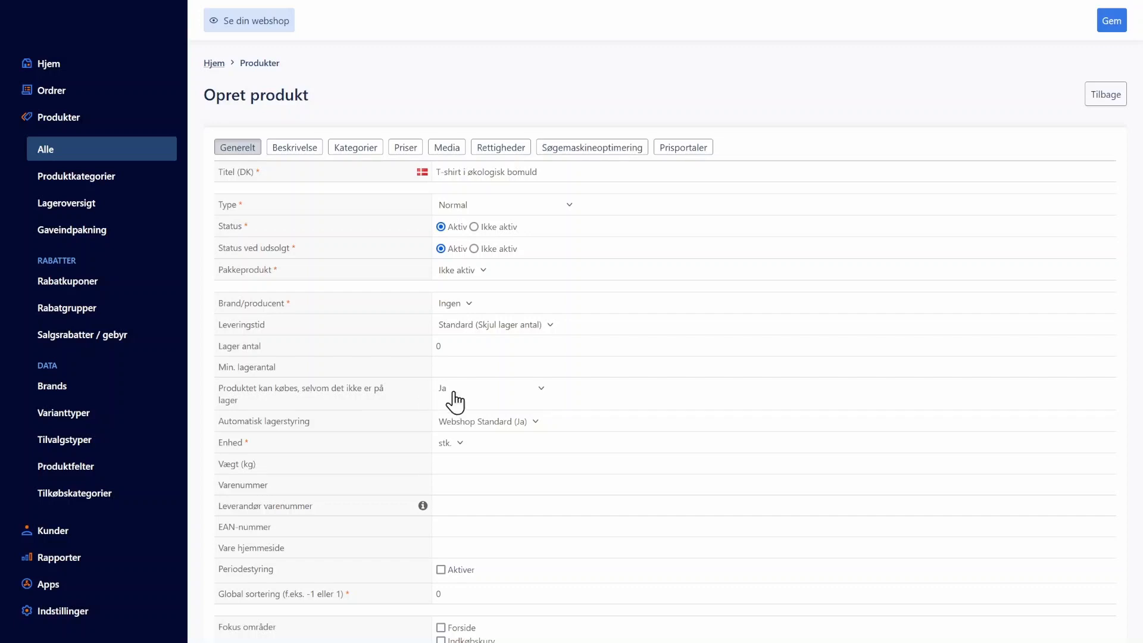
Return out-of-stock purchasing to Webshop Standard (Nej) and set the product's stock quantity to 99.
{"action": "left_click", "coordinate": [510, 386]}
{"action": "left_click", "coordinate": [510, 405]}
{"action": "left_click", "coordinate": [454, 346]}
{"action": "type", "text": "99"}
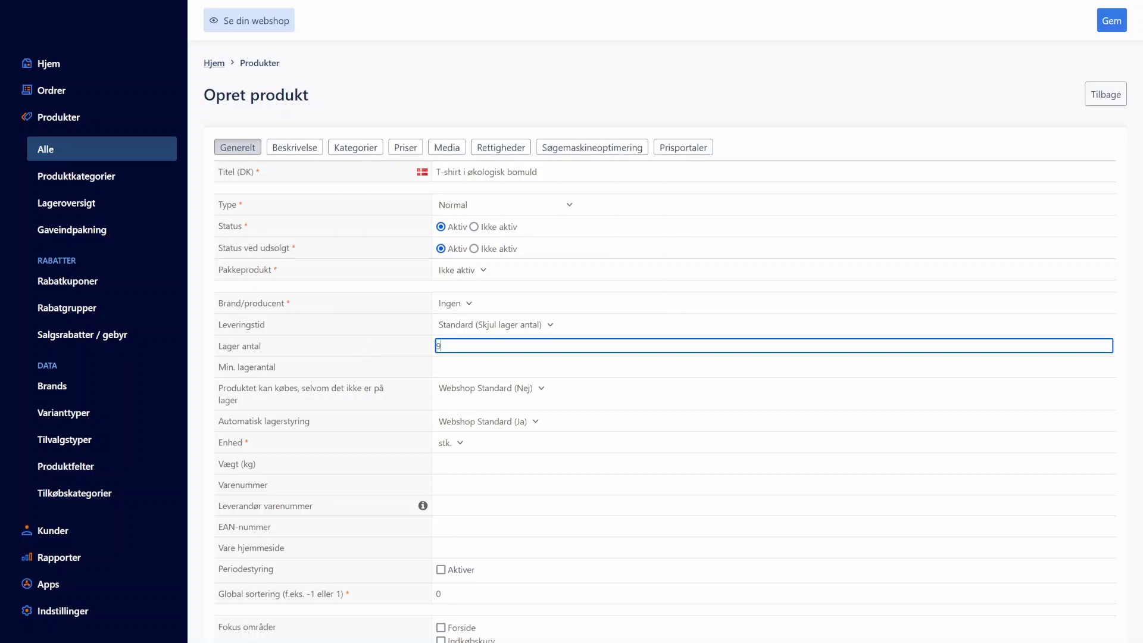
{"action": "left_click", "coordinate": [367, 358]}
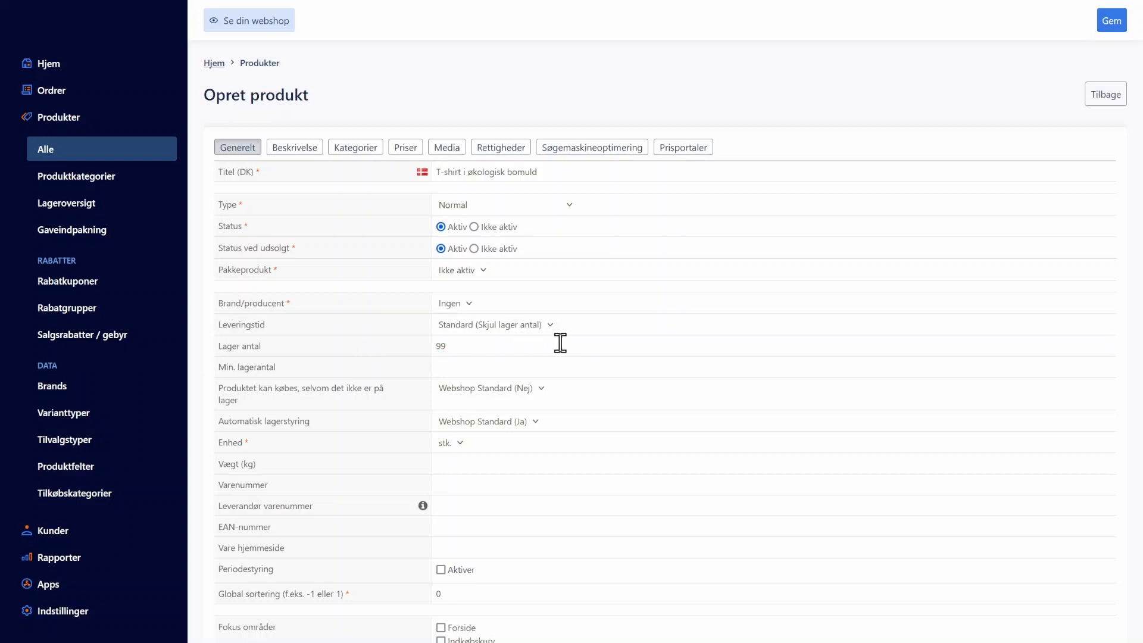
Examine the options for automatic stock control and the stock quantity they apply to.
{"action": "scroll", "coordinate": [561, 341], "scroll_direction": "down", "scroll_amount": 1}
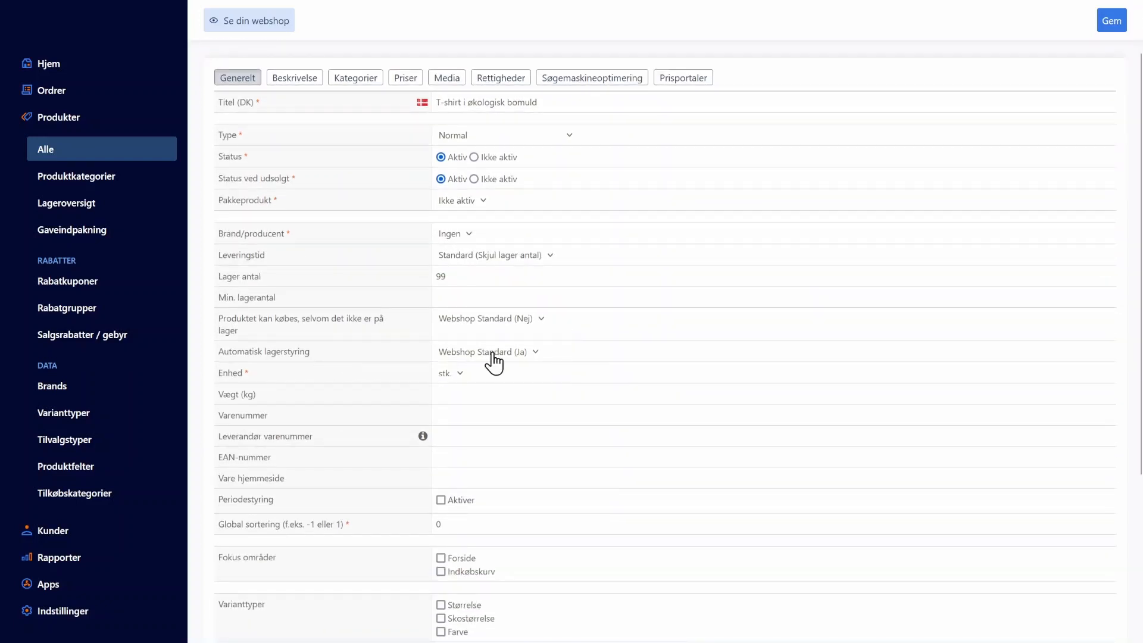
{"action": "left_click", "coordinate": [494, 357]}
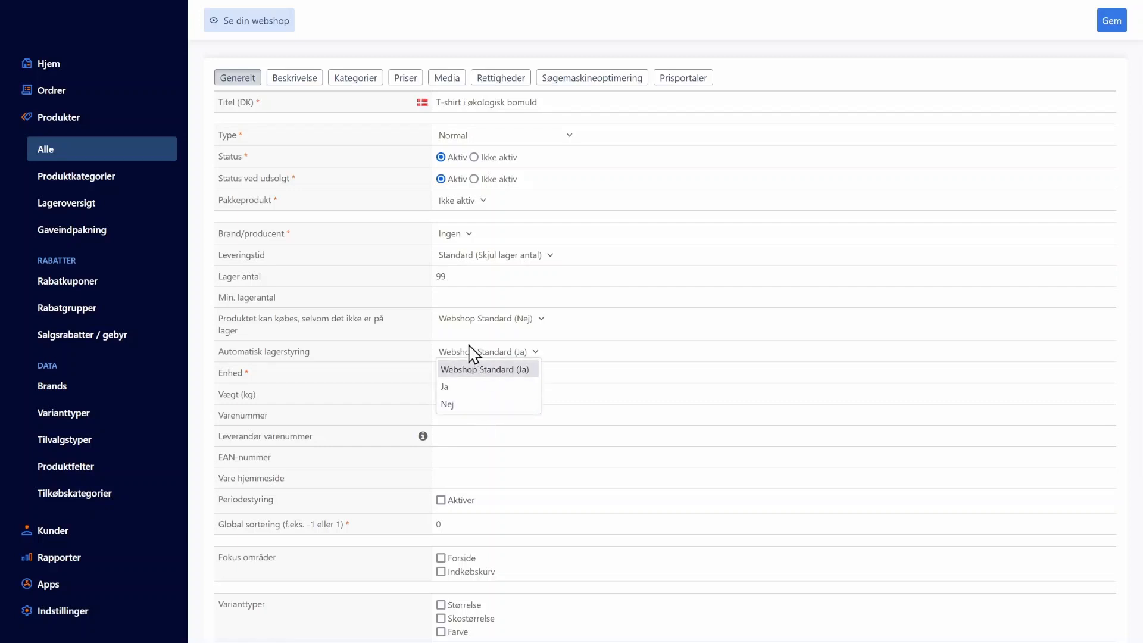
{"action": "left_click", "coordinate": [379, 355]}
{"action": "double_click", "coordinate": [477, 275]}
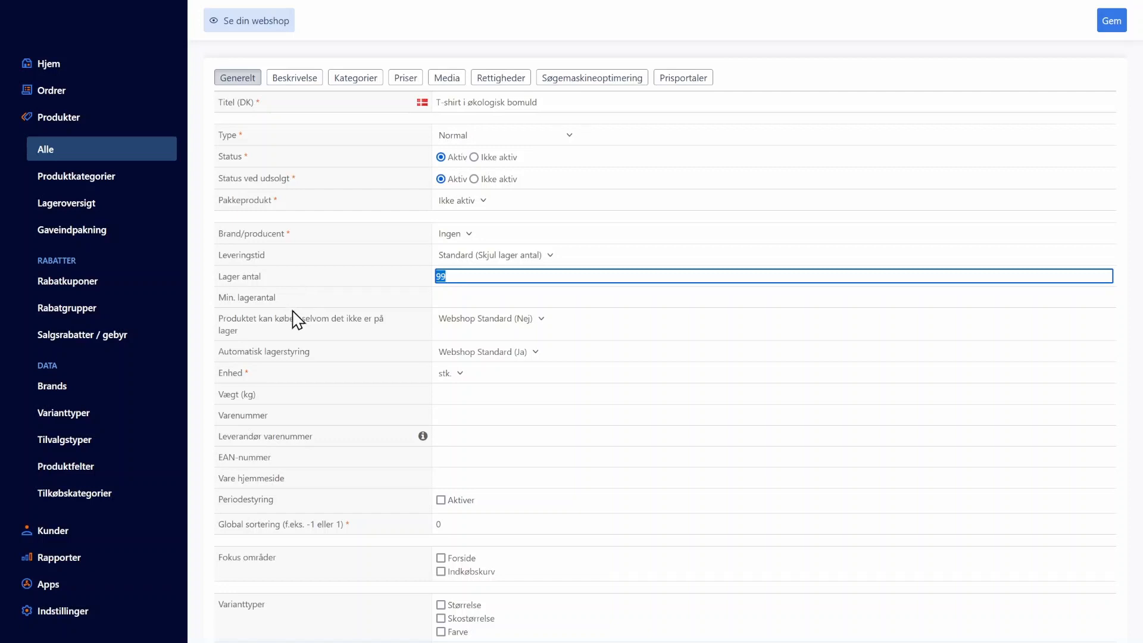
{"action": "left_click", "coordinate": [384, 286]}
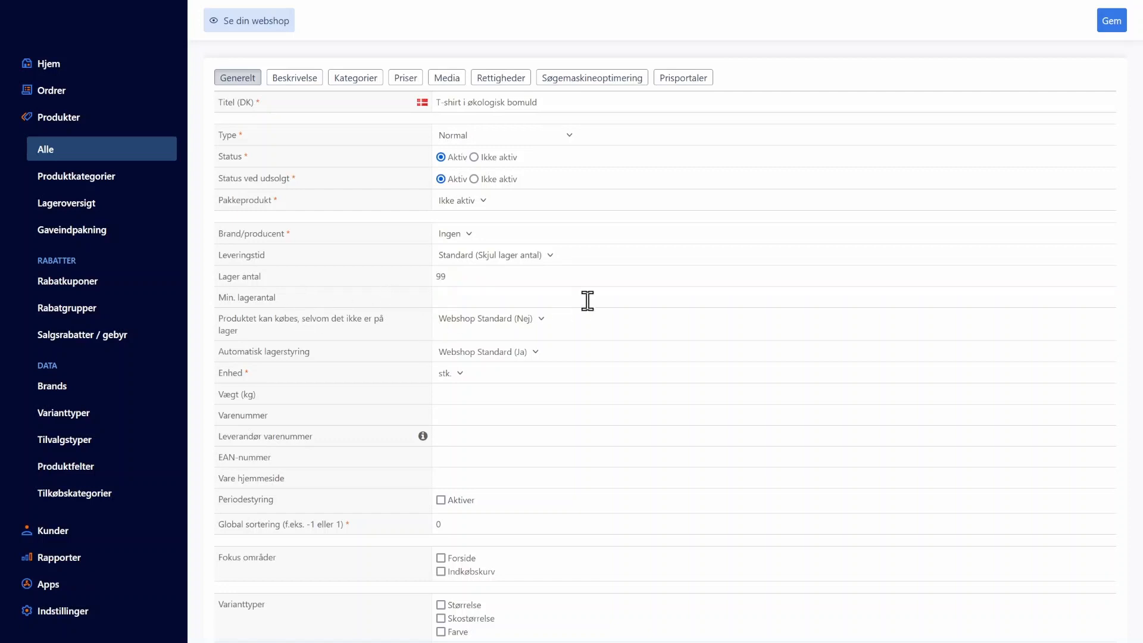
Set the product's weight to 0,350 kg.
{"action": "scroll", "coordinate": [587, 299], "scroll_direction": "down", "scroll_amount": 1}
{"action": "left_click", "coordinate": [468, 323]}
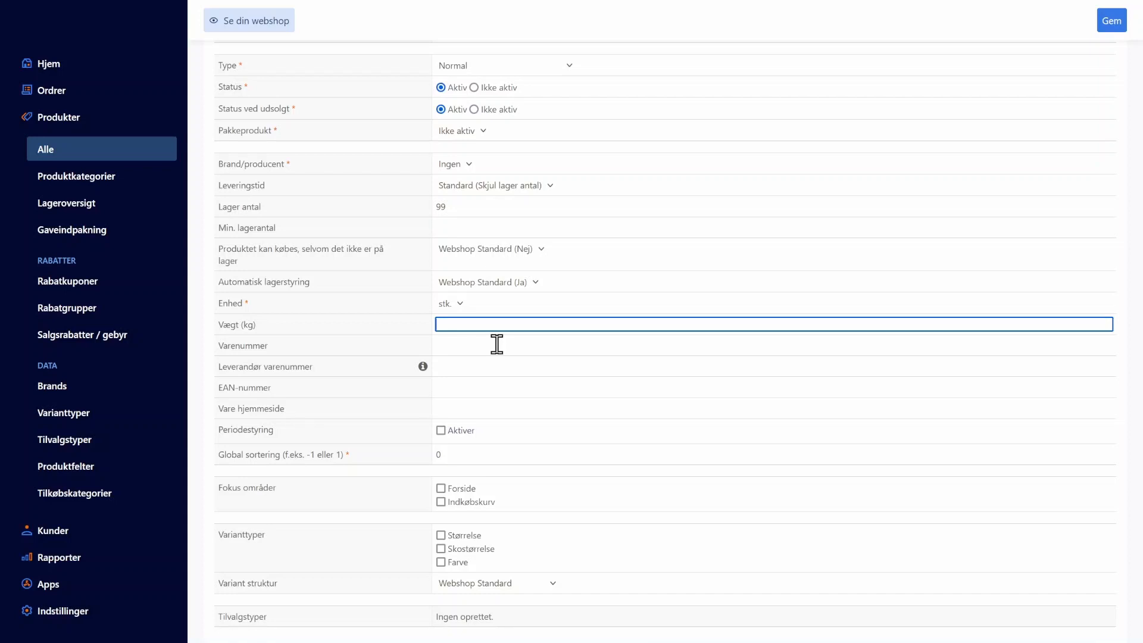
{"action": "type", "text": "0,350"}
{"action": "left_click", "coordinate": [382, 336]}
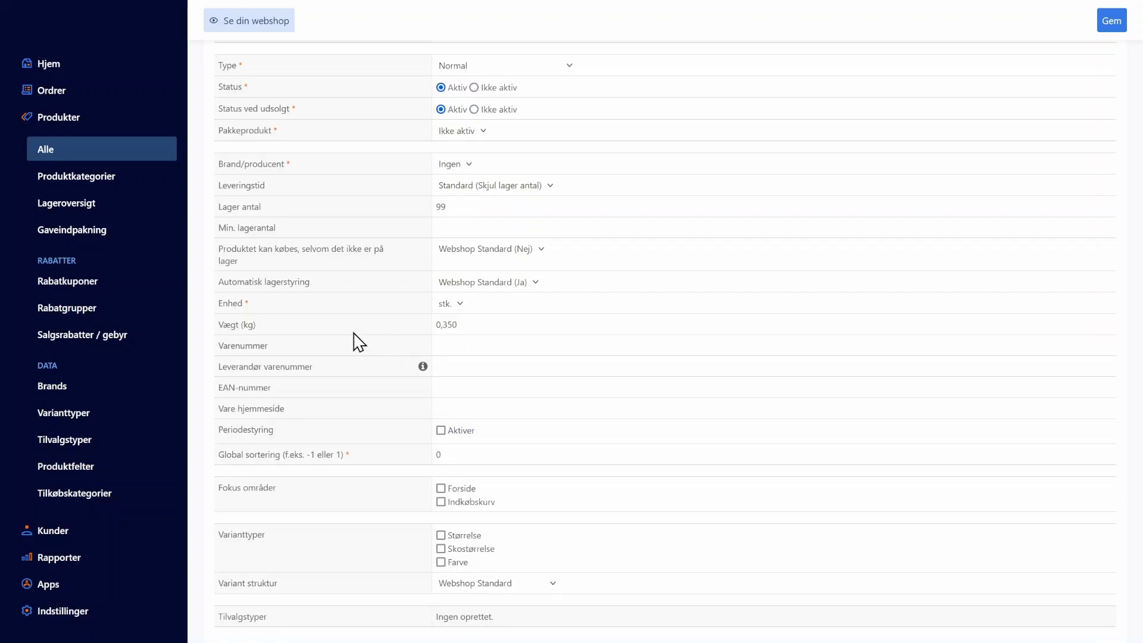
Feature the product in both focus areas, Forside and Indkøbskurv.
{"action": "scroll", "coordinate": [363, 398], "scroll_direction": "down", "scroll_amount": 1}
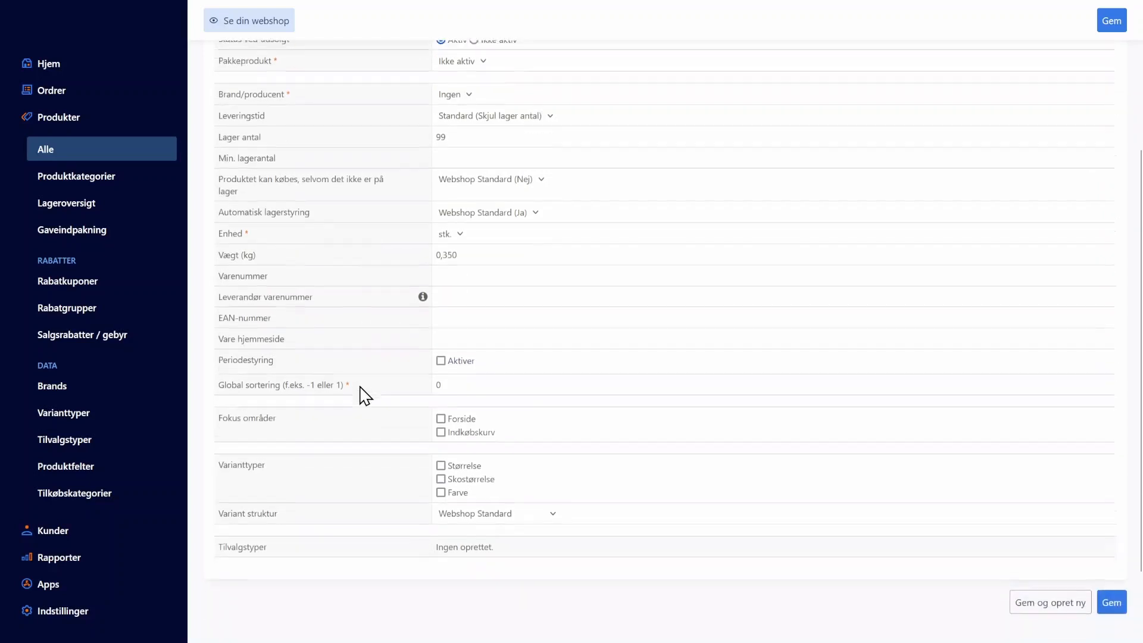
{"action": "scroll", "coordinate": [364, 395], "scroll_direction": "down", "scroll_amount": 1}
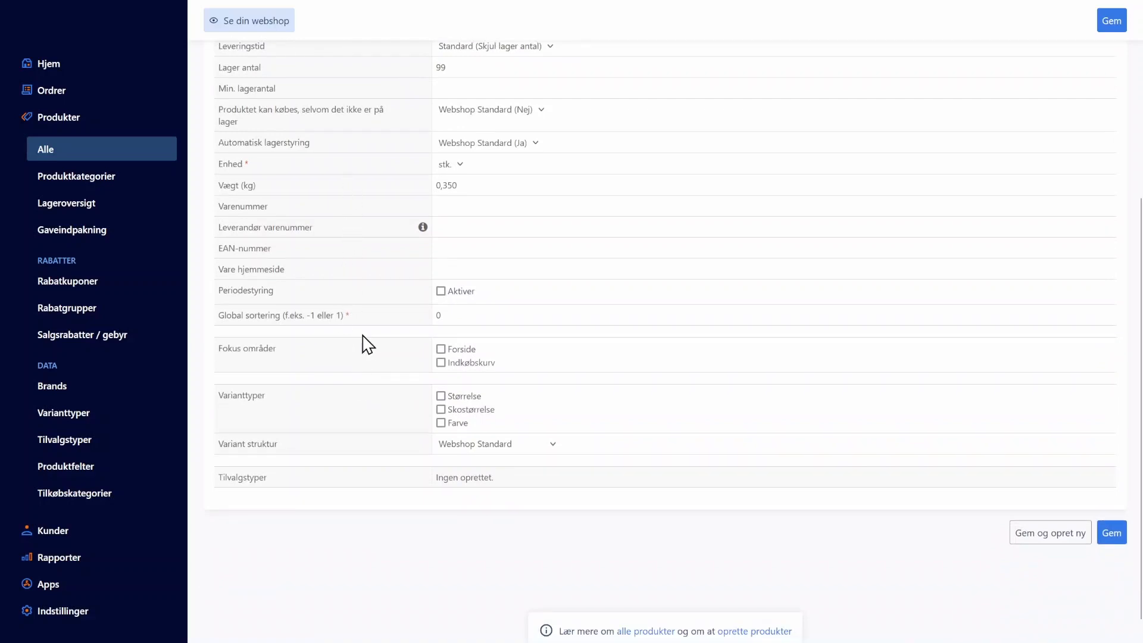
{"action": "scroll", "coordinate": [368, 344], "scroll_direction": "down", "scroll_amount": 1}
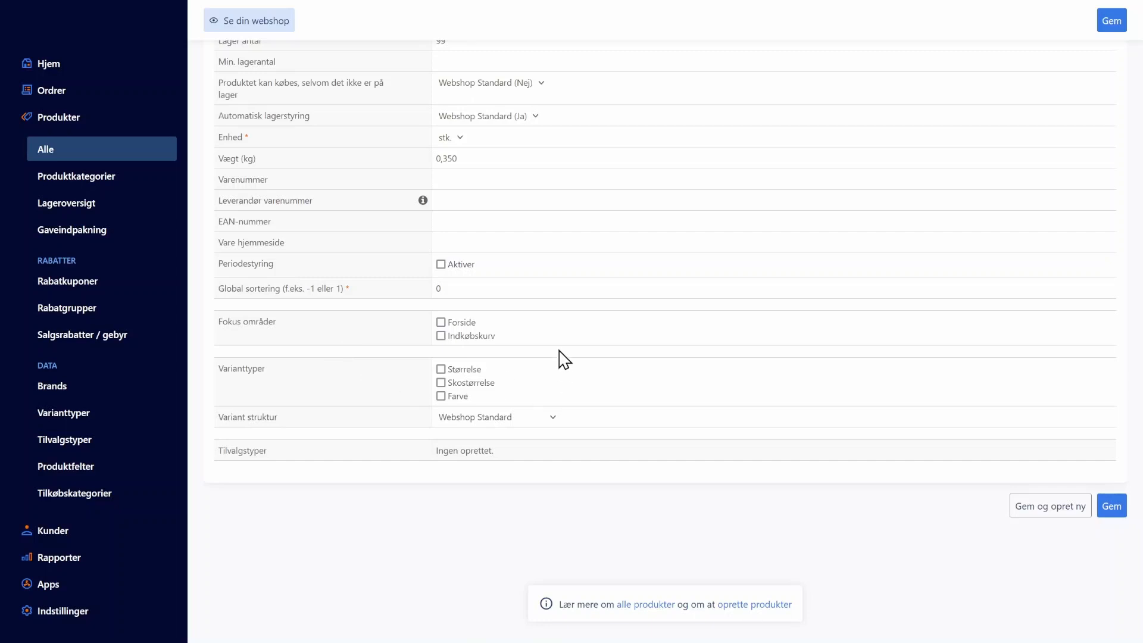
{"action": "left_click_drag", "start_coordinate": [230, 322], "coordinate": [388, 332]}
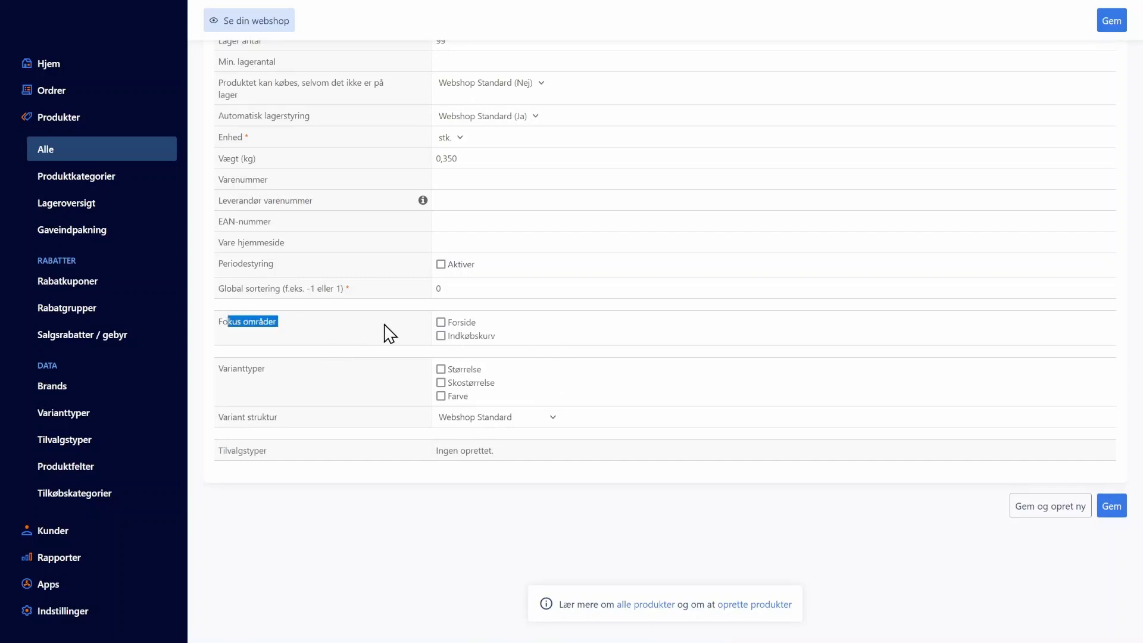
{"action": "left_click", "coordinate": [390, 333]}
{"action": "left_click", "coordinate": [441, 323]}
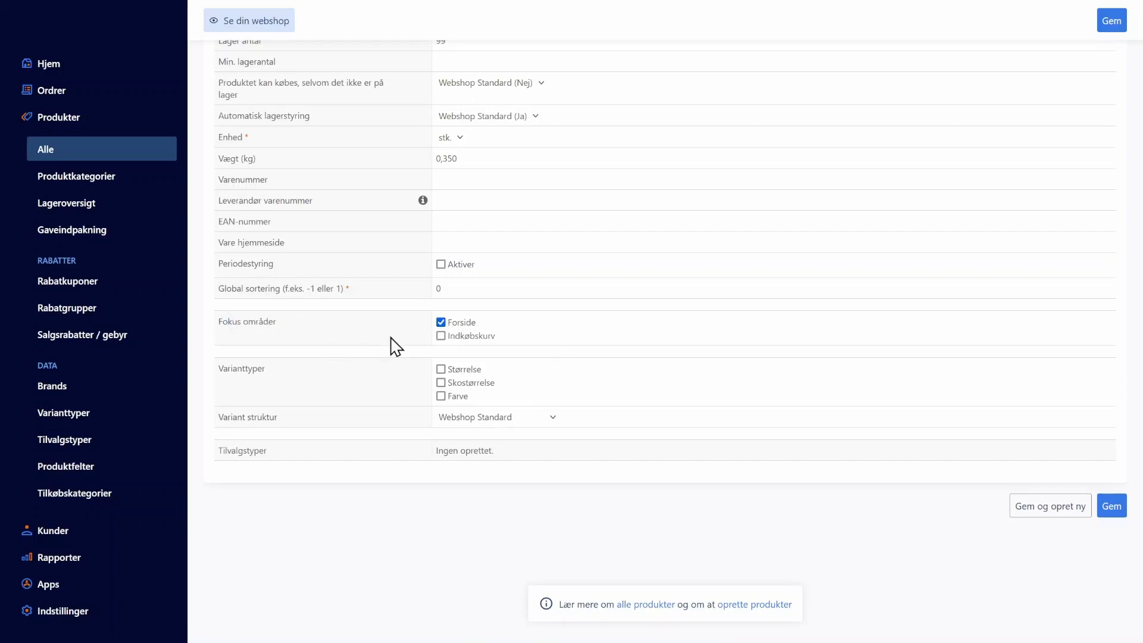
{"action": "left_click", "coordinate": [441, 335]}
Write "Beskrivelse lang" as the product's main Danish description.
{"action": "scroll", "coordinate": [410, 417], "scroll_direction": "up", "scroll_amount": 5}
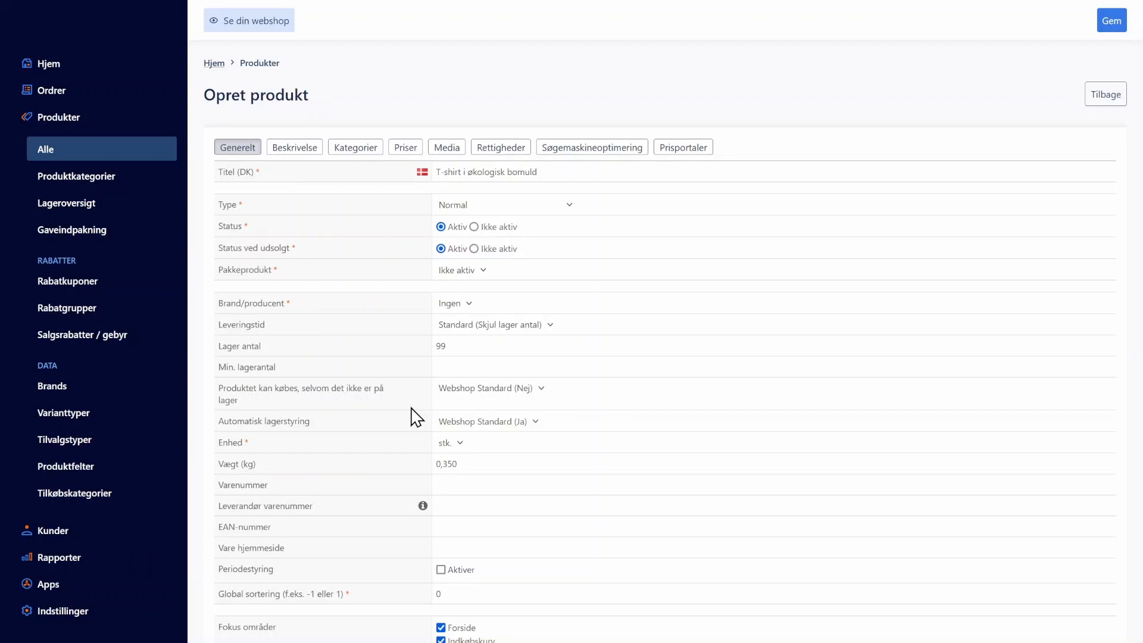
{"action": "left_click", "coordinate": [303, 158]}
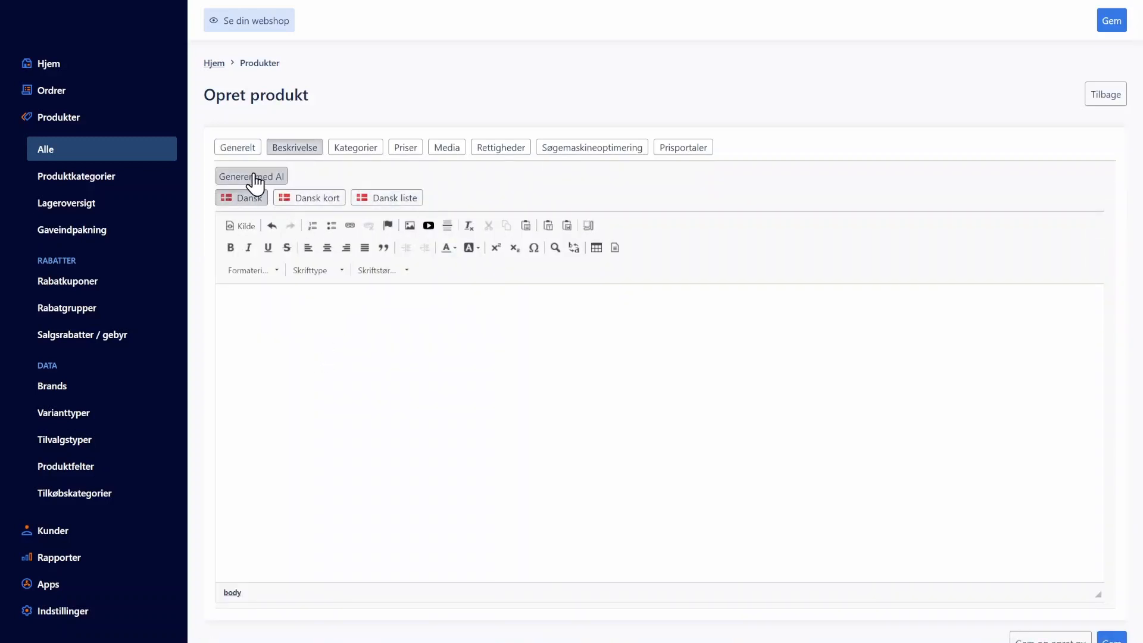
{"action": "left_click", "coordinate": [308, 357]}
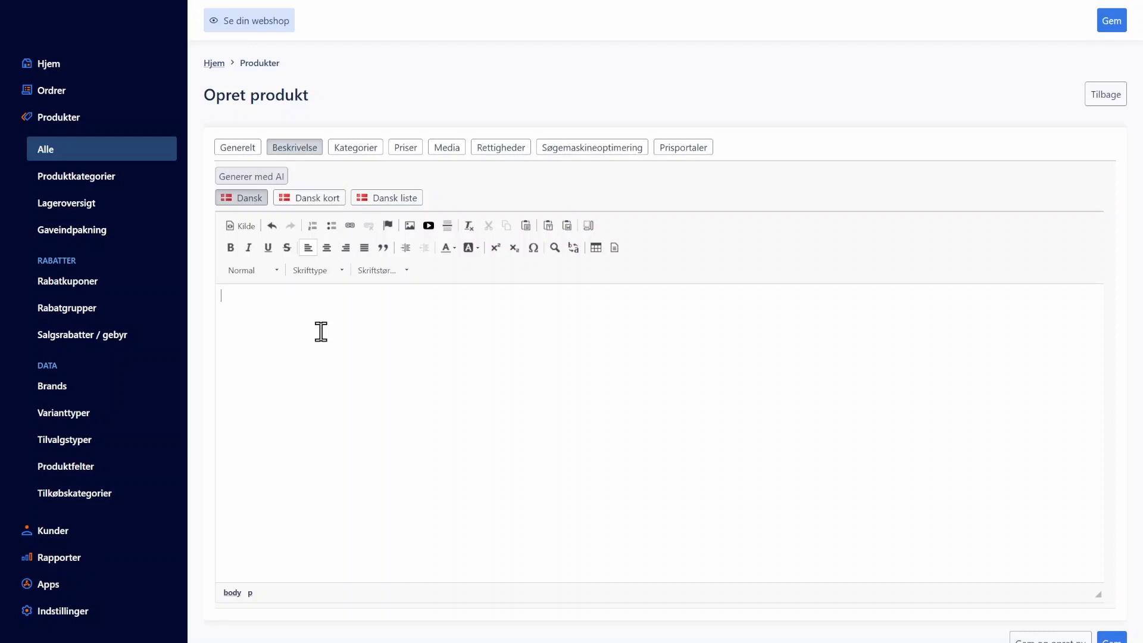
{"action": "type", "text": "Beskrivelse lang"}
Copy the main description into the short Danish description and change its wording to "Beskrivelse kort".
{"action": "left_click_drag", "start_coordinate": [325, 295], "coordinate": [74, 300]}
{"action": "key", "text": "ctrl+c"}
{"action": "left_click", "coordinate": [341, 197]}
{"action": "left_click", "coordinate": [312, 316]}
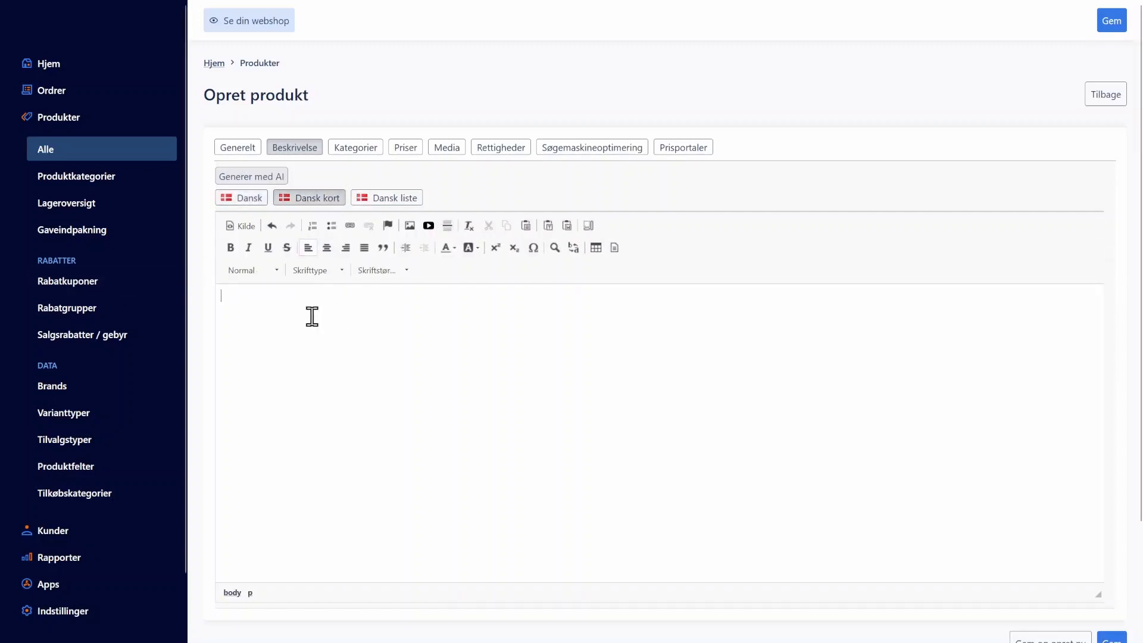
{"action": "key", "text": "ctrl+v"}
{"action": "left_click_drag", "start_coordinate": [281, 296], "coordinate": [269, 296]}
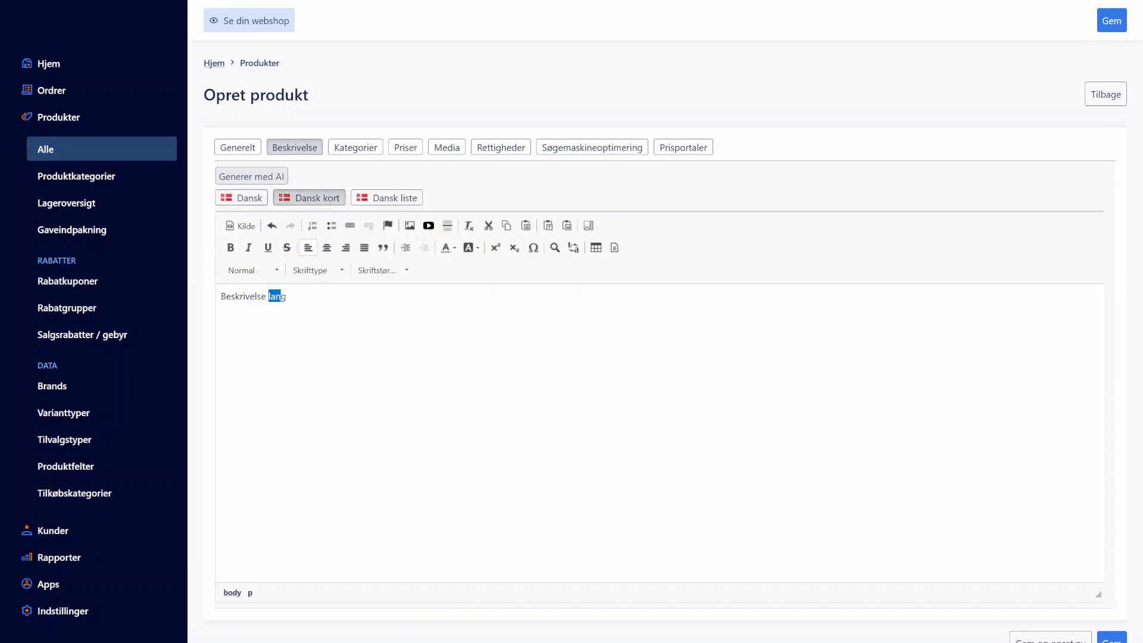
{"action": "key", "text": "BackSpace"}
{"action": "key", "text": "Delete"}
{"action": "type", "text": "kort"}
Fill the Danish list description with "Beskrivelse liste" and review all three description versions.
{"action": "left_click", "coordinate": [405, 201]}
{"action": "left_click", "coordinate": [311, 316]}
{"action": "key", "text": "ctrl+v"}
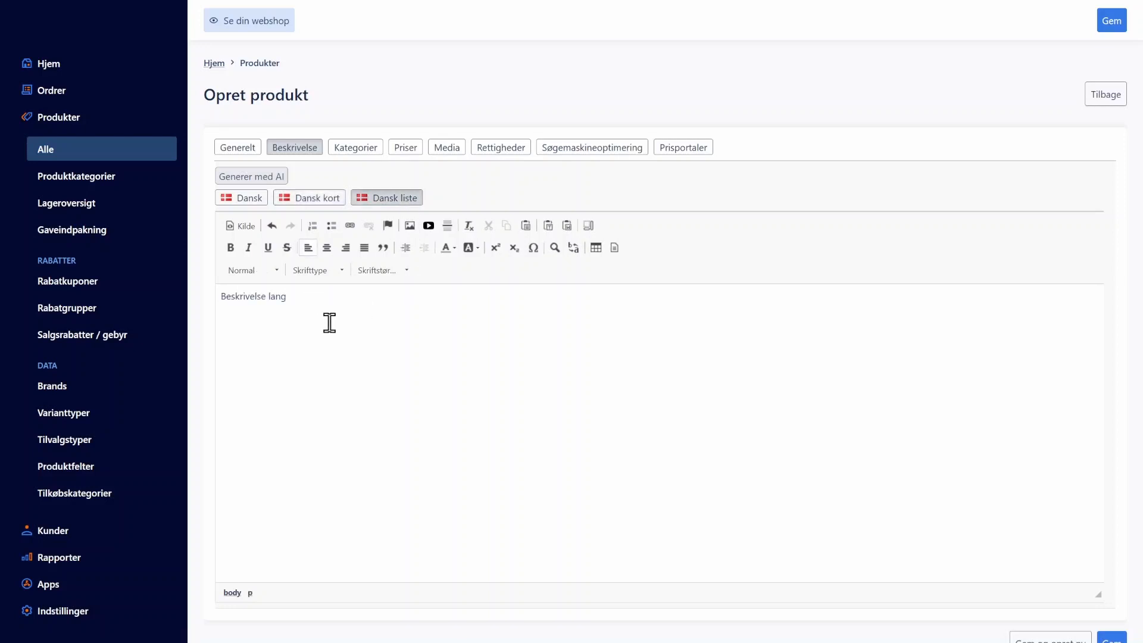
{"action": "double_click", "coordinate": [277, 296]}
{"action": "type", "text": "liste"}
{"action": "key", "text": "ctrl+a"}
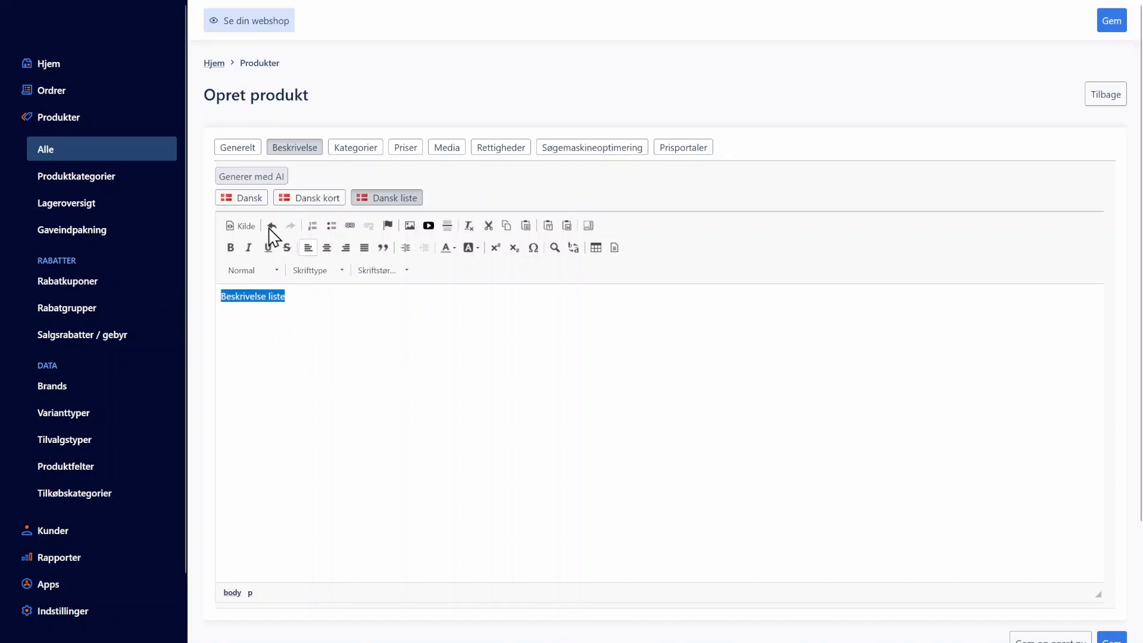
{"action": "left_click", "coordinate": [250, 200]}
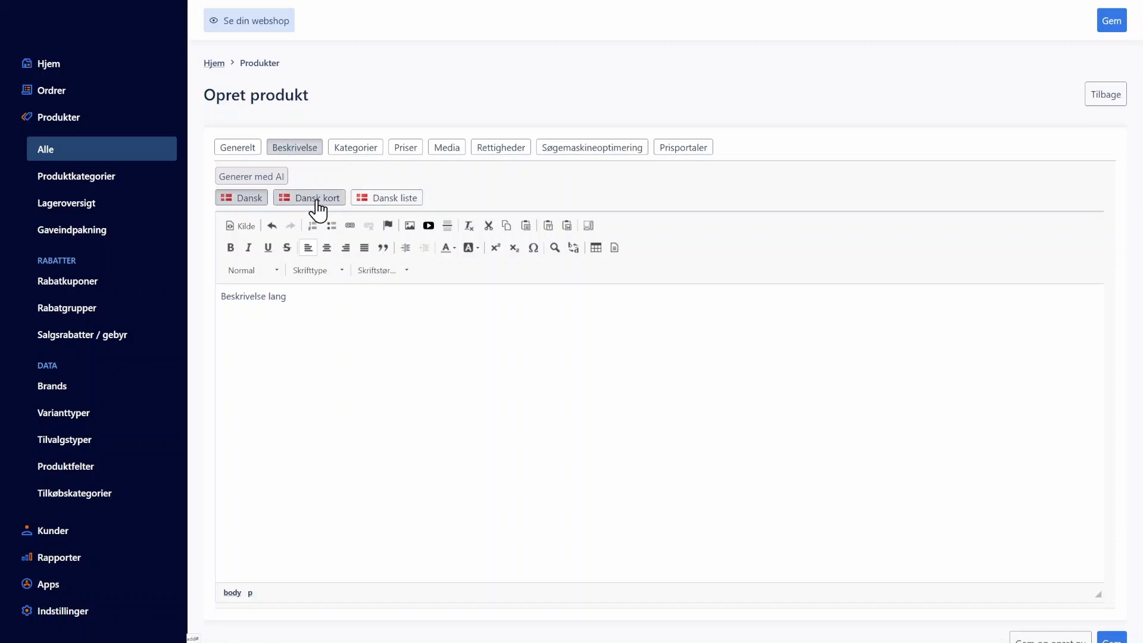
{"action": "left_click", "coordinate": [318, 201]}
{"action": "left_click", "coordinate": [378, 200]}
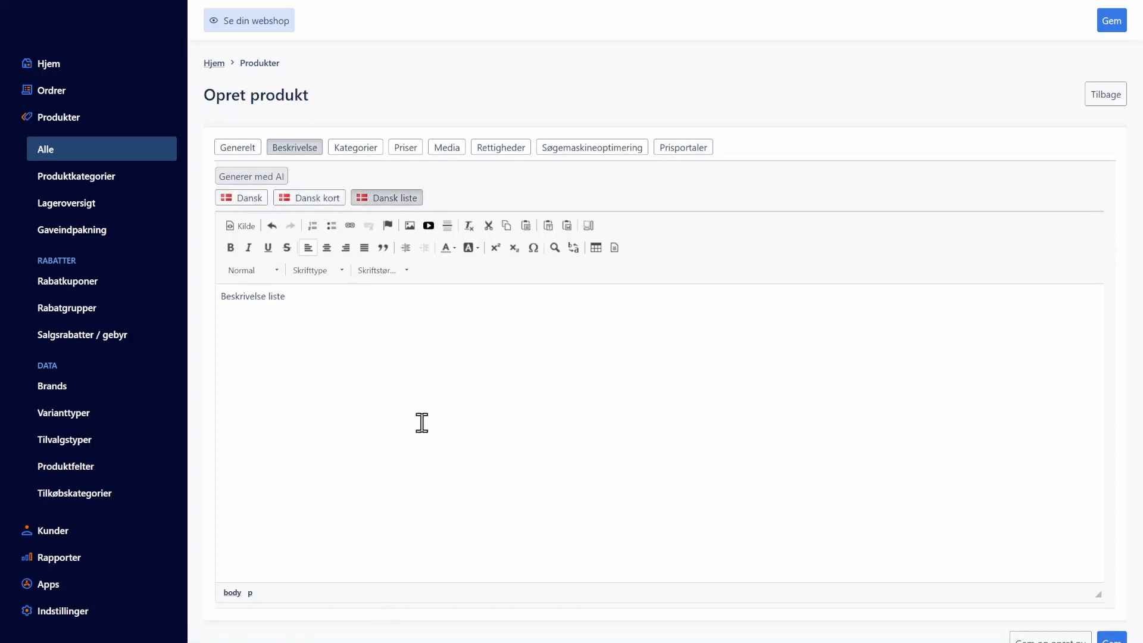
Assign the product to Beklædning as its main category.
{"action": "left_click", "coordinate": [356, 152]}
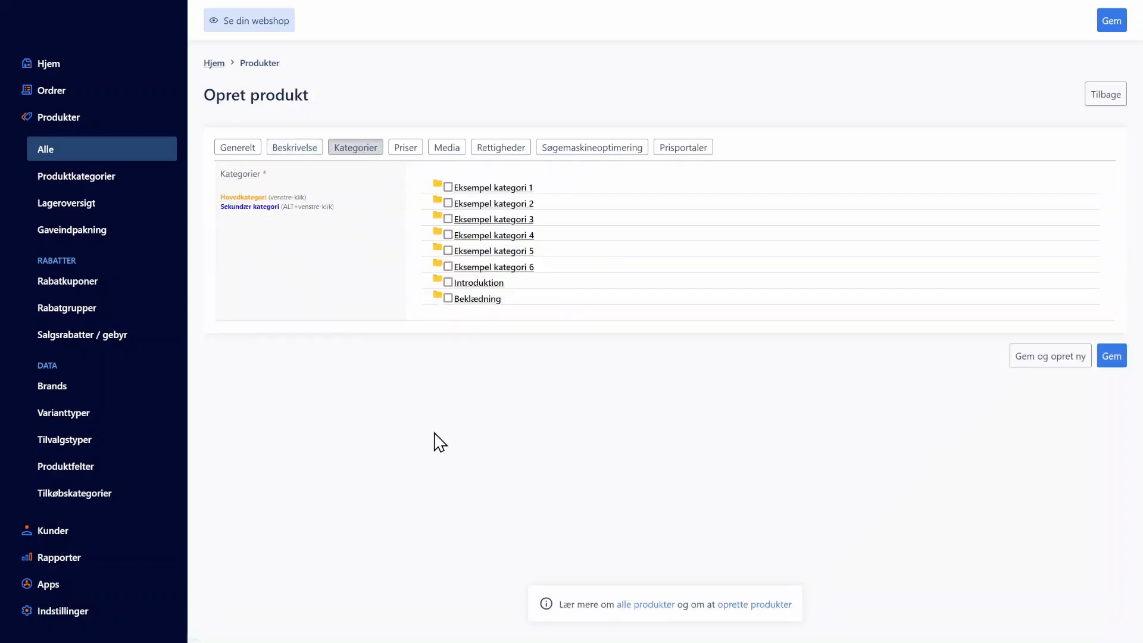
{"action": "left_click", "coordinate": [447, 300]}
{"action": "left_click_drag", "start_coordinate": [225, 197], "coordinate": [279, 195]}
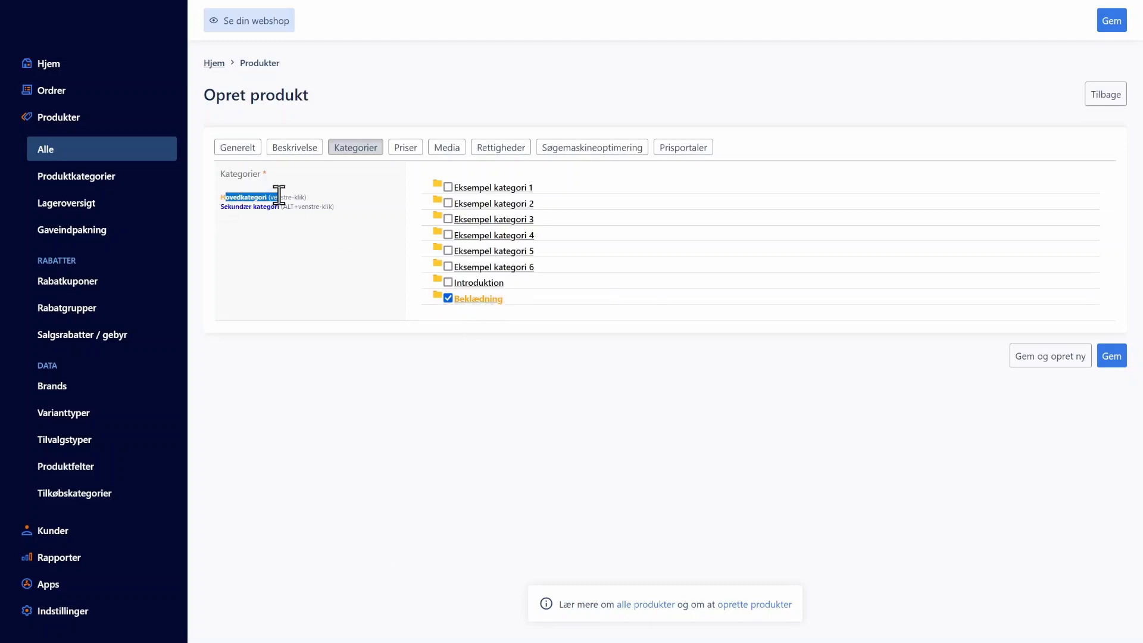
{"action": "left_click", "coordinate": [279, 195]}
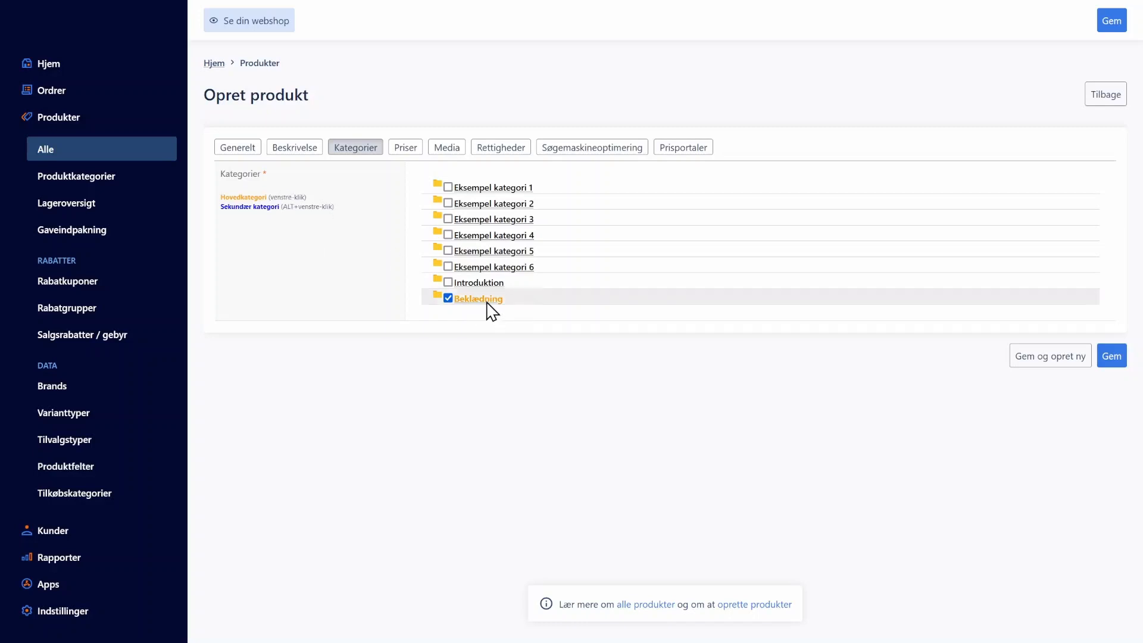
Try Introduktion, Eksempel kategori 6 and Eksempel kategori 5 as secondary categories, and clear all three again.
{"action": "left_click", "coordinate": [449, 282], "text": "alt"}
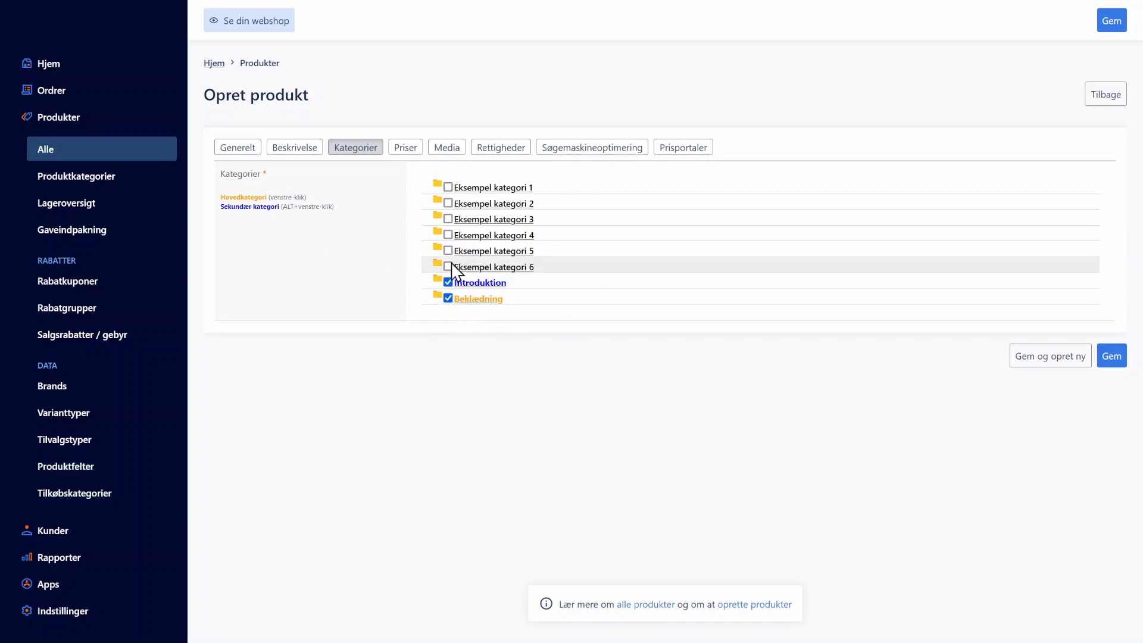
{"action": "left_click", "coordinate": [448, 267], "text": "alt"}
{"action": "left_click", "coordinate": [448, 251], "text": "alt"}
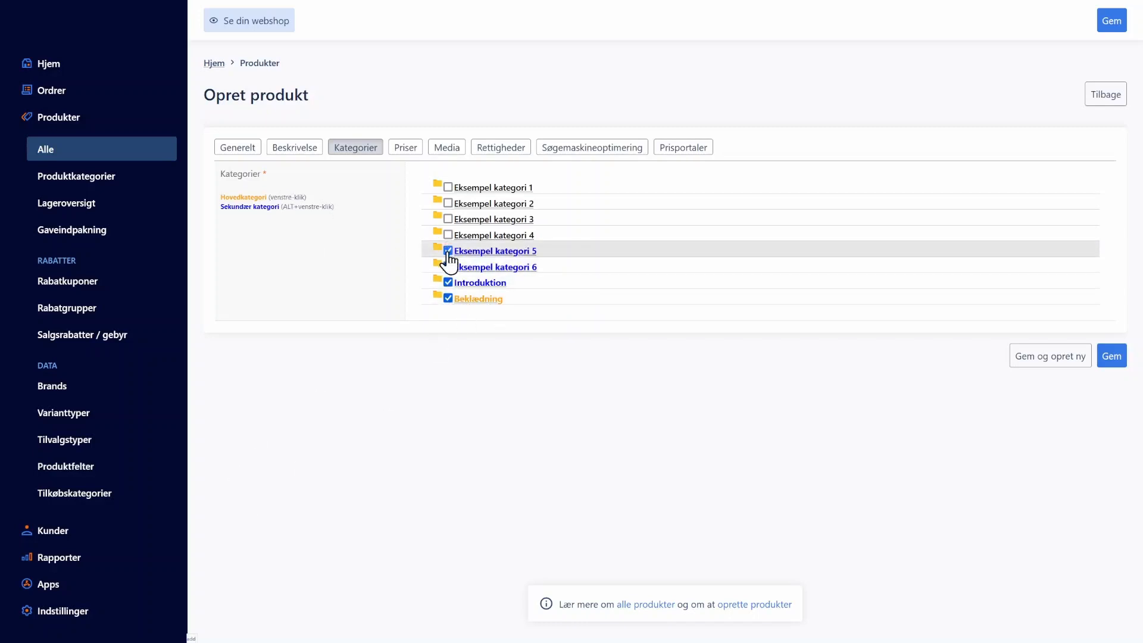
{"action": "left_click", "coordinate": [450, 282], "text": "alt"}
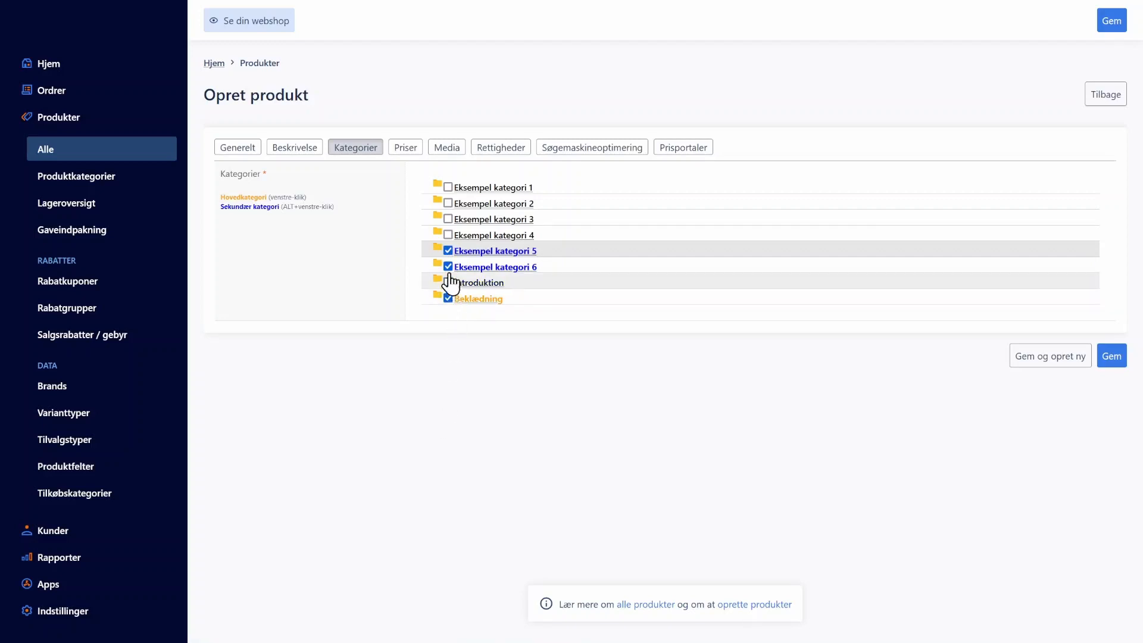
{"action": "left_click", "coordinate": [448, 267], "text": "alt"}
{"action": "left_click", "coordinate": [448, 251], "text": "alt"}
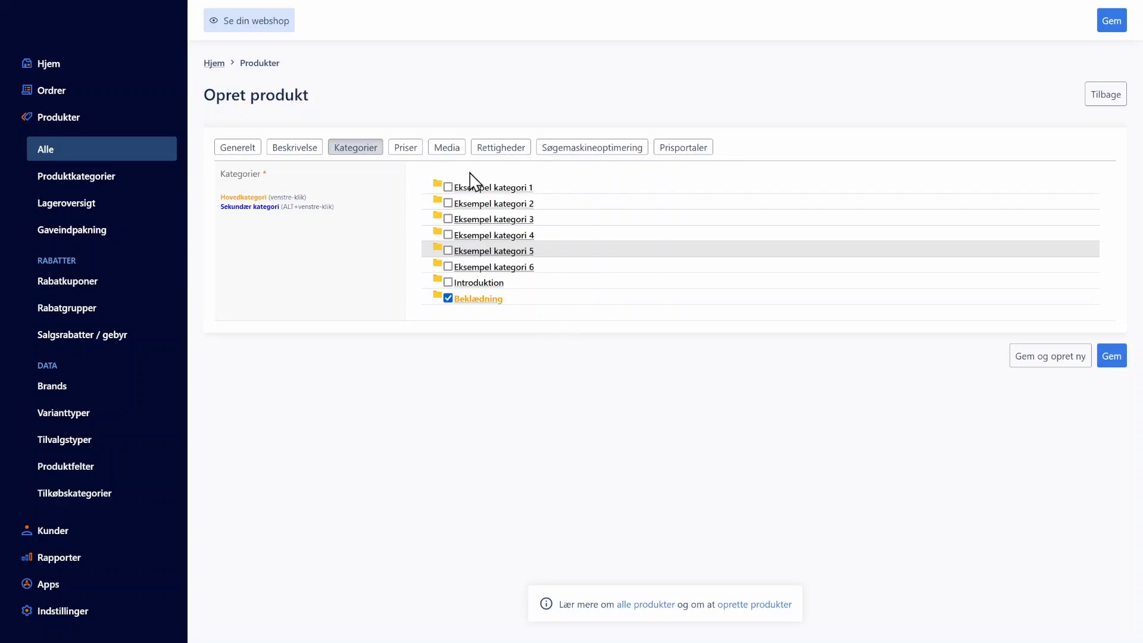
Set the unit price to 399 DKK on the product's price line for a minimum quantity of 1.
{"action": "left_click", "coordinate": [406, 147]}
{"action": "left_click", "coordinate": [339, 285]}
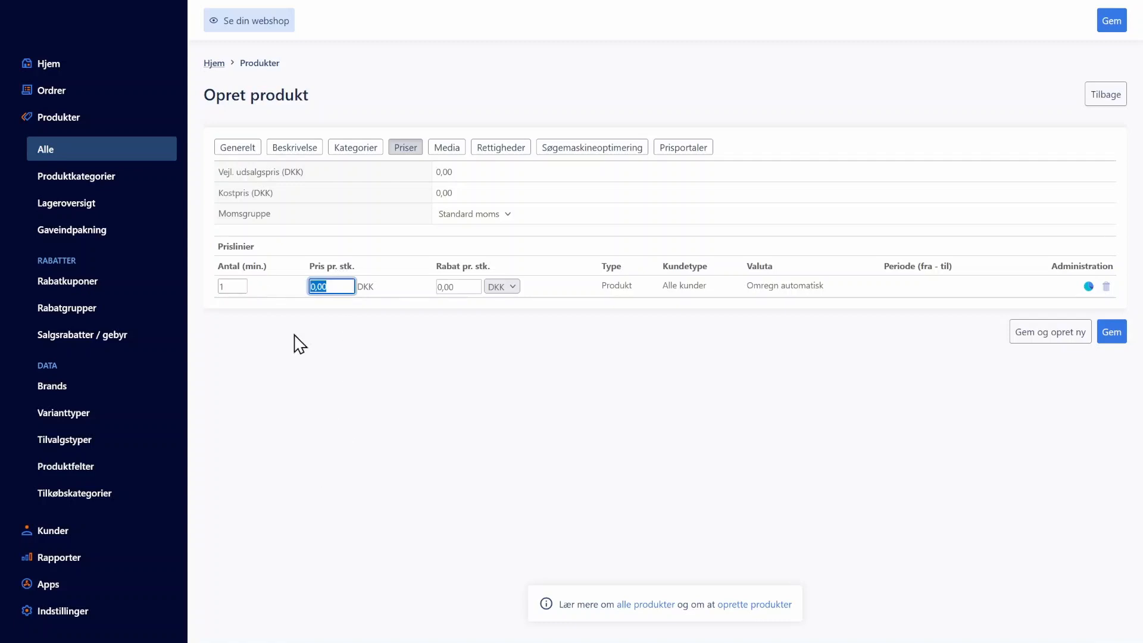
{"action": "left_click", "coordinate": [241, 287]}
{"action": "left_click", "coordinate": [331, 287]}
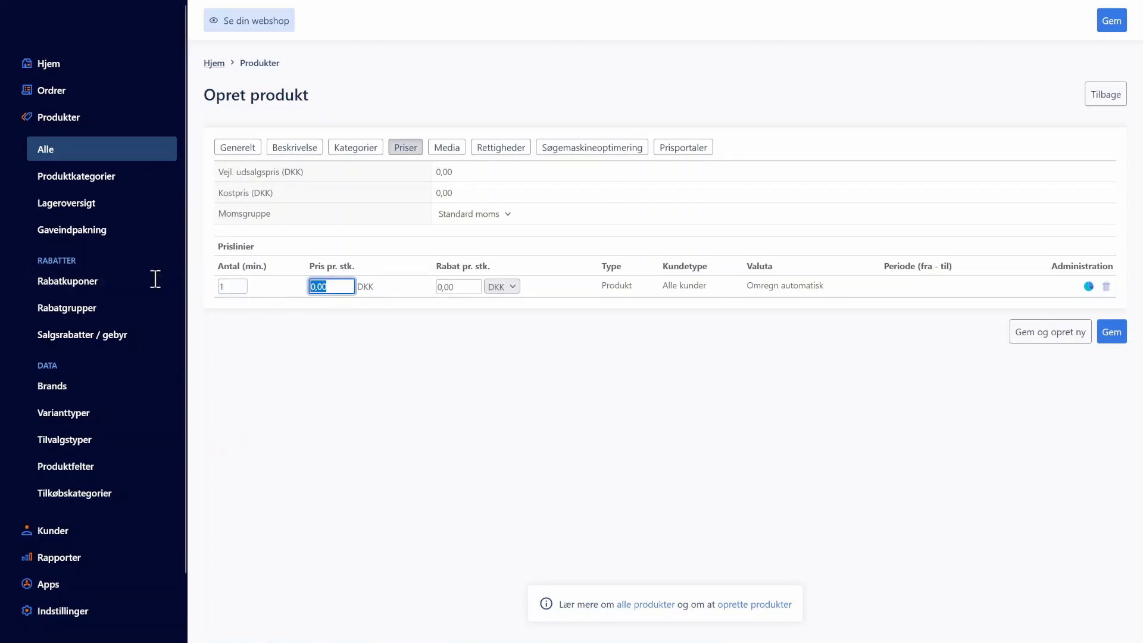
{"action": "type", "text": "399"}
{"action": "left_click", "coordinate": [440, 365]}
Set the recommended retail price to 450 DKK and the cost price to 98 DKK, and save the new product.
{"action": "left_click", "coordinate": [467, 174]}
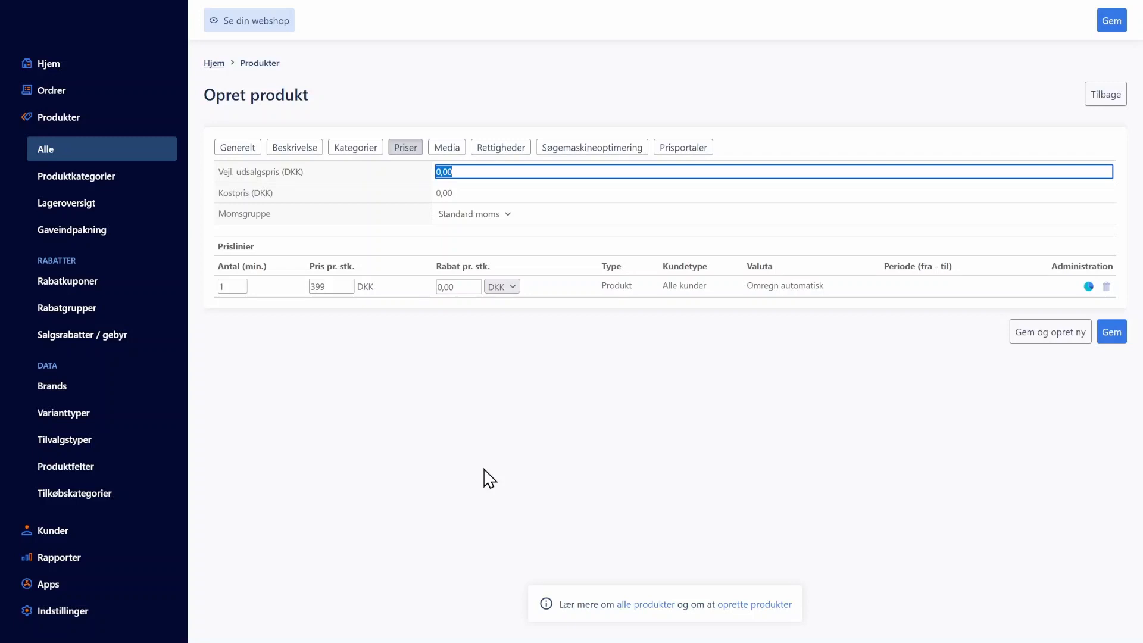
{"action": "type", "text": "450"}
{"action": "left_click", "coordinate": [470, 191]}
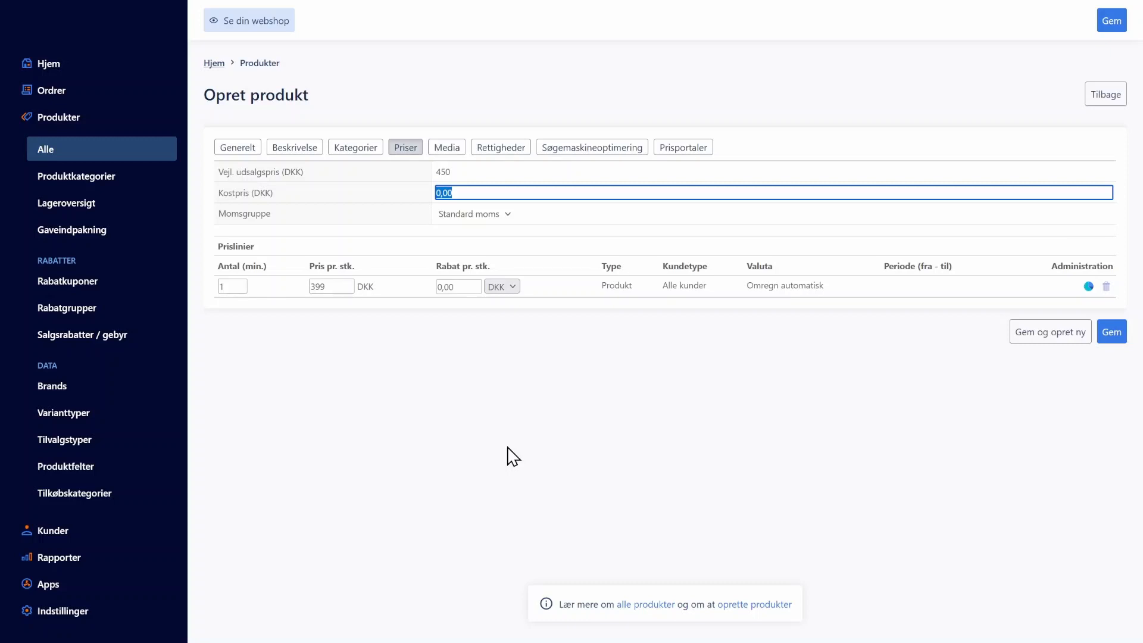
{"action": "key", "text": "BackSpace"}
{"action": "type", "text": "98"}
{"action": "key", "text": "ctrl+a"}
{"action": "left_click", "coordinate": [571, 405]}
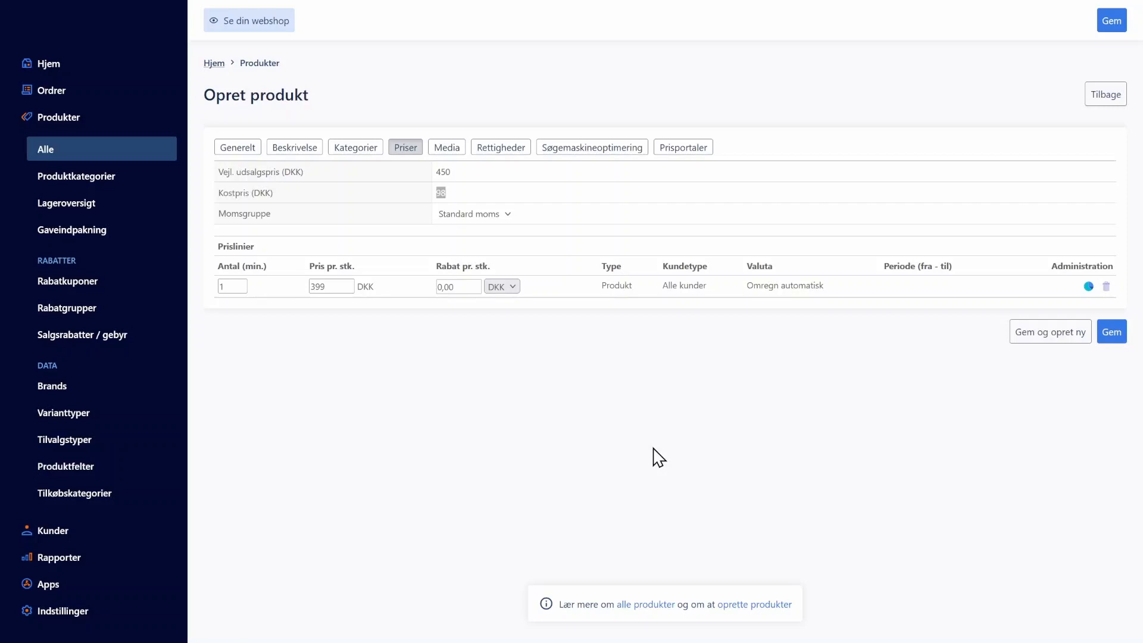
{"action": "left_click", "coordinate": [1111, 334]}
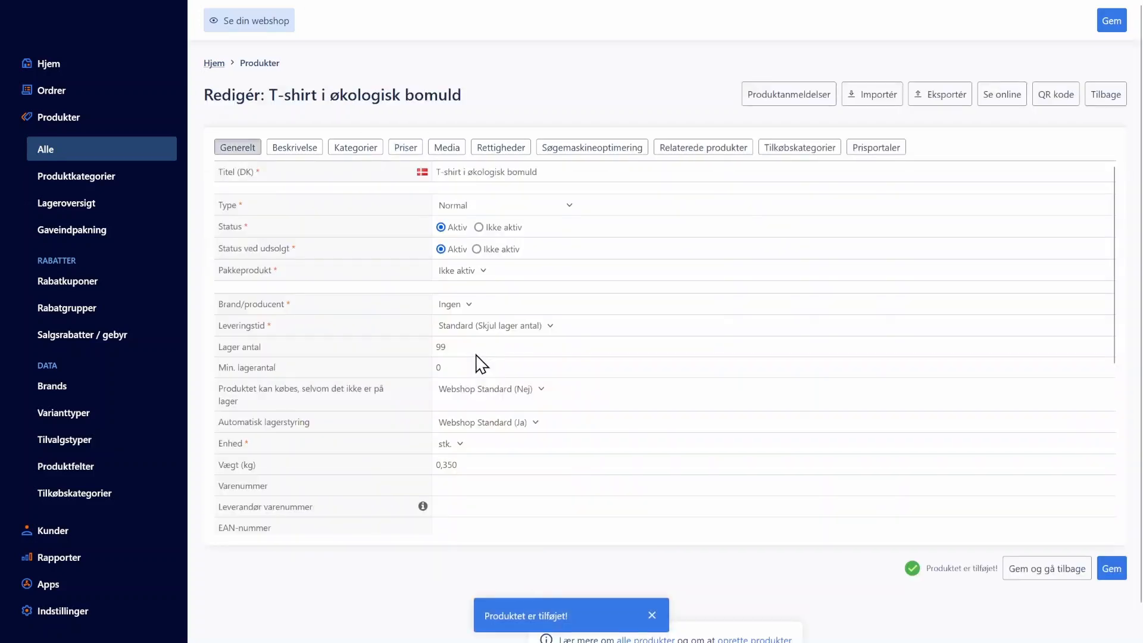
Add a price line for a minimum of 2 units with a 25 % discount per unit, and save the product.
{"action": "left_click", "coordinate": [408, 149]}
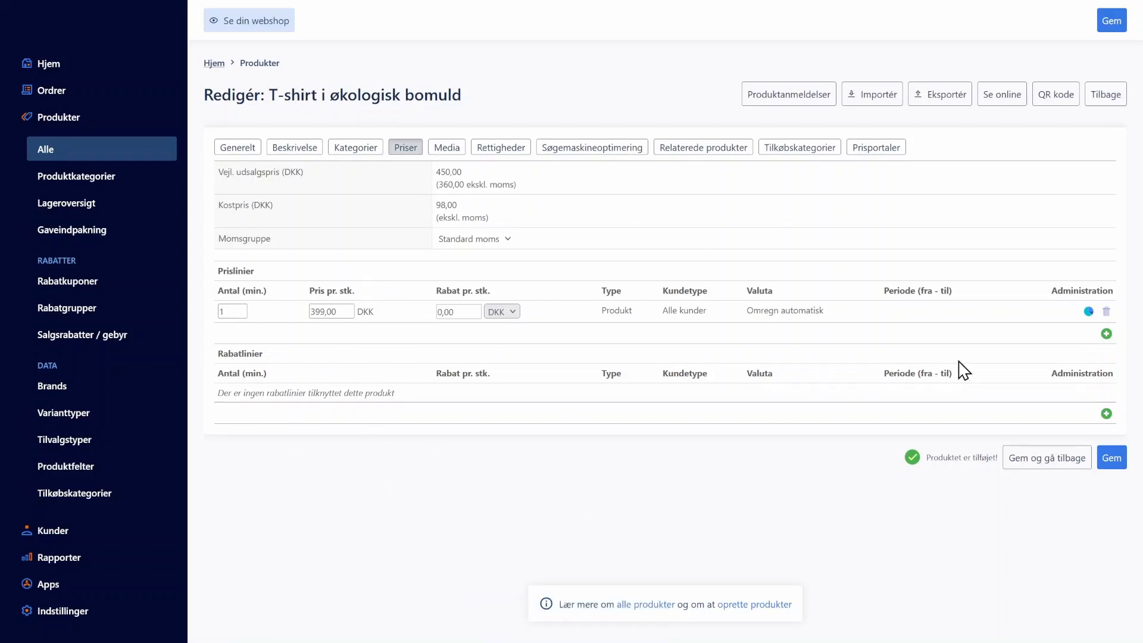
{"action": "left_click", "coordinate": [1107, 334]}
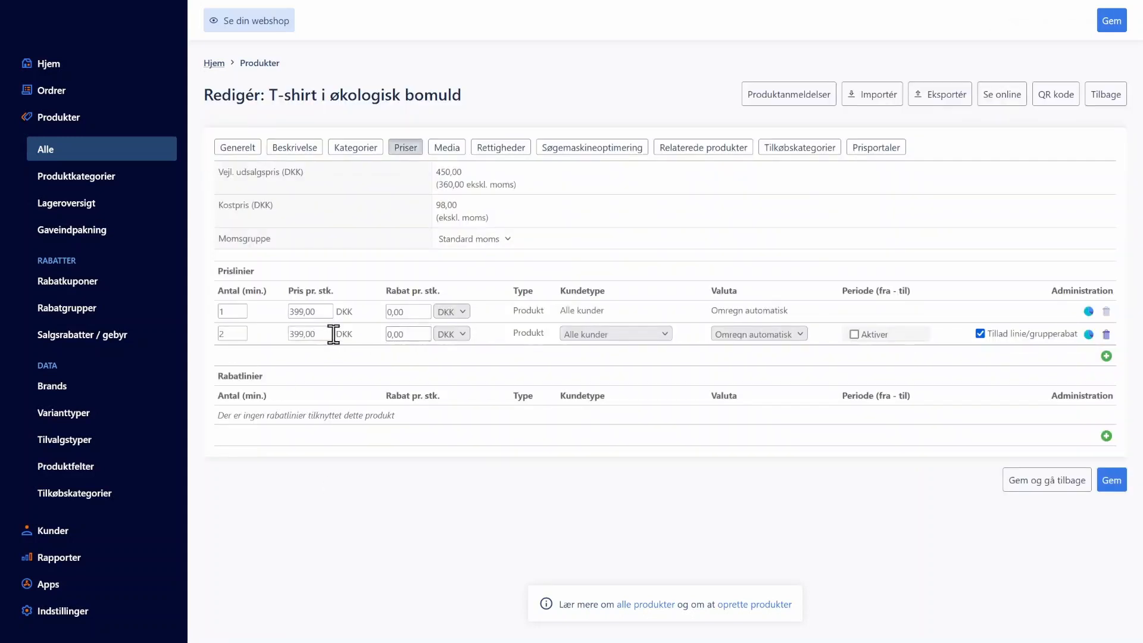
{"action": "double_click", "coordinate": [309, 334]}
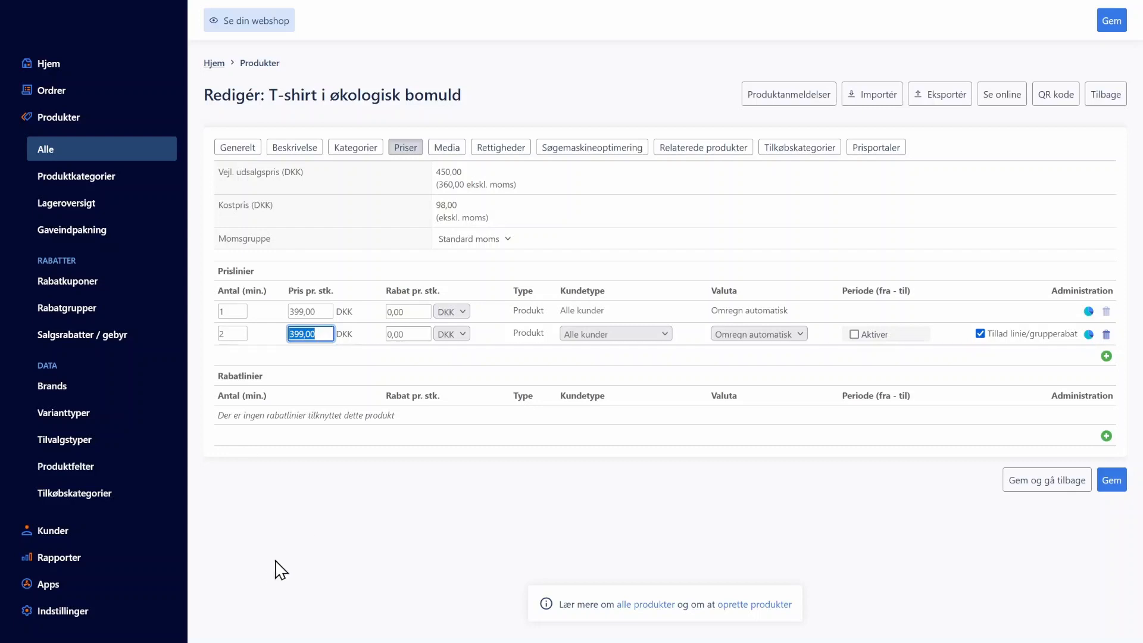
{"action": "left_click", "coordinate": [456, 335]}
{"action": "left_click", "coordinate": [456, 379]}
{"action": "double_click", "coordinate": [411, 334]}
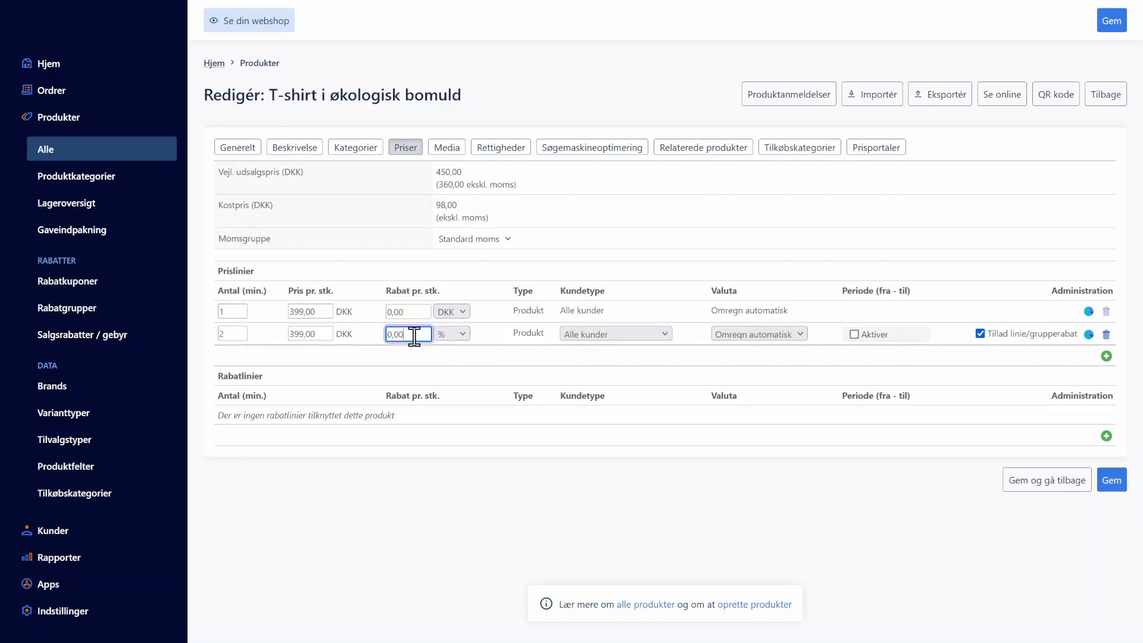
{"action": "type", "text": "25"}
{"action": "left_click", "coordinate": [1111, 482]}
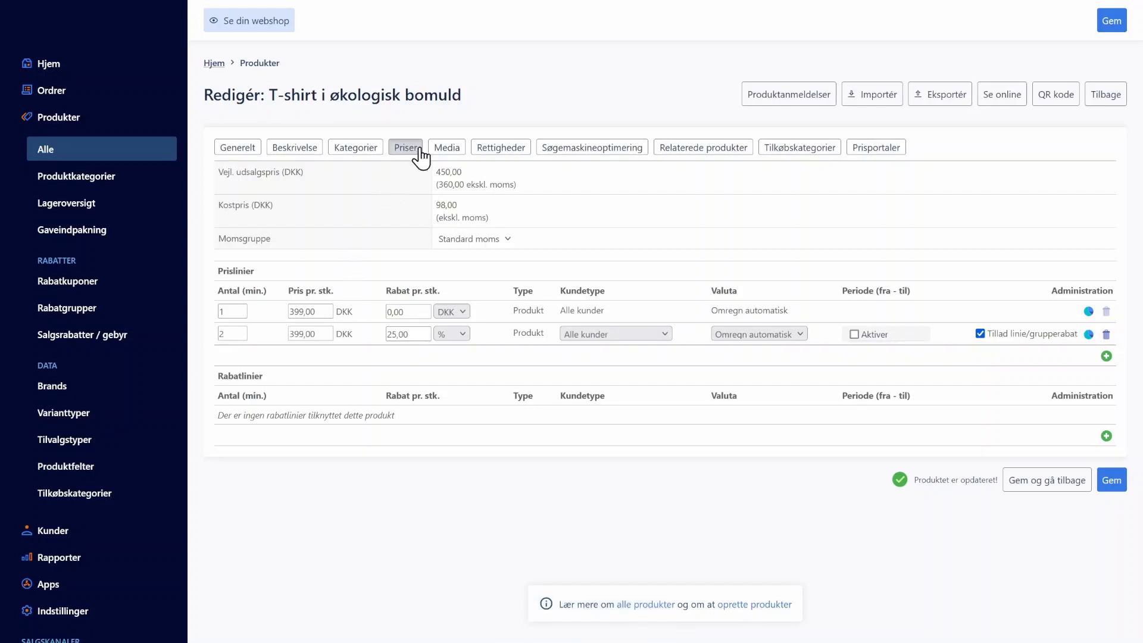
Attach the existing image t-shirt-sort.png from the Mine-billeder folder to the product's media.
{"action": "left_click", "coordinate": [443, 150]}
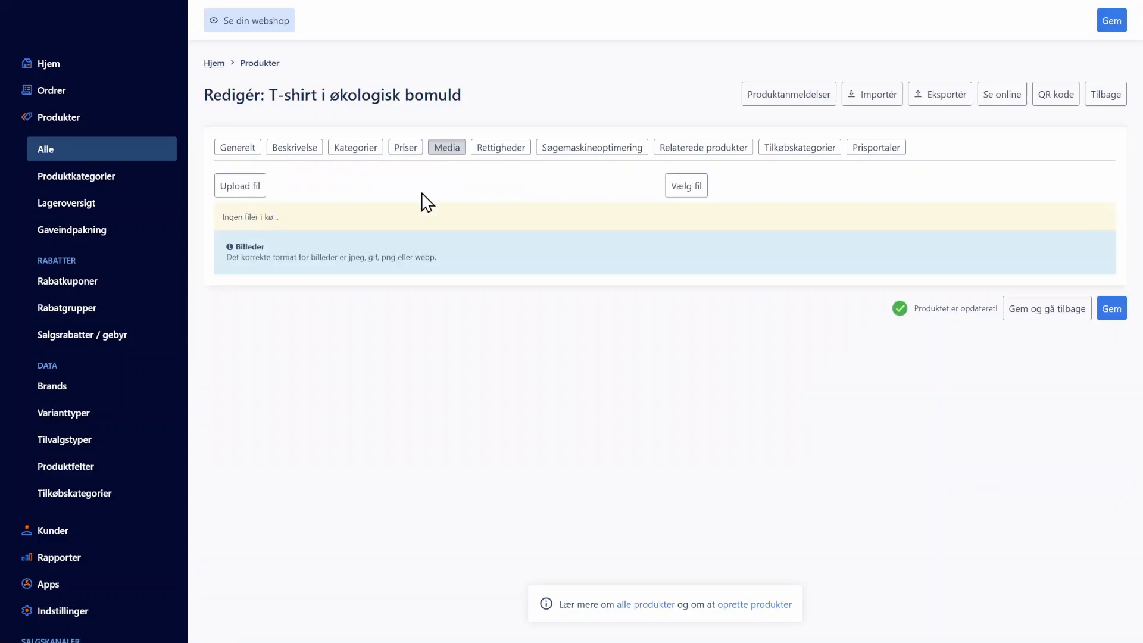
{"action": "left_click", "coordinate": [681, 189]}
{"action": "scroll", "coordinate": [596, 357], "scroll_direction": "down", "scroll_amount": 2}
{"action": "left_click", "coordinate": [597, 429]}
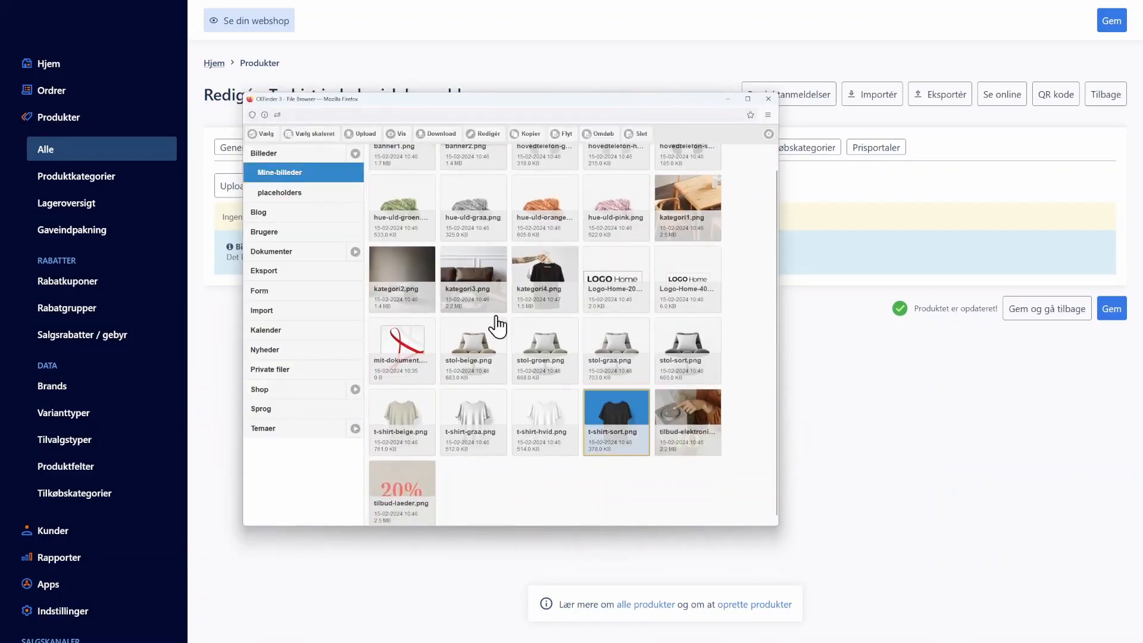
{"action": "left_click", "coordinate": [263, 134]}
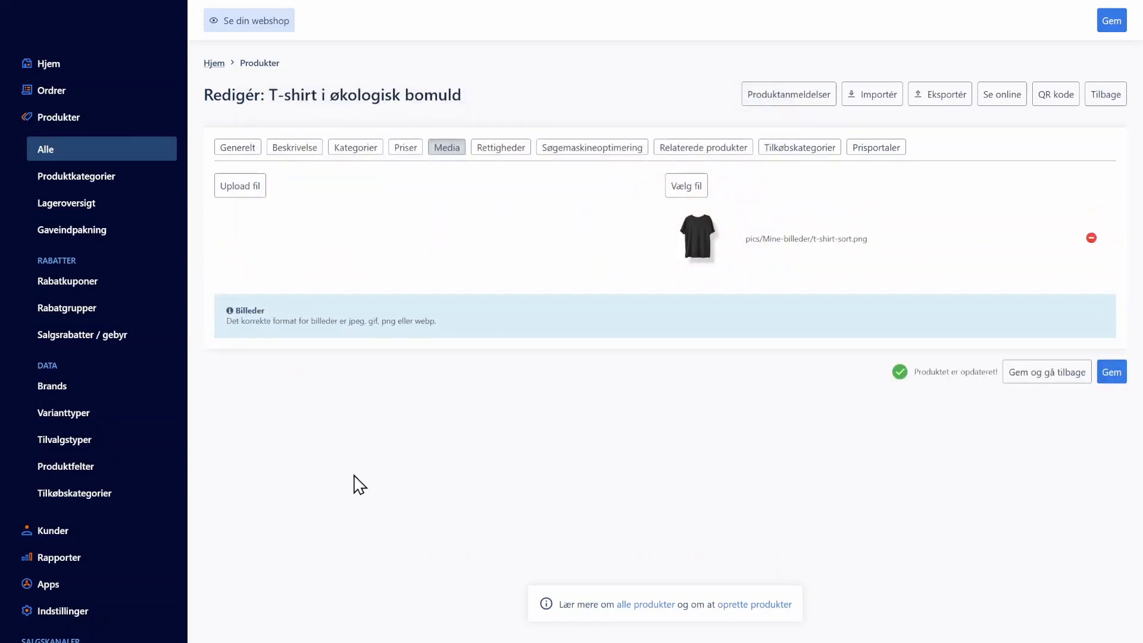
Try limiting the product's visibility to Kunder B2B-login, and restore it to Synlig for alle.
{"action": "left_click", "coordinate": [505, 152]}
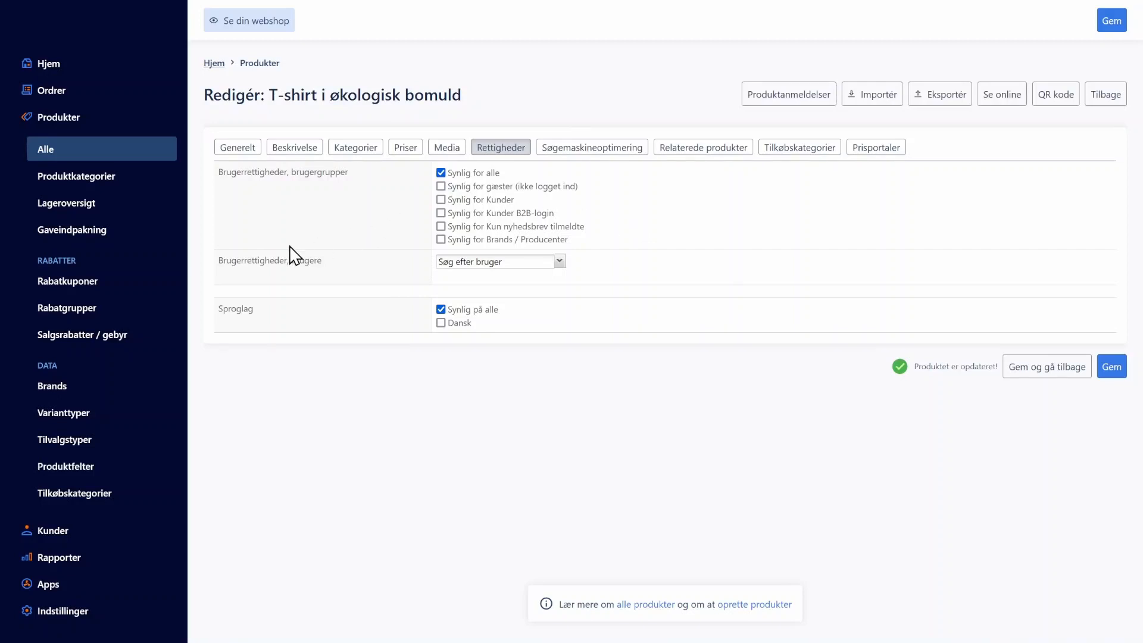
{"action": "left_click", "coordinate": [441, 213]}
{"action": "left_click", "coordinate": [442, 174]}
{"action": "left_click", "coordinate": [411, 149]}
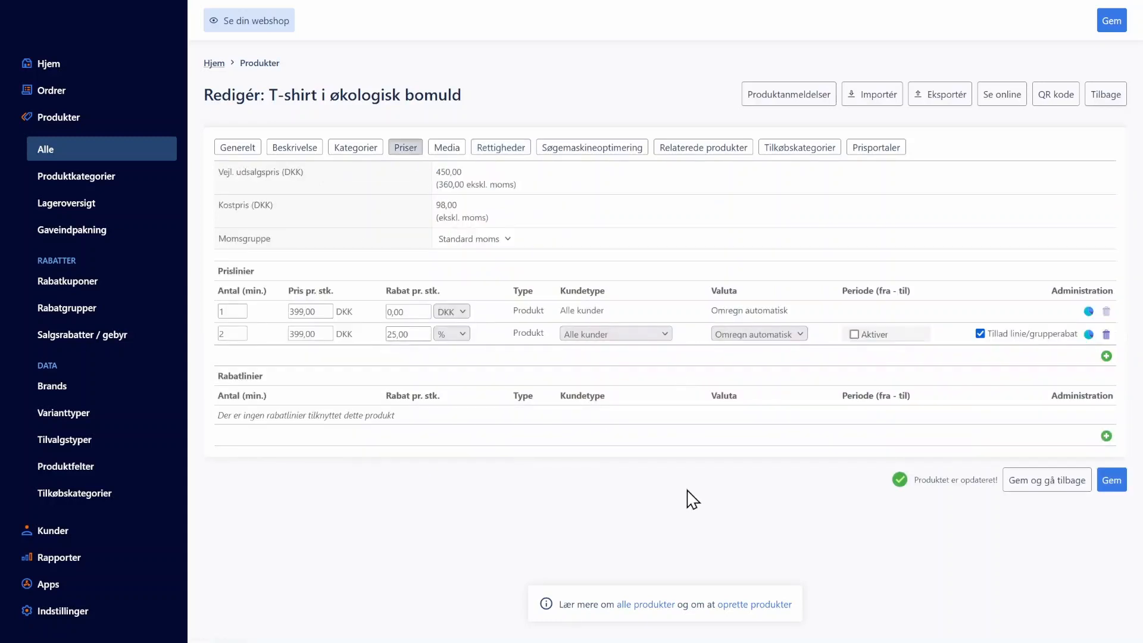
{"action": "left_click", "coordinate": [499, 151]}
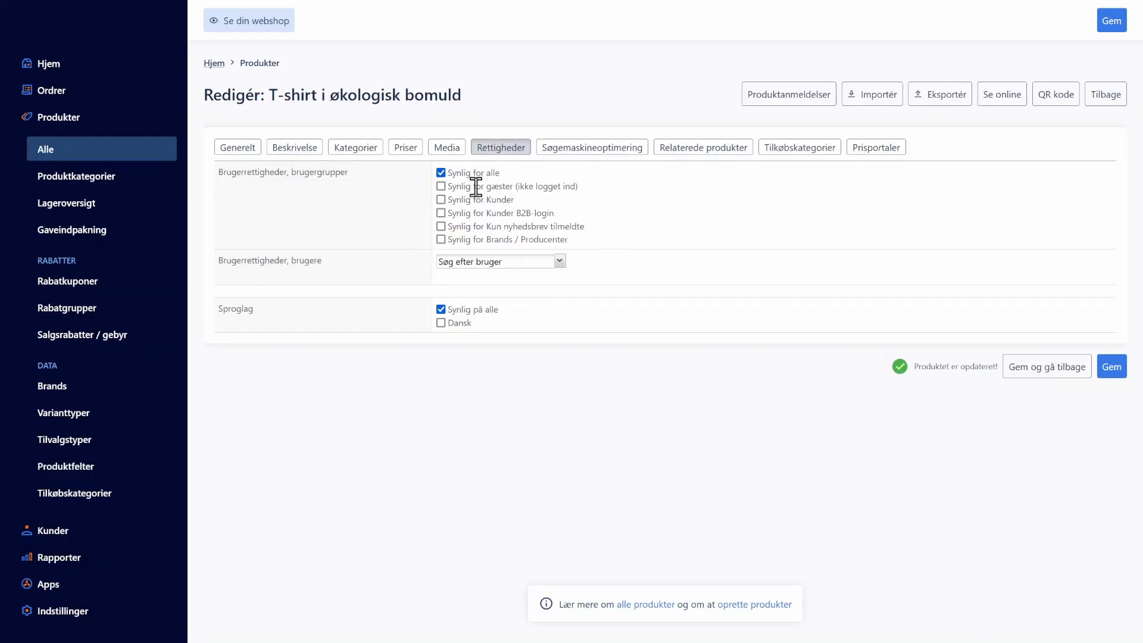
Try restricting the 2-unit price line to the Kunder B2B-login customer group, and set it back to Alle kunder.
{"action": "left_click", "coordinate": [408, 150]}
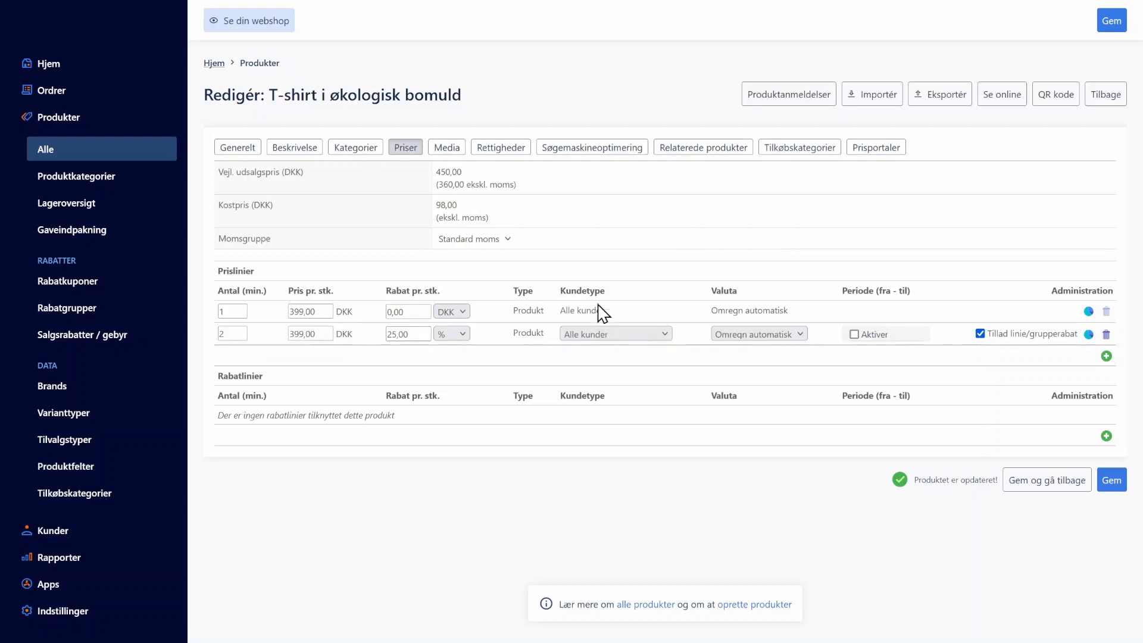
{"action": "left_click", "coordinate": [637, 341]}
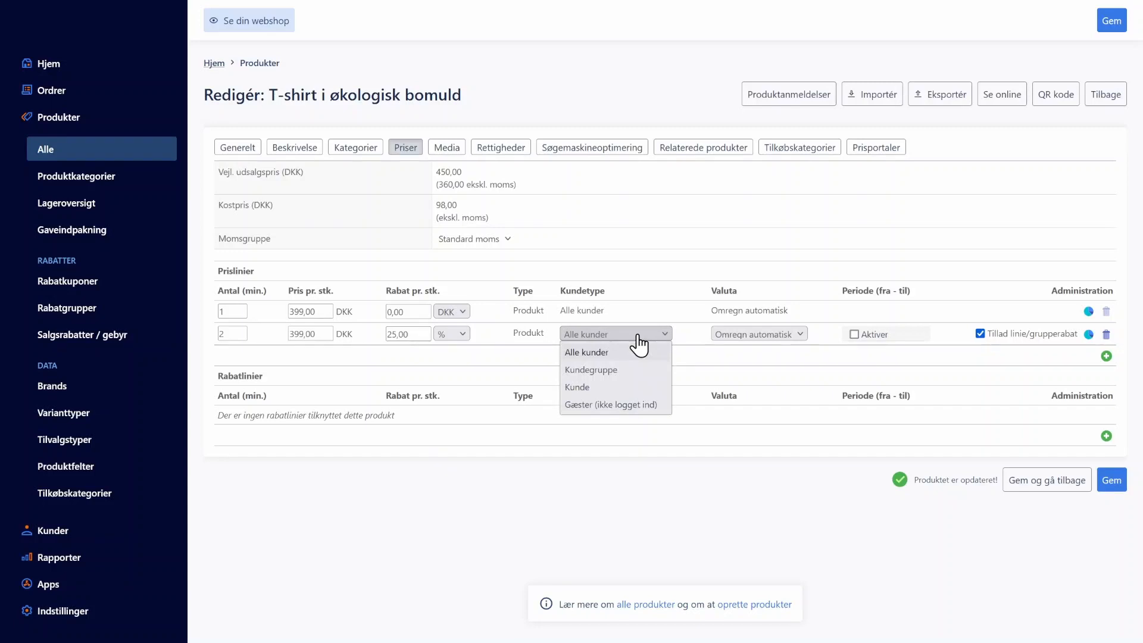
{"action": "left_click", "coordinate": [613, 371]}
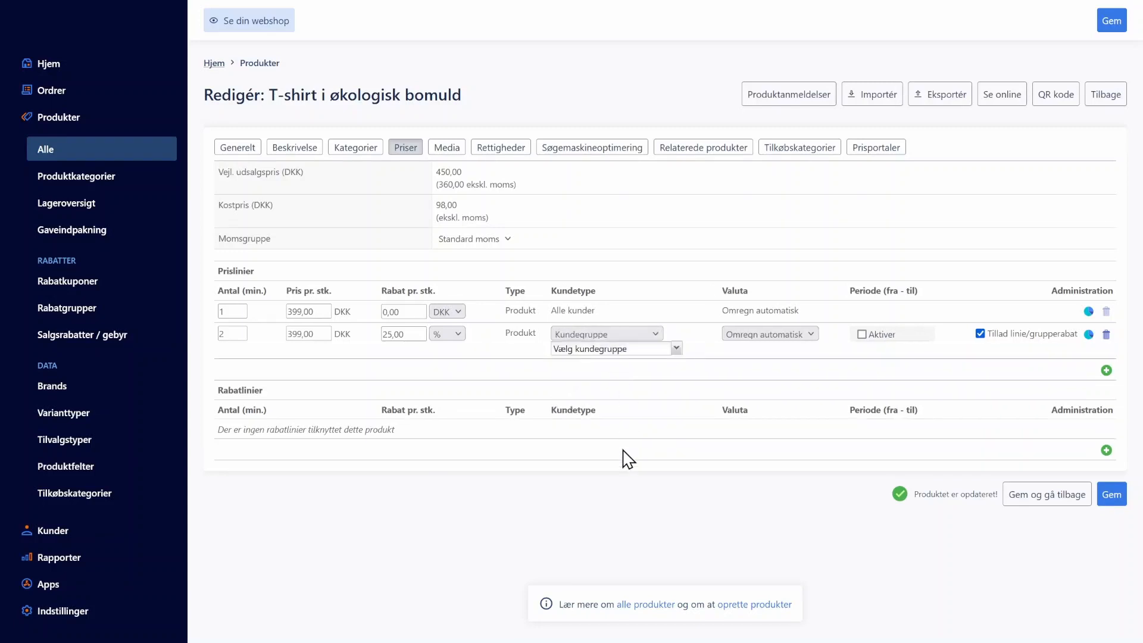
{"action": "left_click", "coordinate": [677, 349]}
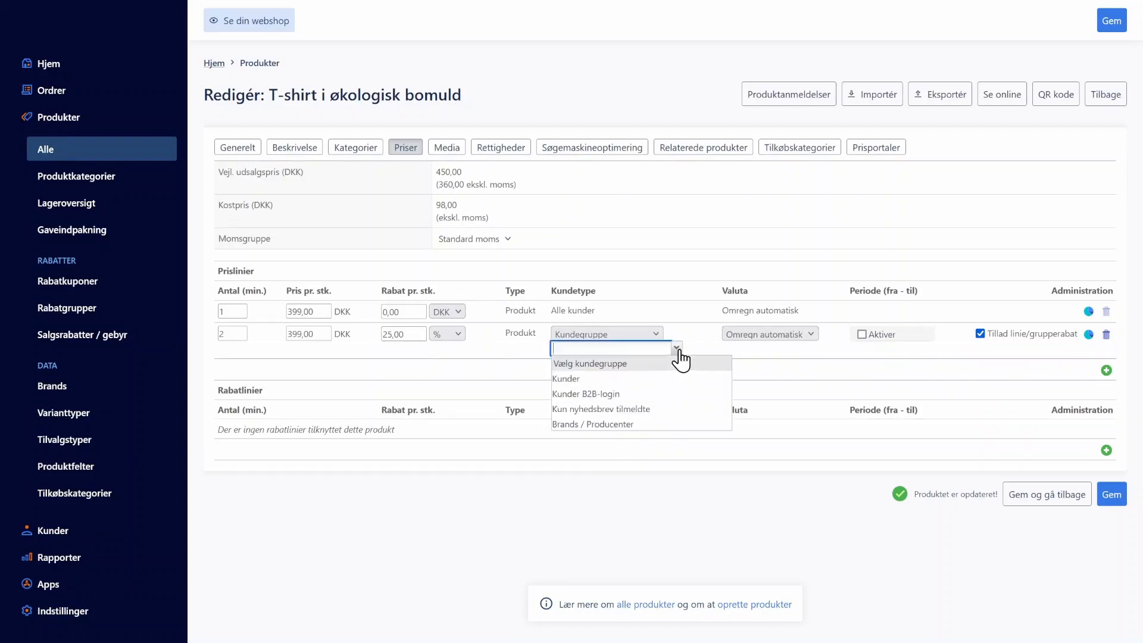
{"action": "left_click", "coordinate": [610, 394]}
{"action": "left_click", "coordinate": [659, 339]}
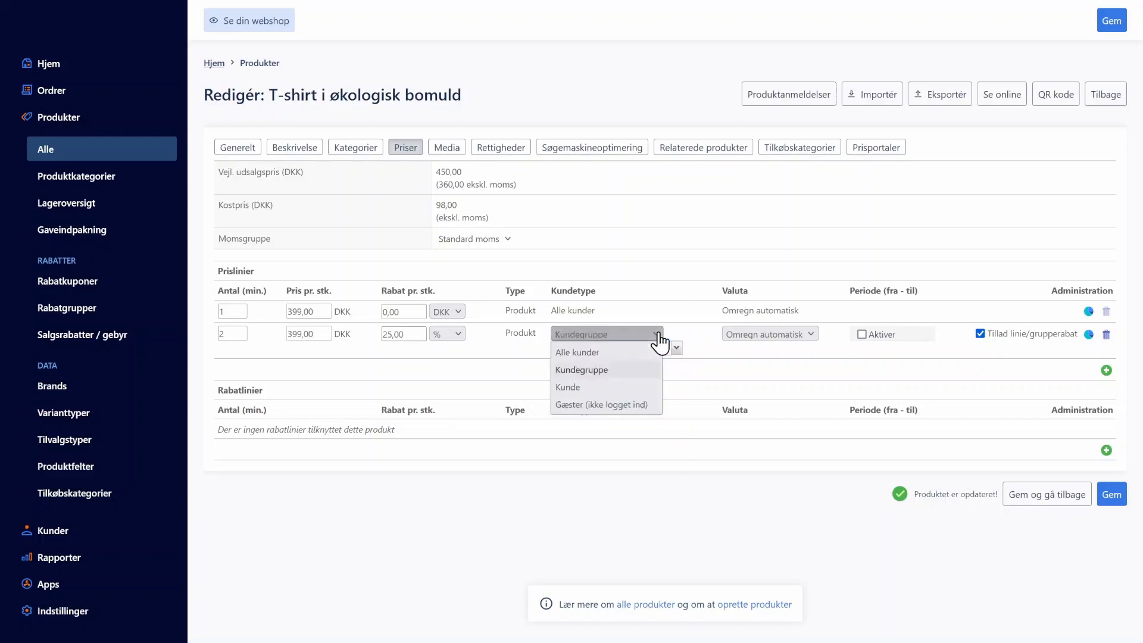
{"action": "left_click", "coordinate": [619, 352]}
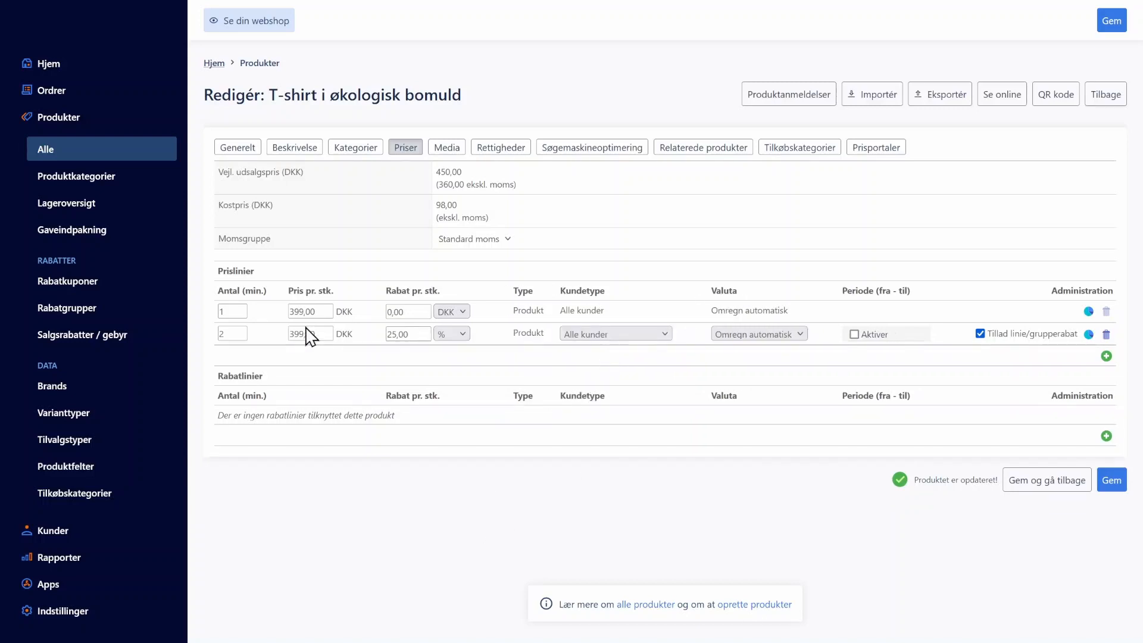
{"action": "left_click", "coordinate": [491, 153]}
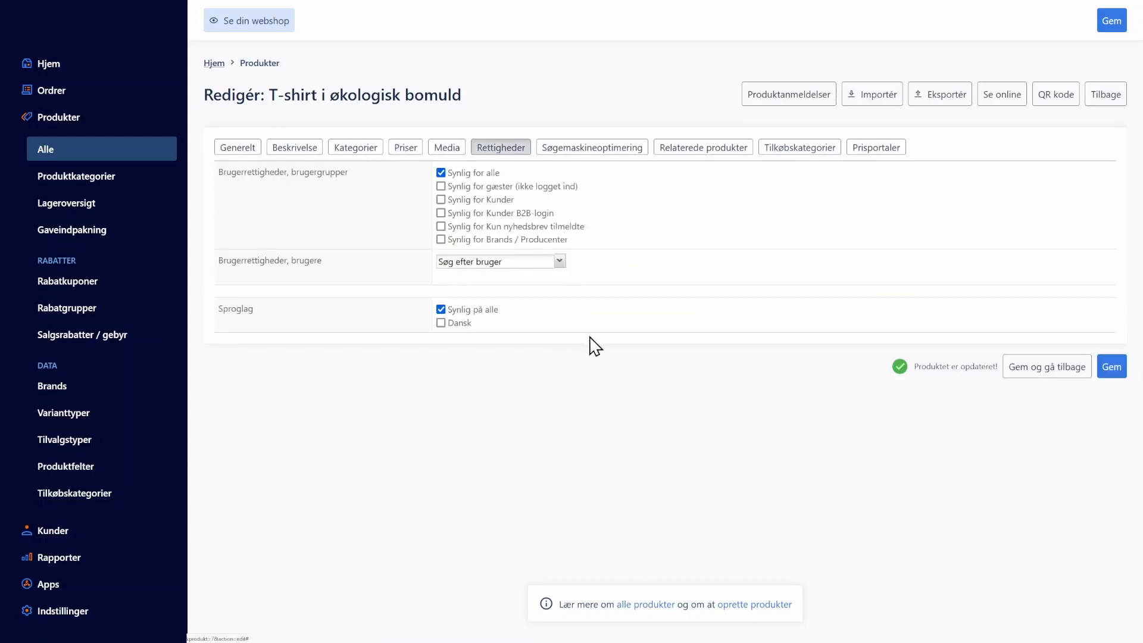
Enable manual entry for the Danish title in the product's search engine optimisation settings.
{"action": "left_click", "coordinate": [599, 151]}
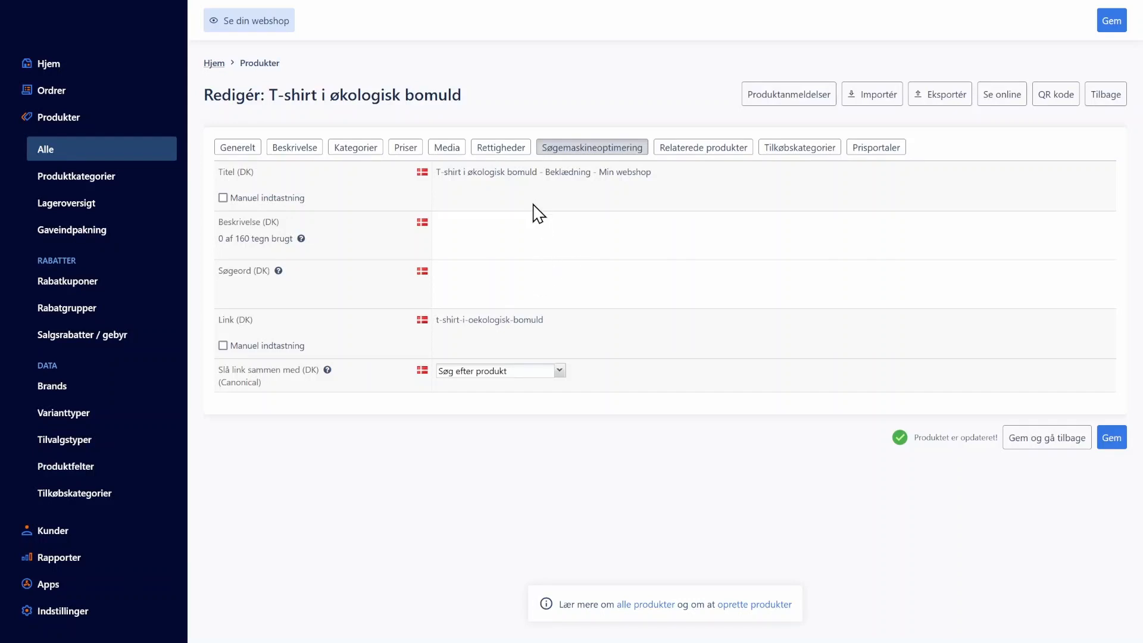
{"action": "left_click", "coordinate": [512, 235]}
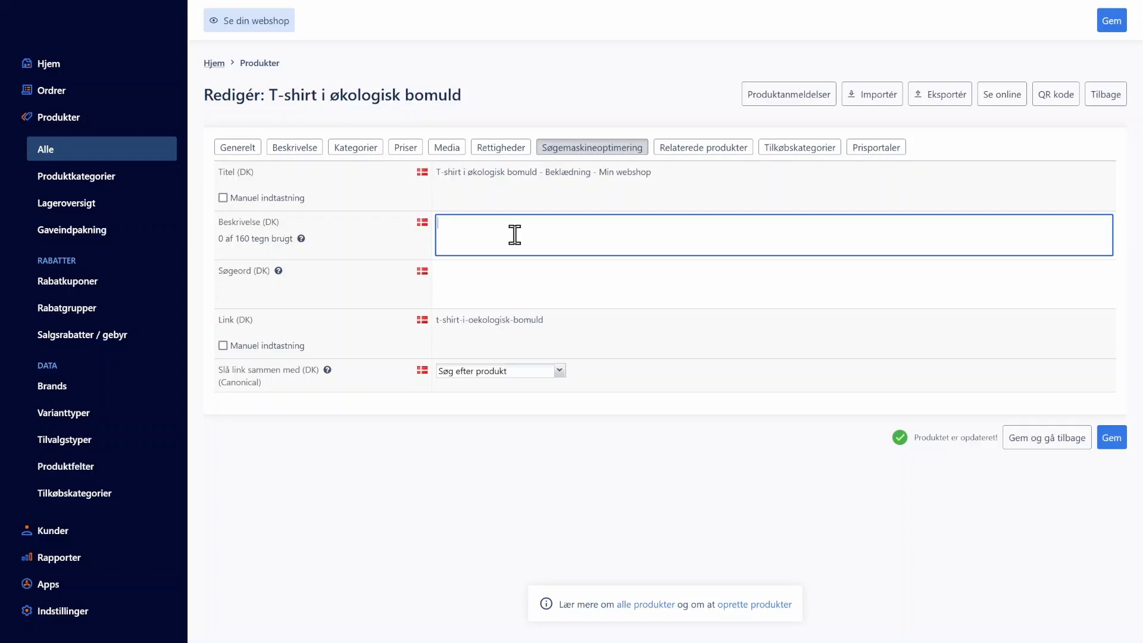
{"action": "left_click", "coordinate": [470, 174]}
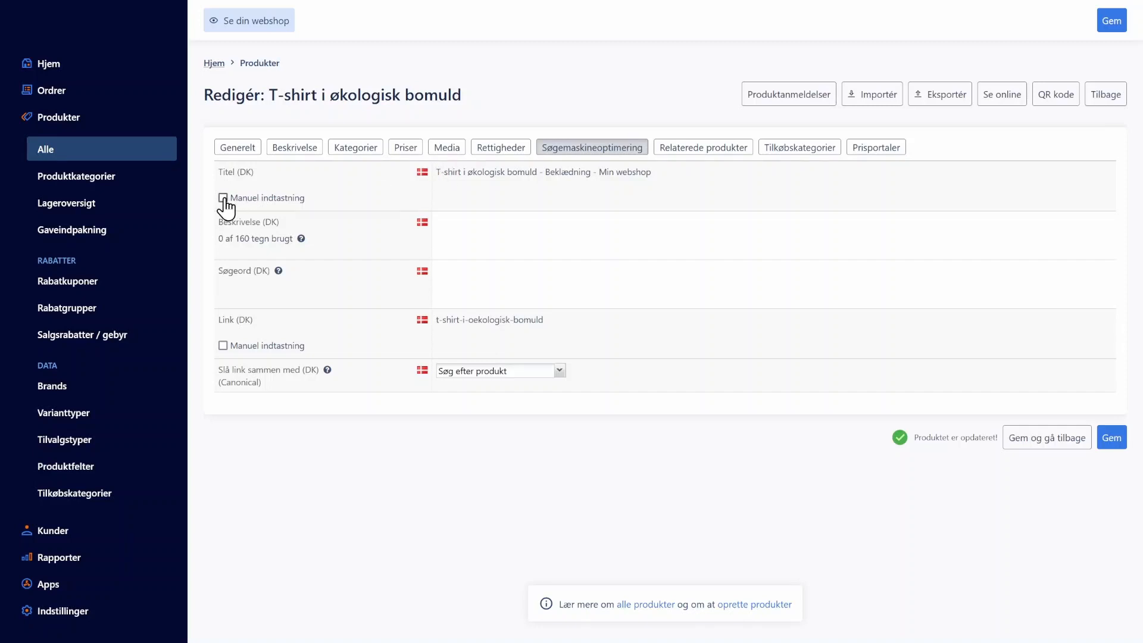
{"action": "left_click_drag", "start_coordinate": [468, 171], "coordinate": [647, 172]}
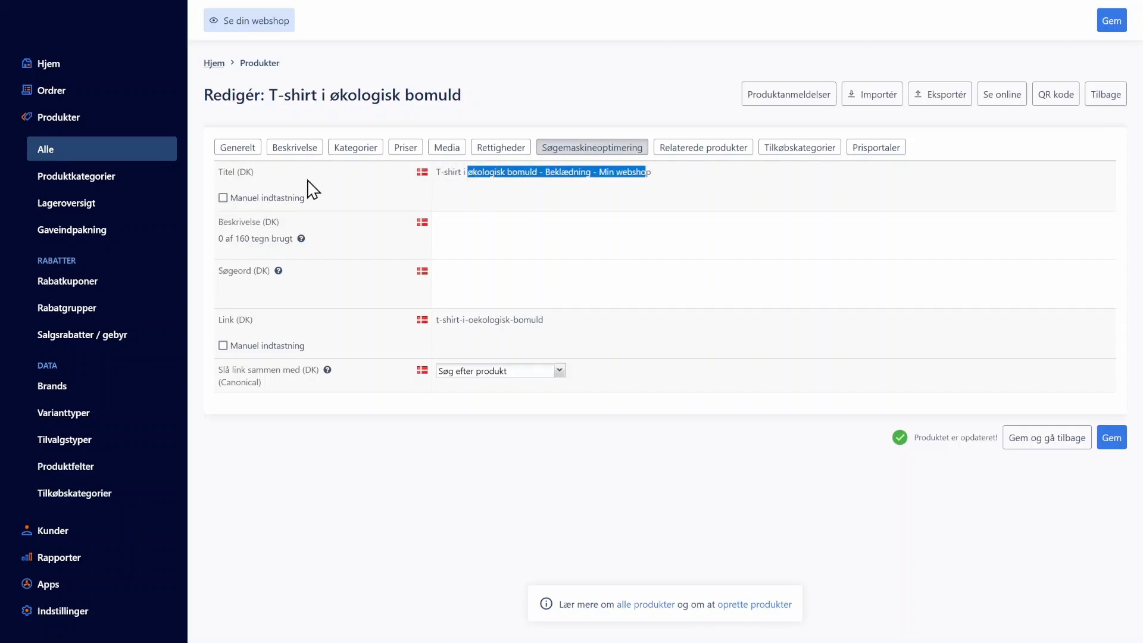
{"action": "left_click", "coordinate": [339, 179]}
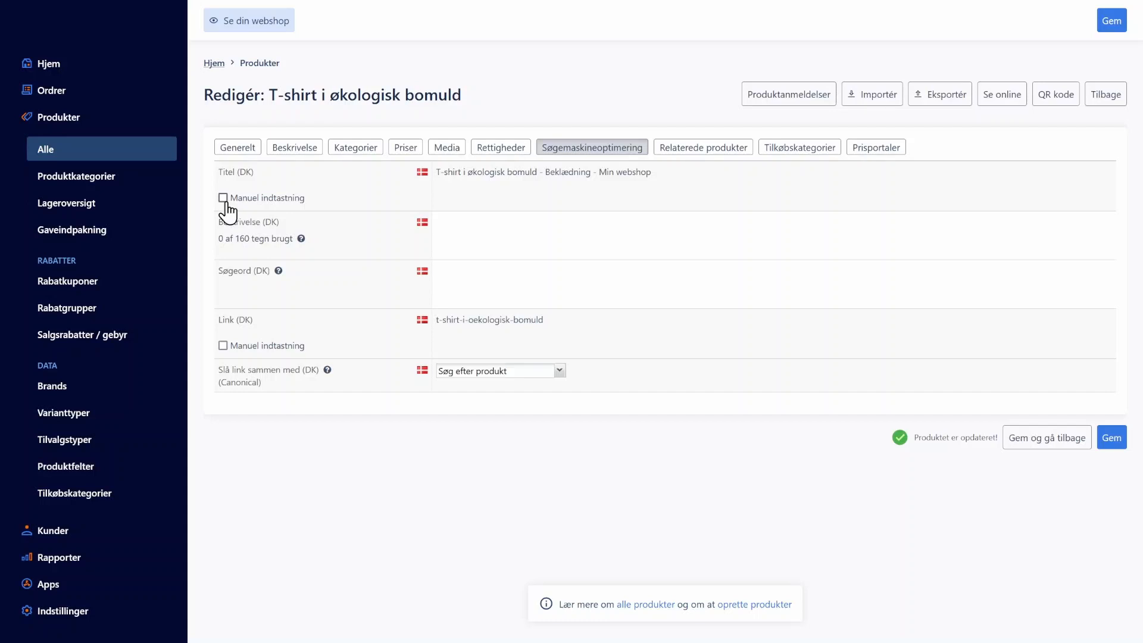
{"action": "left_click", "coordinate": [225, 199]}
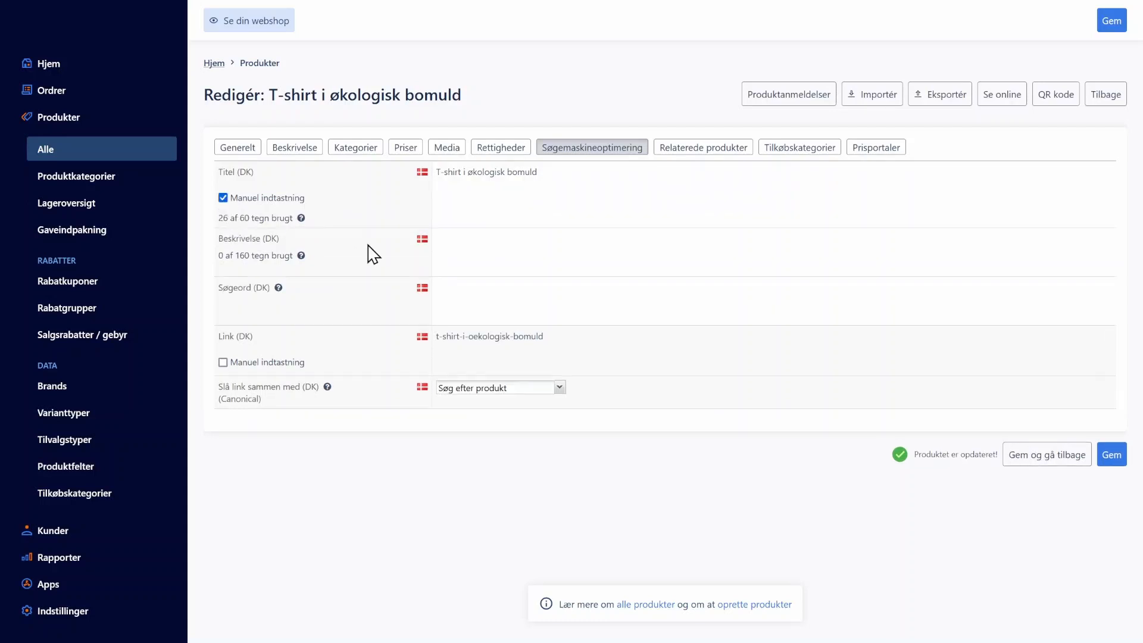
Change the search engine title to "Køb lækker t-shirt i økologisk bomuld" and save the product.
{"action": "left_click", "coordinate": [552, 173]}
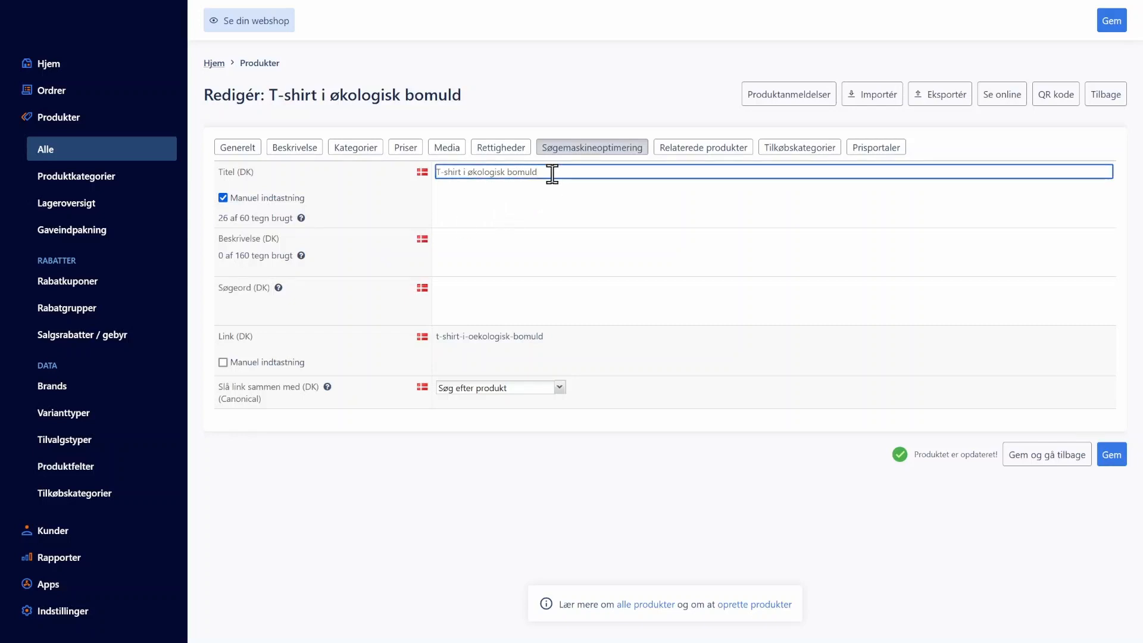
{"action": "type", "text": "Køb læk"}
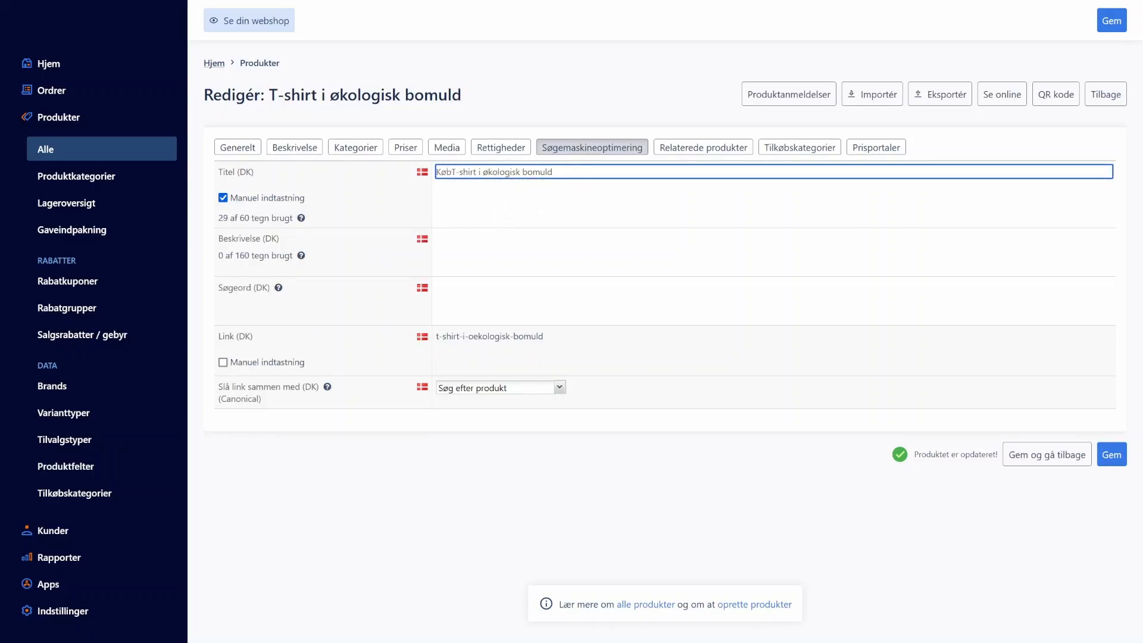
{"action": "type", "text": "ker"}
{"action": "key", "text": "Delete"}
{"action": "type", "text": "t"}
{"action": "left_click", "coordinate": [404, 199]}
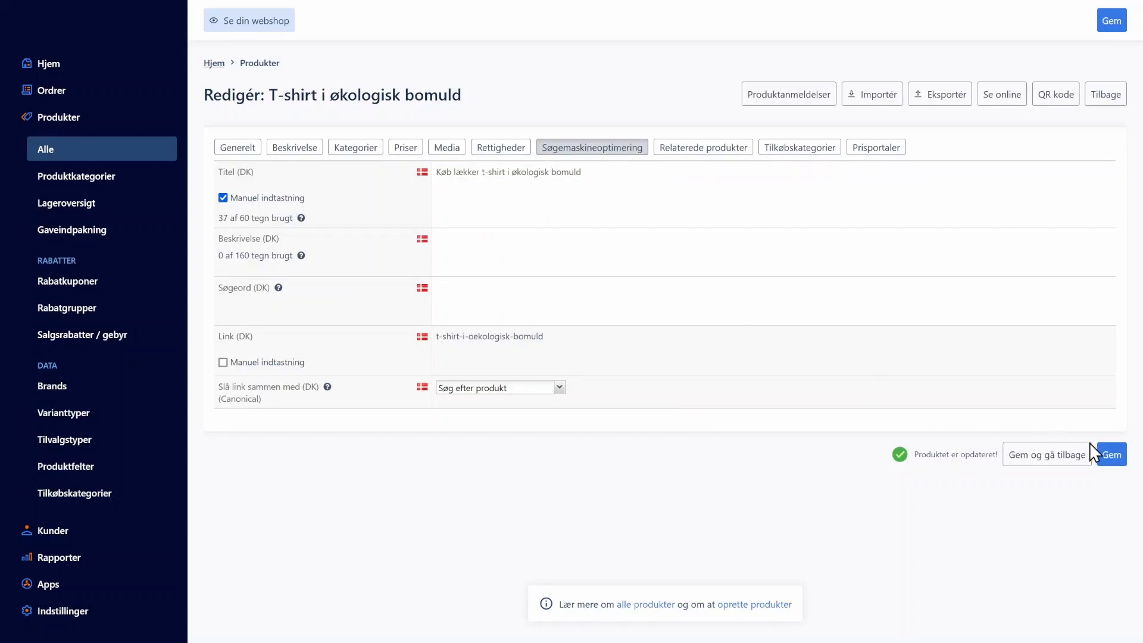
{"action": "left_click", "coordinate": [1111, 457]}
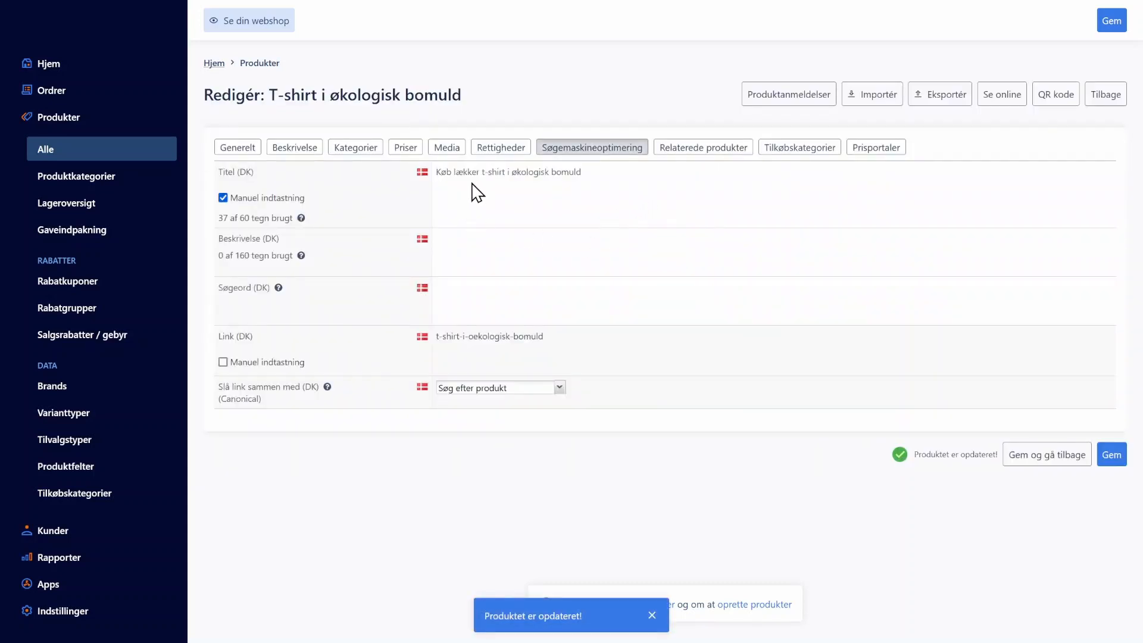
Look over the related products options and view the product's Danish shop page to check its unit prices.
{"action": "left_click", "coordinate": [1002, 95]}
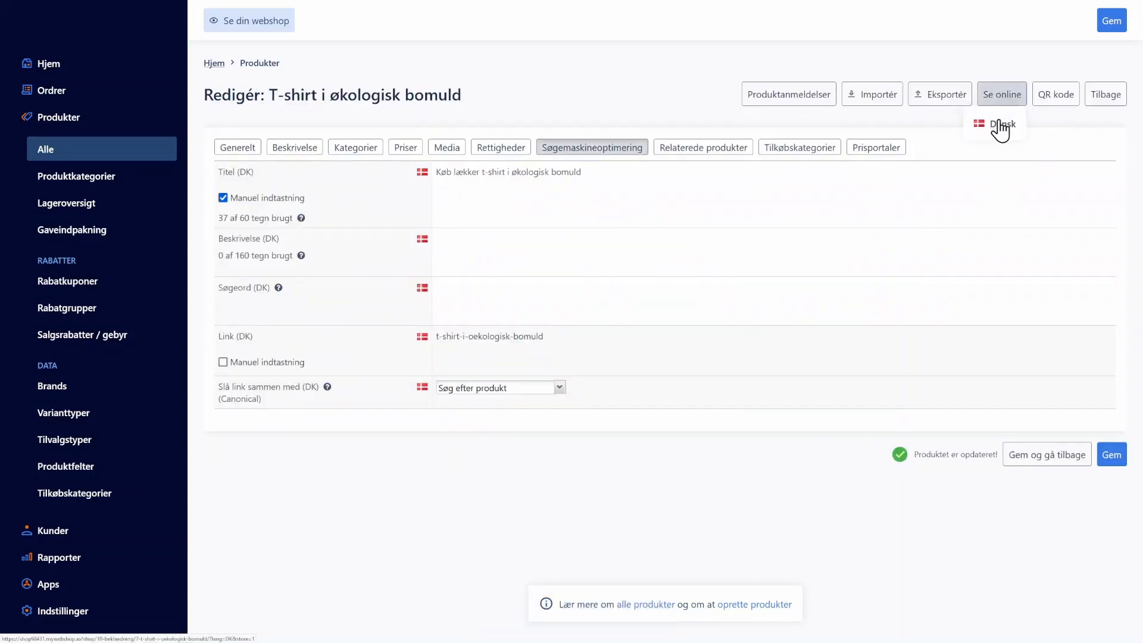
{"action": "left_click", "coordinate": [1001, 125]}
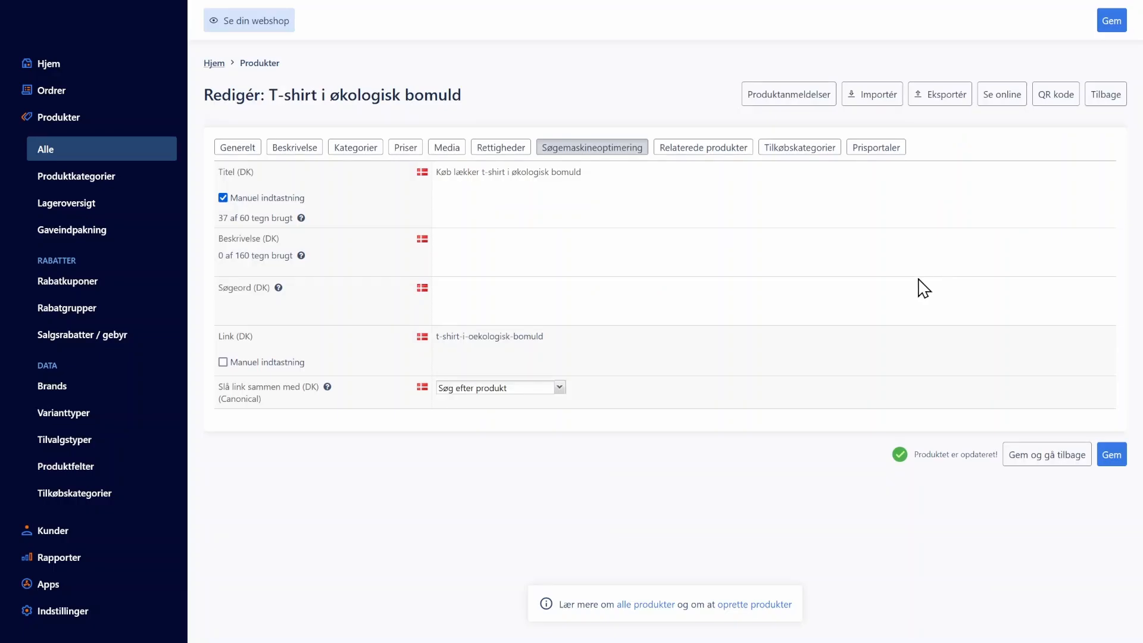
{"action": "left_click", "coordinate": [703, 153]}
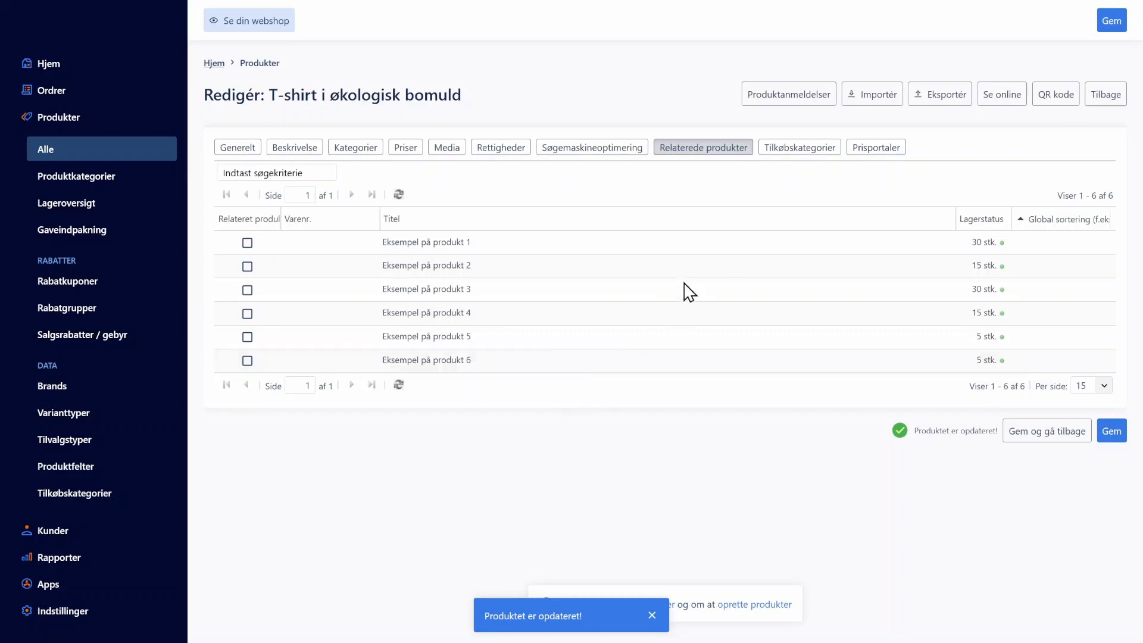
{"action": "left_click", "coordinate": [1003, 94]}
{"action": "left_click", "coordinate": [999, 125]}
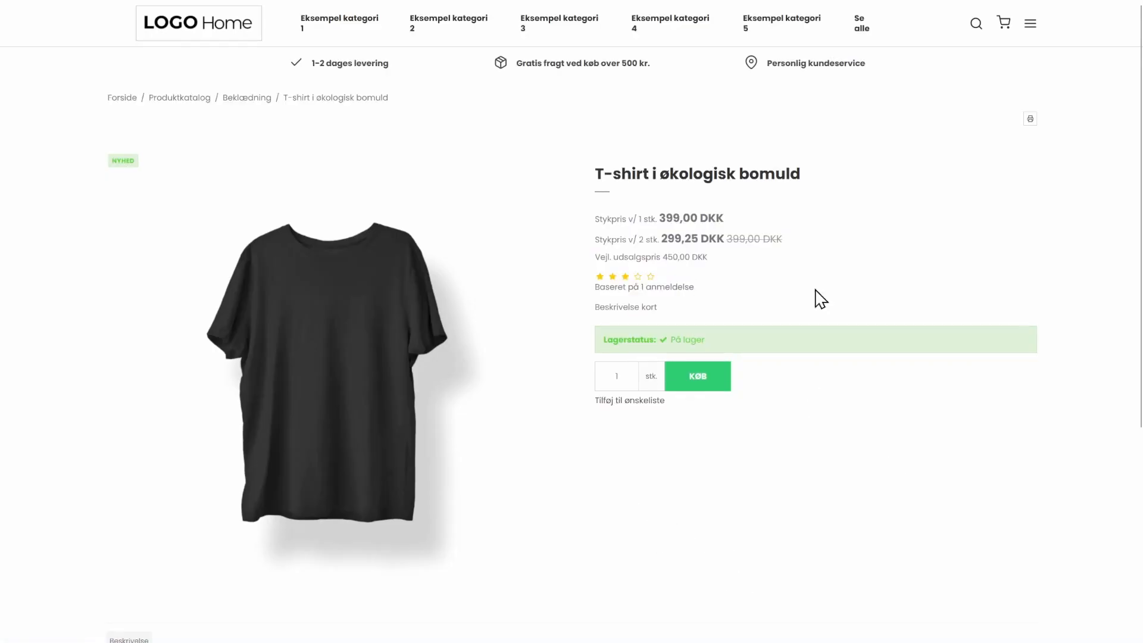
{"action": "left_click_drag", "start_coordinate": [643, 220], "coordinate": [755, 228]}
{"action": "left_click", "coordinate": [668, 218]}
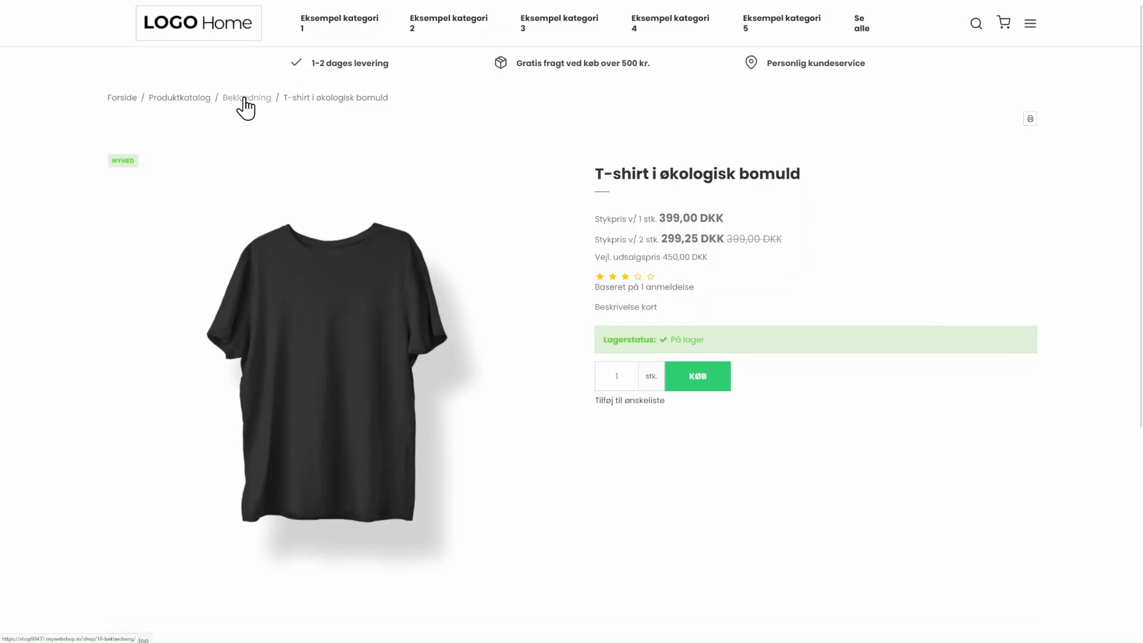
View the Beklædning category page in the shop and examine the description text below its product list.
{"action": "left_click", "coordinate": [245, 99]}
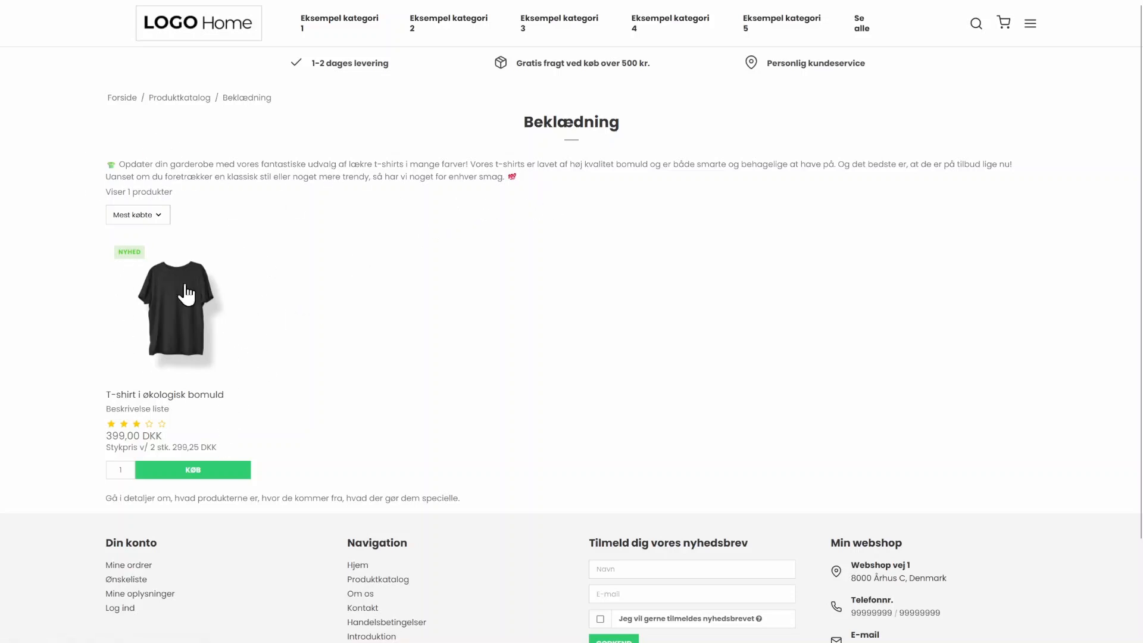
{"action": "left_click_drag", "start_coordinate": [471, 500], "coordinate": [107, 498]}
{"action": "left_click", "coordinate": [745, 354]}
Find and open Beklædning in the shop's product catalogue, and compare the T-shirt's list description with the text in its product editor.
{"action": "left_click", "coordinate": [181, 100]}
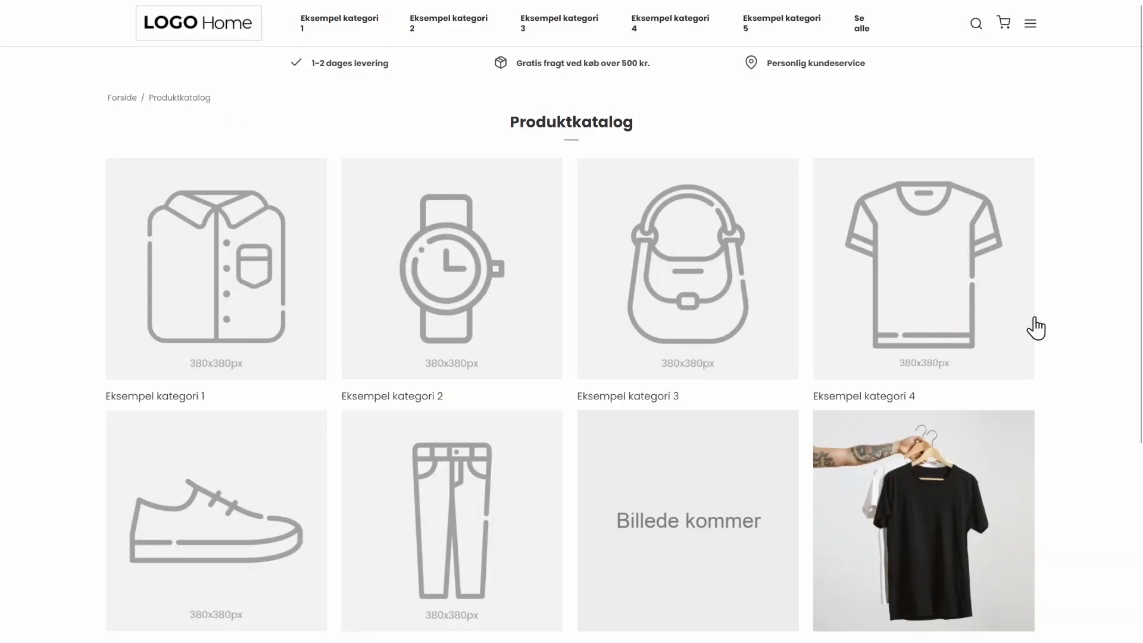
{"action": "scroll", "coordinate": [1039, 327], "scroll_direction": "down", "scroll_amount": 3}
{"action": "scroll", "coordinate": [1046, 327], "scroll_direction": "down", "scroll_amount": 1}
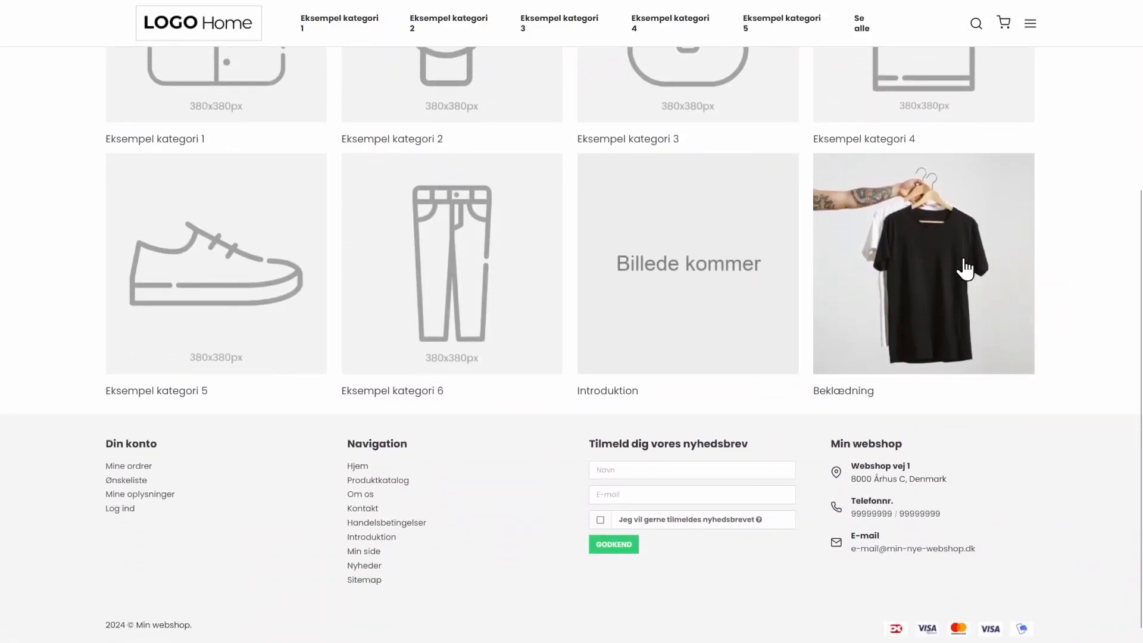
{"action": "scroll", "coordinate": [1092, 404], "scroll_direction": "up", "scroll_amount": 1}
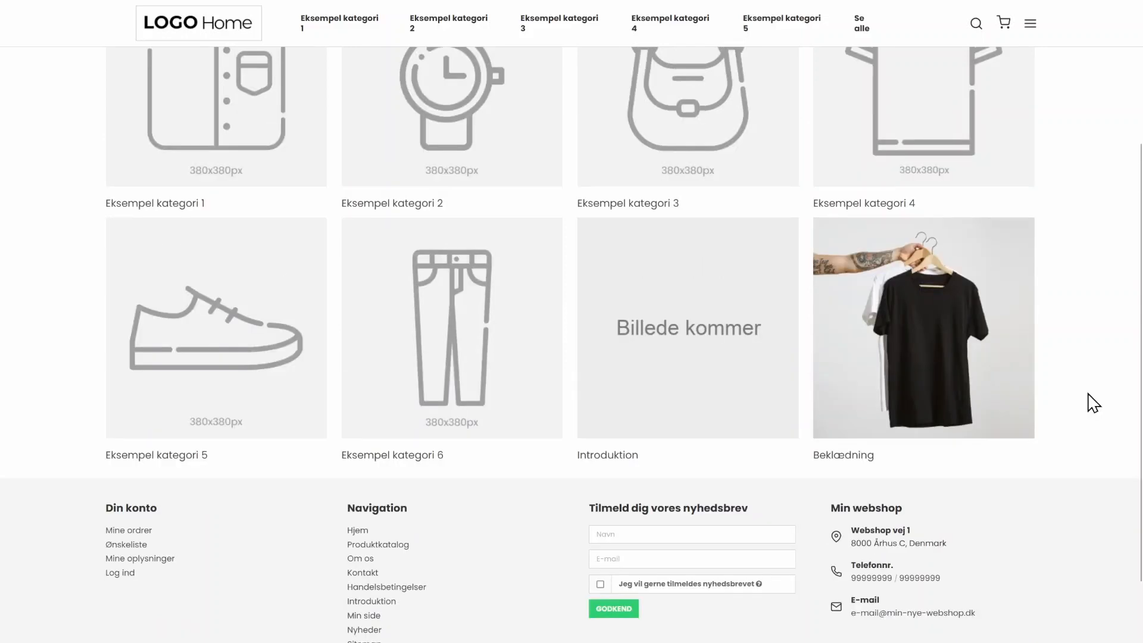
{"action": "left_click", "coordinate": [917, 353]}
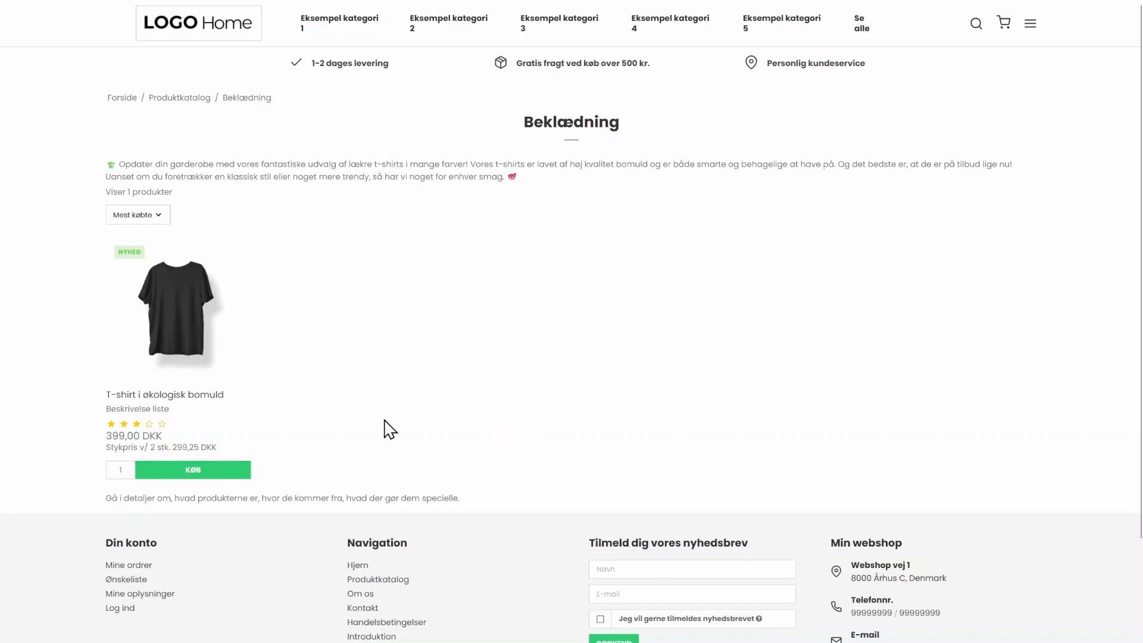
{"action": "key", "text": "ctrl+Tab"}
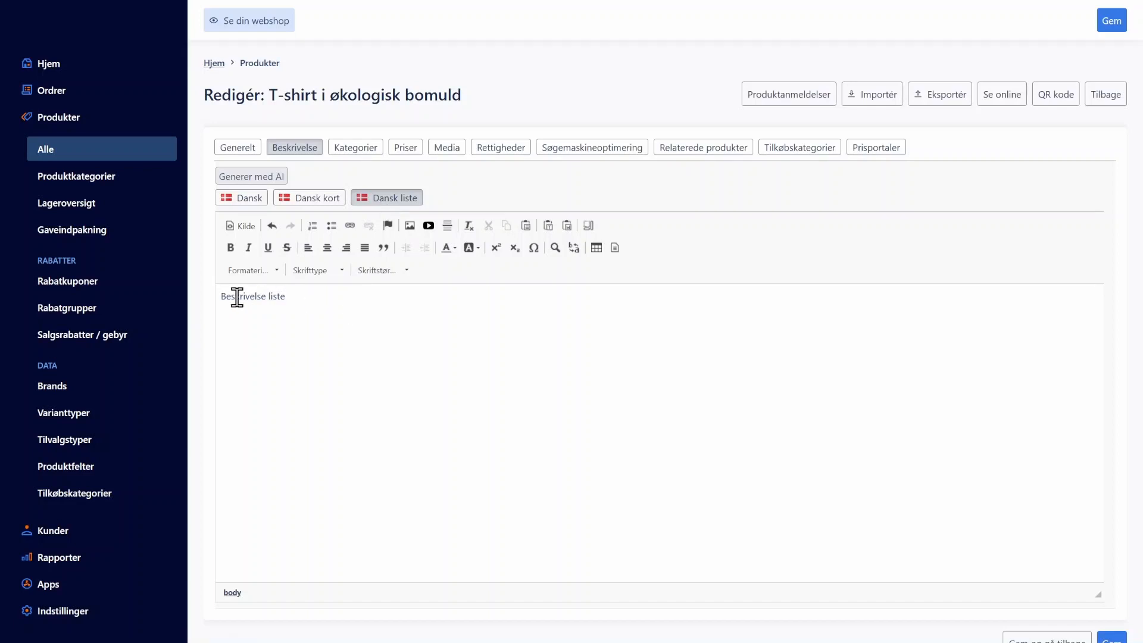
{"action": "key", "text": "ctrl+Tab"}
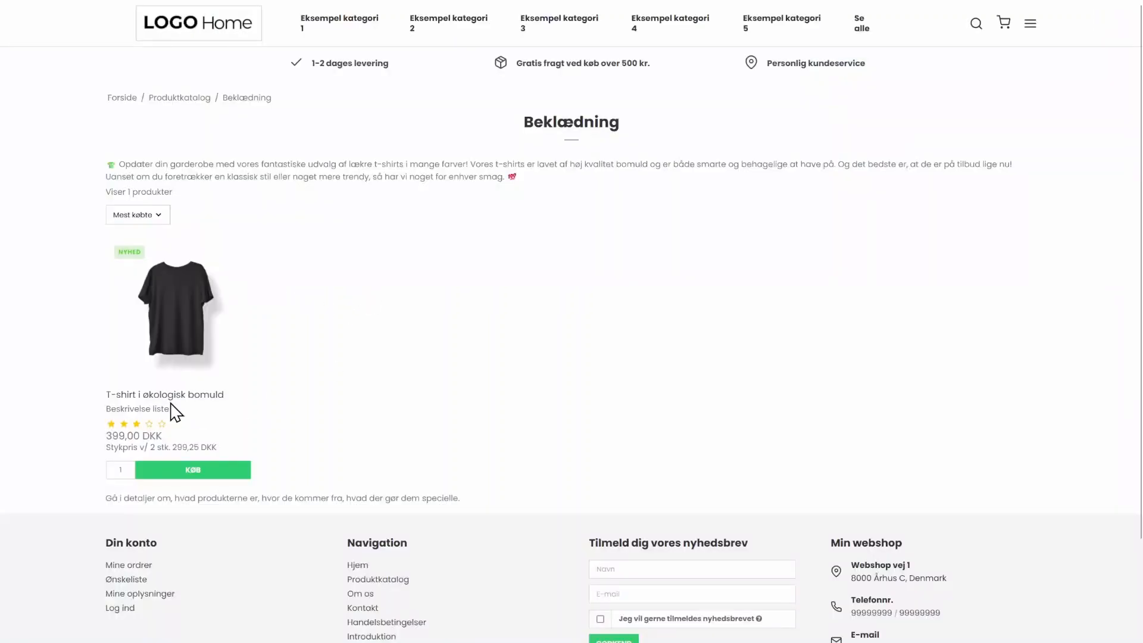
View the T-shirt's product page in the shop and compare its short description with the "Dansk kort" text in the product editor.
{"action": "left_click", "coordinate": [172, 311]}
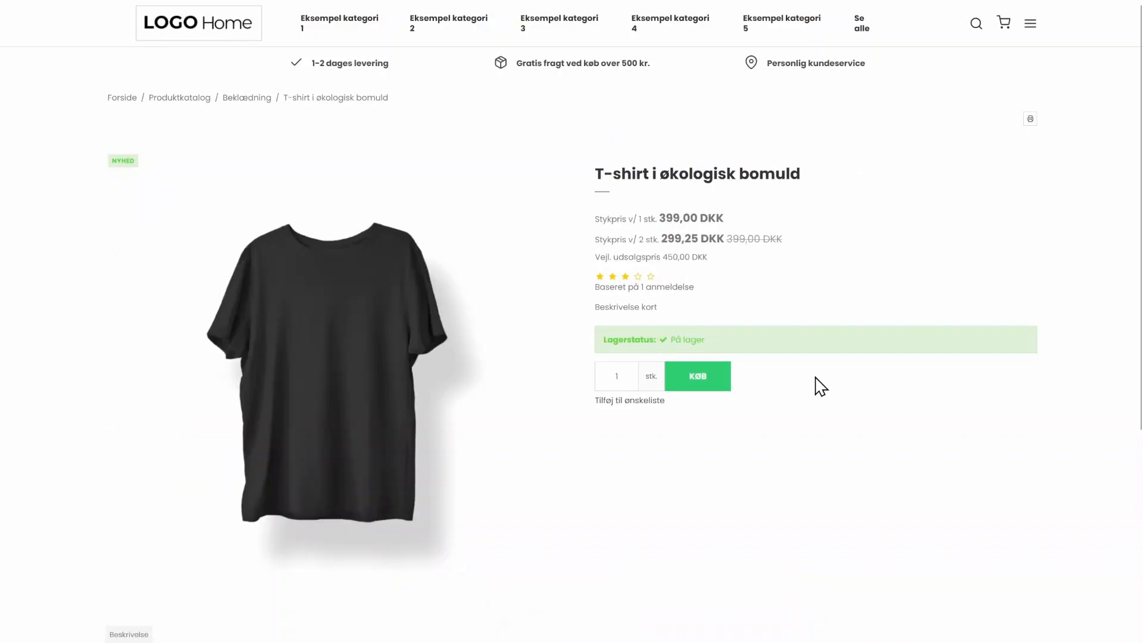
{"action": "left_click_drag", "start_coordinate": [594, 306], "coordinate": [657, 307]}
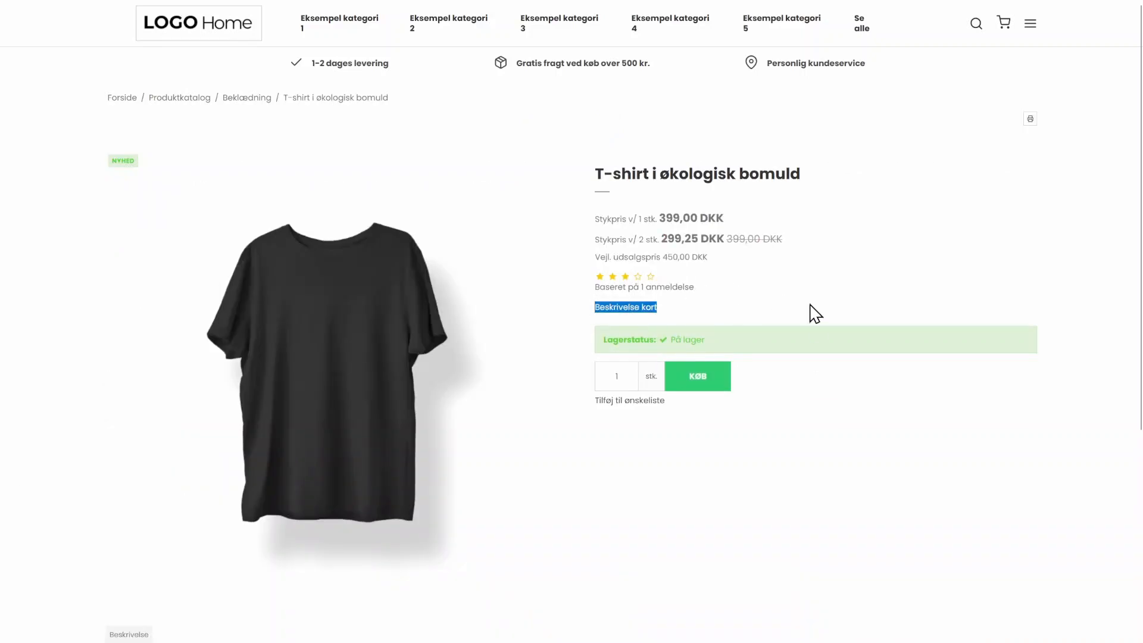
{"action": "key", "text": "ctrl+Tab"}
{"action": "left_click", "coordinate": [321, 200]}
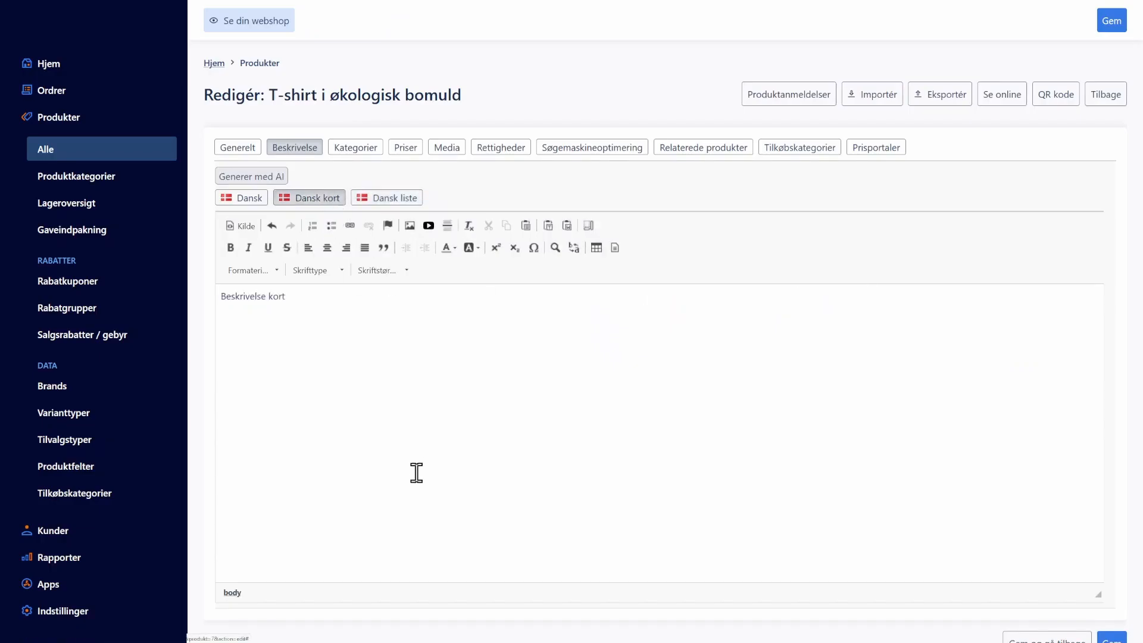
Compare the long description on the T-shirt's shop page with the "Dansk" description text in the product editor.
{"action": "key", "text": "ctrl+Tab"}
{"action": "scroll", "coordinate": [768, 434], "scroll_direction": "down", "scroll_amount": 5}
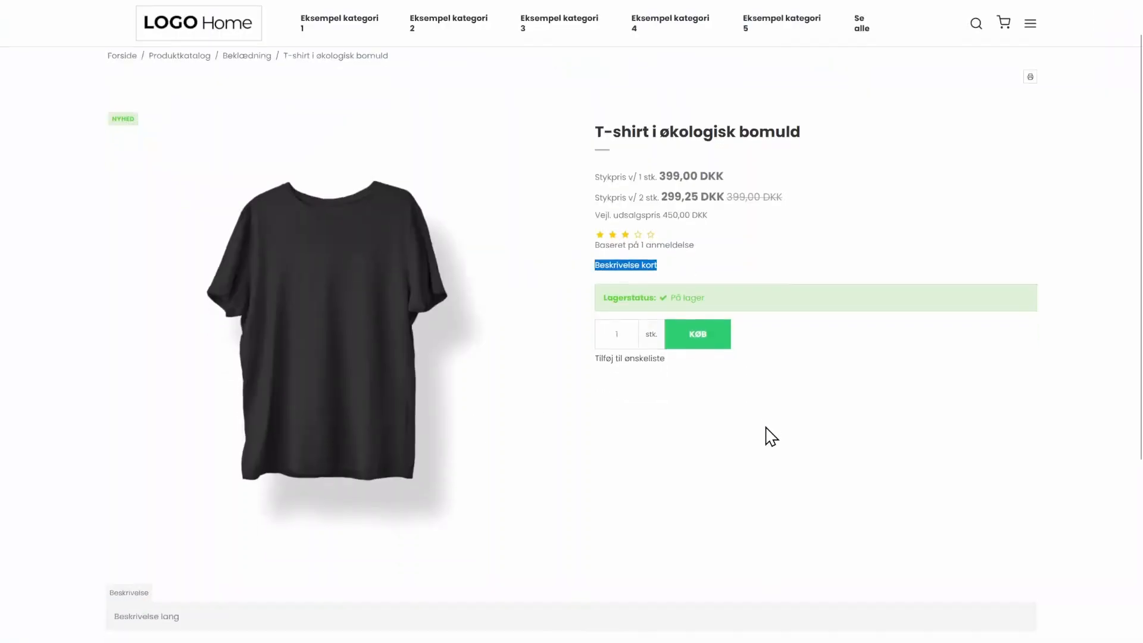
{"action": "left_click_drag", "start_coordinate": [179, 360], "coordinate": [112, 359]}
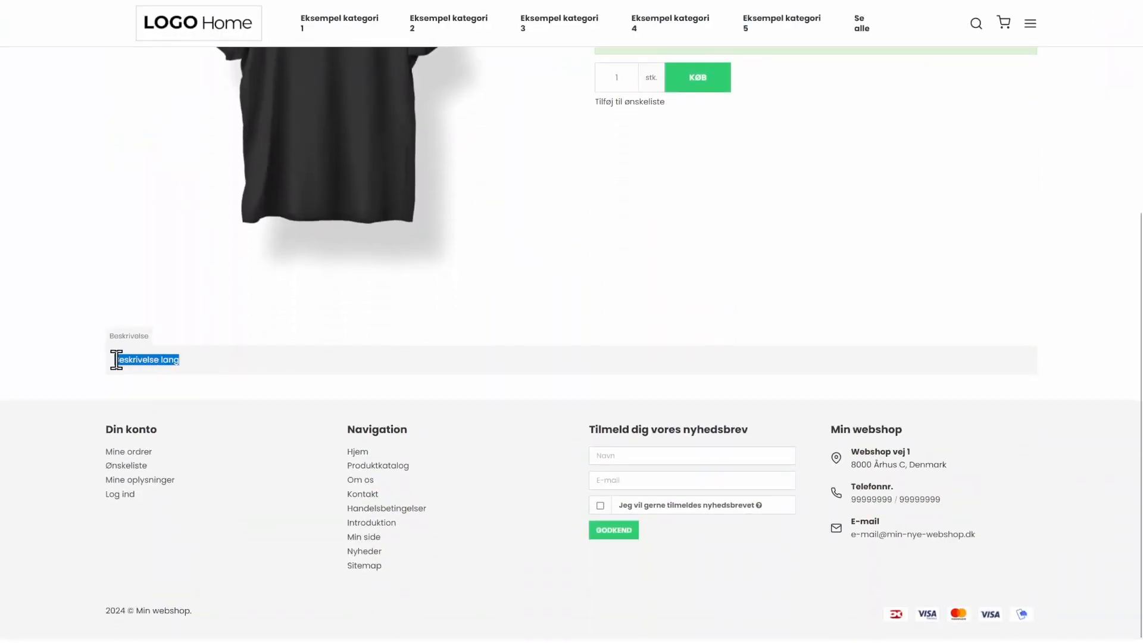
{"action": "key", "text": "ctrl+Tab"}
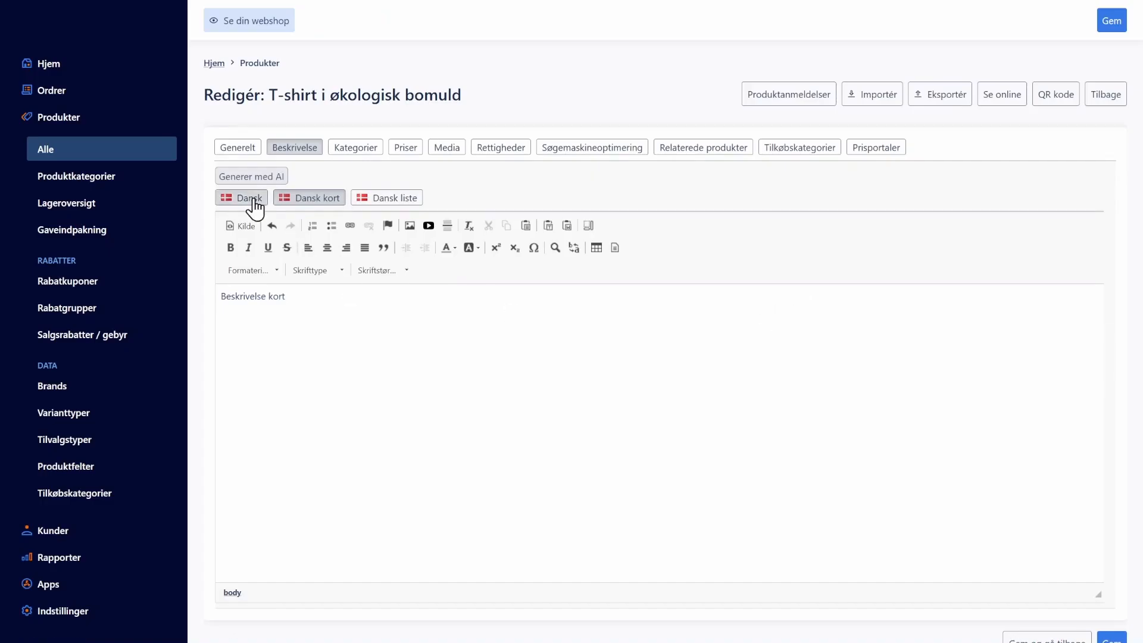
{"action": "left_click", "coordinate": [253, 201]}
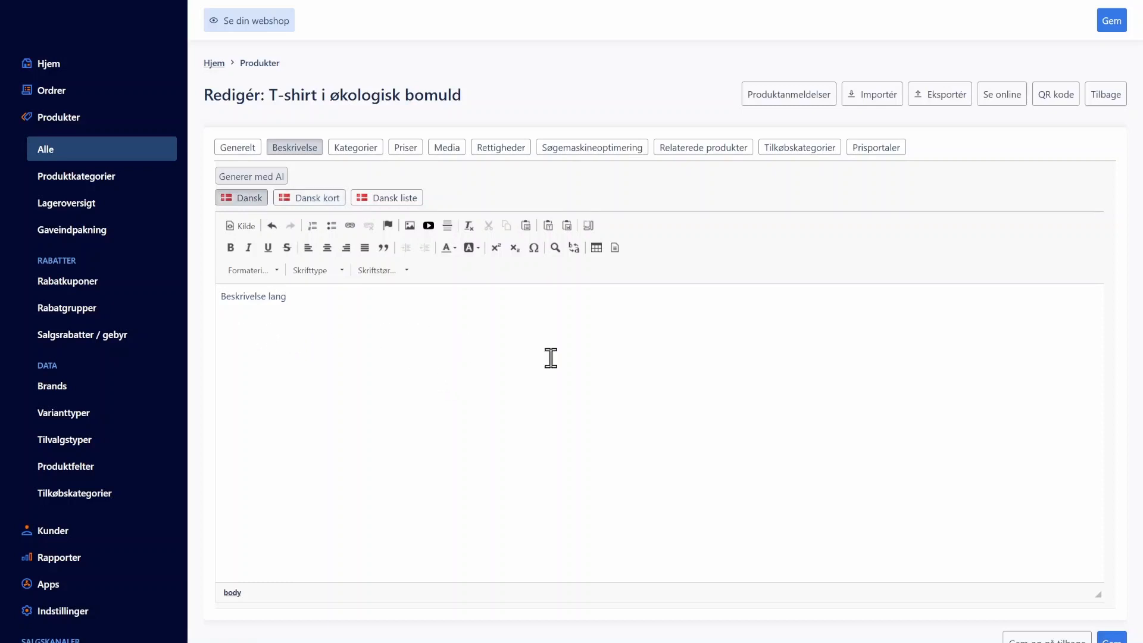
{"action": "key", "text": "ctrl+Tab"}
{"action": "left_click", "coordinate": [707, 374]}
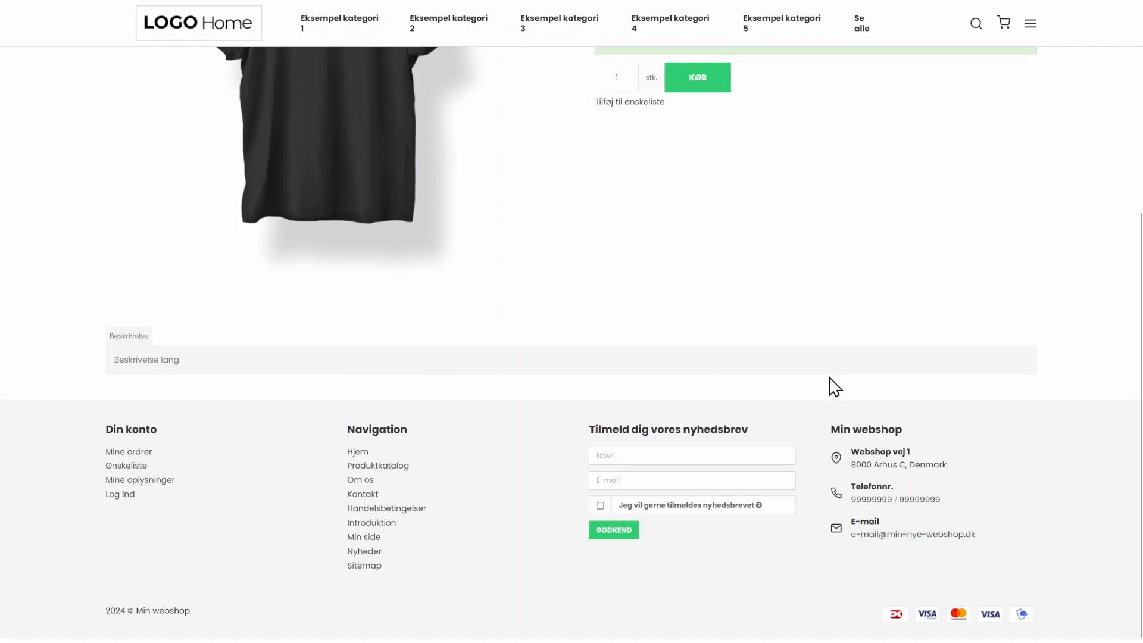
{"action": "scroll", "coordinate": [832, 385], "scroll_direction": "up", "scroll_amount": 5}
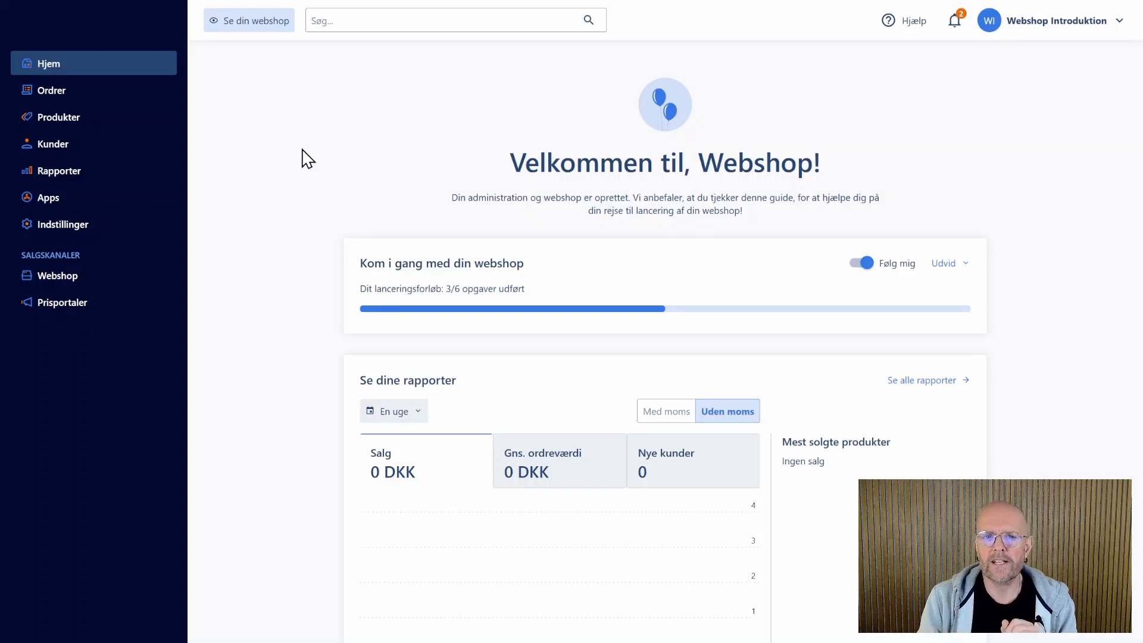
Open the variant types in the webshop administration and list the colours stored under Farve.
{"action": "left_click", "coordinate": [134, 122]}
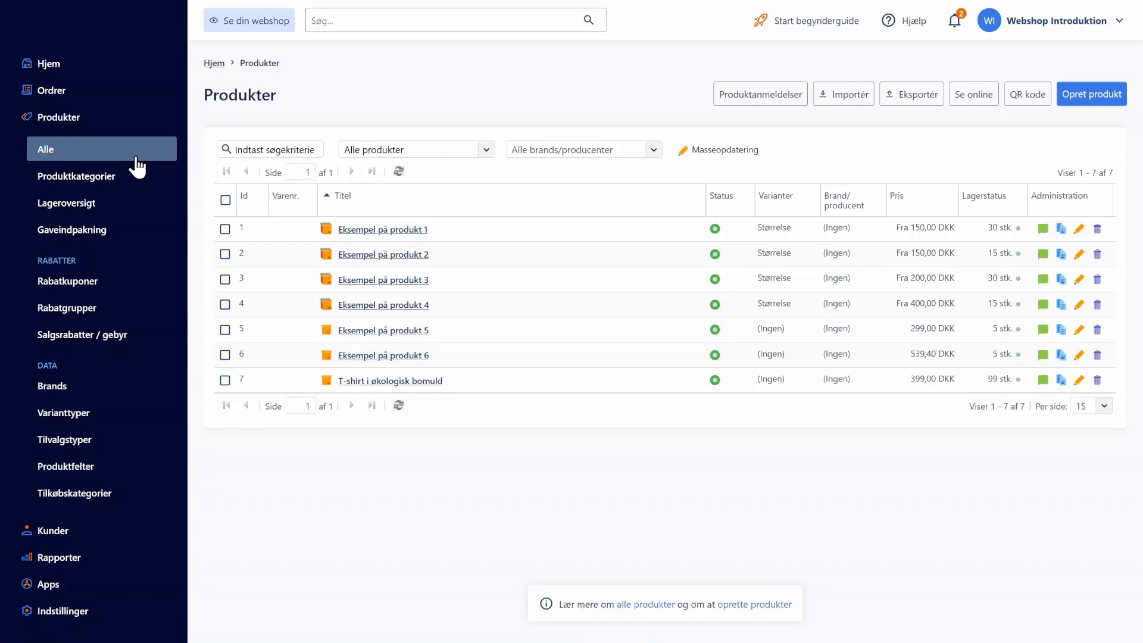
{"action": "left_click", "coordinate": [136, 424]}
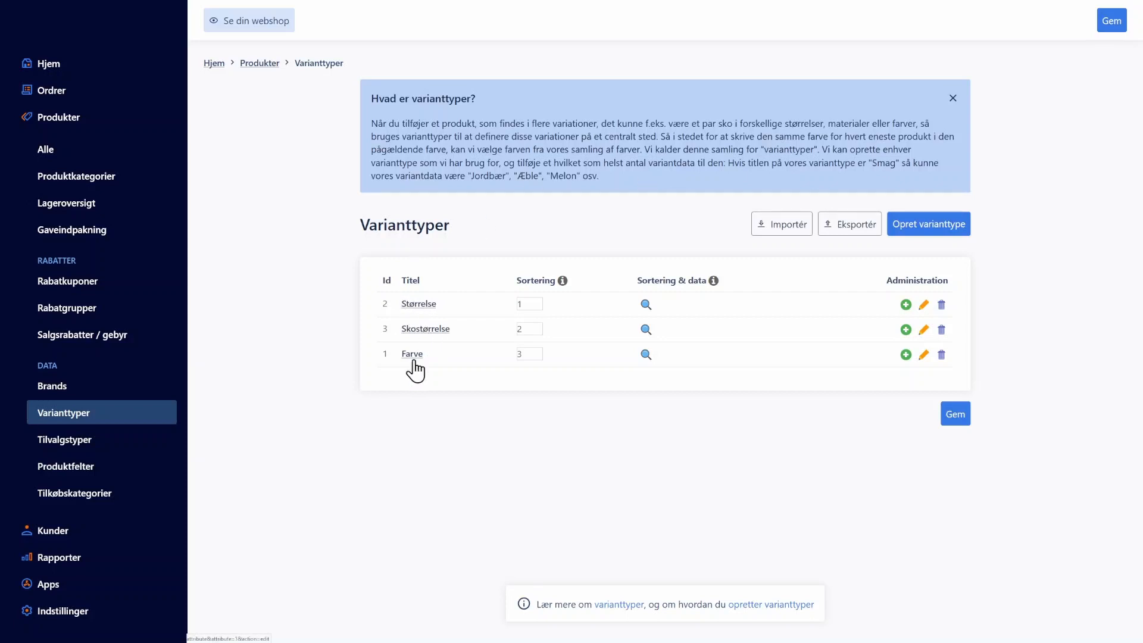
{"action": "left_click", "coordinate": [645, 355]}
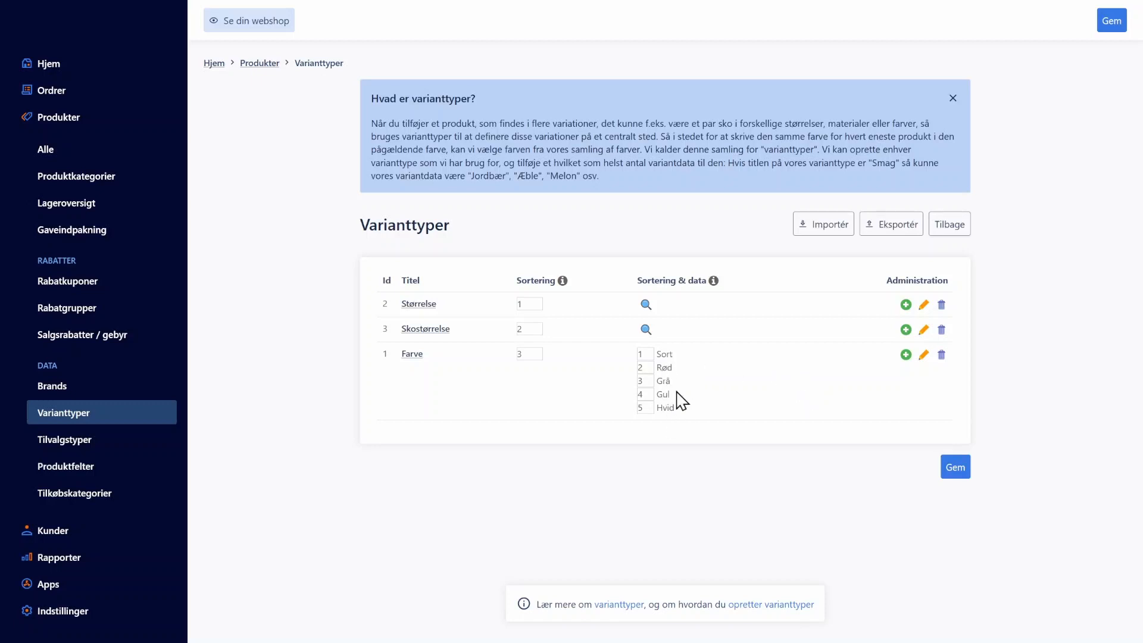
Add the colour Beige with colour code #e8dfb7 to the Farve variant type, save it and list the colours under Farve.
{"action": "left_click", "coordinate": [905, 355]}
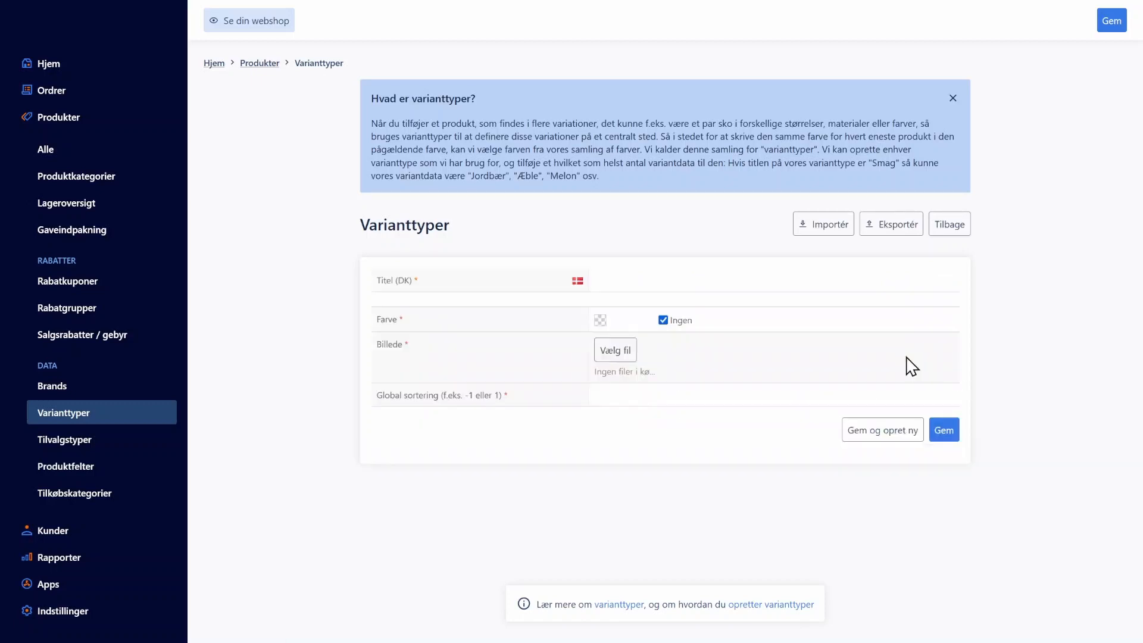
{"action": "left_click", "coordinate": [630, 283]}
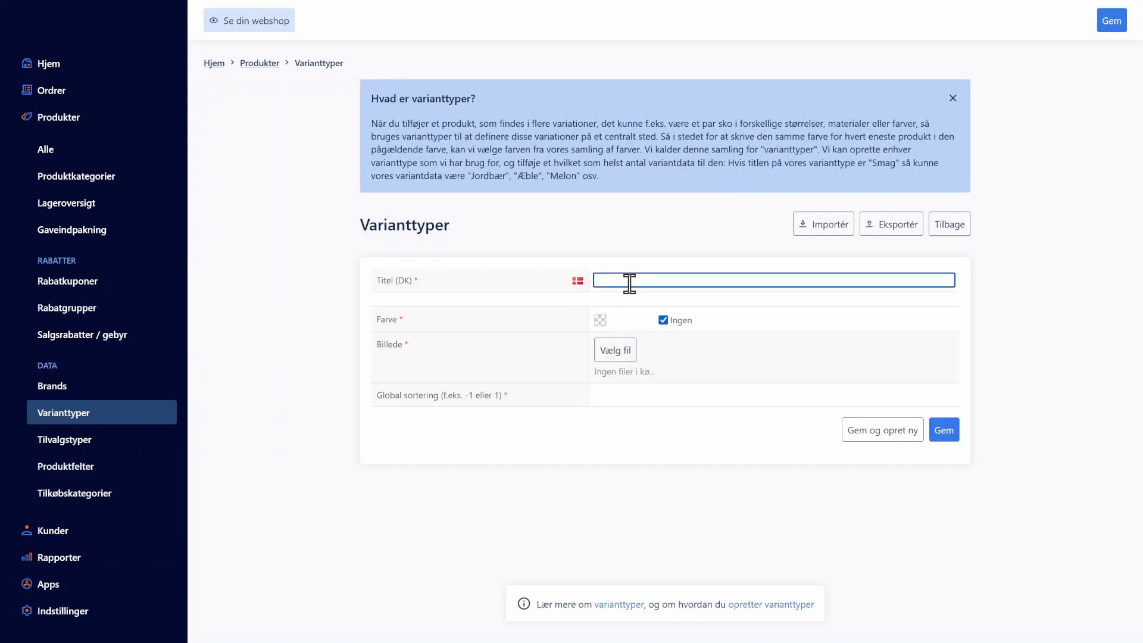
{"action": "type", "text": "Beige"}
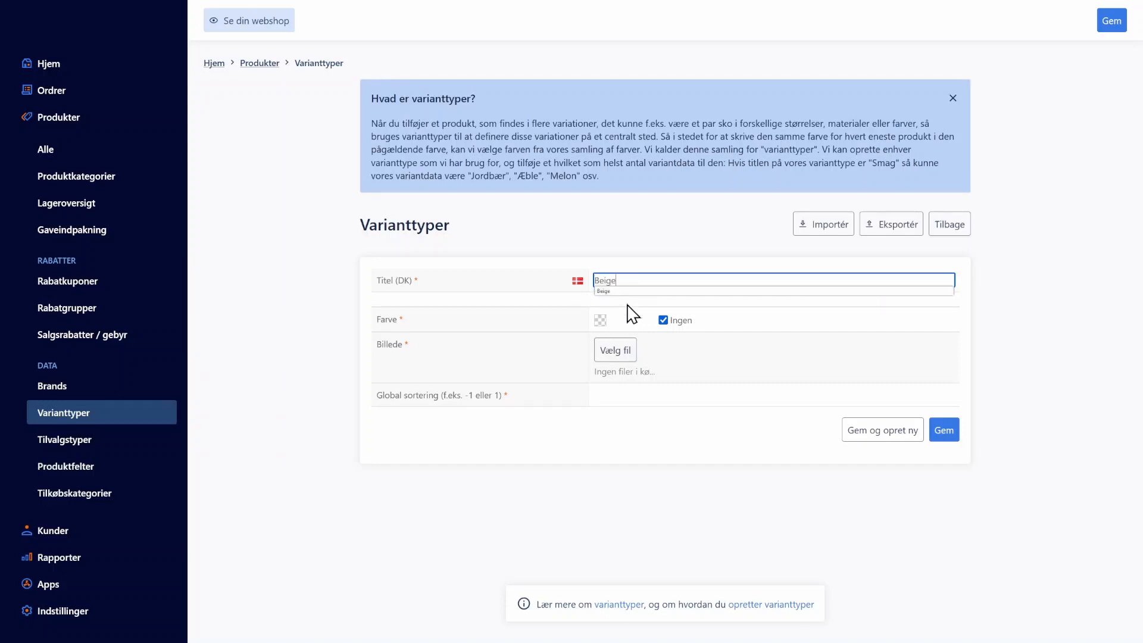
{"action": "left_click", "coordinate": [600, 321]}
{"action": "left_click_drag", "start_coordinate": [702, 292], "coordinate": [703, 298]}
{"action": "left_click", "coordinate": [616, 223]}
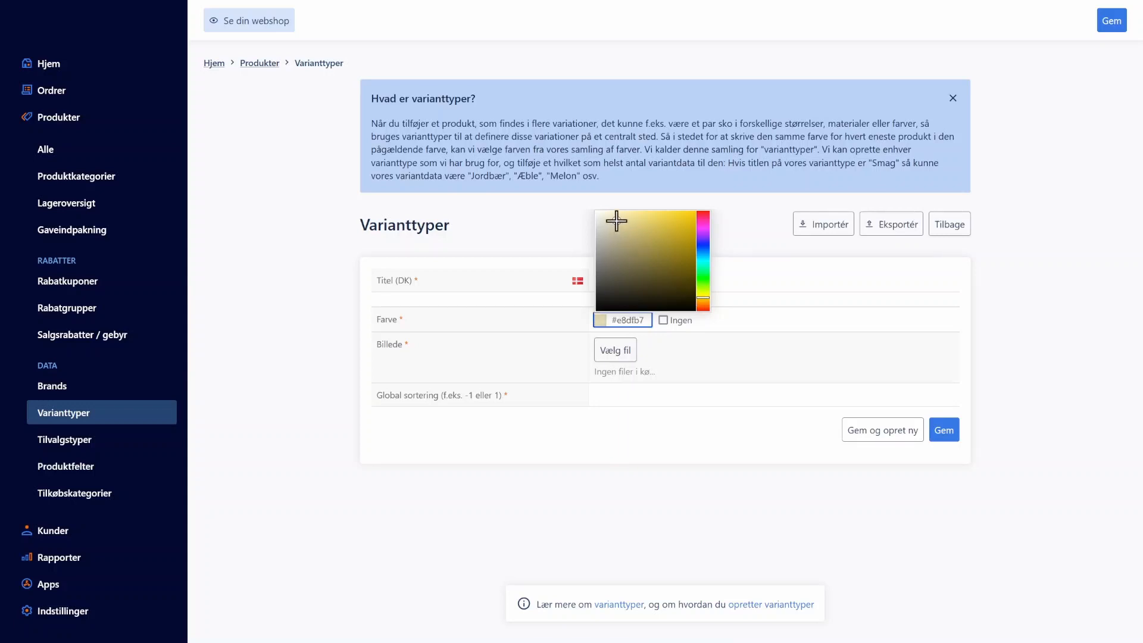
{"action": "left_click", "coordinate": [548, 313]}
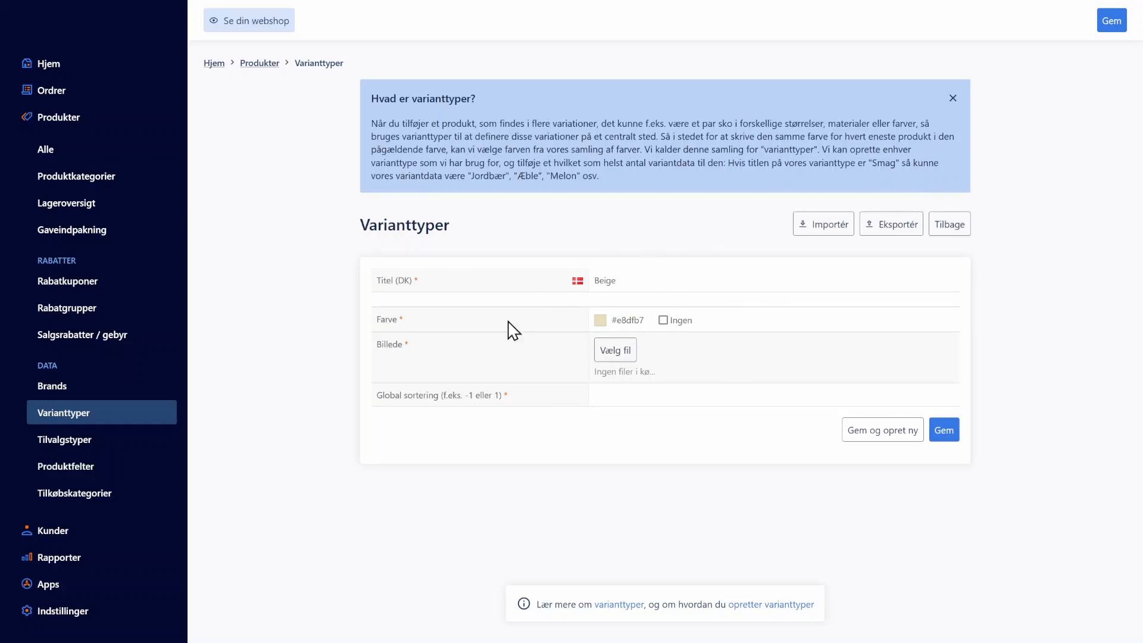
{"action": "left_click", "coordinate": [944, 431]}
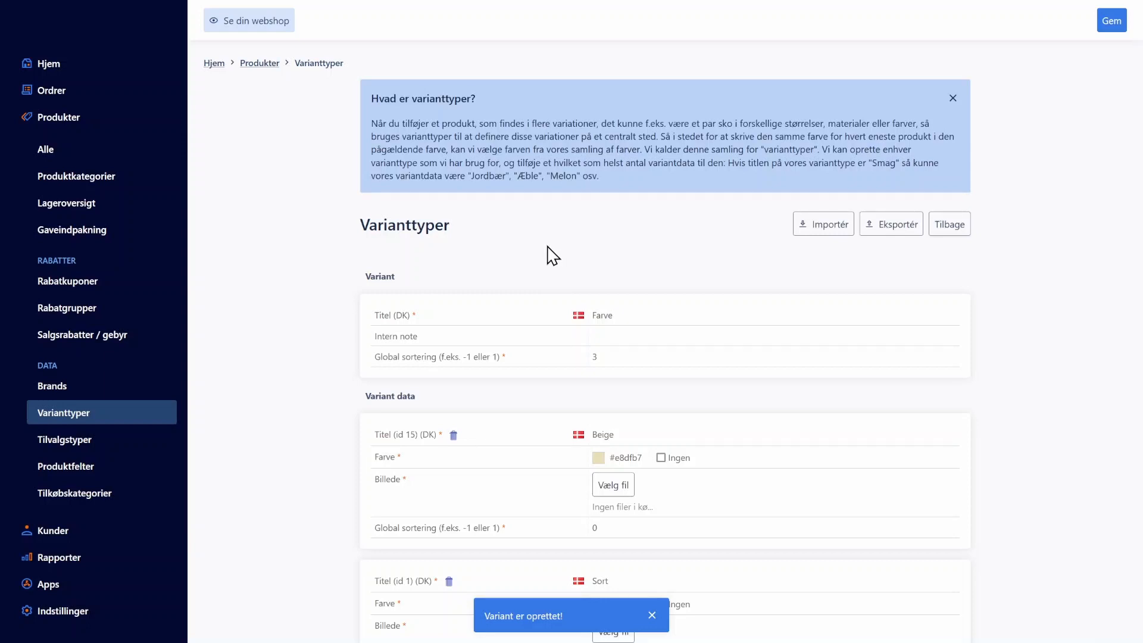
{"action": "left_click", "coordinate": [953, 231]}
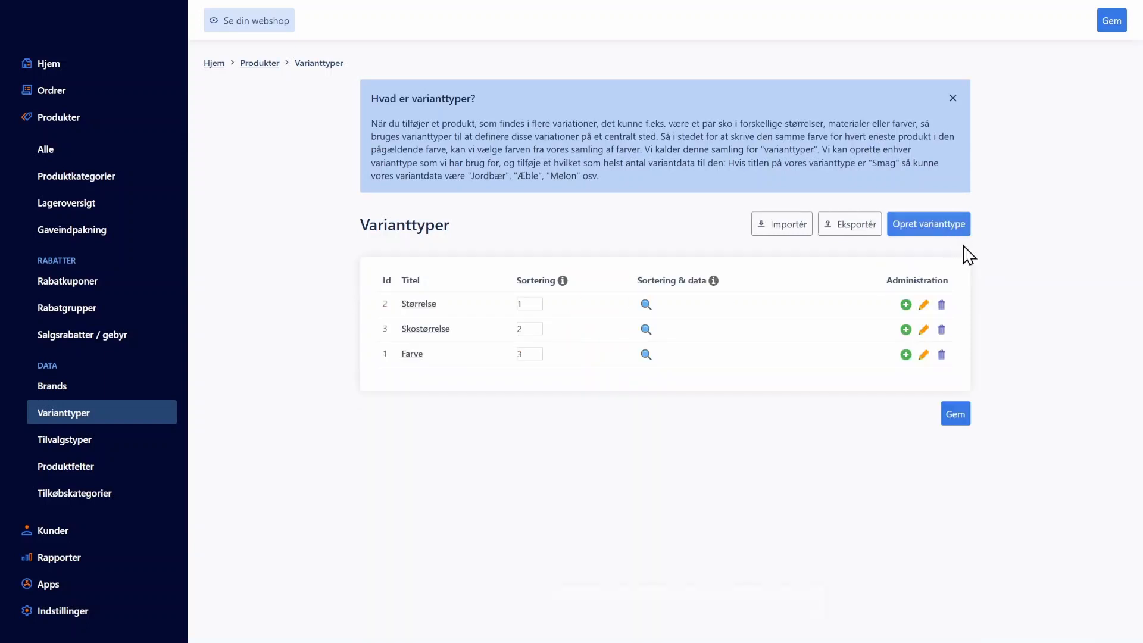
{"action": "left_click", "coordinate": [646, 355]}
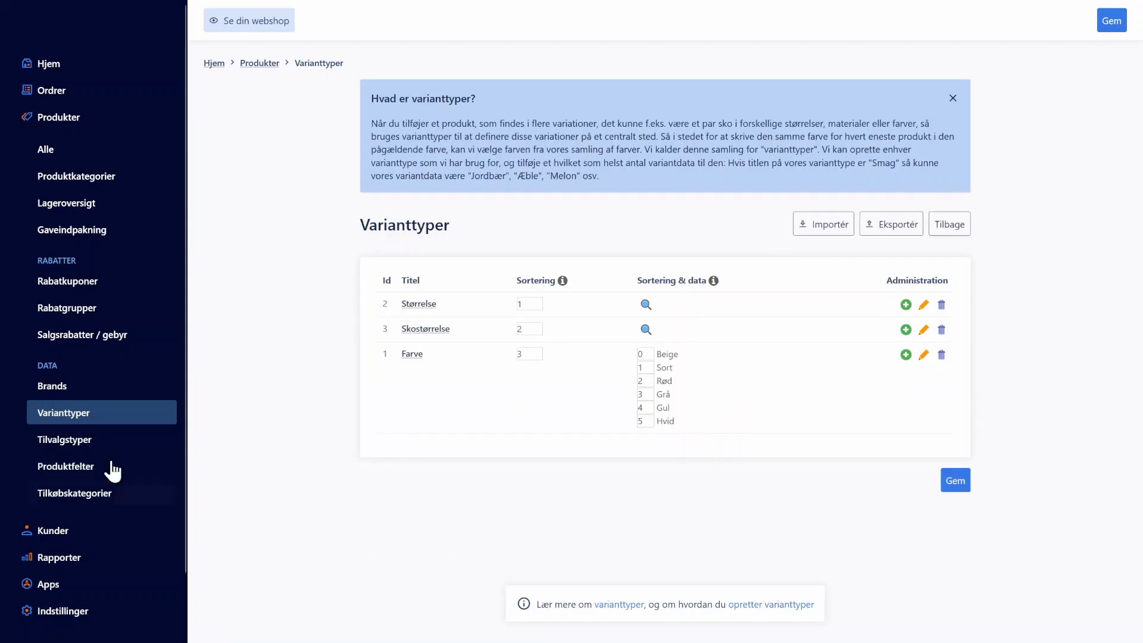
Start a new product in the product list and give it the Danish title "Lækker t-shirt i mange farver".
{"action": "left_click", "coordinate": [126, 150]}
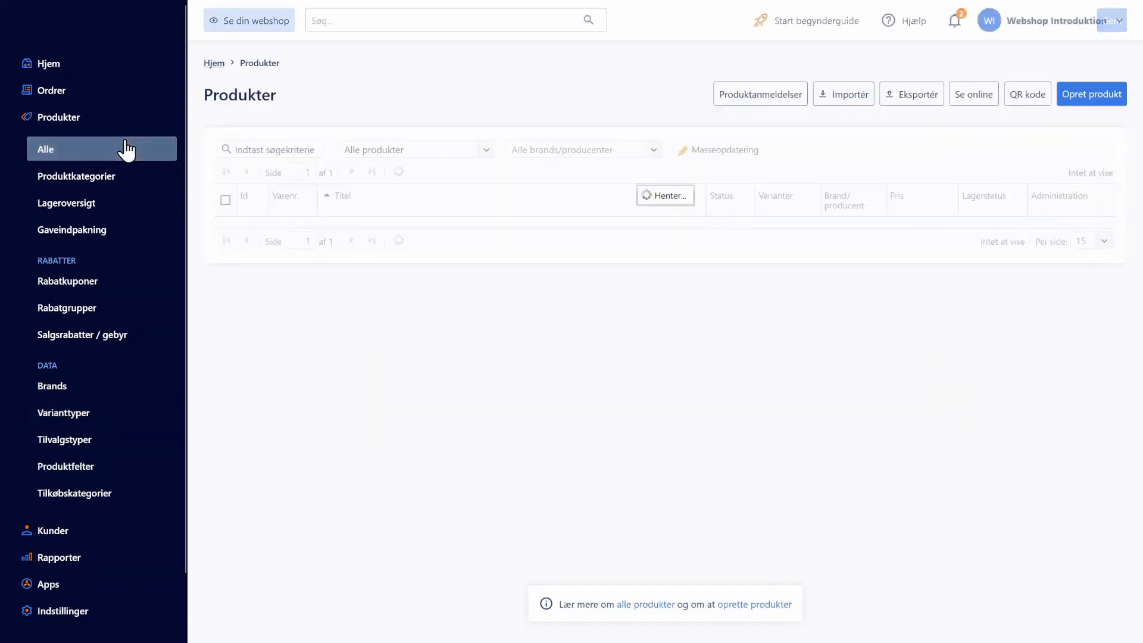
{"action": "left_click", "coordinate": [1080, 100]}
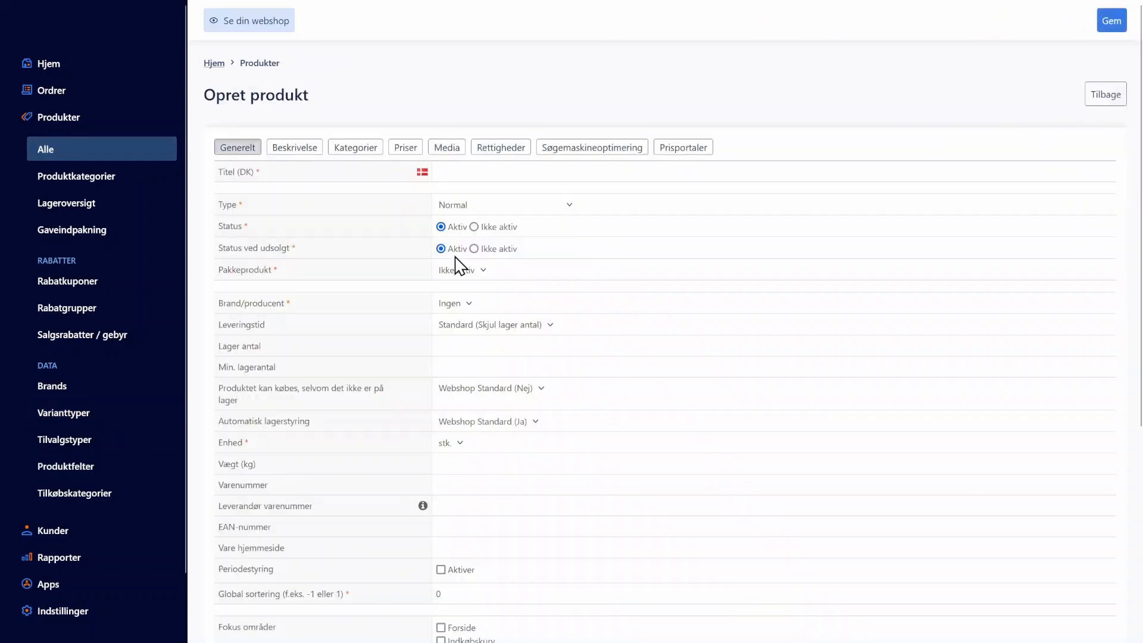
{"action": "left_click", "coordinate": [463, 173]}
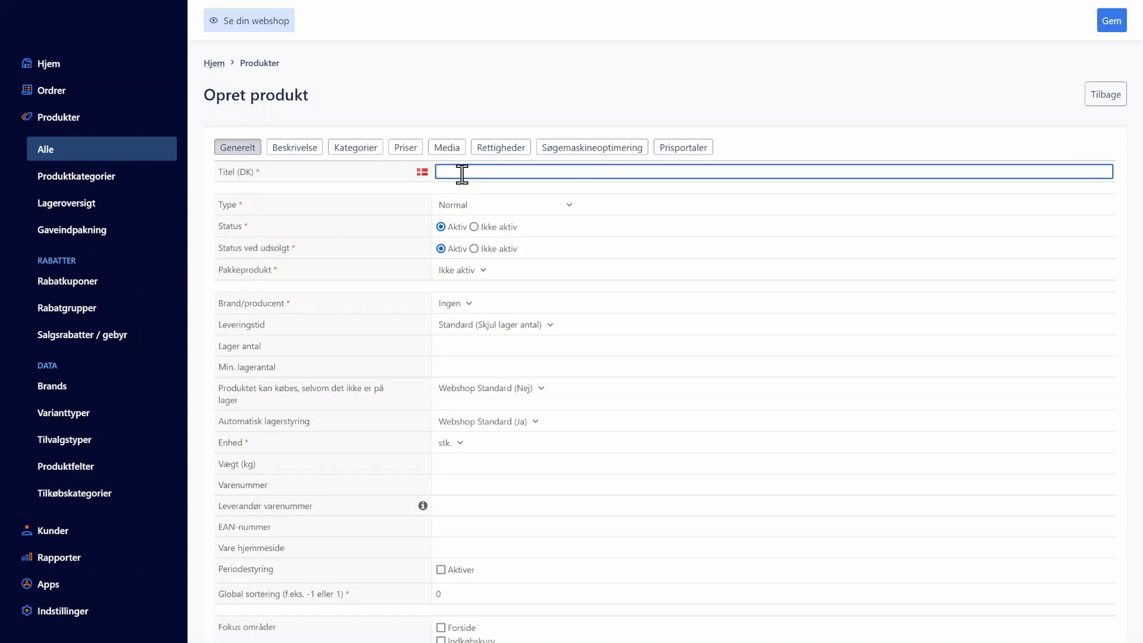
{"action": "type", "text": "Lækker t-shirt i mange farver"}
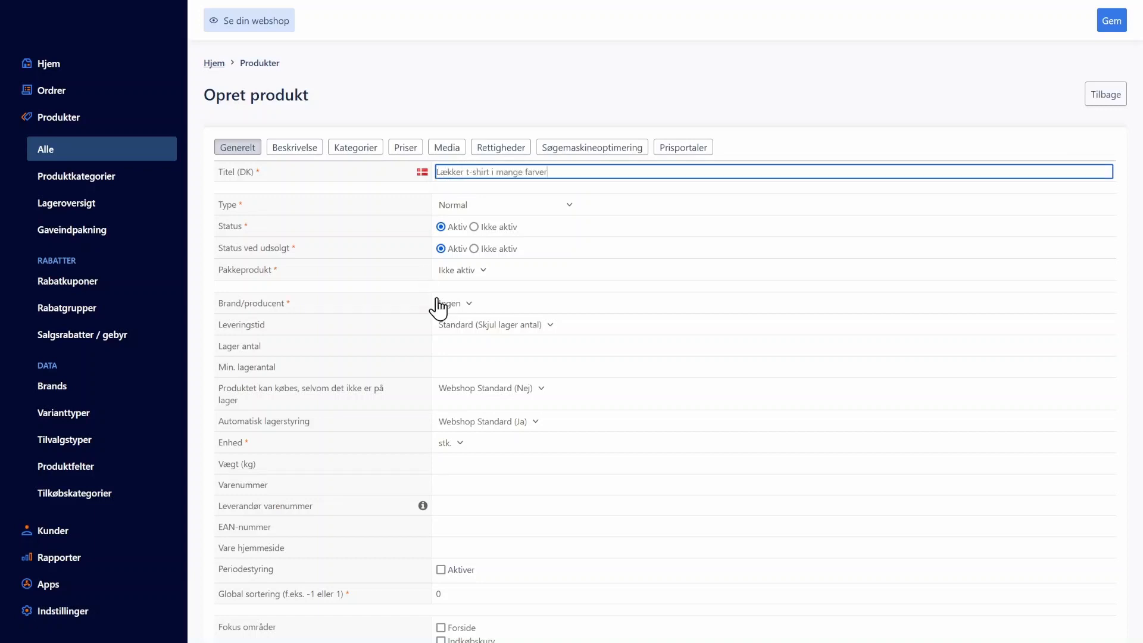
{"action": "left_click", "coordinate": [384, 333]}
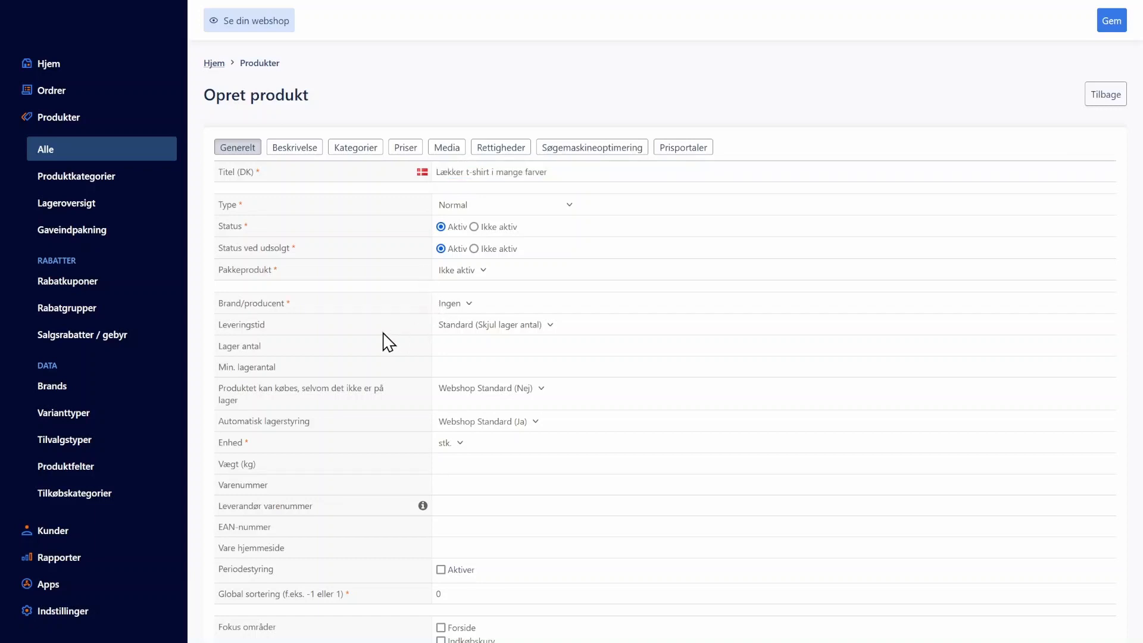
Enable the Farve variant type for the new product.
{"action": "scroll", "coordinate": [393, 342], "scroll_direction": "down", "scroll_amount": 1}
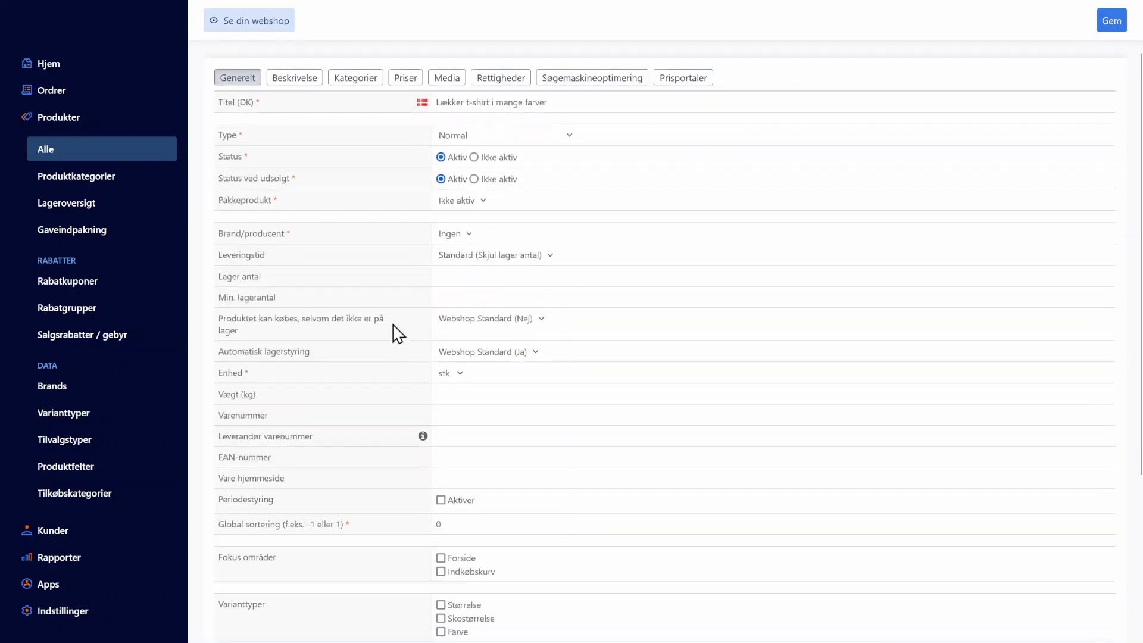
{"action": "left_click_drag", "start_coordinate": [231, 277], "coordinate": [280, 279]}
{"action": "left_click", "coordinate": [288, 277]}
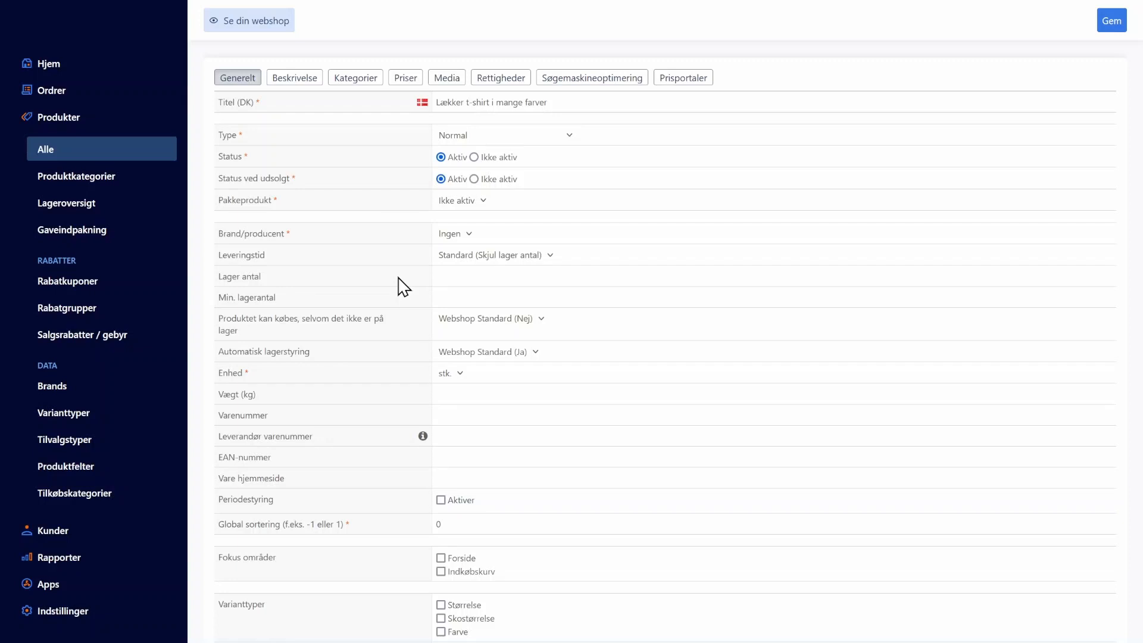
{"action": "scroll", "coordinate": [399, 292], "scroll_direction": "down", "scroll_amount": 4}
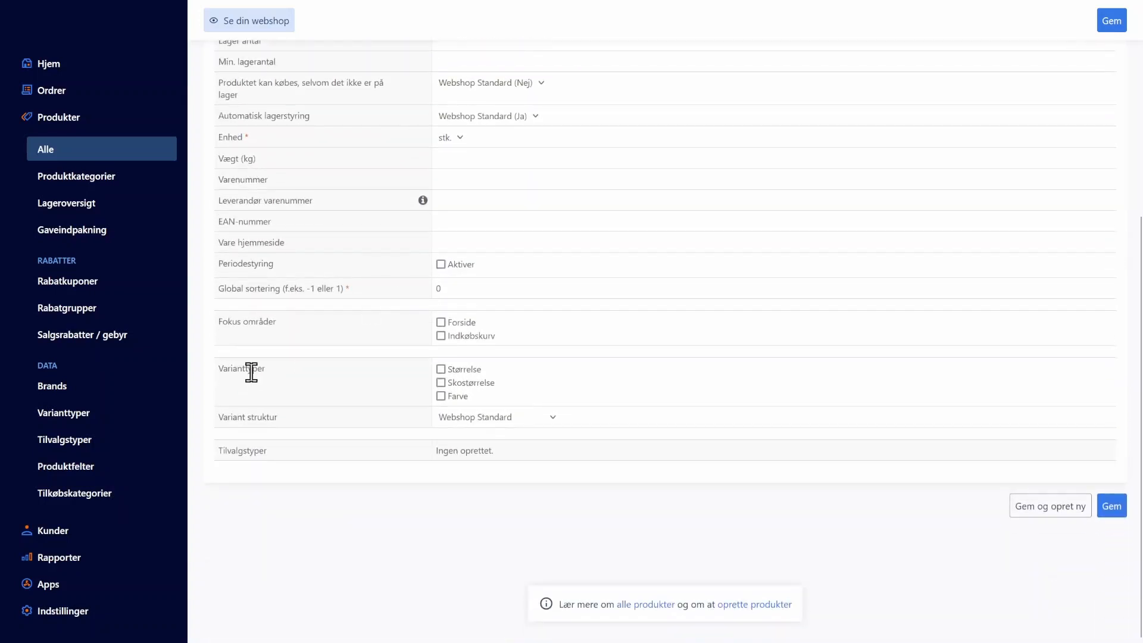
{"action": "left_click", "coordinate": [441, 396]}
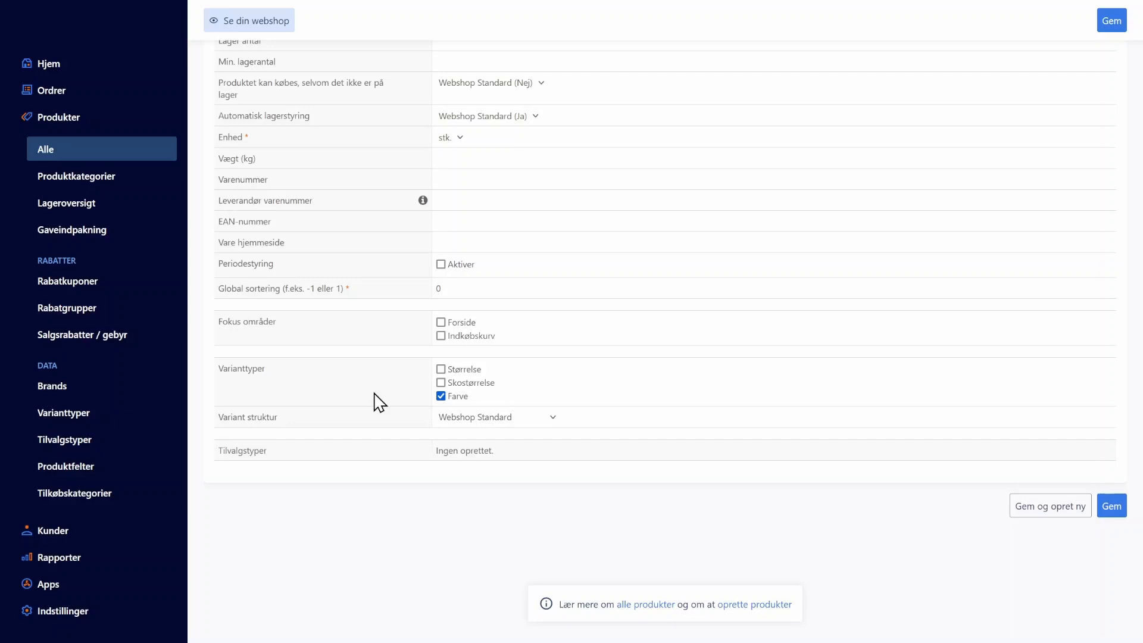
{"action": "left_click", "coordinate": [440, 369]}
{"action": "left_click", "coordinate": [440, 369]}
{"action": "scroll", "coordinate": [335, 412], "scroll_direction": "up", "scroll_amount": 2}
{"action": "scroll", "coordinate": [335, 412], "scroll_direction": "up", "scroll_amount": 5}
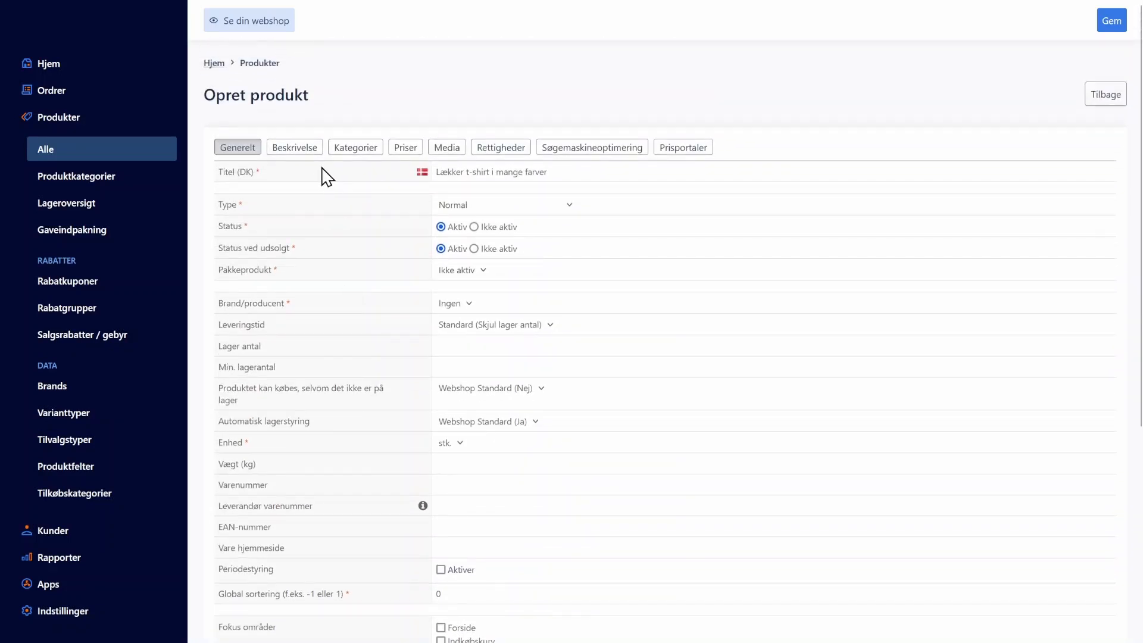
Assign the new product to the Beklædning category.
{"action": "left_click", "coordinate": [305, 152]}
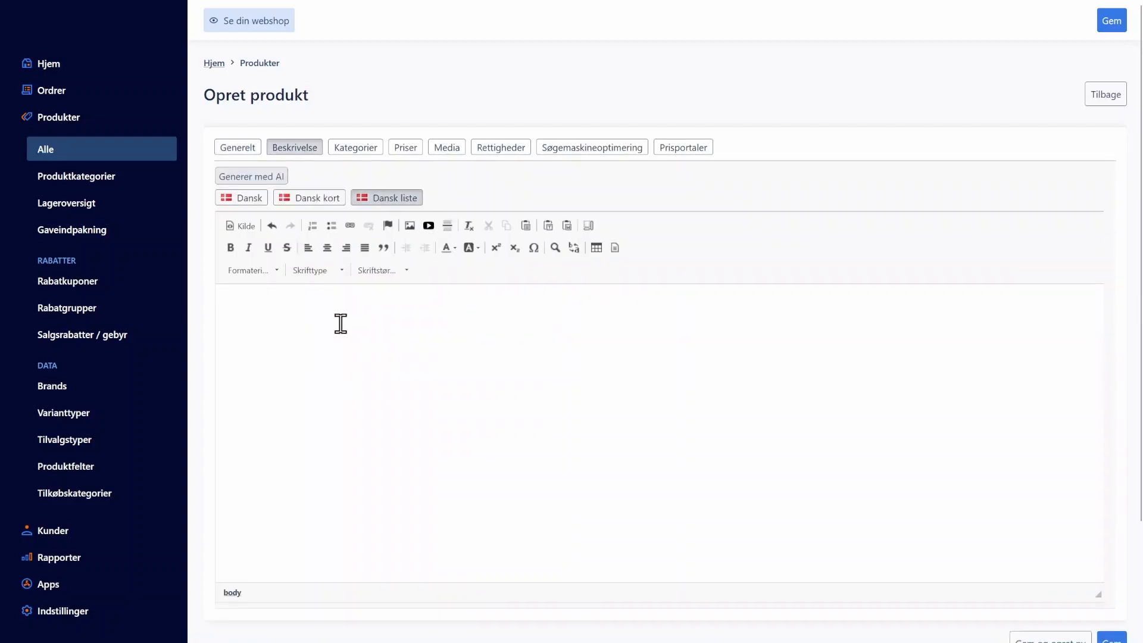
{"action": "left_click", "coordinate": [359, 150]}
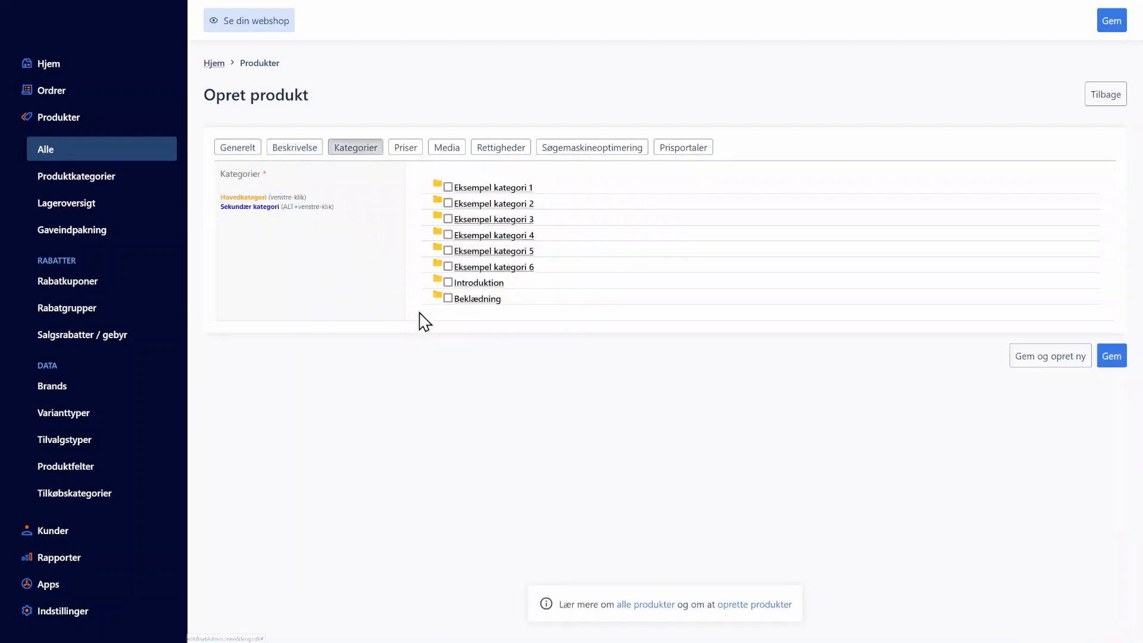
{"action": "left_click", "coordinate": [449, 299]}
Attach t-shirt-beige.png, t-shirt-graa.png, t-shirt-hvid.png and t-shirt-sort.png as the product's images and save the product.
{"action": "left_click", "coordinate": [405, 149]}
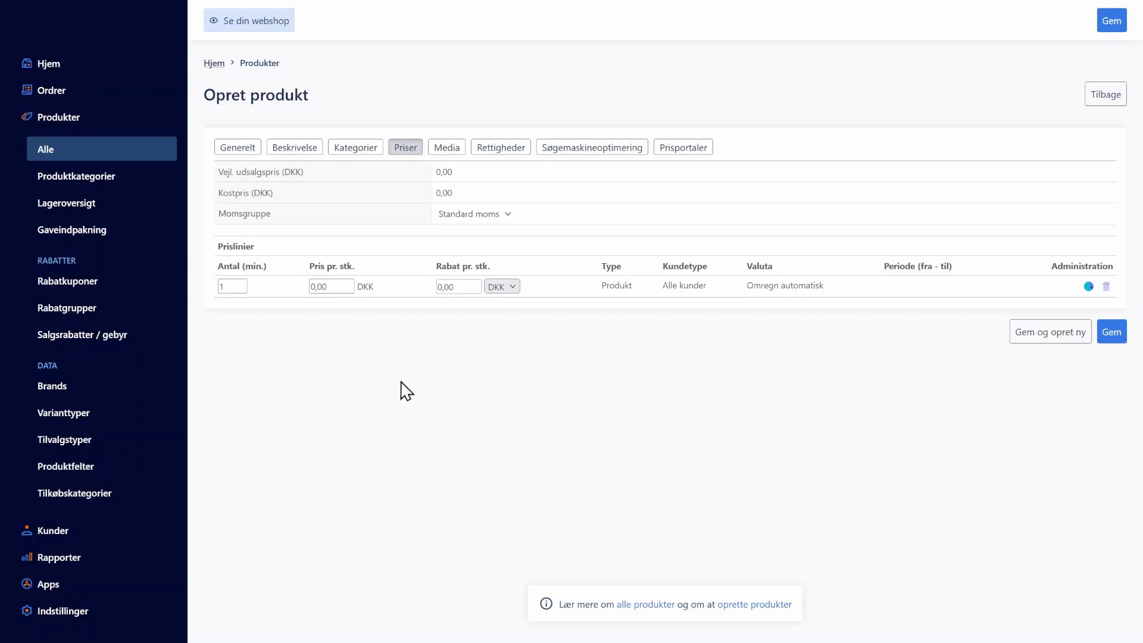
{"action": "left_click", "coordinate": [451, 149]}
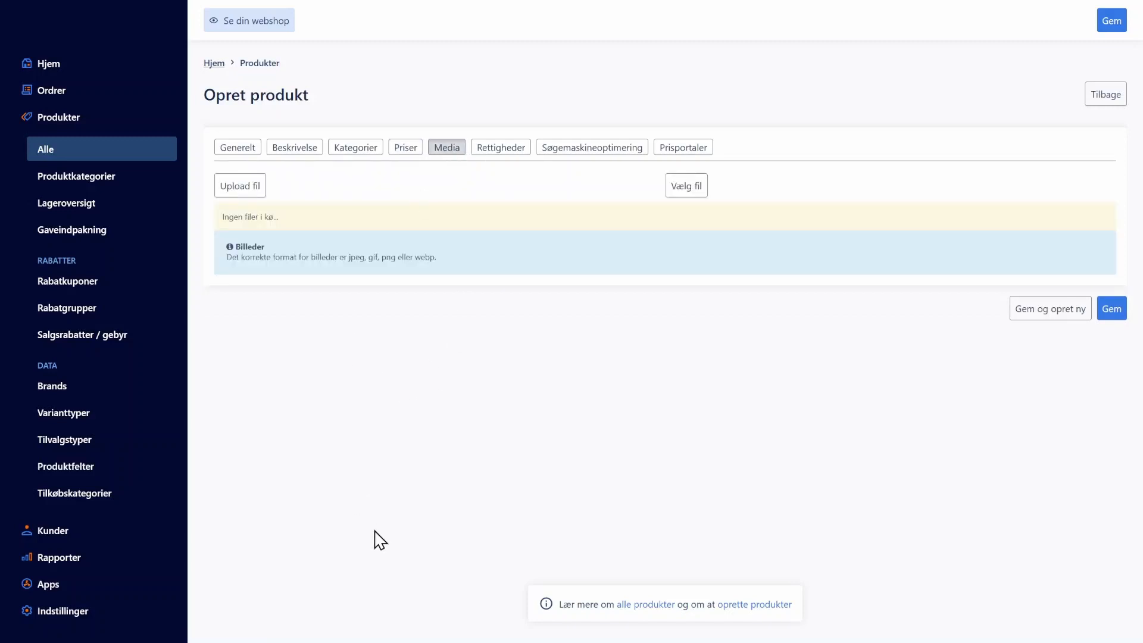
{"action": "left_click", "coordinate": [688, 188]}
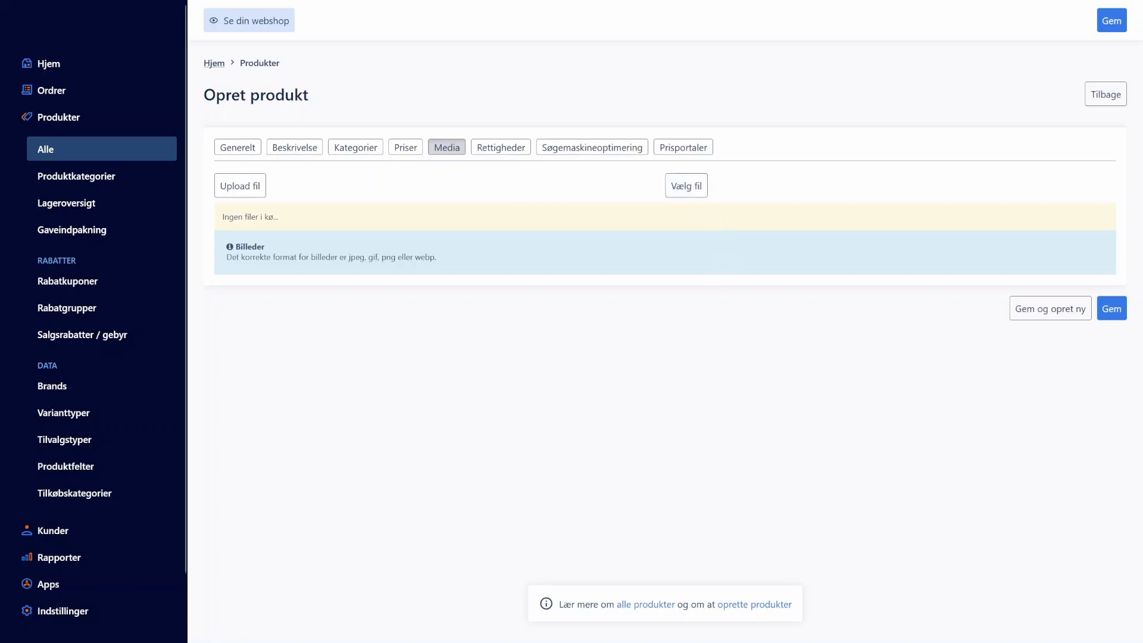
{"action": "left_click", "coordinate": [490, 403]}
{"action": "left_click", "coordinate": [559, 414], "text": "ctrl"}
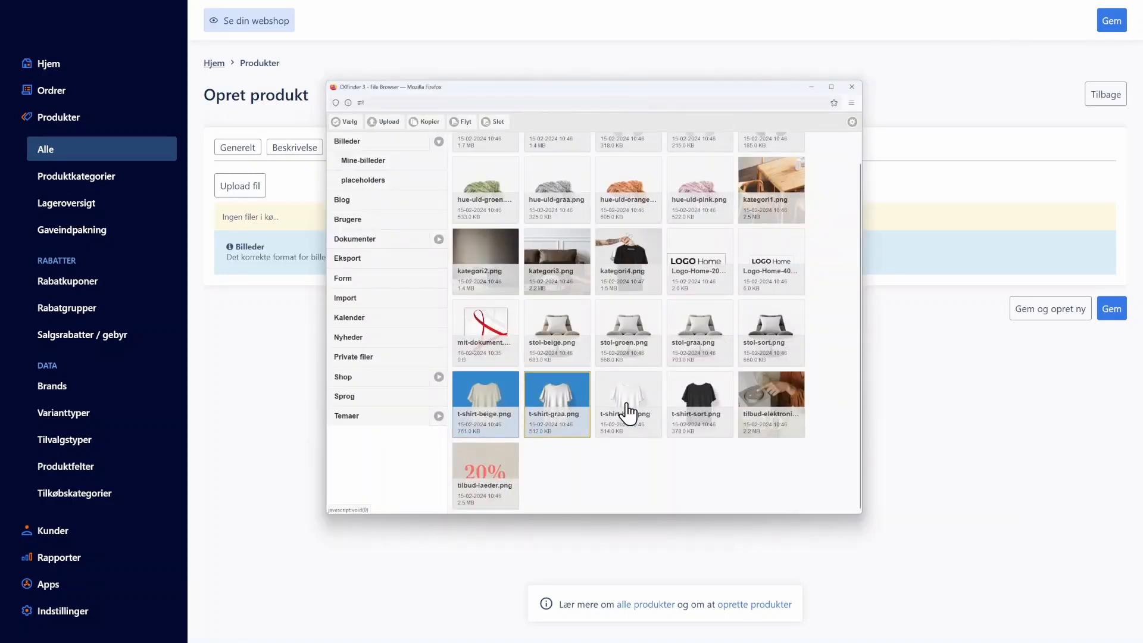
{"action": "left_click", "coordinate": [627, 413], "text": "ctrl"}
{"action": "left_click", "coordinate": [696, 412], "text": "ctrl"}
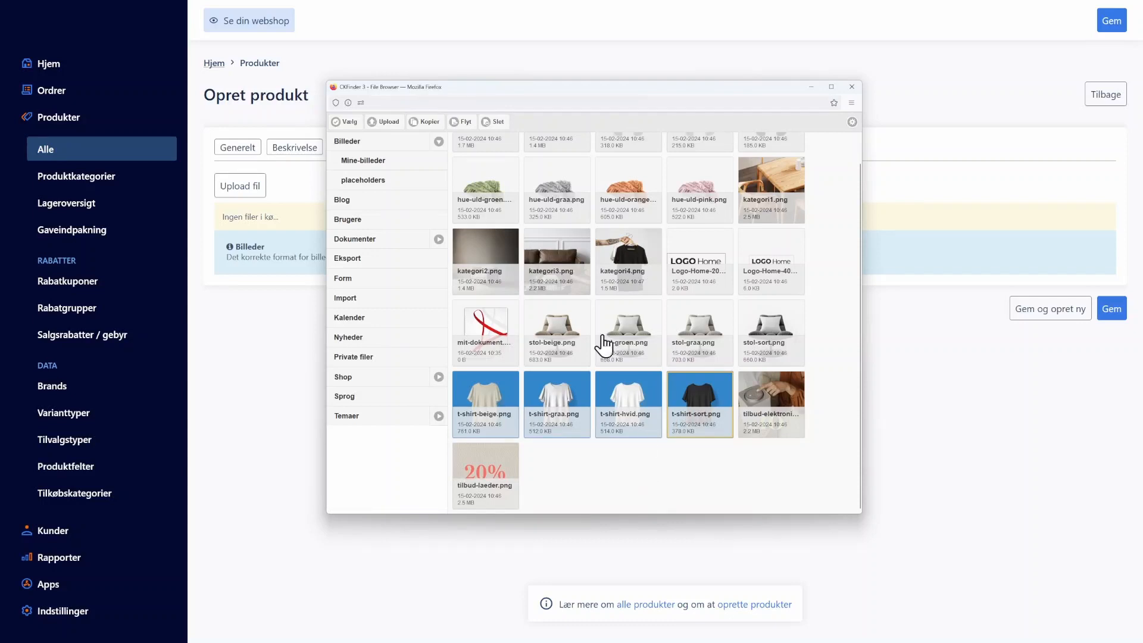
{"action": "left_click", "coordinate": [347, 123]}
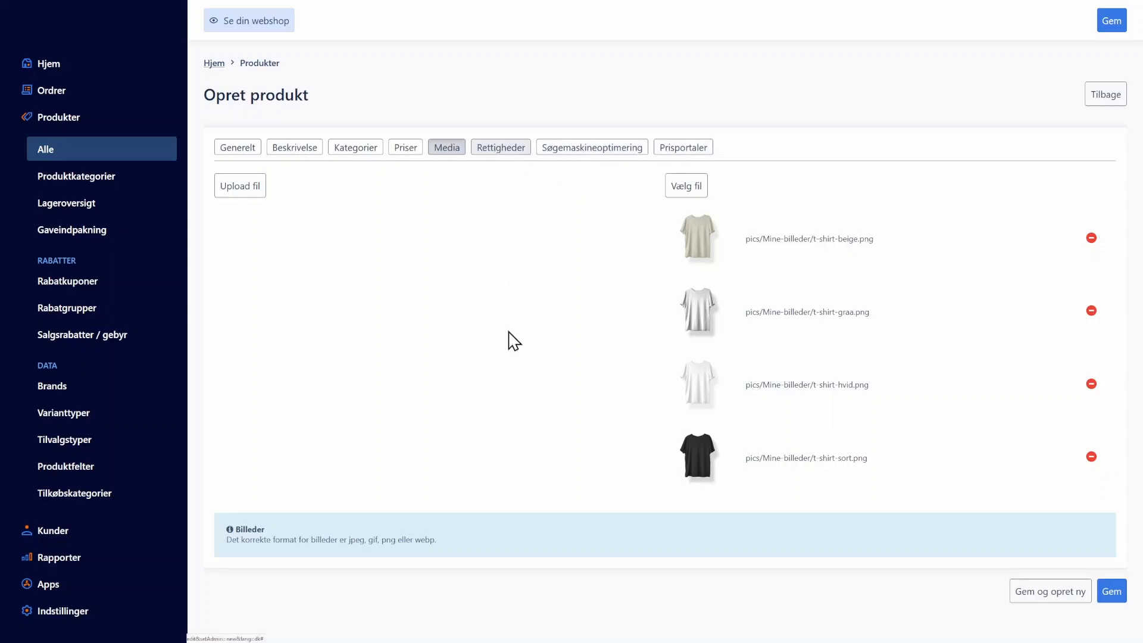
{"action": "left_click", "coordinate": [1111, 591]}
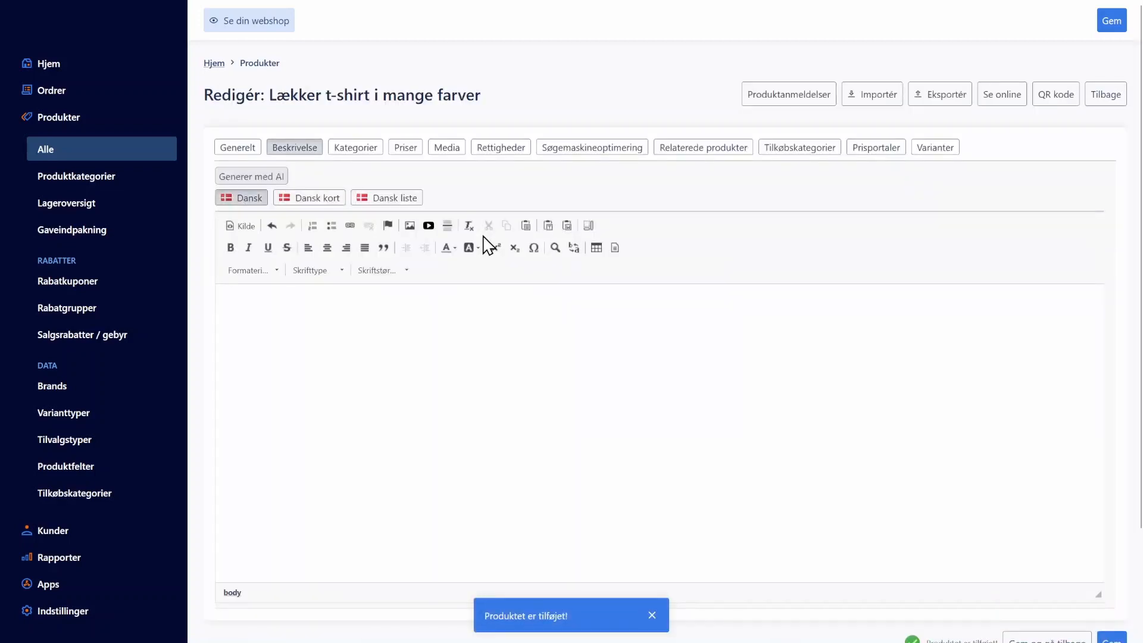
Hide the Leverandør varenummer and Leveringstid columns in the product's variant list.
{"action": "left_click", "coordinate": [930, 150]}
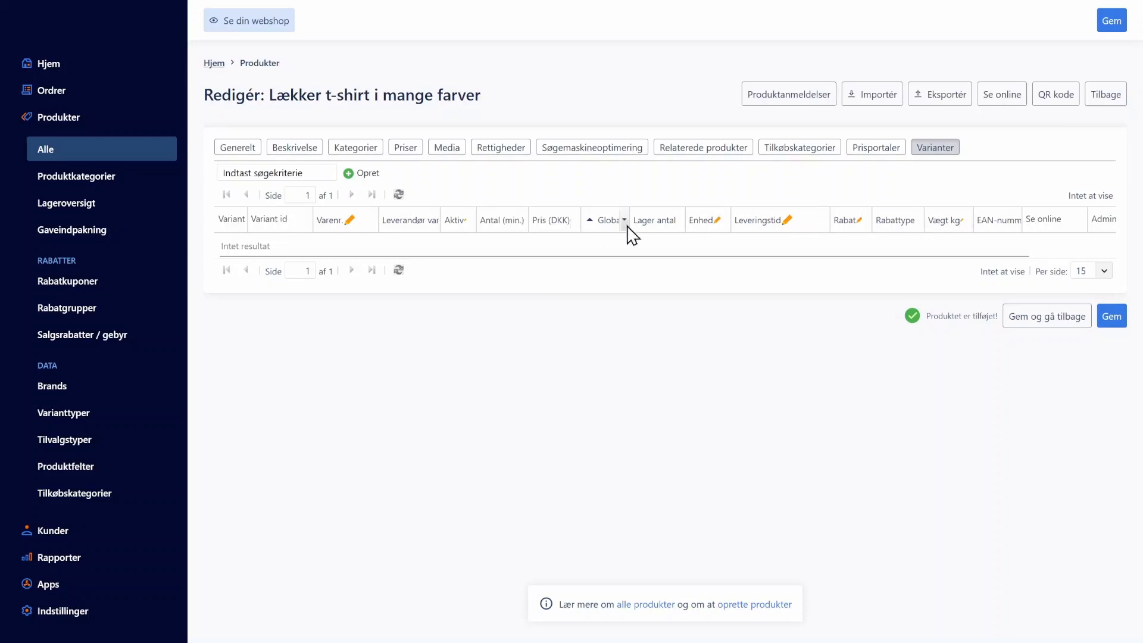
{"action": "left_click", "coordinate": [435, 221]}
{"action": "mouse_move", "coordinate": [466, 276]}
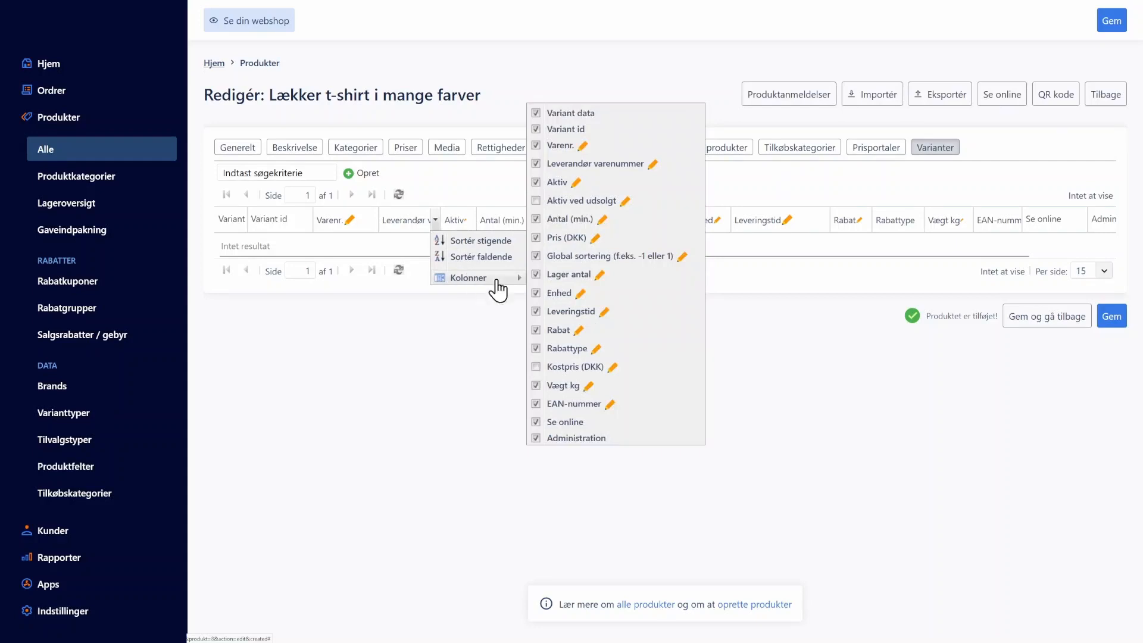
{"action": "left_click", "coordinate": [537, 163]}
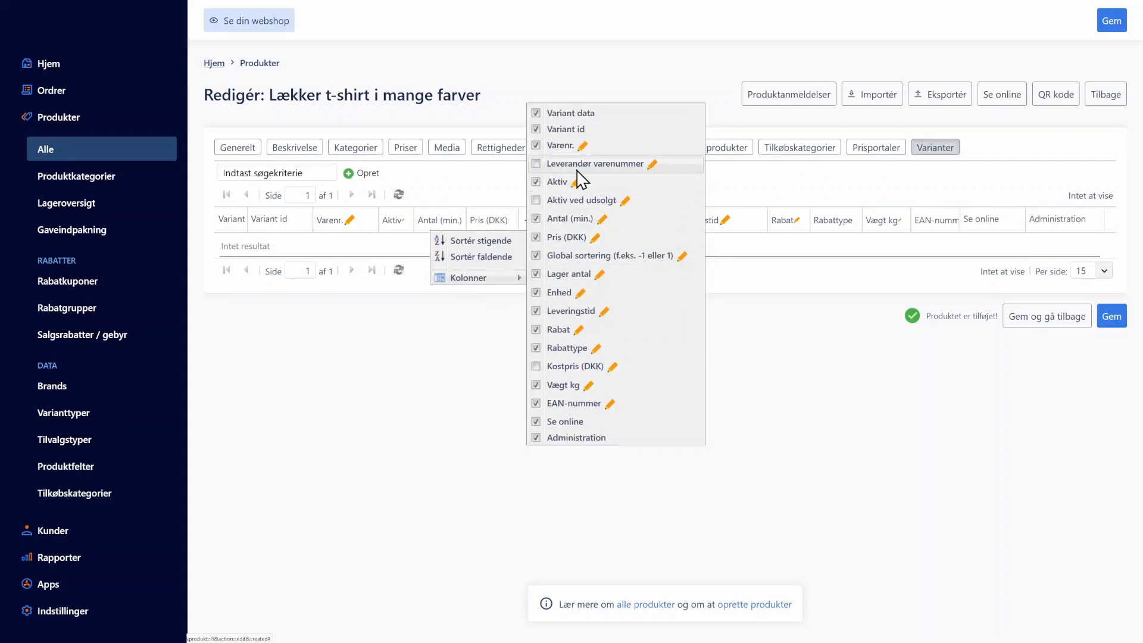
{"action": "left_click", "coordinate": [769, 393]}
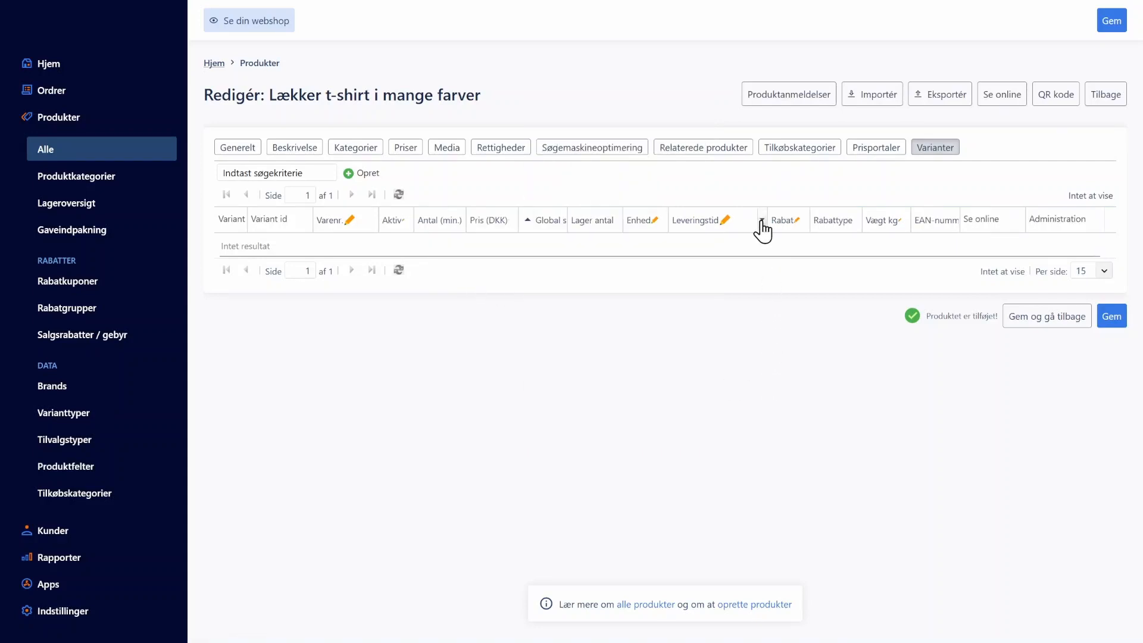
{"action": "left_click", "coordinate": [762, 220]}
{"action": "left_click", "coordinate": [776, 250]}
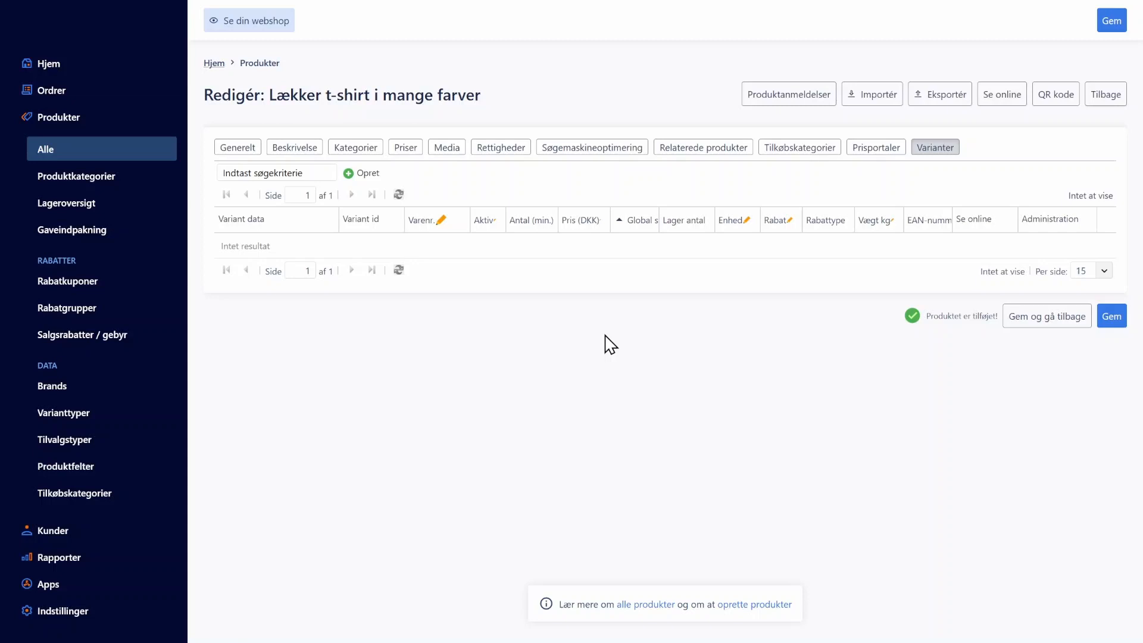
{"action": "left_click", "coordinate": [1003, 96]}
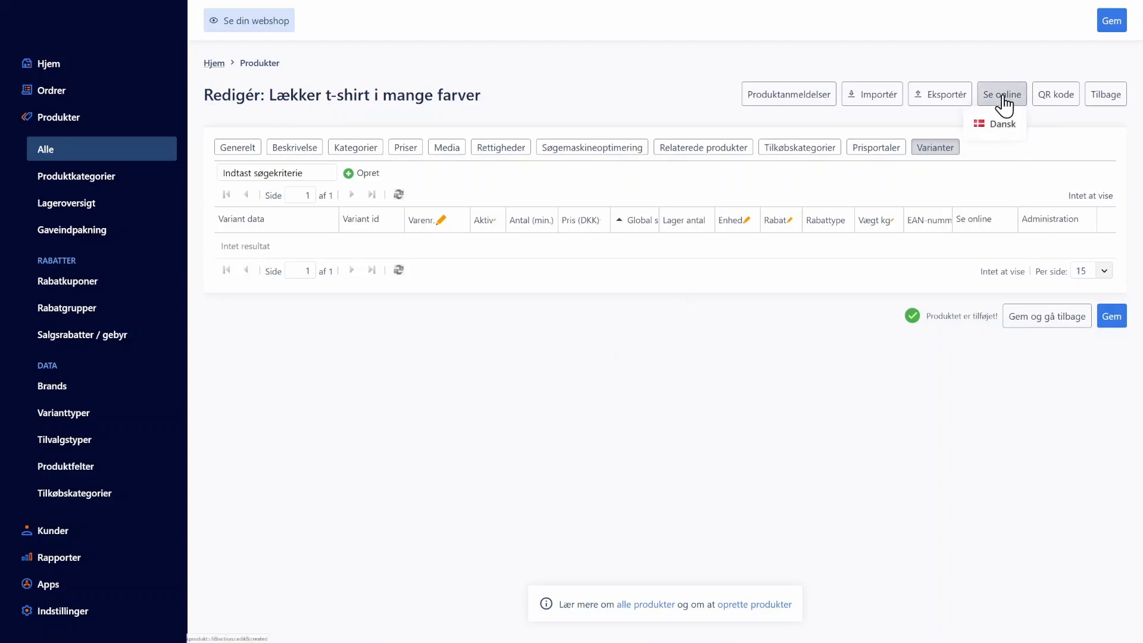
{"action": "left_click", "coordinate": [969, 128]}
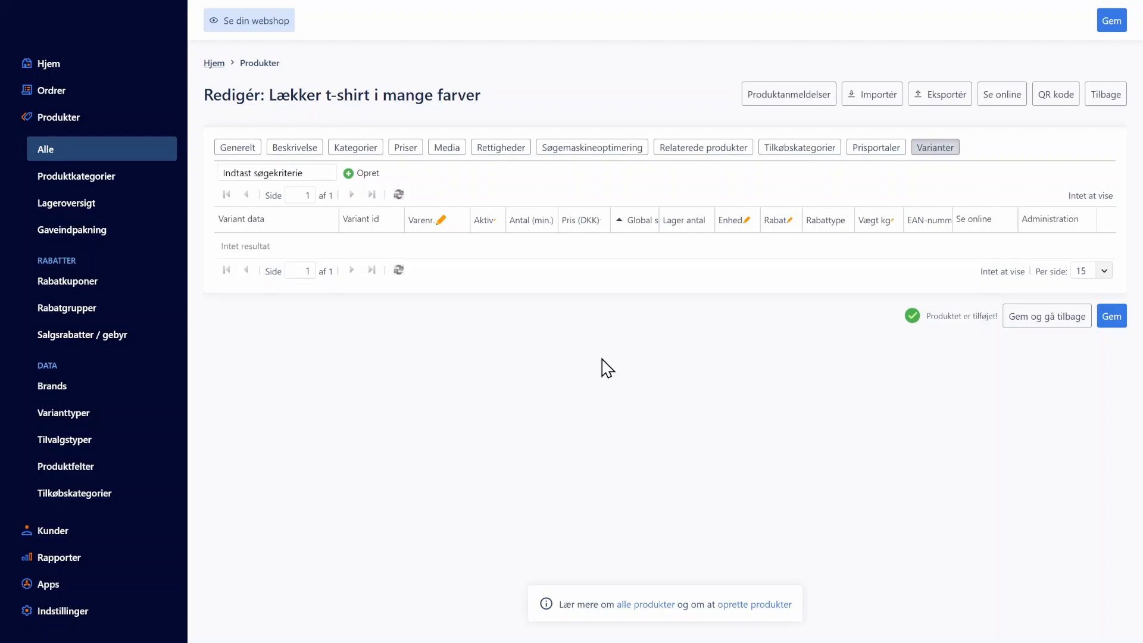
{"action": "left_click", "coordinate": [243, 148]}
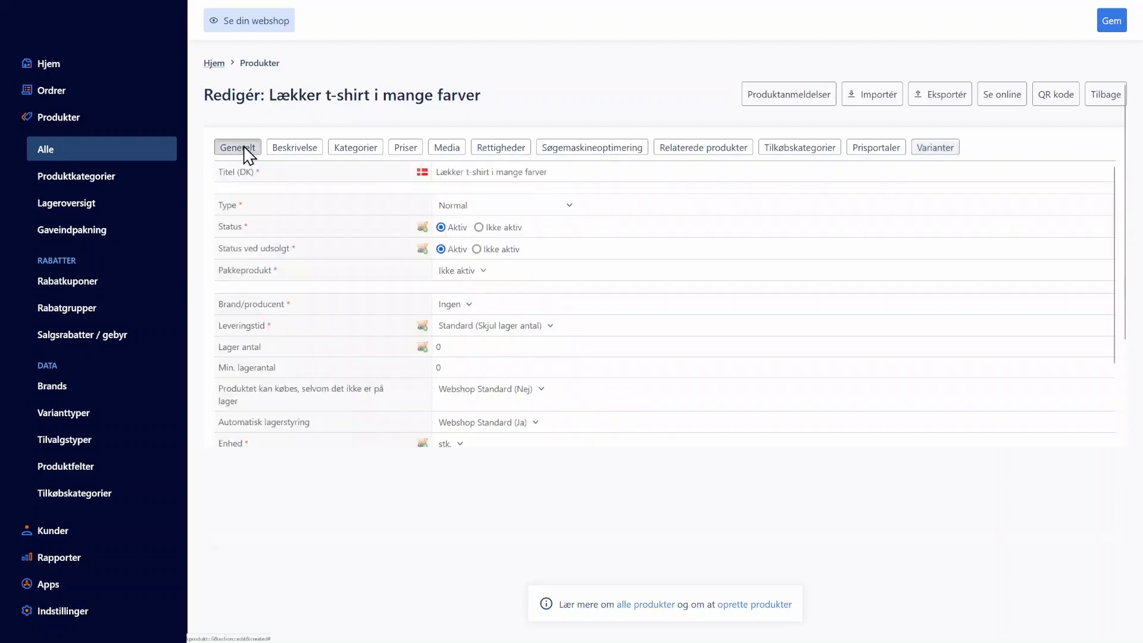
{"action": "scroll", "coordinate": [393, 417], "scroll_direction": "down", "scroll_amount": 5}
{"action": "scroll", "coordinate": [441, 417], "scroll_direction": "up", "scroll_amount": 5}
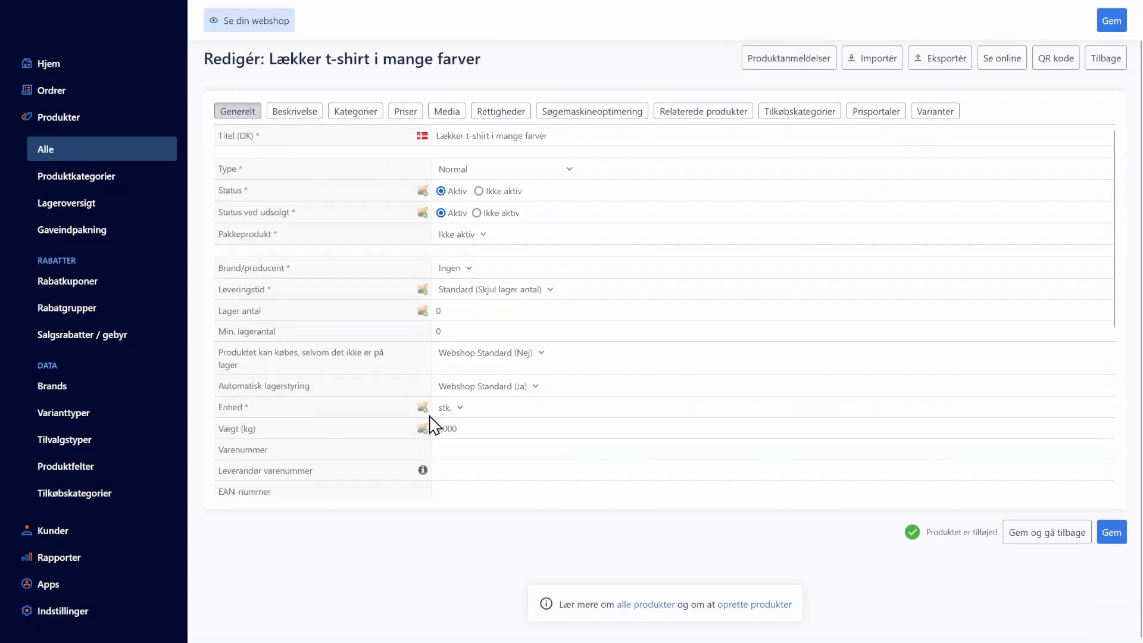
Start new variants for the product and select the colours Beige, Sort, Grå and Hvid together.
{"action": "left_click", "coordinate": [937, 112]}
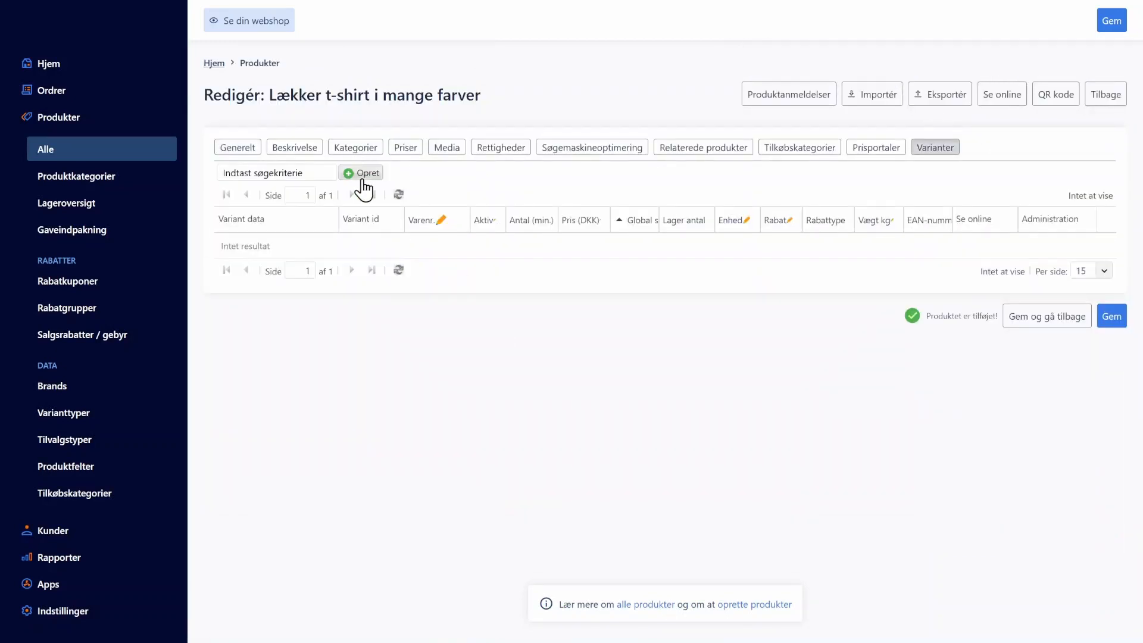
{"action": "left_click", "coordinate": [361, 172]}
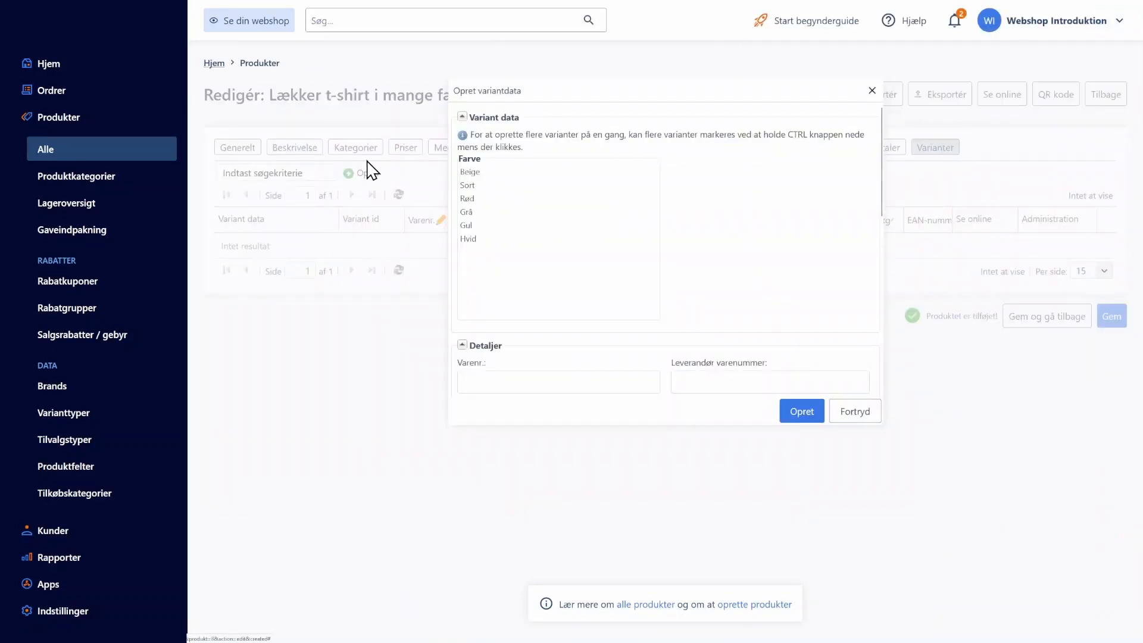
{"action": "left_click", "coordinate": [473, 173]}
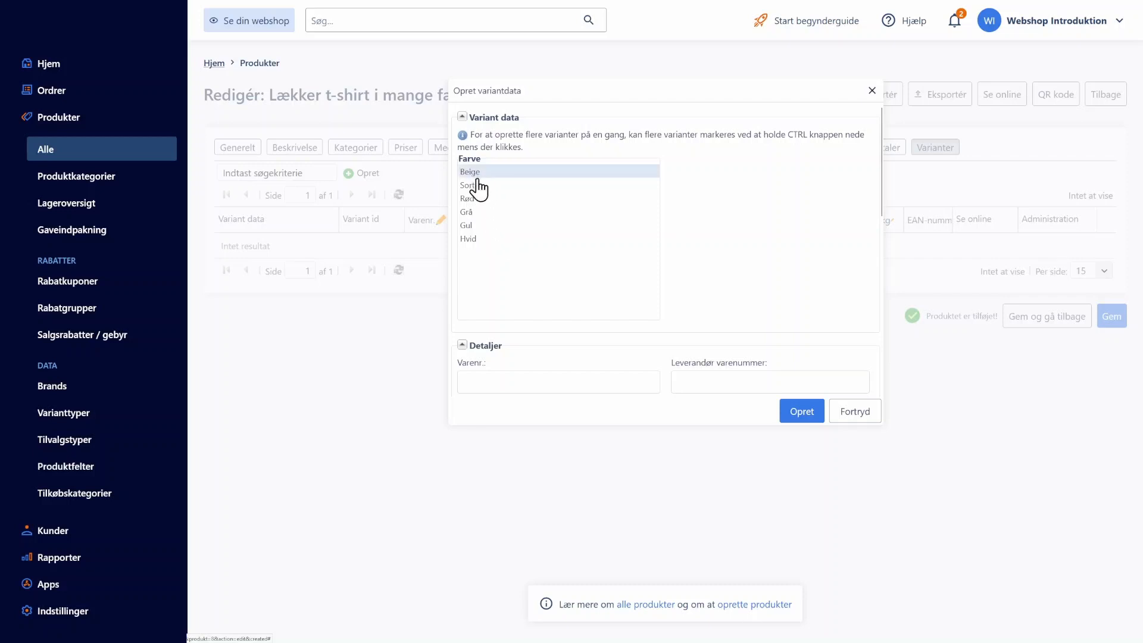
{"action": "left_click", "coordinate": [473, 189], "text": "ctrl"}
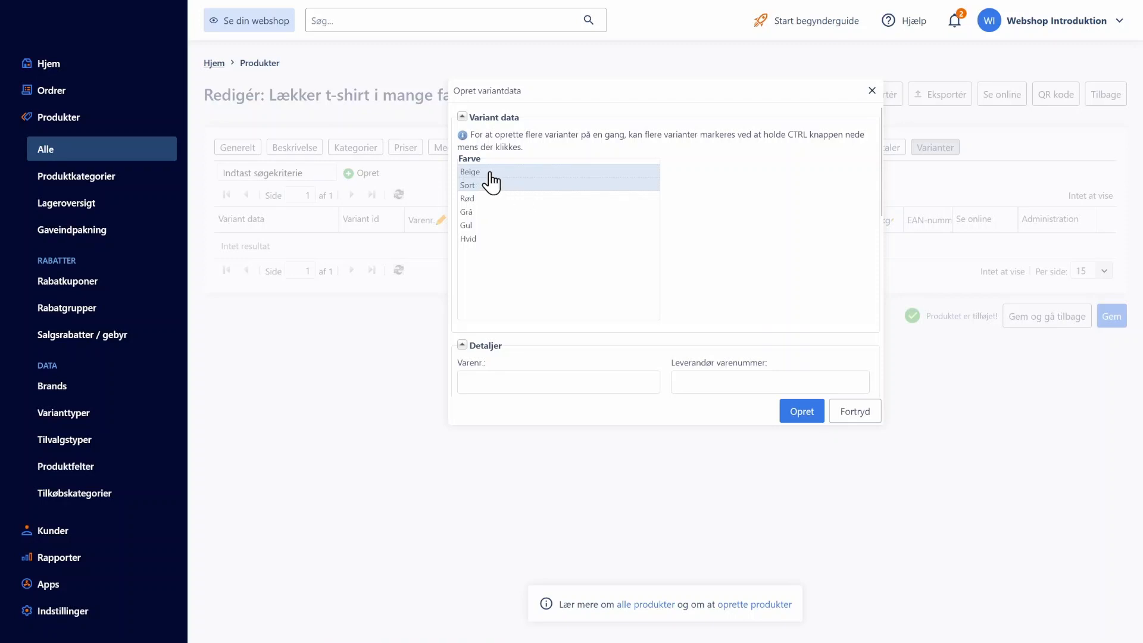
{"action": "left_click", "coordinate": [470, 212], "text": "ctrl"}
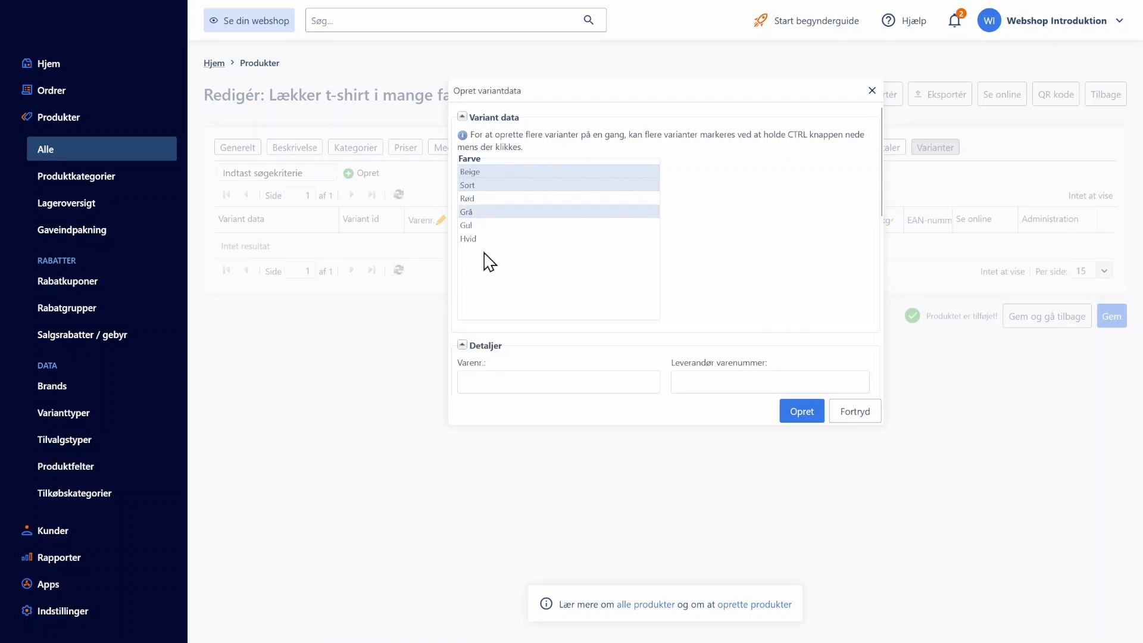
{"action": "left_click", "coordinate": [472, 240], "text": "ctrl"}
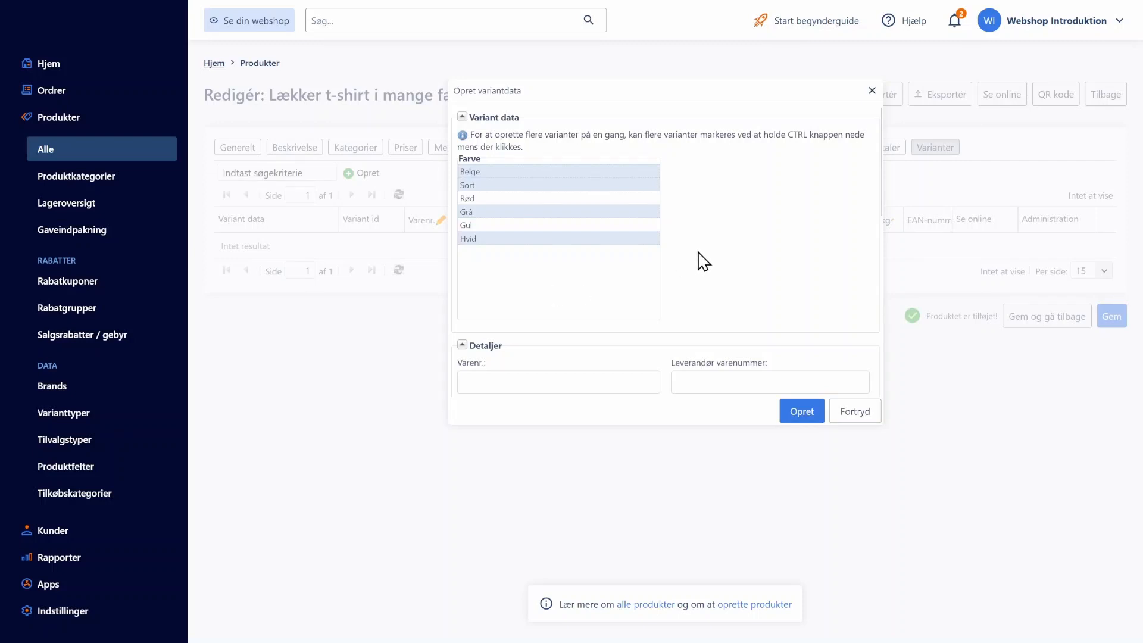
Create the selected variants with price 299 DKK, weight 0,350 kg and stock quantity 10, and save the product.
{"action": "scroll", "coordinate": [702, 260], "scroll_direction": "down", "scroll_amount": 3}
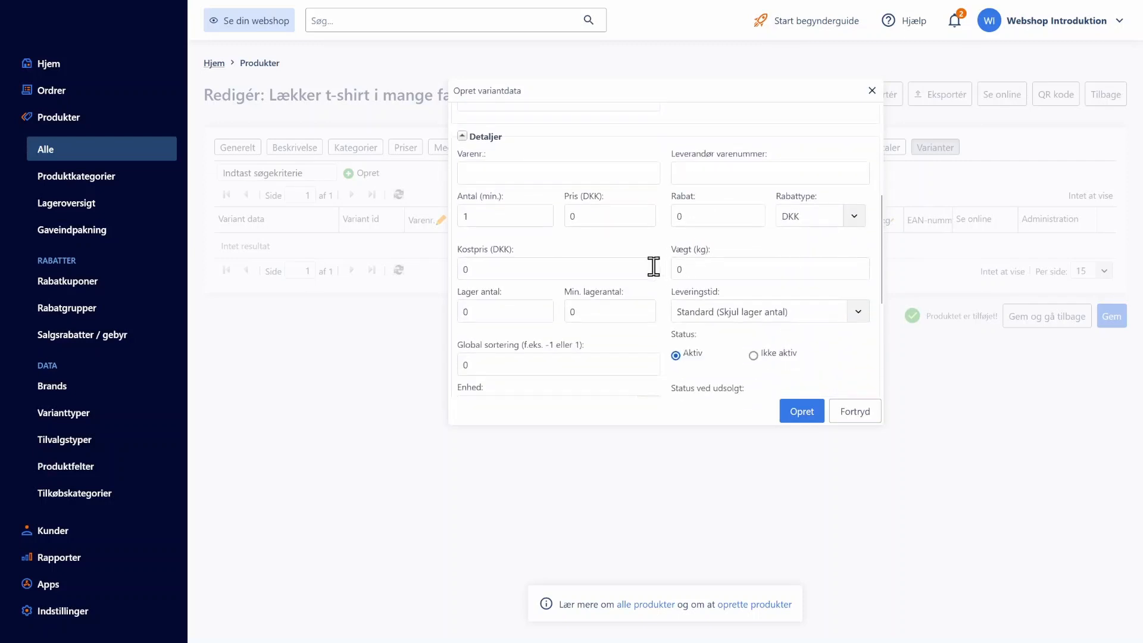
{"action": "left_click", "coordinate": [607, 217]}
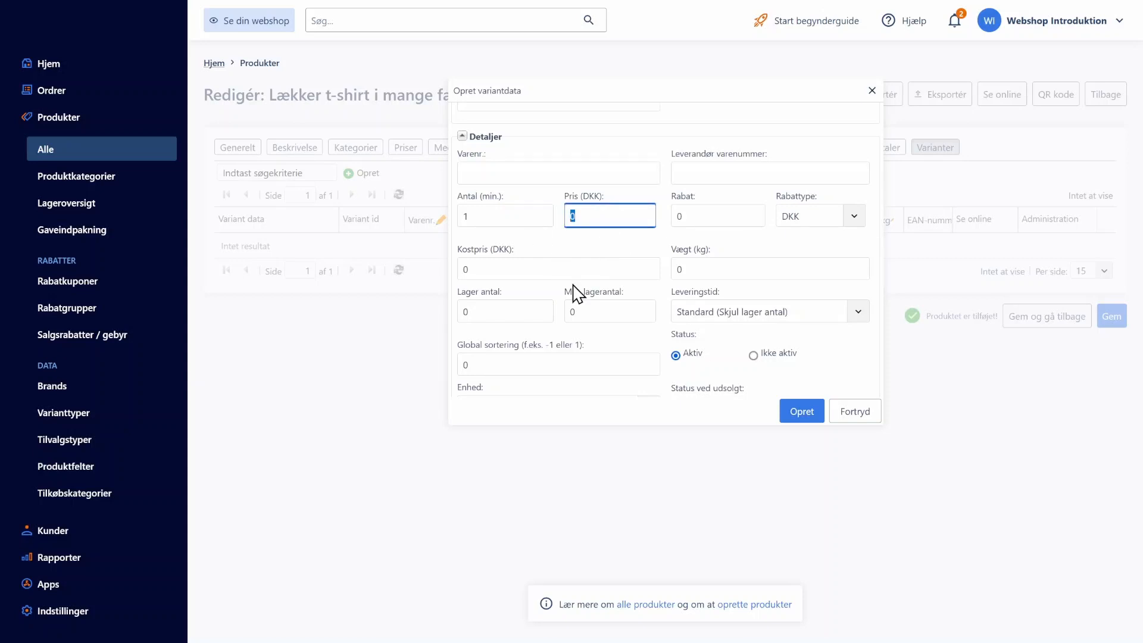
{"action": "key", "text": "BackSpace"}
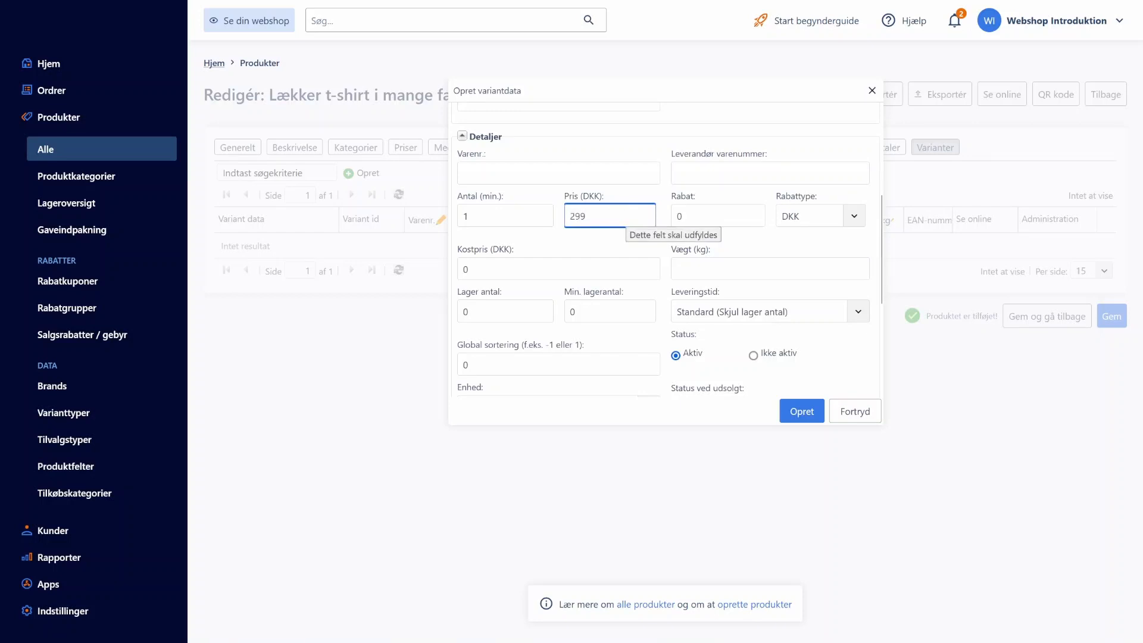
{"action": "left_click", "coordinate": [697, 269]}
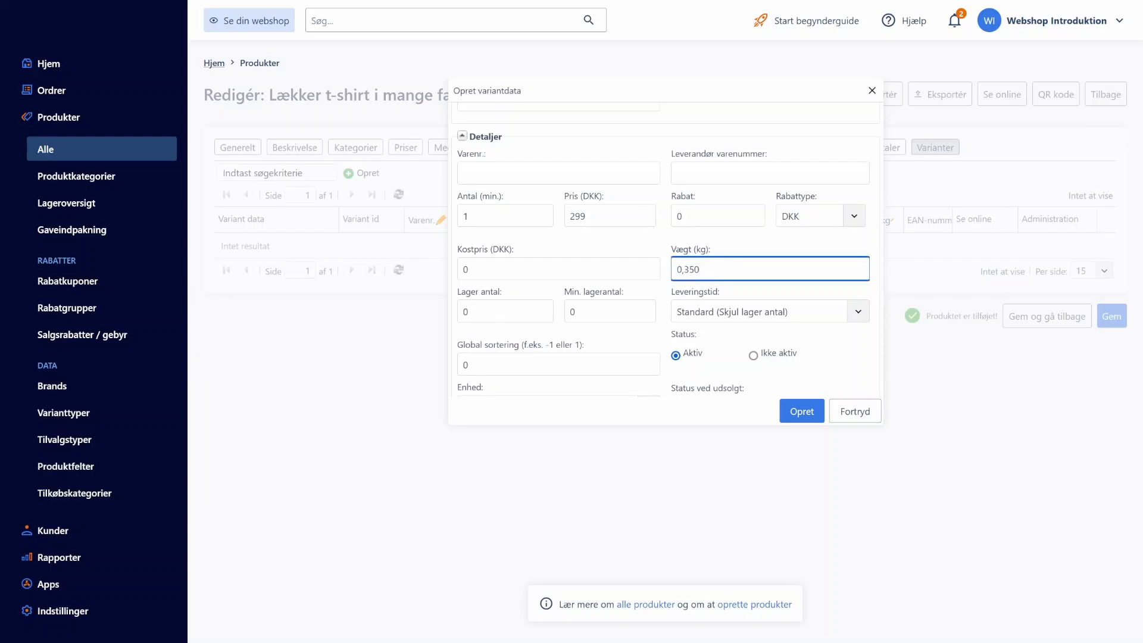
{"action": "left_click", "coordinate": [524, 310]}
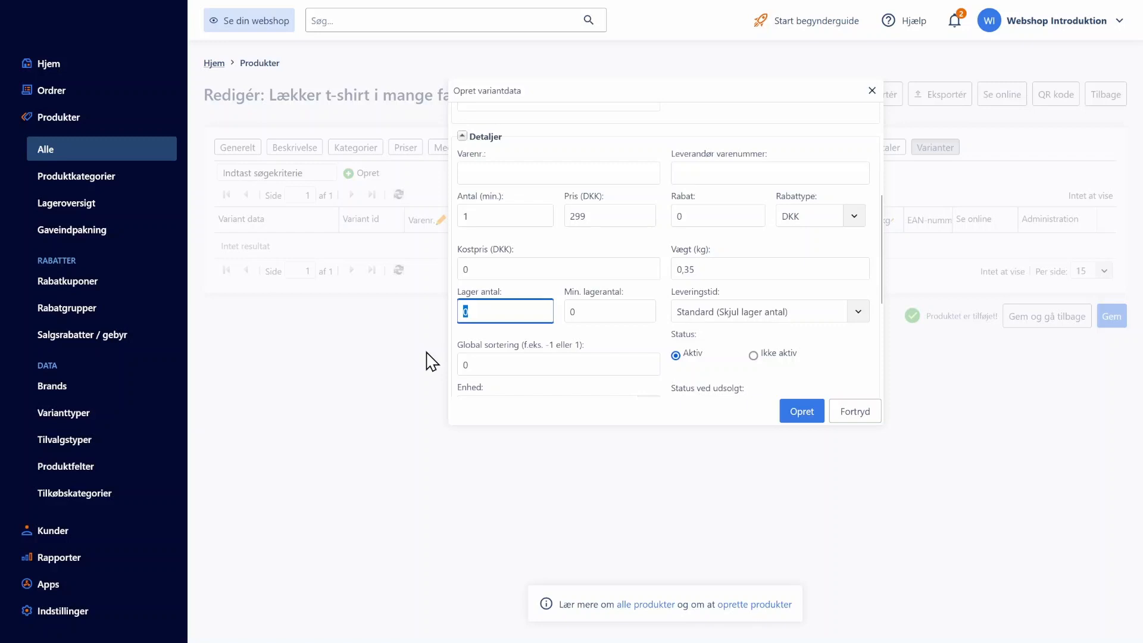
{"action": "scroll", "coordinate": [586, 253], "scroll_direction": "down", "scroll_amount": 5}
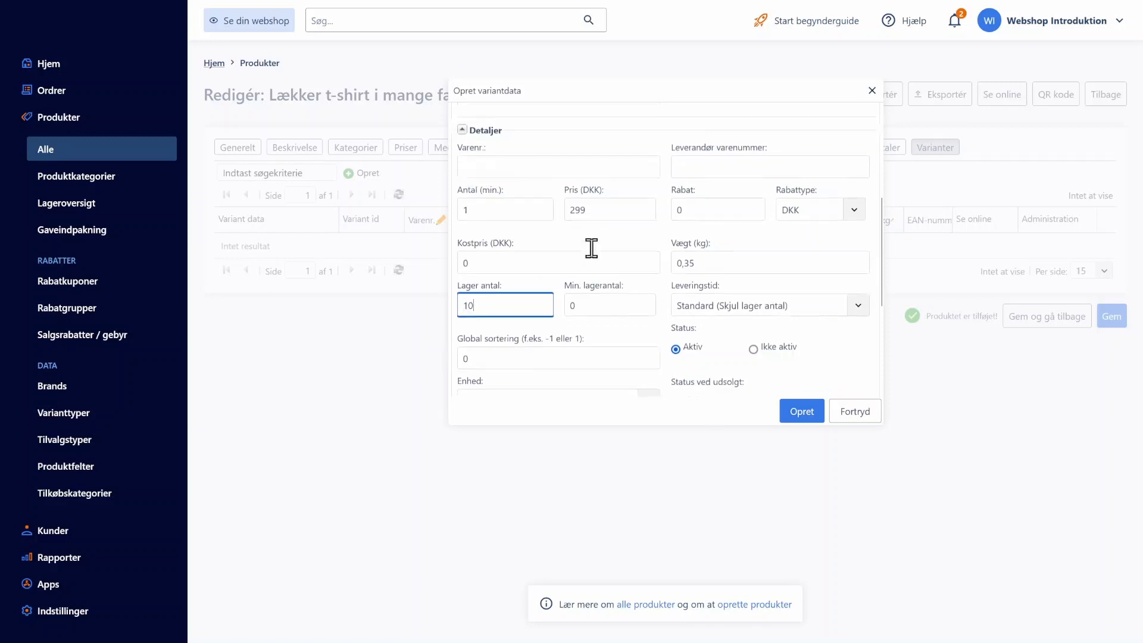
{"action": "left_click", "coordinate": [811, 419]}
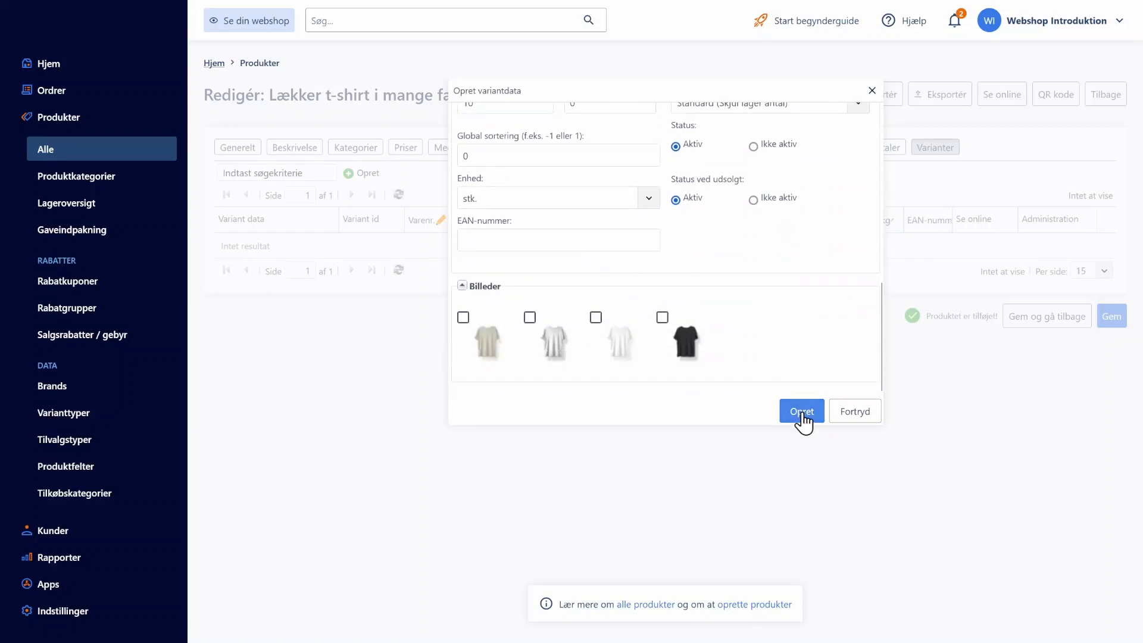
{"action": "left_click", "coordinate": [1105, 405]}
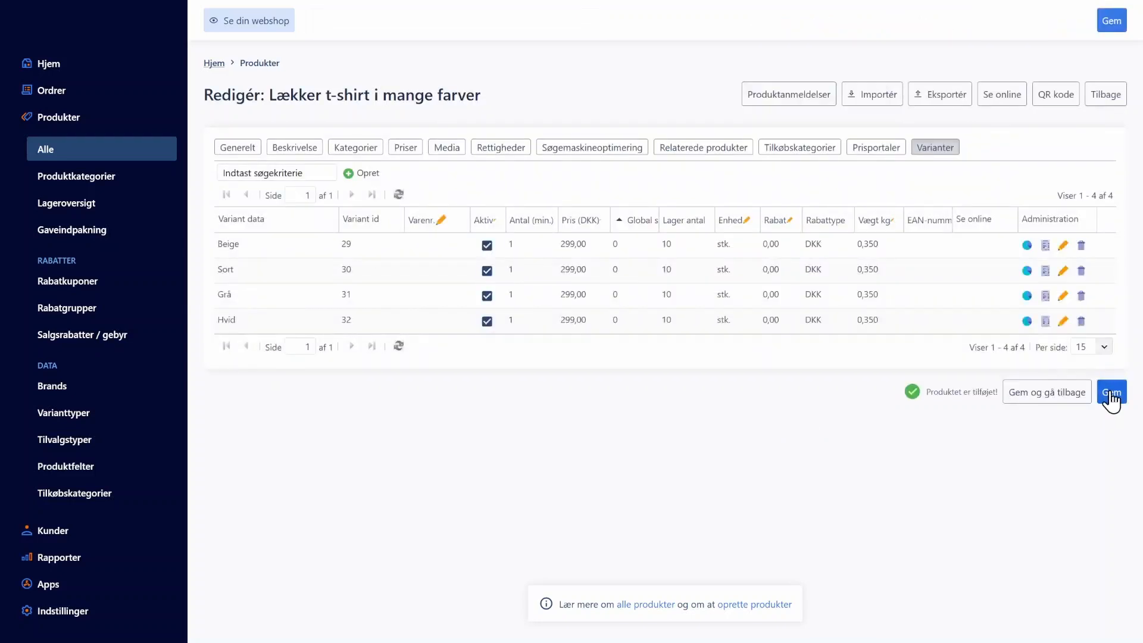
View the product's Danish webshop page, choose Sort, Grå and Hvid in turn under Farve, and check the product images.
{"action": "left_click", "coordinate": [1005, 106]}
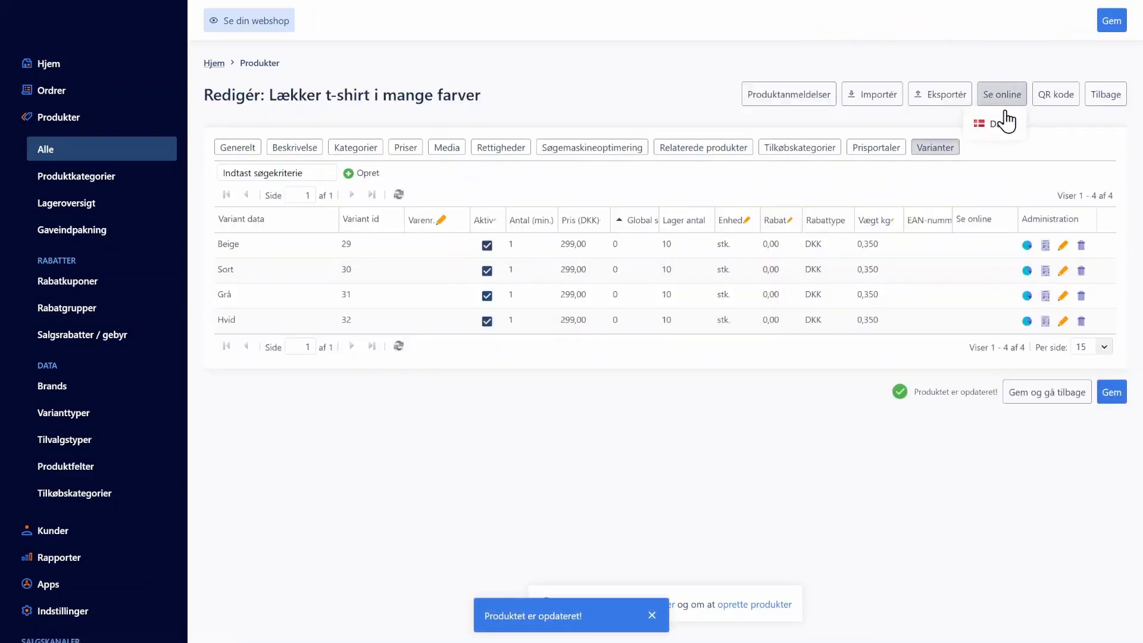
{"action": "left_click", "coordinate": [1006, 122]}
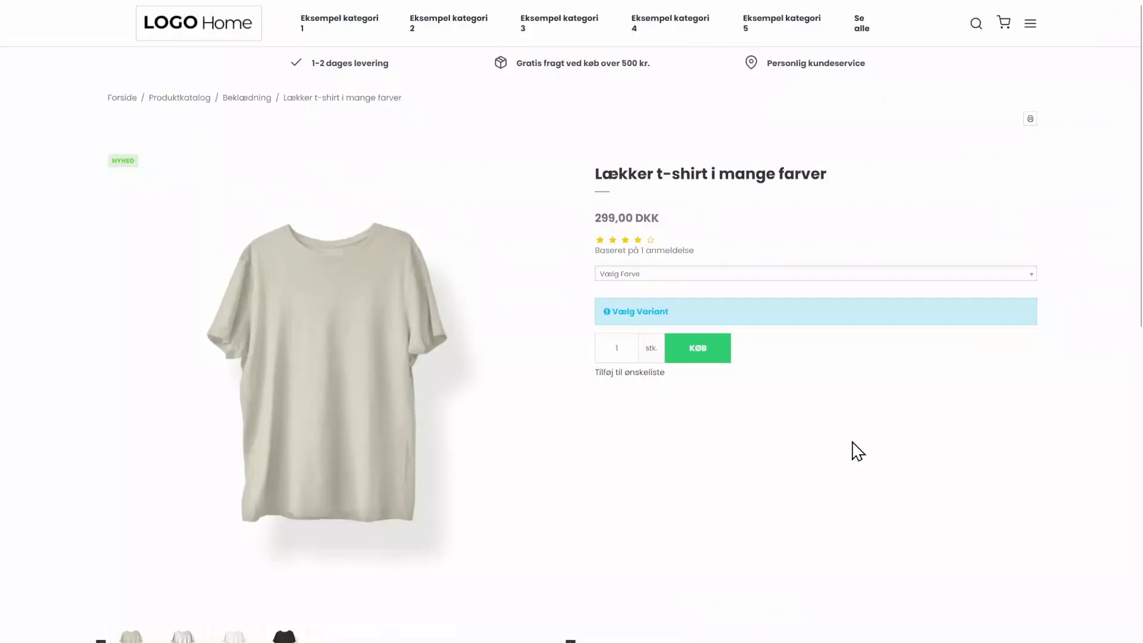
{"action": "left_click", "coordinate": [1030, 275]}
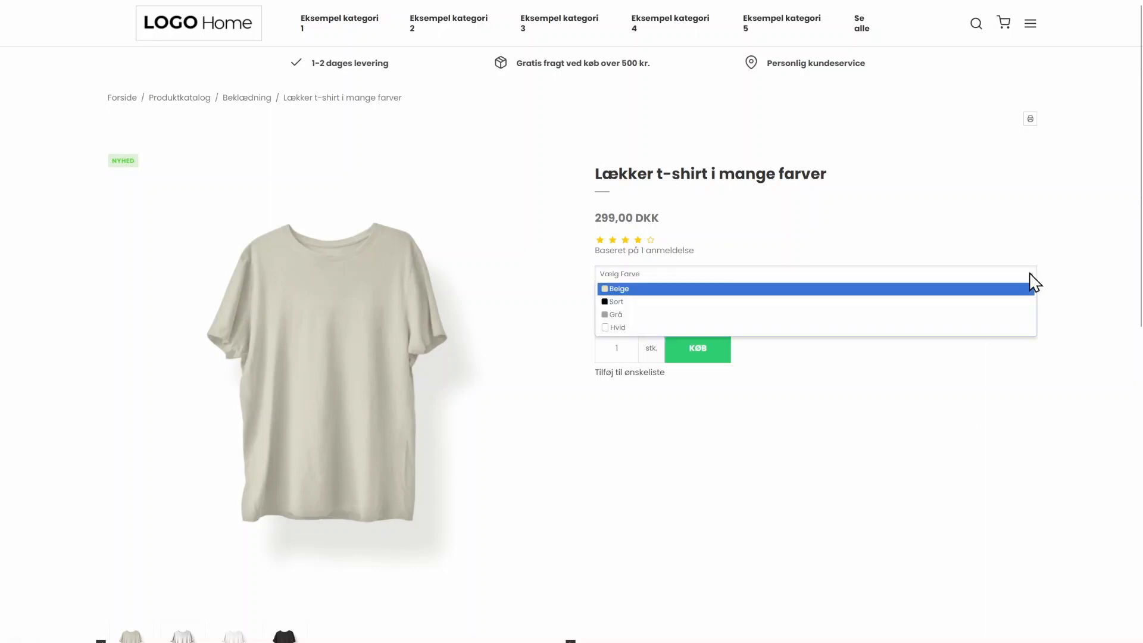
{"action": "left_click", "coordinate": [631, 305]}
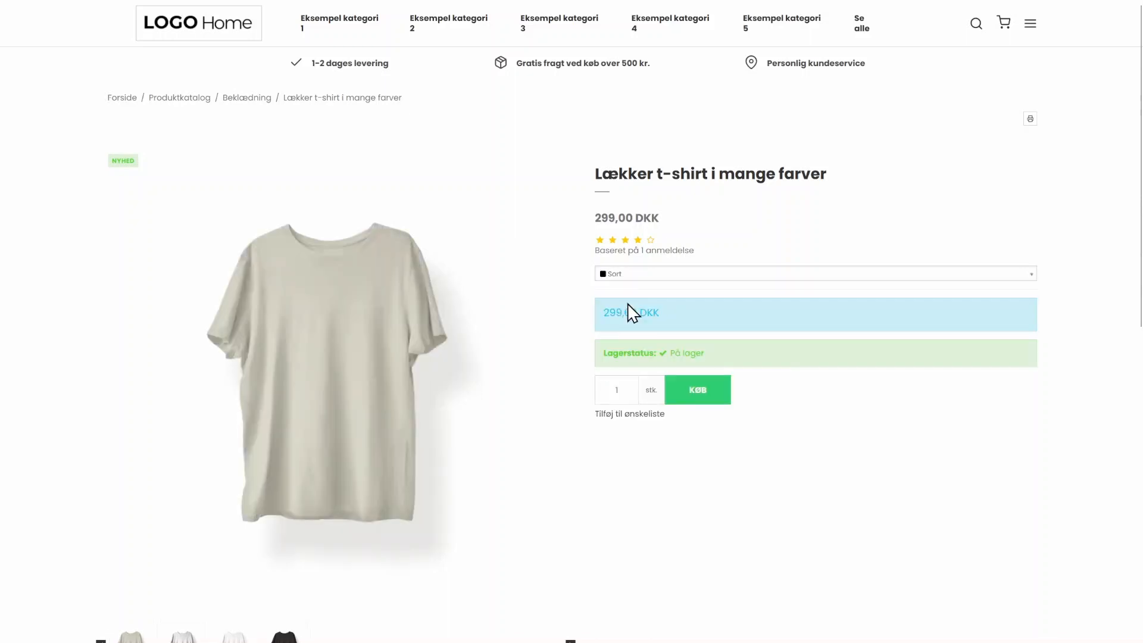
{"action": "left_click", "coordinate": [623, 274]}
{"action": "left_click", "coordinate": [620, 310]}
{"action": "left_click", "coordinate": [626, 276]}
{"action": "left_click", "coordinate": [622, 325]}
{"action": "scroll", "coordinate": [795, 434], "scroll_direction": "down", "scroll_amount": 4}
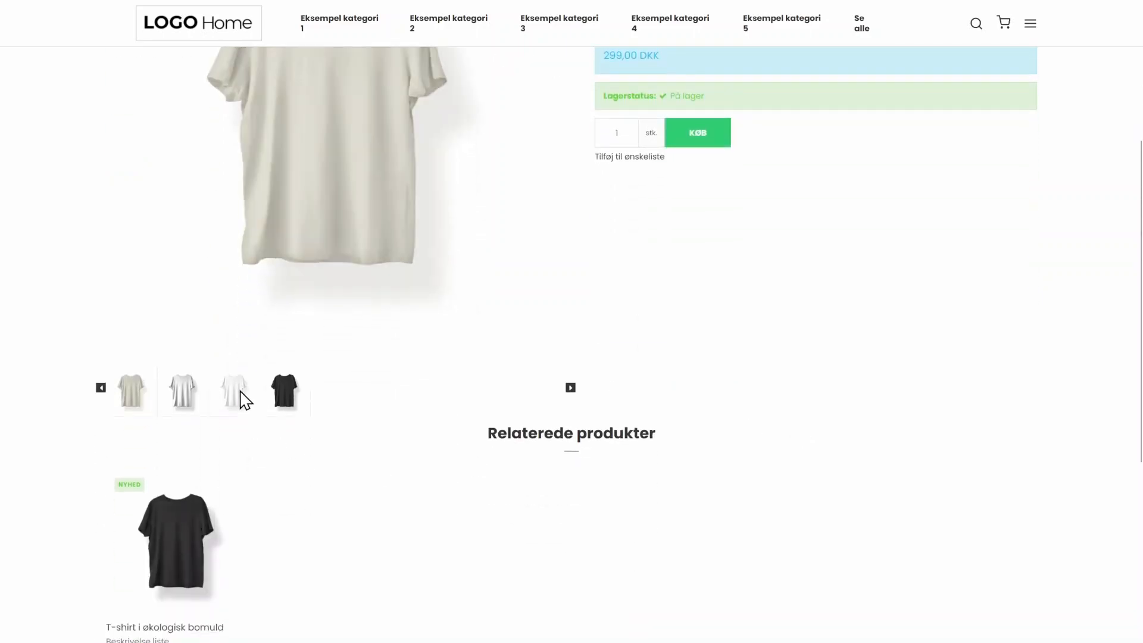
View the white and black T-shirt images in the product gallery and choose Beige as the colour.
{"action": "left_click", "coordinate": [244, 400]}
{"action": "left_click", "coordinate": [284, 391]}
{"action": "scroll", "coordinate": [810, 460], "scroll_direction": "up", "scroll_amount": 1}
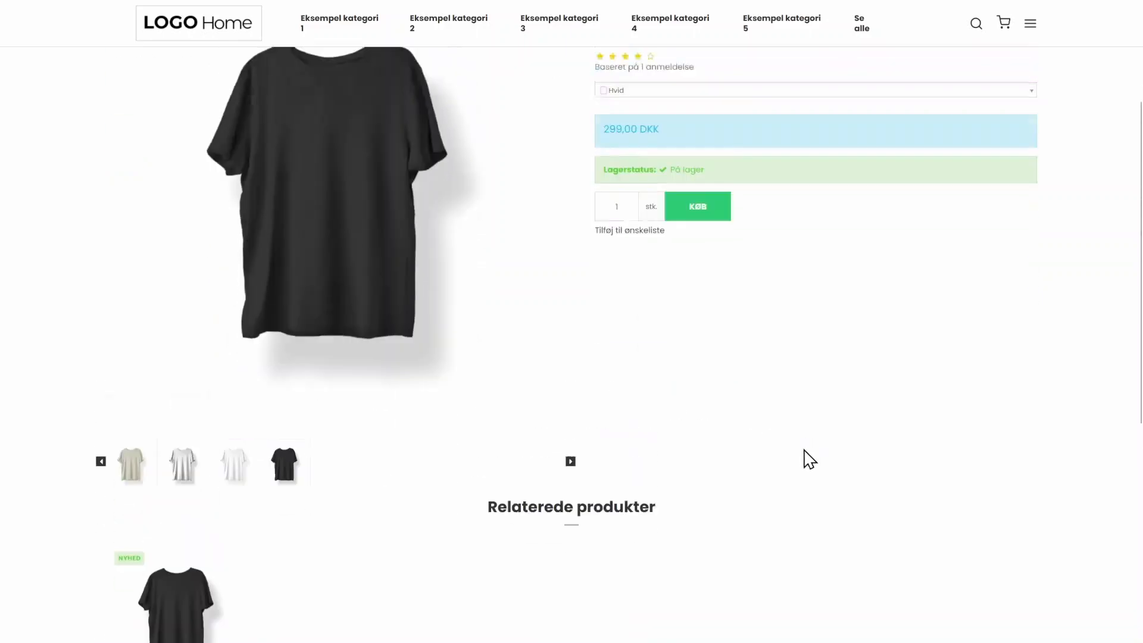
{"action": "scroll", "coordinate": [808, 459], "scroll_direction": "up", "scroll_amount": 3}
{"action": "left_click", "coordinate": [630, 275]}
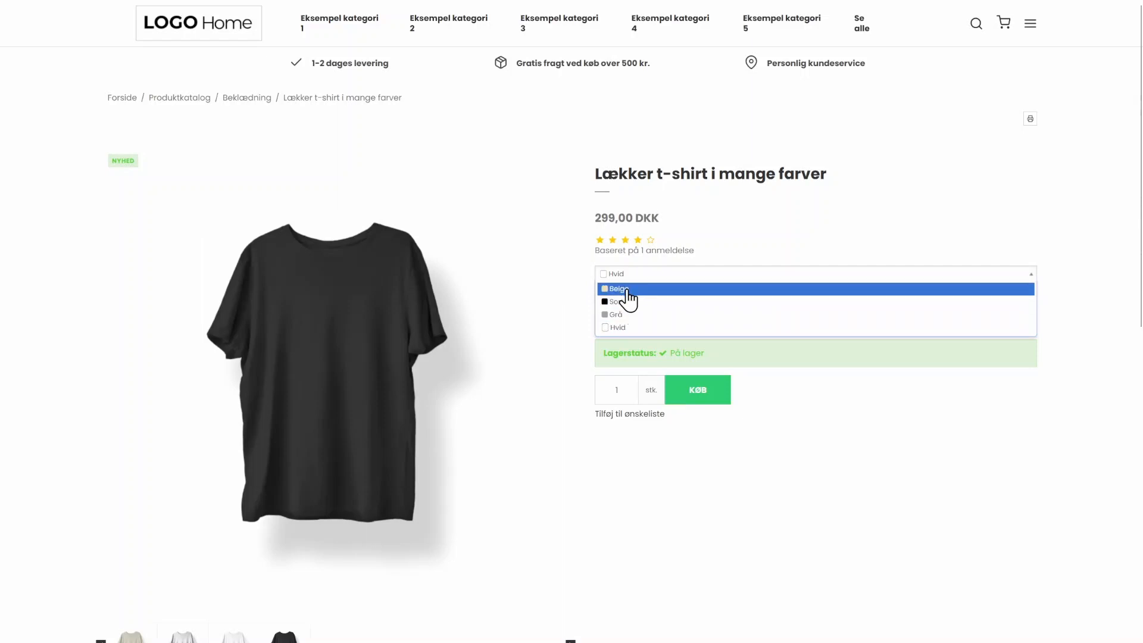
{"action": "left_click", "coordinate": [620, 288]}
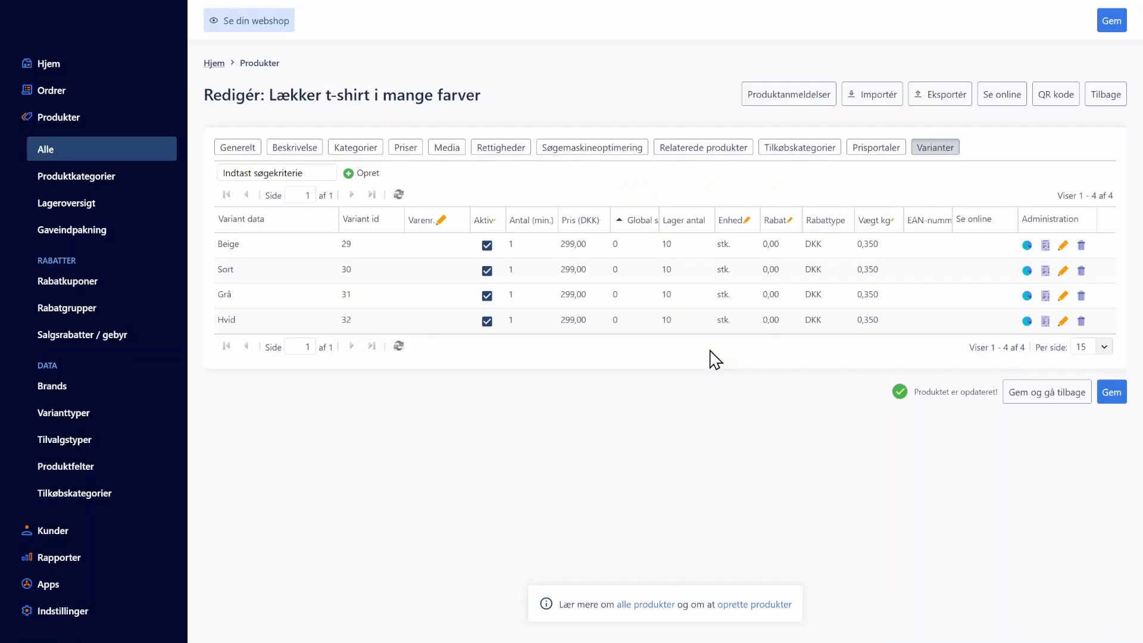
Assign the beige T-shirt image to the Beige variant and save the variant.
{"action": "left_click", "coordinate": [1062, 247]}
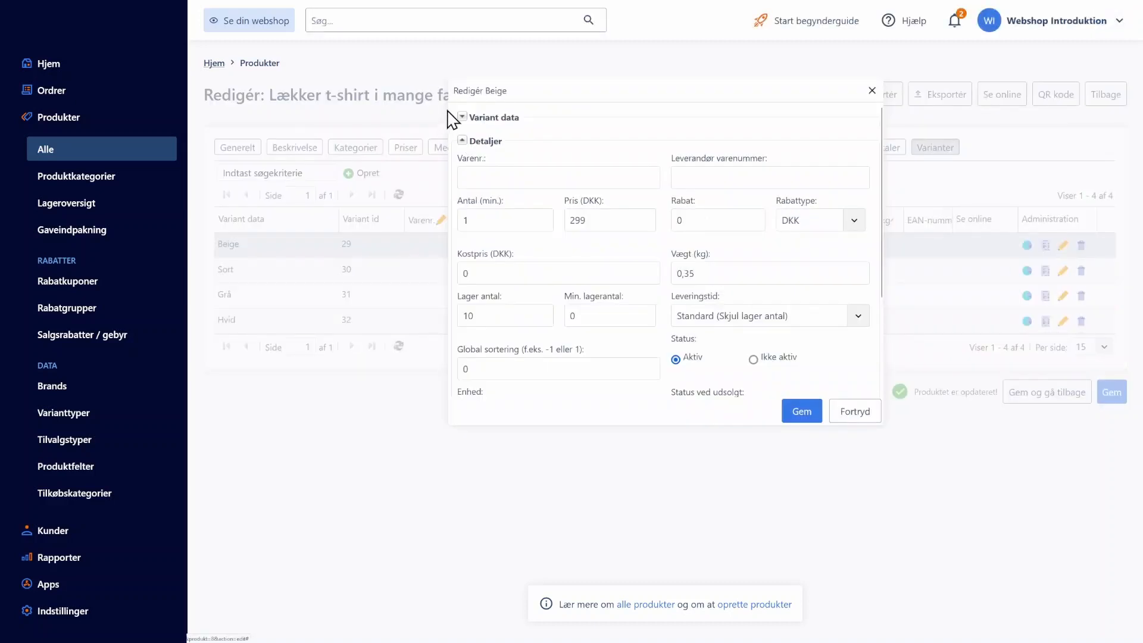
{"action": "scroll", "coordinate": [590, 246], "scroll_direction": "down", "scroll_amount": 2}
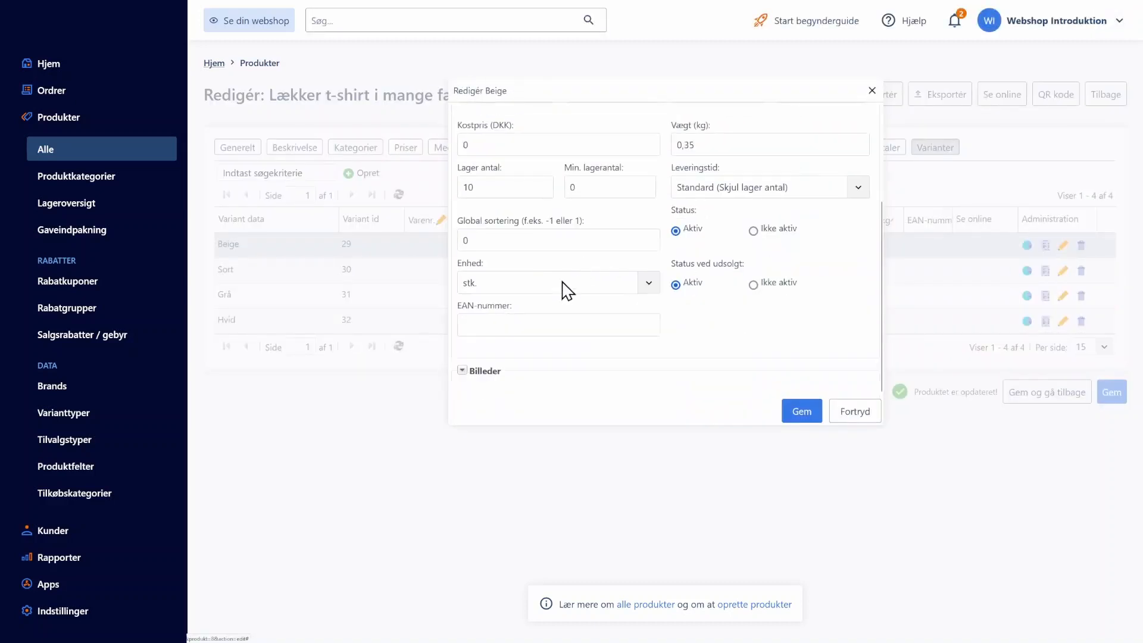
{"action": "left_click", "coordinate": [464, 371]}
{"action": "scroll", "coordinate": [553, 345], "scroll_direction": "down", "scroll_amount": 1}
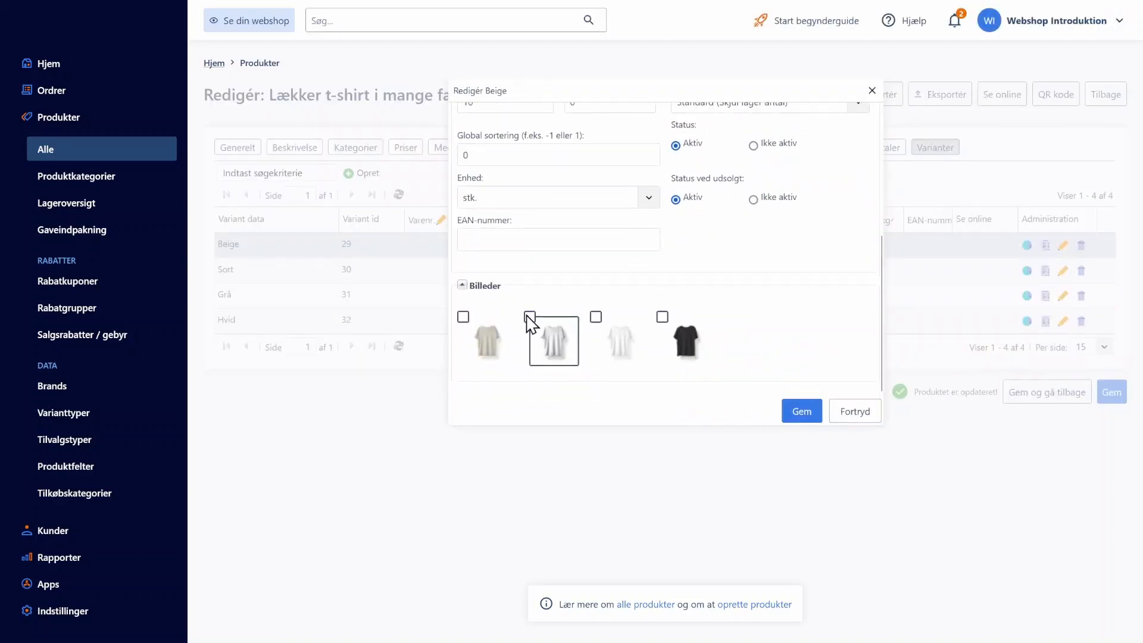
{"action": "left_click", "coordinate": [463, 316]}
{"action": "left_click", "coordinate": [809, 415]}
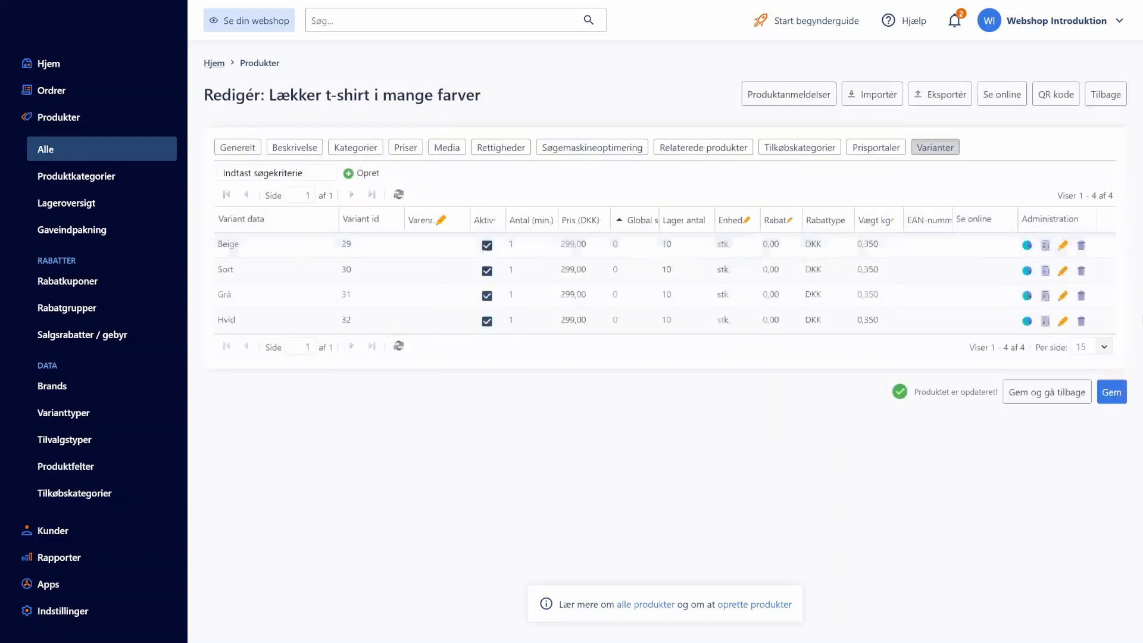
Assign the black T-shirt image to the Sort variant and save the variant.
{"action": "left_click", "coordinate": [1062, 272]}
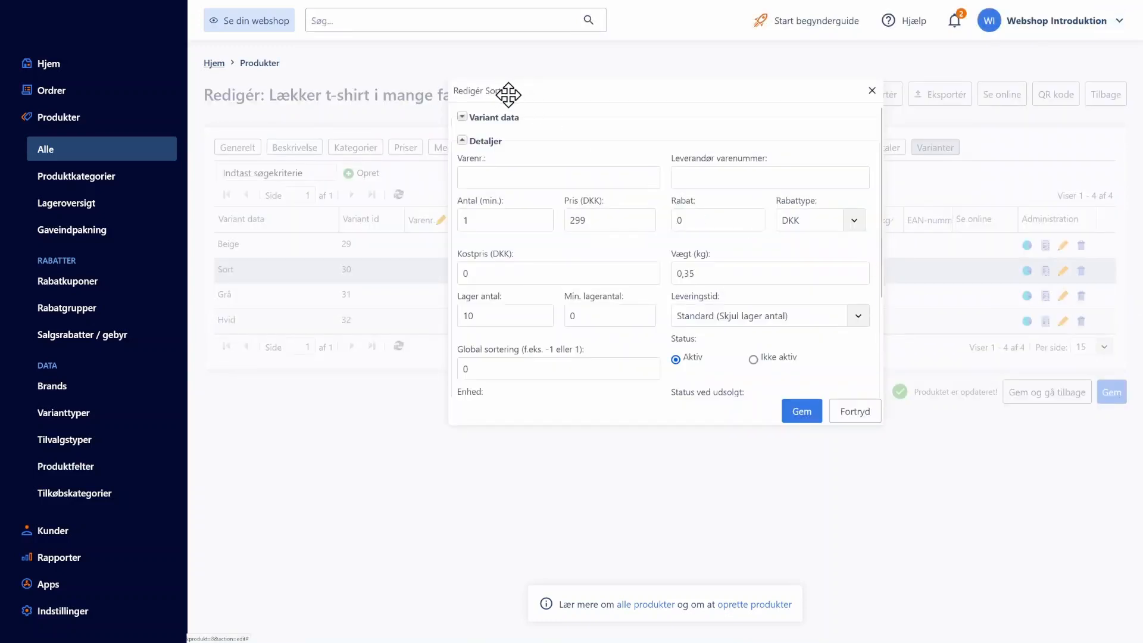
{"action": "scroll", "coordinate": [601, 294], "scroll_direction": "down", "scroll_amount": 2}
{"action": "left_click", "coordinate": [464, 371]}
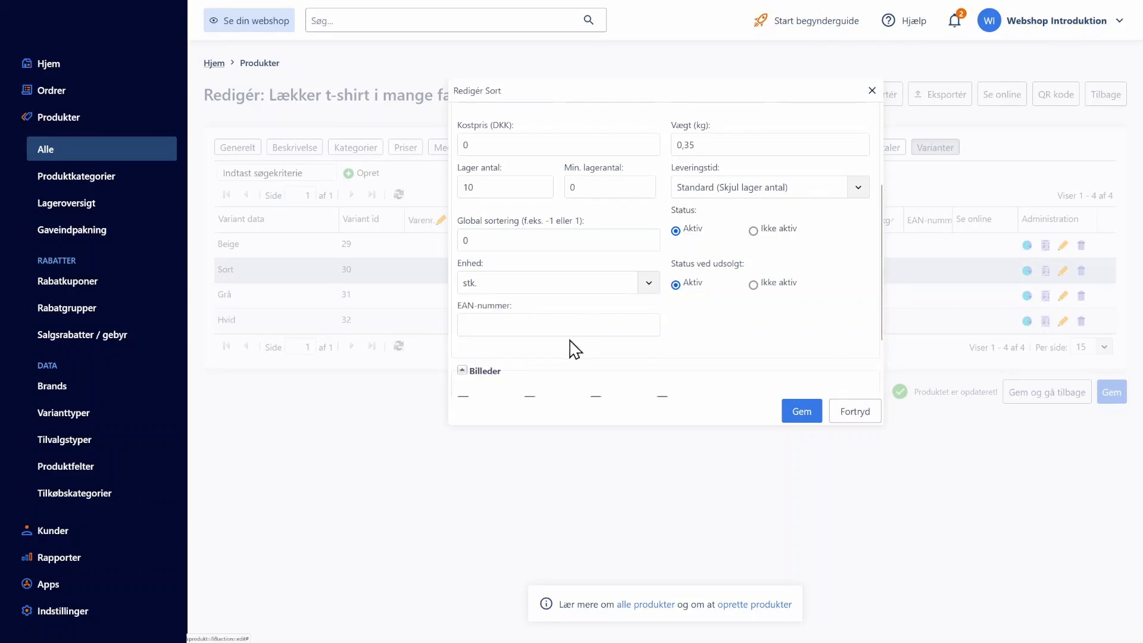
{"action": "scroll", "coordinate": [594, 344], "scroll_direction": "down", "scroll_amount": 1}
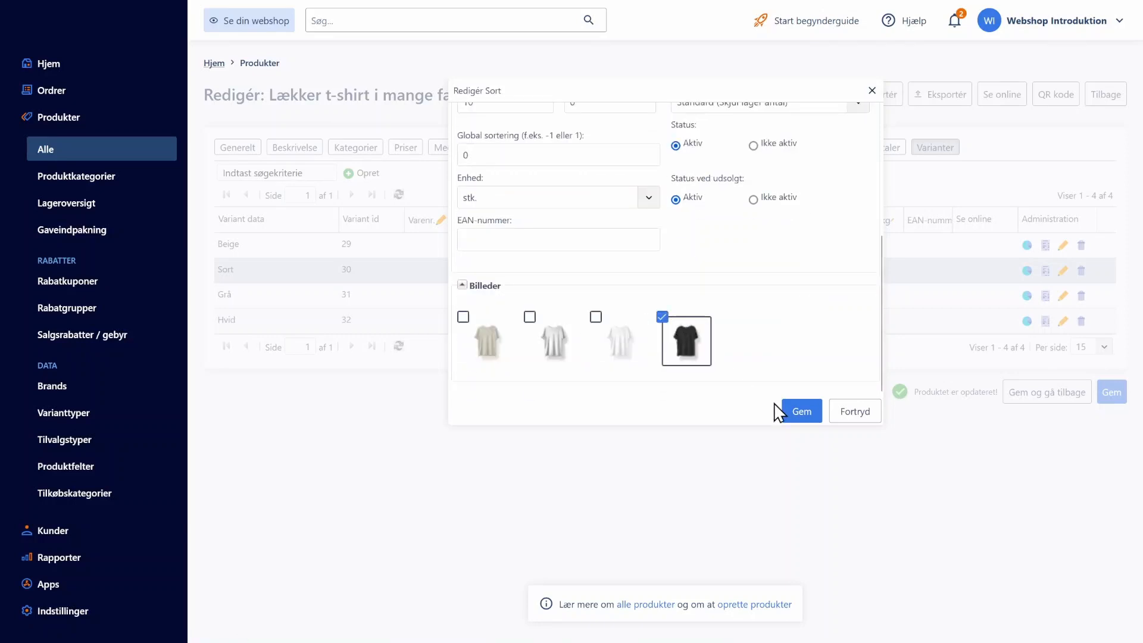
{"action": "left_click", "coordinate": [798, 411]}
Assign the grey T-shirt image to the Grå variant and save the variant.
{"action": "left_click", "coordinate": [1063, 296]}
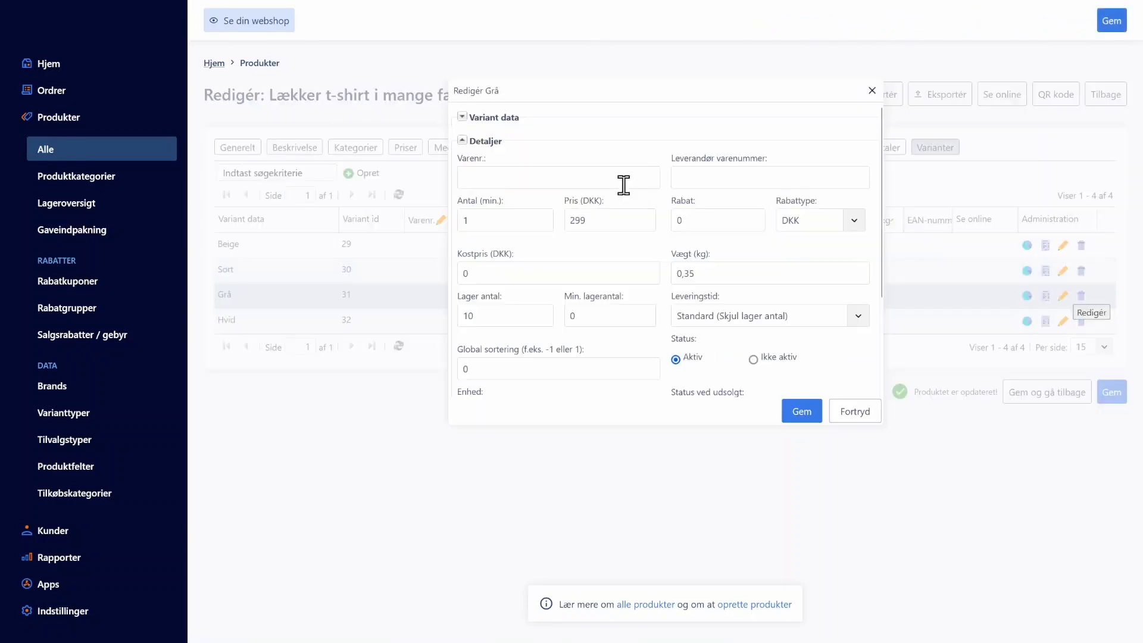
{"action": "scroll", "coordinate": [554, 174], "scroll_direction": "down", "scroll_amount": 2}
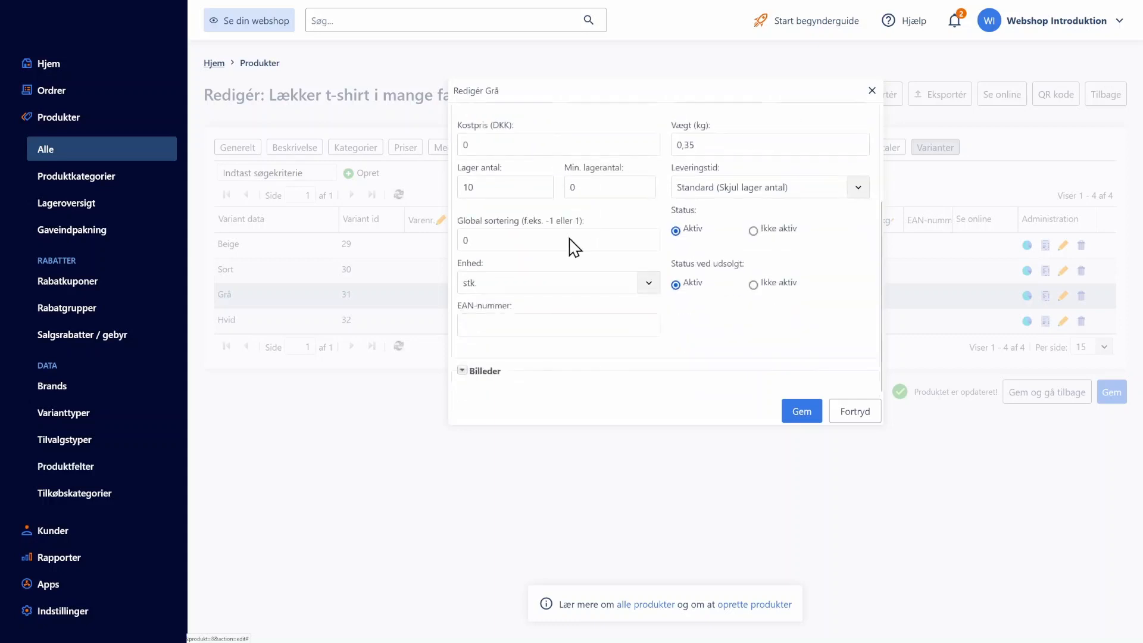
{"action": "left_click", "coordinate": [461, 371]}
{"action": "scroll", "coordinate": [595, 351], "scroll_direction": "down", "scroll_amount": 2}
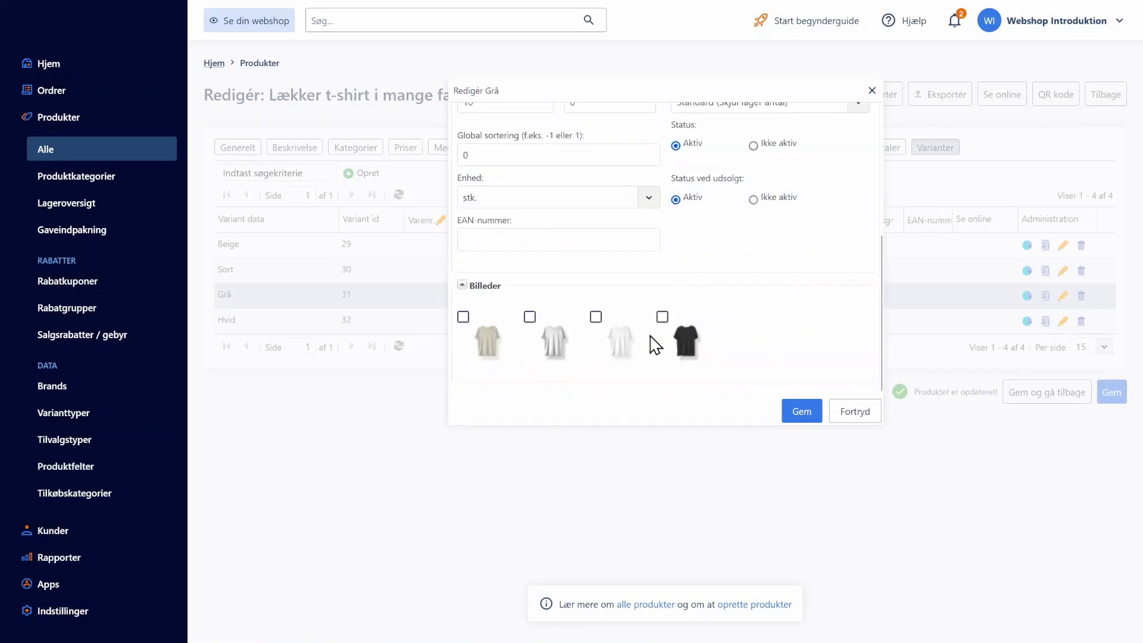
{"action": "left_click", "coordinate": [531, 320]}
{"action": "left_click", "coordinate": [801, 417]}
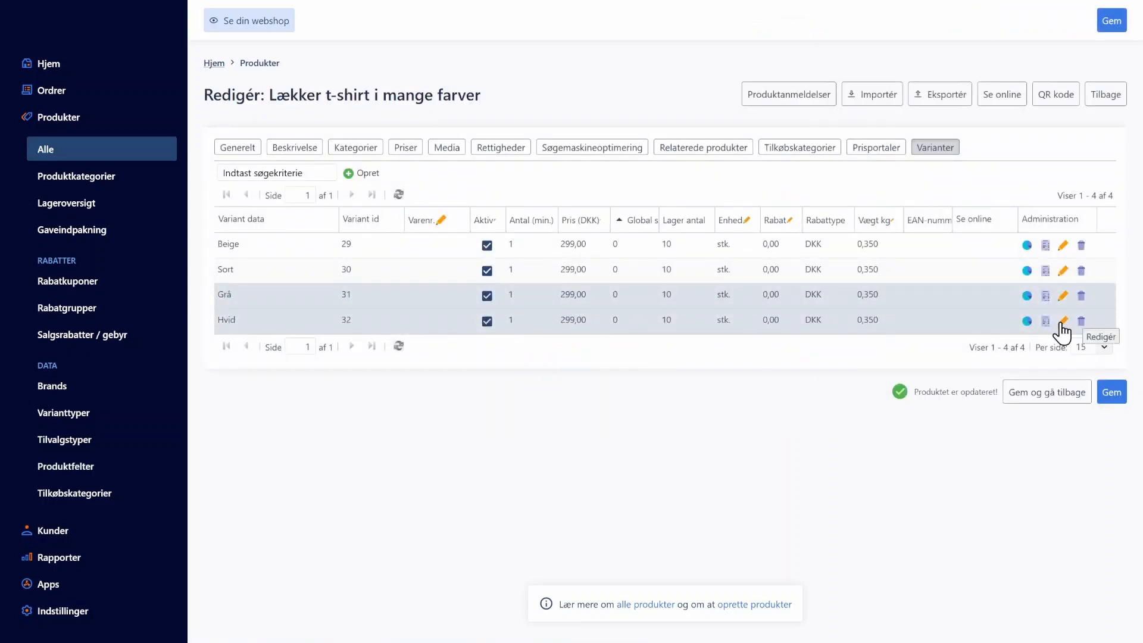
Assign the white T-shirt image to the Hvid variant and save the variant.
{"action": "left_click", "coordinate": [1062, 321]}
{"action": "scroll", "coordinate": [555, 273], "scroll_direction": "down", "scroll_amount": 2}
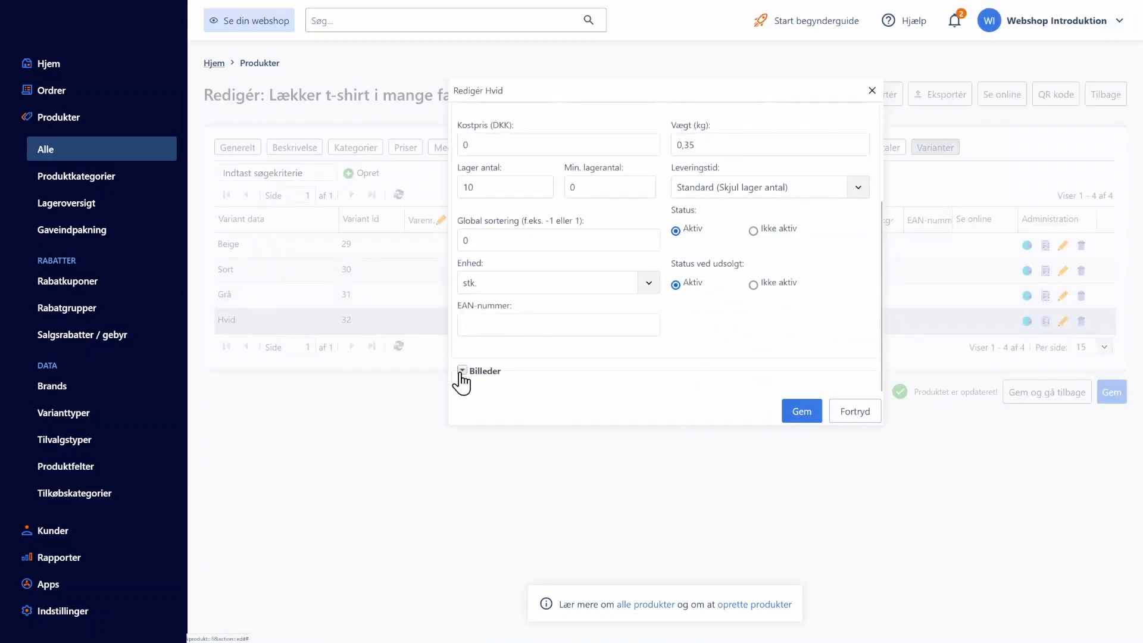
{"action": "left_click", "coordinate": [462, 370]}
{"action": "scroll", "coordinate": [595, 357], "scroll_direction": "down", "scroll_amount": 2}
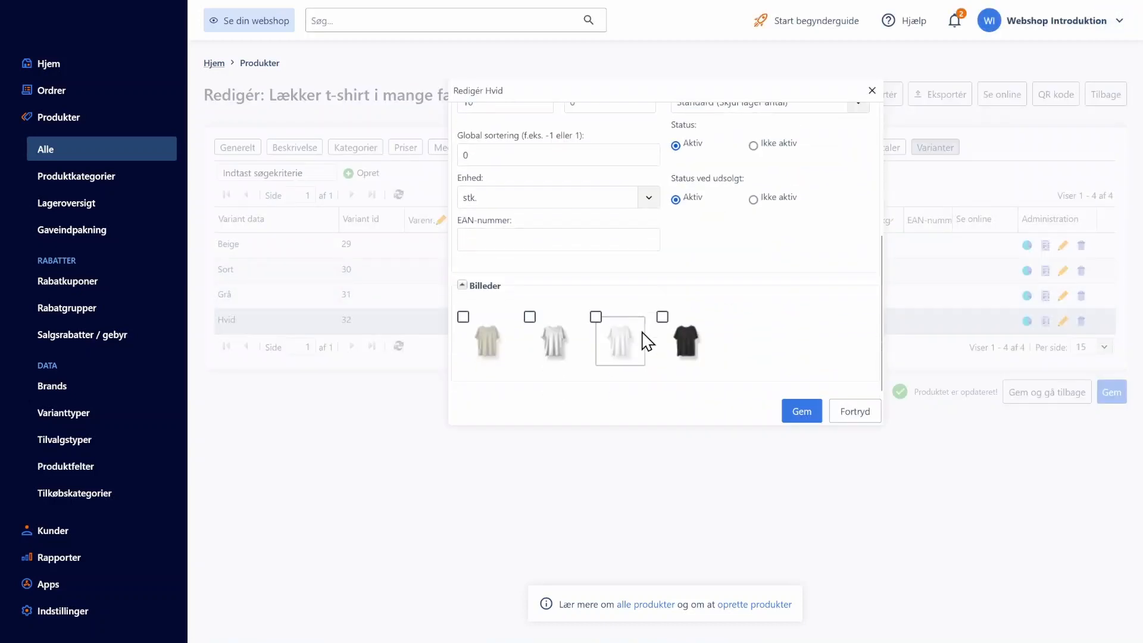
{"action": "left_click", "coordinate": [594, 318]}
{"action": "left_click", "coordinate": [802, 411]}
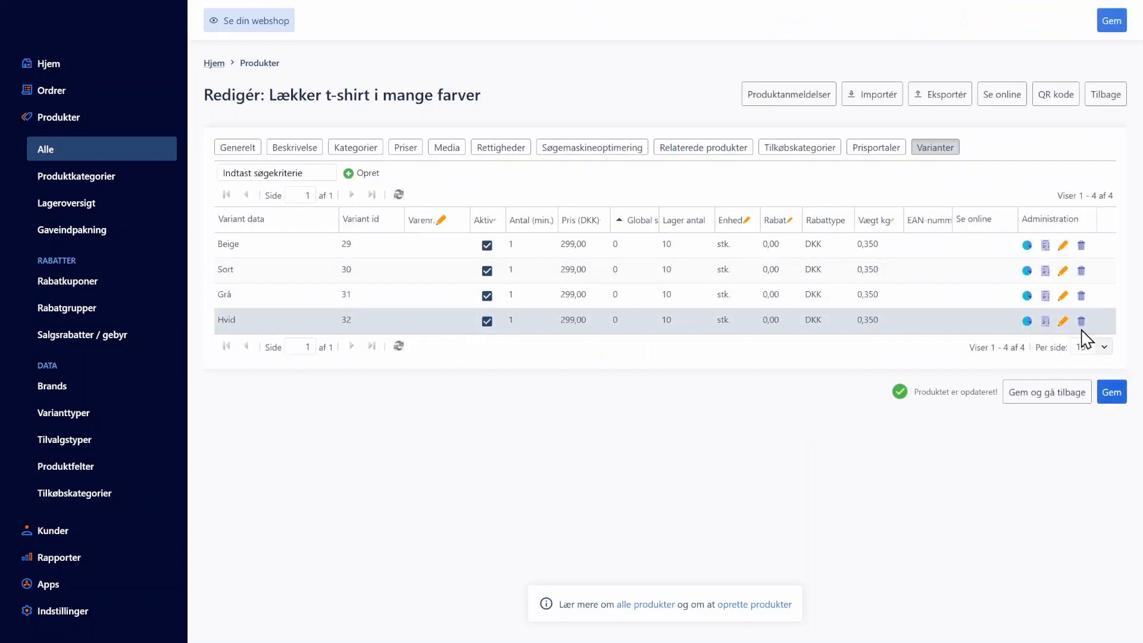
Reopen the product's Danish webshop page and check the image shown for Sort, Grå and Hvid in turn.
{"action": "left_click", "coordinate": [1000, 102]}
{"action": "left_click", "coordinate": [994, 124]}
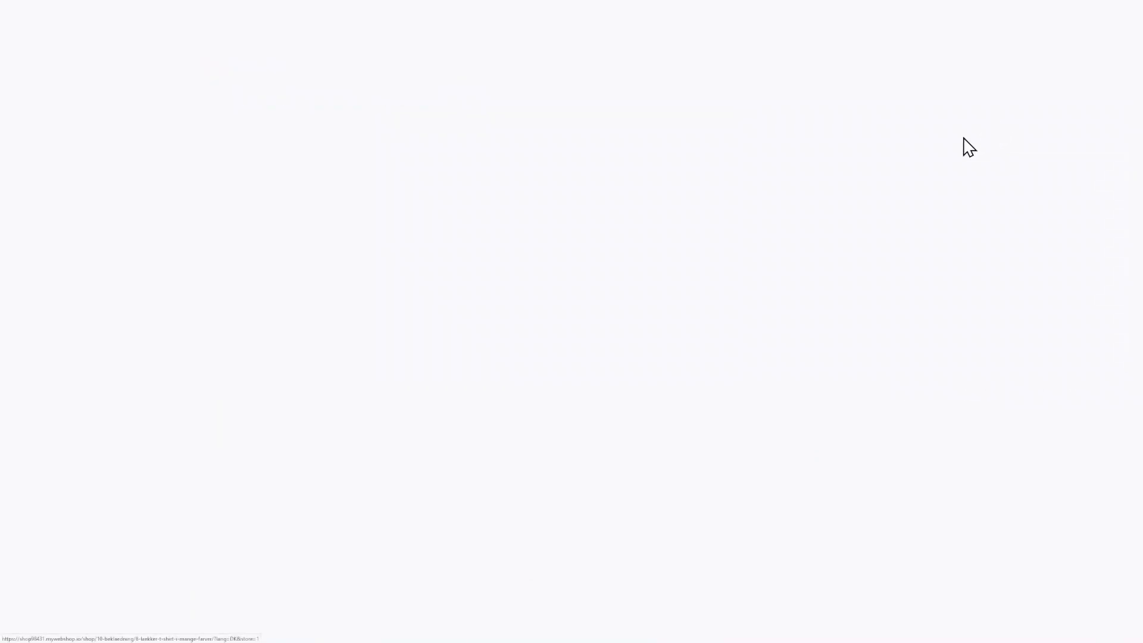
{"action": "left_click", "coordinate": [692, 273]}
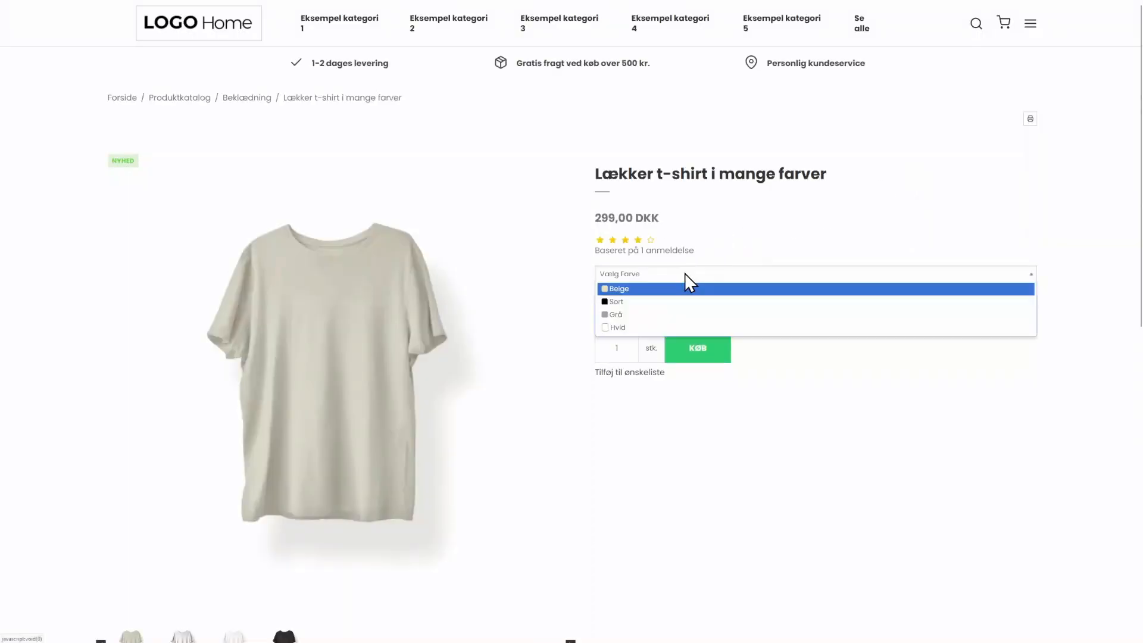
{"action": "left_click", "coordinate": [649, 301]}
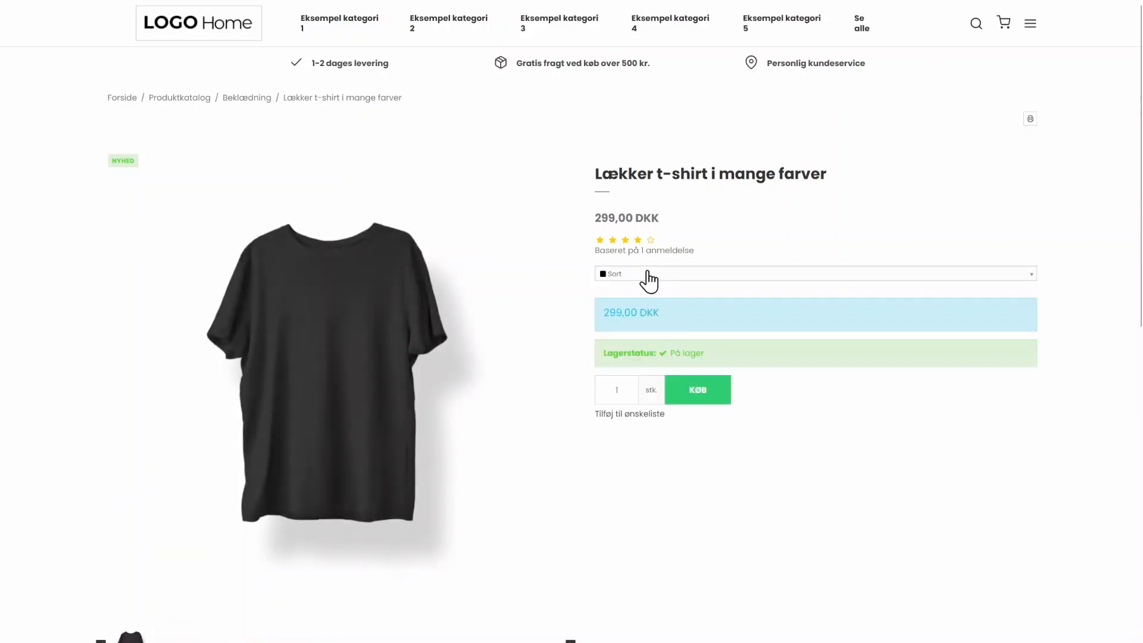
{"action": "left_click", "coordinate": [647, 274]}
{"action": "left_click", "coordinate": [645, 314]}
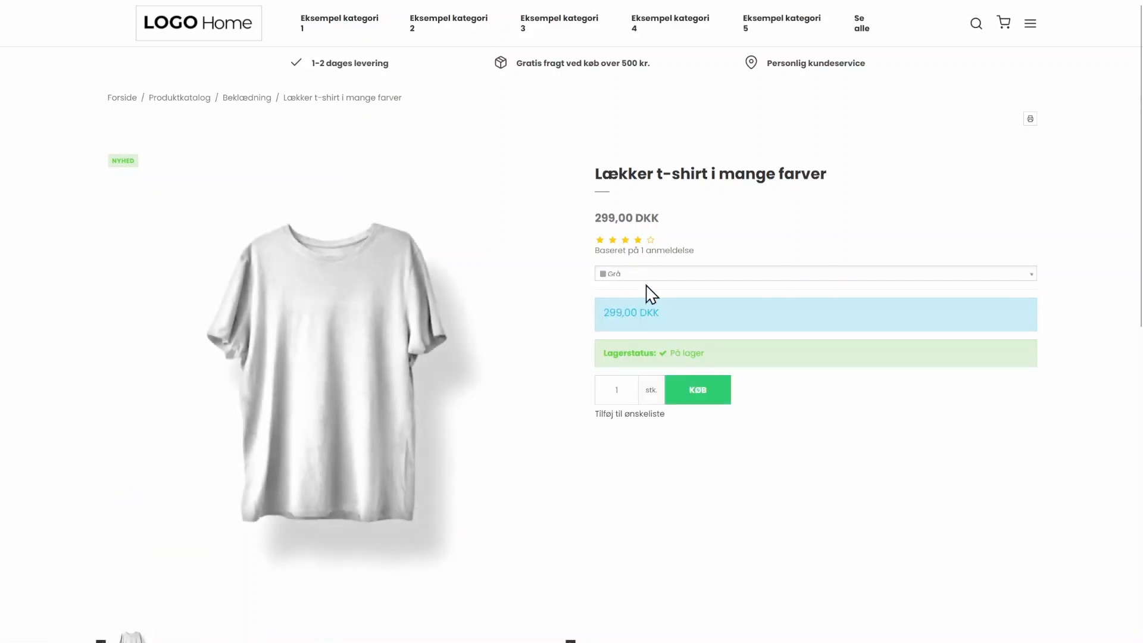
{"action": "left_click", "coordinate": [646, 274]}
{"action": "left_click", "coordinate": [636, 328]}
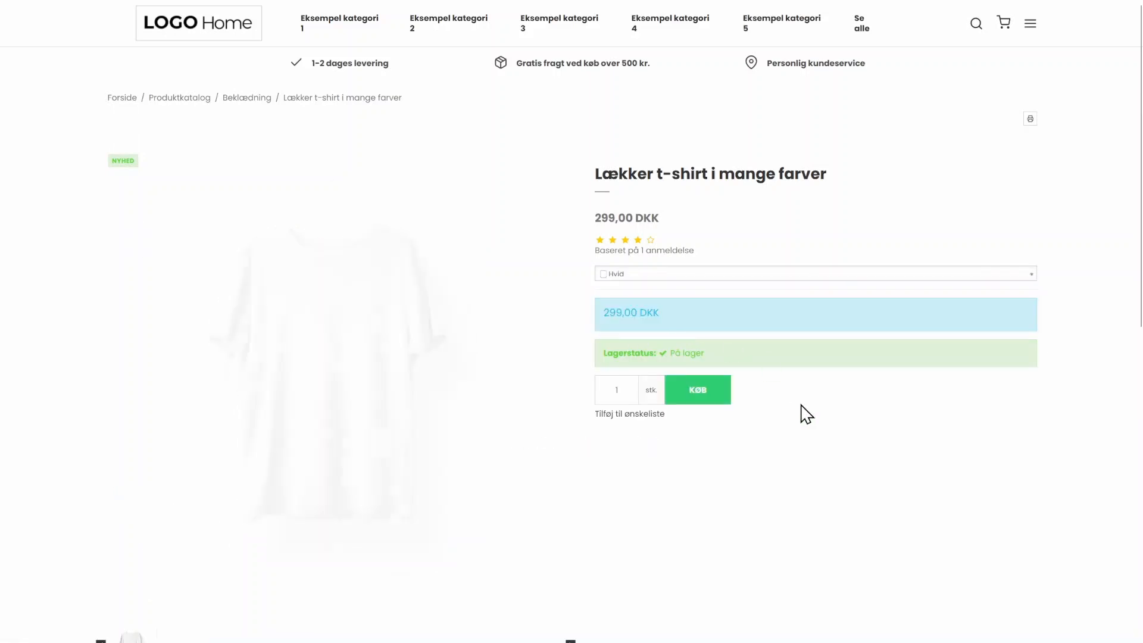
{"action": "scroll", "coordinate": [804, 405], "scroll_direction": "down", "scroll_amount": 3}
{"action": "scroll", "coordinate": [804, 404], "scroll_direction": "down", "scroll_amount": 3}
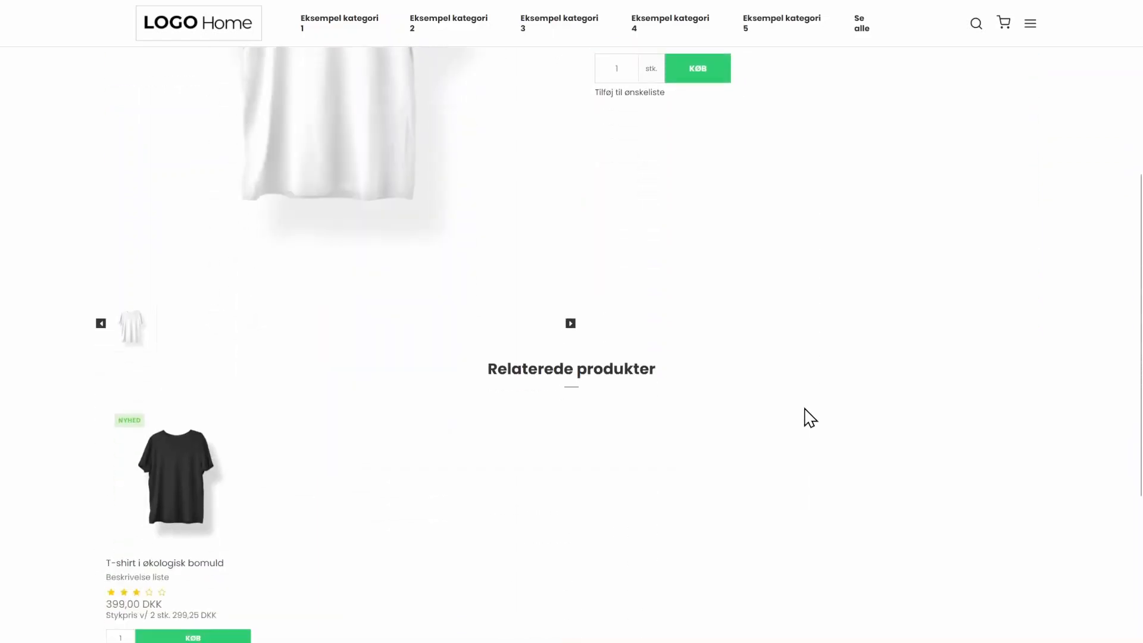
{"action": "scroll", "coordinate": [806, 411], "scroll_direction": "up", "scroll_amount": 5}
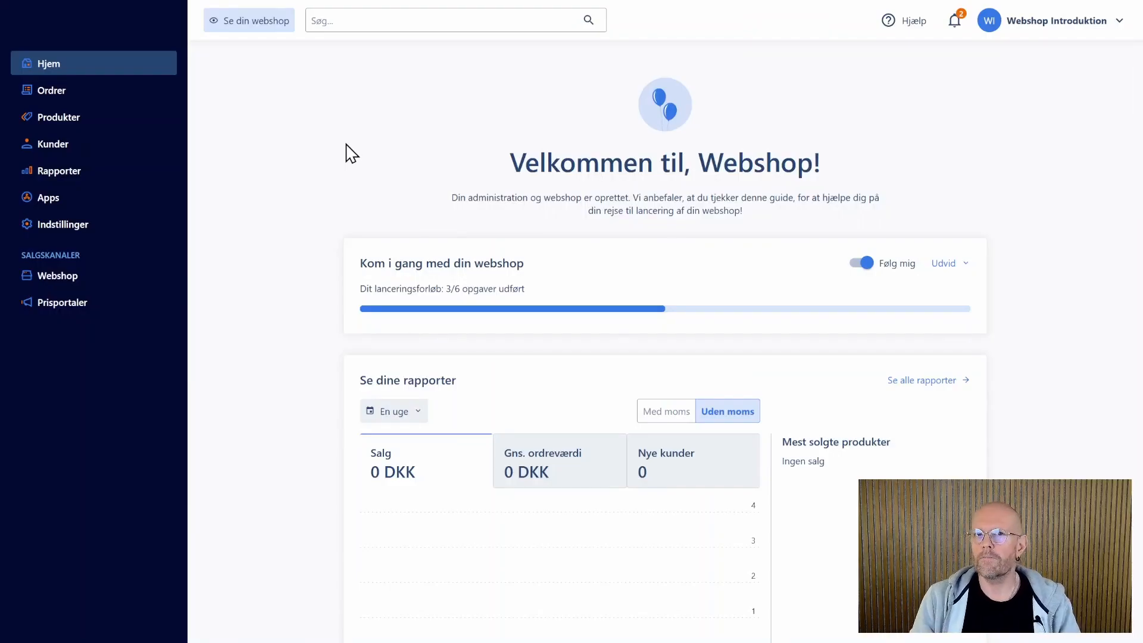
Open the GLS Pakkeshop shipping method in the Fragt settings and review its Priser, Tilgængelighed and Generelt details.
{"action": "left_click", "coordinate": [108, 229]}
{"action": "left_click", "coordinate": [417, 331]}
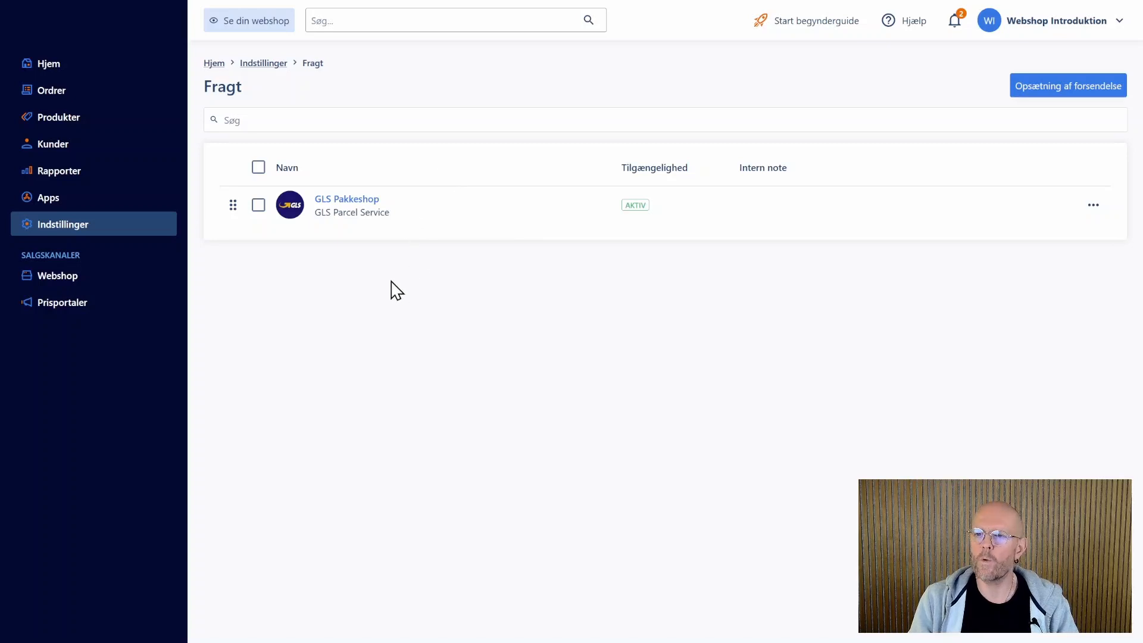
{"action": "left_click", "coordinate": [348, 203]}
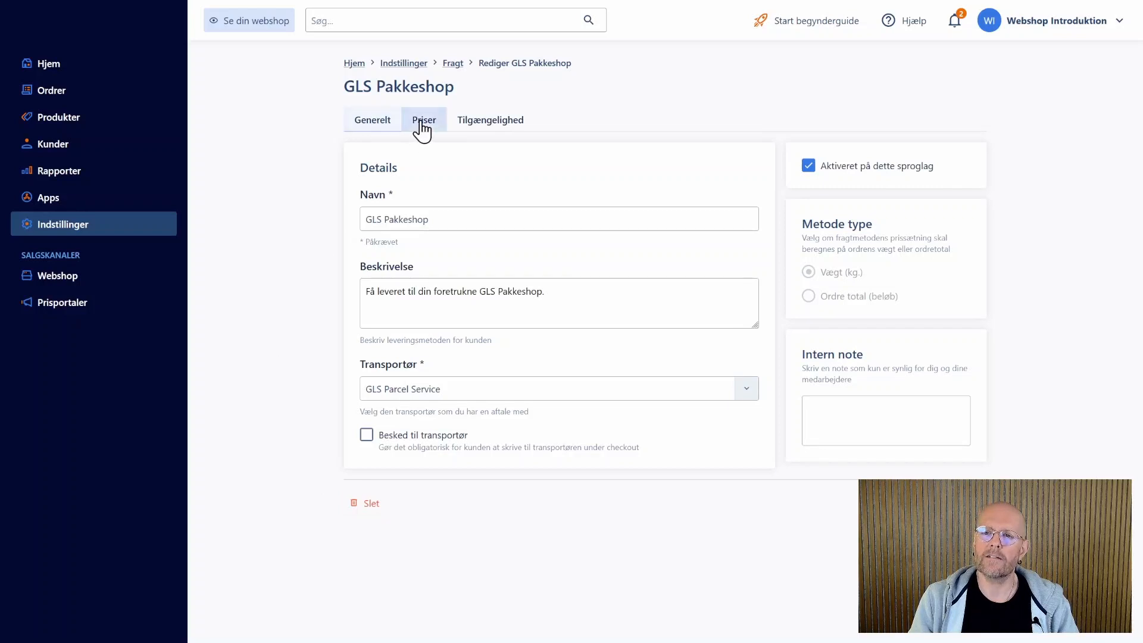
{"action": "left_click", "coordinate": [422, 126]}
{"action": "left_click", "coordinate": [475, 128]}
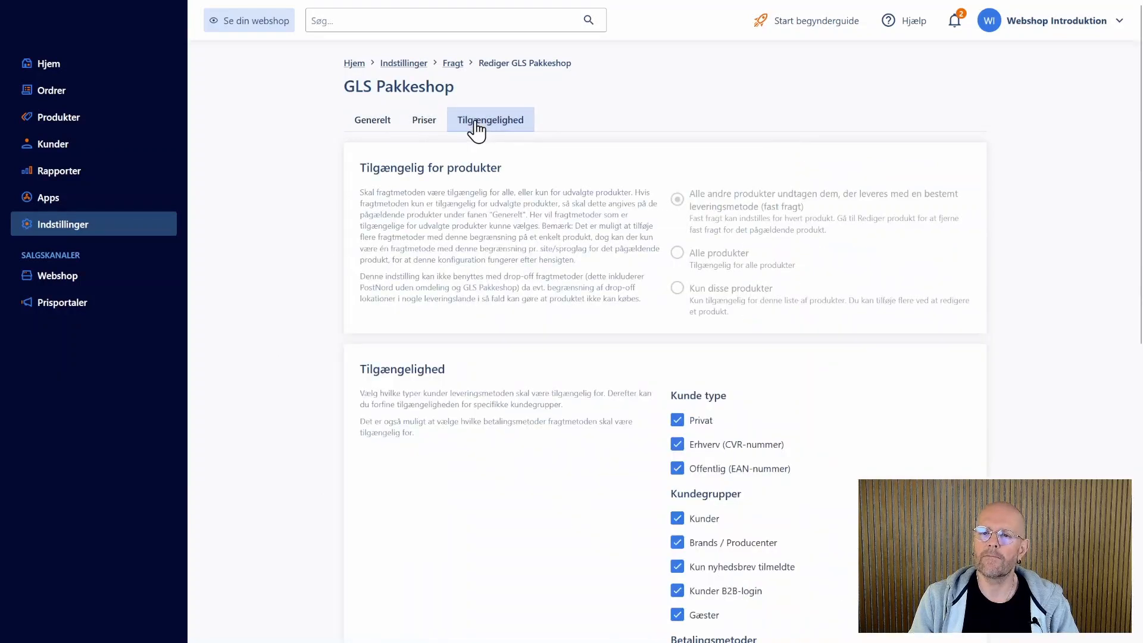
{"action": "left_click", "coordinate": [373, 128]}
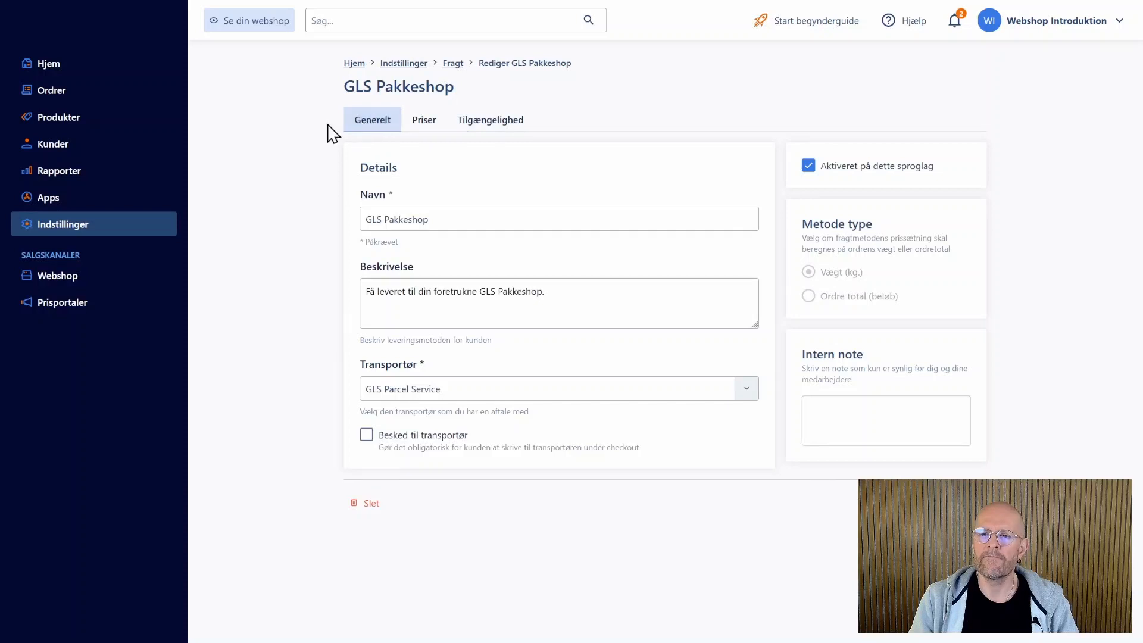
{"action": "left_click_drag", "start_coordinate": [467, 219], "coordinate": [333, 218]}
{"action": "left_click", "coordinate": [477, 317]}
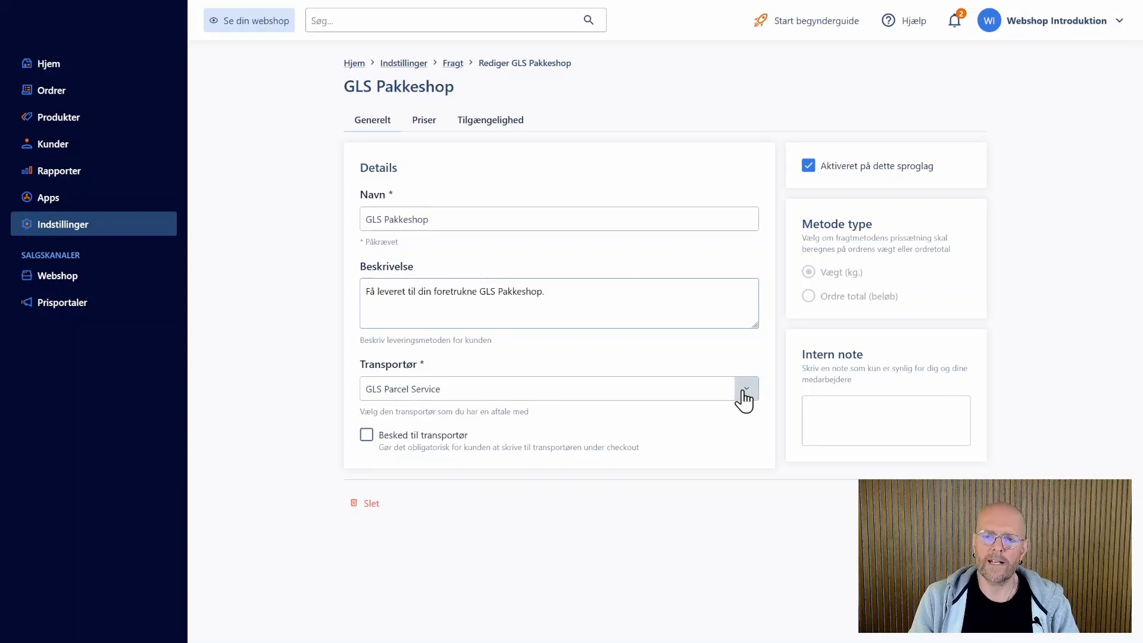
Try Normal as the Transportør of GLS Pakkeshop and set it back to GLS Parcel Service.
{"action": "left_click", "coordinate": [744, 396]}
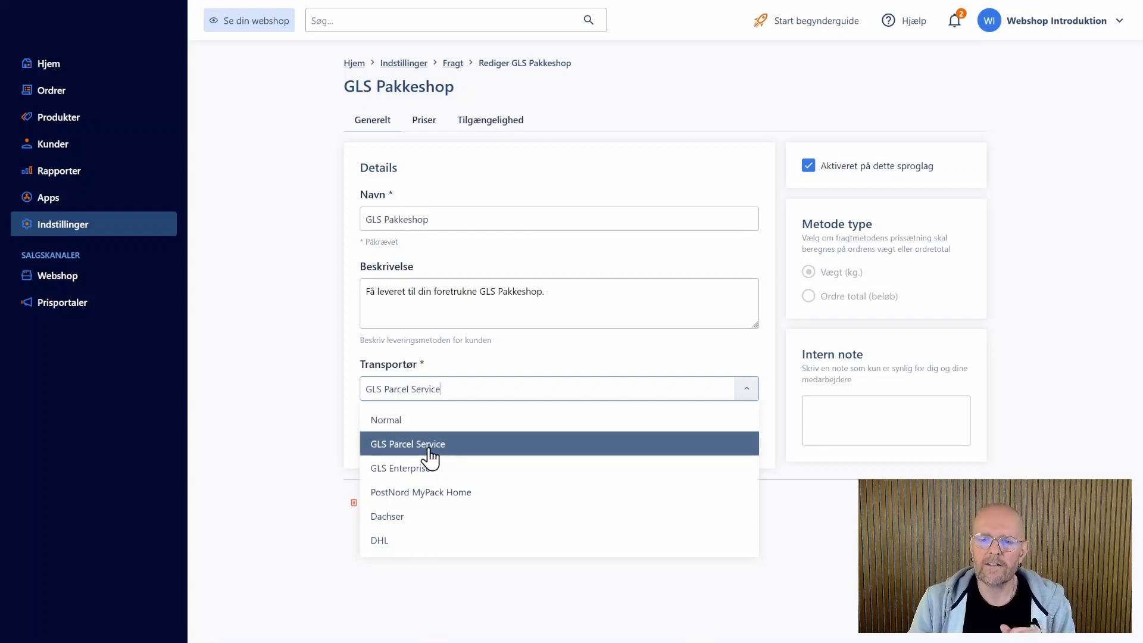
{"action": "left_click", "coordinate": [435, 421]}
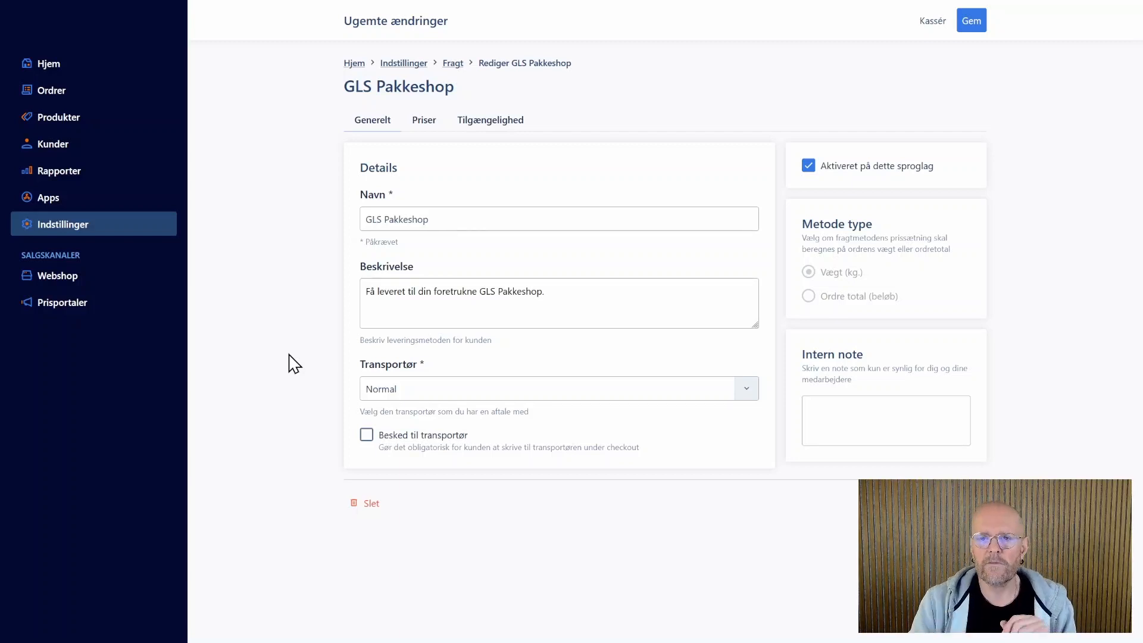
{"action": "left_click", "coordinate": [746, 390]}
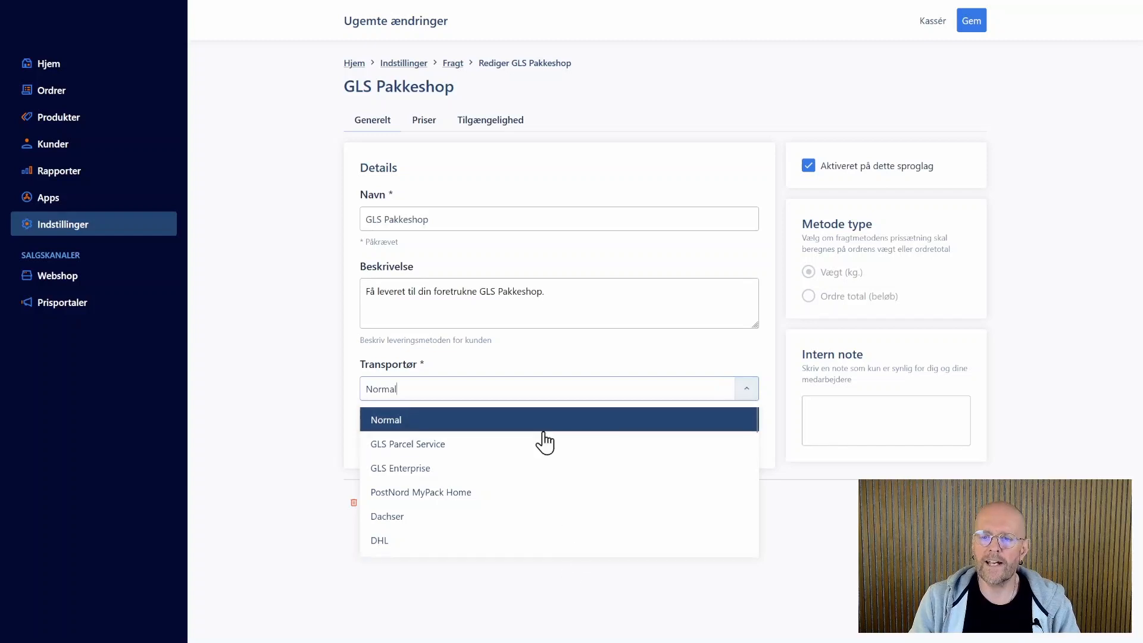
{"action": "left_click", "coordinate": [413, 446]}
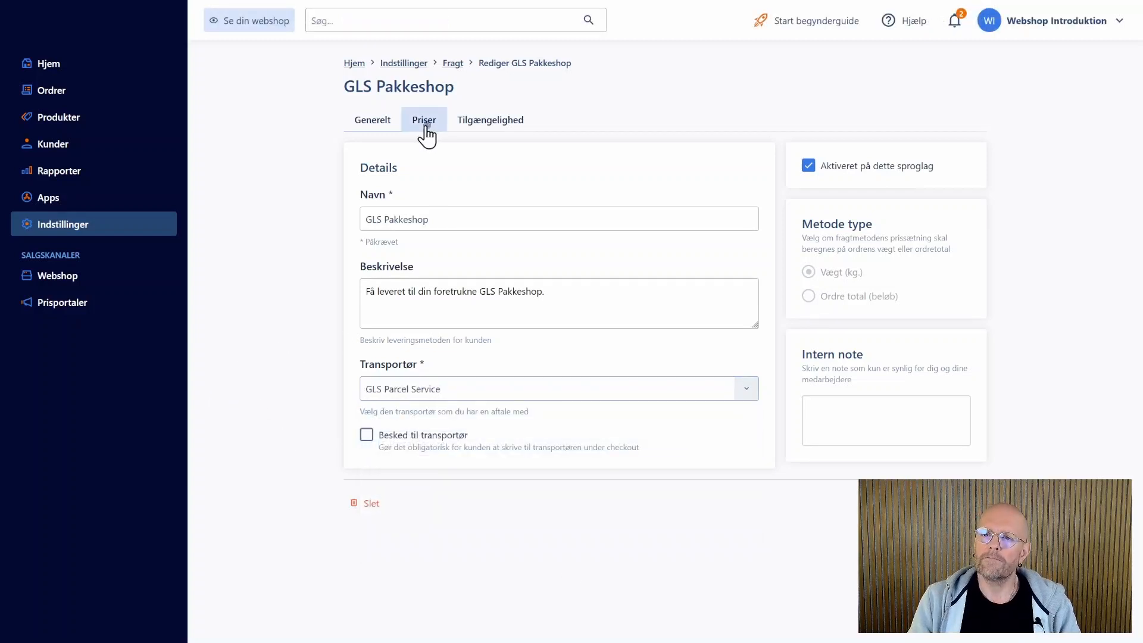
Activate Gratis fragt for the GLS Pakkeshop shipping method with a Købsgrænse of 499,99 DKK.
{"action": "left_click", "coordinate": [425, 122]}
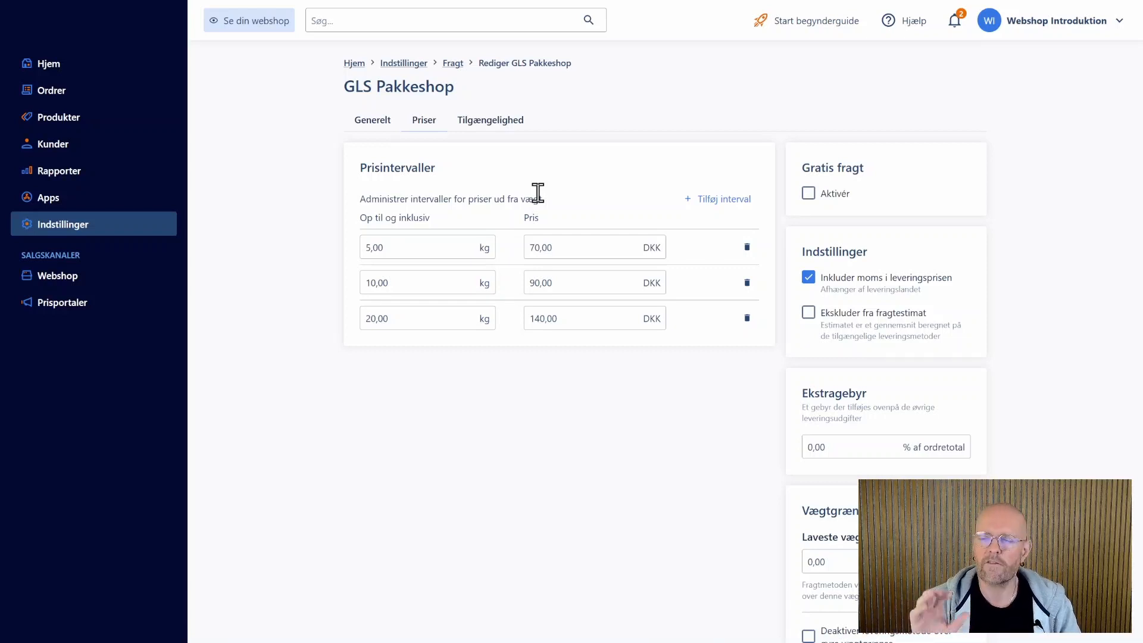
{"action": "left_click", "coordinate": [808, 194]}
{"action": "double_click", "coordinate": [821, 244]}
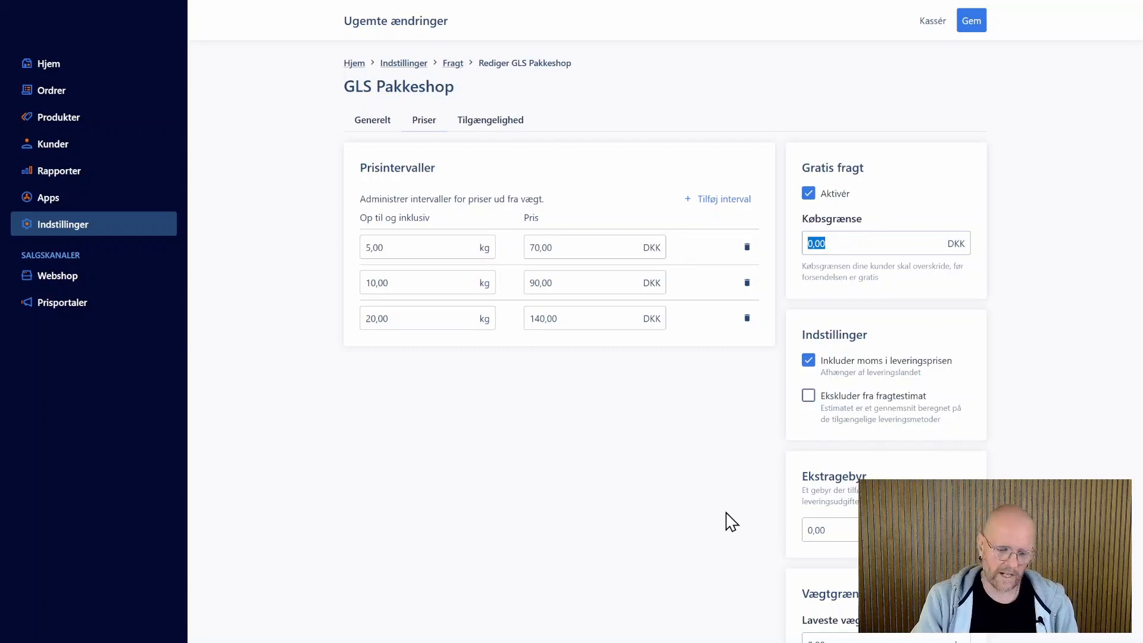
{"action": "type", "text": "499,99"}
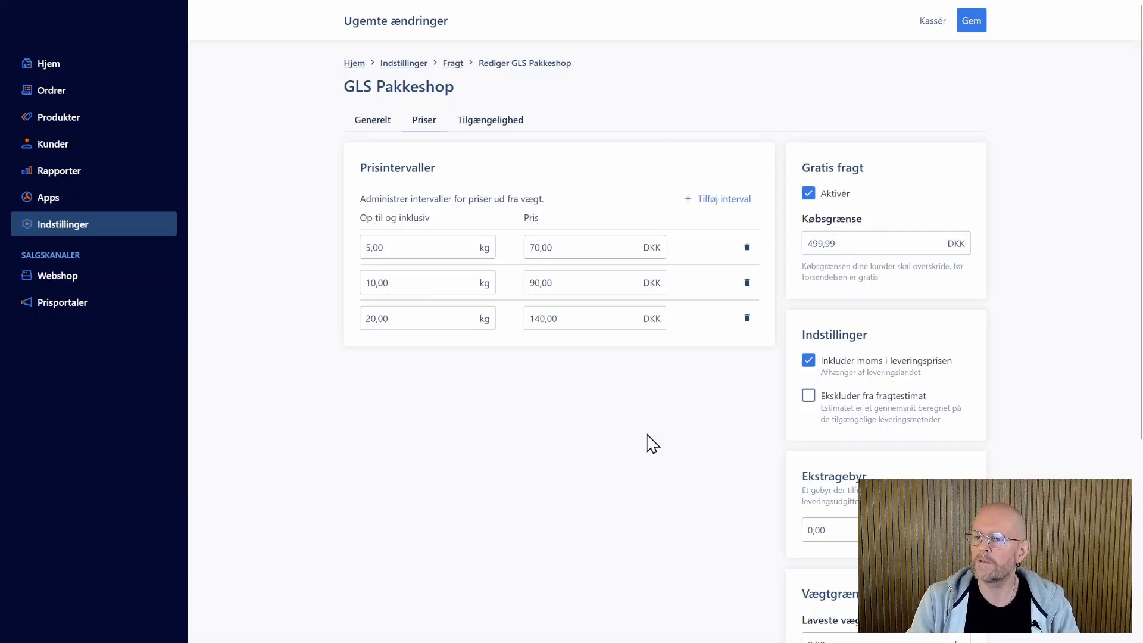
{"action": "scroll", "coordinate": [1053, 276], "scroll_direction": "down", "scroll_amount": 5}
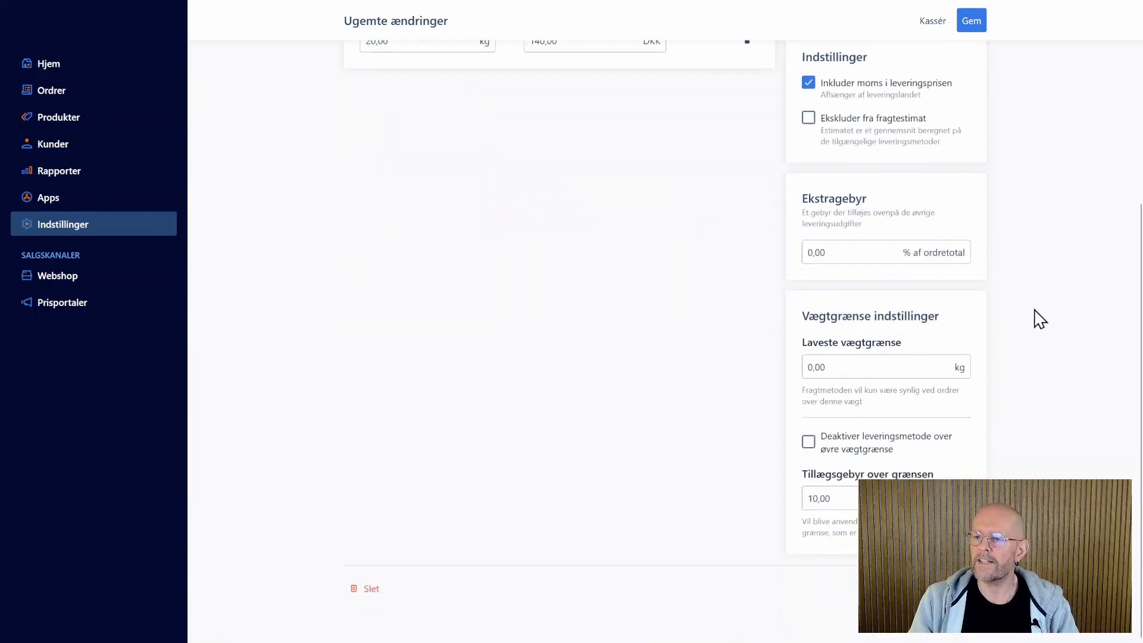
{"action": "scroll", "coordinate": [1040, 320], "scroll_direction": "up", "scroll_amount": 5}
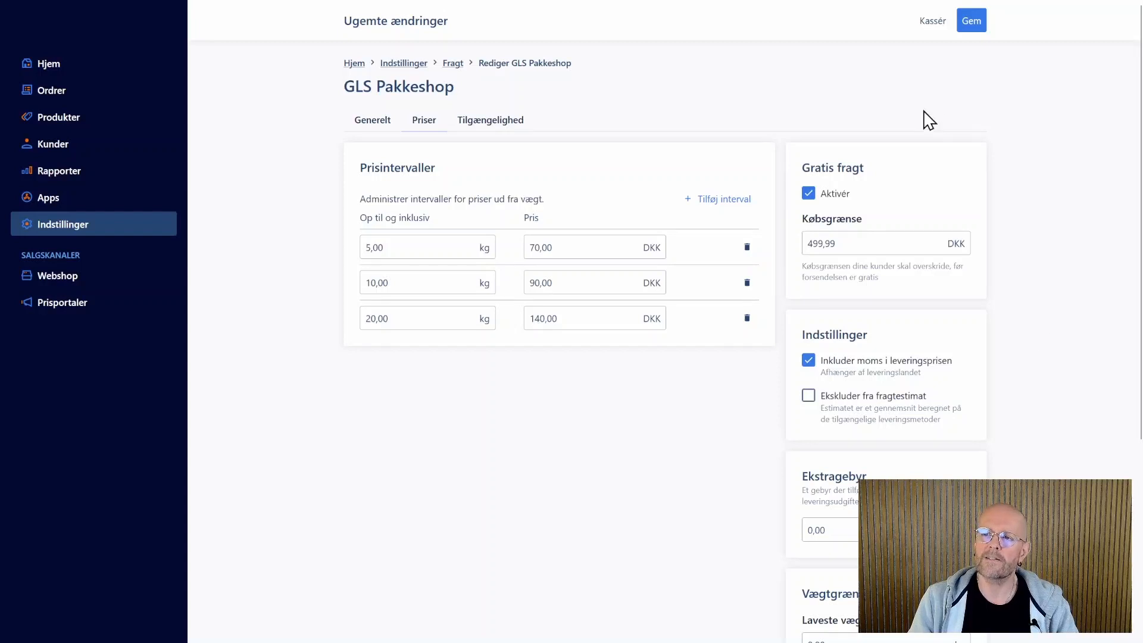
Review the product, customer type, customer group, payment method and location availability settings of GLS Pakkeshop.
{"action": "left_click", "coordinate": [477, 122]}
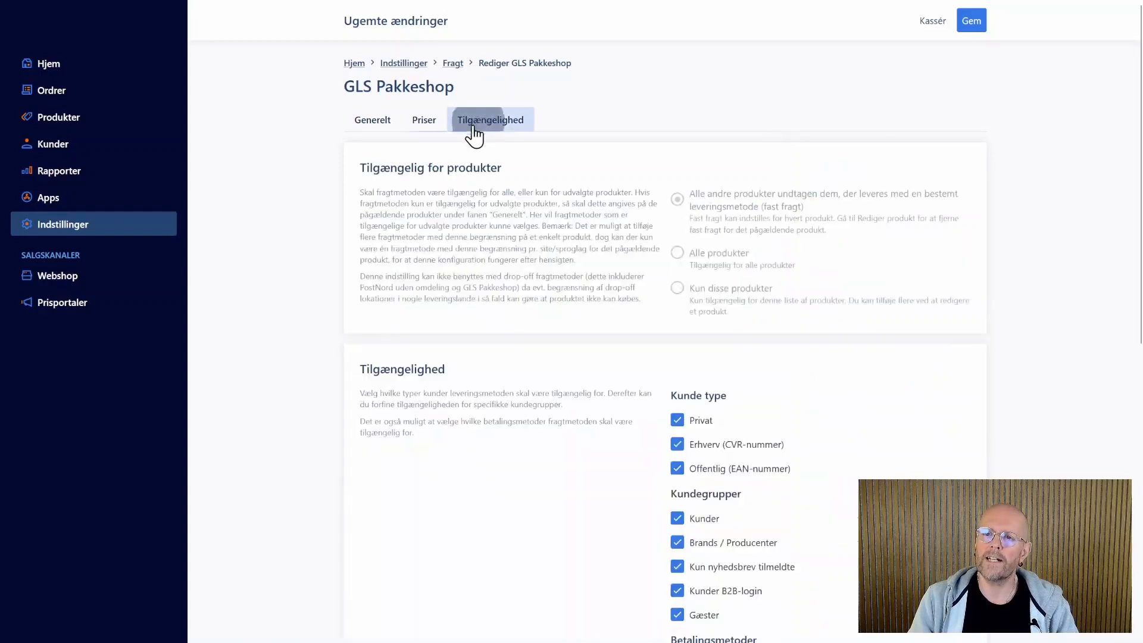
{"action": "scroll", "coordinate": [247, 256], "scroll_direction": "down", "scroll_amount": 6}
{"action": "scroll", "coordinate": [248, 255], "scroll_direction": "down", "scroll_amount": 3}
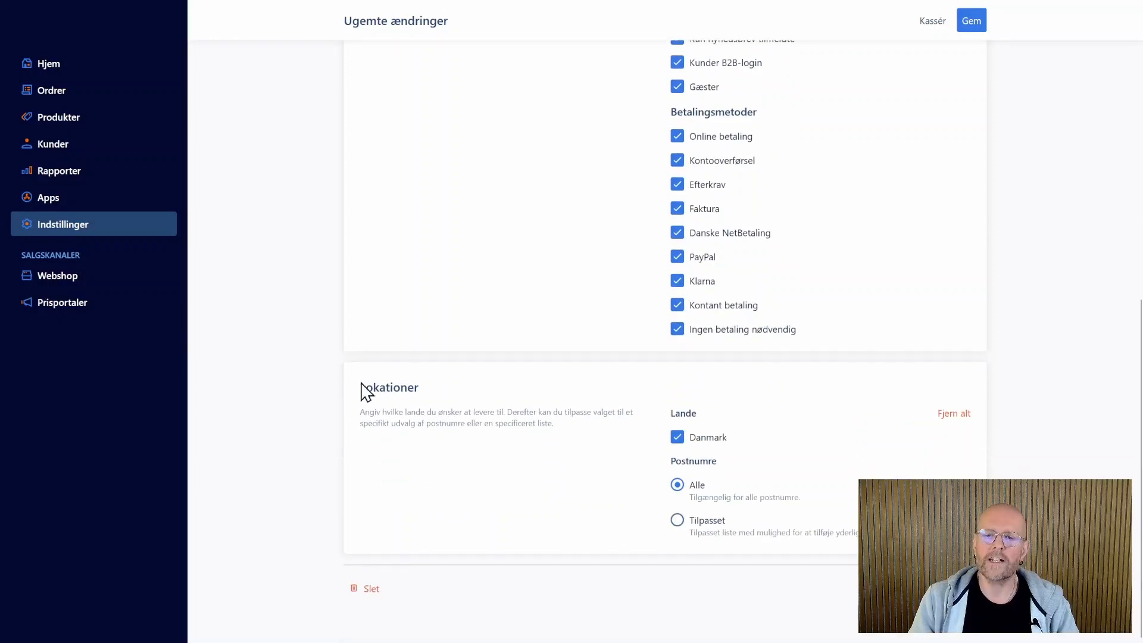
{"action": "scroll", "coordinate": [362, 394], "scroll_direction": "up", "scroll_amount": 8}
{"action": "scroll", "coordinate": [362, 394], "scroll_direction": "up", "scroll_amount": 1}
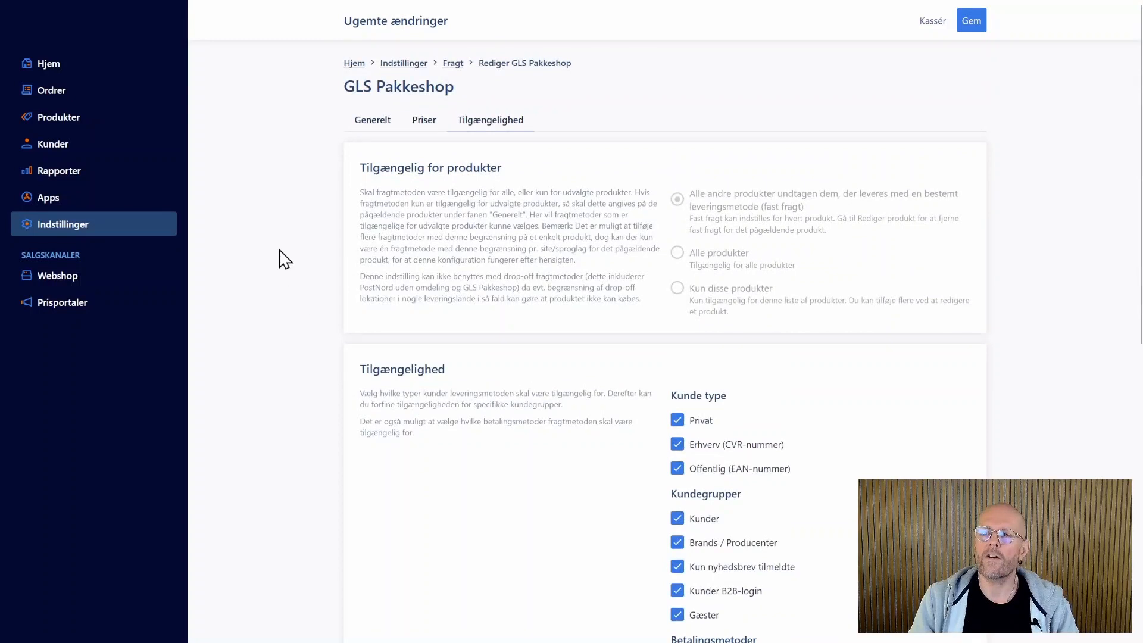
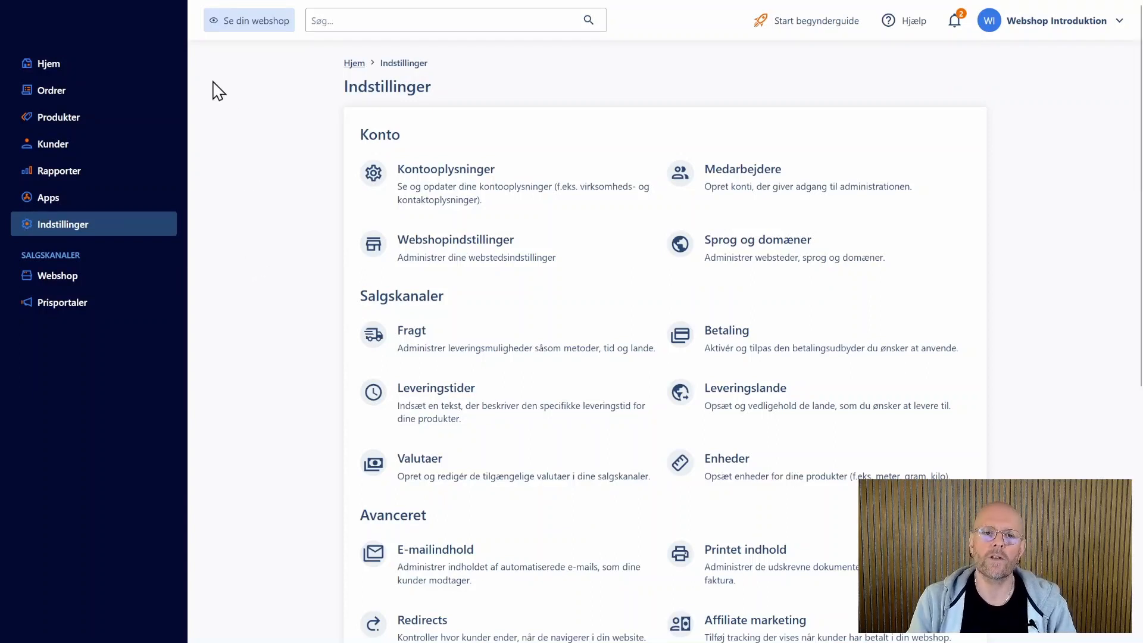
Open the Online betaling (OnPay version 3) method in the Betaling settings and review its Udbyder options and details.
{"action": "left_click", "coordinate": [737, 333]}
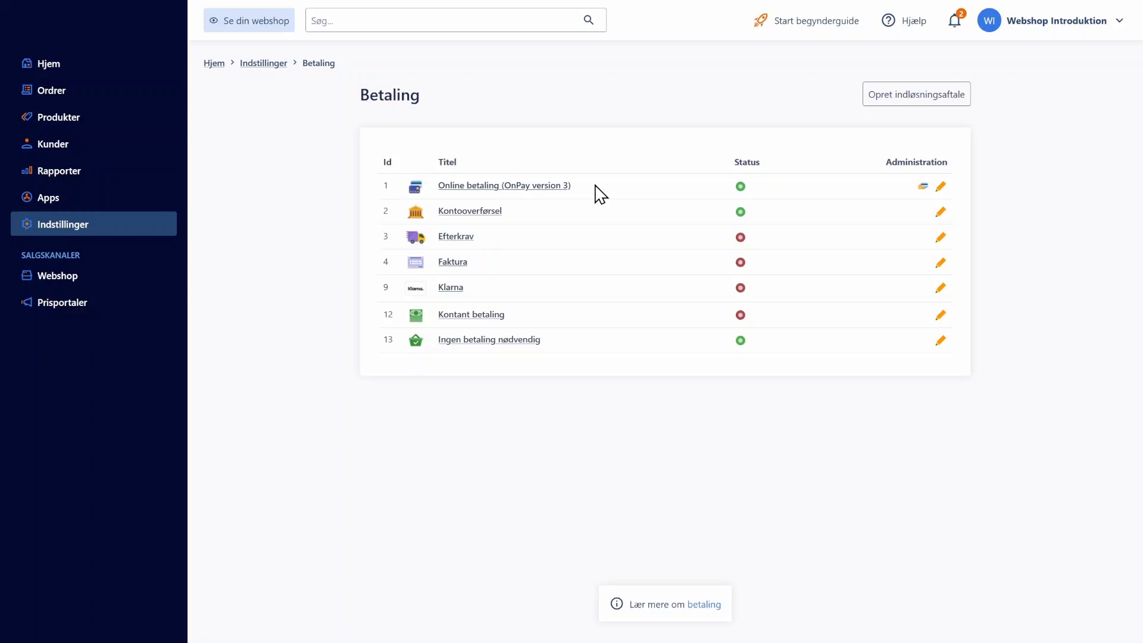
{"action": "left_click", "coordinate": [535, 187]}
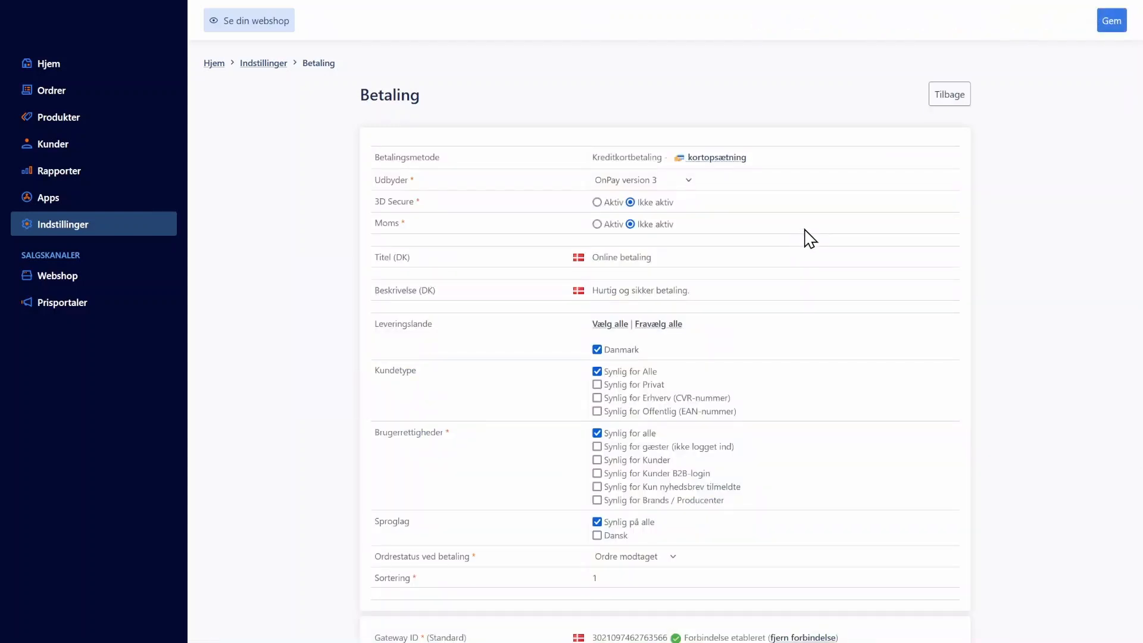
{"action": "left_click", "coordinate": [687, 182]}
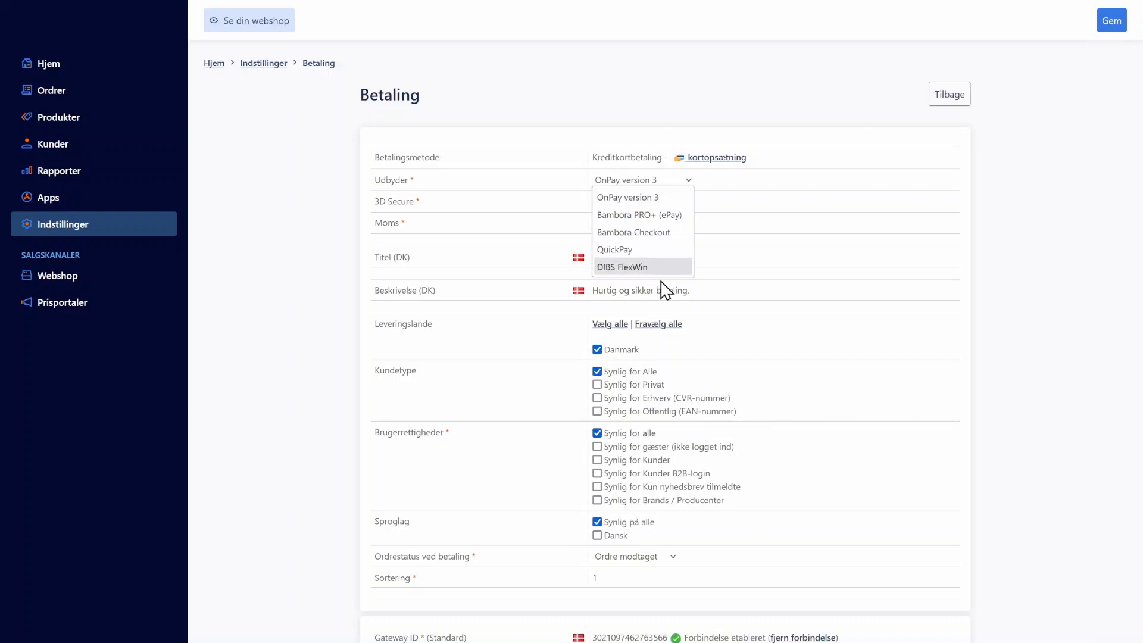
{"action": "left_click", "coordinate": [864, 188]}
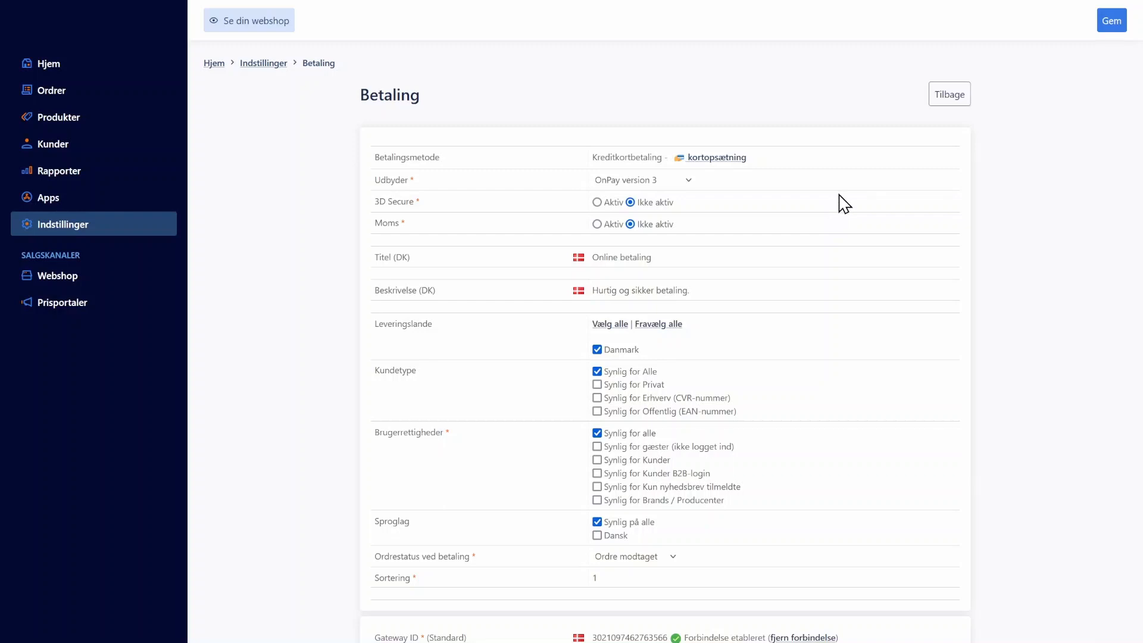
{"action": "scroll", "coordinate": [845, 205], "scroll_direction": "down", "scroll_amount": 4}
{"action": "scroll", "coordinate": [792, 387], "scroll_direction": "up", "scroll_amount": 4}
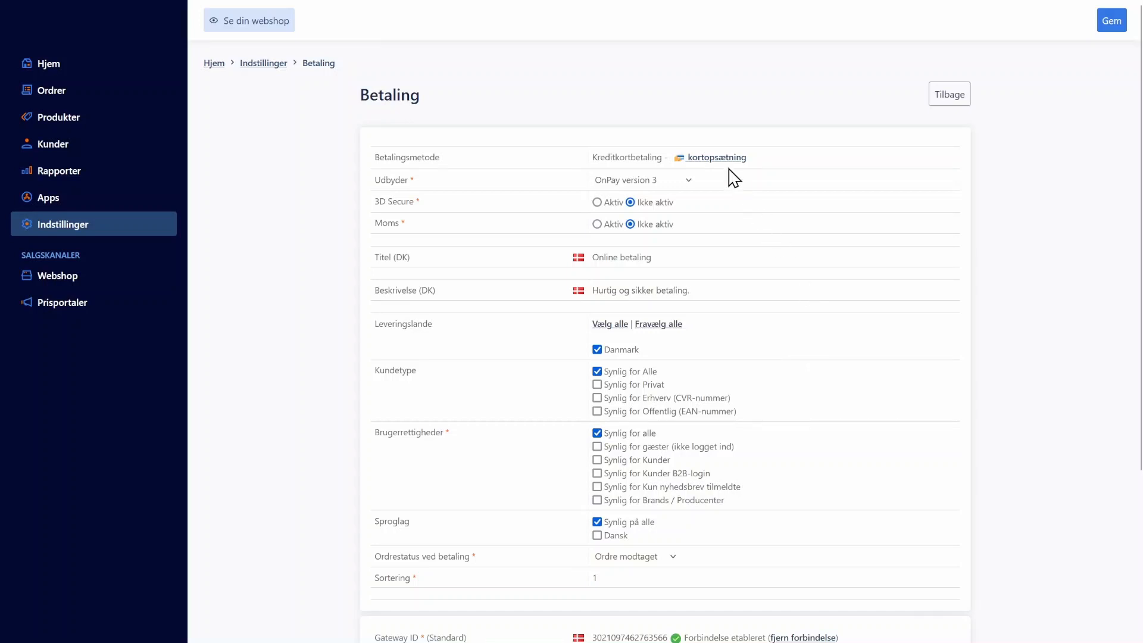
Open the kortopsætning for Online betaling and examine the combined Dankort/Visa group, the MobilePay settings and the other payment types.
{"action": "left_click", "coordinate": [722, 159]}
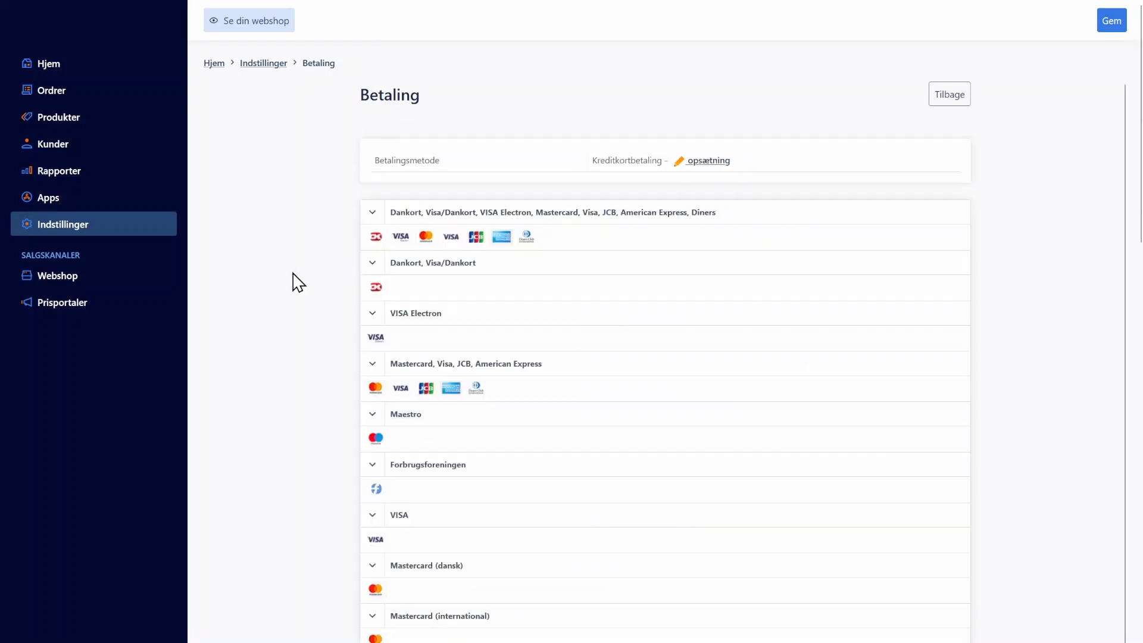
{"action": "left_click", "coordinate": [365, 212]}
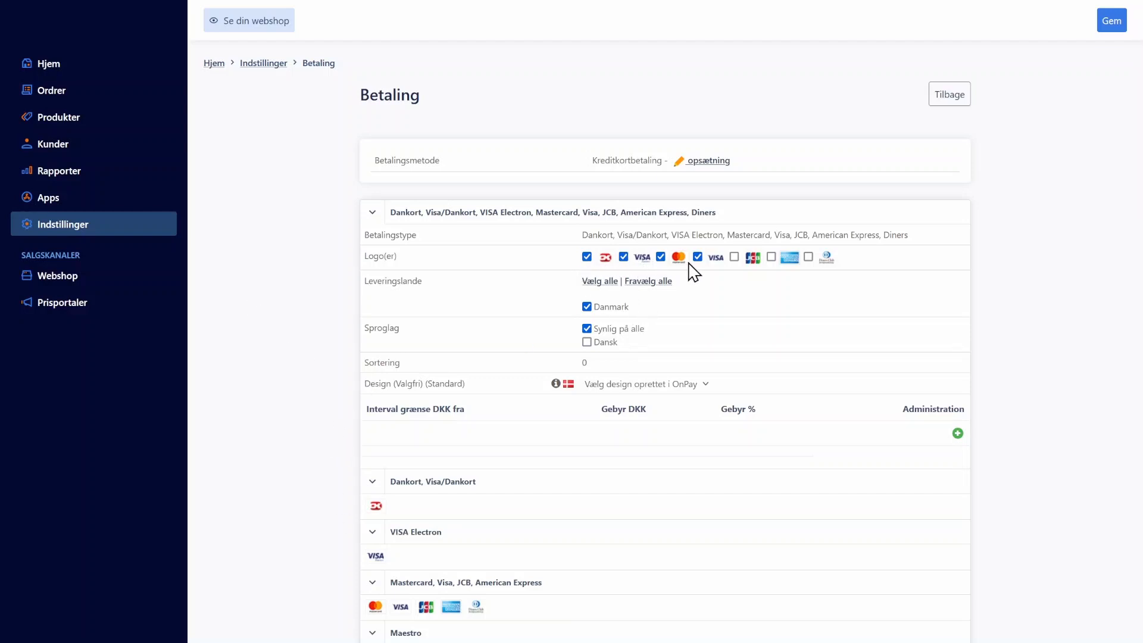
{"action": "scroll", "coordinate": [792, 407], "scroll_direction": "down", "scroll_amount": 10}
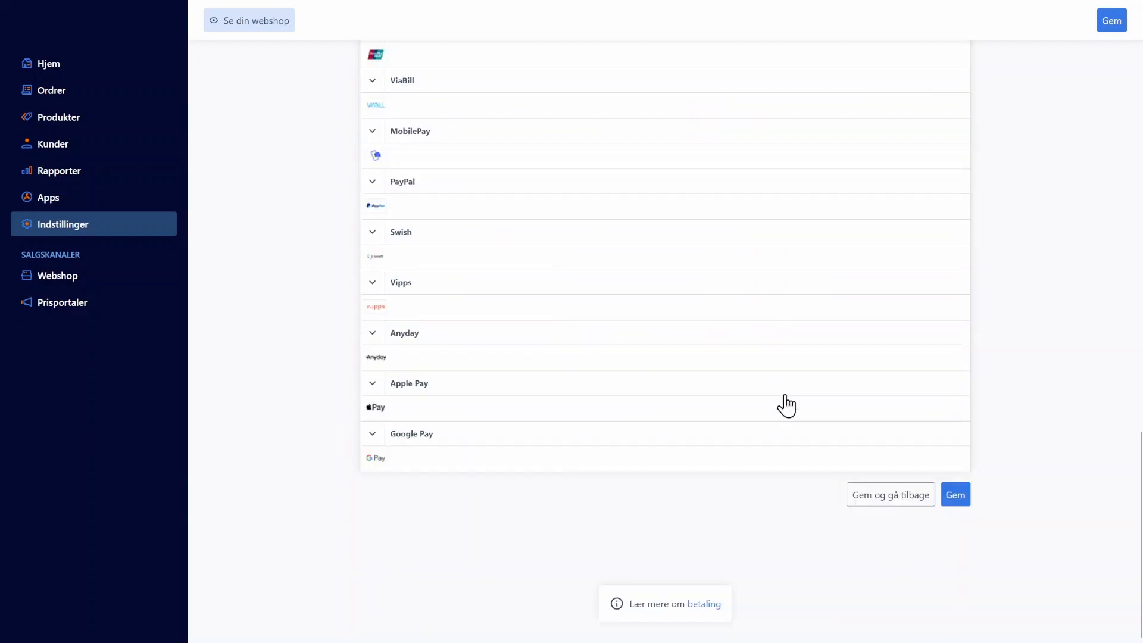
{"action": "left_click", "coordinate": [373, 131]}
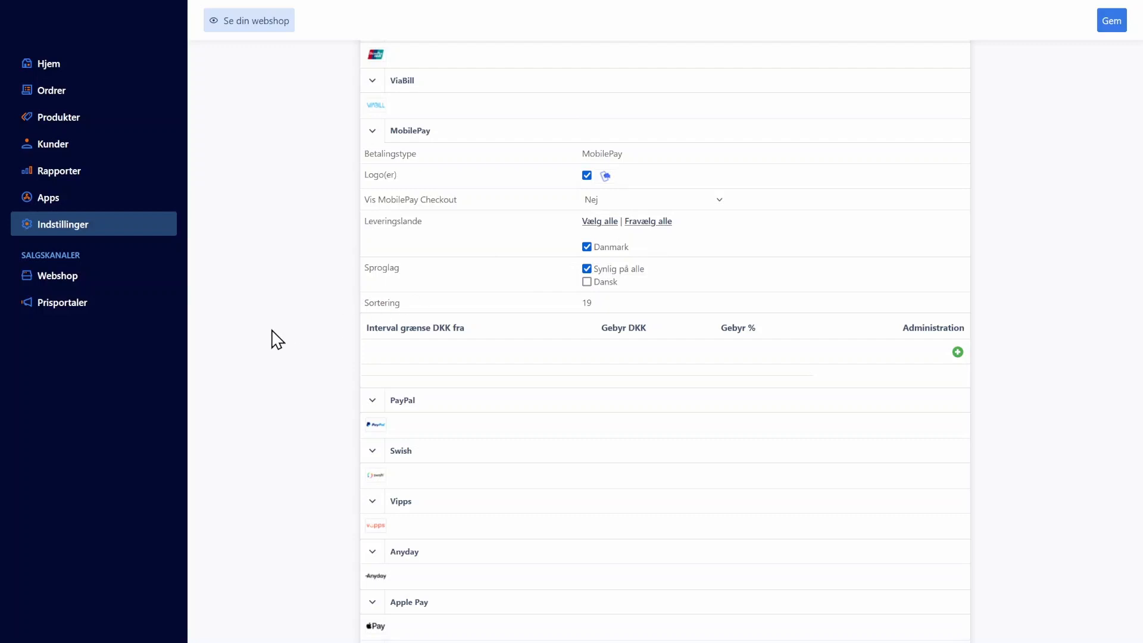
{"action": "scroll", "coordinate": [286, 337], "scroll_direction": "down", "scroll_amount": 4}
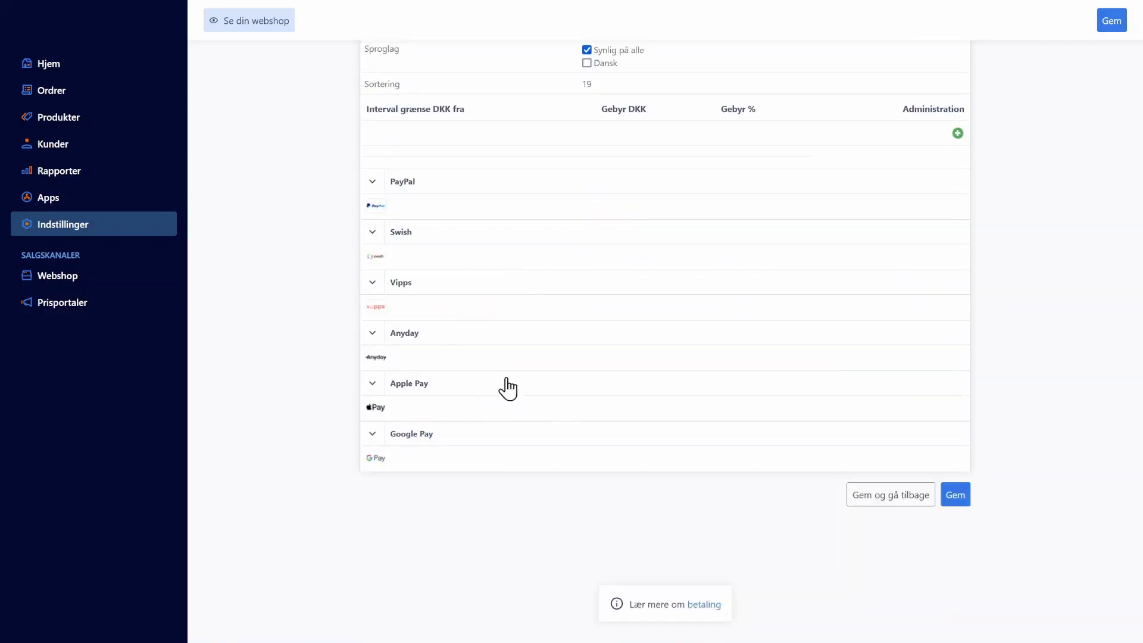
{"action": "scroll", "coordinate": [544, 545], "scroll_direction": "up", "scroll_amount": 9}
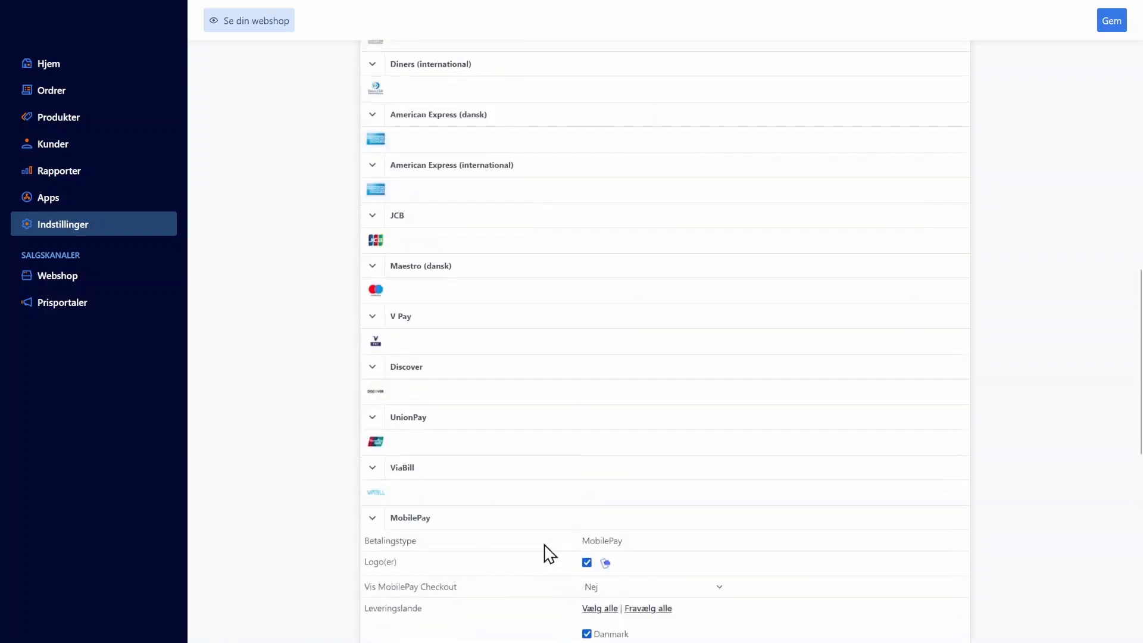
{"action": "scroll", "coordinate": [541, 532], "scroll_direction": "down", "scroll_amount": 9}
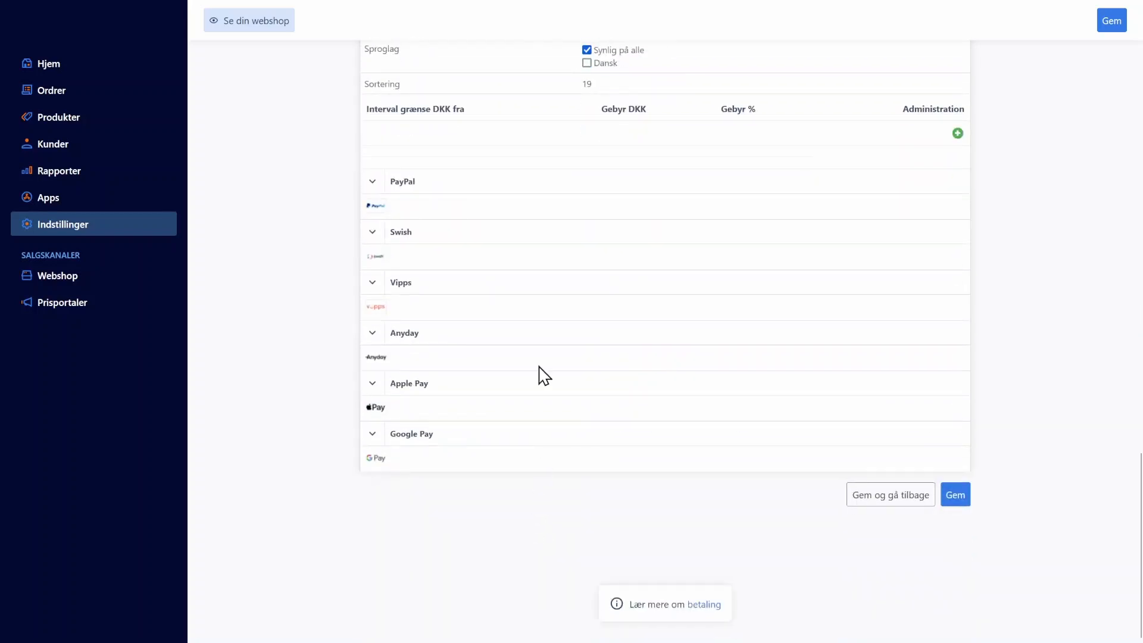
{"action": "scroll", "coordinate": [572, 405], "scroll_direction": "up", "scroll_amount": 1}
{"action": "scroll", "coordinate": [594, 420], "scroll_direction": "up", "scroll_amount": 20}
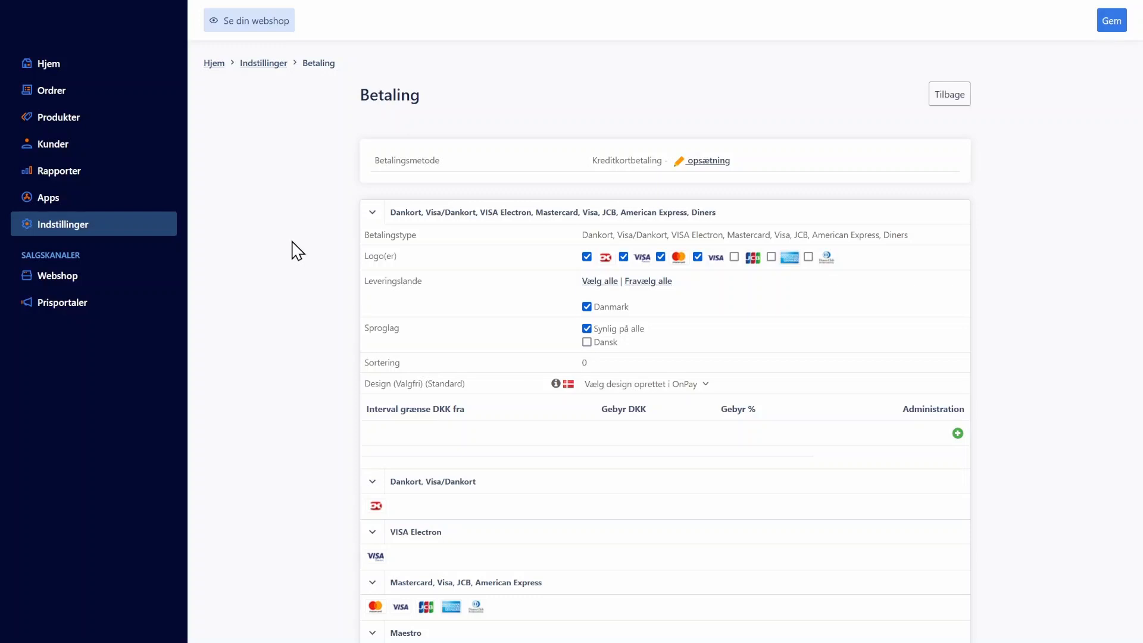
{"action": "left_click", "coordinate": [372, 214]}
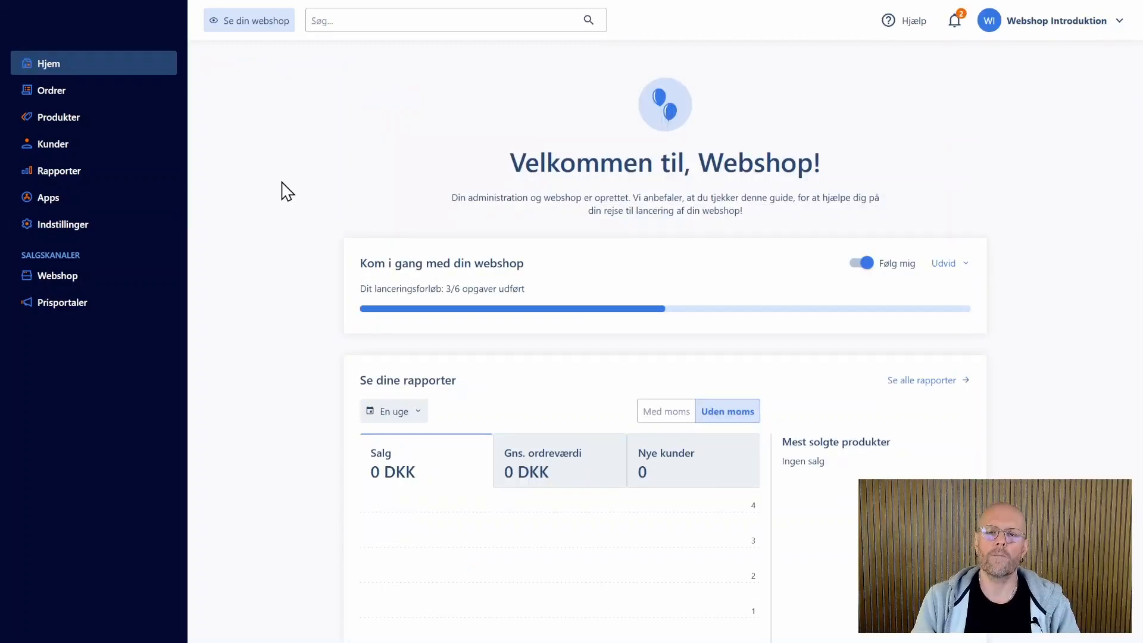
Open the webshop's front page and add one T-shirt i økologisk bomuld from Forside produkter to the cart.
{"action": "left_click", "coordinate": [267, 31]}
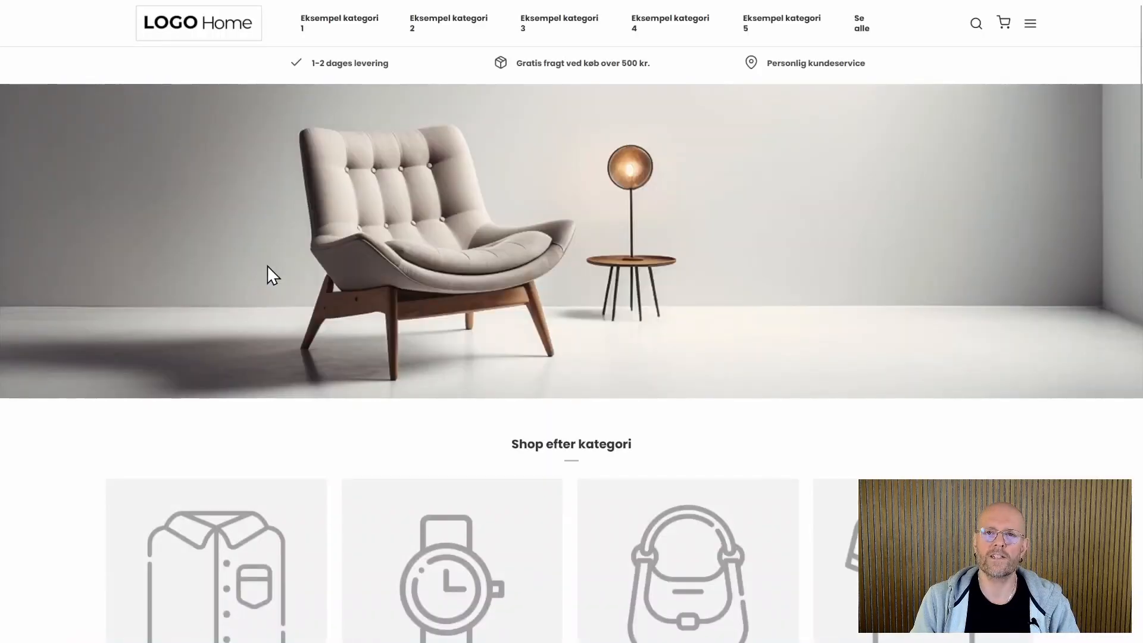
{"action": "scroll", "coordinate": [269, 267], "scroll_direction": "down", "scroll_amount": 10}
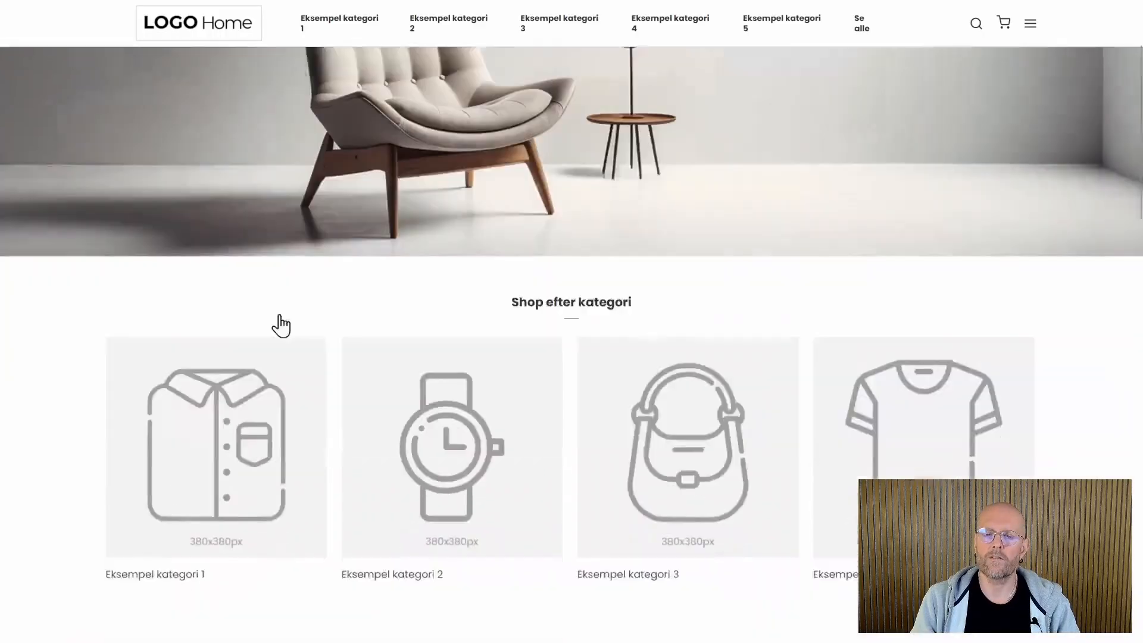
{"action": "scroll", "coordinate": [276, 334], "scroll_direction": "down", "scroll_amount": 5}
{"action": "scroll", "coordinate": [276, 335], "scroll_direction": "up", "scroll_amount": 1}
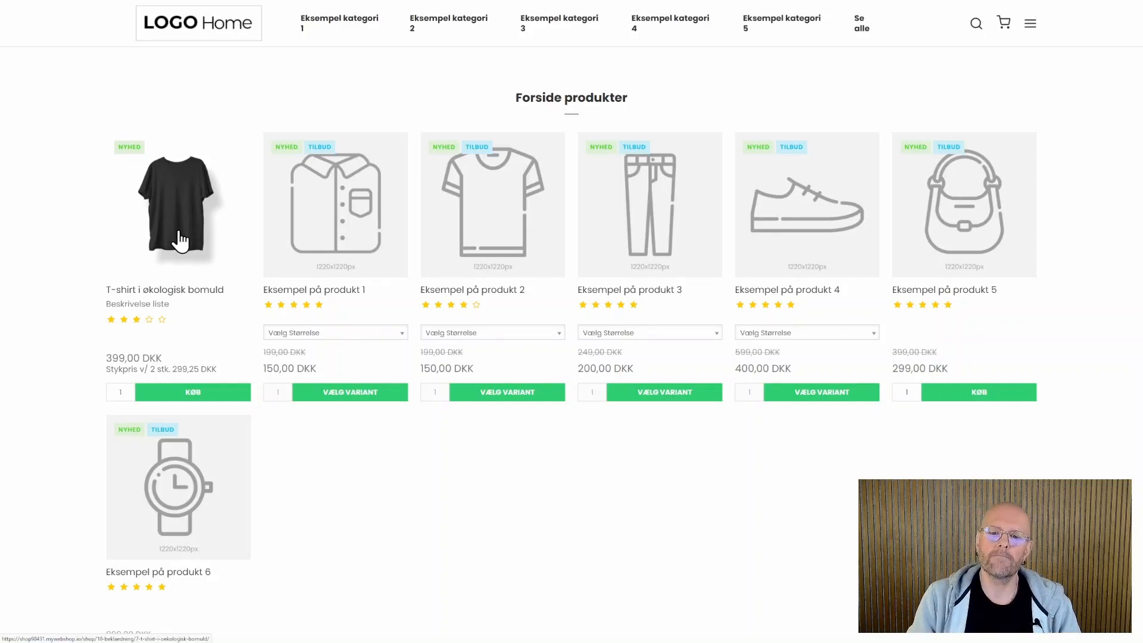
{"action": "left_click", "coordinate": [187, 399]}
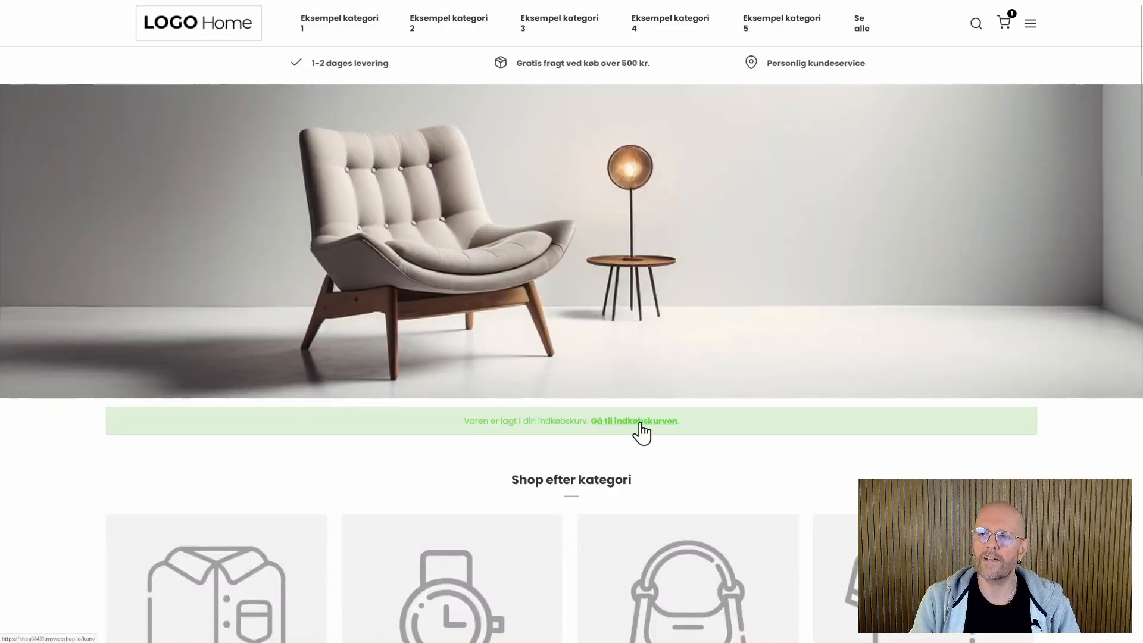
Go to the Indkøbskurv page and review the item, shipping estimate, discount code field and Fokus produkter.
{"action": "mouse_move", "coordinate": [1003, 28]}
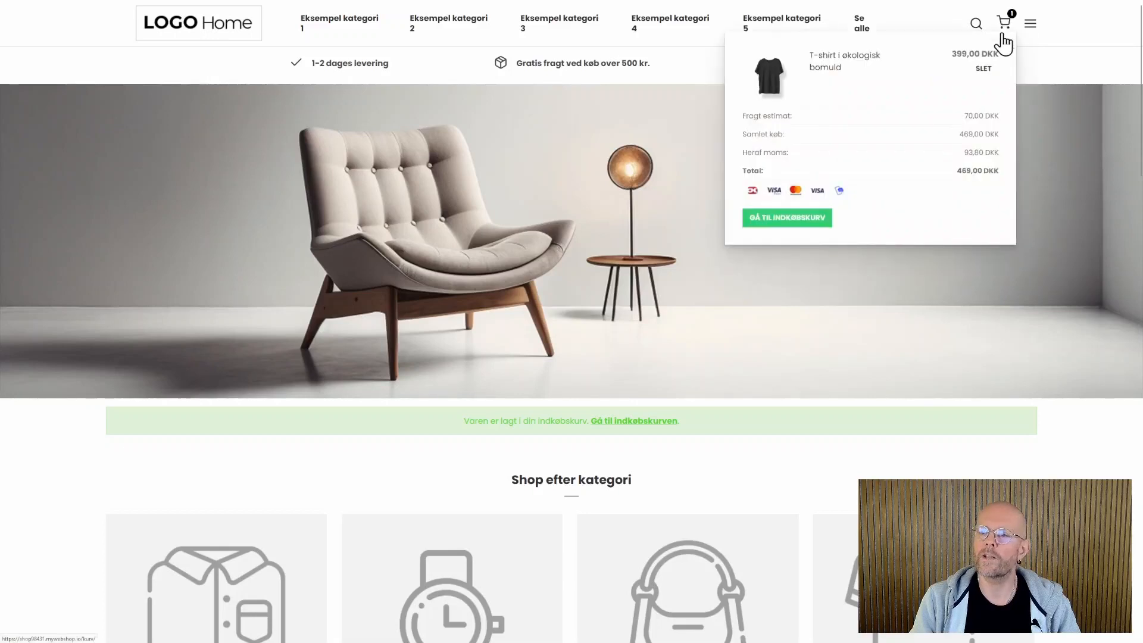
{"action": "left_click", "coordinate": [795, 221]}
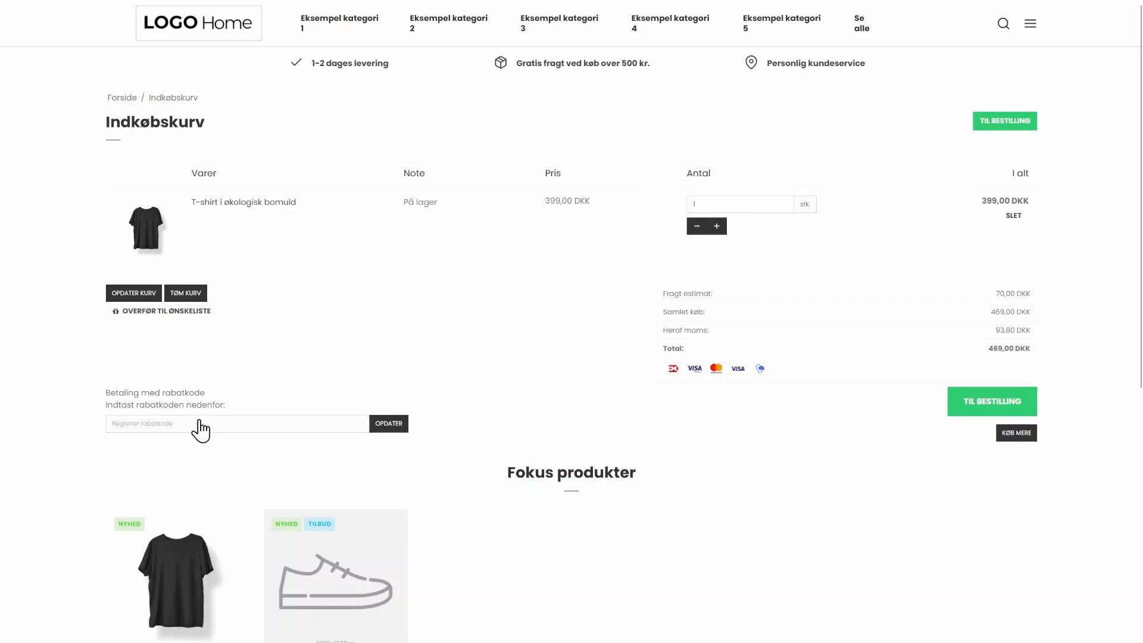
{"action": "scroll", "coordinate": [528, 306], "scroll_direction": "down", "scroll_amount": 3}
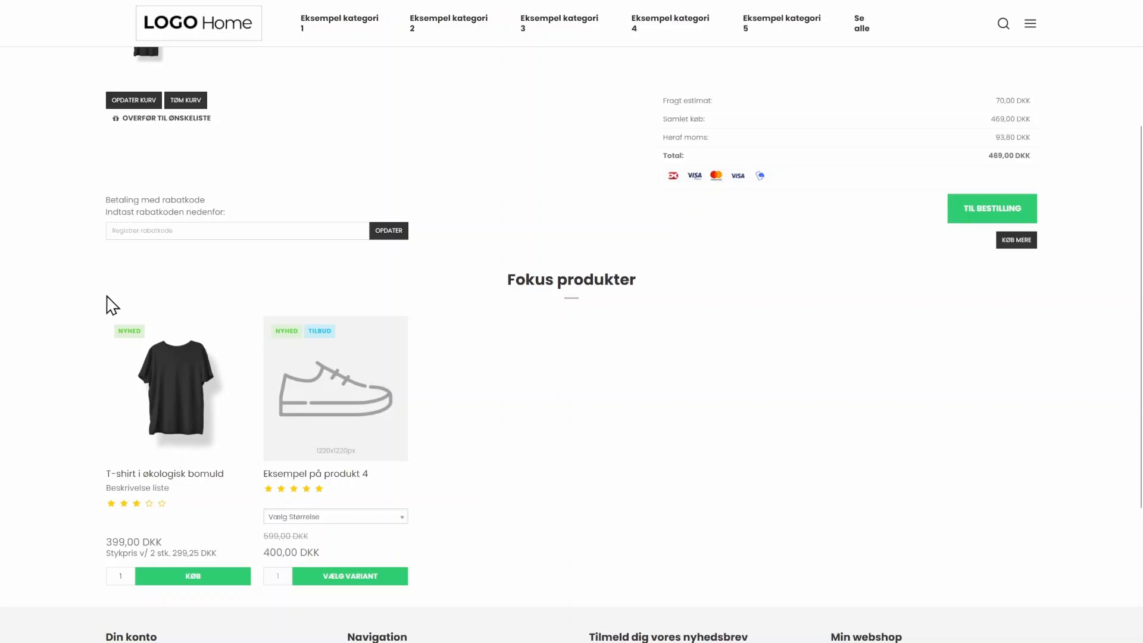
{"action": "scroll", "coordinate": [612, 476], "scroll_direction": "up", "scroll_amount": 3}
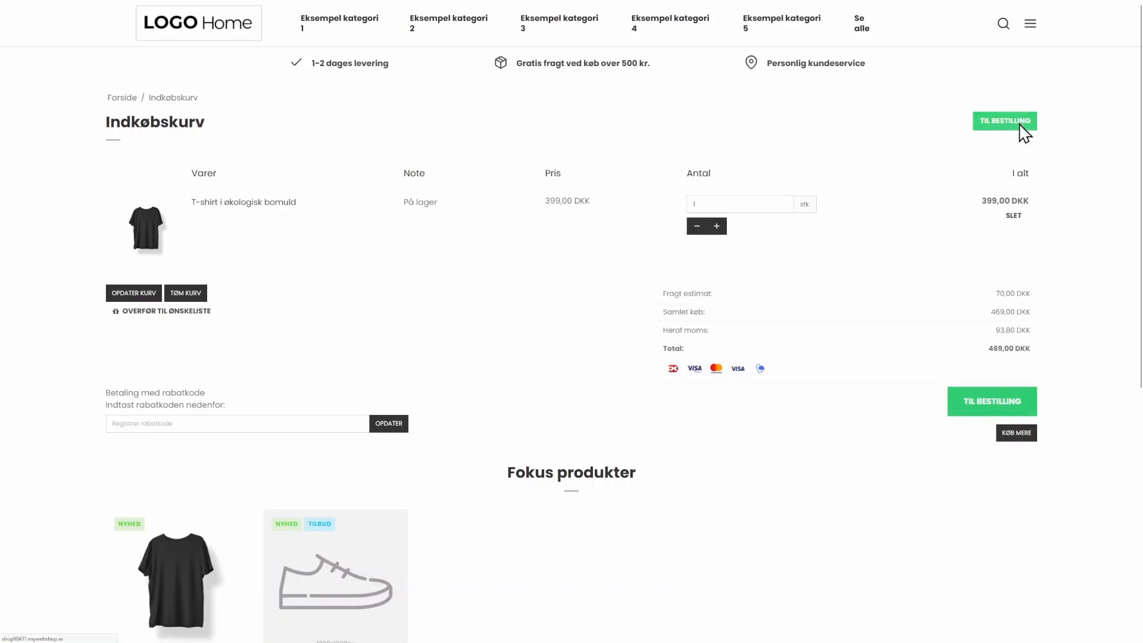
Proceed to checkout, fill in the customer's address, e-mail and phone number, and look through the GLS Pakkeshop pickup locations.
{"action": "left_click", "coordinate": [1019, 125]}
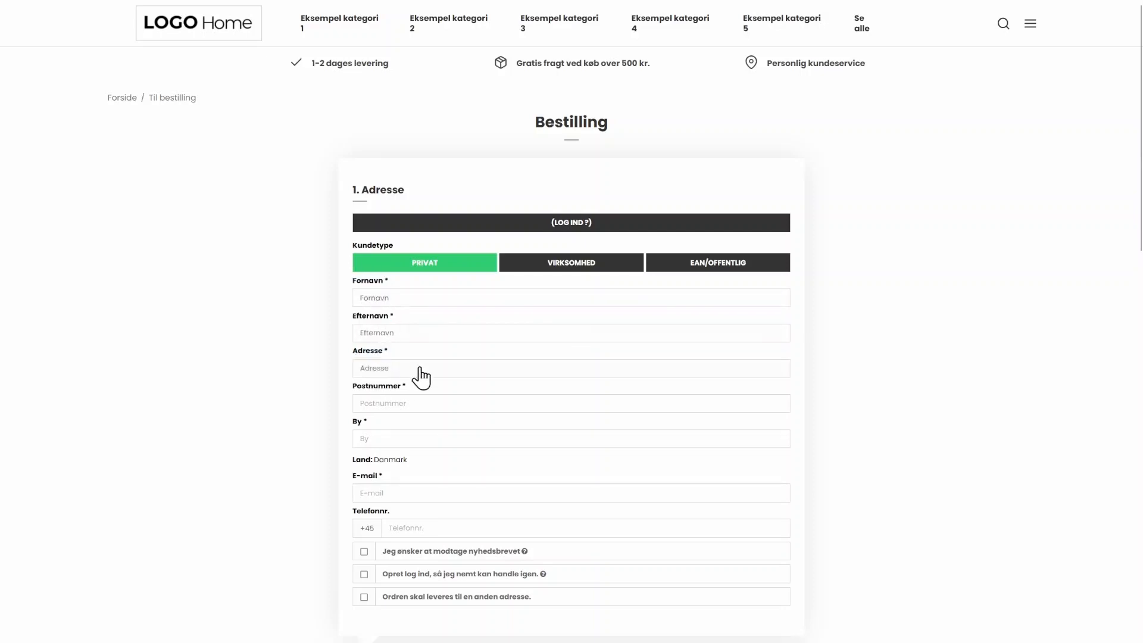
{"action": "scroll", "coordinate": [410, 358], "scroll_direction": "down", "scroll_amount": 4}
{"action": "left_click", "coordinate": [412, 242]}
{"action": "type", "text": "min-email@min-mail.dk"}
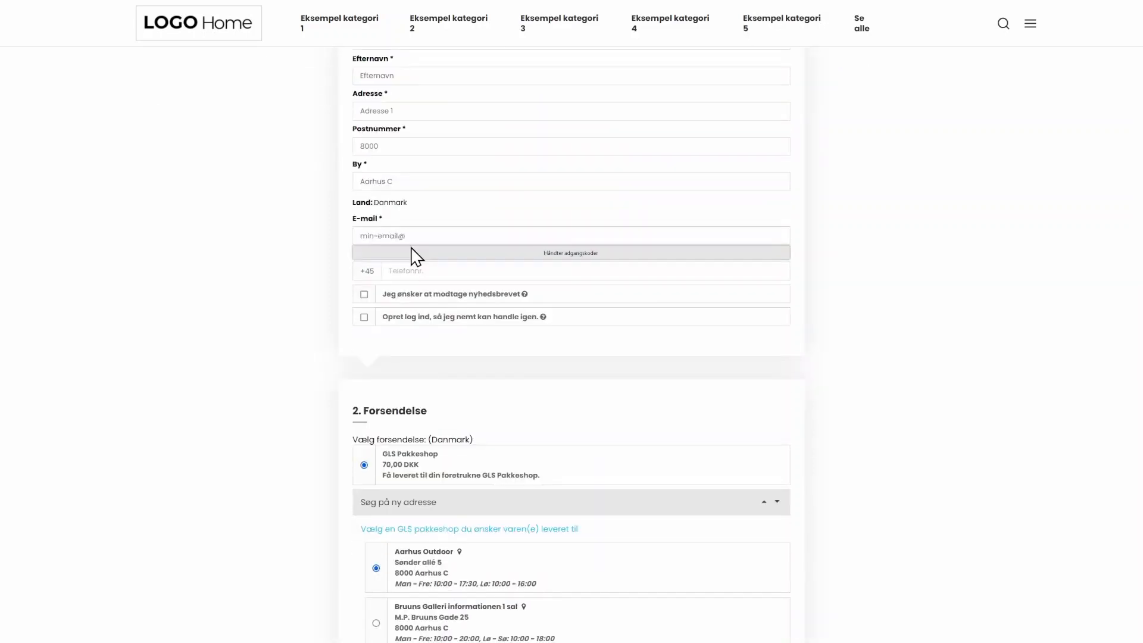
{"action": "left_click", "coordinate": [422, 275]}
{"action": "type", "text": "99999999"}
{"action": "scroll", "coordinate": [899, 238], "scroll_direction": "down", "scroll_amount": 5}
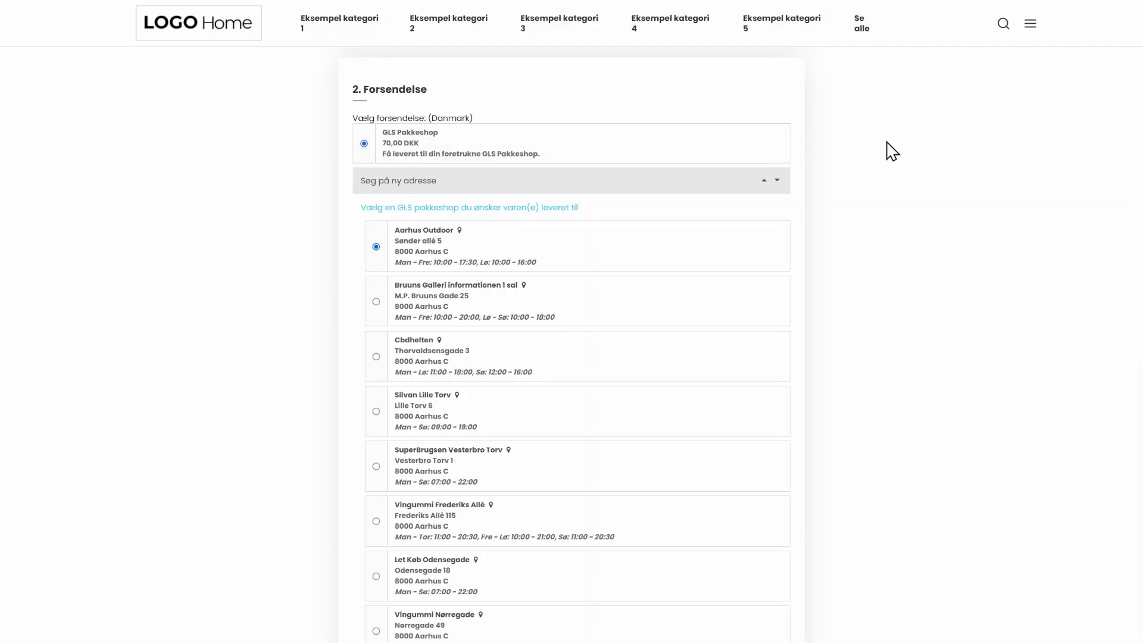
{"action": "scroll", "coordinate": [888, 155], "scroll_direction": "down", "scroll_amount": 1}
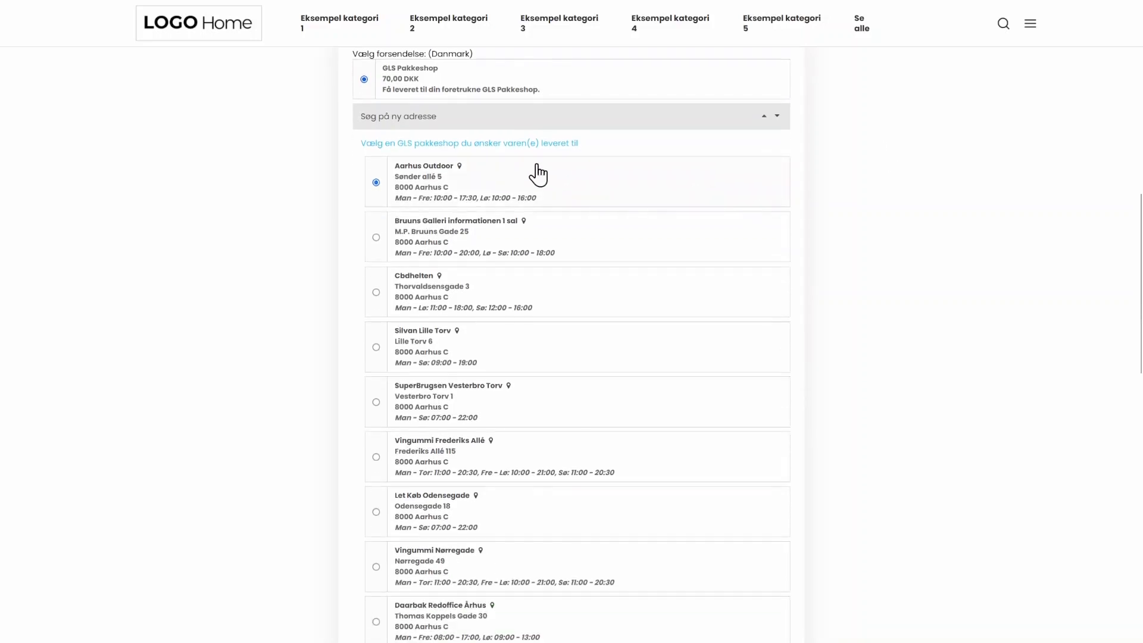
Review the checkout's address, shipping and payment sections and the order summary under Ordreoversigt og godkend.
{"action": "scroll", "coordinate": [837, 423], "scroll_direction": "up", "scroll_amount": 8}
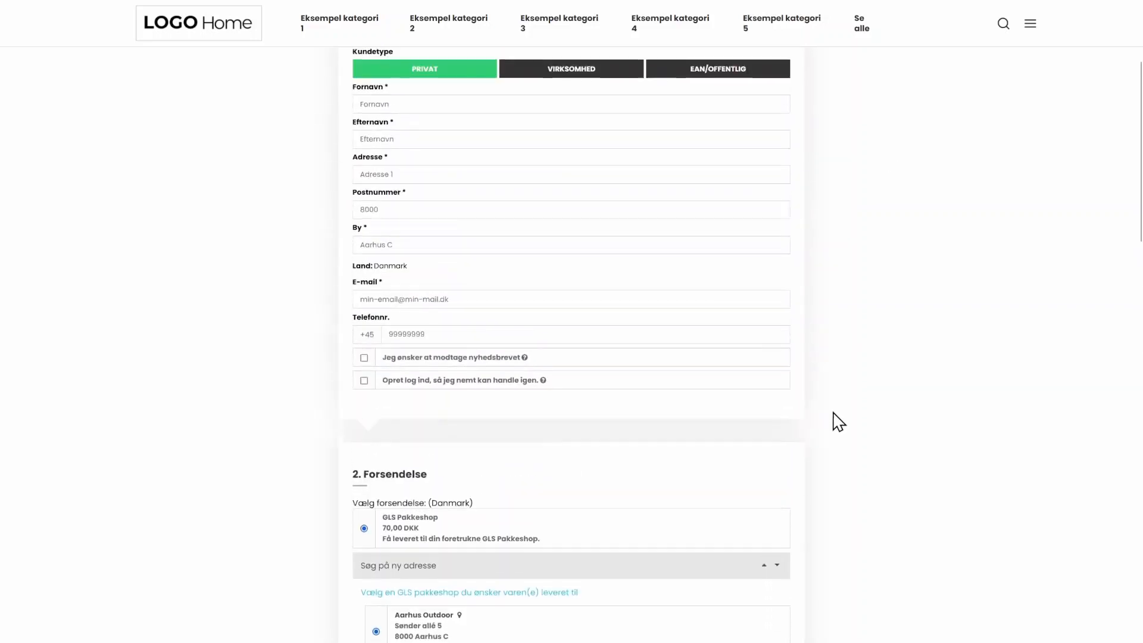
{"action": "scroll", "coordinate": [855, 330], "scroll_direction": "down", "scroll_amount": 9}
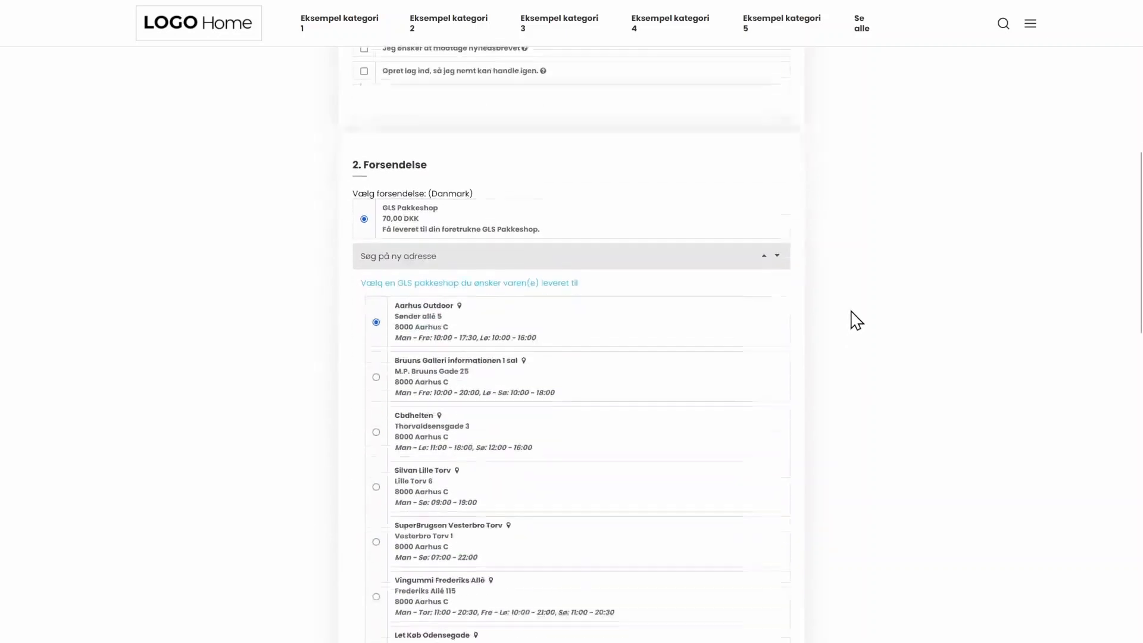
{"action": "scroll", "coordinate": [919, 329], "scroll_direction": "up", "scroll_amount": 2}
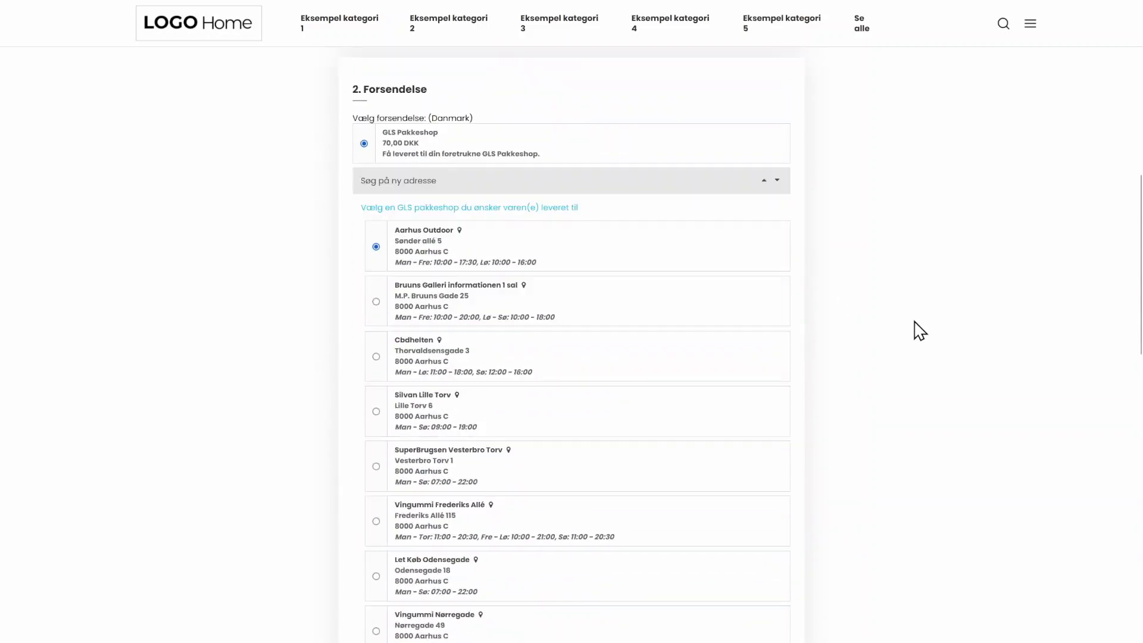
{"action": "scroll", "coordinate": [923, 332], "scroll_direction": "down", "scroll_amount": 5}
{"action": "scroll", "coordinate": [923, 332], "scroll_direction": "down", "scroll_amount": 8}
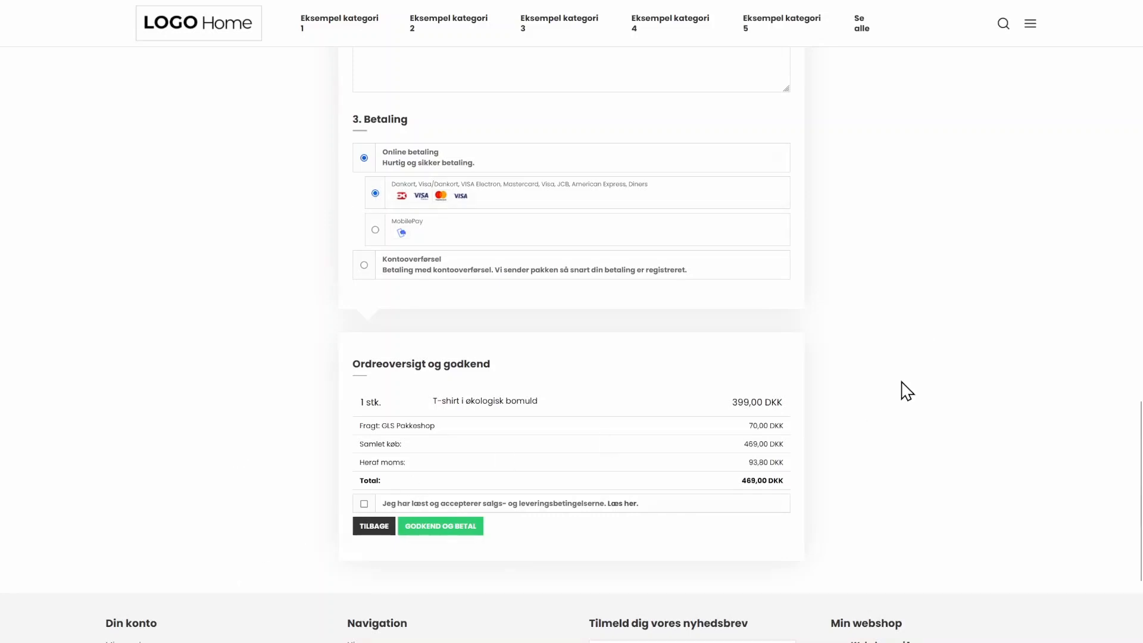
{"action": "scroll", "coordinate": [901, 391], "scroll_direction": "down", "scroll_amount": 3}
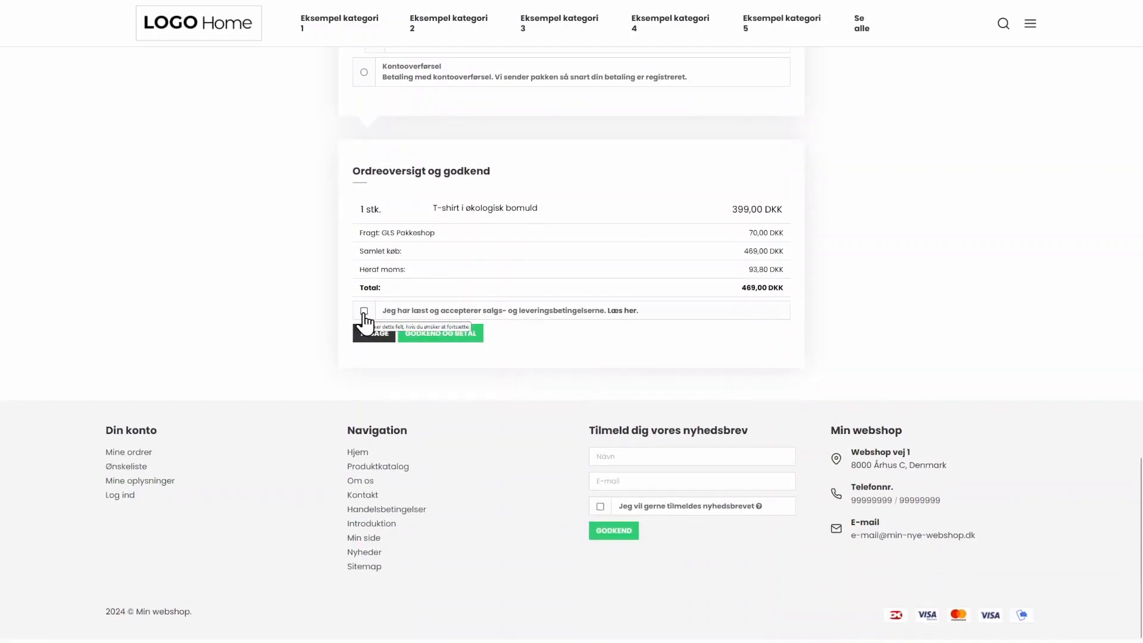
Open the Handelsbetingelser linked from the terms acceptance line, read through the template text and close it.
{"action": "left_click", "coordinate": [623, 311]}
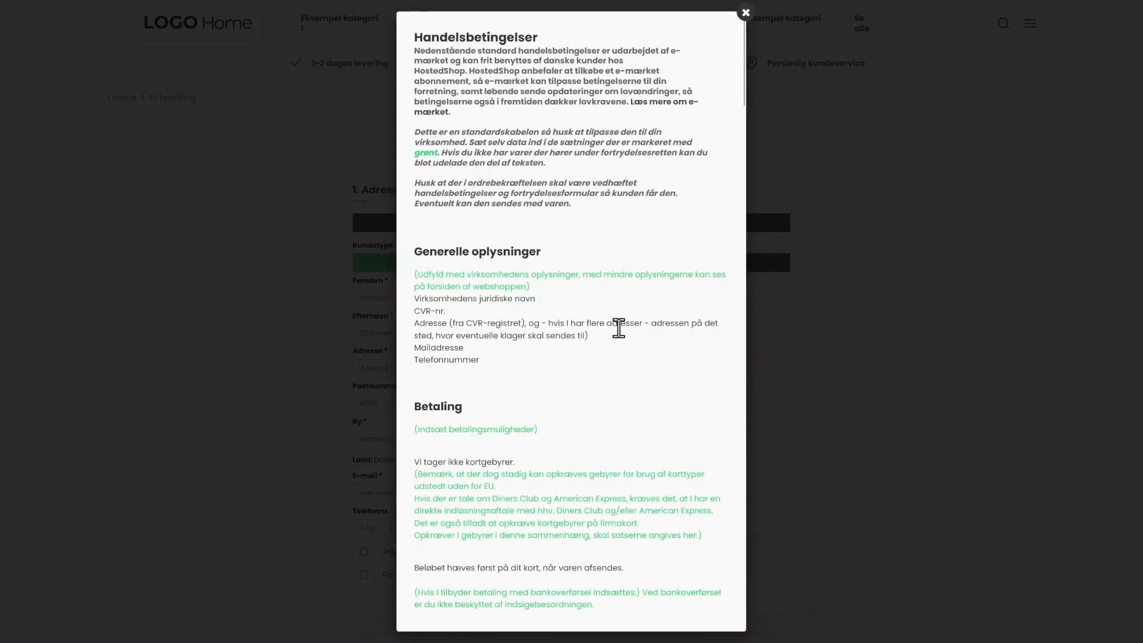
{"action": "scroll", "coordinate": [619, 331], "scroll_direction": "down", "scroll_amount": 3}
{"action": "scroll", "coordinate": [620, 334], "scroll_direction": "down", "scroll_amount": 6}
{"action": "scroll", "coordinate": [610, 375], "scroll_direction": "up", "scroll_amount": 11}
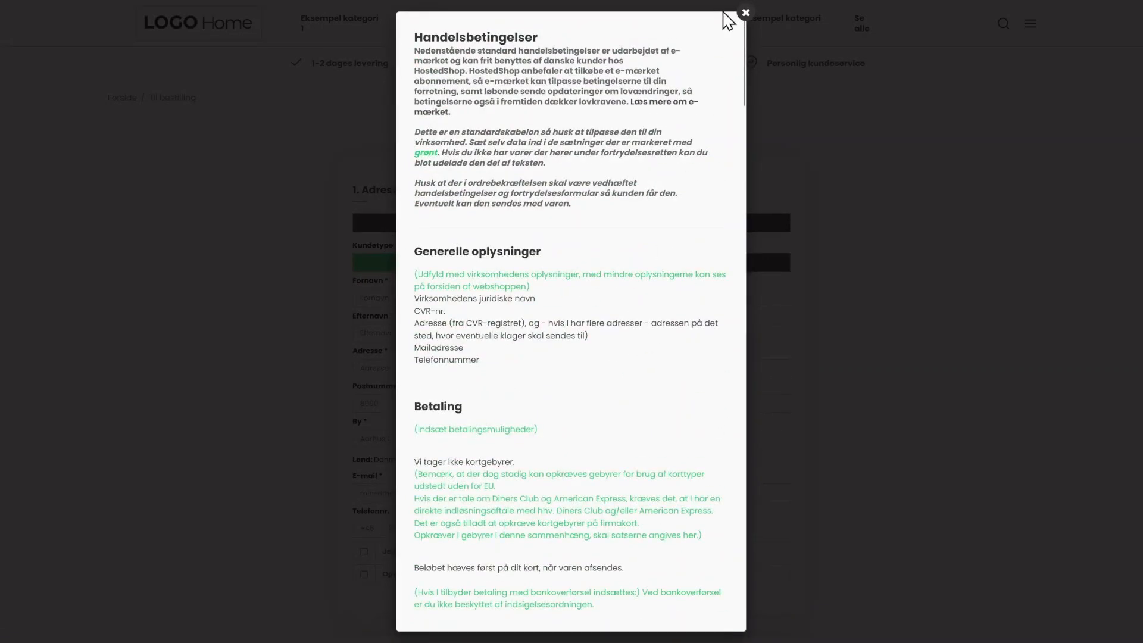
{"action": "left_click", "coordinate": [744, 13]}
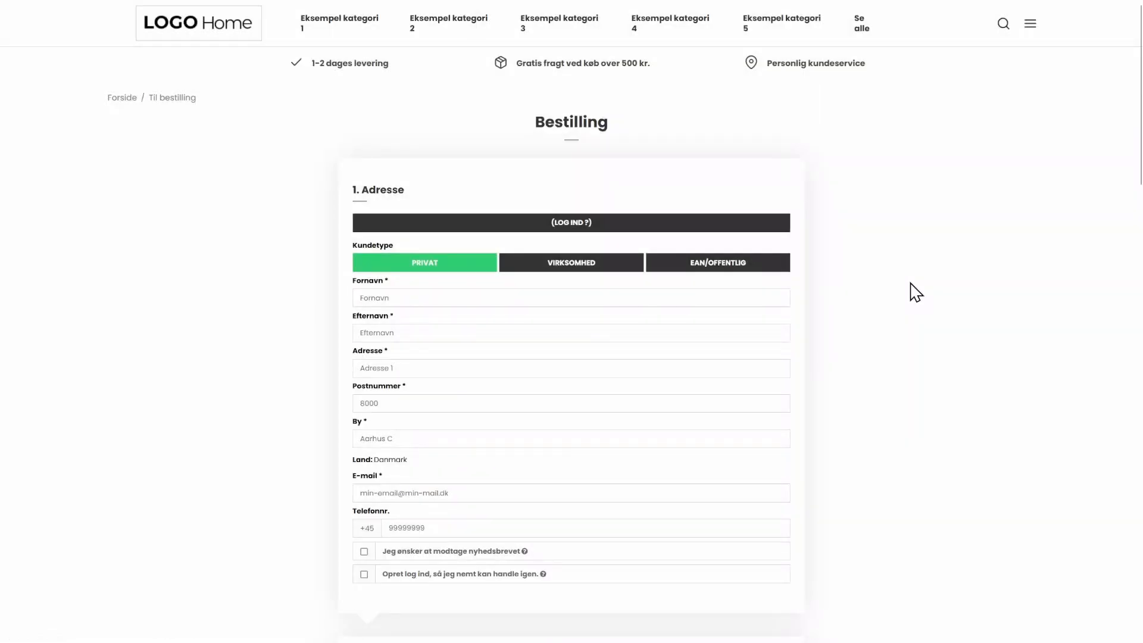
Accept the salgs- og leveringsbetingelser, approve the order for payment and check the test mode notice in the payment window.
{"action": "scroll", "coordinate": [911, 316], "scroll_direction": "down", "scroll_amount": 20}
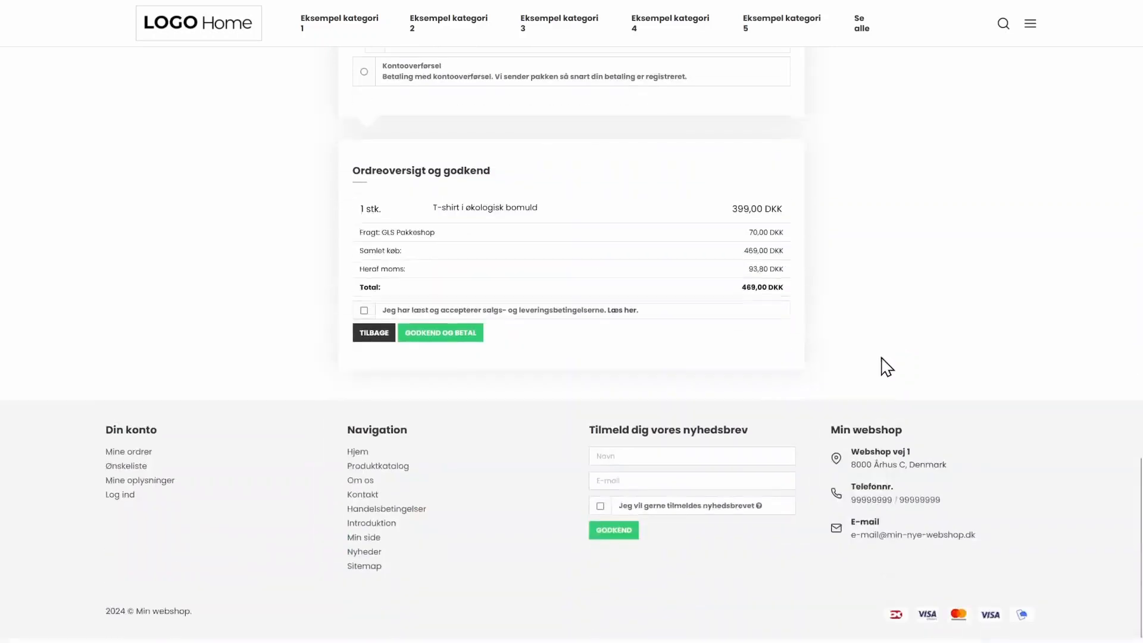
{"action": "left_click", "coordinate": [364, 311]}
{"action": "left_click", "coordinate": [457, 337]}
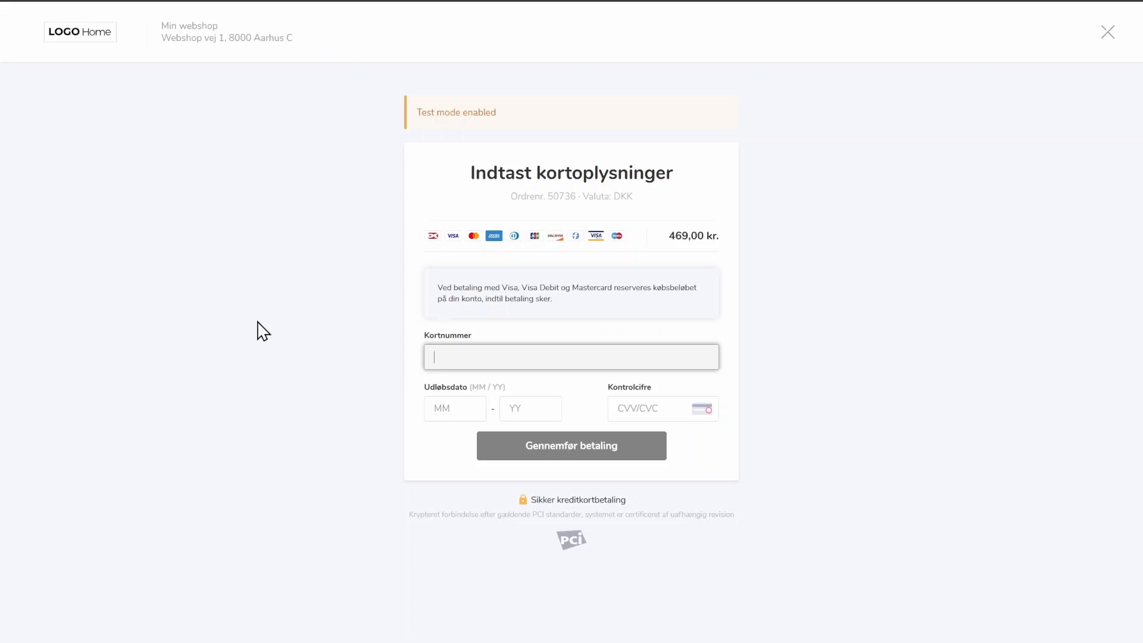
{"action": "left_click_drag", "start_coordinate": [417, 115], "coordinate": [501, 111]}
{"action": "left_click", "coordinate": [552, 113]}
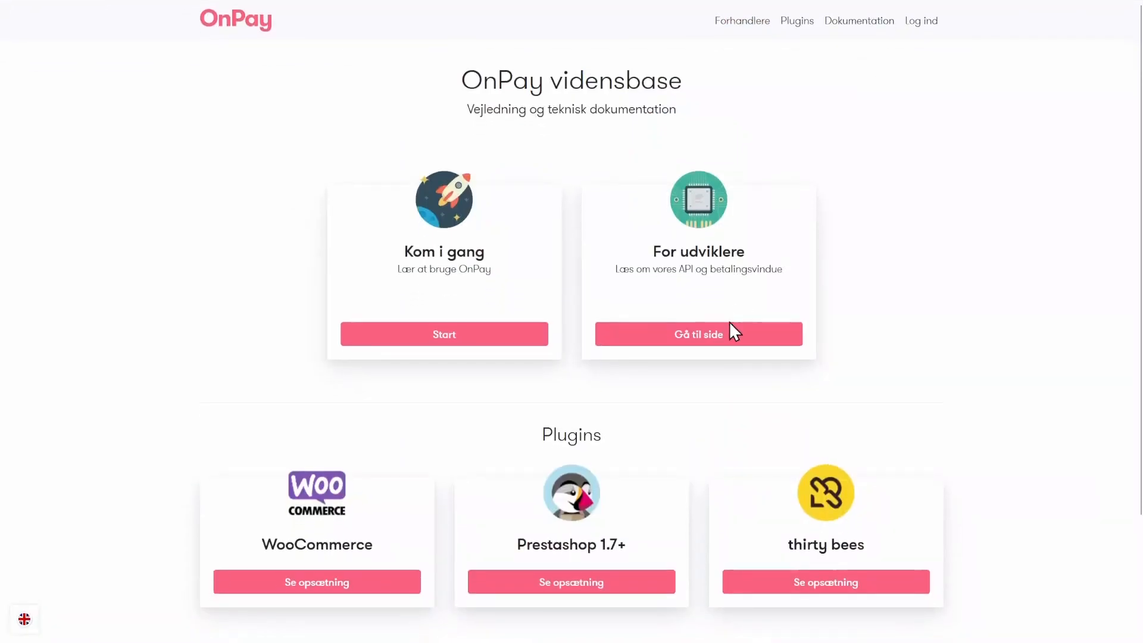
Switch to OnPay's developer documentation and copy the Accepted MasterCard test card number from the Test data section.
{"action": "left_click", "coordinate": [733, 332]}
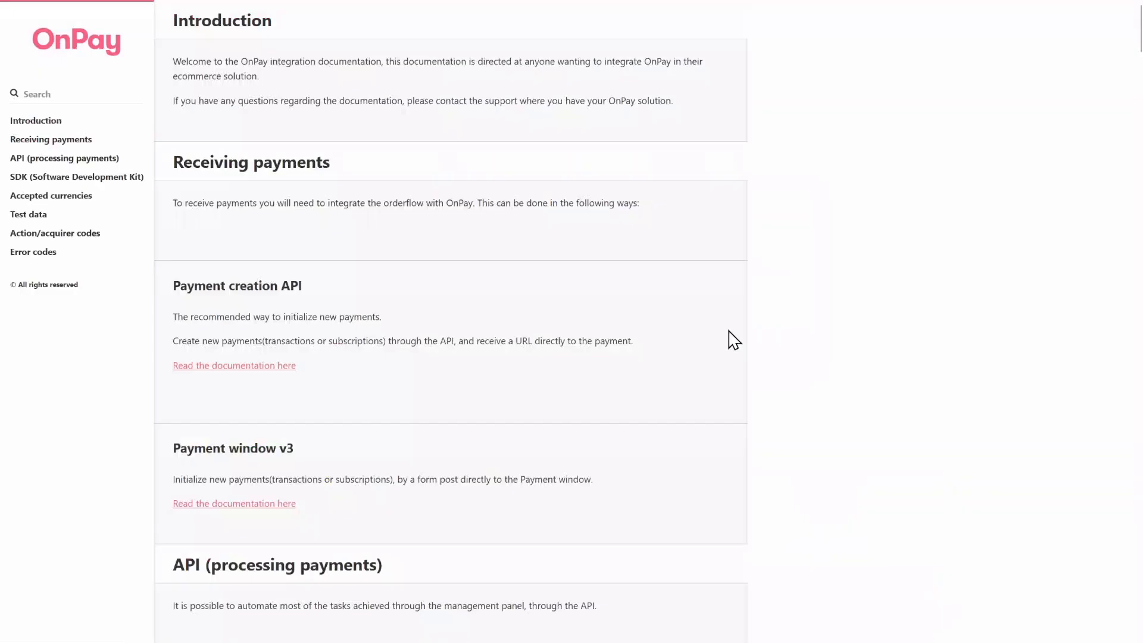
{"action": "left_click", "coordinate": [44, 214]}
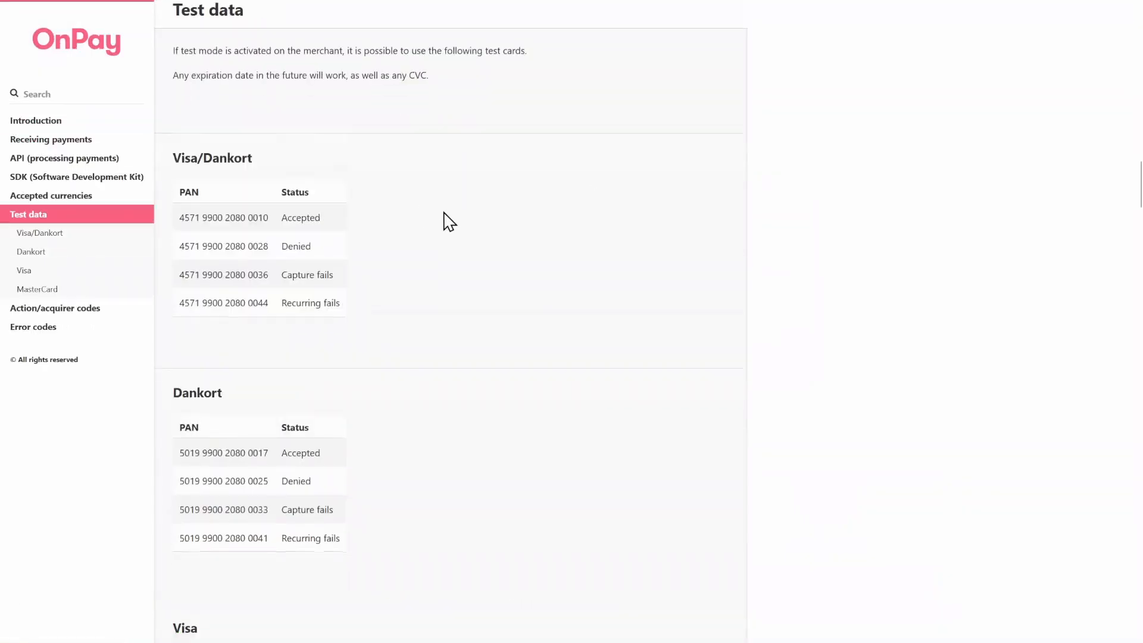
{"action": "scroll", "coordinate": [446, 222], "scroll_direction": "down", "scroll_amount": 6}
{"action": "scroll", "coordinate": [447, 224], "scroll_direction": "down", "scroll_amount": 5}
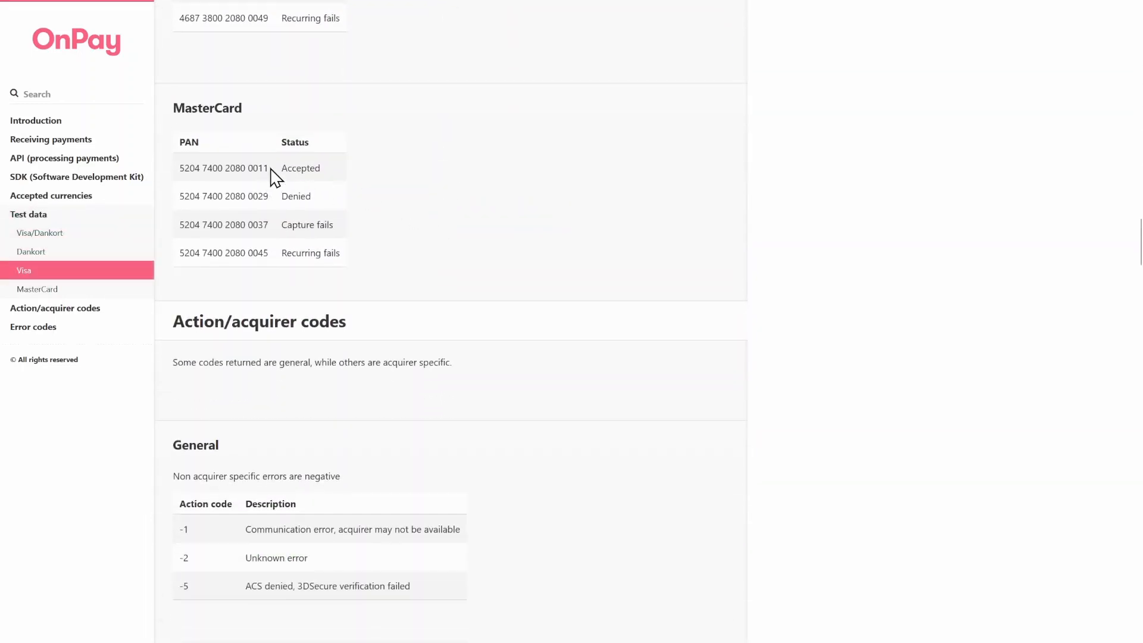
{"action": "left_click_drag", "start_coordinate": [270, 169], "coordinate": [177, 168]}
{"action": "key", "text": "ctrl+c"}
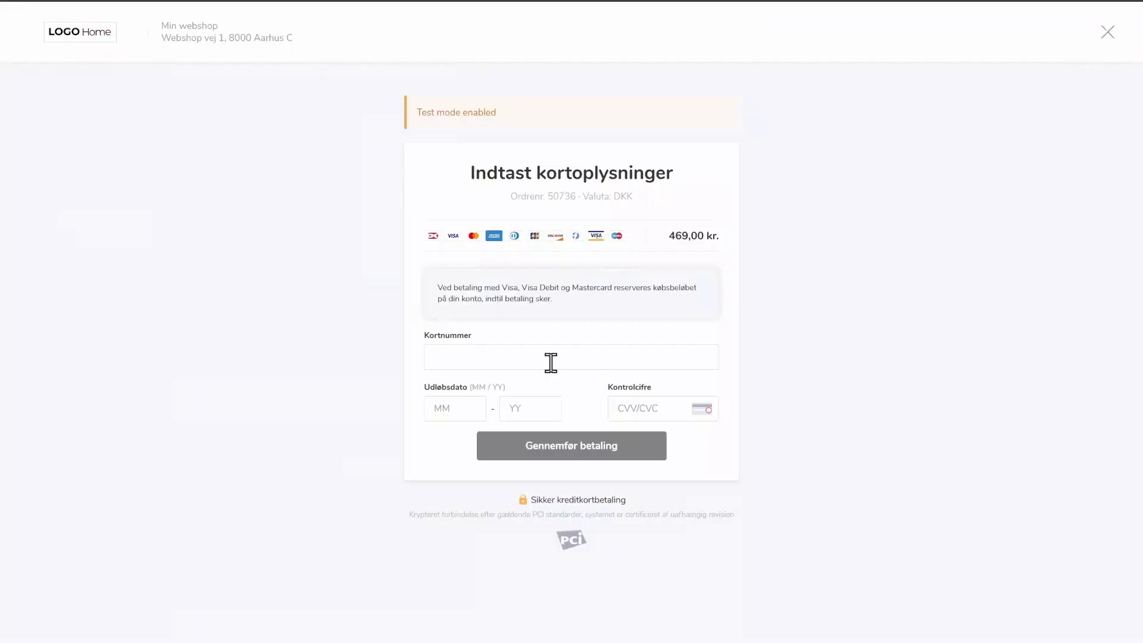
Fill in the payment window with the copied test card number, an expiry date and the security code, and complete the payment.
{"action": "left_click", "coordinate": [551, 362]}
{"action": "key", "text": "ctrl+v"}
{"action": "left_click", "coordinate": [456, 409]}
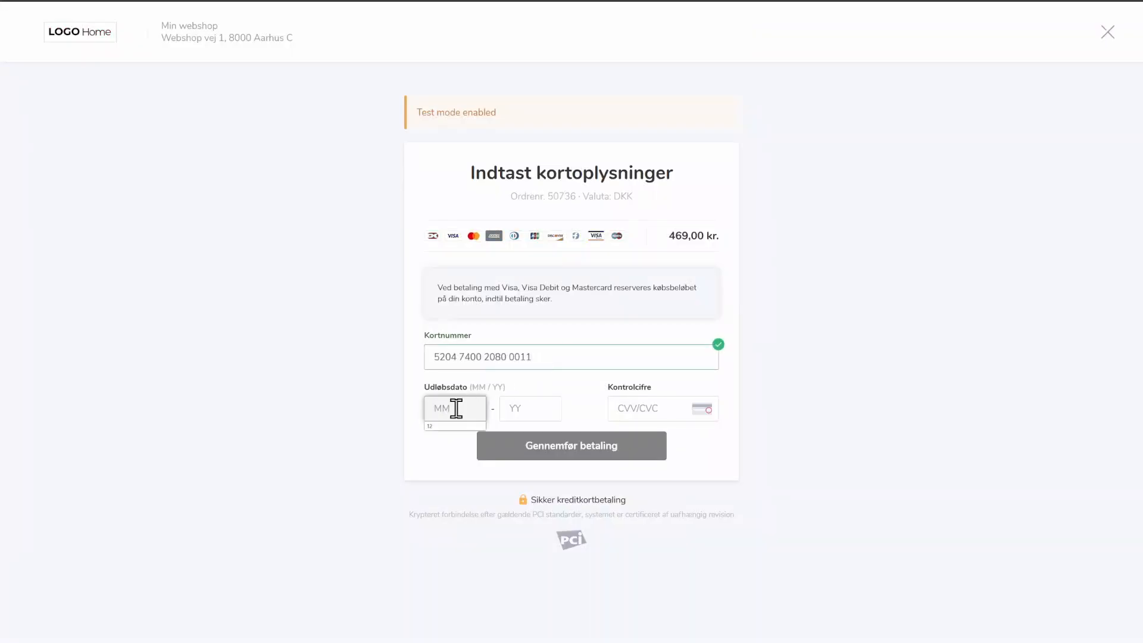
{"action": "type", "text": "12"}
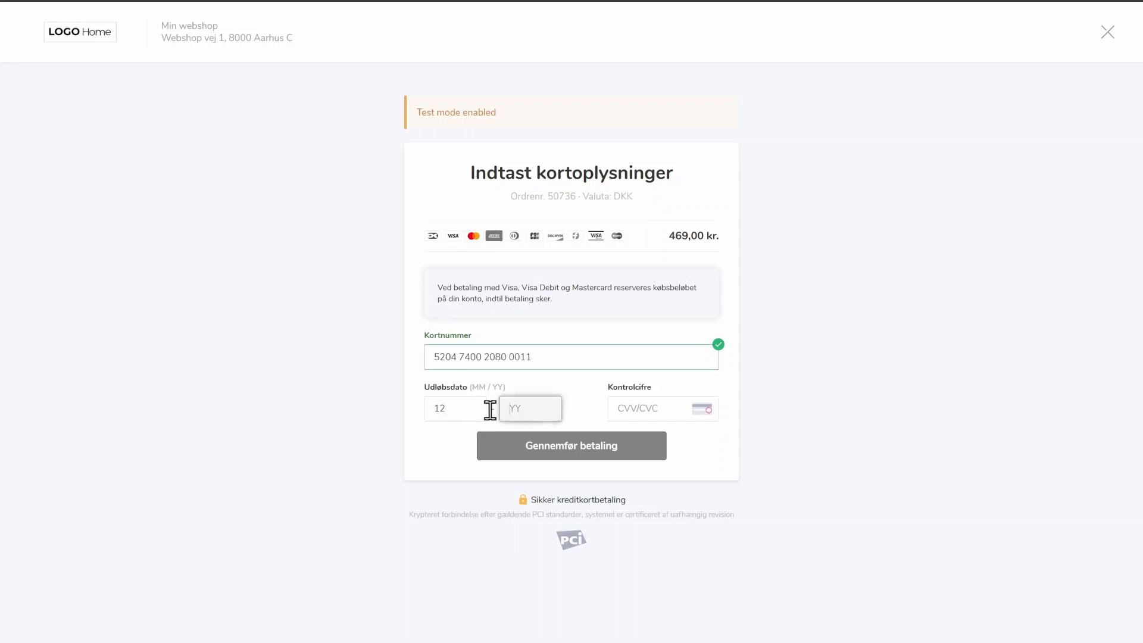
{"action": "left_click", "coordinate": [517, 409]}
{"action": "type", "text": "25"}
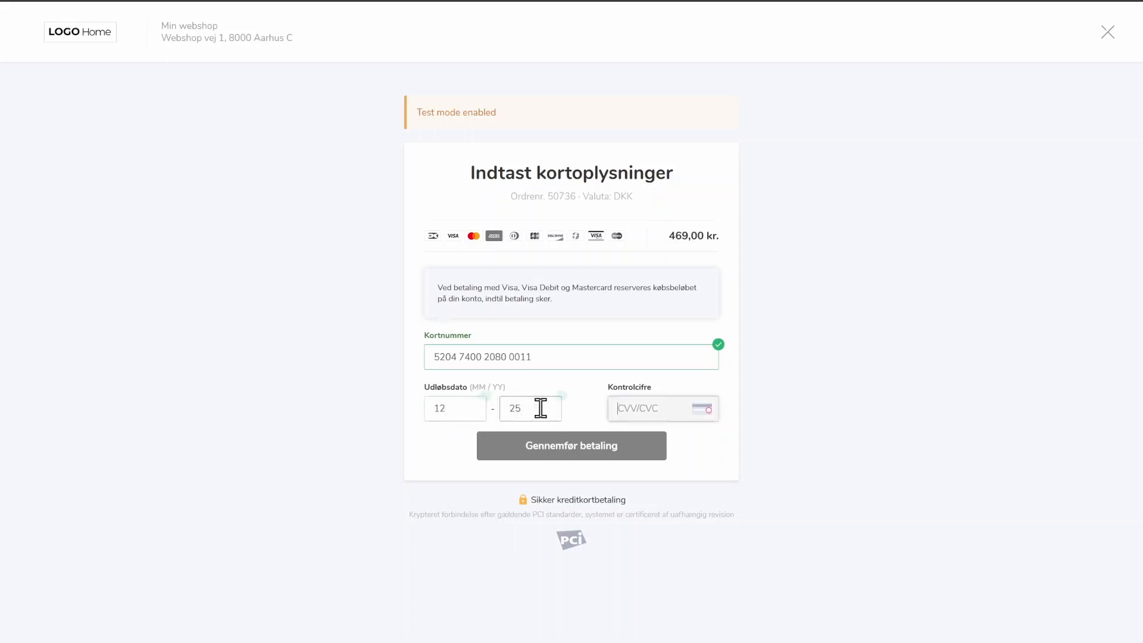
{"action": "type", "text": "999"}
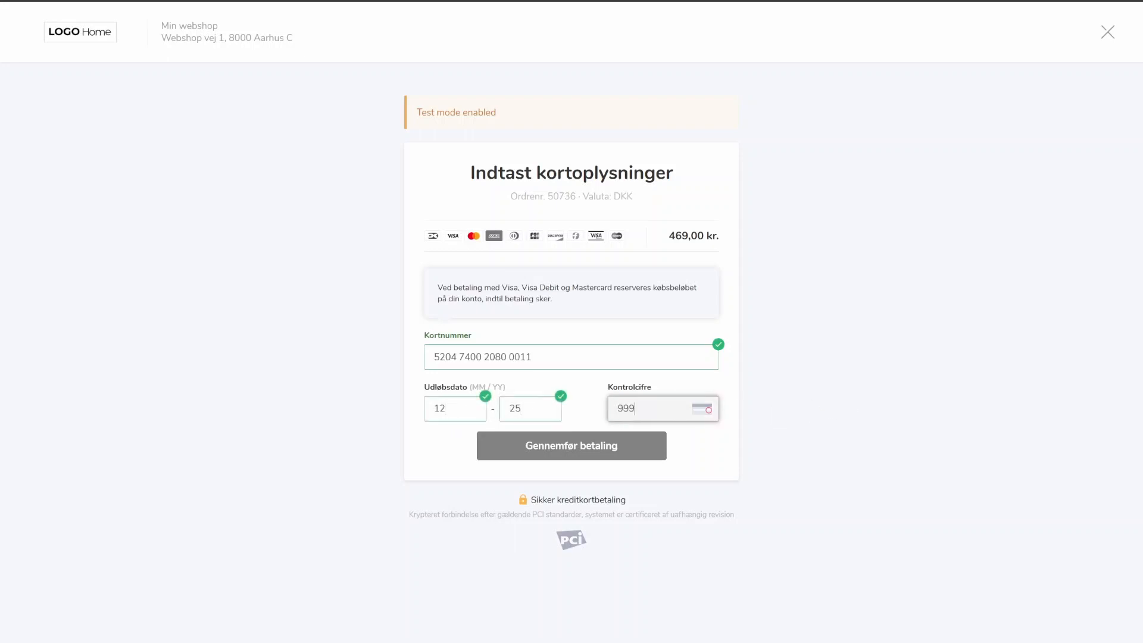
{"action": "left_click", "coordinate": [564, 445]}
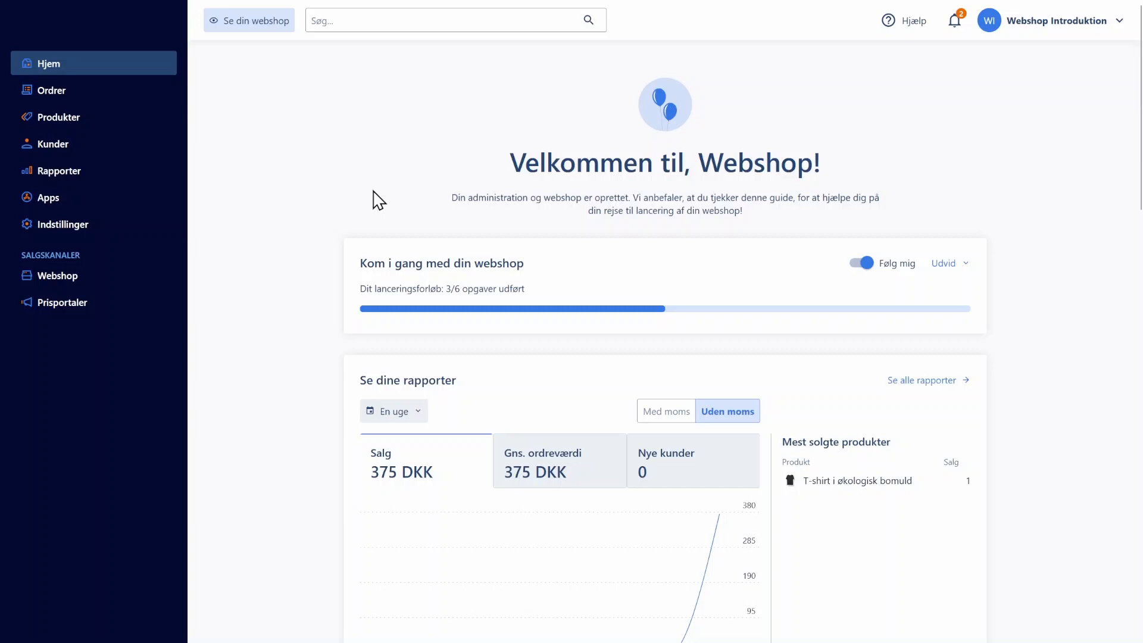
Open Ordrer in the webshop administration and examine the new order's payment and shipping icons.
{"action": "left_click", "coordinate": [51, 93]}
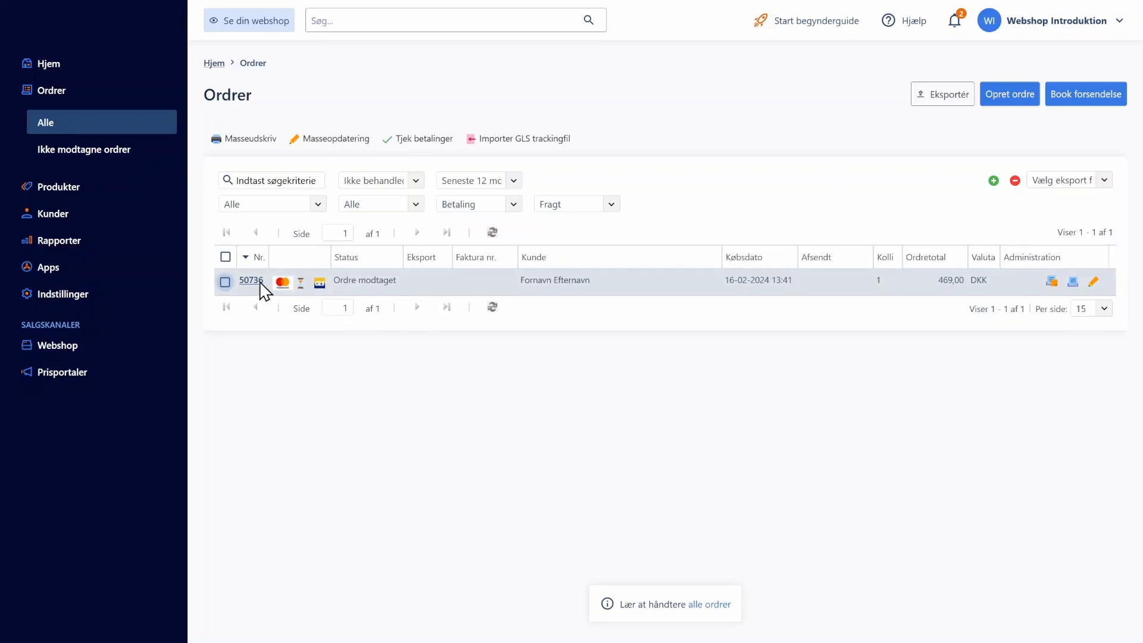
{"action": "mouse_move", "coordinate": [283, 286]}
{"action": "mouse_move", "coordinate": [320, 293]}
Open the order settings in Webshopindstillinger and examine the Næste ordrenummer and Næste fakturanummer fields.
{"action": "left_click", "coordinate": [65, 294]}
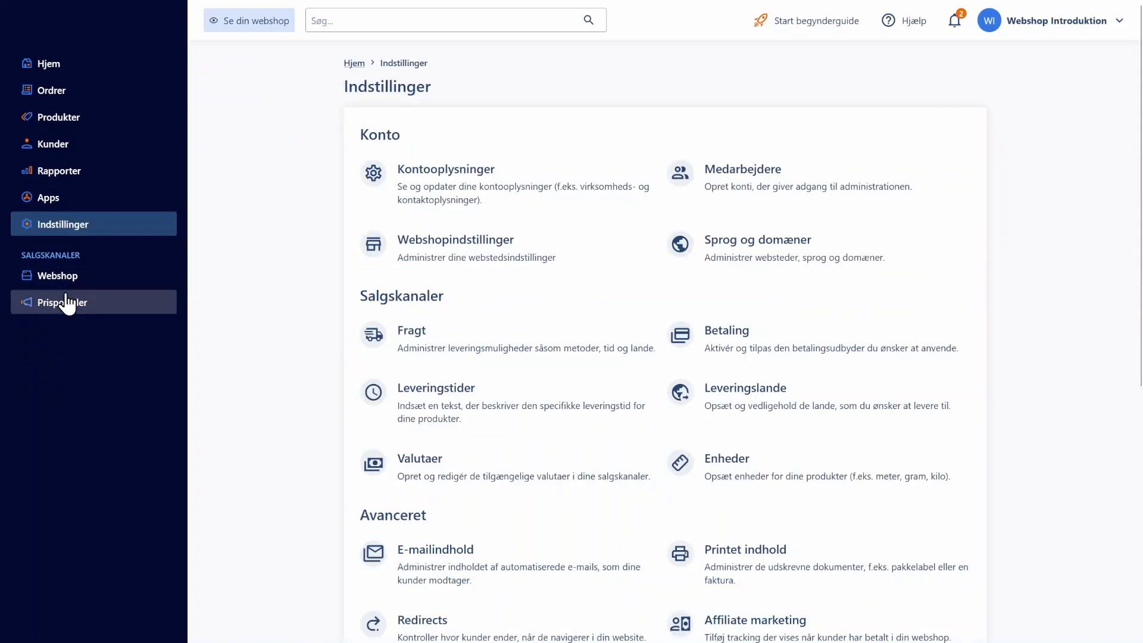
{"action": "left_click", "coordinate": [450, 250]}
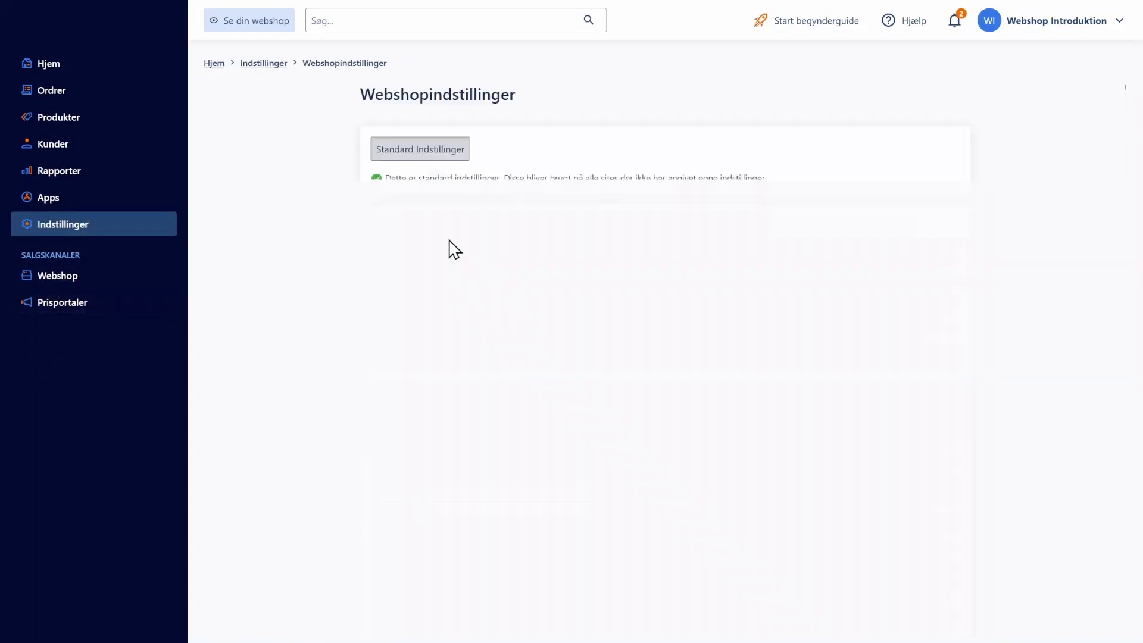
{"action": "left_click", "coordinate": [535, 229]}
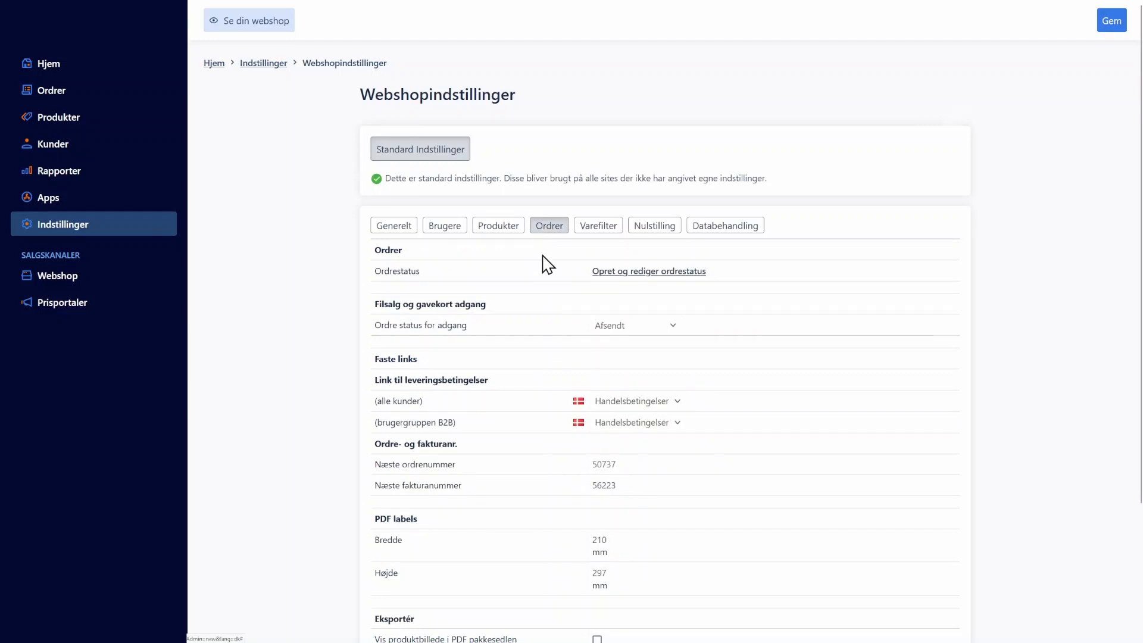
{"action": "scroll", "coordinate": [545, 265], "scroll_direction": "down", "scroll_amount": 3}
{"action": "left_click", "coordinate": [640, 301]}
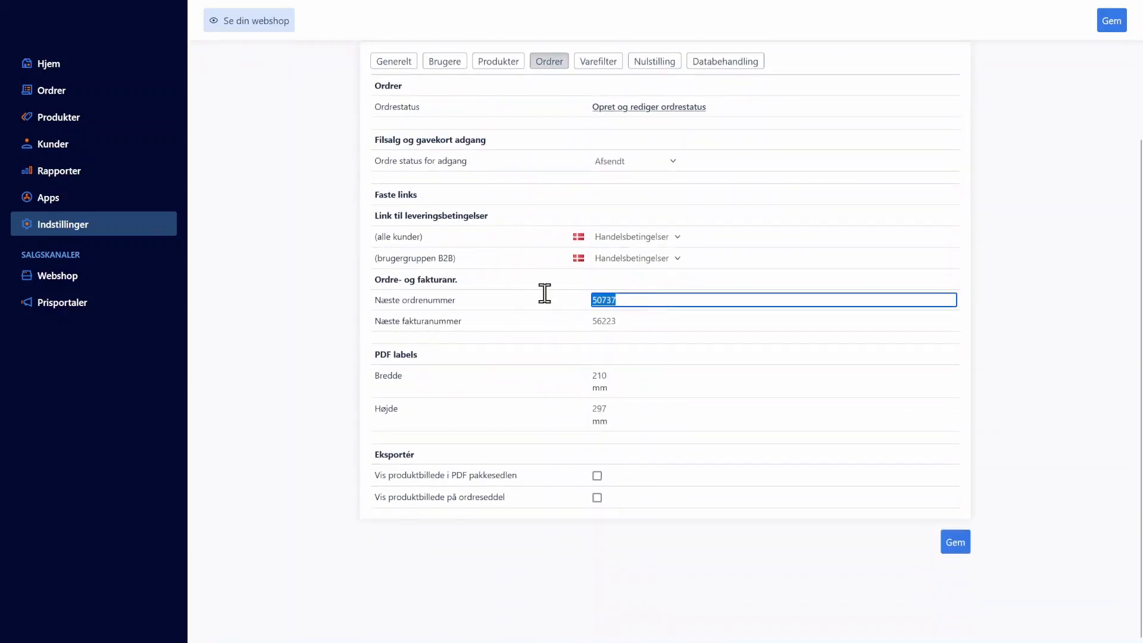
{"action": "left_click", "coordinate": [631, 317]}
{"action": "left_click", "coordinate": [338, 316]}
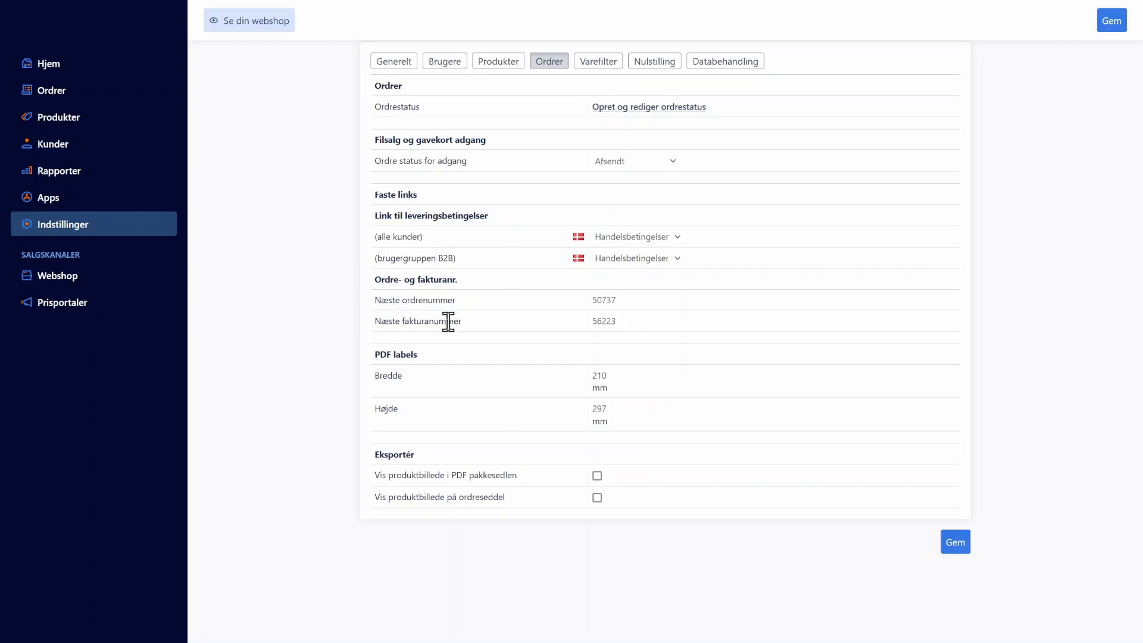
{"action": "left_click_drag", "start_coordinate": [640, 301], "coordinate": [536, 298]}
{"action": "left_click_drag", "start_coordinate": [612, 322], "coordinate": [427, 318]}
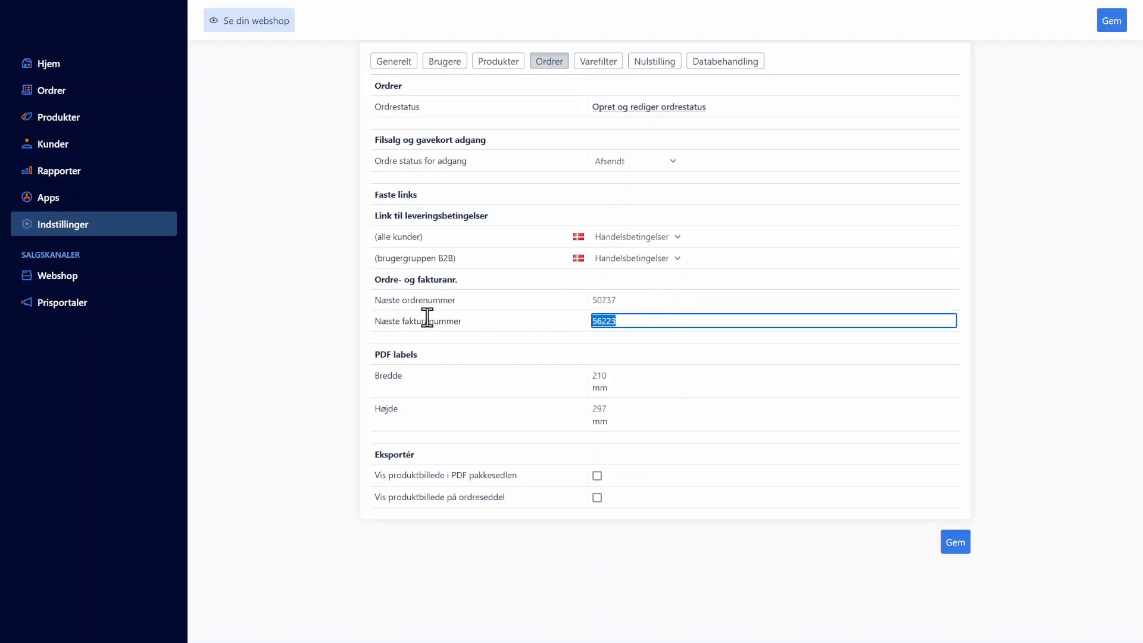
{"action": "left_click", "coordinate": [287, 311]}
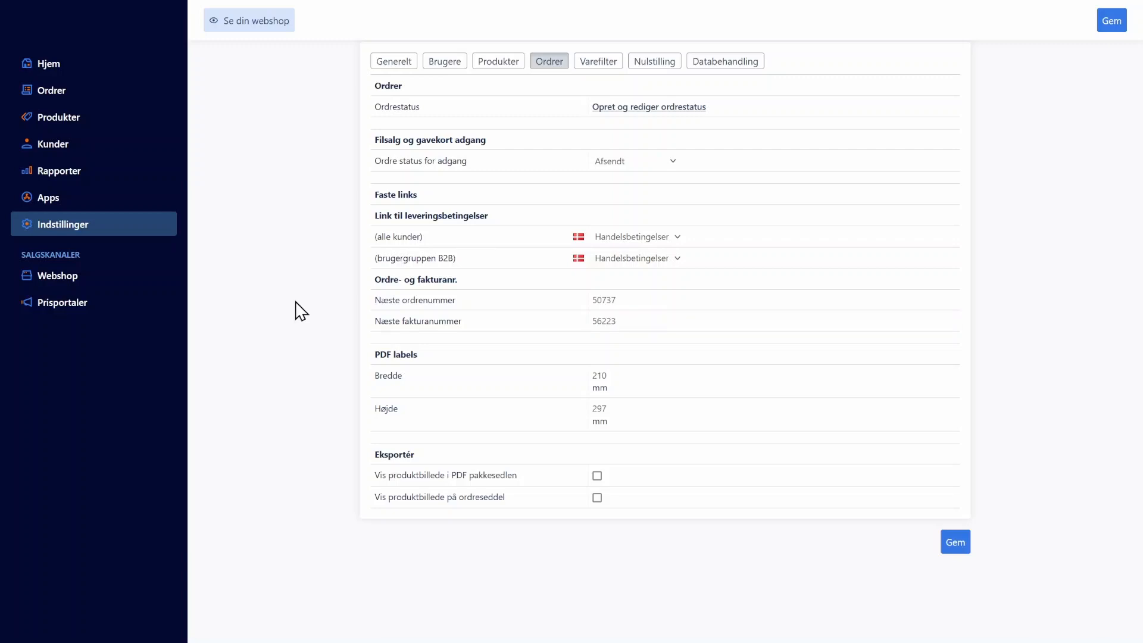
Return to the order list, select the test order and open Masseopdatering for it.
{"action": "left_click", "coordinate": [74, 90]}
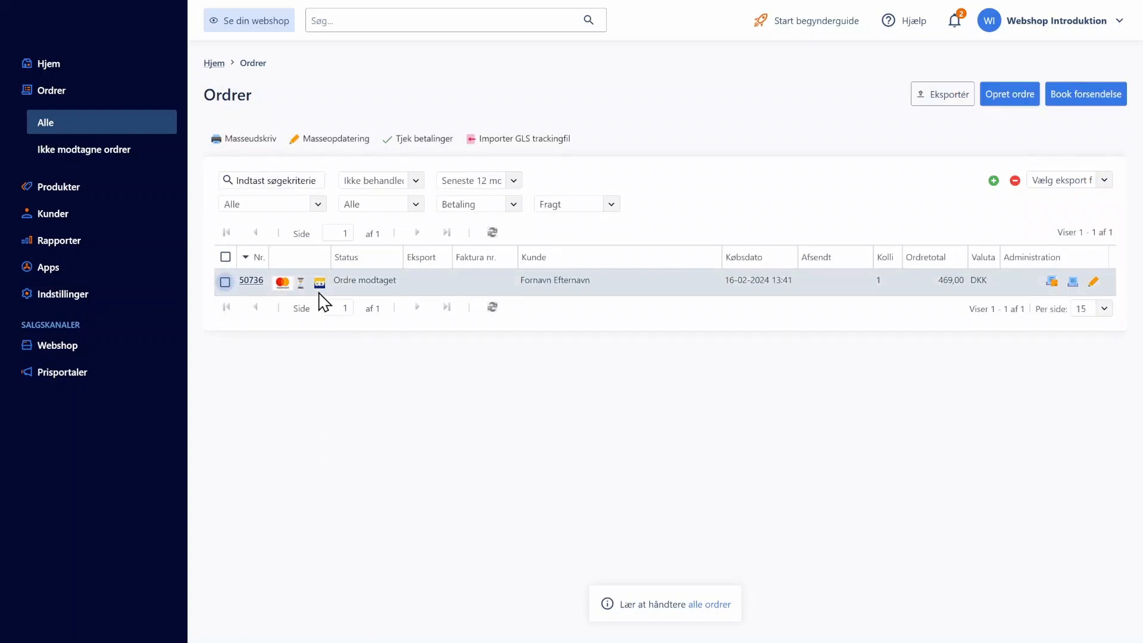
{"action": "left_click", "coordinate": [225, 282]}
{"action": "left_click", "coordinate": [344, 143]}
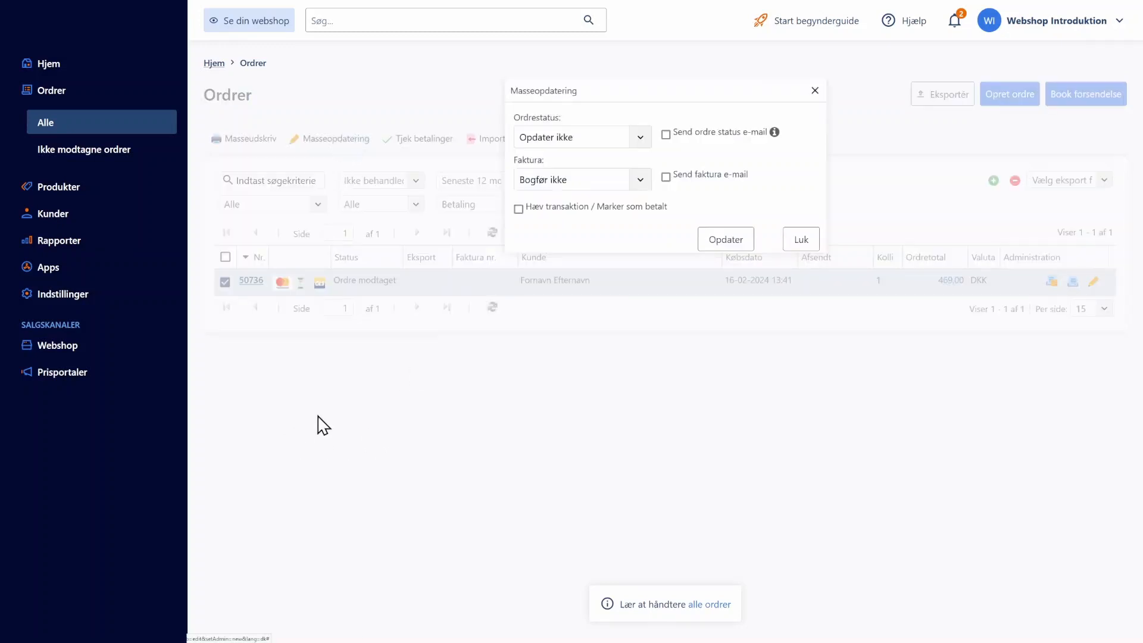
Try out Masseopdatering with status Afsendt, Faktura 0 dage, both e-mails and Hæv transaktion enabled, and close it without updating.
{"action": "left_click", "coordinate": [639, 137]}
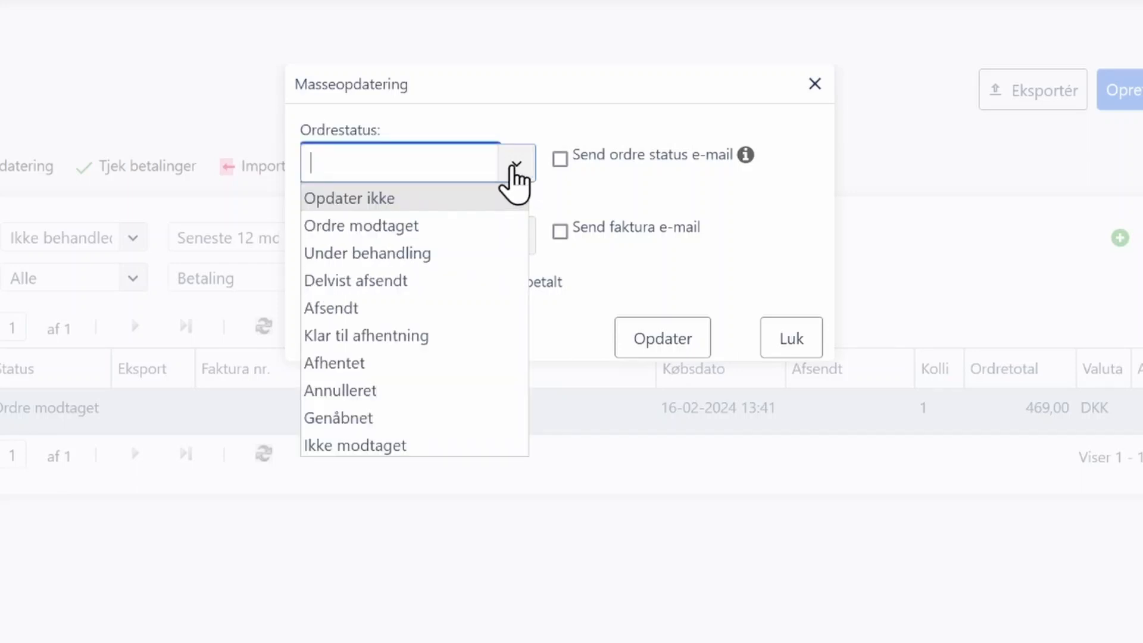
{"action": "left_click", "coordinate": [362, 308]}
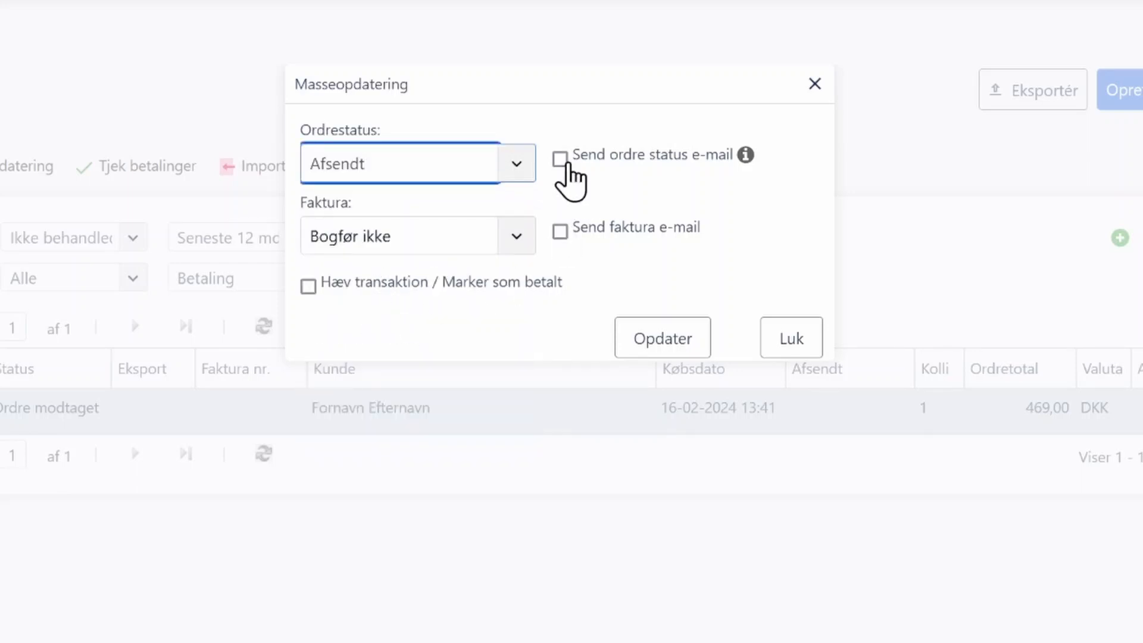
{"action": "left_click", "coordinate": [562, 159]}
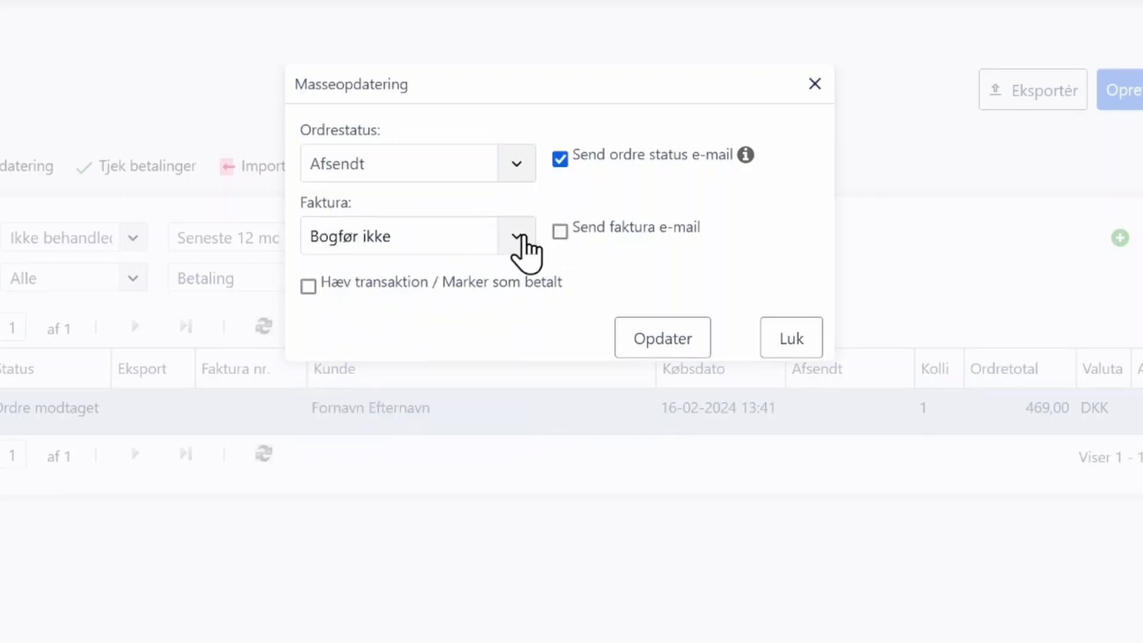
{"action": "left_click", "coordinate": [516, 236]}
{"action": "left_click", "coordinate": [411, 296]}
{"action": "left_click", "coordinate": [561, 231]}
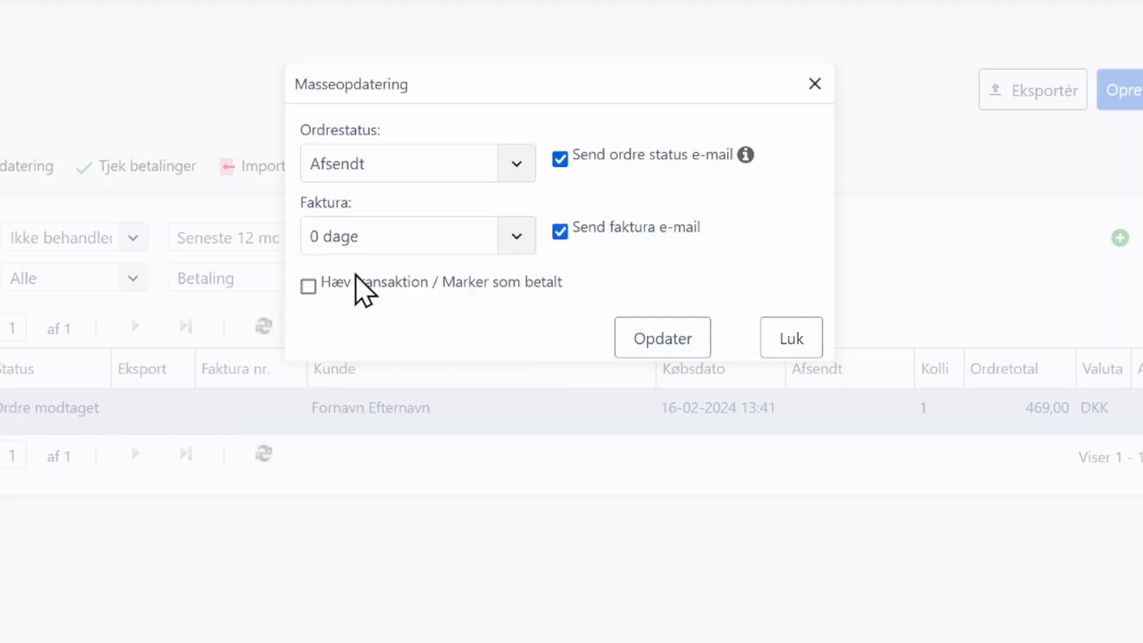
{"action": "left_click", "coordinate": [309, 286]}
{"action": "left_click", "coordinate": [792, 339]}
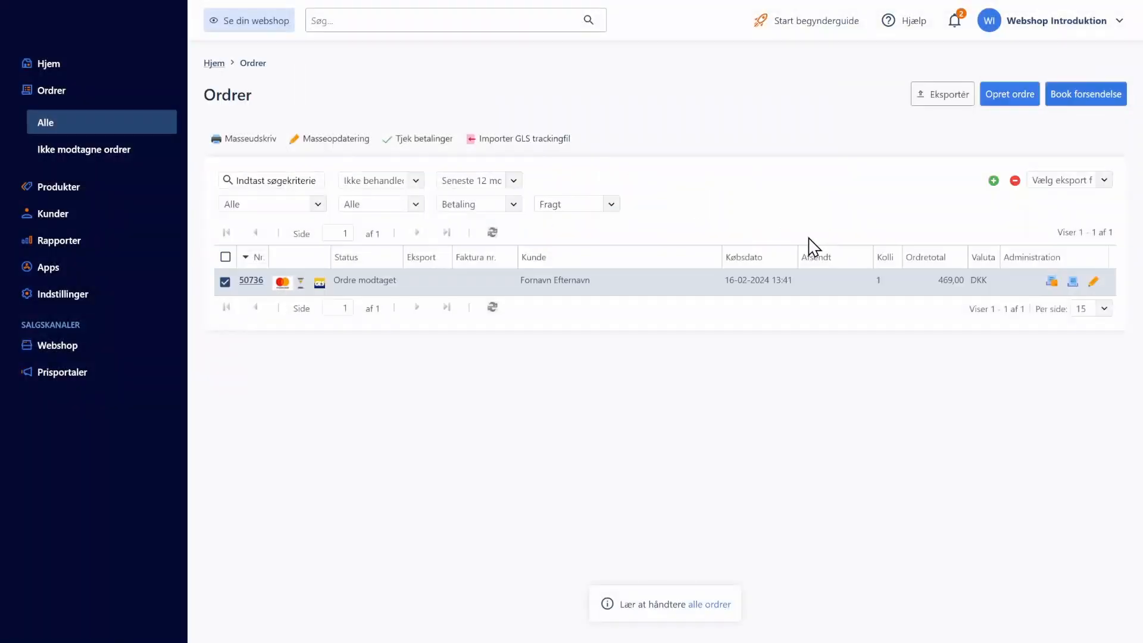
Deselect the test order, open its details and examine the status options and the automatic status e-mail setting, keeping Ordre modtaget.
{"action": "left_click", "coordinate": [225, 281]}
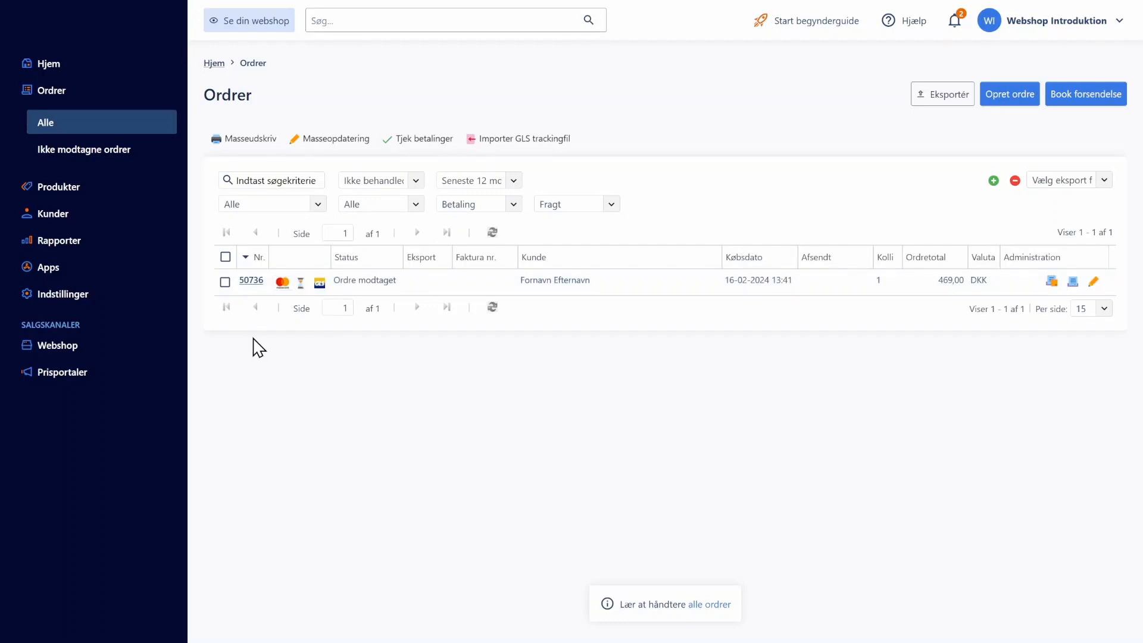
{"action": "left_click", "coordinate": [249, 282]}
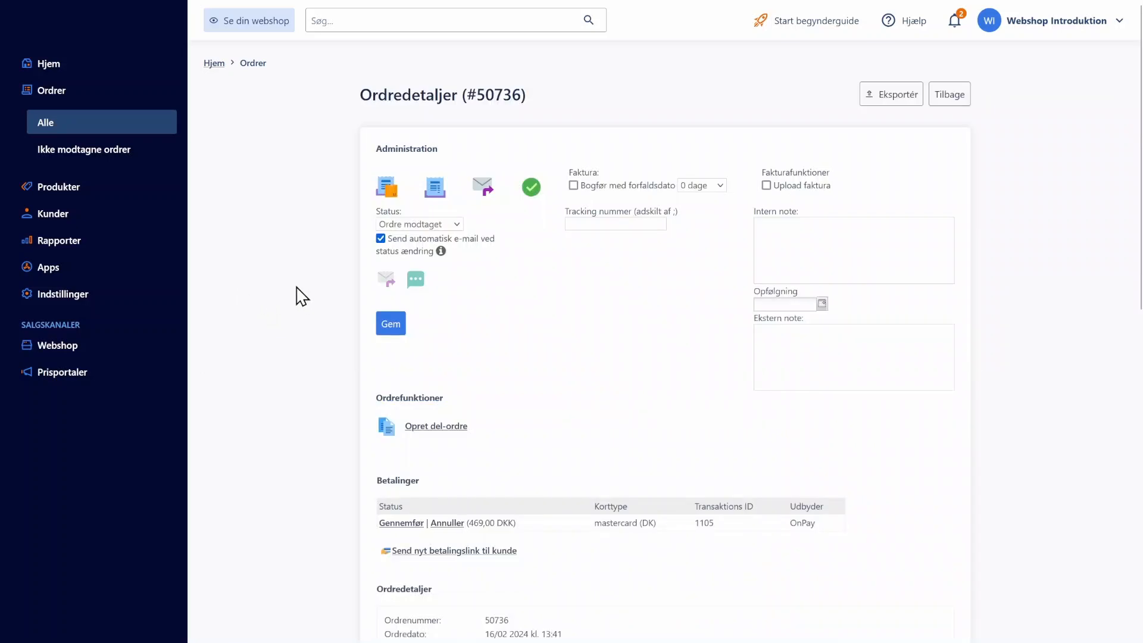
{"action": "mouse_move", "coordinate": [538, 191]}
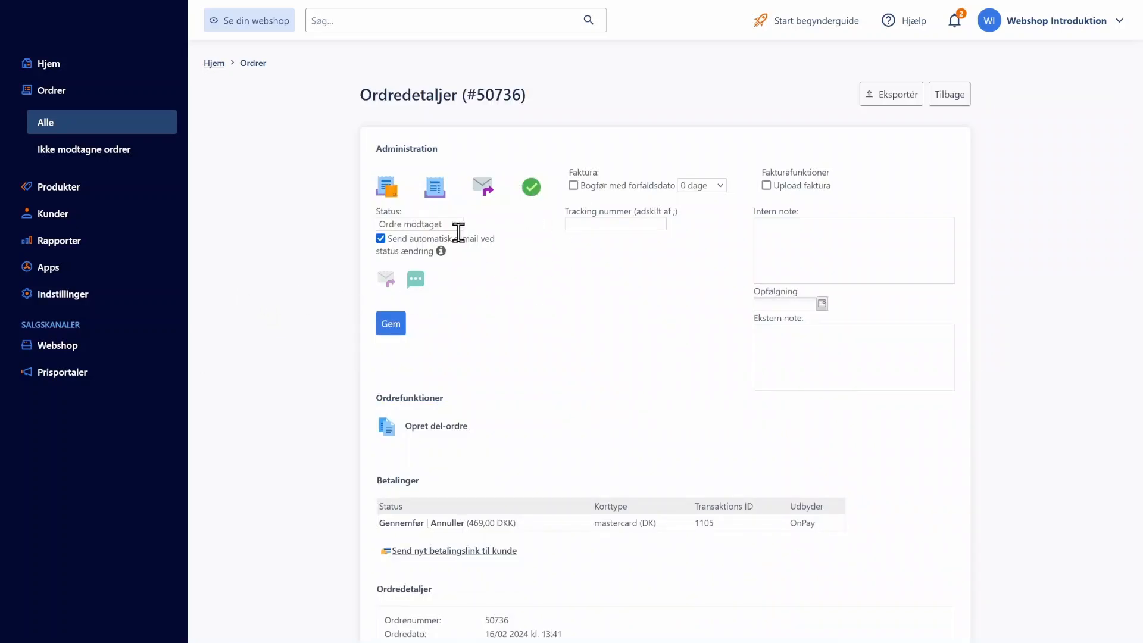
{"action": "left_click", "coordinate": [456, 225]}
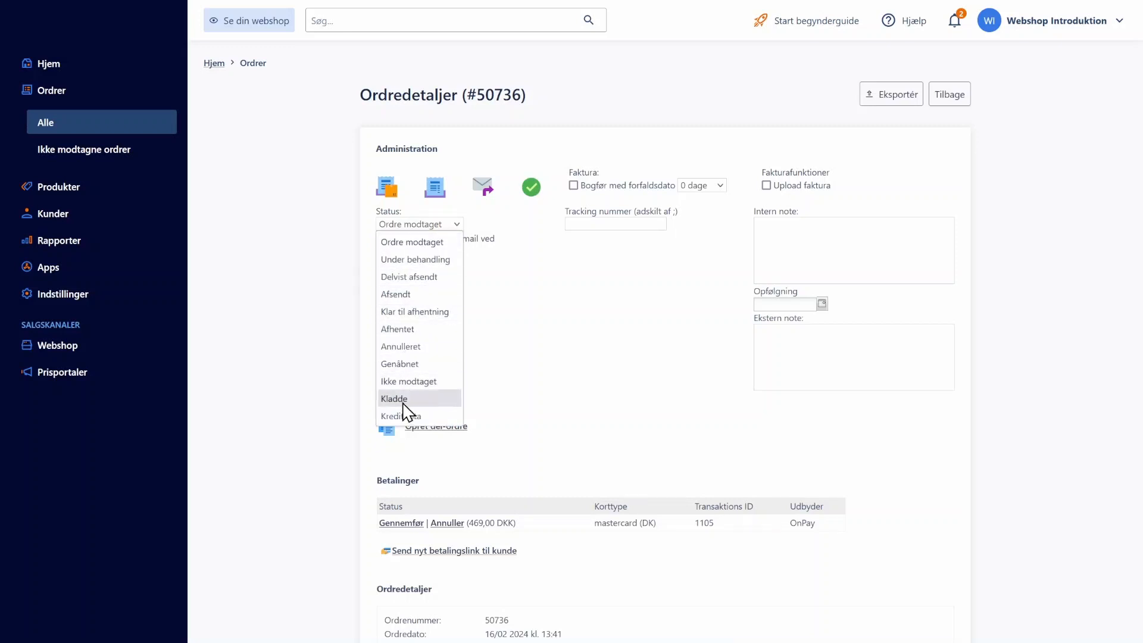
{"action": "left_click", "coordinate": [590, 290]}
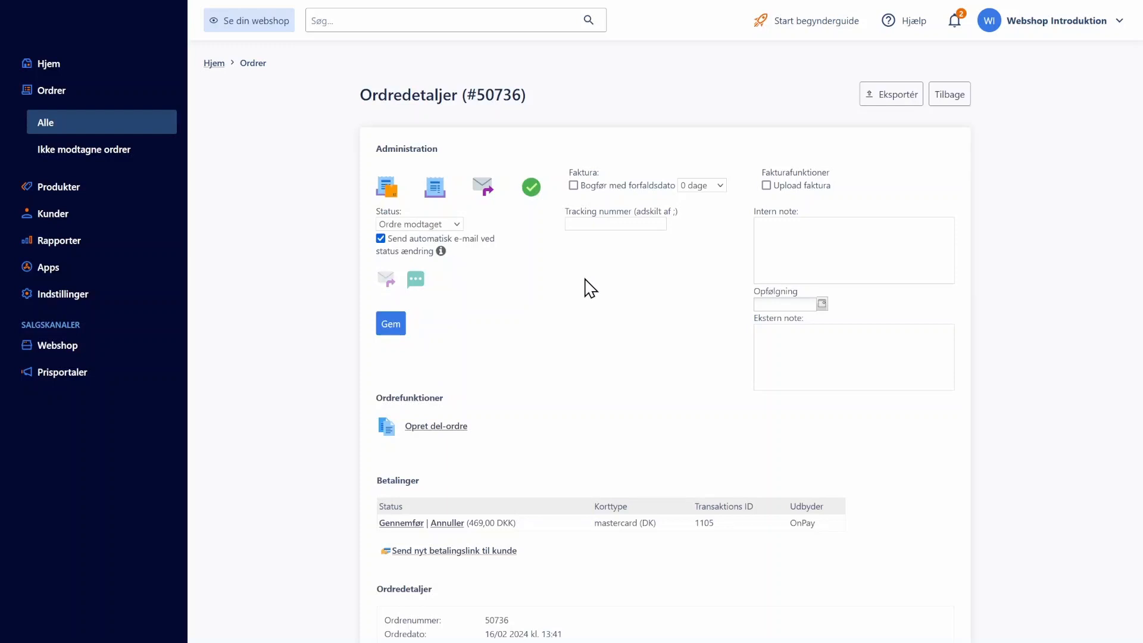
{"action": "left_click_drag", "start_coordinate": [393, 238], "coordinate": [425, 252]}
{"action": "left_click", "coordinate": [519, 268]}
{"action": "left_click", "coordinate": [381, 242]}
{"action": "left_click", "coordinate": [455, 226]}
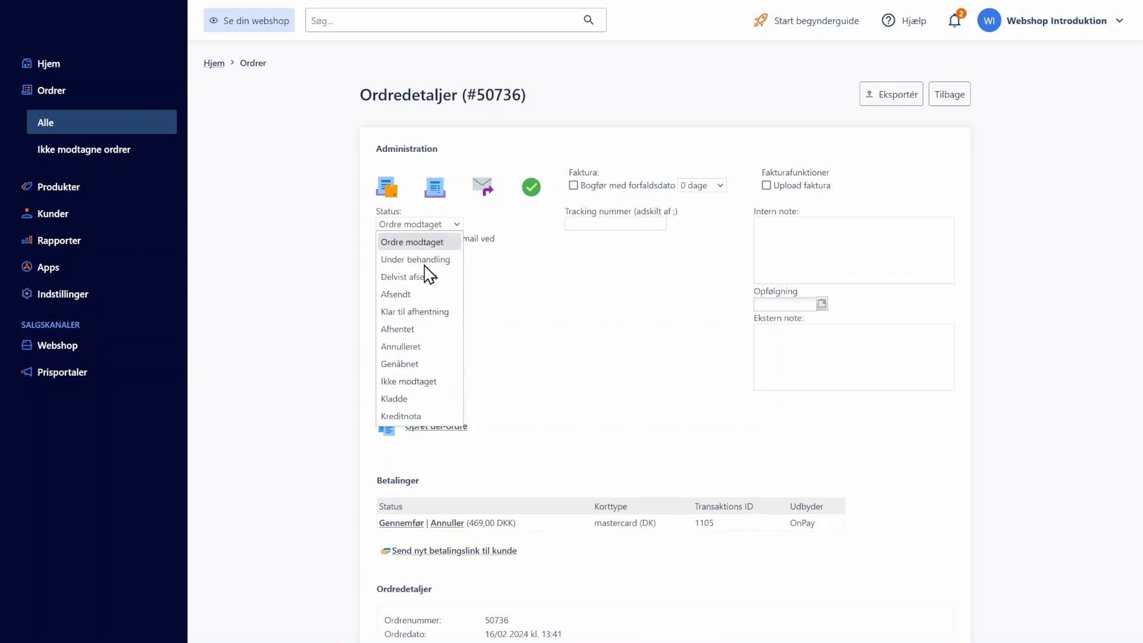
{"action": "left_click", "coordinate": [412, 241]}
Examine the order's Betalinger section, customer and delivery details, ordered items, total amount and profit margin.
{"action": "scroll", "coordinate": [431, 159], "scroll_direction": "down", "scroll_amount": 5}
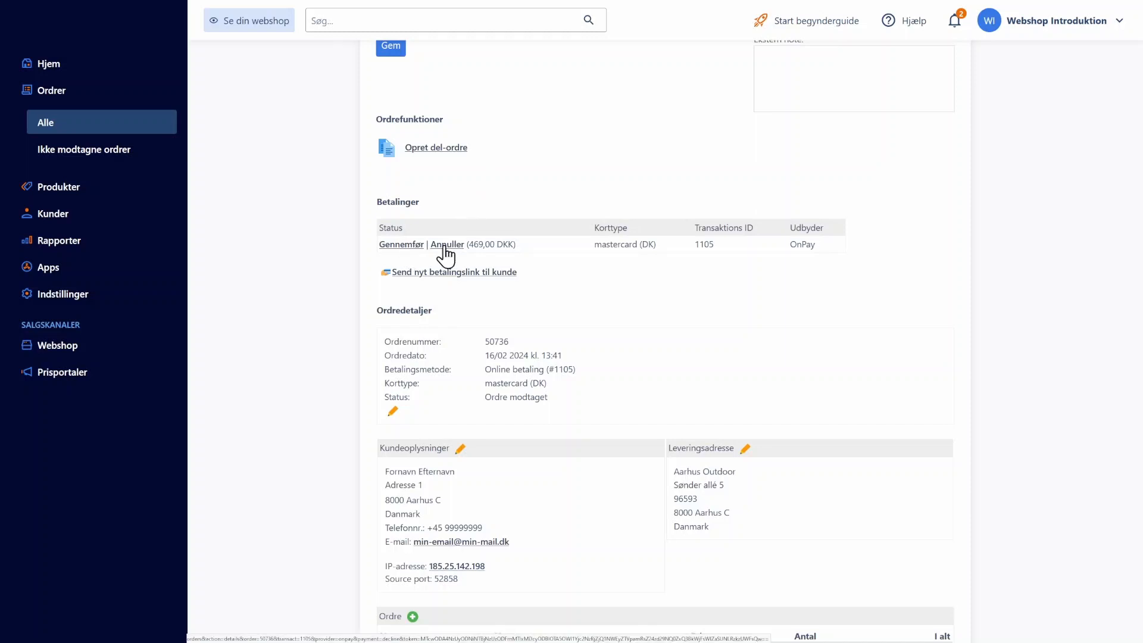
{"action": "scroll", "coordinate": [680, 291], "scroll_direction": "down", "scroll_amount": 1}
{"action": "scroll", "coordinate": [680, 291], "scroll_direction": "down", "scroll_amount": 3}
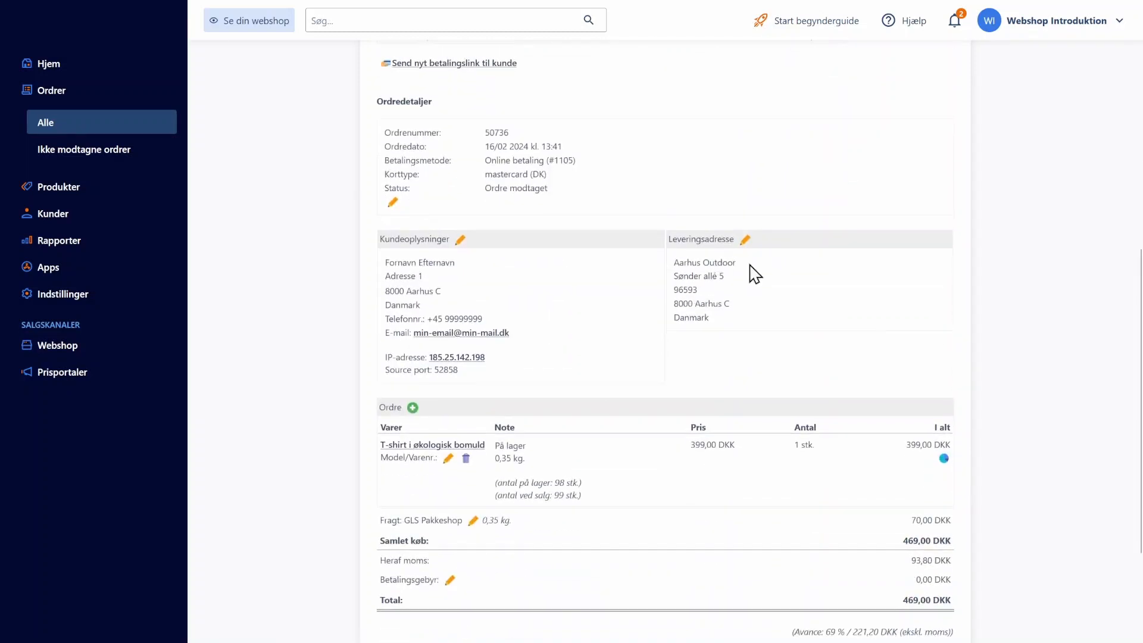
{"action": "scroll", "coordinate": [722, 465], "scroll_direction": "down", "scroll_amount": 3}
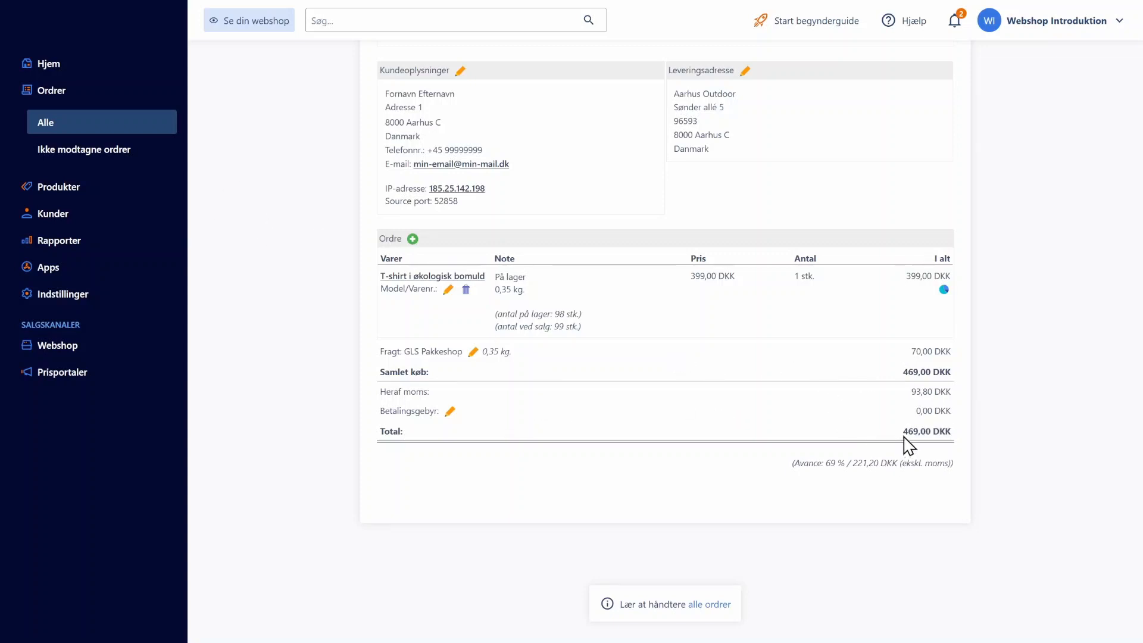
{"action": "left_click_drag", "start_coordinate": [904, 432], "coordinate": [951, 431]}
{"action": "scroll", "coordinate": [694, 417], "scroll_direction": "up", "scroll_amount": 6}
{"action": "scroll", "coordinate": [694, 423], "scroll_direction": "up", "scroll_amount": 3}
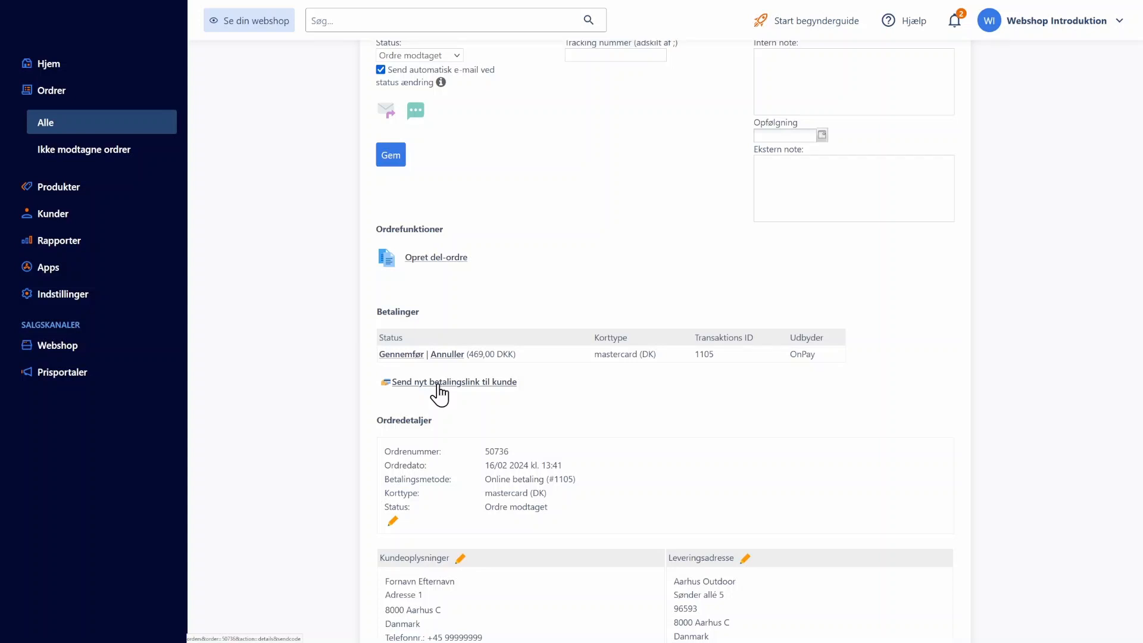
{"action": "scroll", "coordinate": [887, 398], "scroll_direction": "down", "scroll_amount": 8}
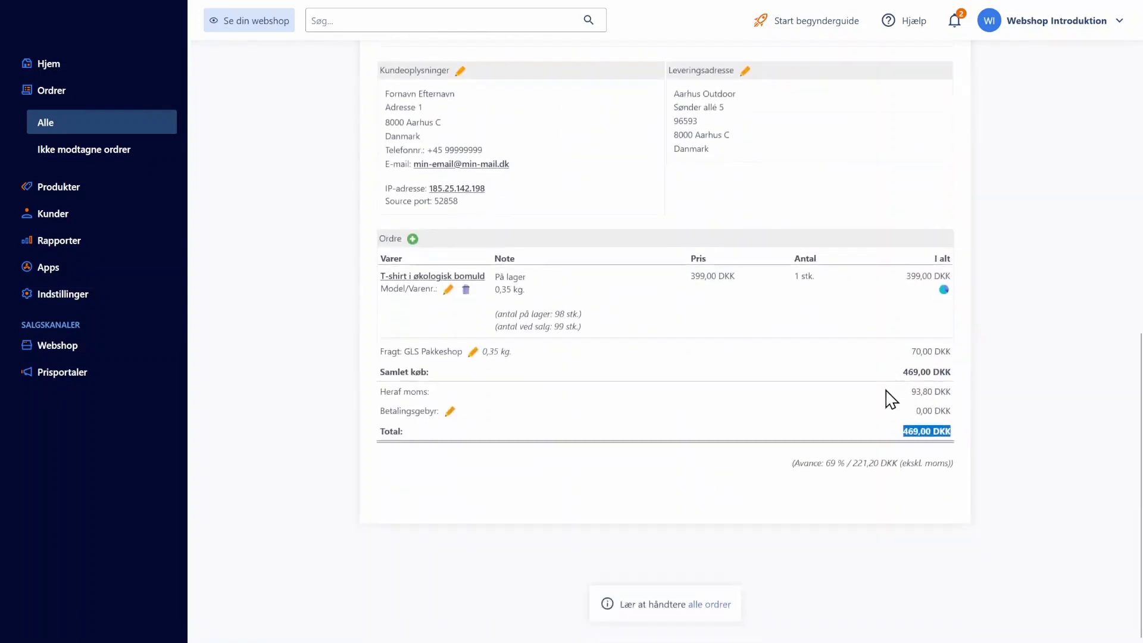
{"action": "left_click", "coordinate": [738, 424]}
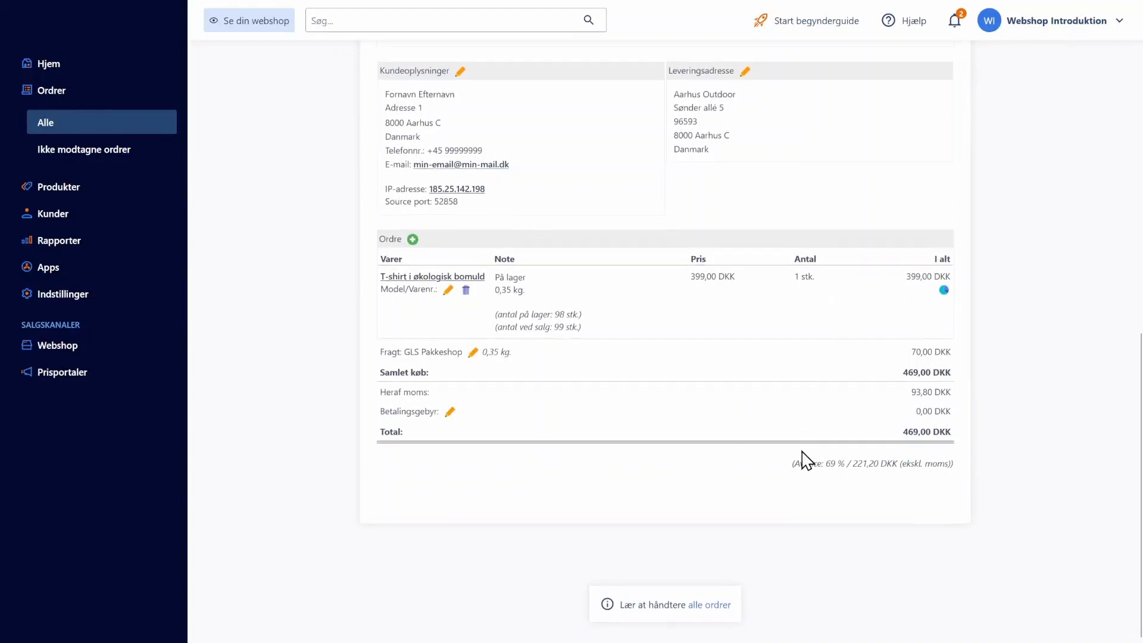
Carry out the order's payment with Gennemfør and save the order with status Afsendt.
{"action": "scroll", "coordinate": [802, 452], "scroll_direction": "up", "scroll_amount": 9}
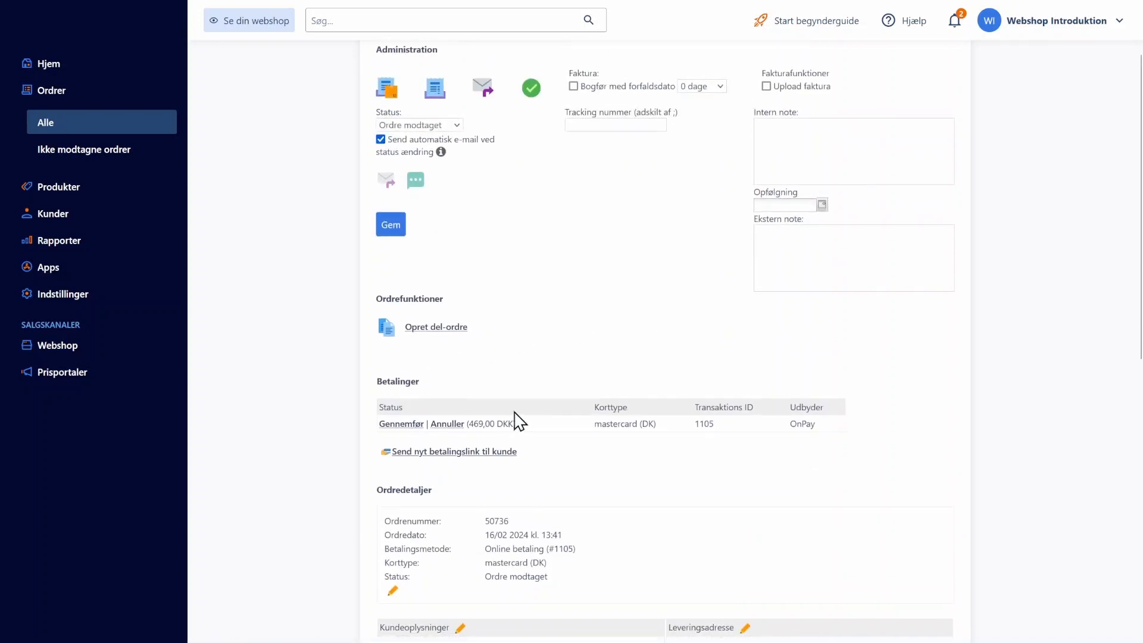
{"action": "left_click", "coordinate": [448, 174]}
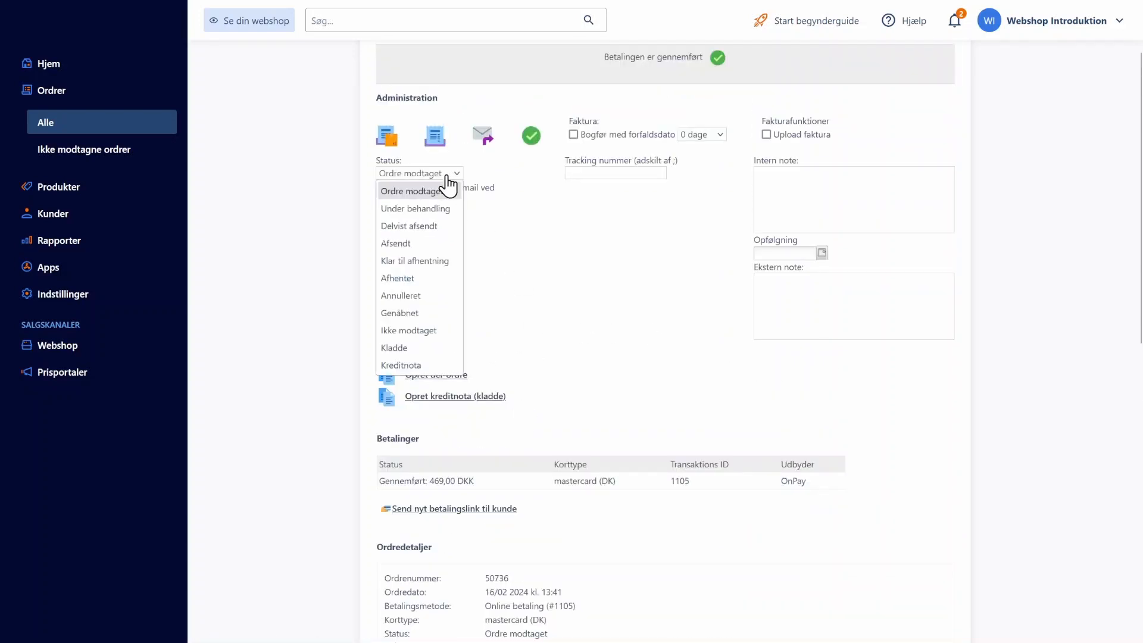
{"action": "left_click", "coordinate": [408, 244]}
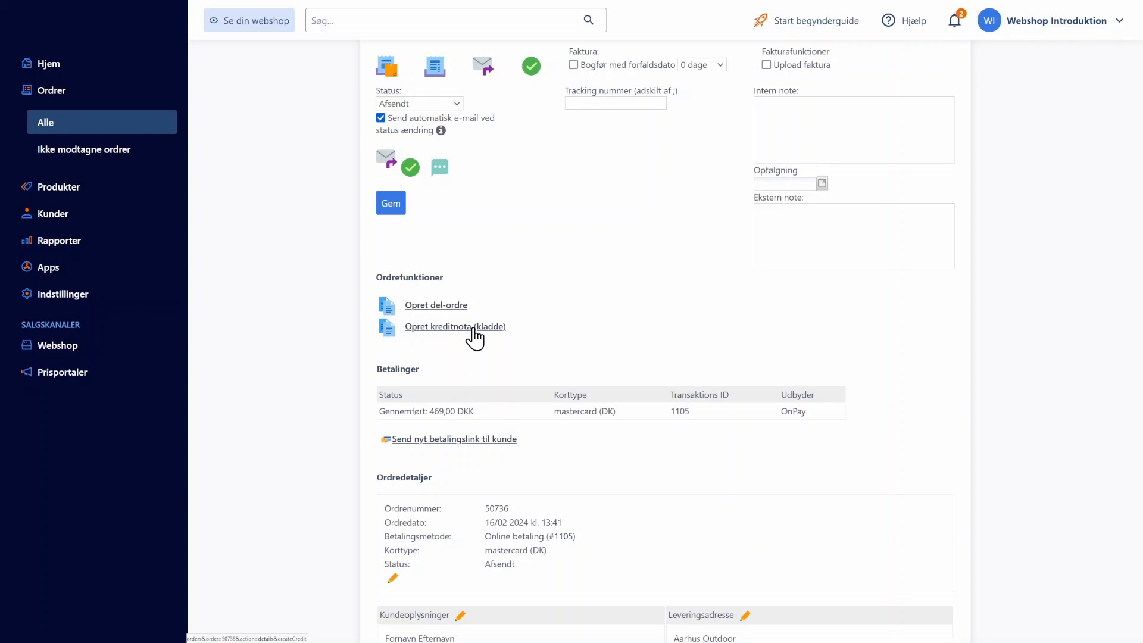
Open the order's printable order slip to check its contents, and return to the order details.
{"action": "scroll", "coordinate": [645, 354], "scroll_direction": "up", "scroll_amount": 2}
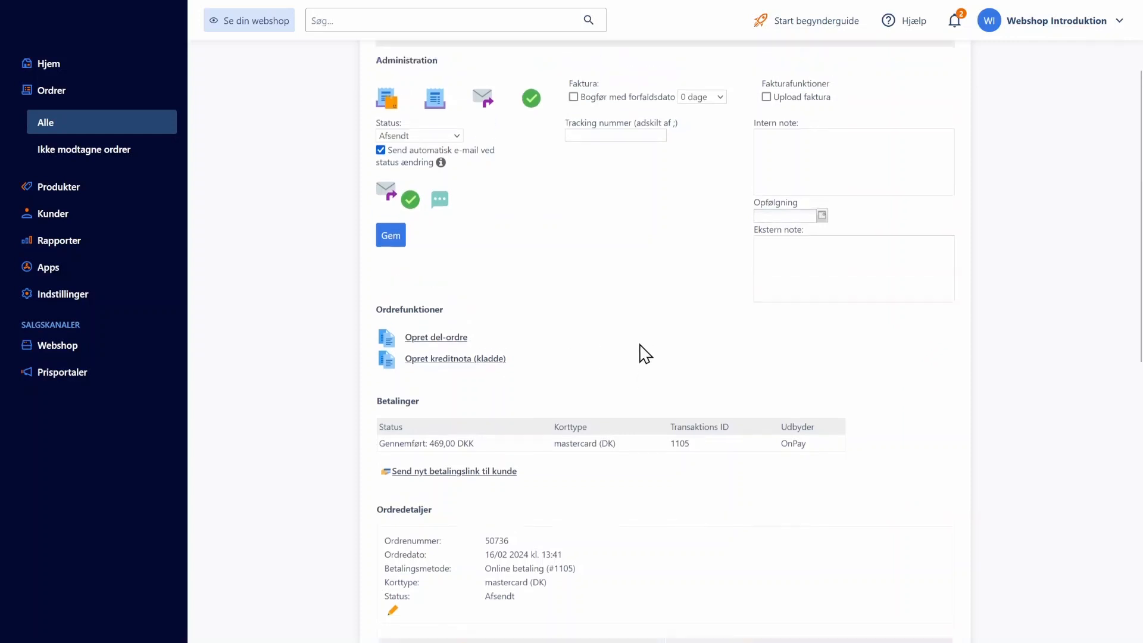
{"action": "scroll", "coordinate": [645, 354], "scroll_direction": "up", "scroll_amount": 3}
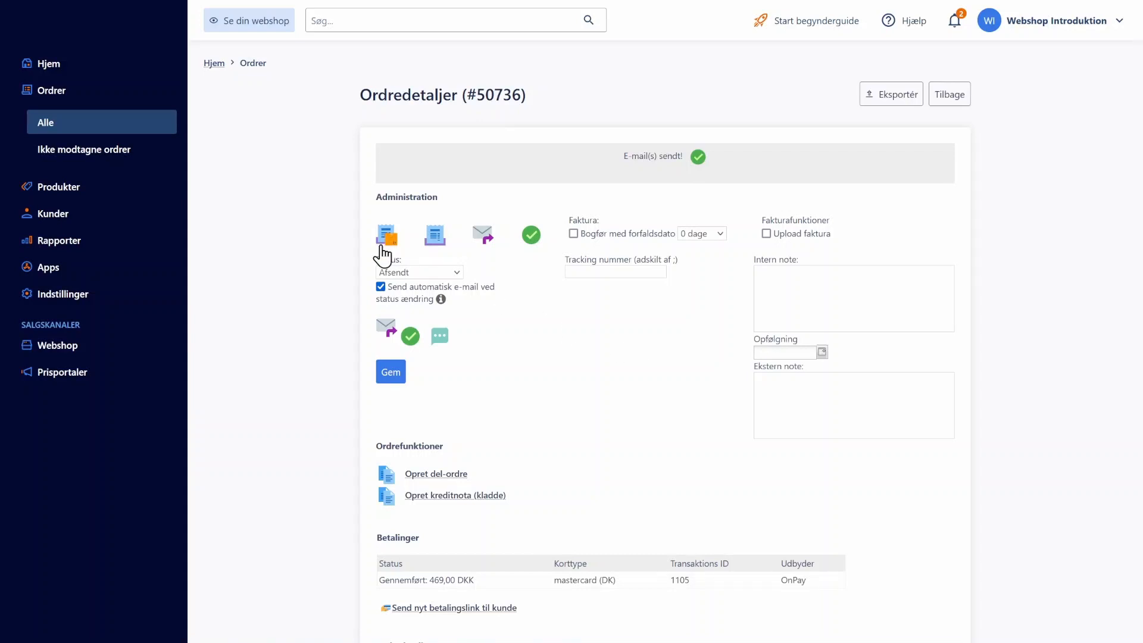
{"action": "left_click", "coordinate": [438, 243]}
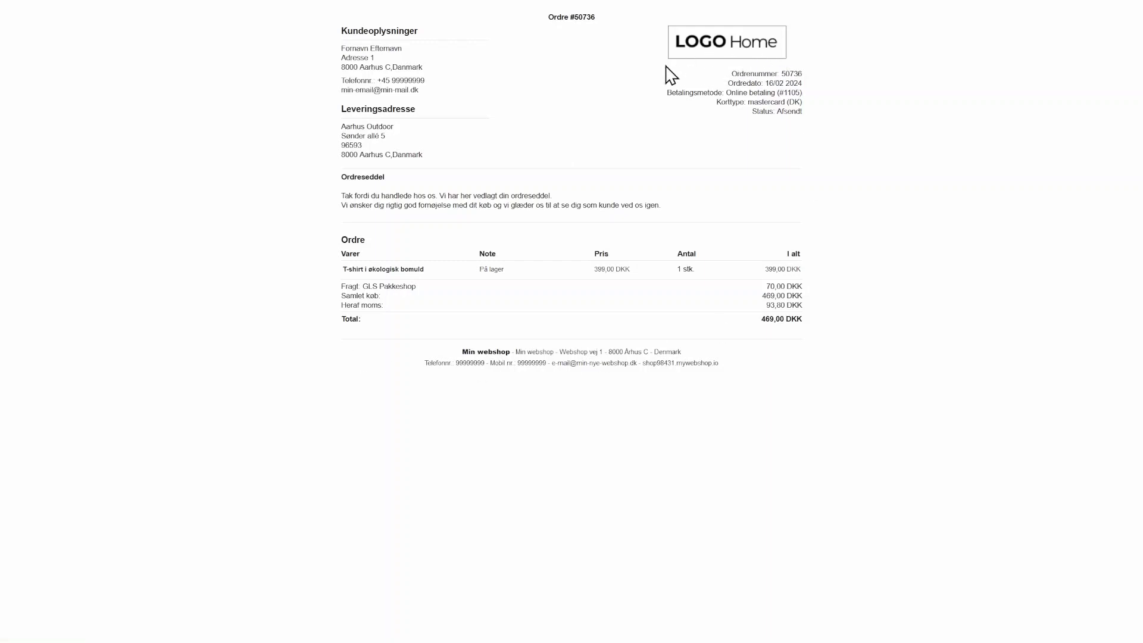
{"action": "key", "text": "ctrl+w"}
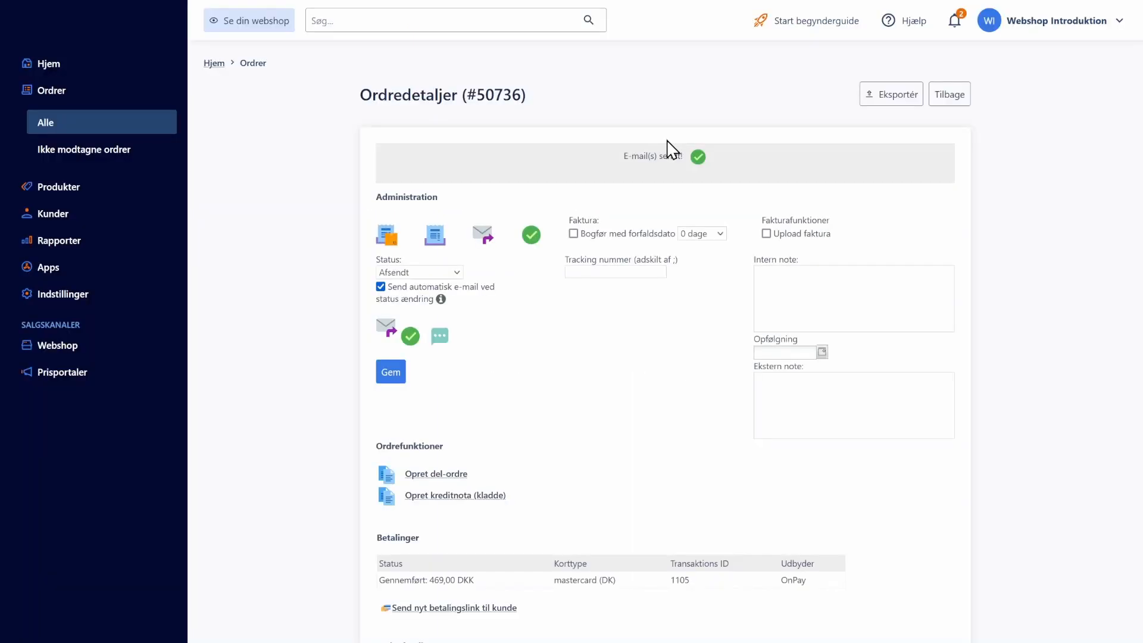
Book the order's invoice with a due date of 0 dage, save the order and check the invoice document.
{"action": "left_click", "coordinate": [573, 234]}
{"action": "left_click", "coordinate": [712, 237]}
{"action": "left_click", "coordinate": [715, 254]}
{"action": "left_click", "coordinate": [391, 375]}
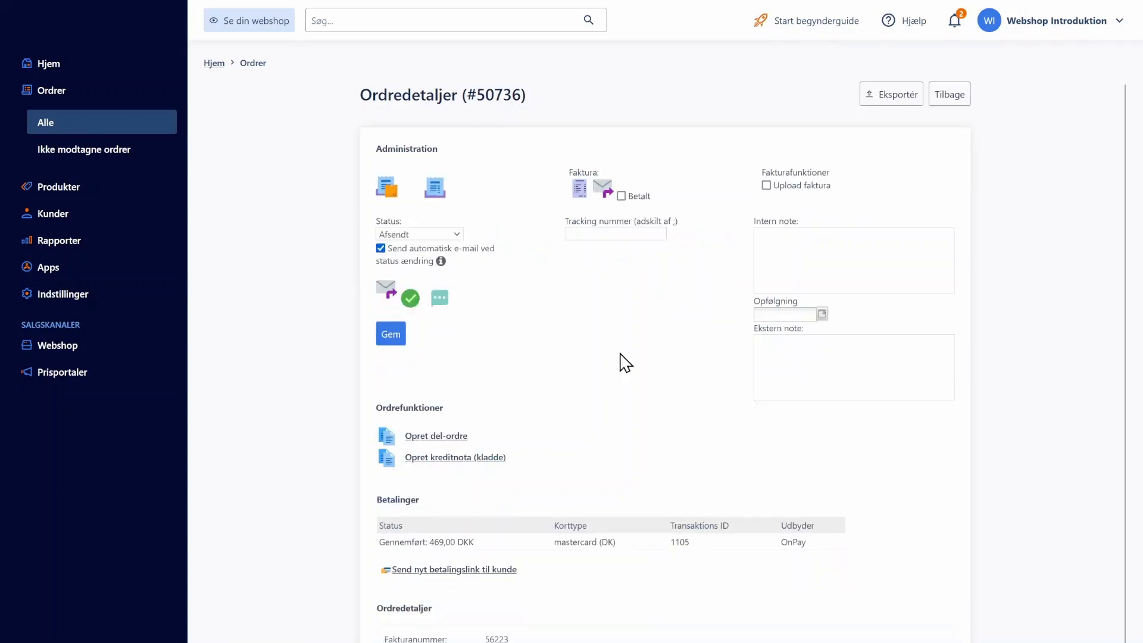
{"action": "left_click", "coordinate": [579, 191]}
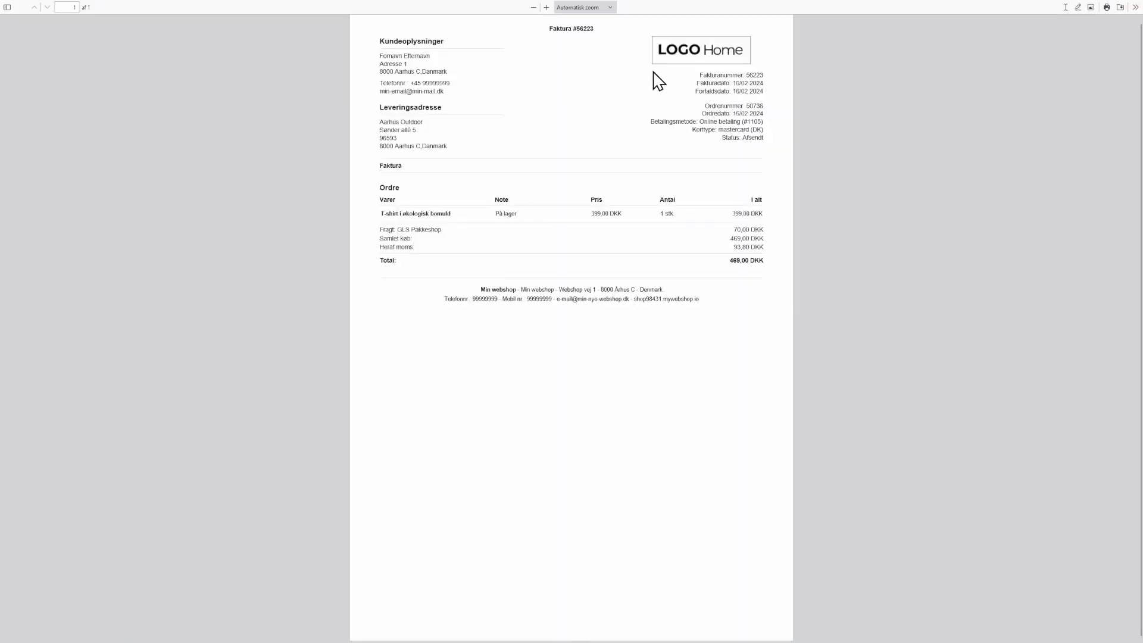
{"action": "left_click", "coordinate": [846, 344]}
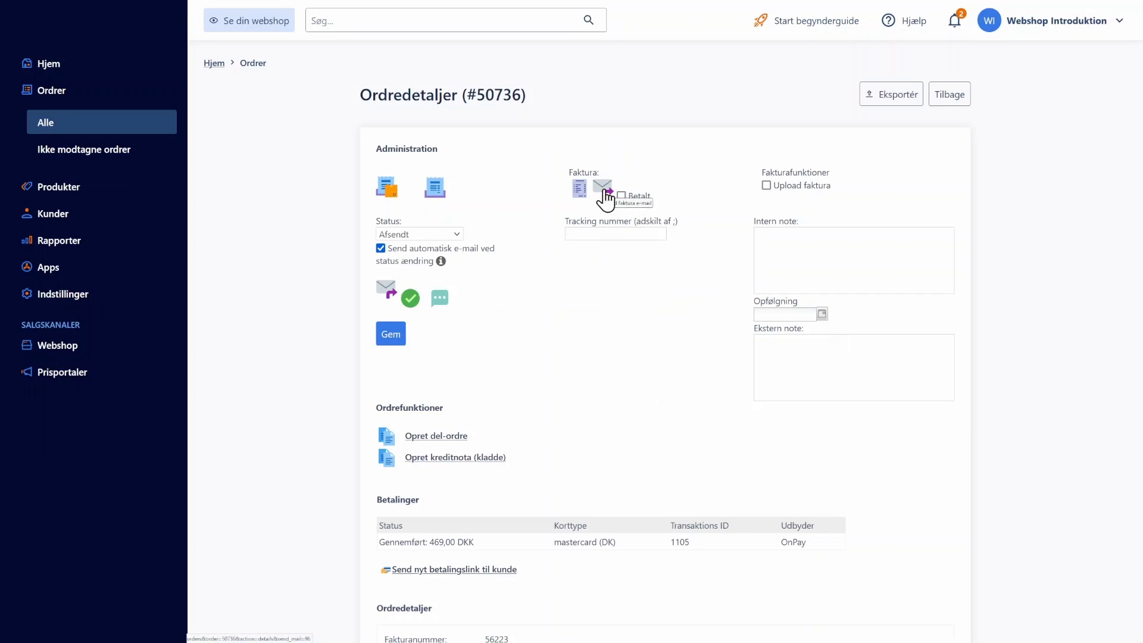
Return to the order list and filter it by the status Afsendt.
{"action": "left_click", "coordinate": [955, 101]}
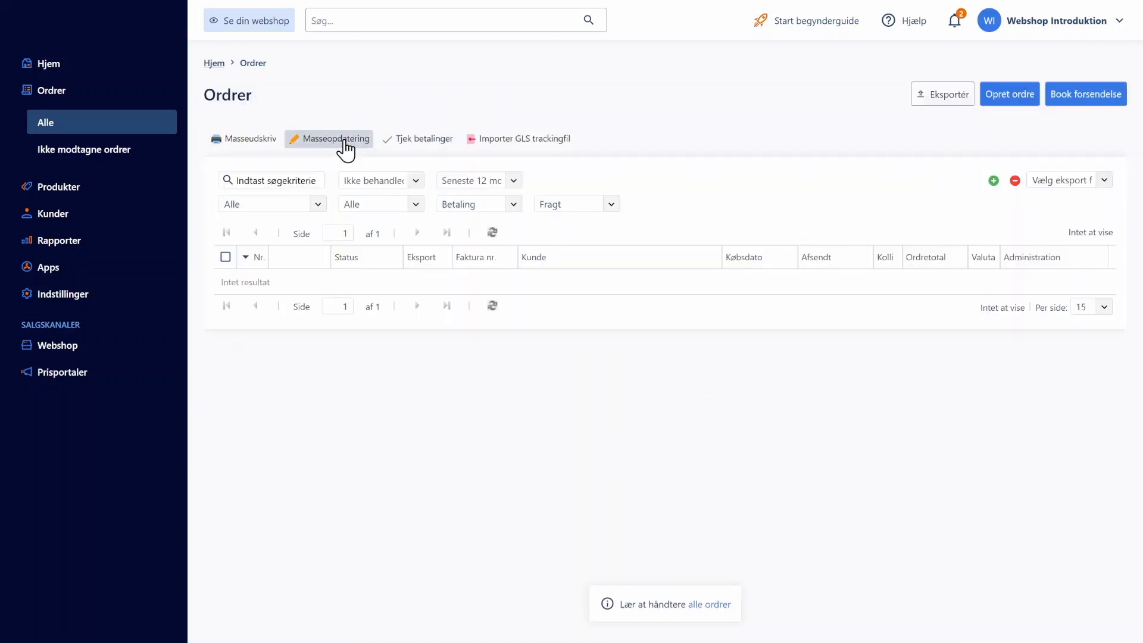
{"action": "left_click", "coordinate": [416, 182]}
{"action": "left_click", "coordinate": [356, 279]}
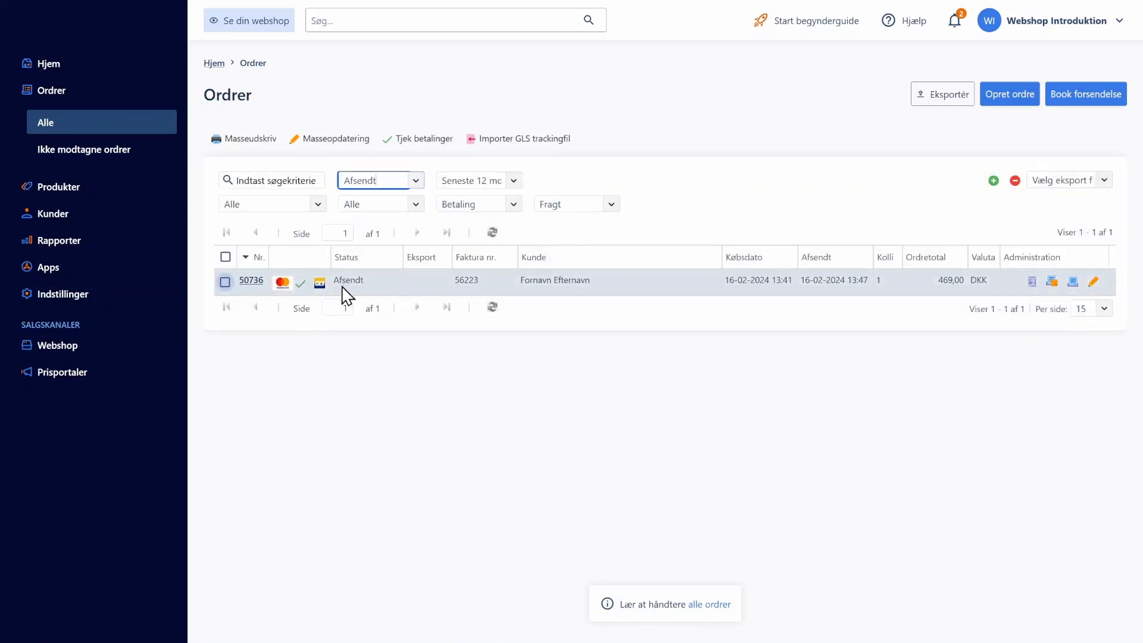
{"action": "left_click", "coordinate": [496, 412]}
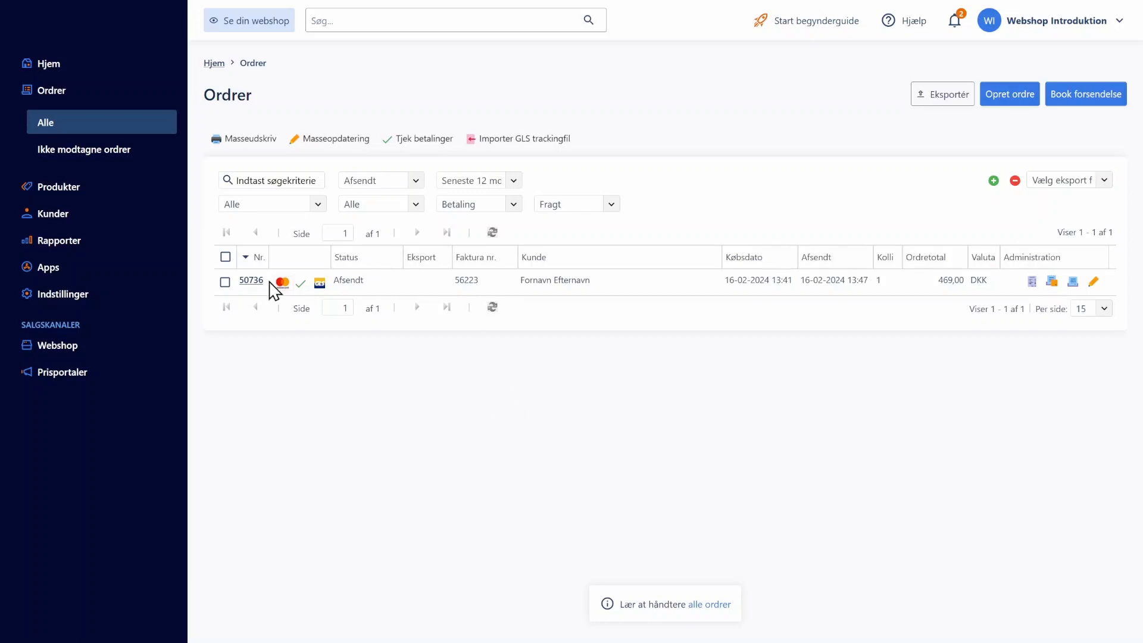
Select the shipped test order and mark it for export.
{"action": "left_click", "coordinate": [225, 282]}
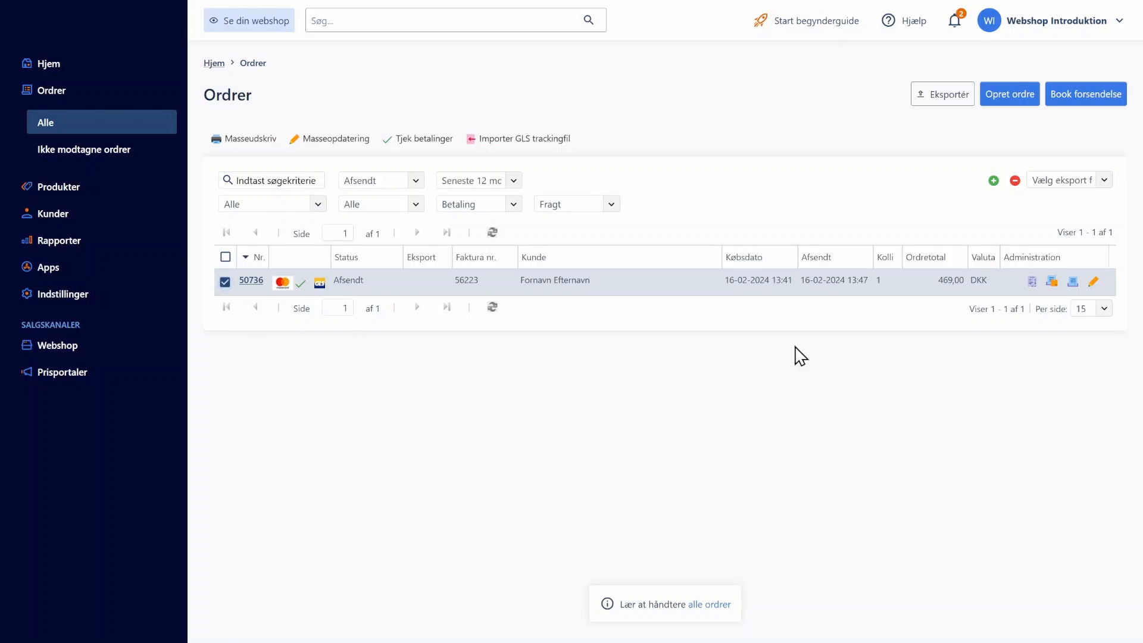
{"action": "left_click", "coordinate": [993, 180]}
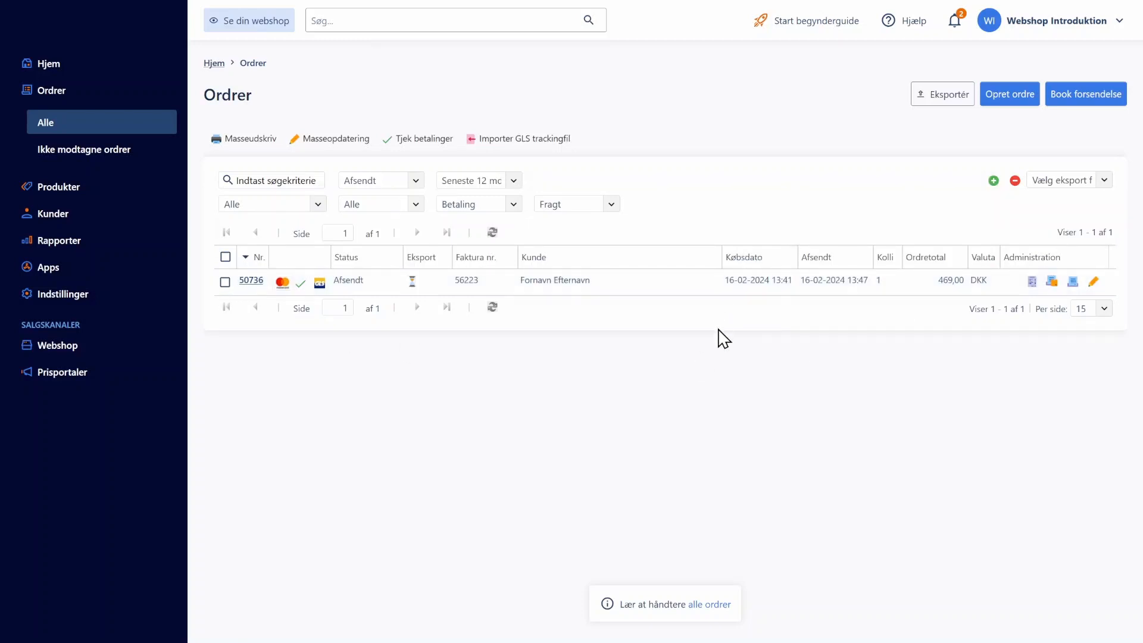
Choose the export format GLS (YourGLS), examine the account connection fields and close the dialog without saving.
{"action": "left_click", "coordinate": [1103, 186]}
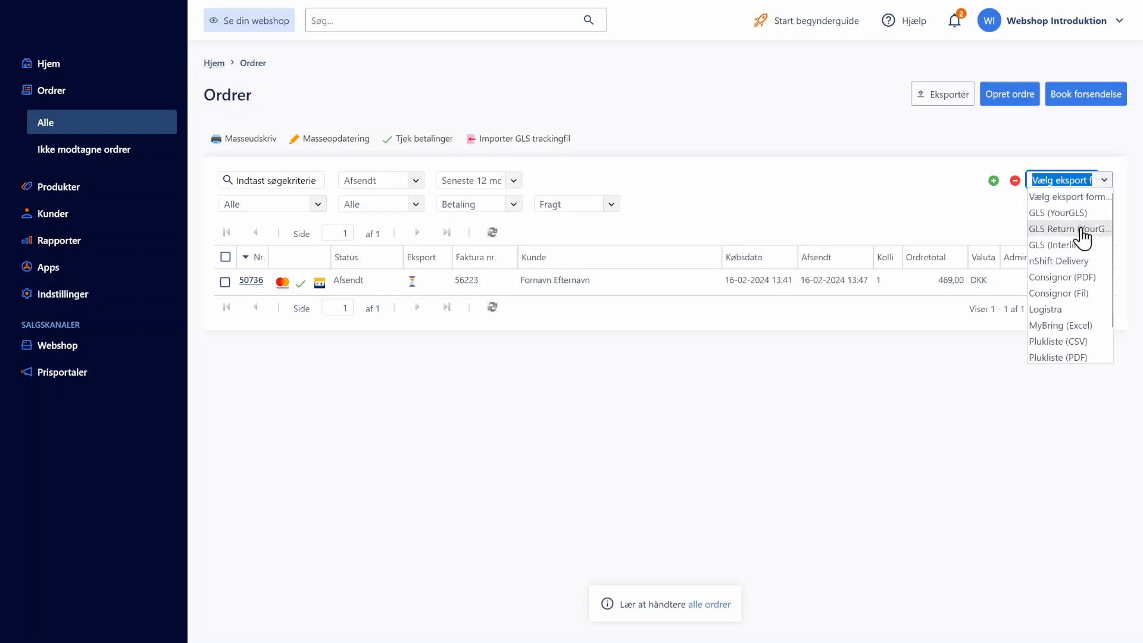
{"action": "left_click", "coordinate": [1072, 213]}
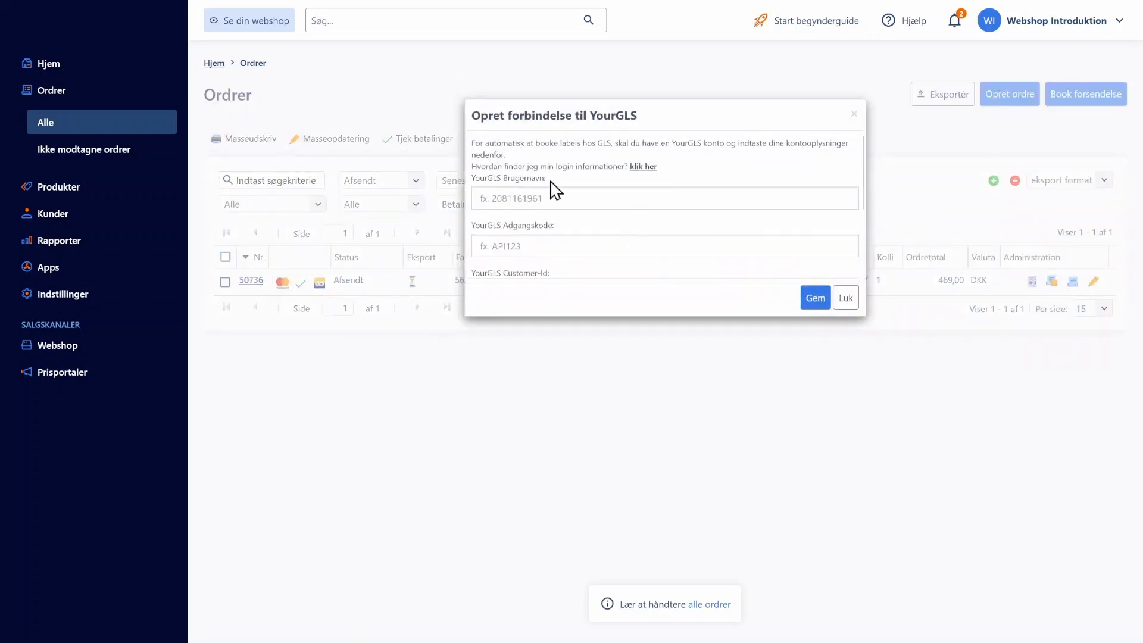
{"action": "left_click", "coordinate": [846, 299]}
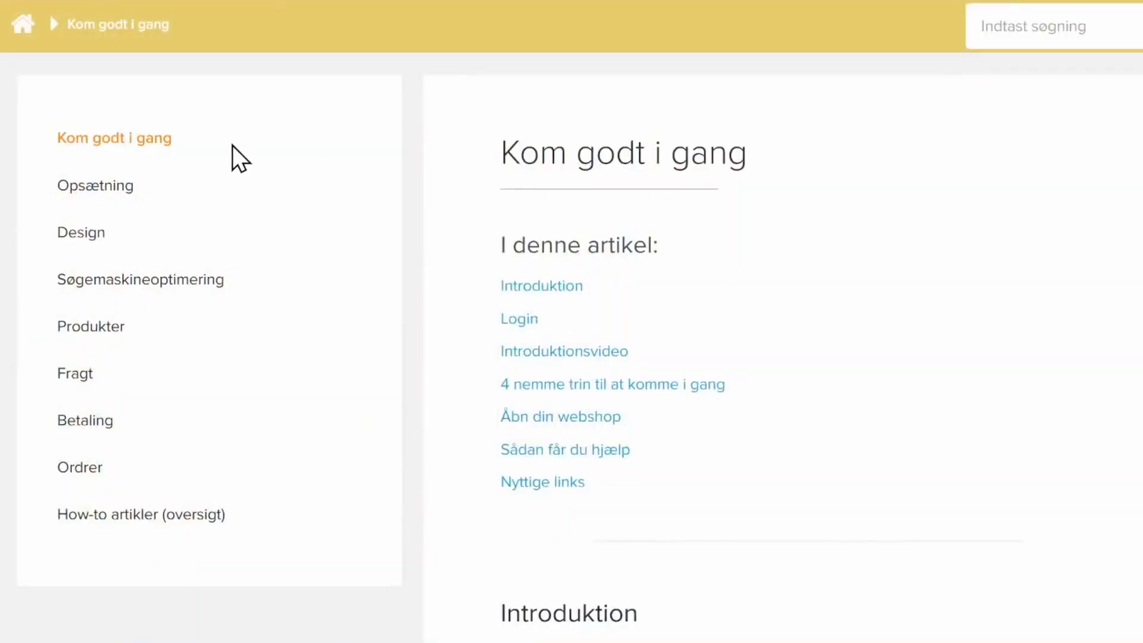
In the online beginner guide, open Søgemaskineoptimering and examine the article Introduktion til søgemaskineoptimering for webshops.
{"action": "left_click", "coordinate": [158, 279]}
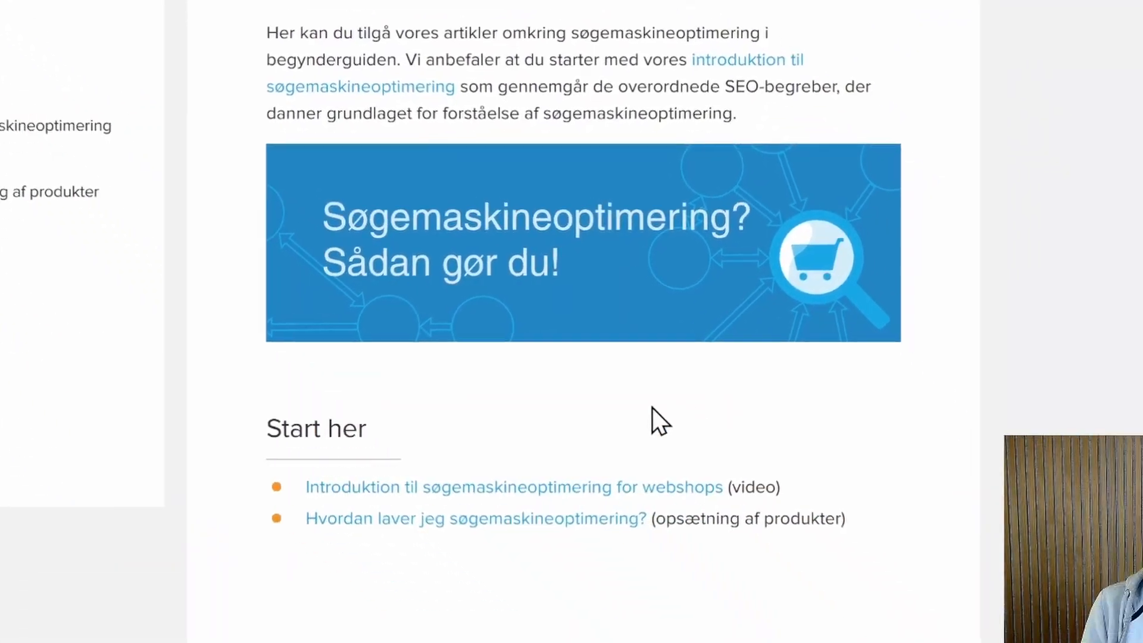
{"action": "left_click", "coordinate": [608, 484]}
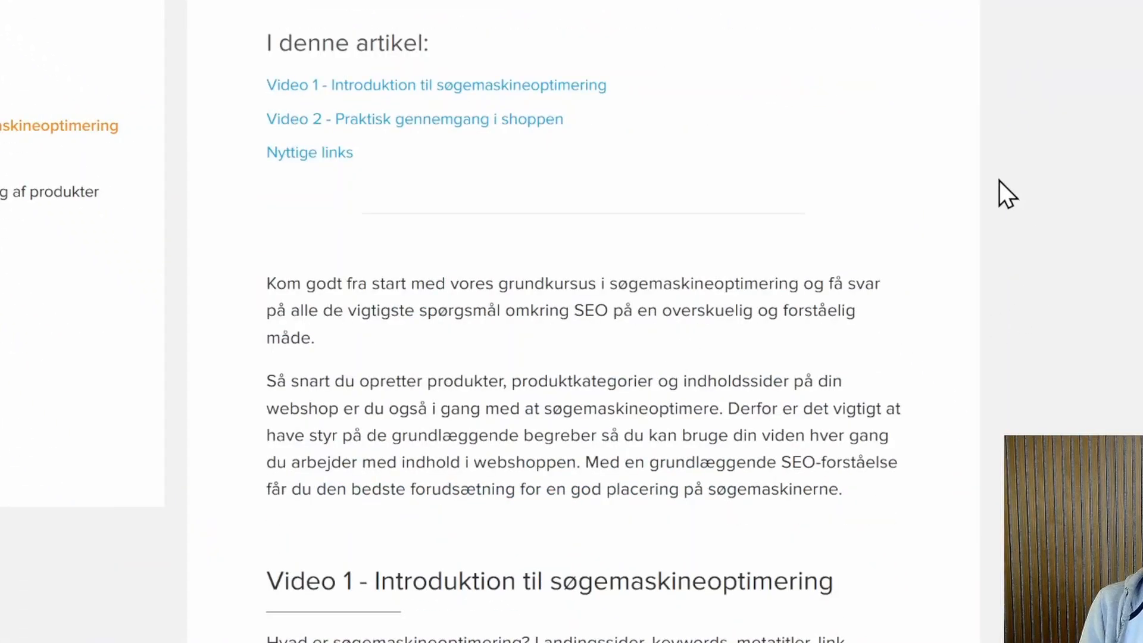
{"action": "scroll", "coordinate": [1000, 185], "scroll_direction": "down", "scroll_amount": 5}
{"action": "scroll", "coordinate": [998, 177], "scroll_direction": "down", "scroll_amount": 6}
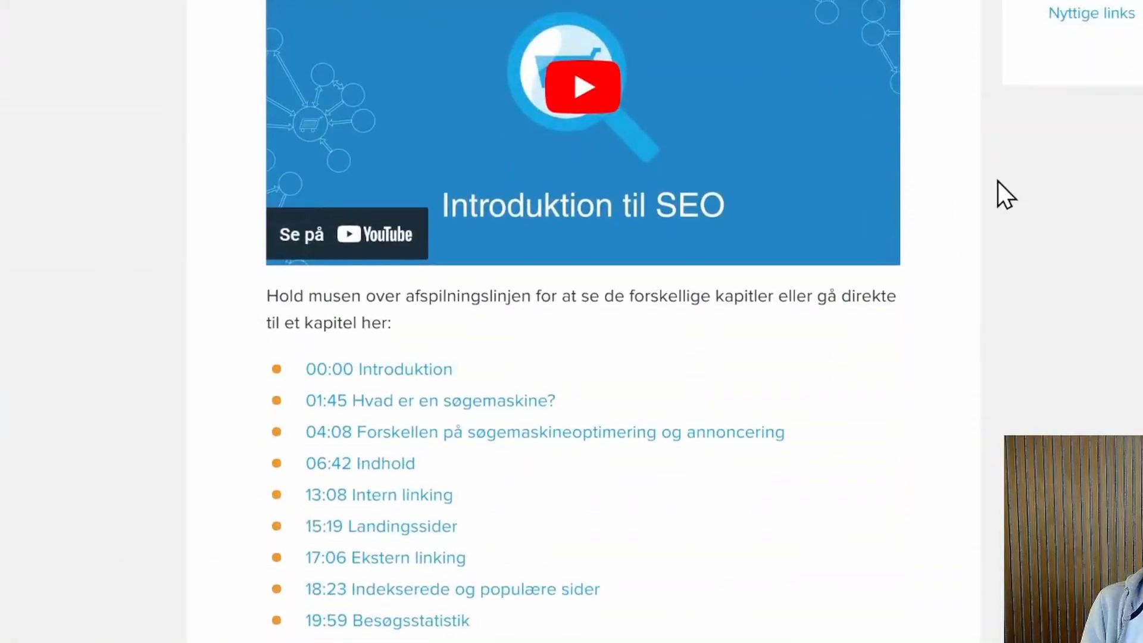